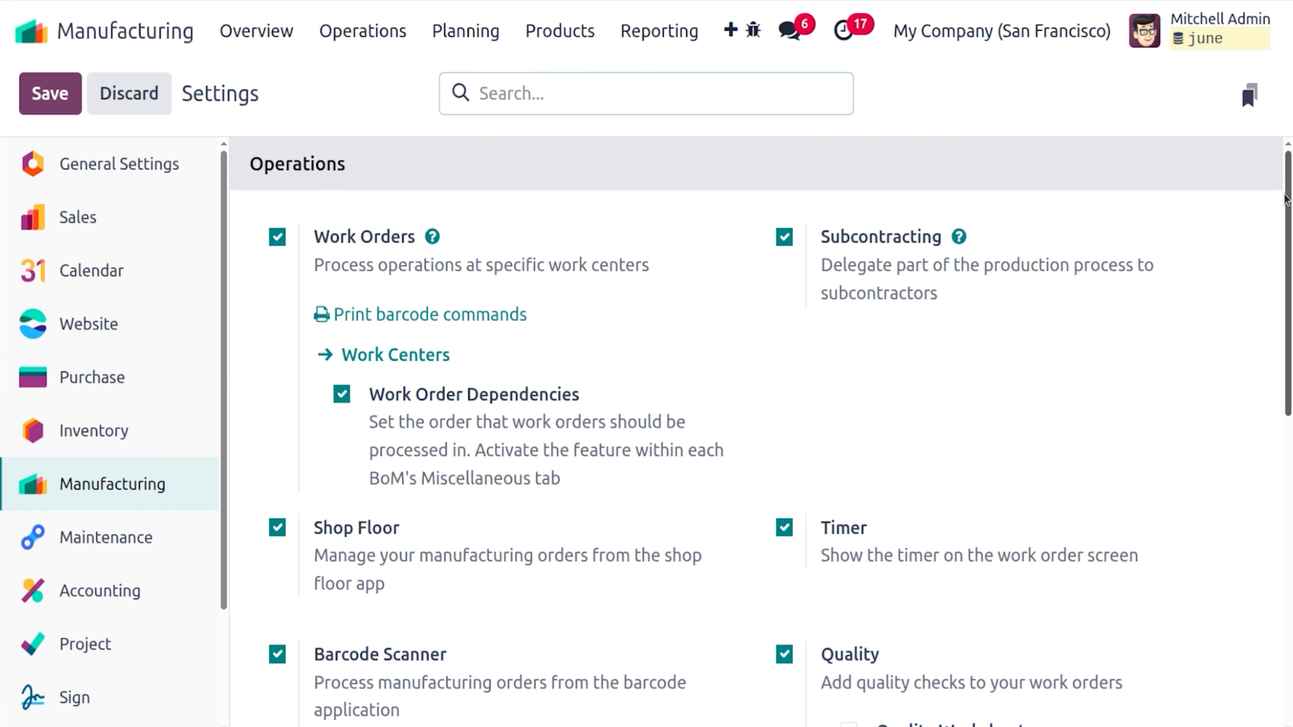
# Save the Manufacturing settings with Work Orders, Subcontracting, Shop Floor, Quality and By-Products enabled
pyautogui.moveTo(1290, 193); pyautogui.dragTo(1292, 231)
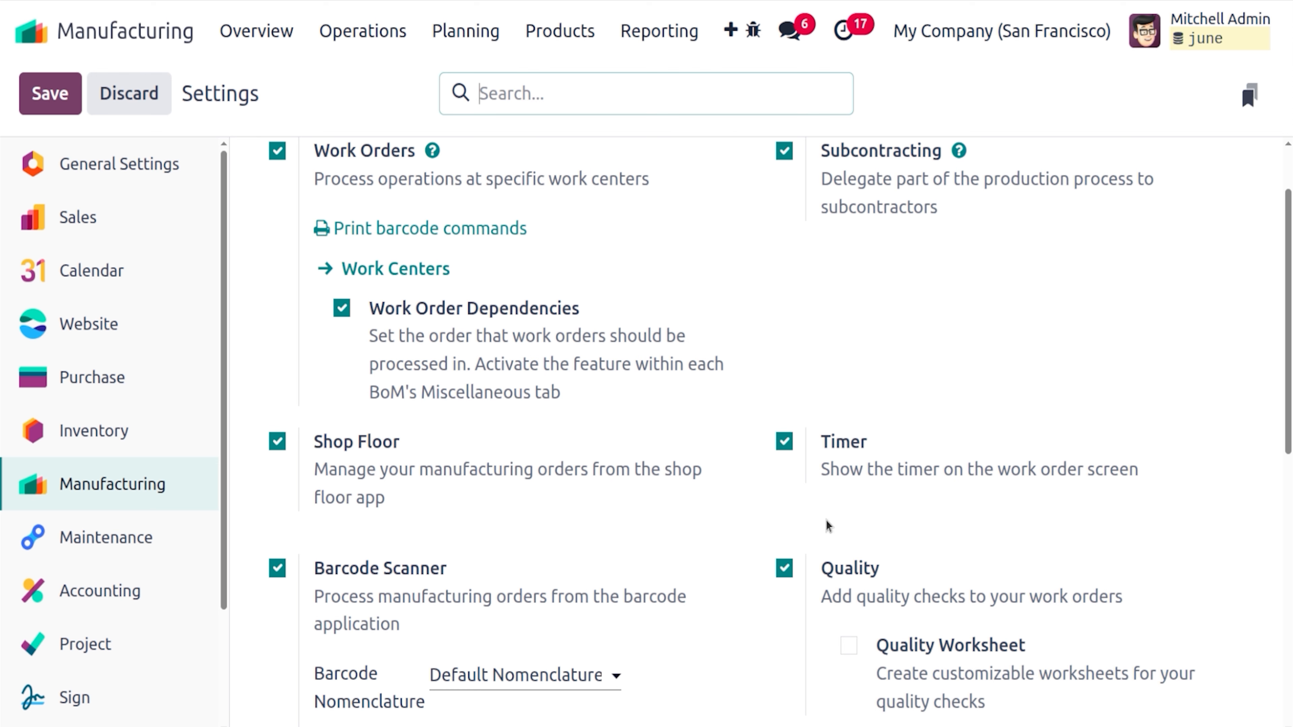
pyautogui.scroll(-4, 1291, 407)
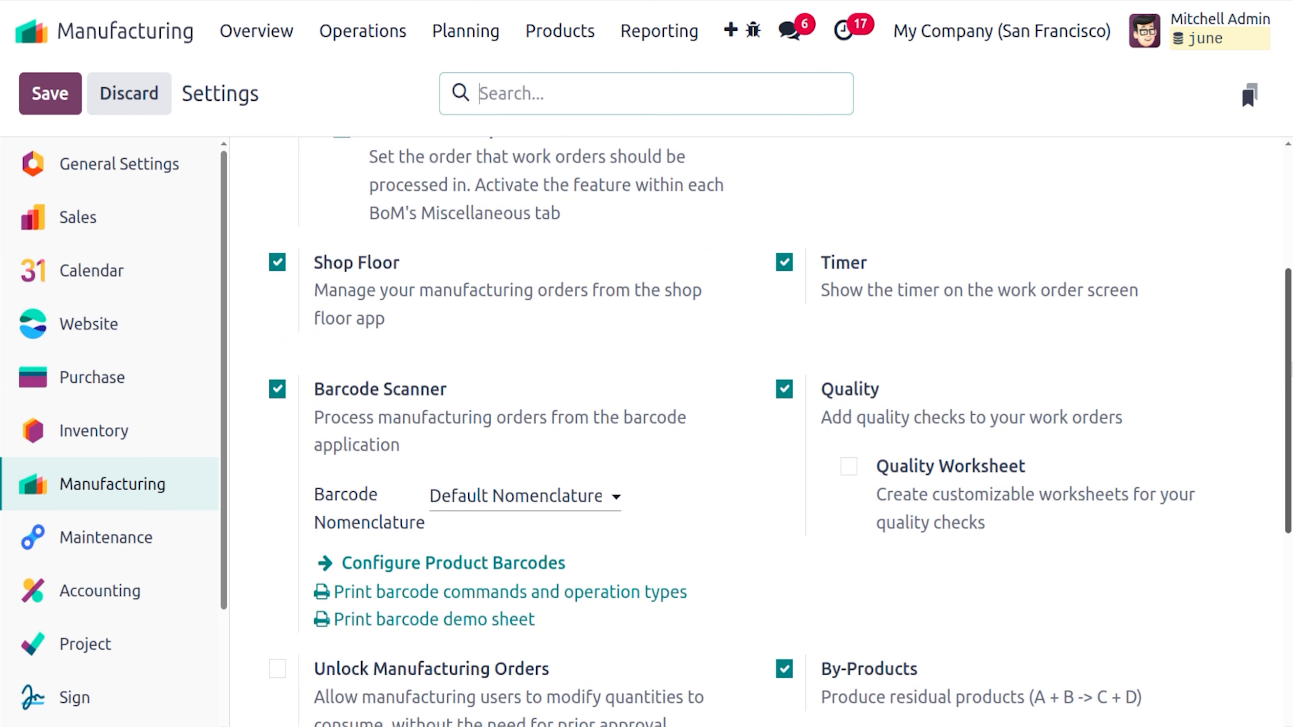
pyautogui.scroll(-3, 1288, 458)
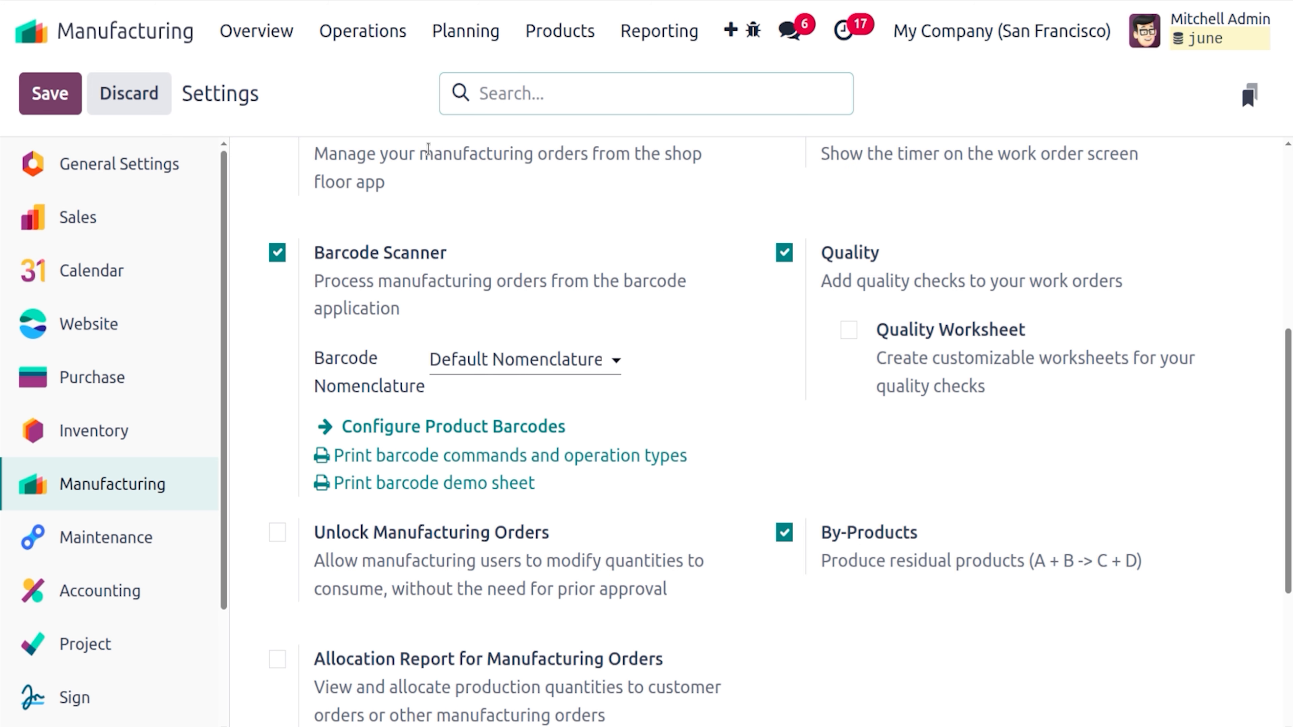
pyautogui.click(33, 93)
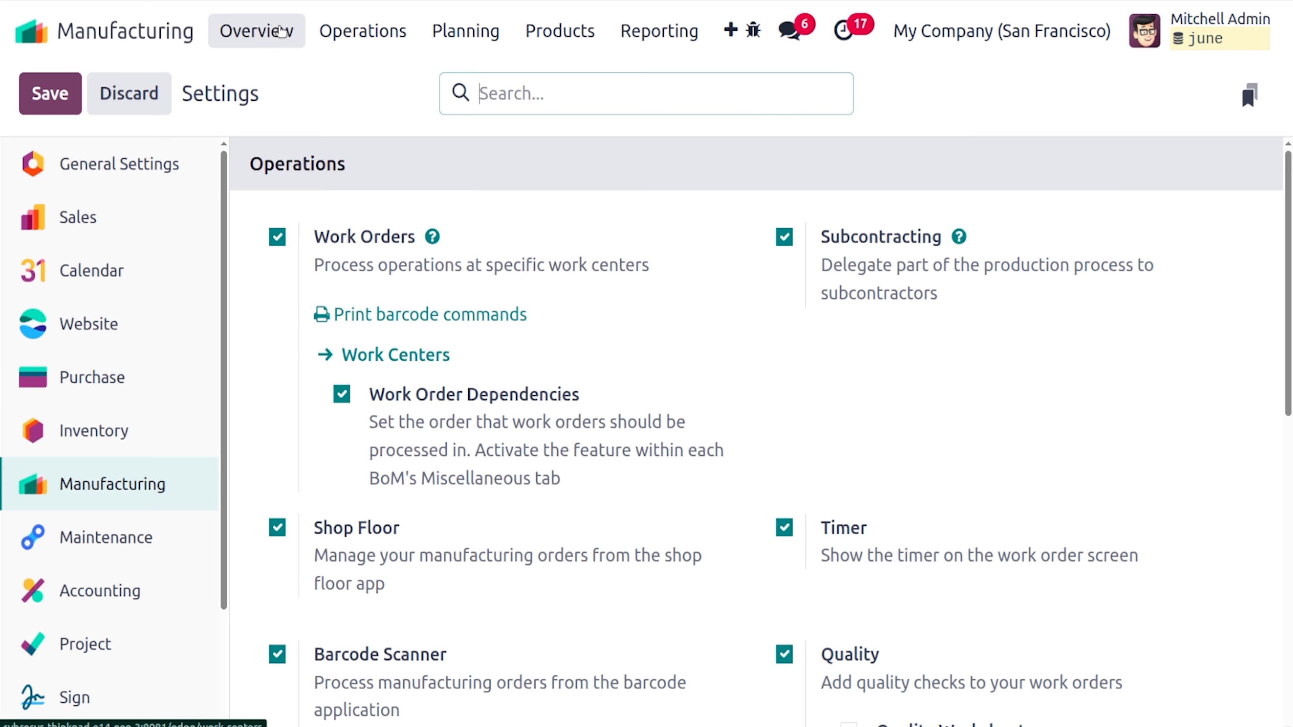
# Go from the Overview to the Bills of Materials list showing Flag, White fabric and Logo
pyautogui.click(280, 31)
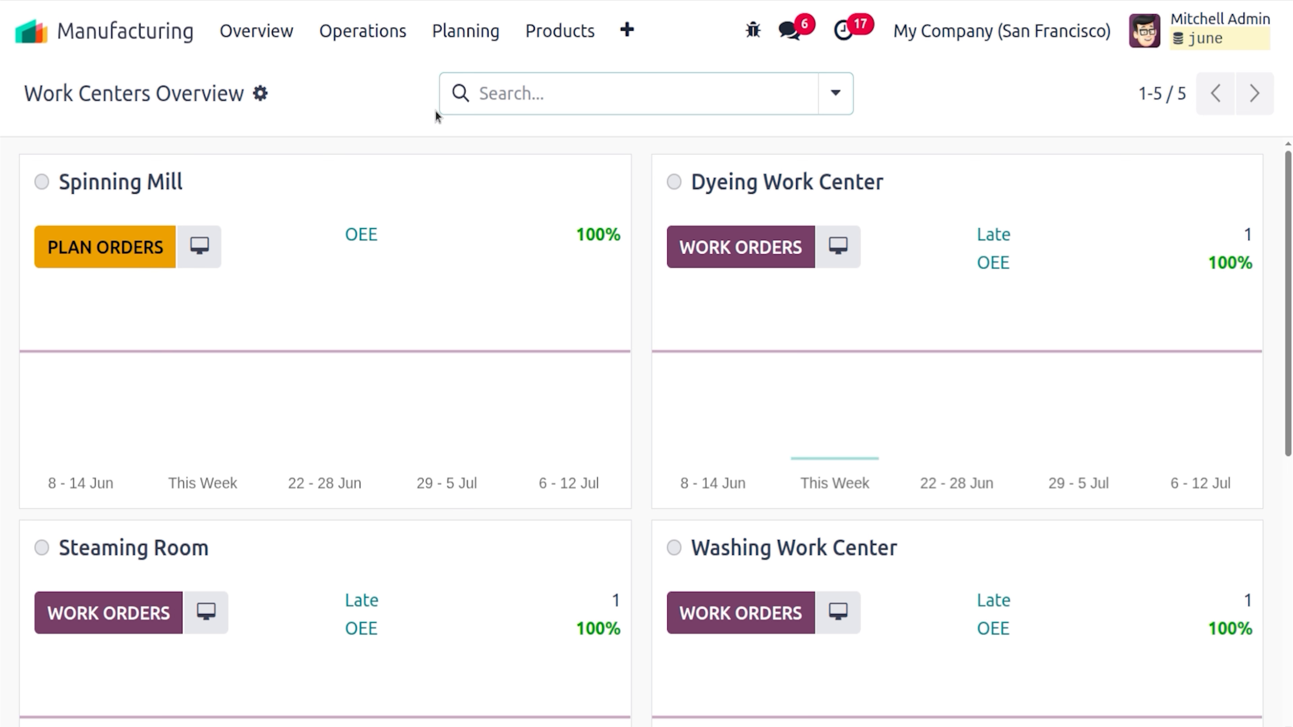
pyautogui.click(557, 39)
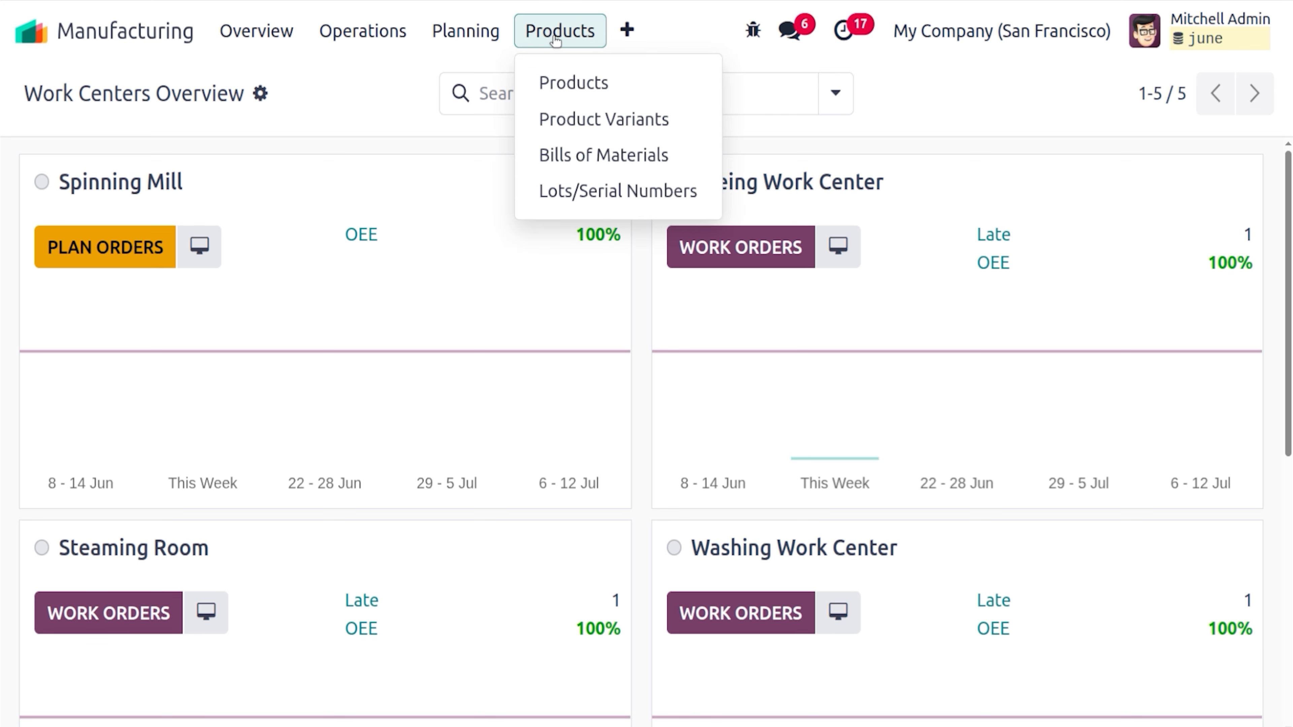
pyautogui.click(567, 157)
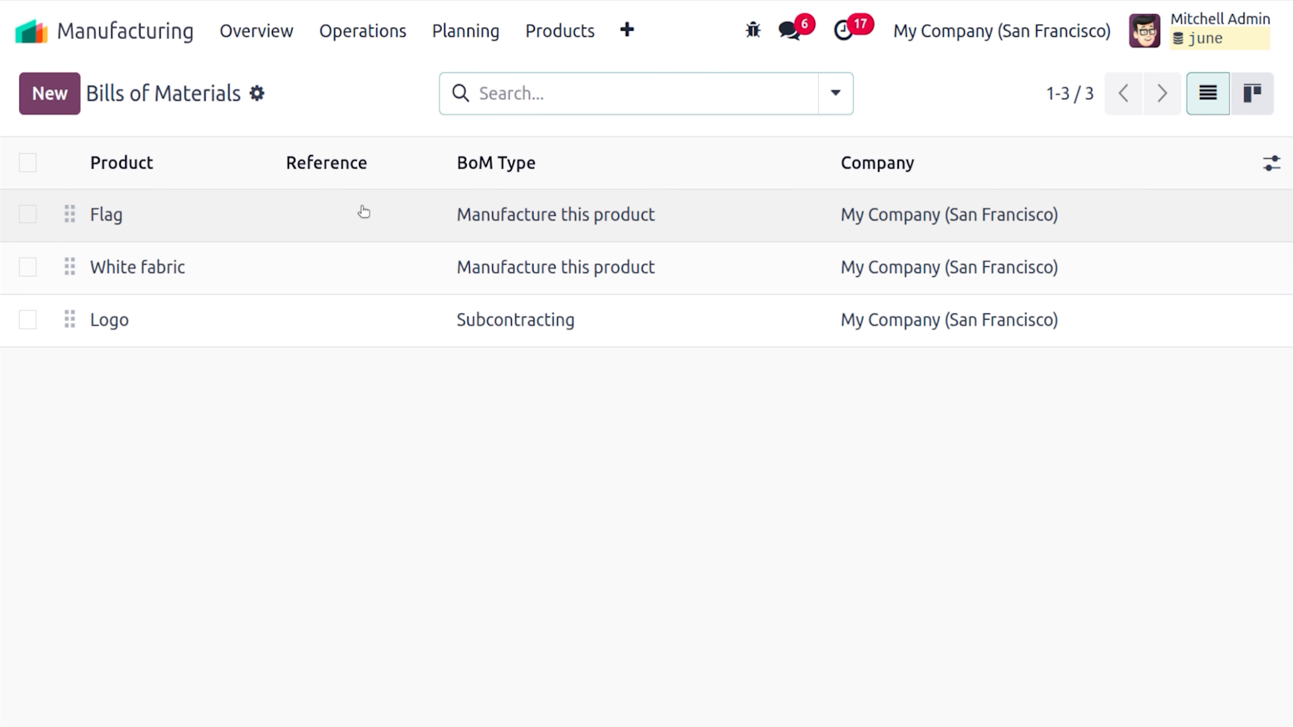
# Open the Flag bill of materials and scroll to its six components
pyautogui.click(364, 211)
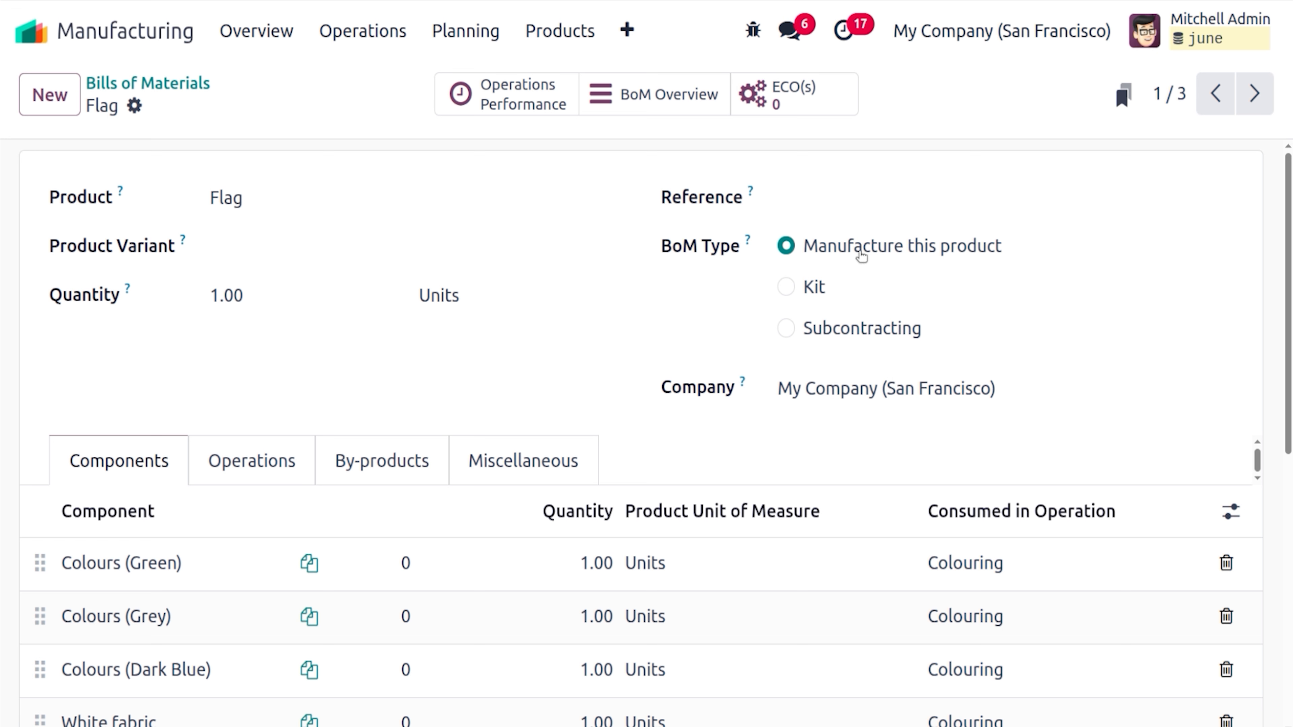
pyautogui.scroll(-3, 863, 254)
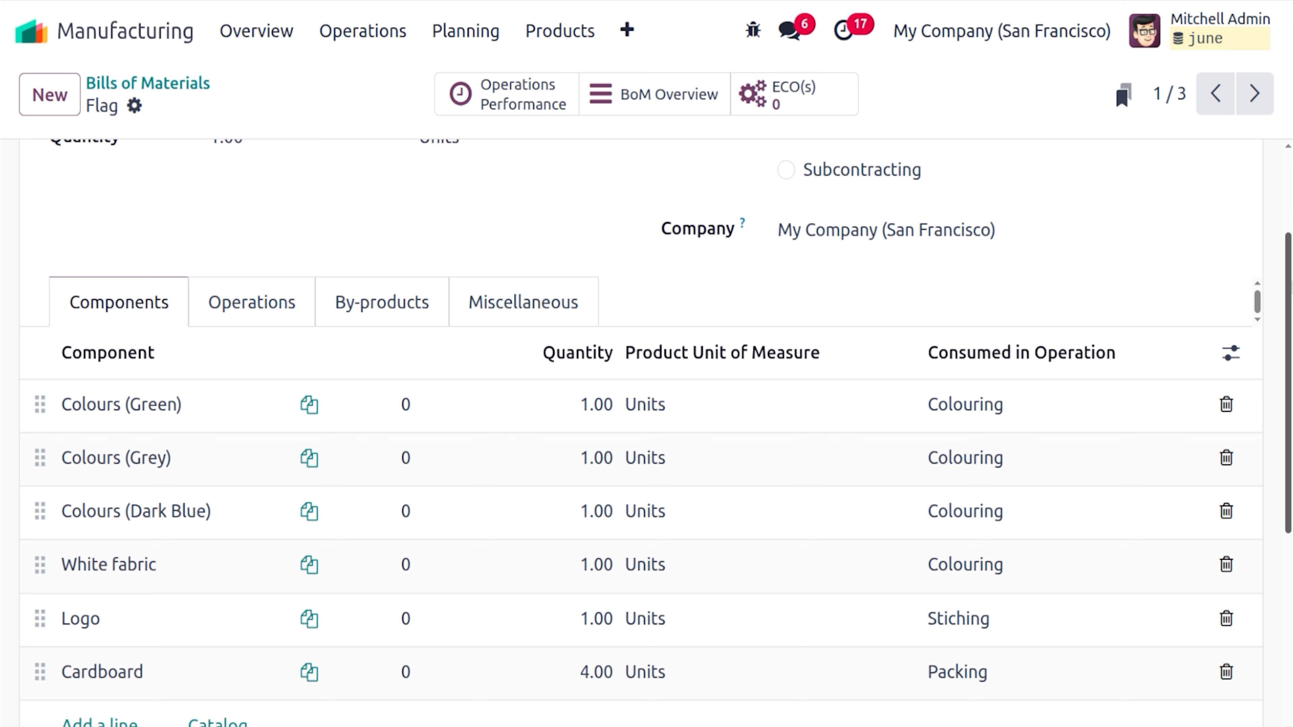
pyautogui.scroll(-2, 657, 433)
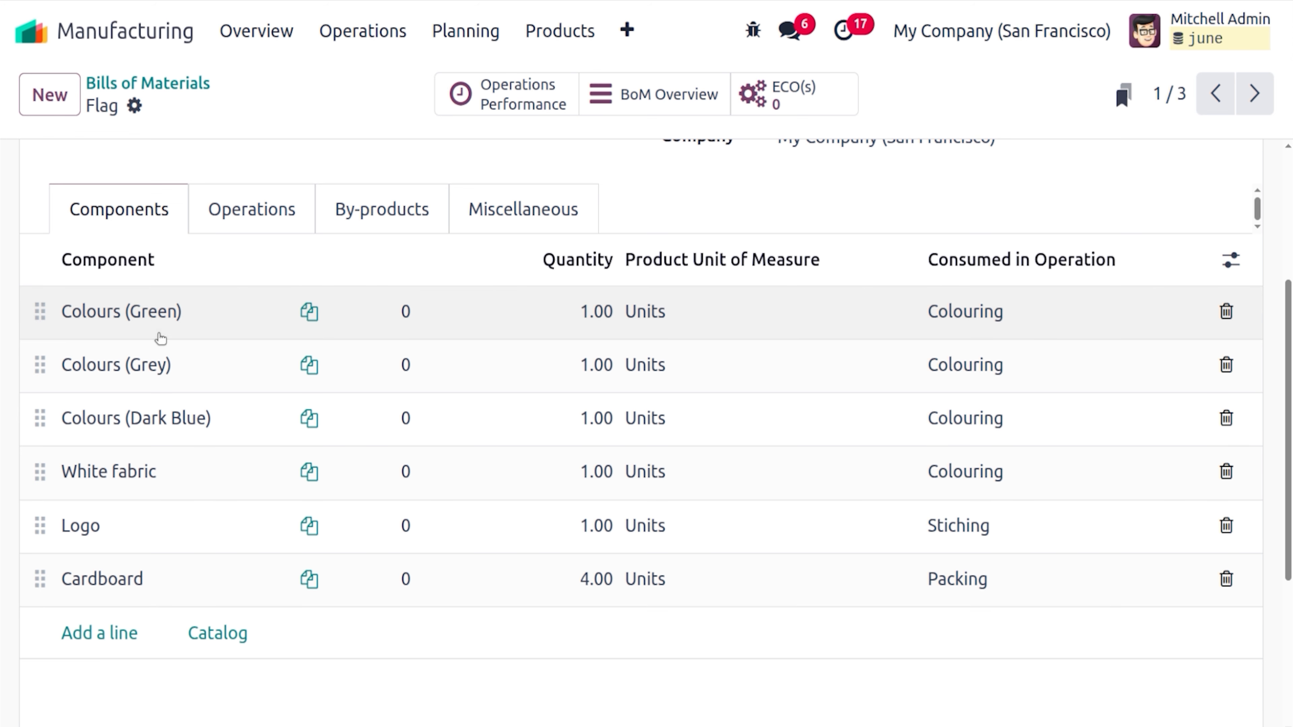
pyautogui.click(146, 319)
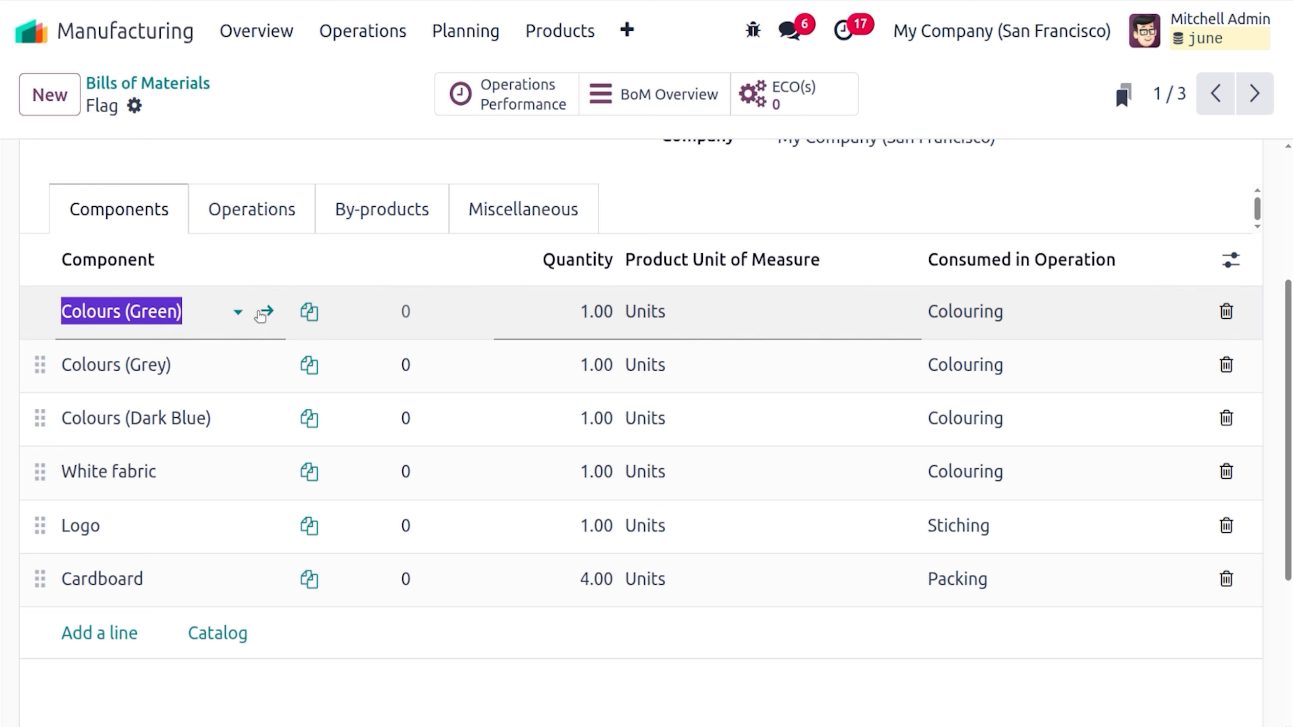
pyautogui.click(263, 310)
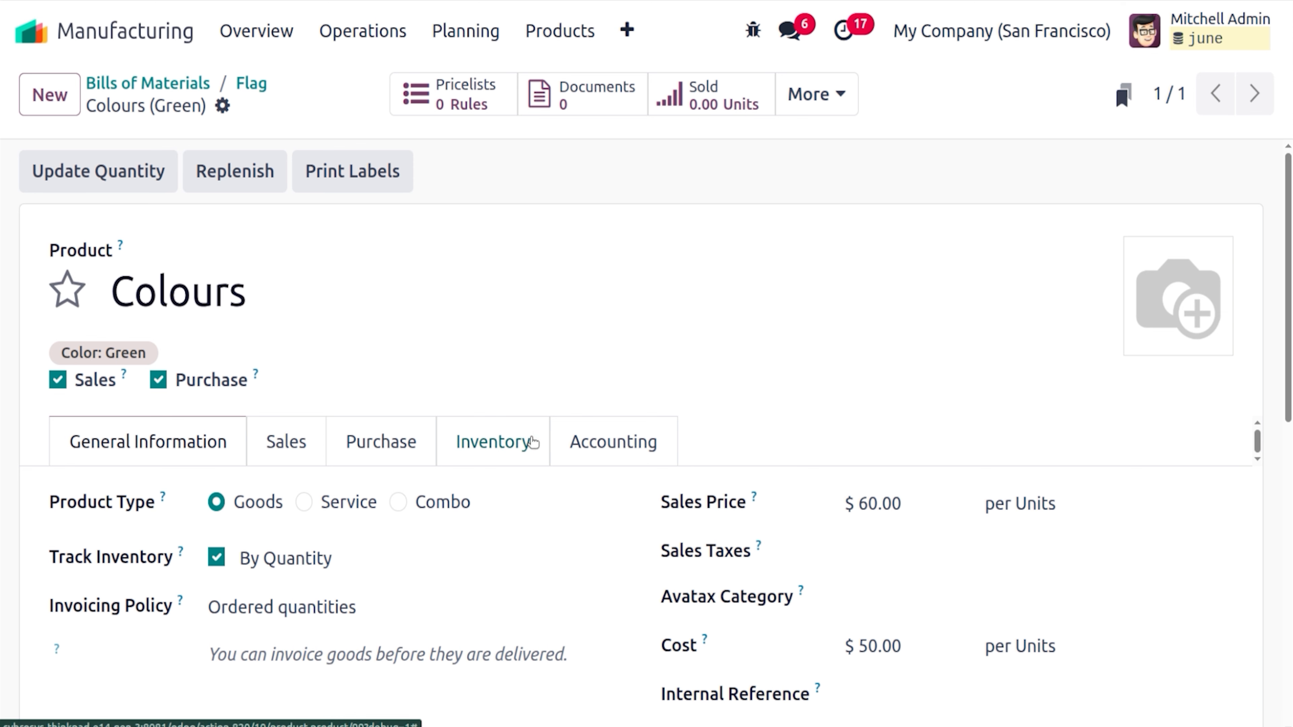
pyautogui.click(159, 179)
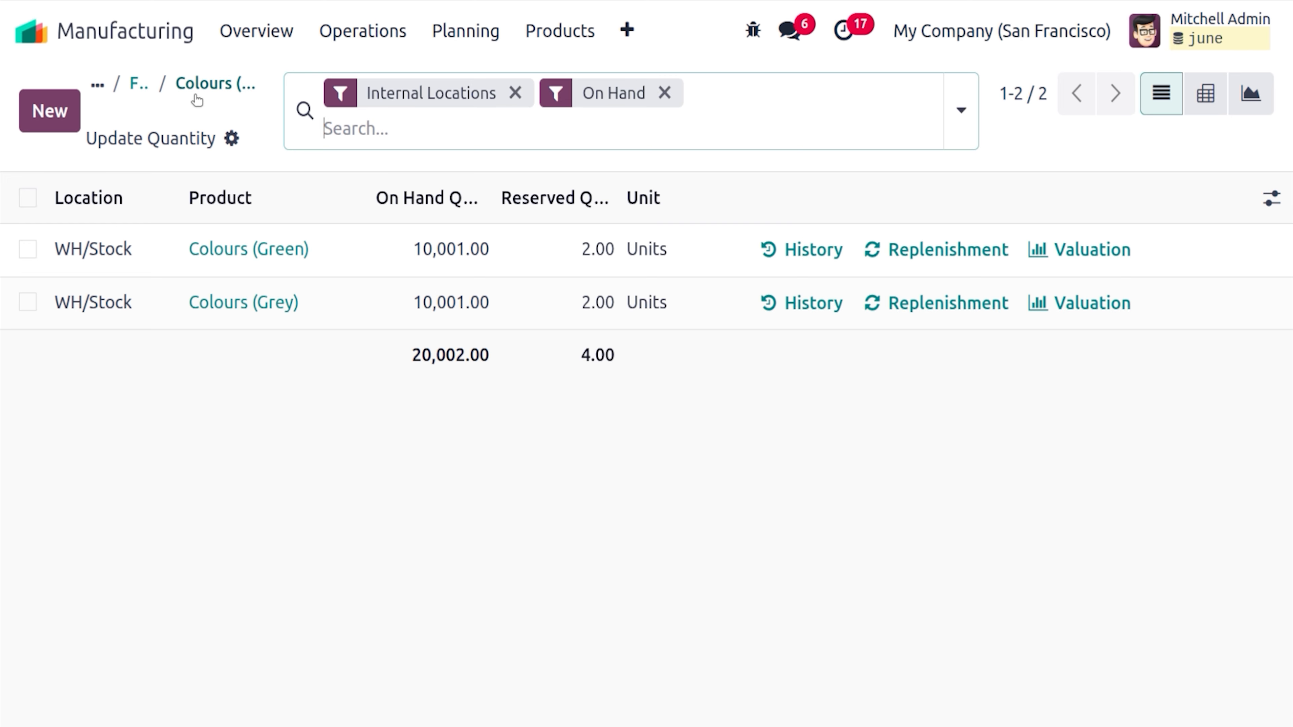
pyautogui.click(196, 94)
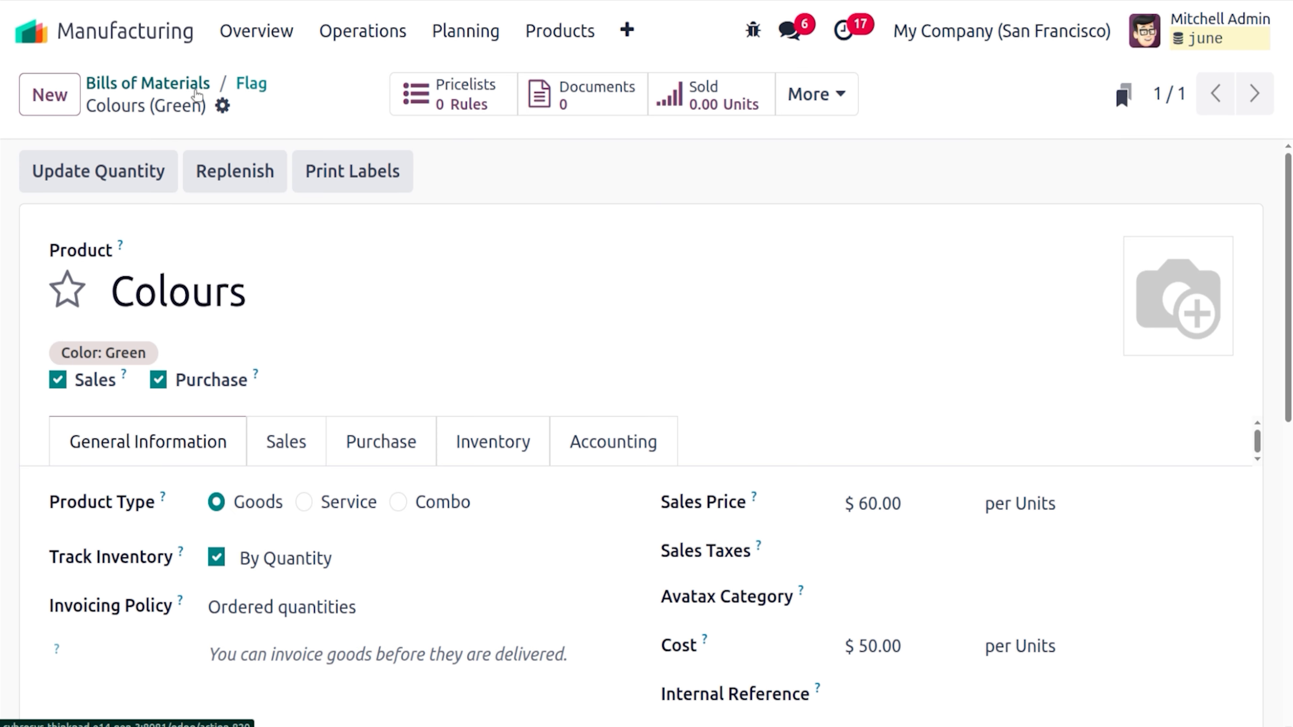
pyautogui.click(250, 84)
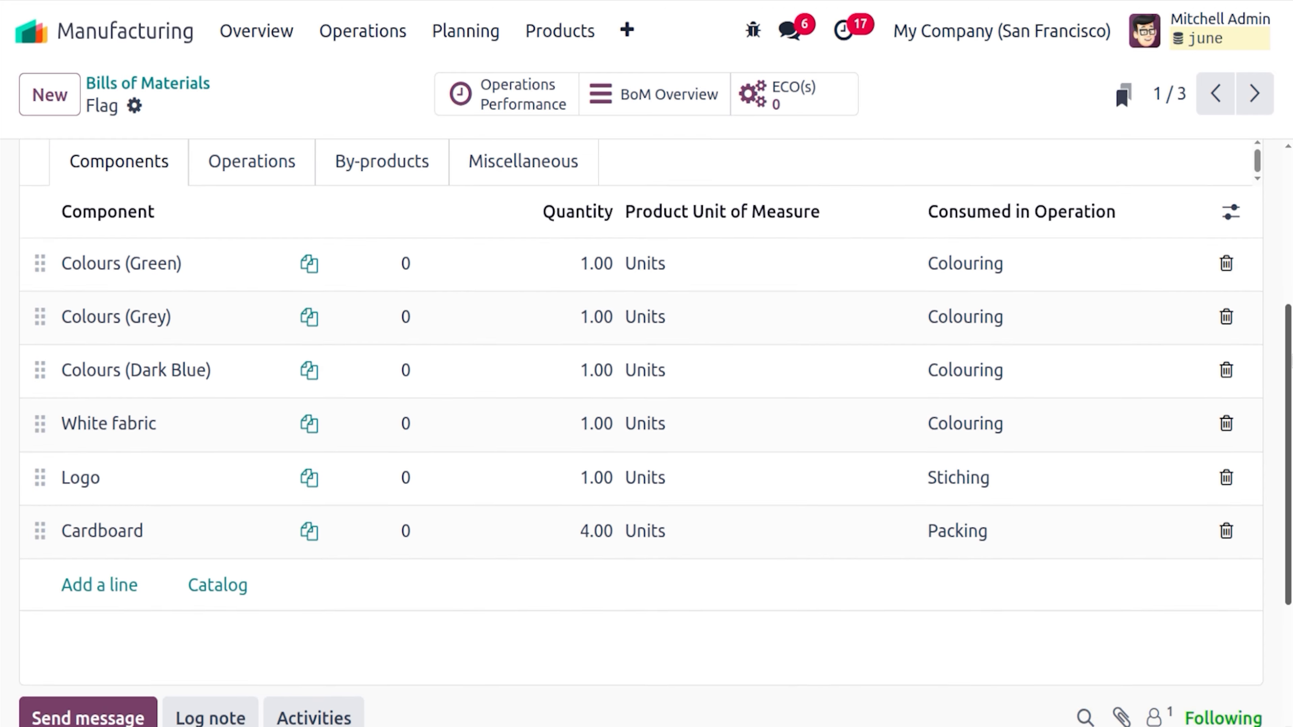
pyautogui.scroll(-1, 1249, 363)
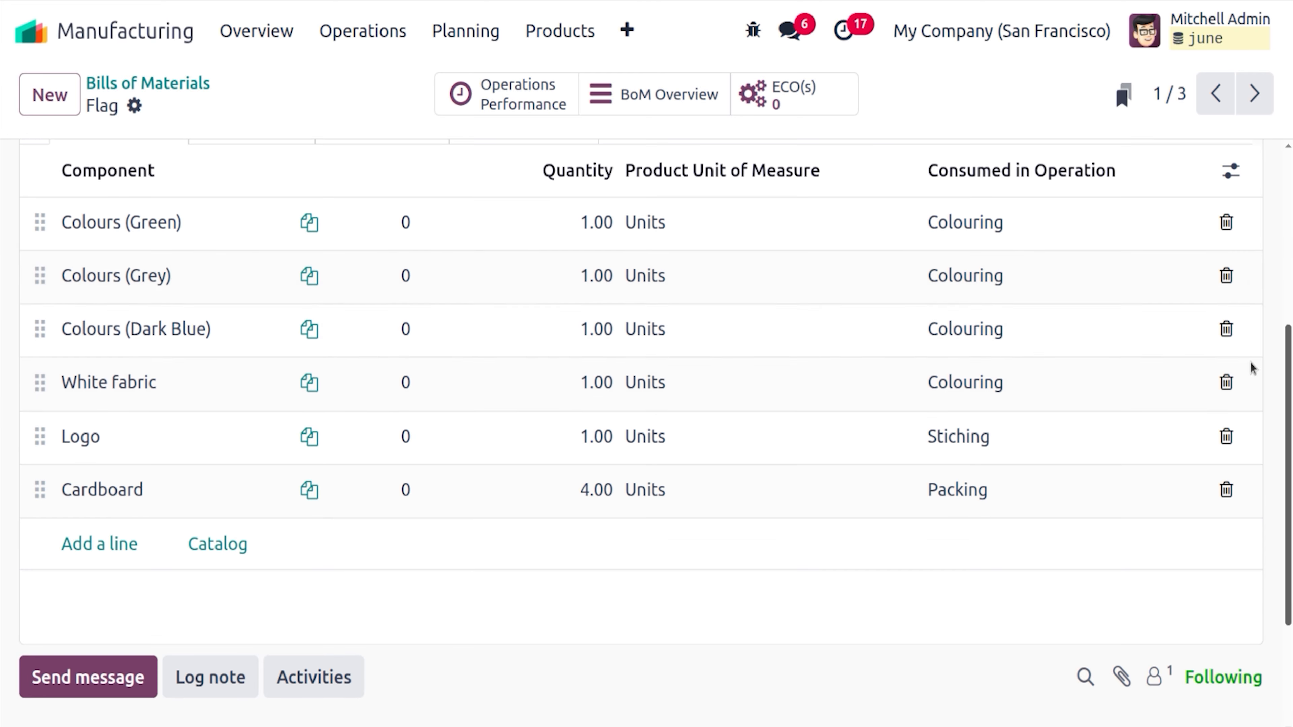
pyautogui.click(188, 351)
pyautogui.click(270, 336)
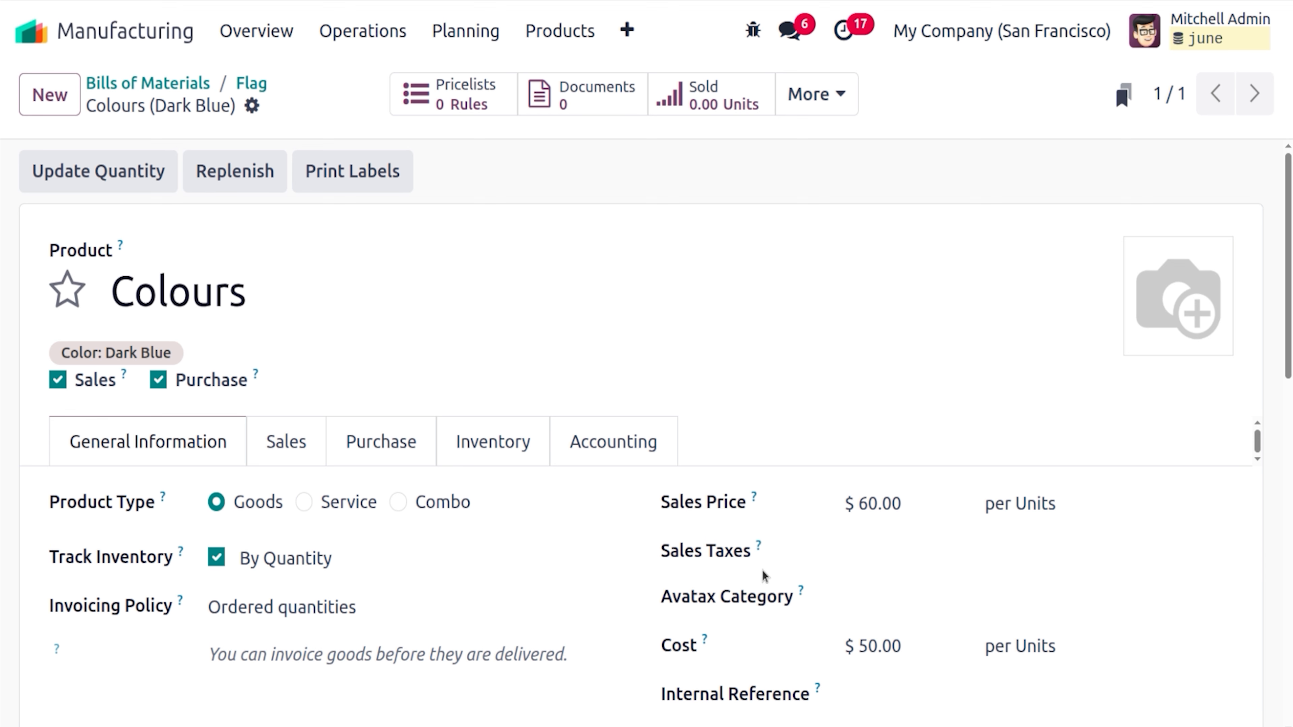
pyautogui.click(153, 171)
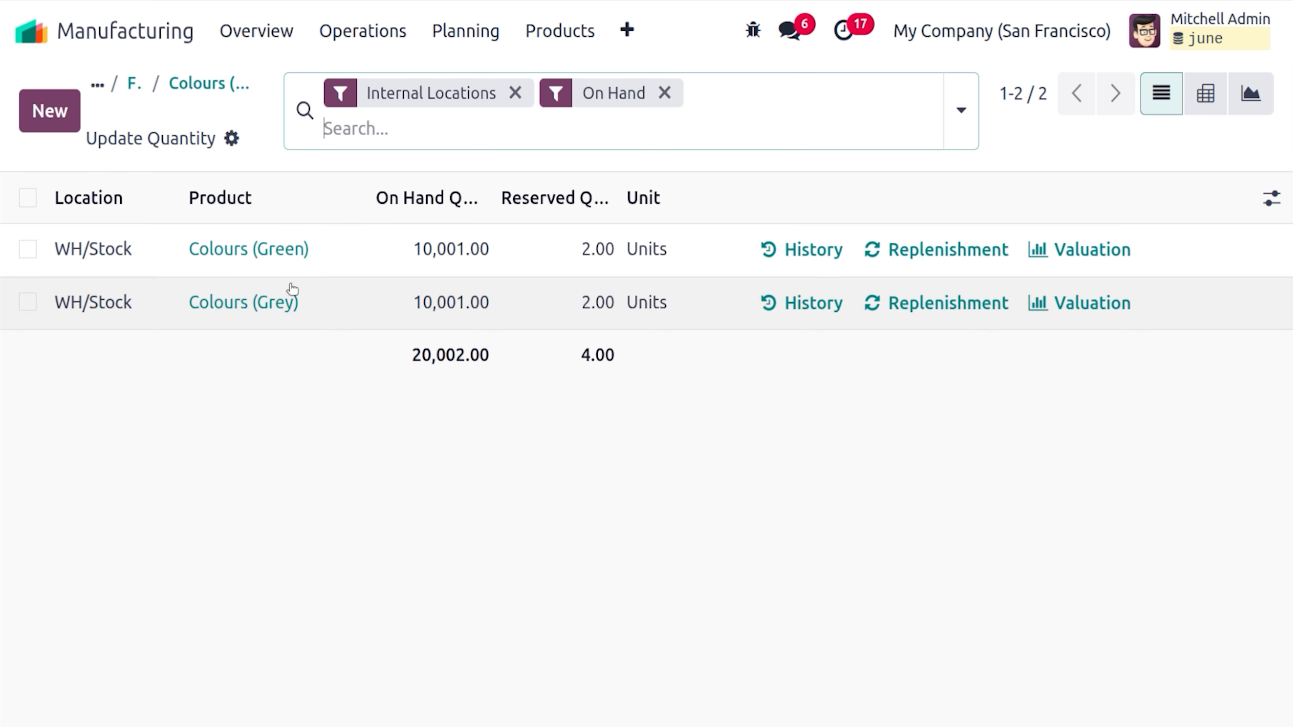
pyautogui.click(211, 89)
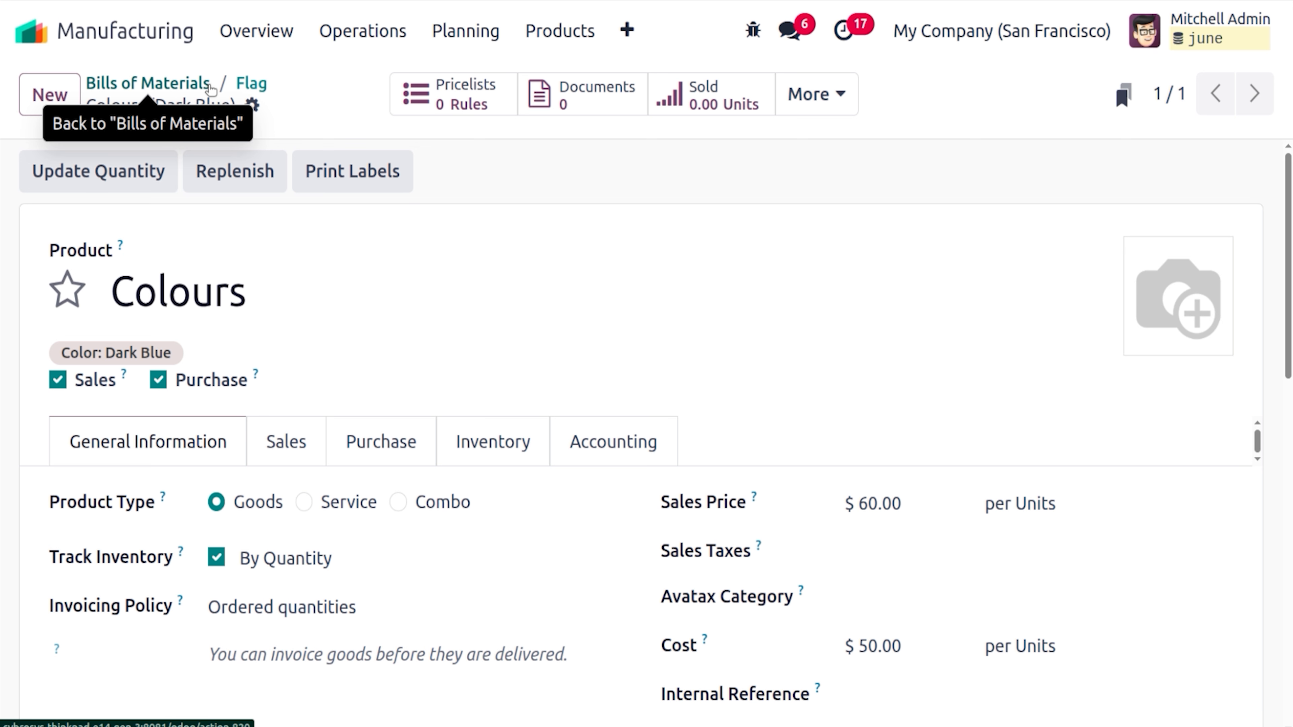
pyautogui.click(362, 439)
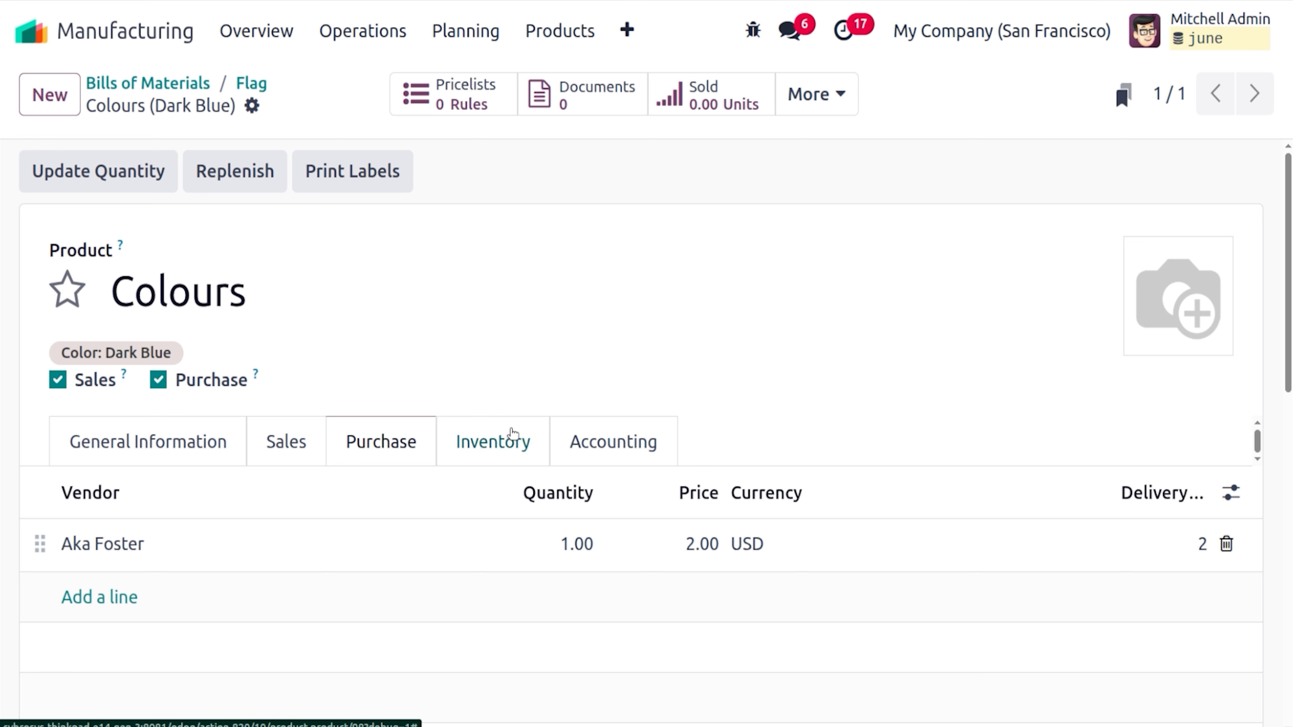
pyautogui.click(511, 445)
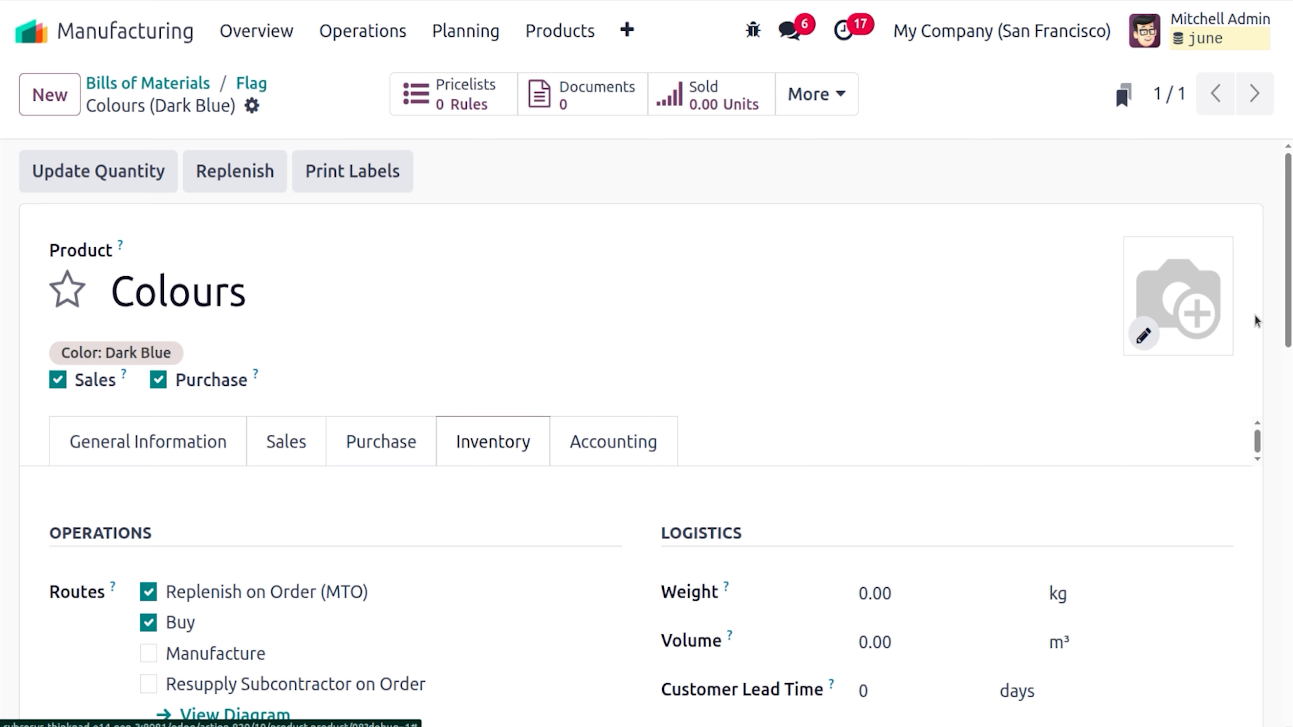
pyautogui.scroll(-5, 549, 336)
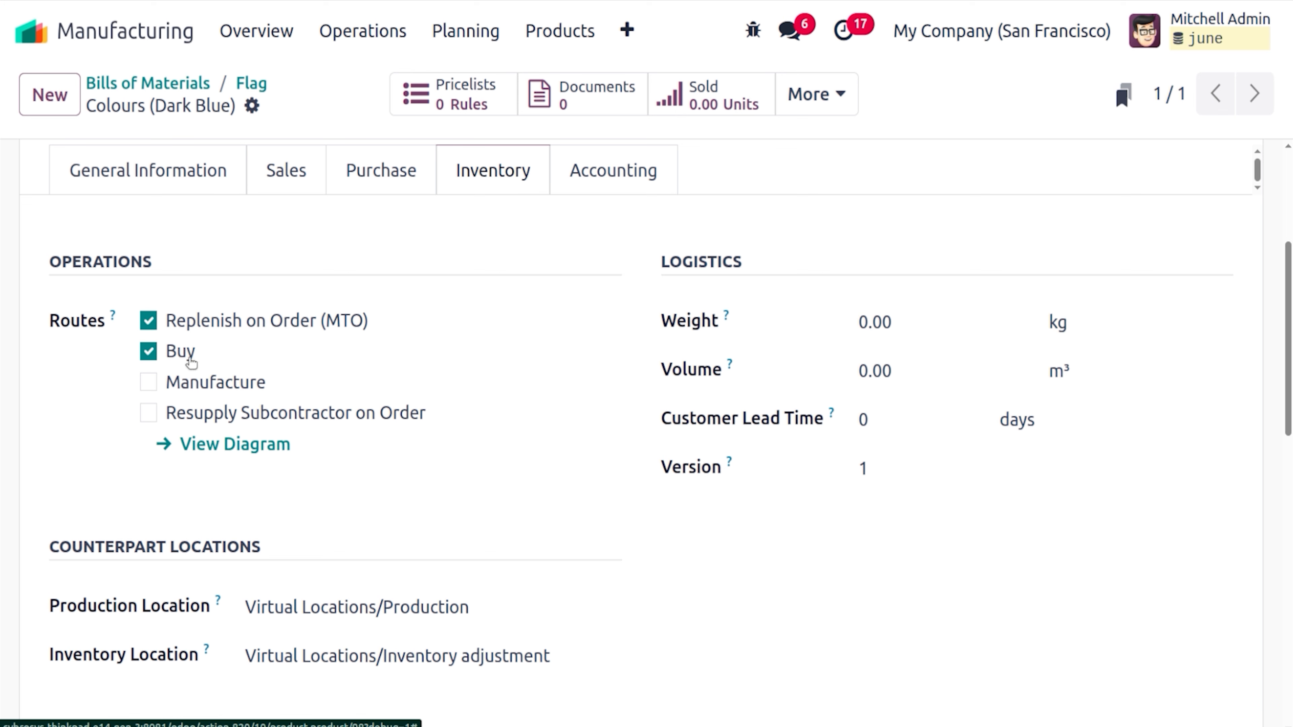
pyautogui.scroll(5, 1278, 254)
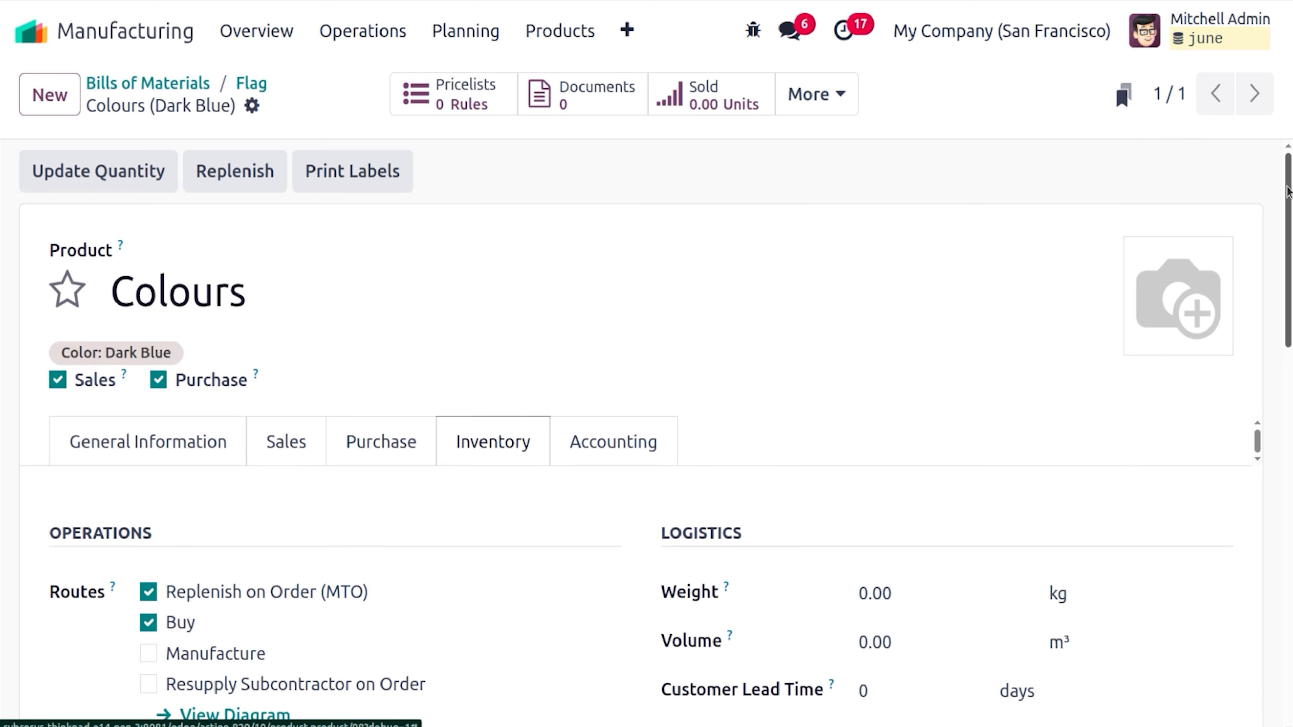
pyautogui.click(265, 85)
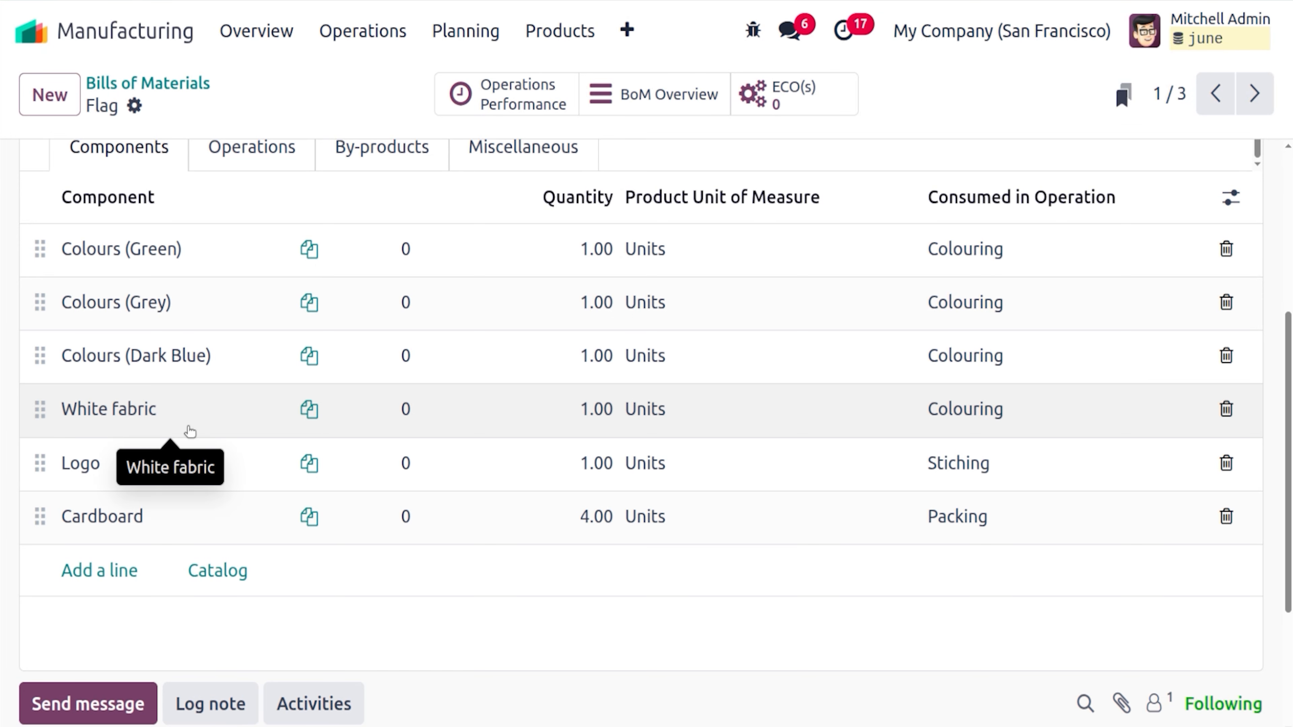
# Open the White fabric component's product record and check its on-hand stock
pyautogui.click(190, 432)
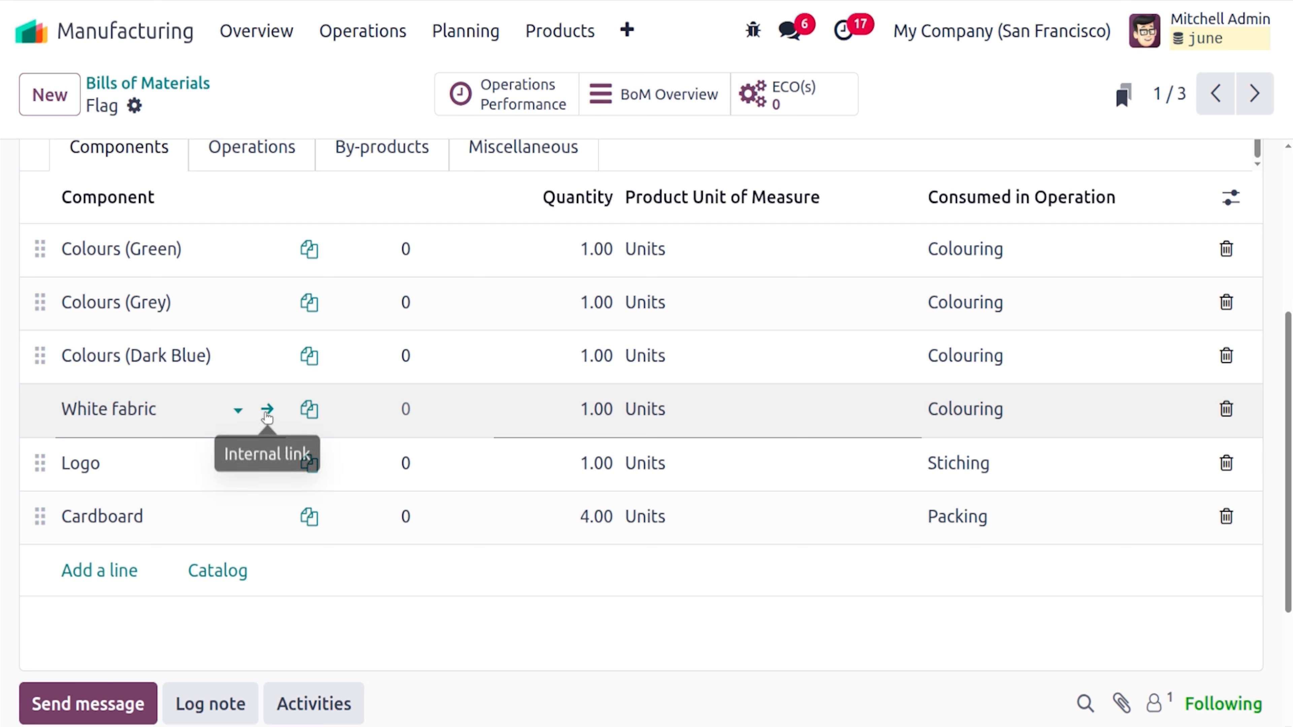
pyautogui.click(267, 415)
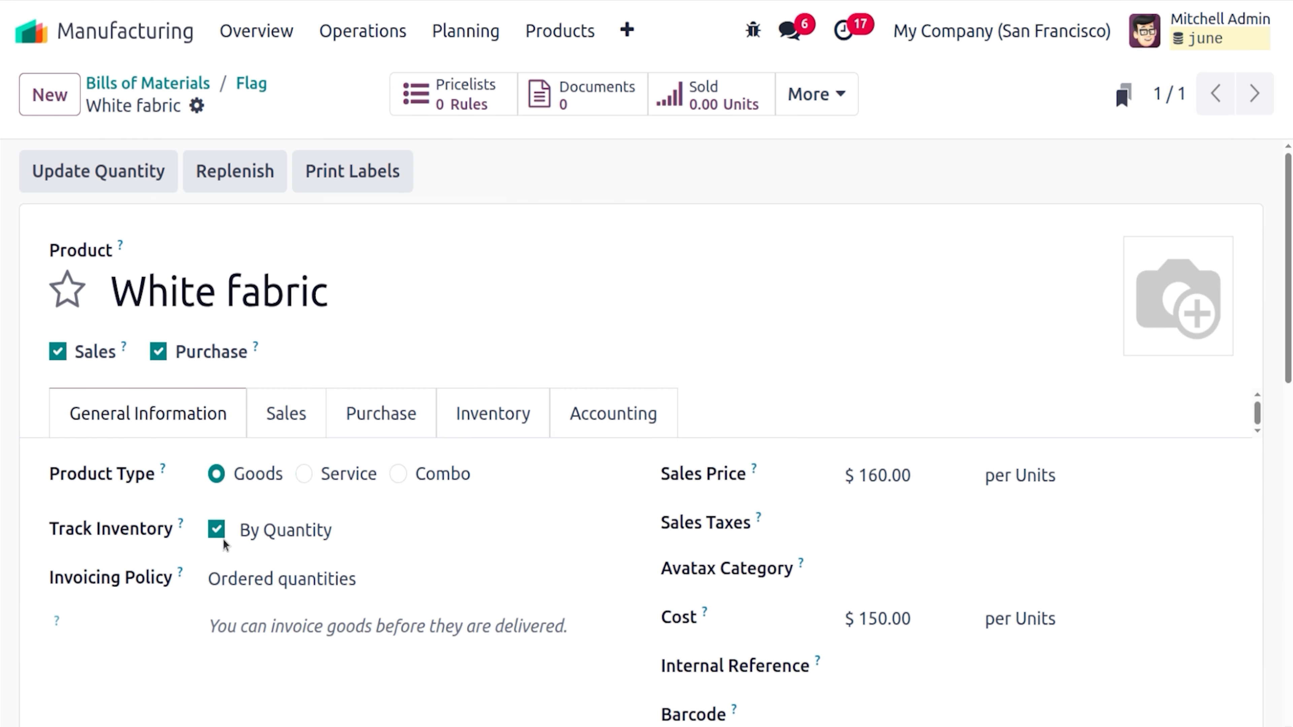
pyautogui.click(106, 163)
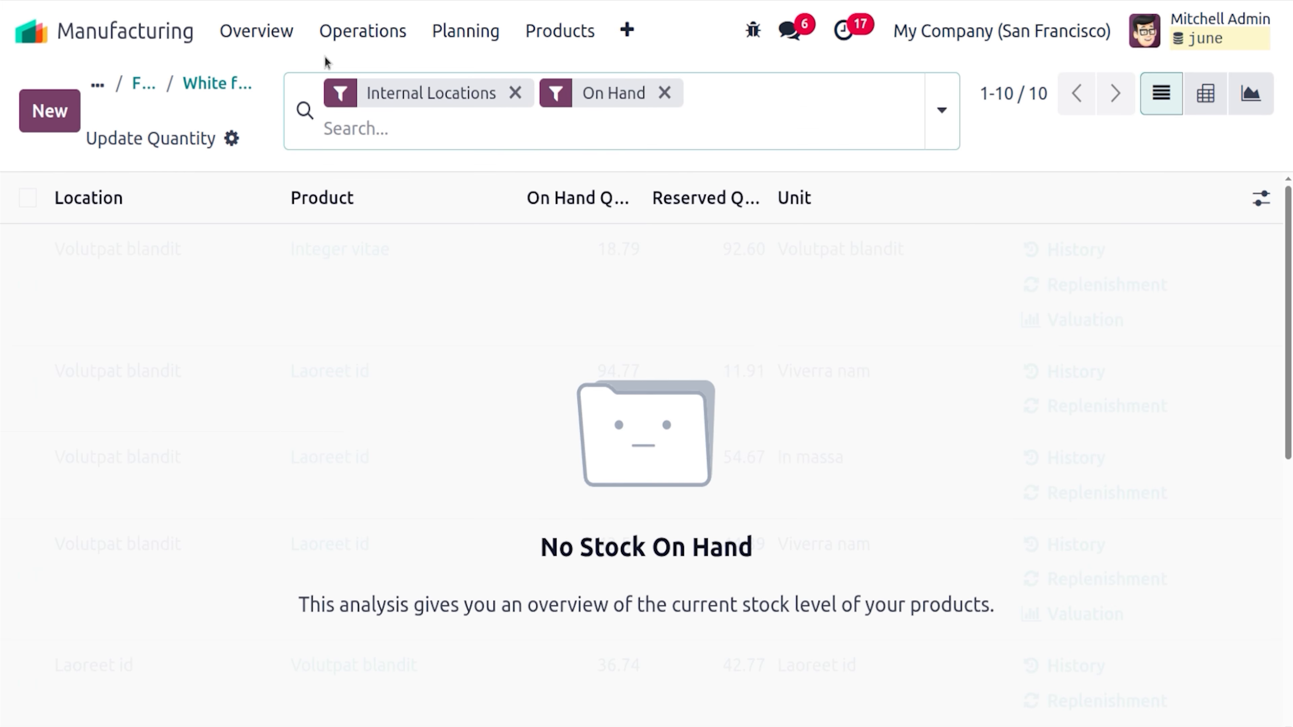
pyautogui.click(219, 84)
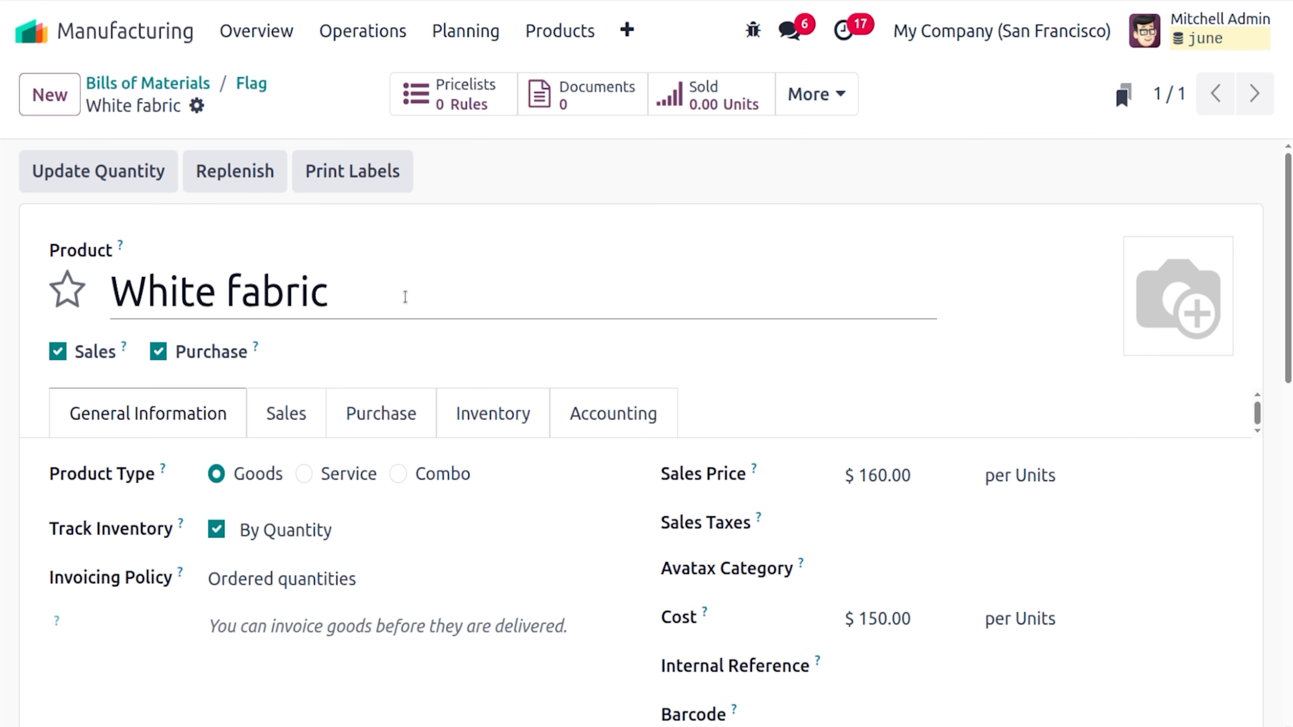
# Review White fabric's routes and logistics, then return to the Flag bill of materials
pyautogui.click(470, 414)
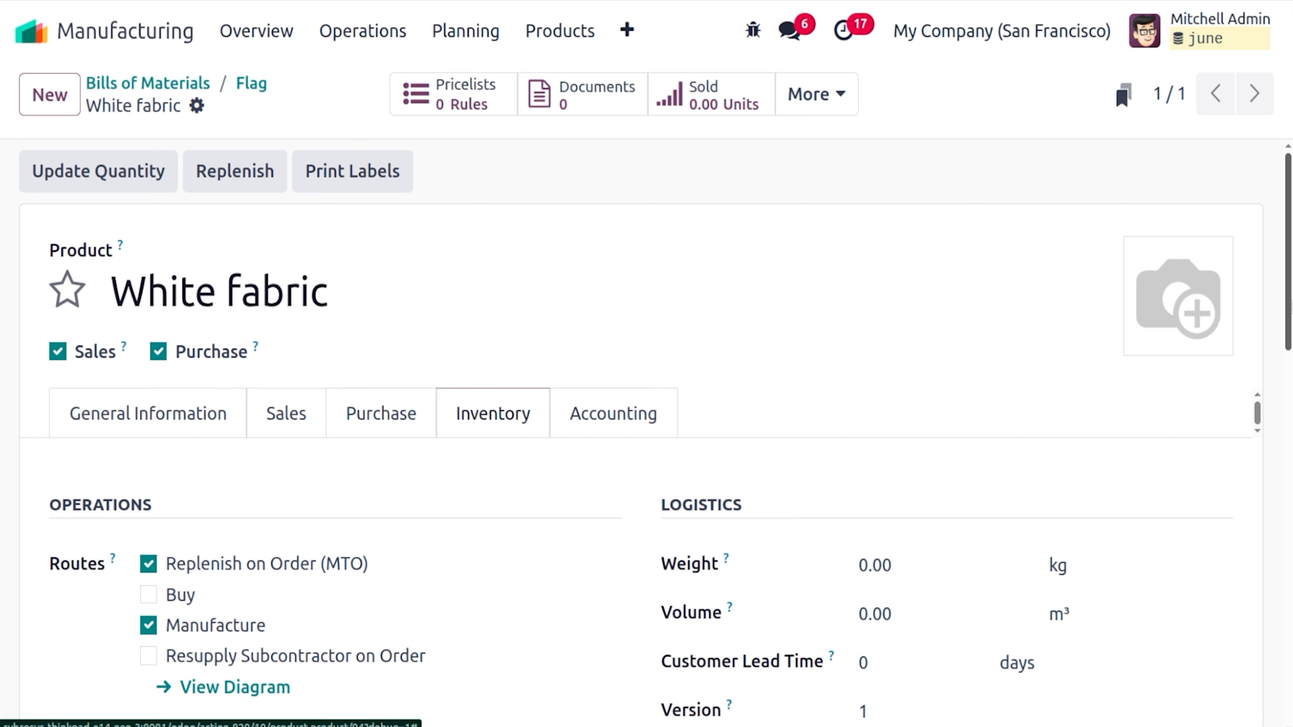
pyautogui.scroll(-5, 1236, 340)
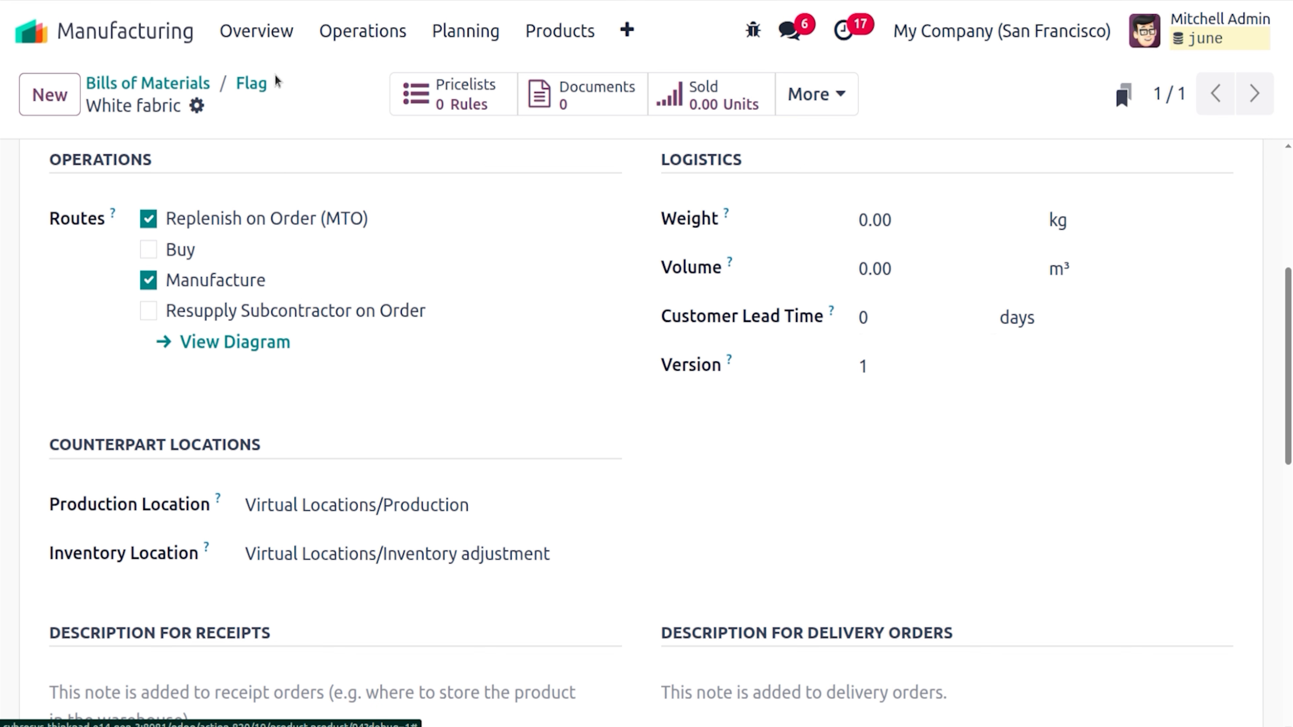
pyautogui.scroll(5, 1291, 423)
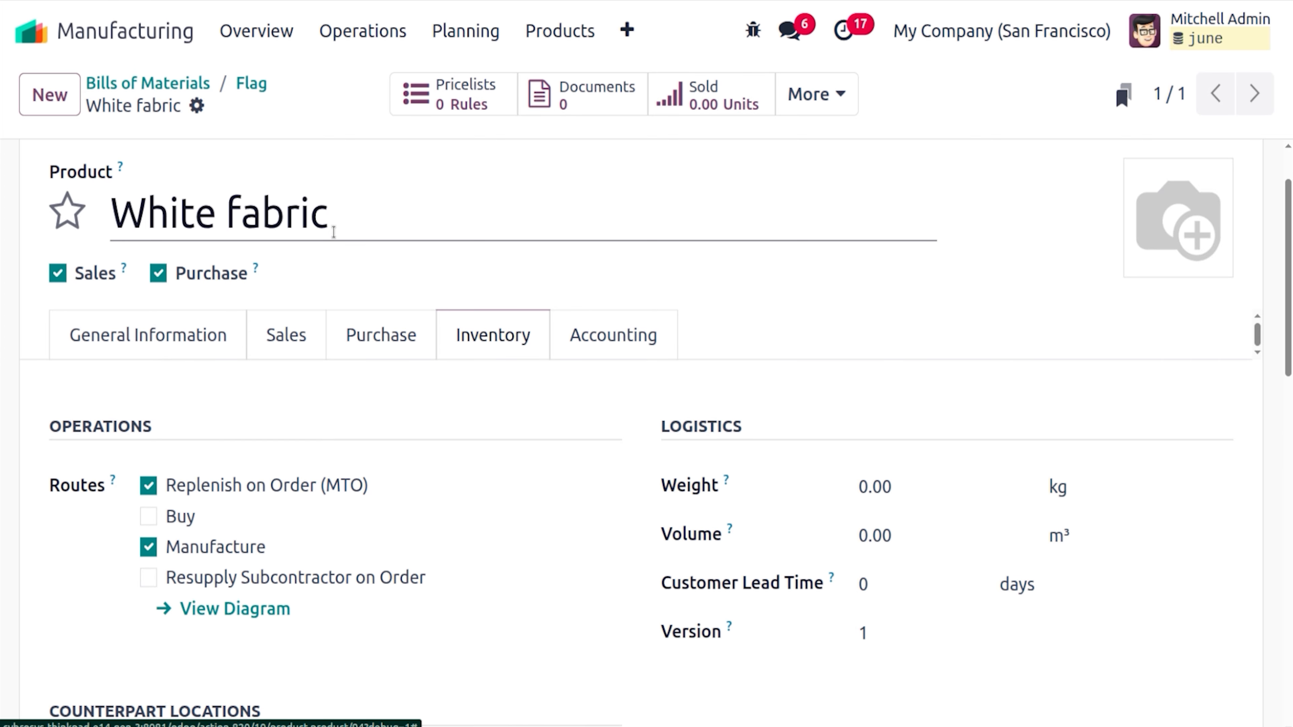
pyautogui.click(253, 85)
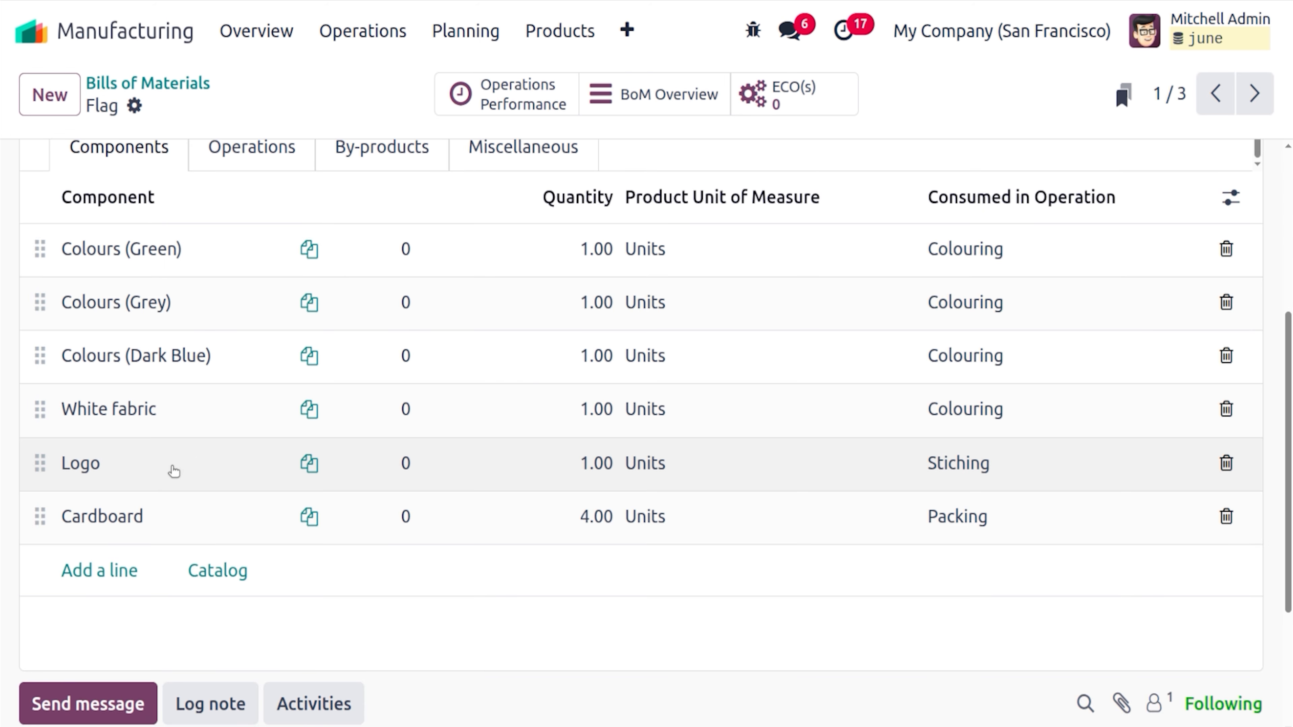
# Open the Logo component's product form and view its Replenish on Order and Buy routes
pyautogui.click(174, 473)
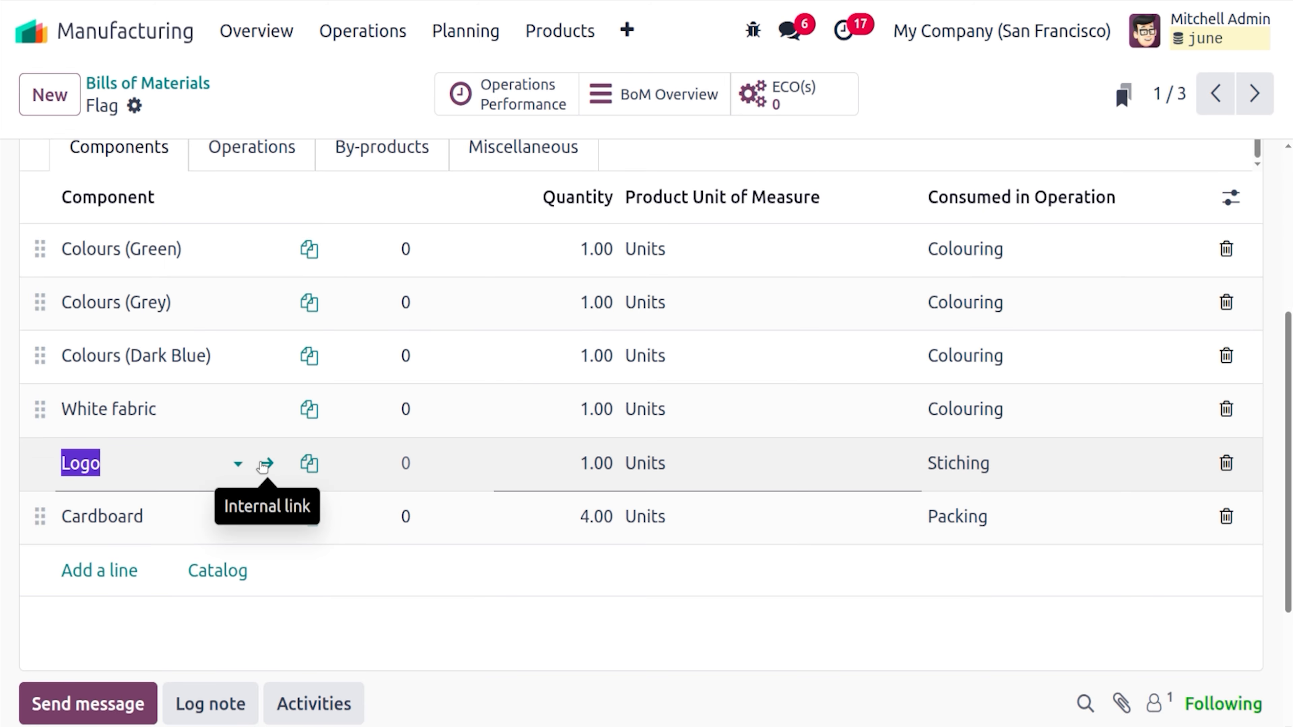
pyautogui.click(264, 464)
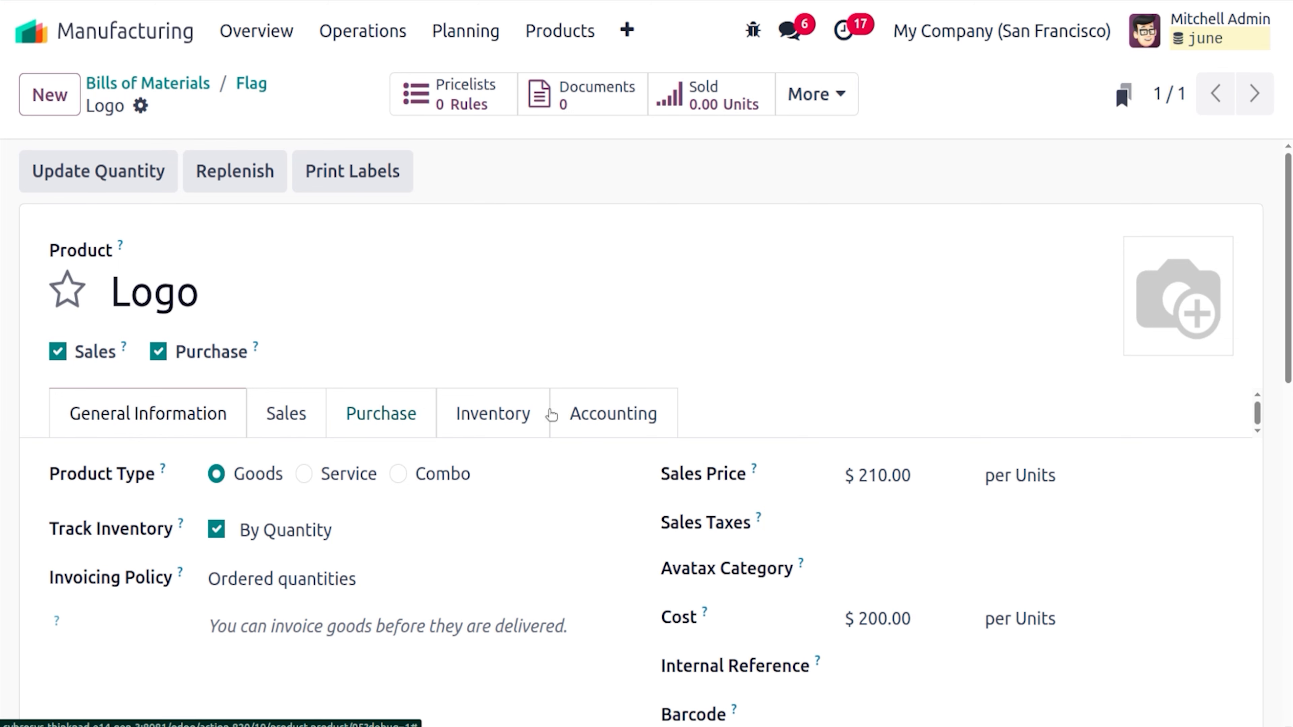
pyautogui.click(514, 428)
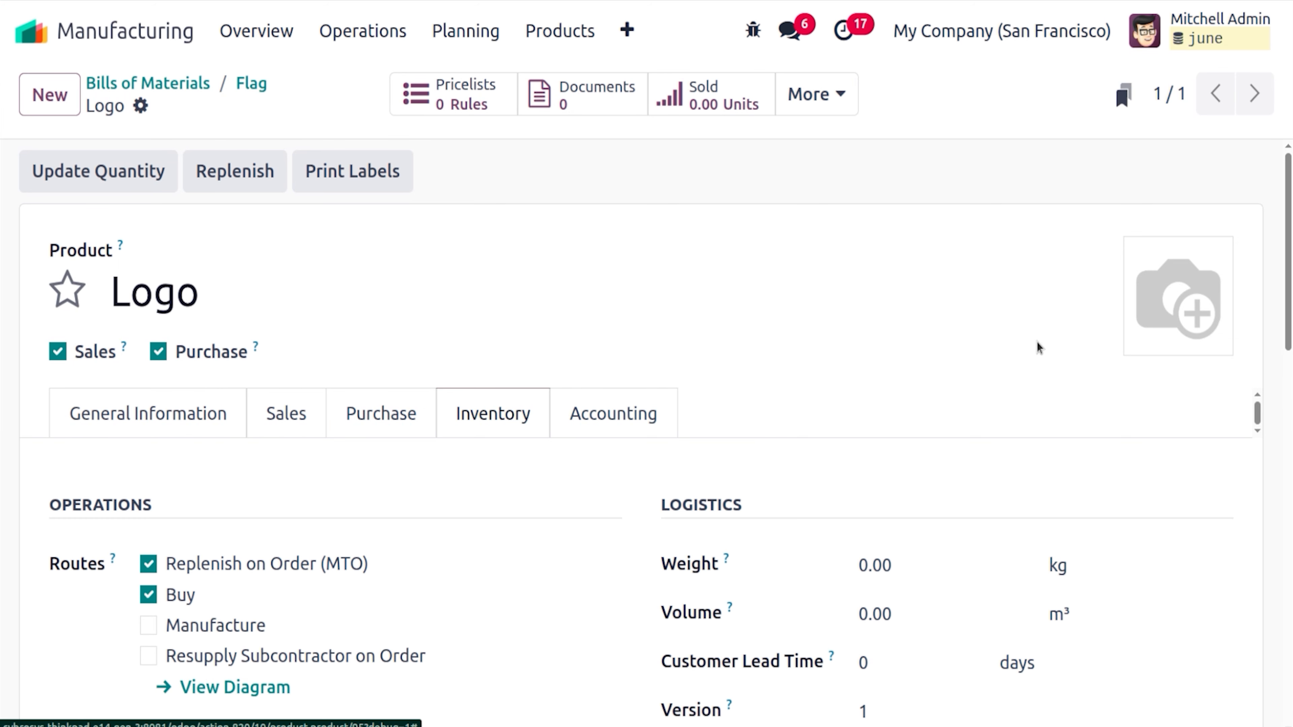
pyautogui.moveTo(1289, 312); pyautogui.dragTo(1290, 379)
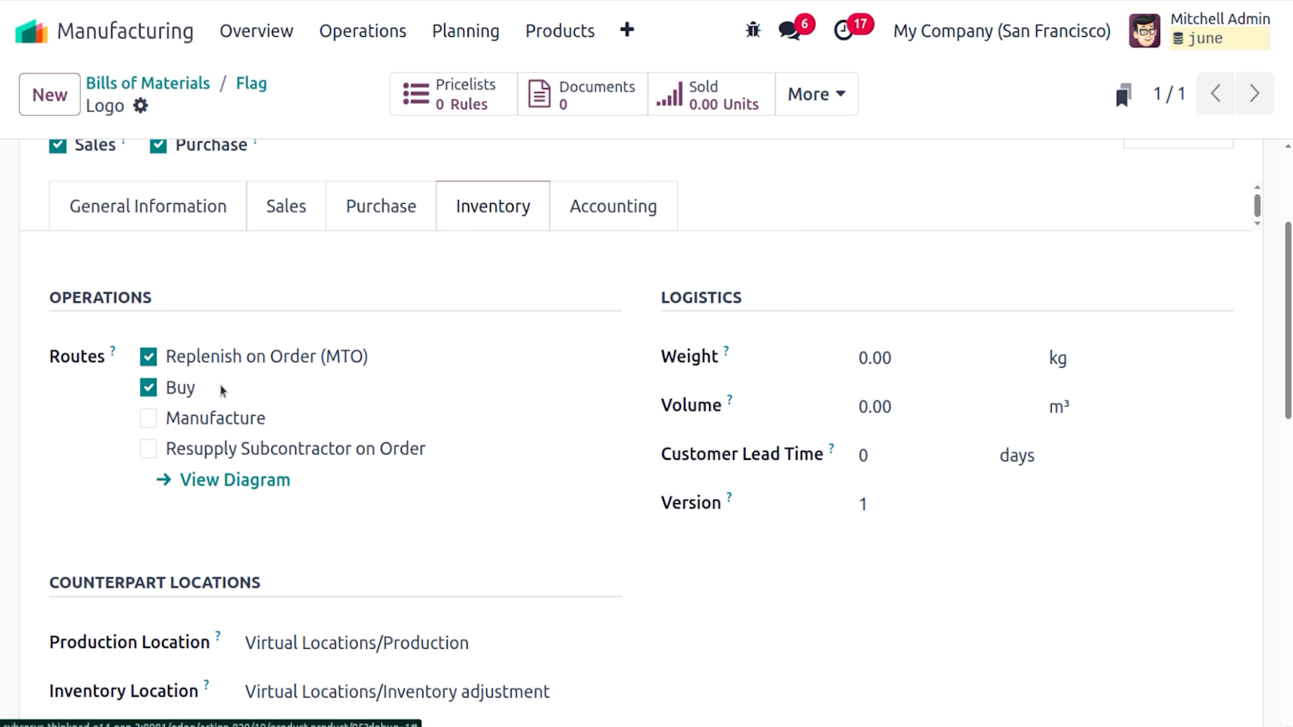
# Check the Logo vendor pricing: one vendor at 100.00 USD with a 4-day lead time
pyautogui.click(396, 205)
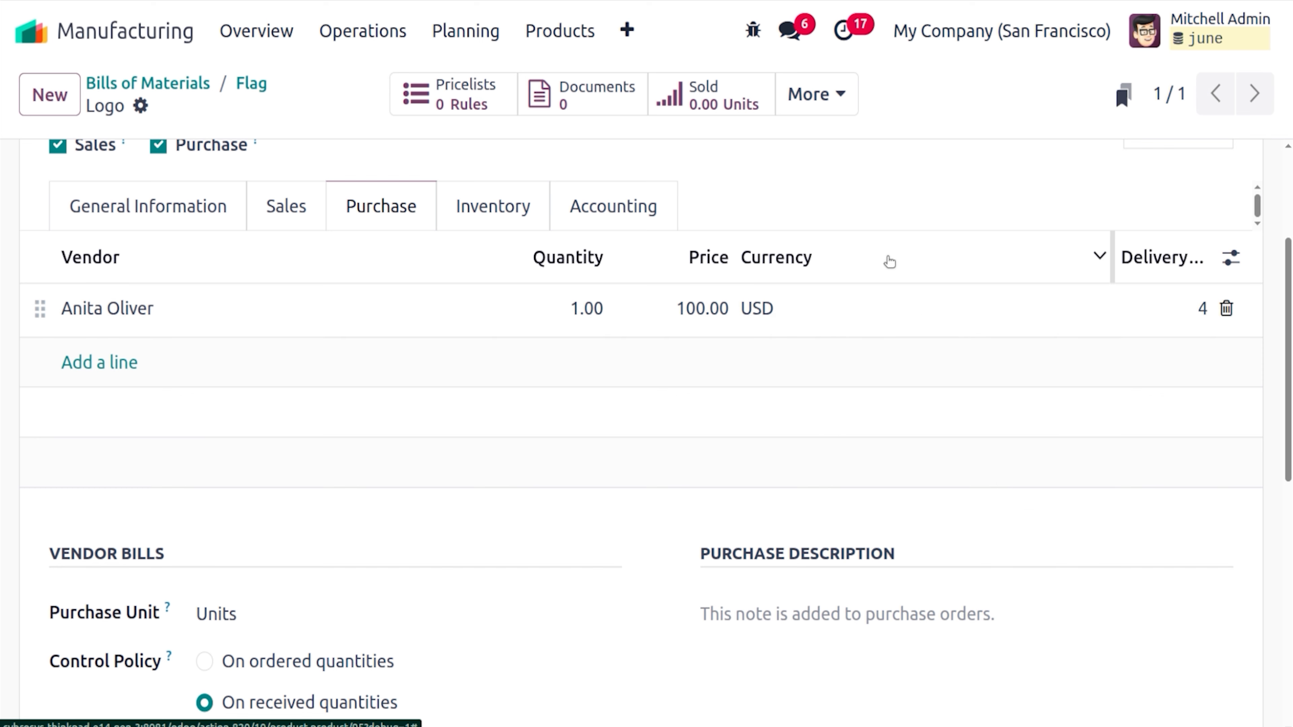
pyautogui.moveTo(890, 261)
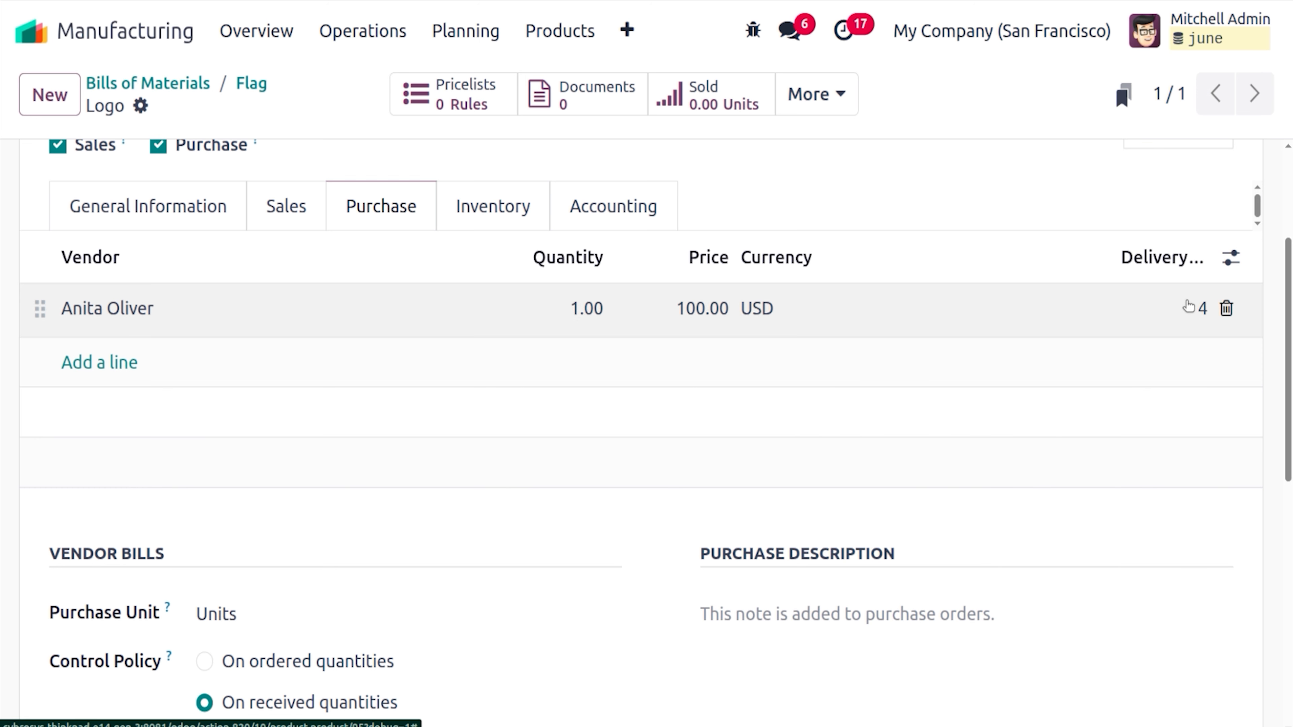
pyautogui.moveTo(1173, 259)
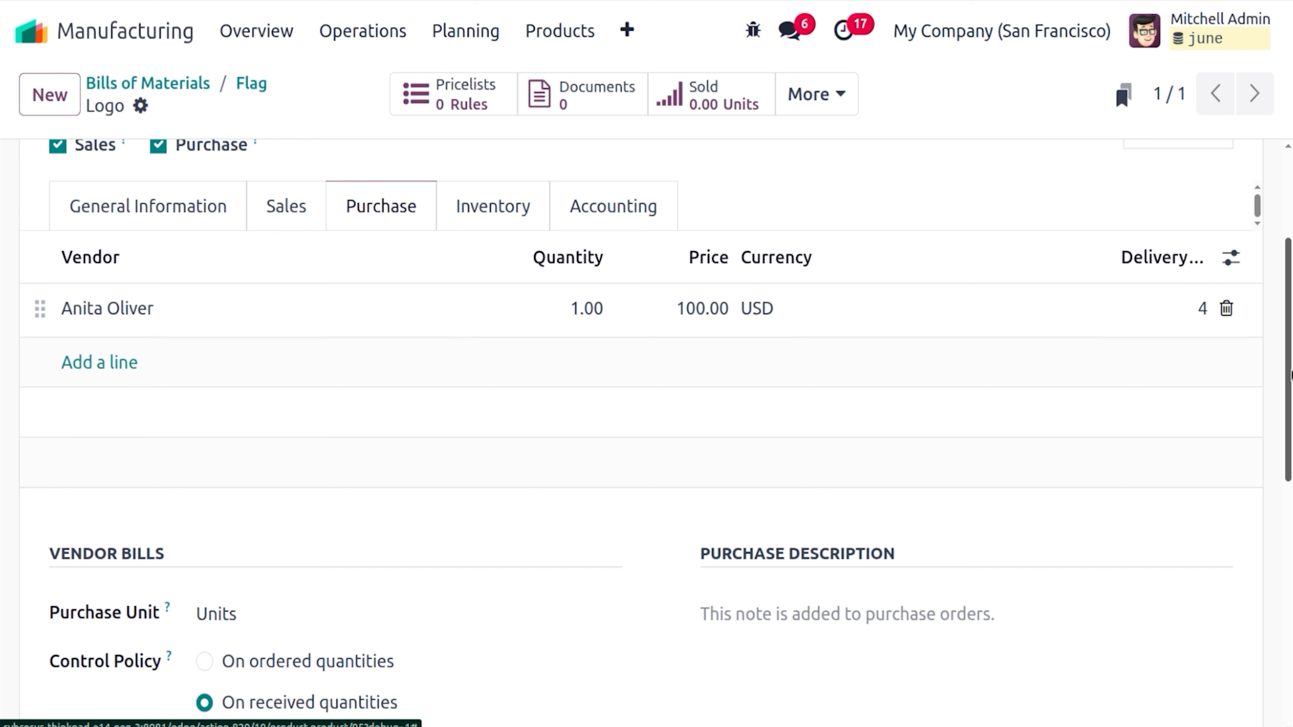
pyautogui.scroll(4, 1291, 376)
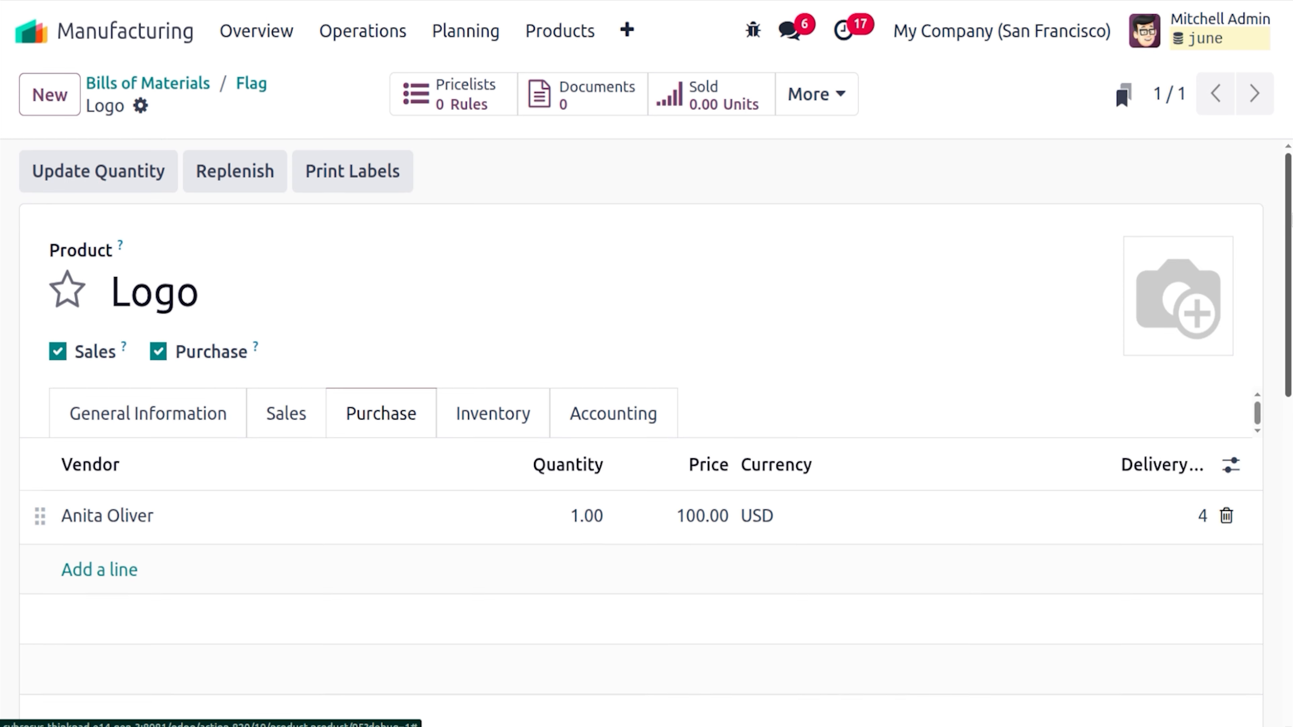
# Open the Cardboard component's product form and check its 100.00 USD vendor price
pyautogui.click(243, 85)
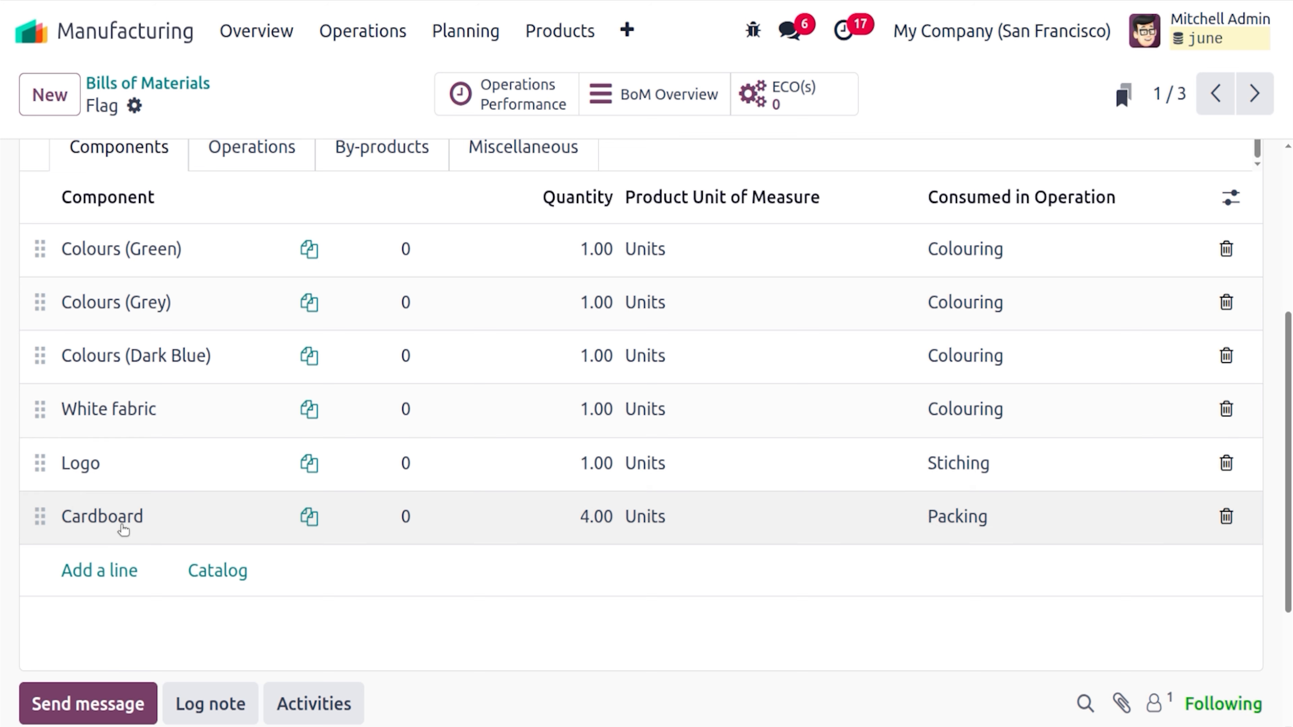
pyautogui.click(123, 531)
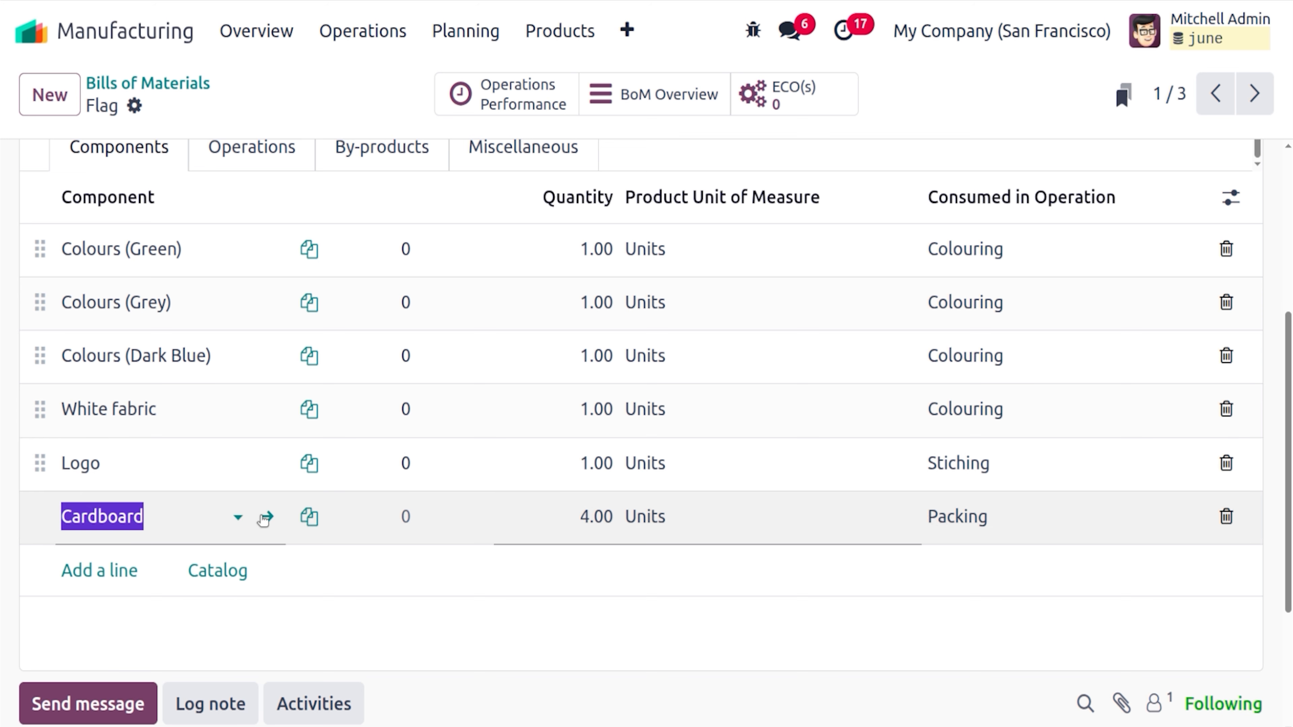
pyautogui.click(264, 516)
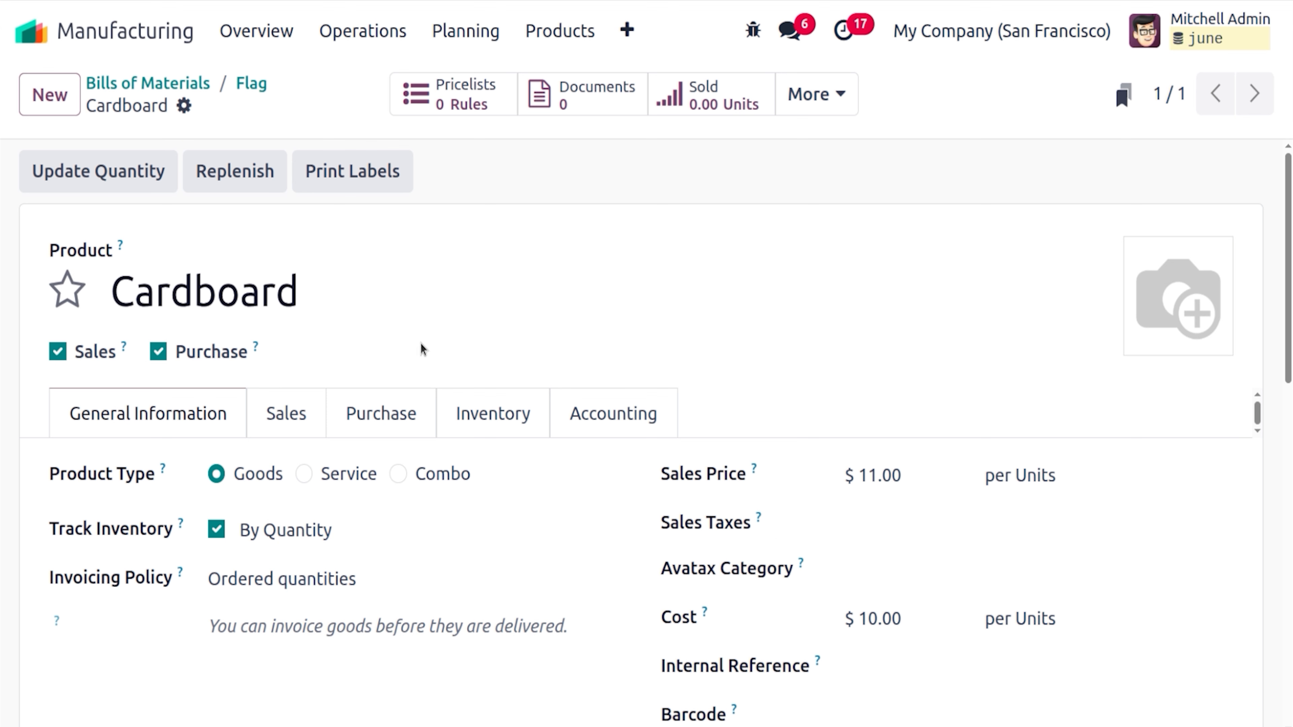
pyautogui.click(402, 417)
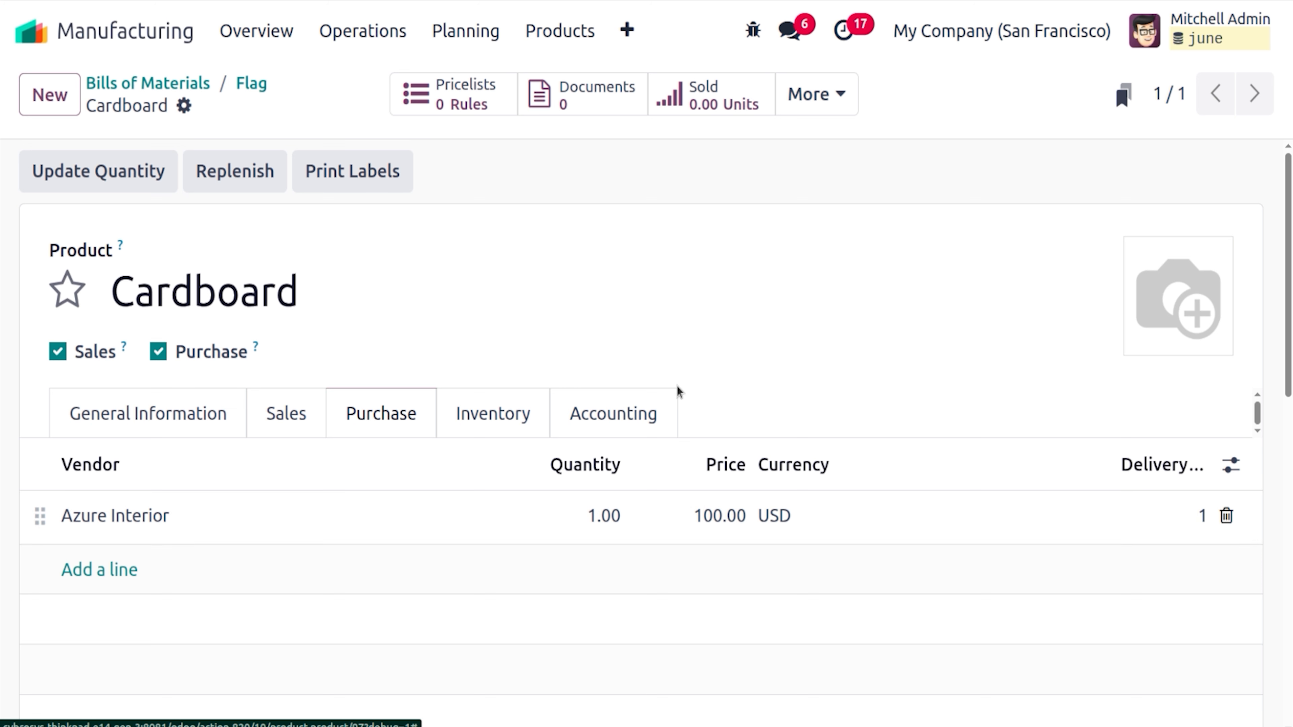
# Review Cardboard's Buy route, then return to the top of the Flag bill of materials
pyautogui.click(489, 409)
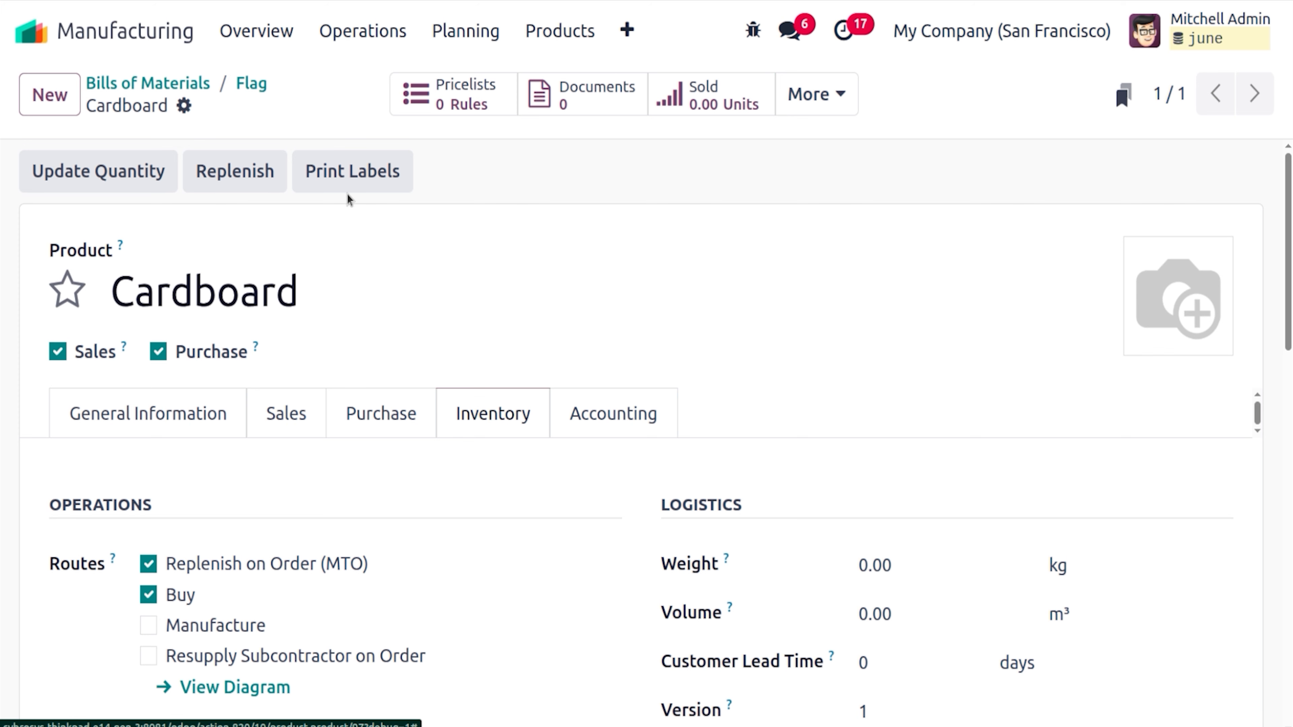
pyautogui.click(264, 85)
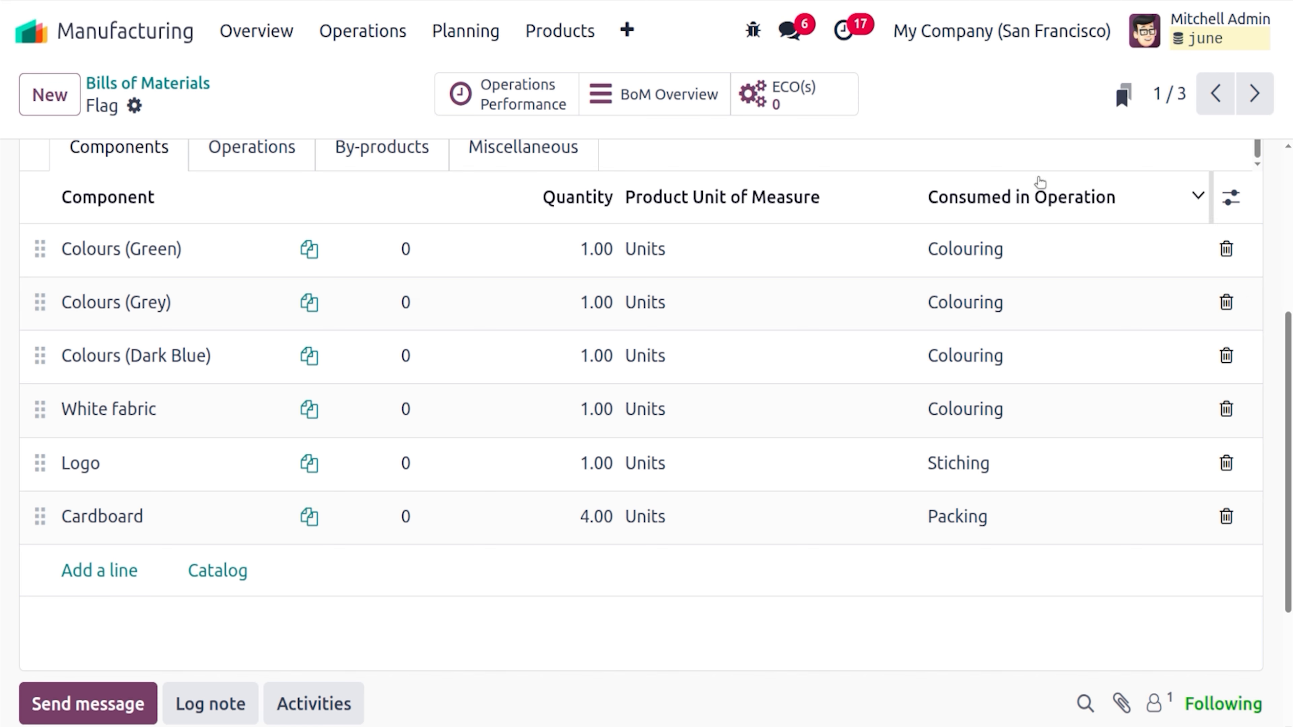
pyautogui.scroll(5, 1290, 382)
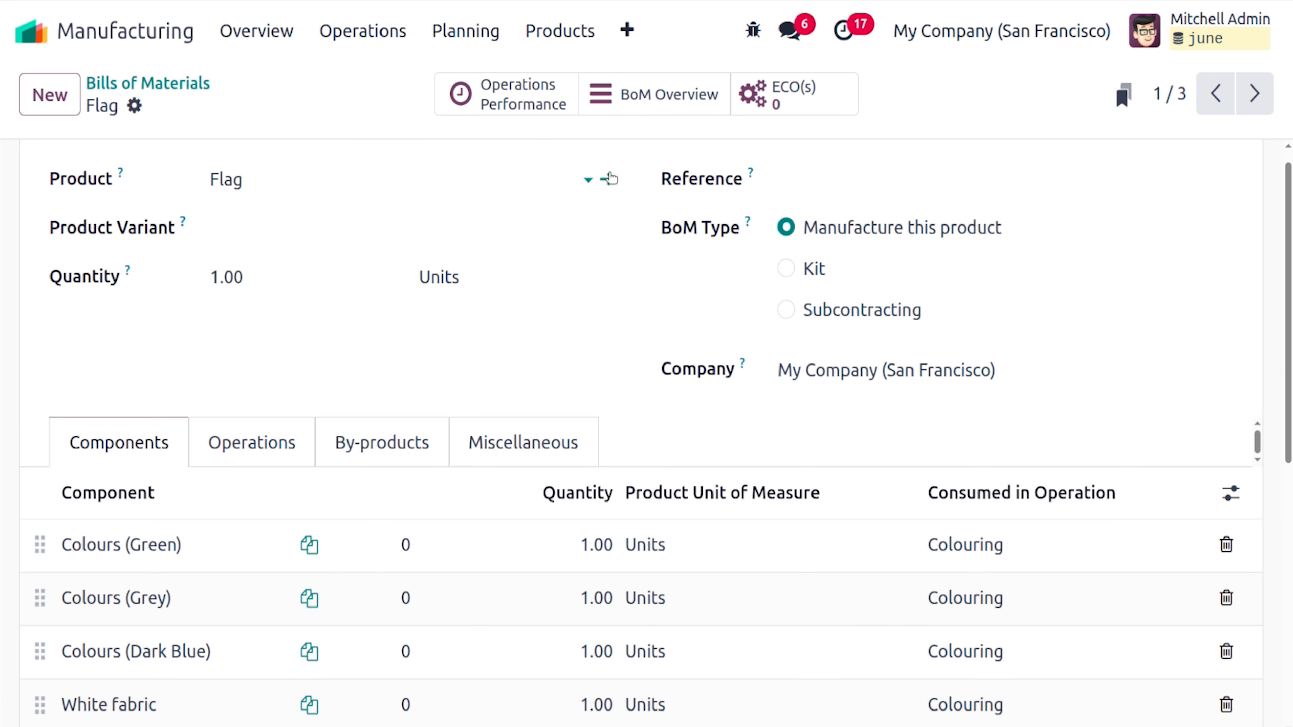
# Remove Replenish on Order (MTO) from the Flag product's routes, leaving only Manufacture, and save
pyautogui.click(610, 178)
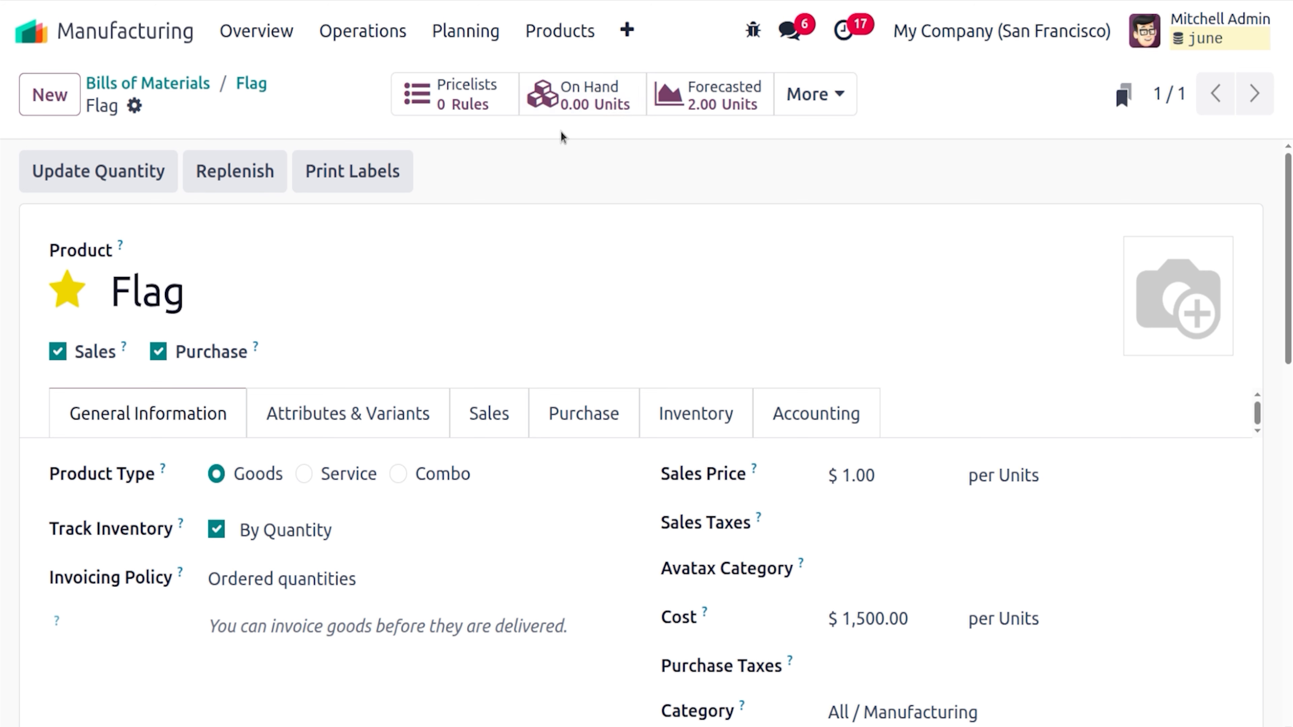
pyautogui.click(666, 418)
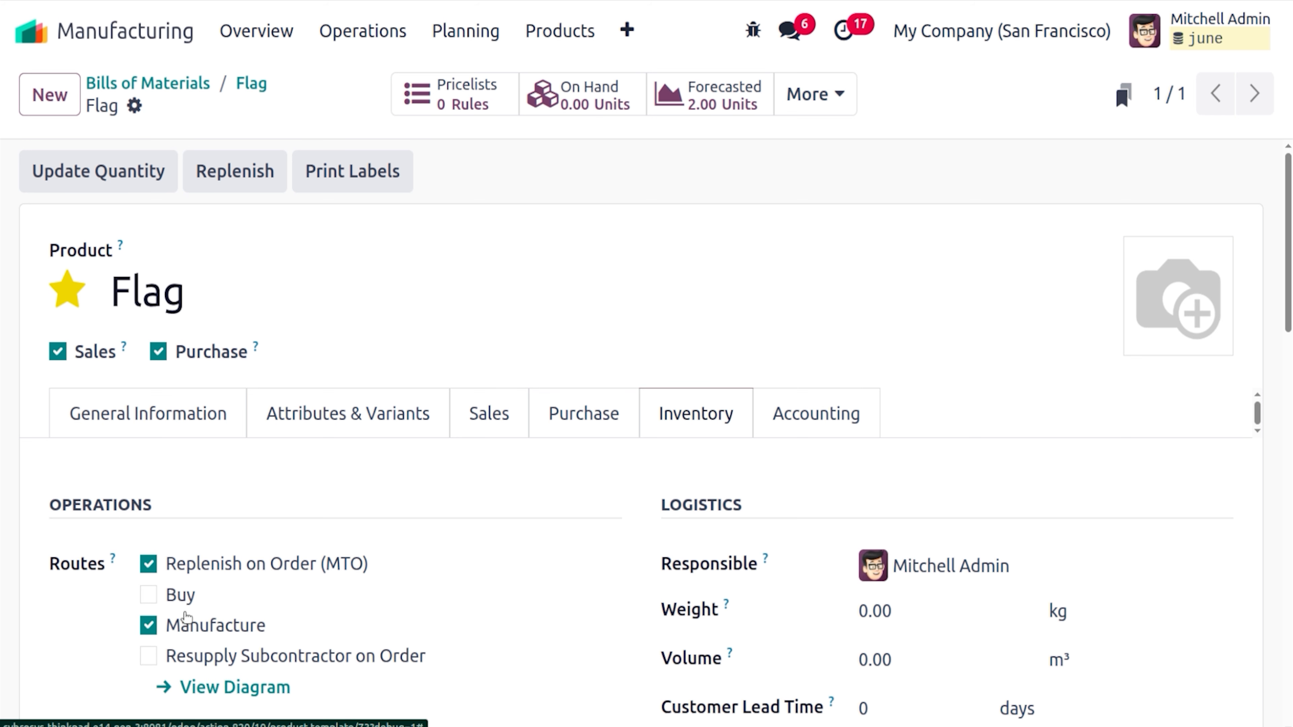
pyautogui.click(149, 563)
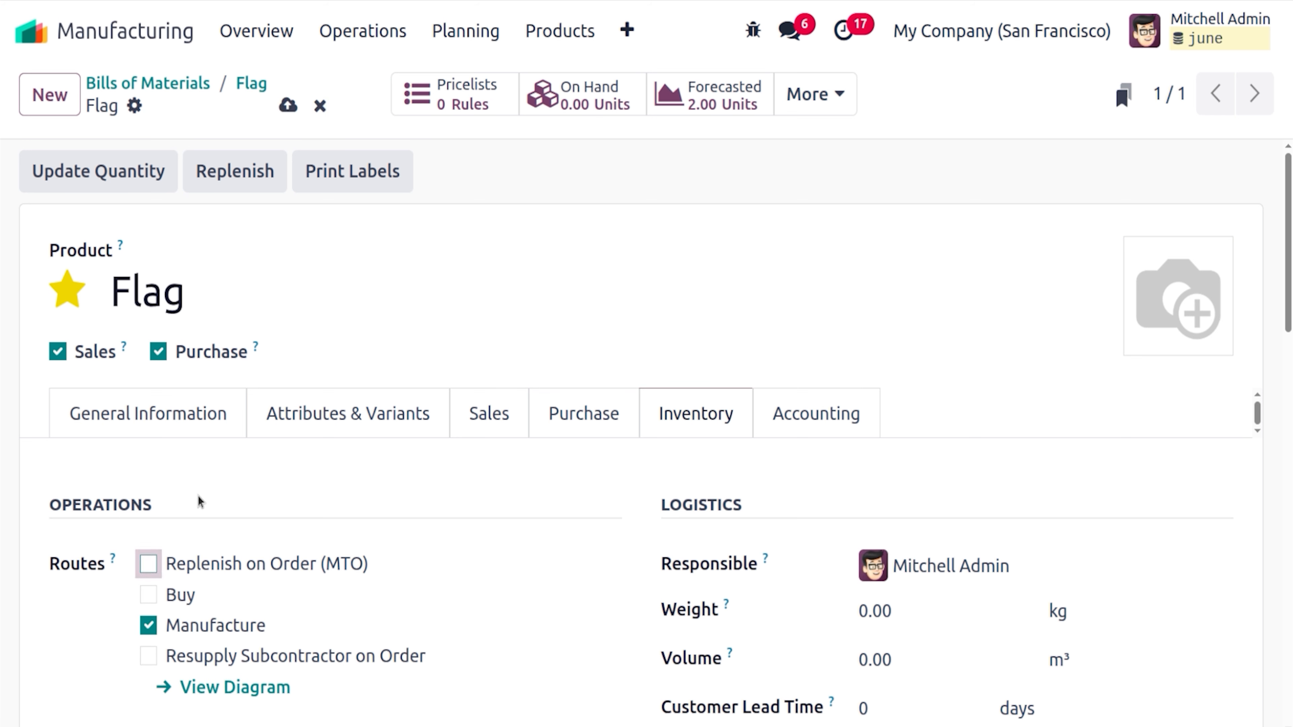
pyautogui.click(287, 105)
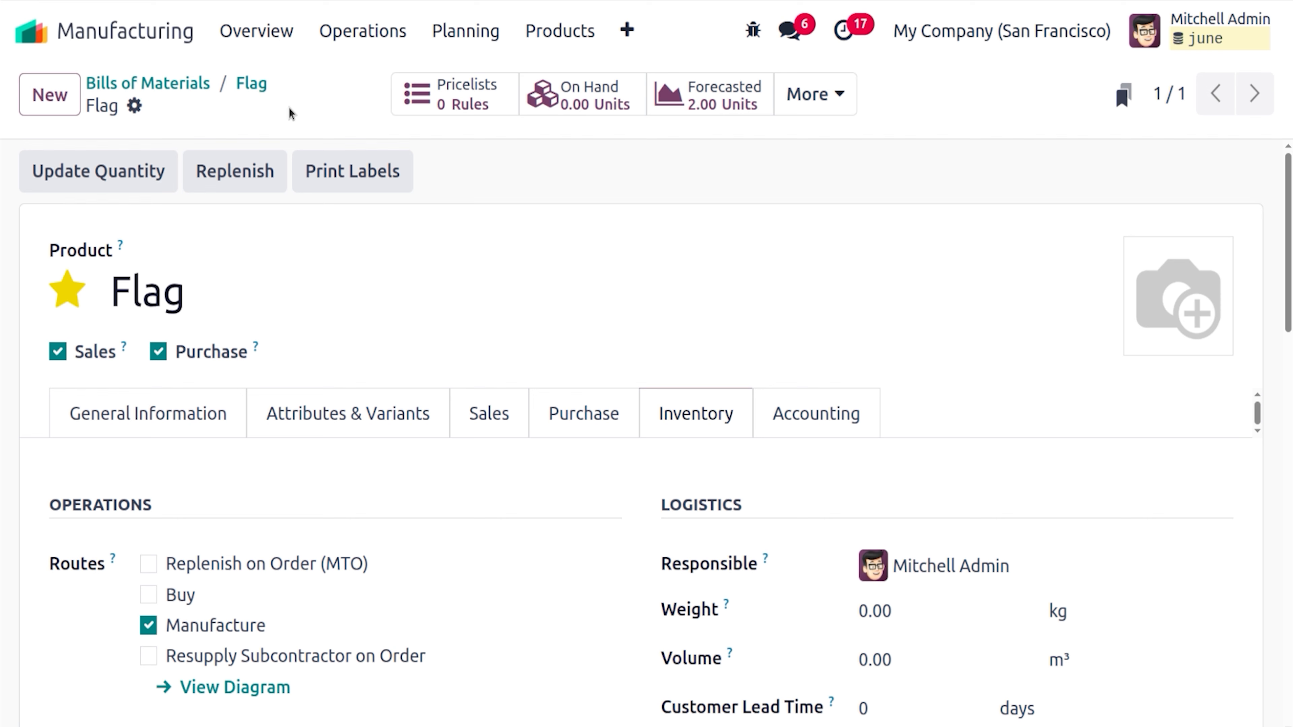
pyautogui.click(250, 83)
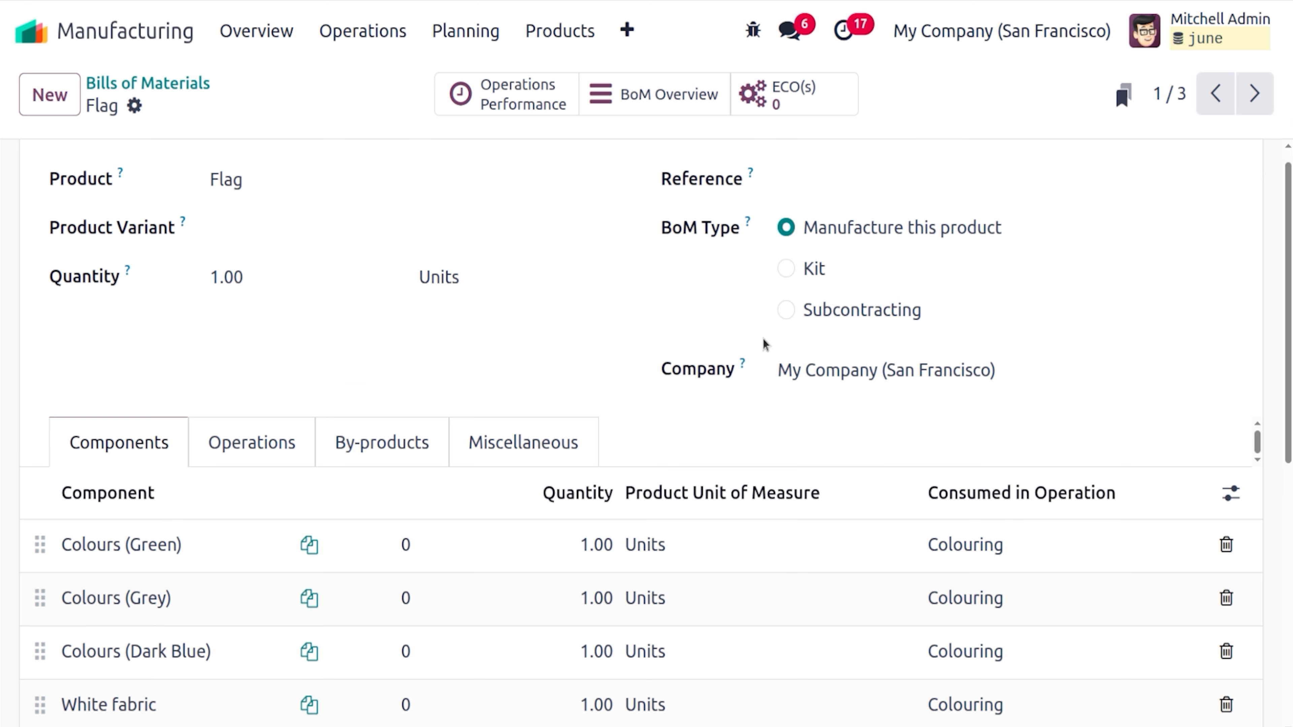
# Show the Flag BoM's five operations, Colouring through Packing, each 60:00 for 300:00 total
pyautogui.scroll(-5, 1285, 339)
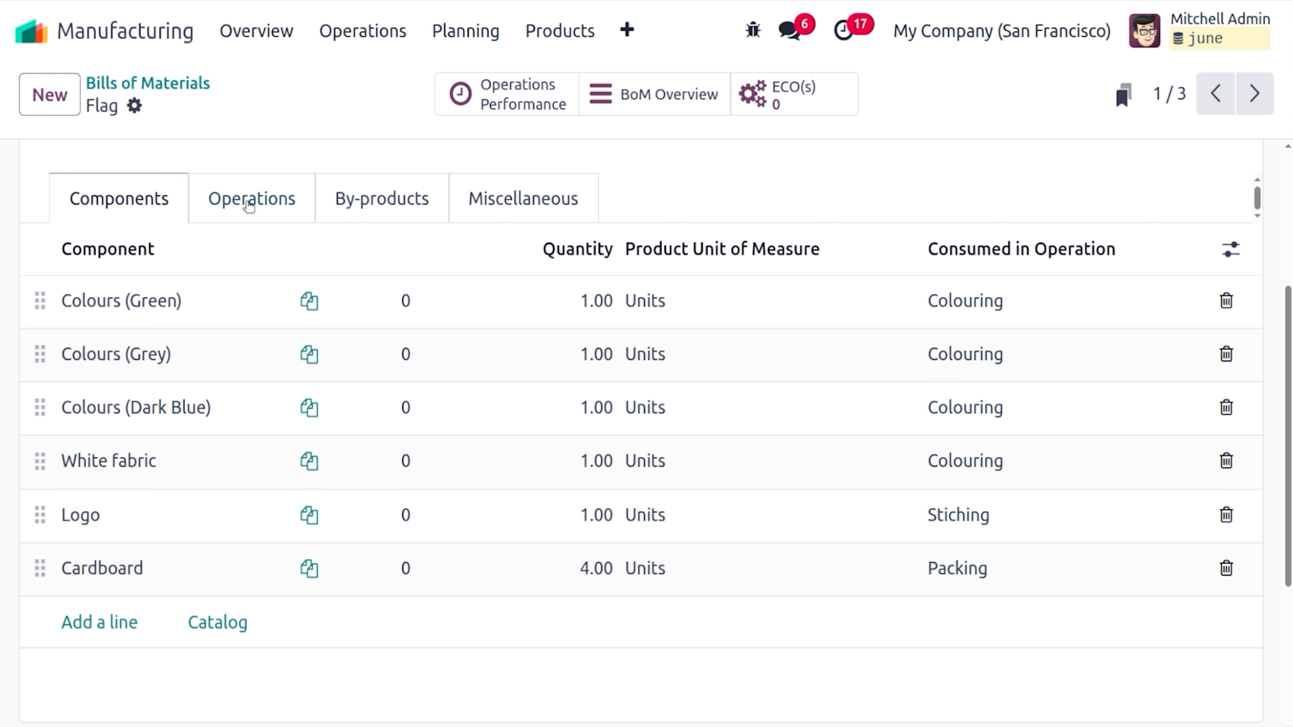
pyautogui.click(249, 201)
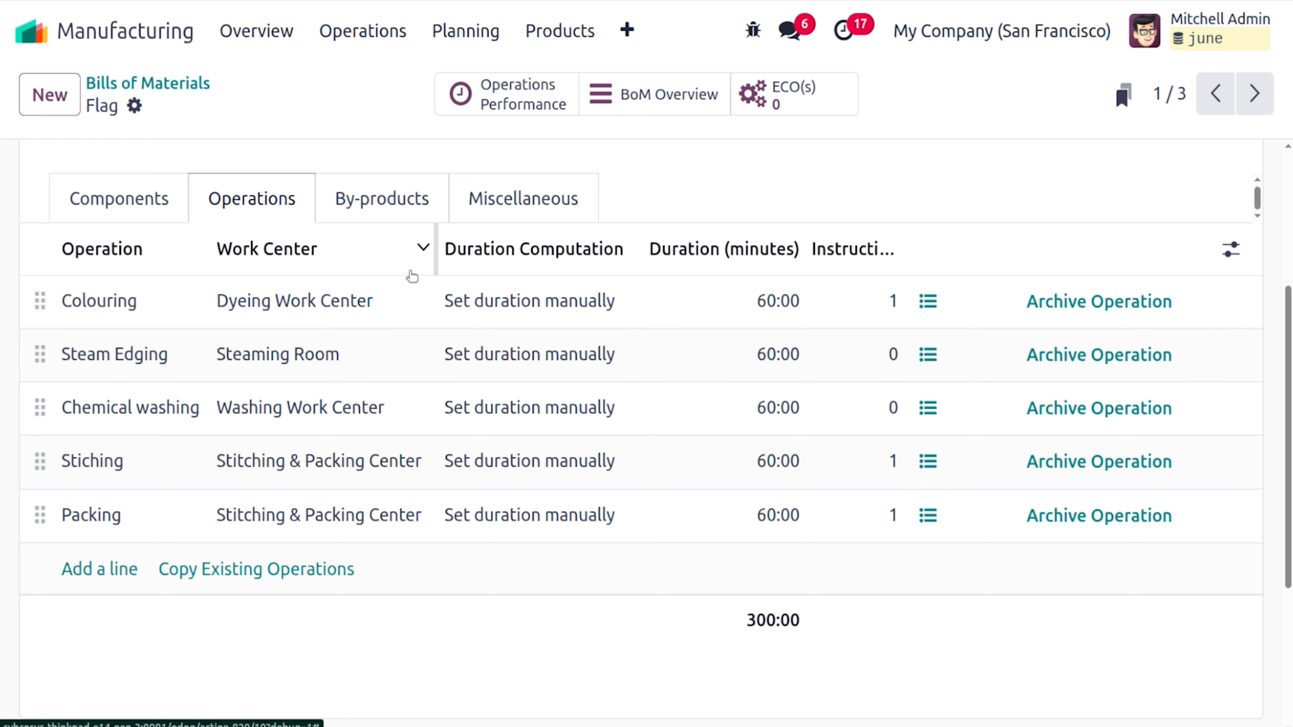
# Display the by-product Coloured Fabrics: 1.00 Units, 2.00 cost share, produced in Stiching
pyautogui.click(398, 209)
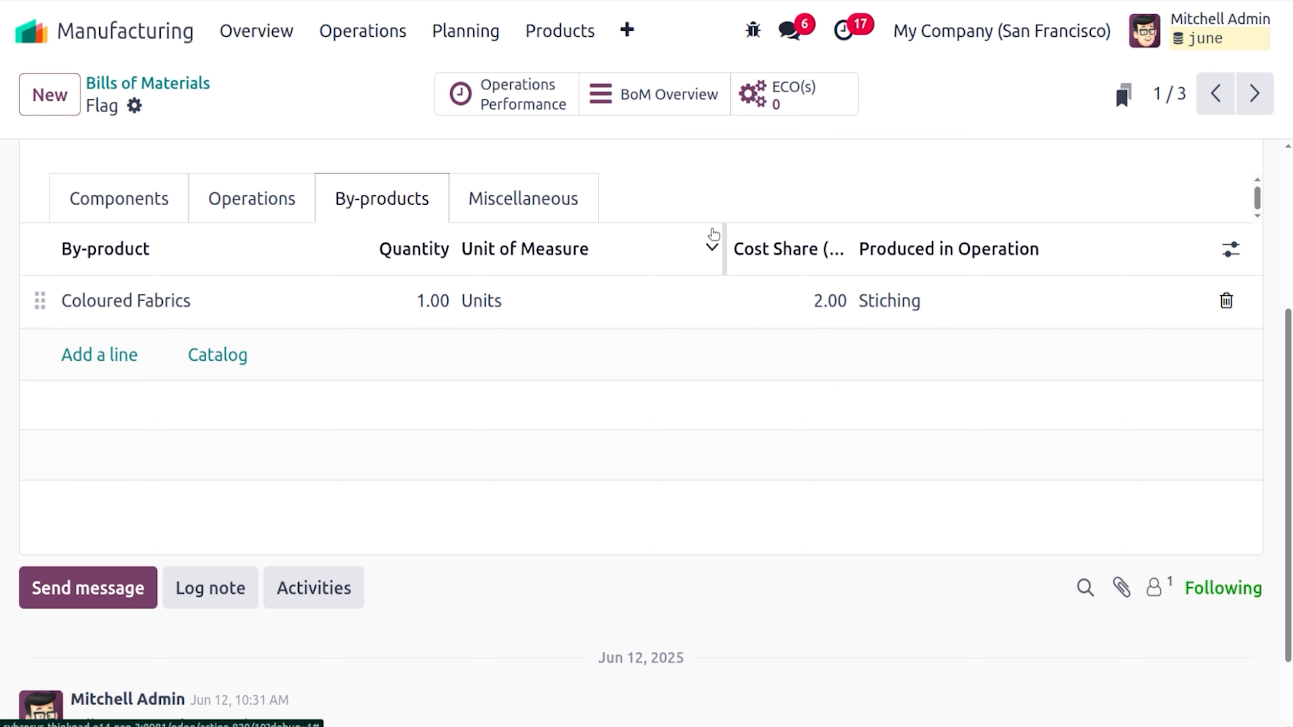
# Display the Miscellaneous settings: 15-day lead time, consumption allowed with warning, operation dependencies on
pyautogui.click(526, 198)
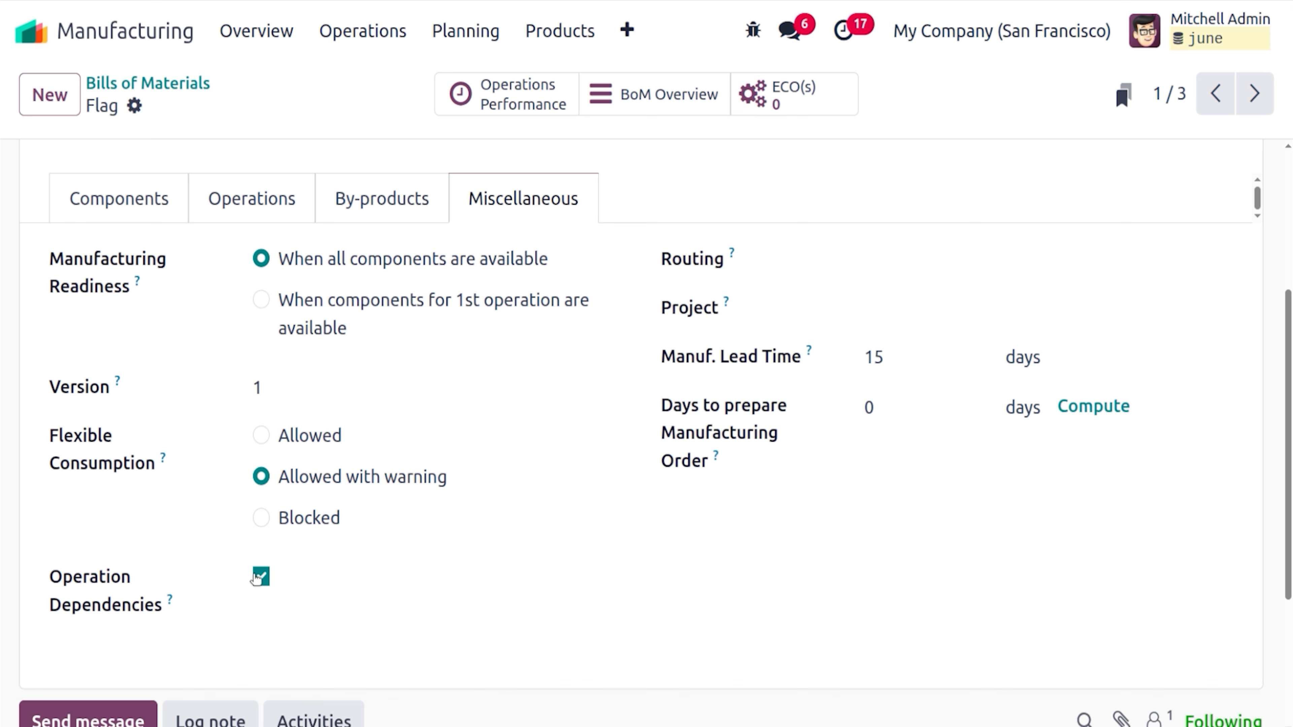
# Add the Blocked By column to the Flag BoM's operations, then view its Miscellaneous settings
pyautogui.click(270, 199)
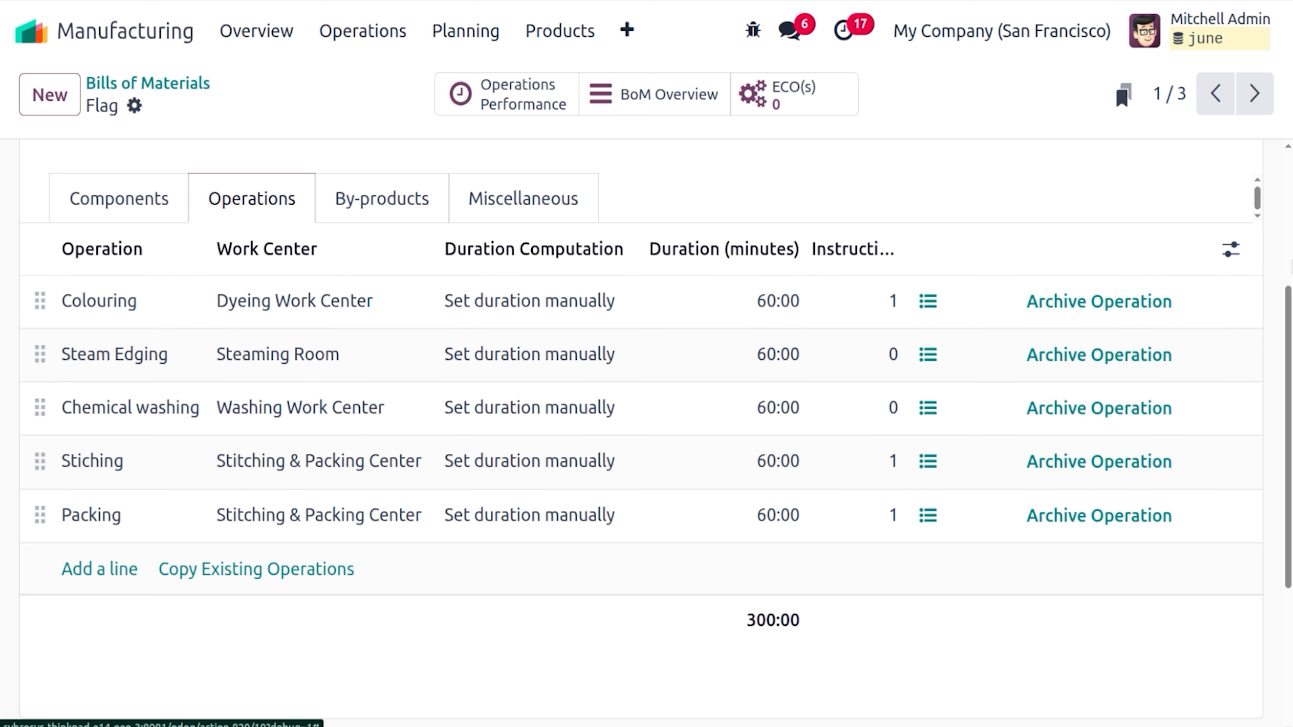
pyautogui.click(1232, 250)
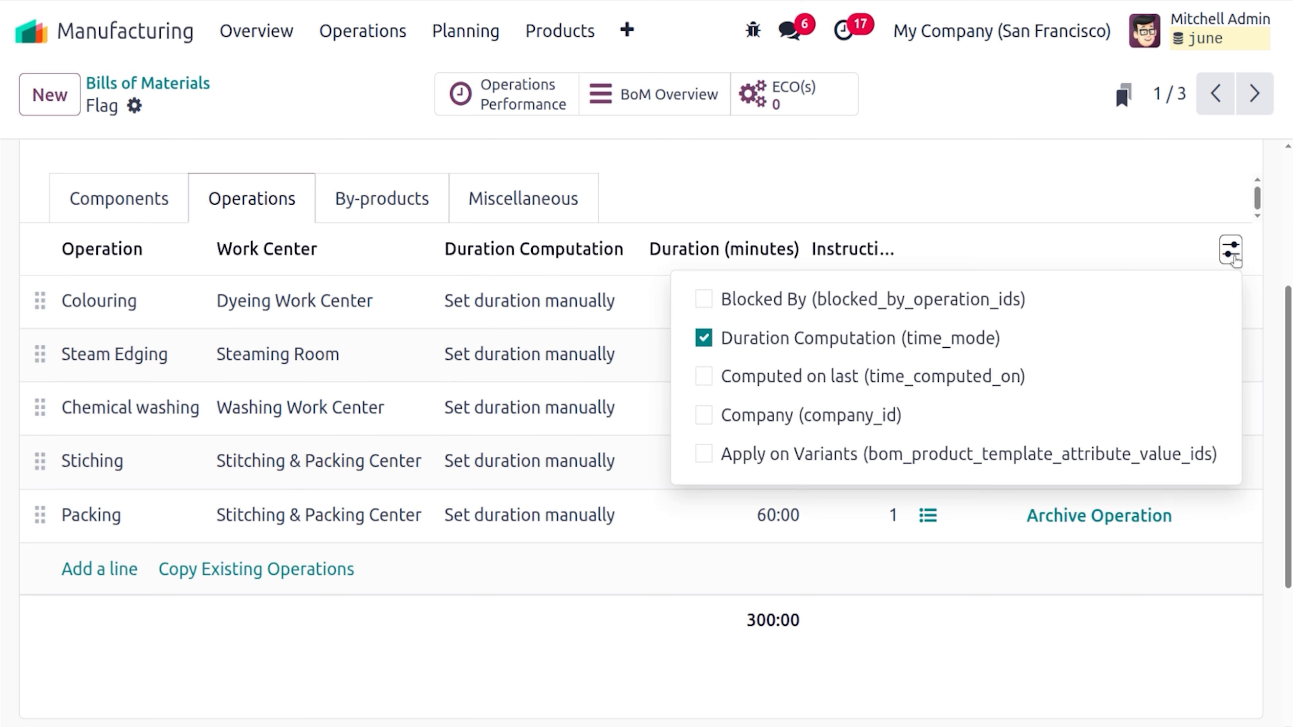
pyautogui.click(703, 299)
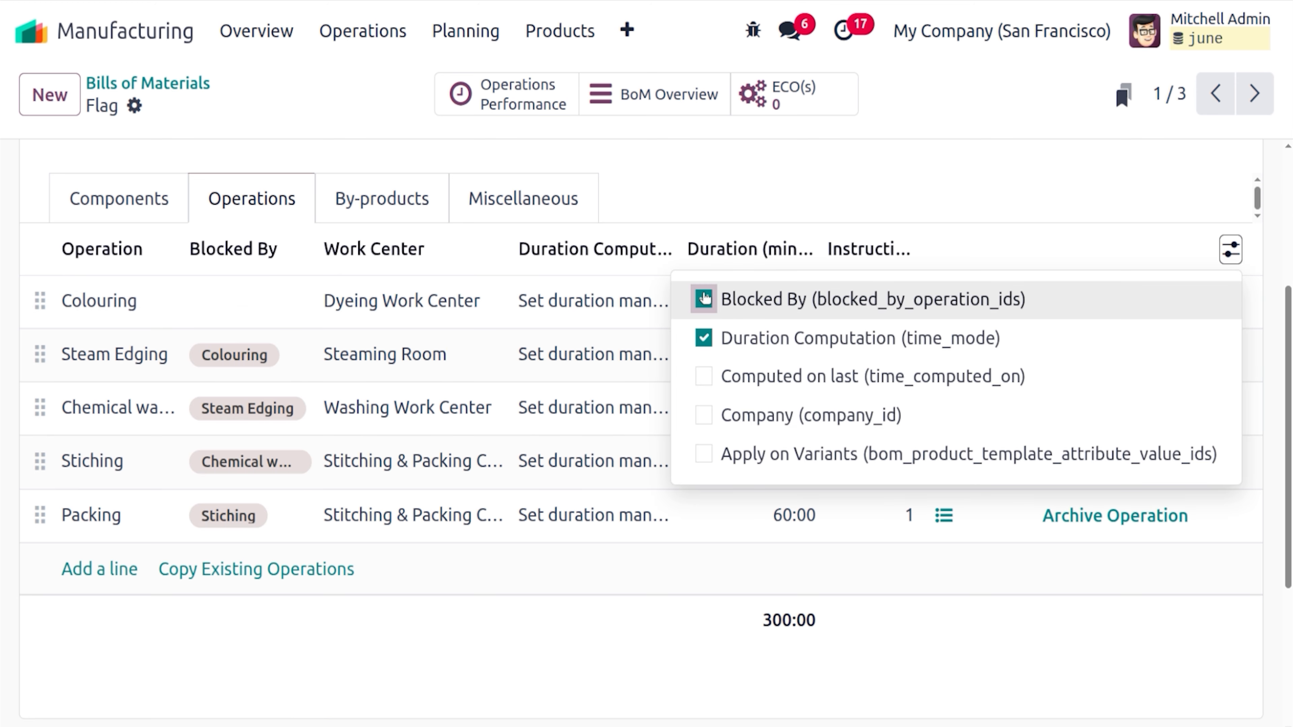
pyautogui.click(432, 679)
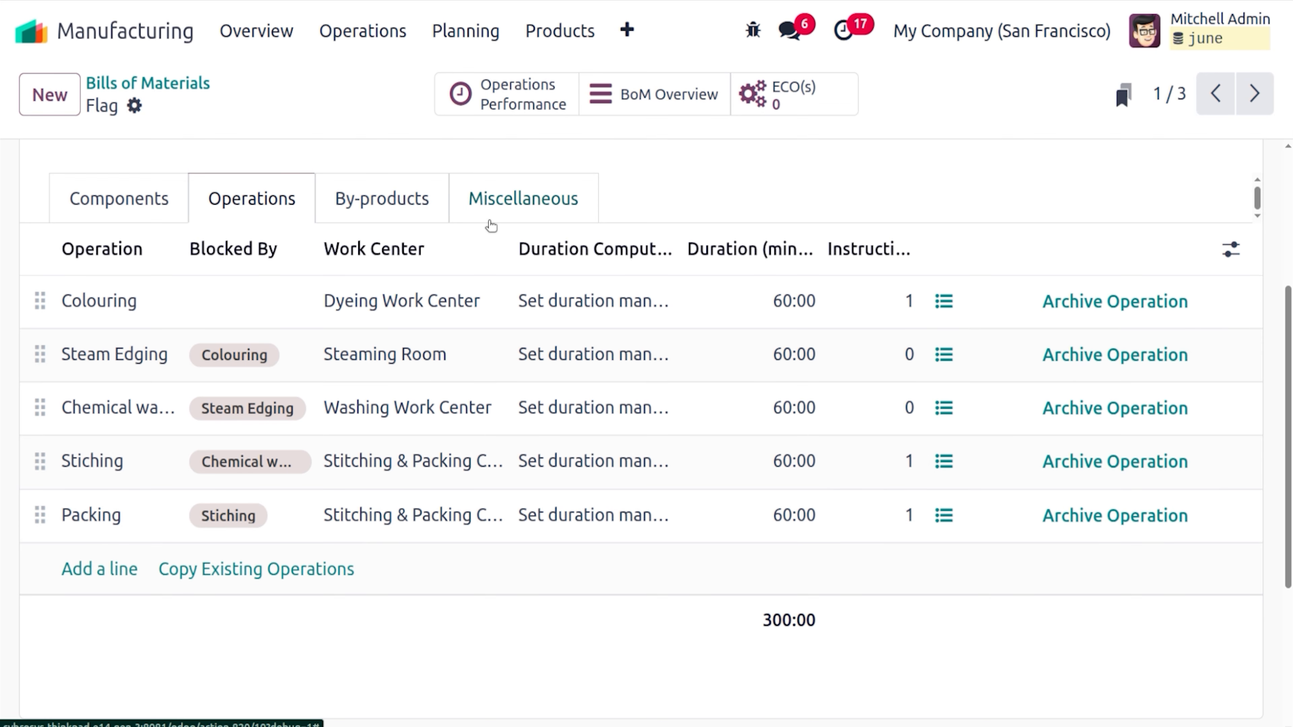
pyautogui.click(490, 222)
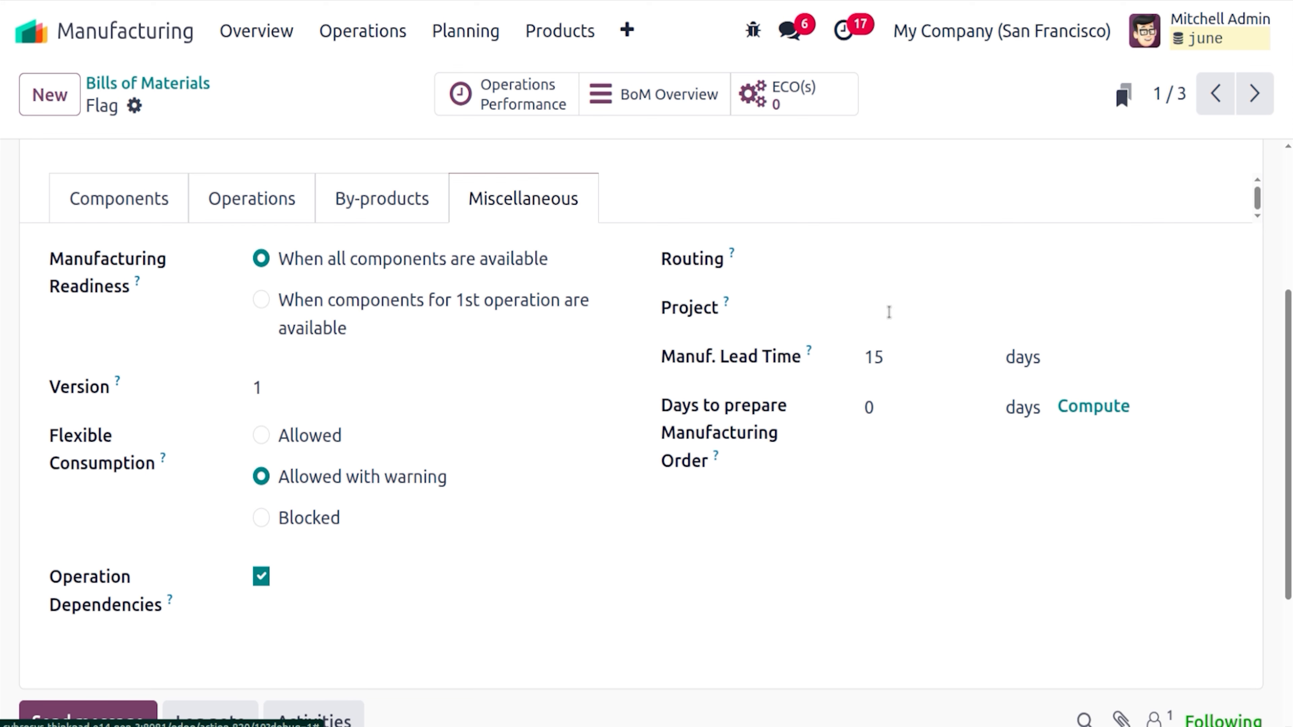
# Review all six Flag BoM component rows, Colours (Green) through Cardboard, and return to the top
pyautogui.click(146, 198)
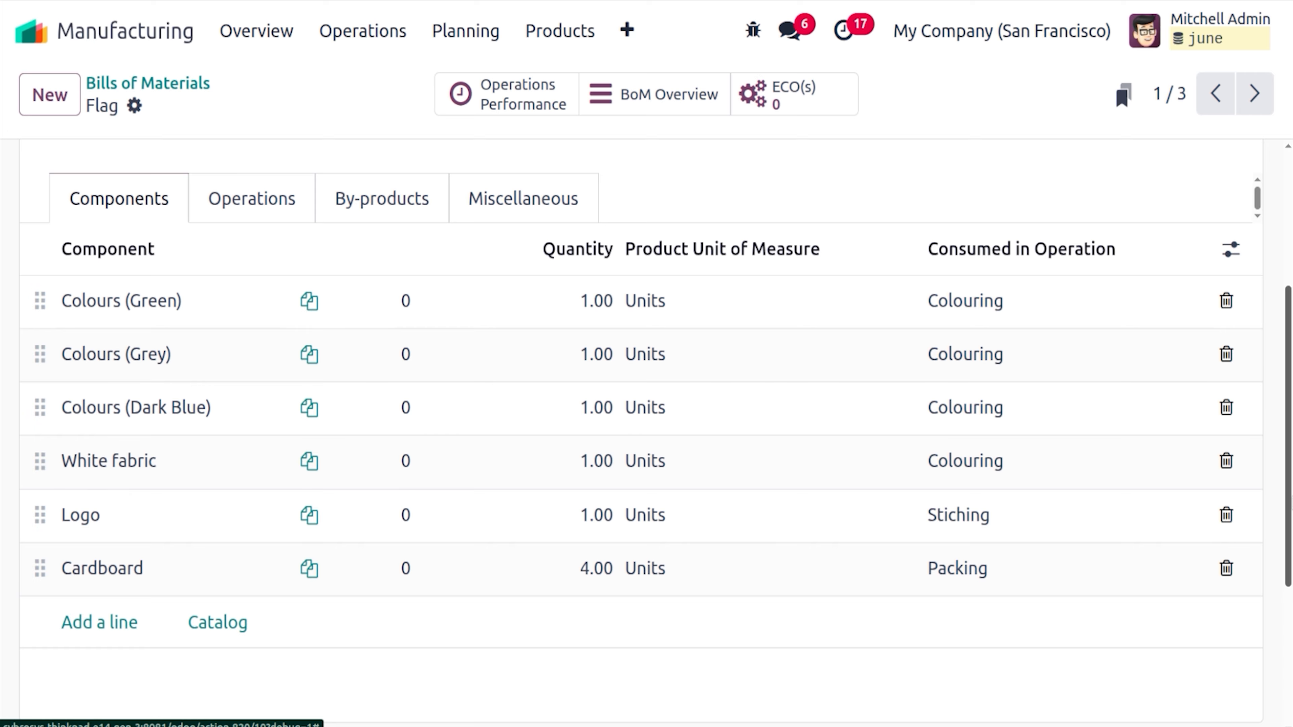
pyautogui.scroll(-5, 646, 433)
pyautogui.scroll(10, 647, 433)
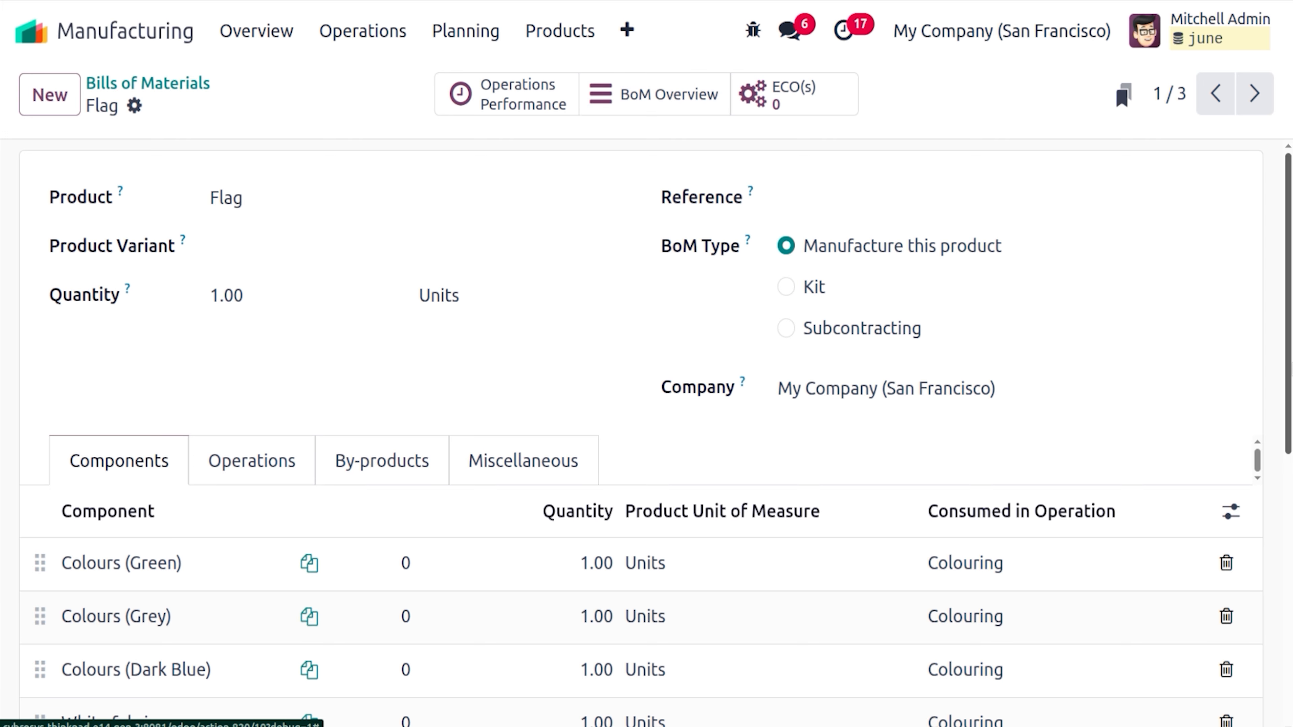
pyautogui.scroll(-4, 318, 525)
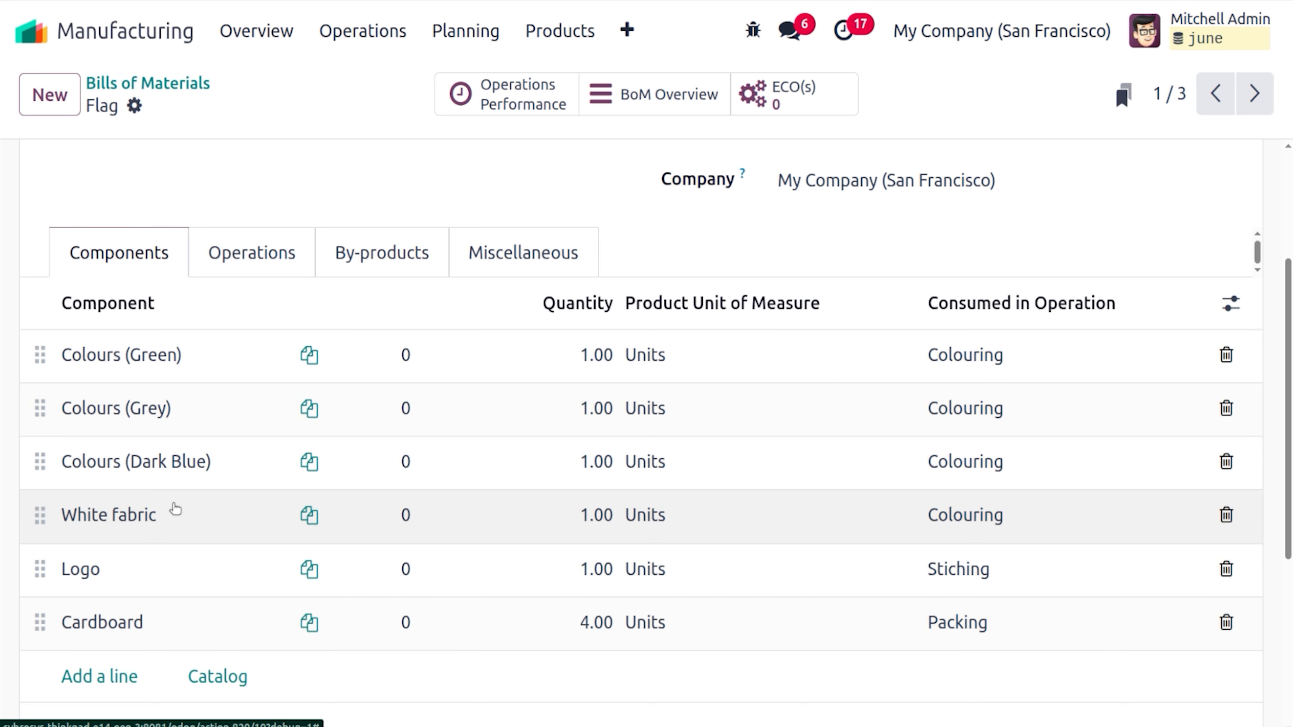
pyautogui.scroll(4, 642, 433)
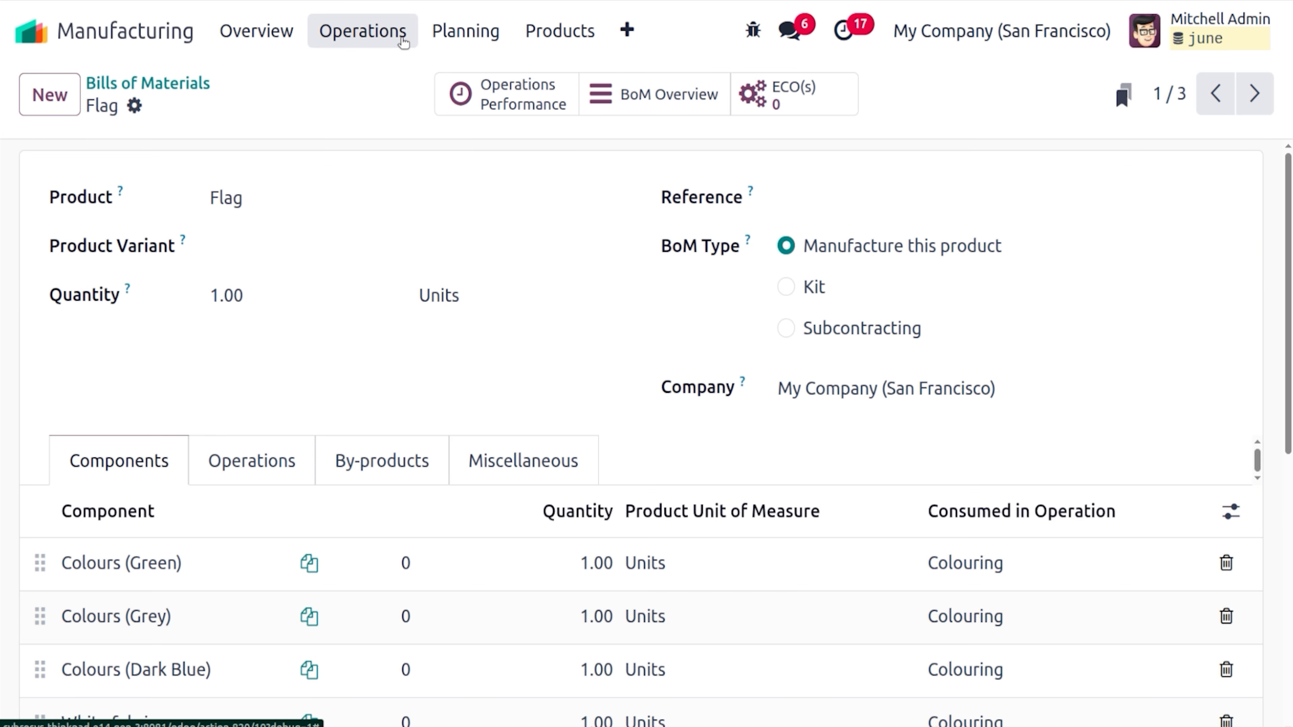
# Open the White fabric BoM and then its Polyester Fiber component's product record
pyautogui.click(174, 86)
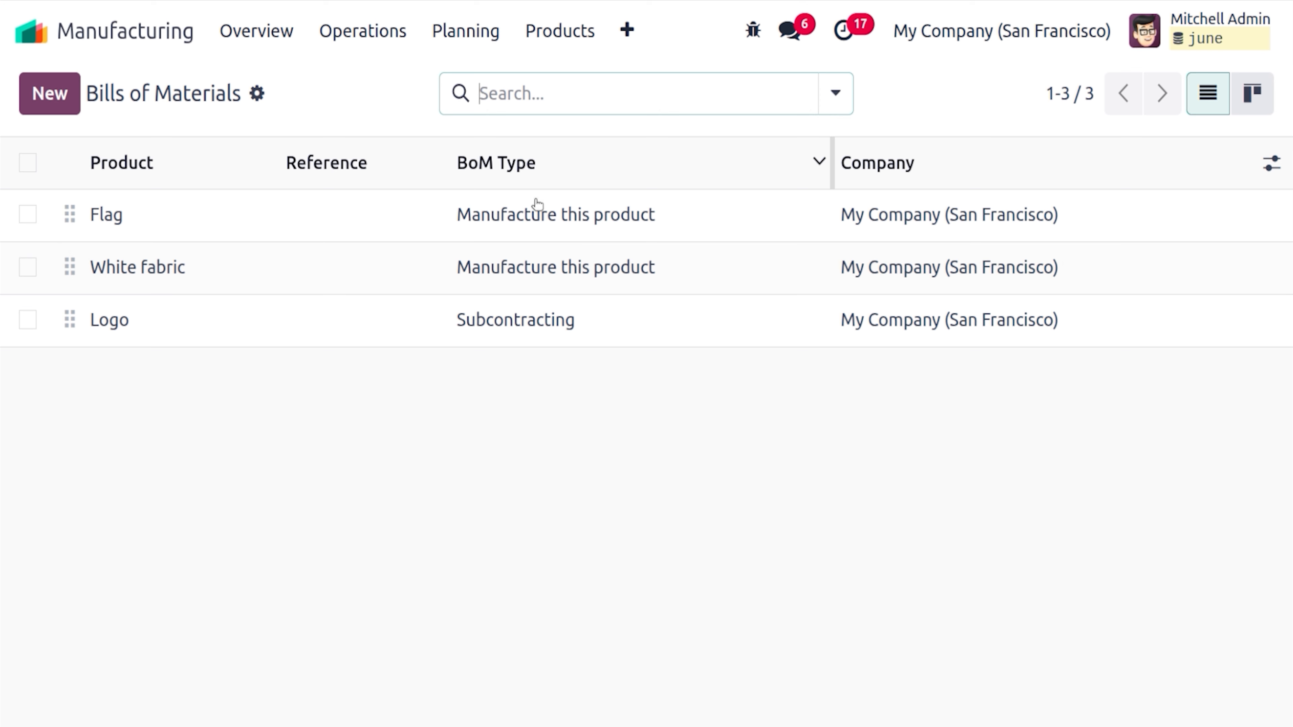
pyautogui.click(355, 273)
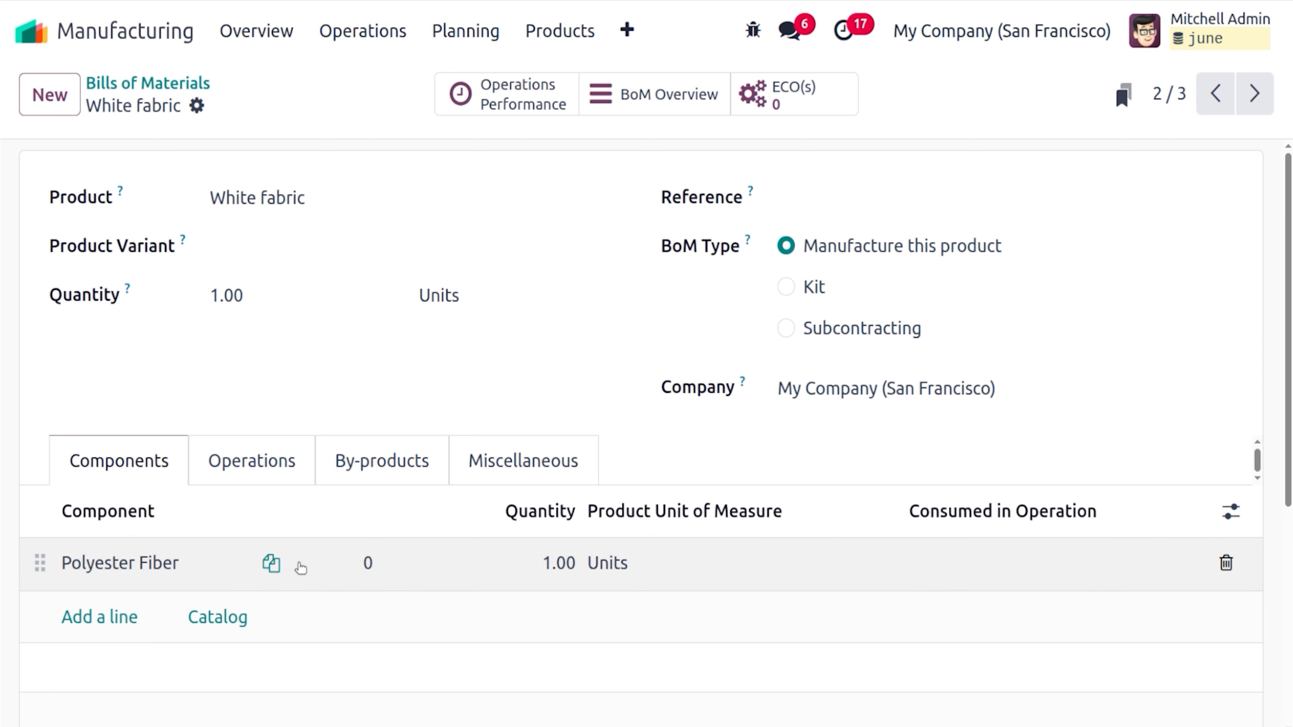
pyautogui.click(187, 566)
pyautogui.click(229, 563)
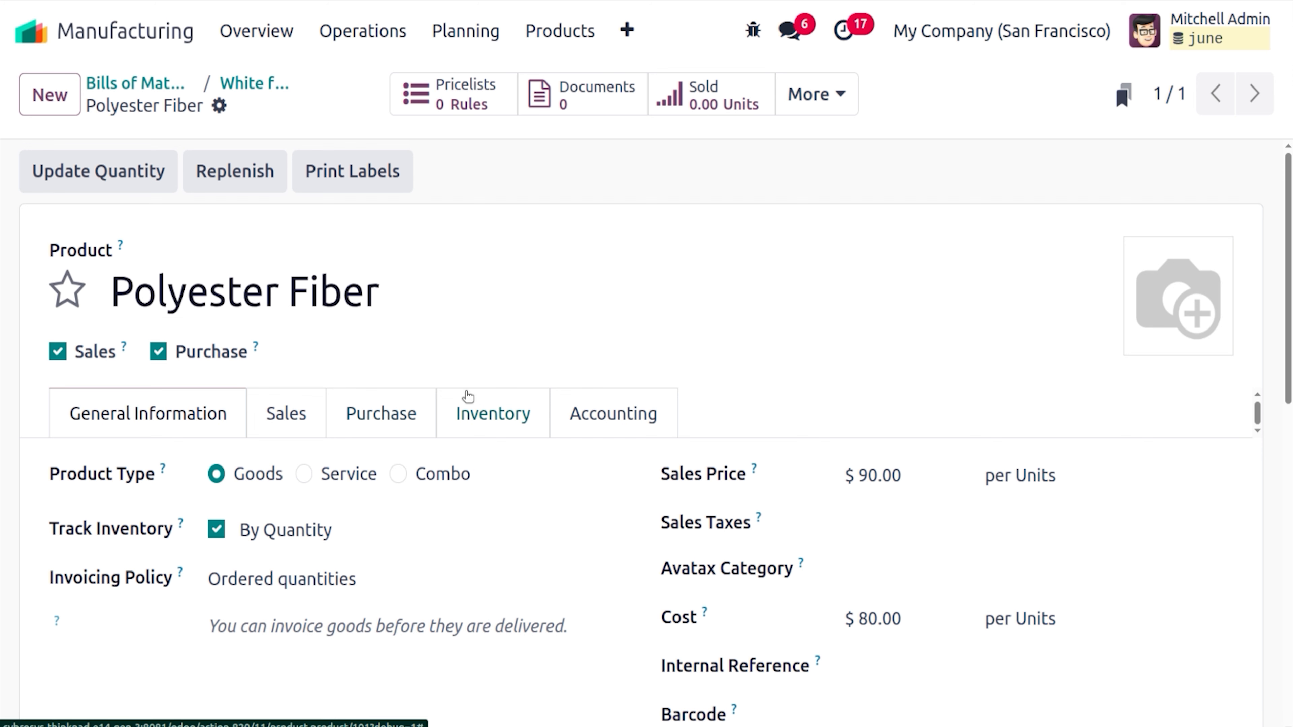
# Check Polyester Fiber's inventory routes: Replenish on Order (MTO) and Buy, no Manufacture
pyautogui.click(466, 403)
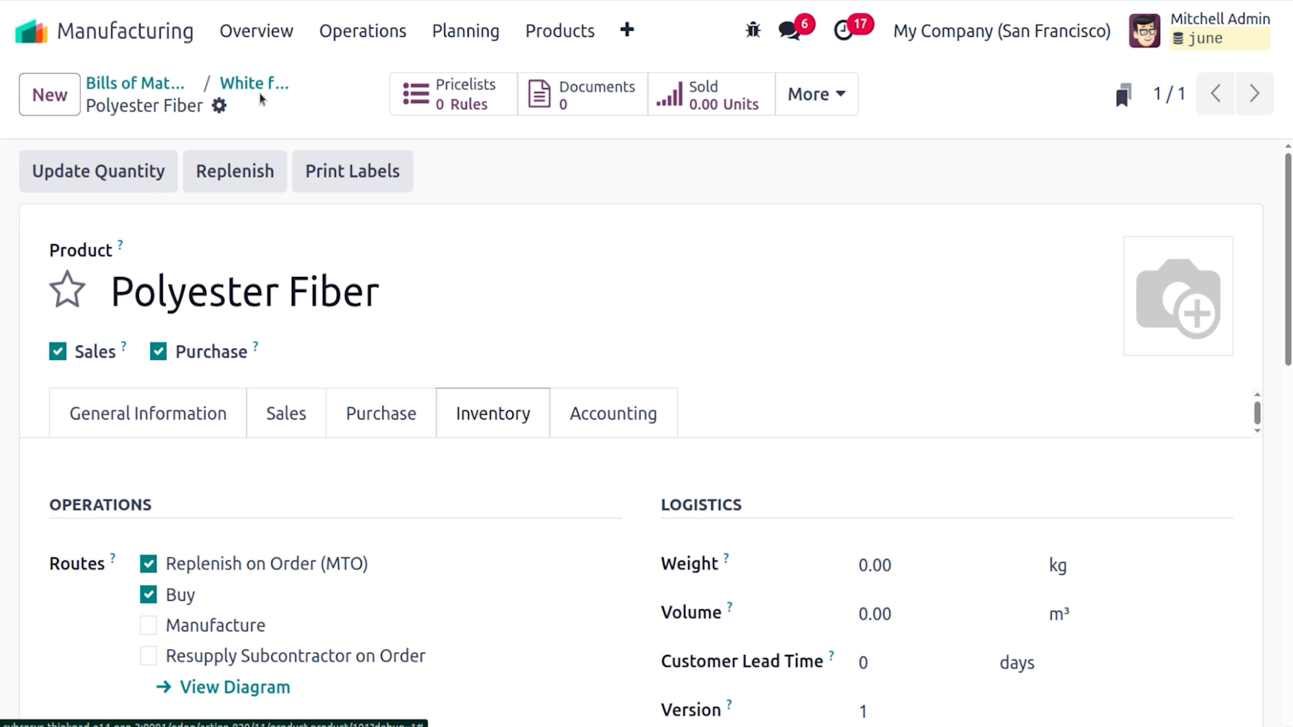
# Delete Polyester Fiber's second vendor line, keeping the 100.00 USD vendor, and save
pyautogui.click(375, 412)
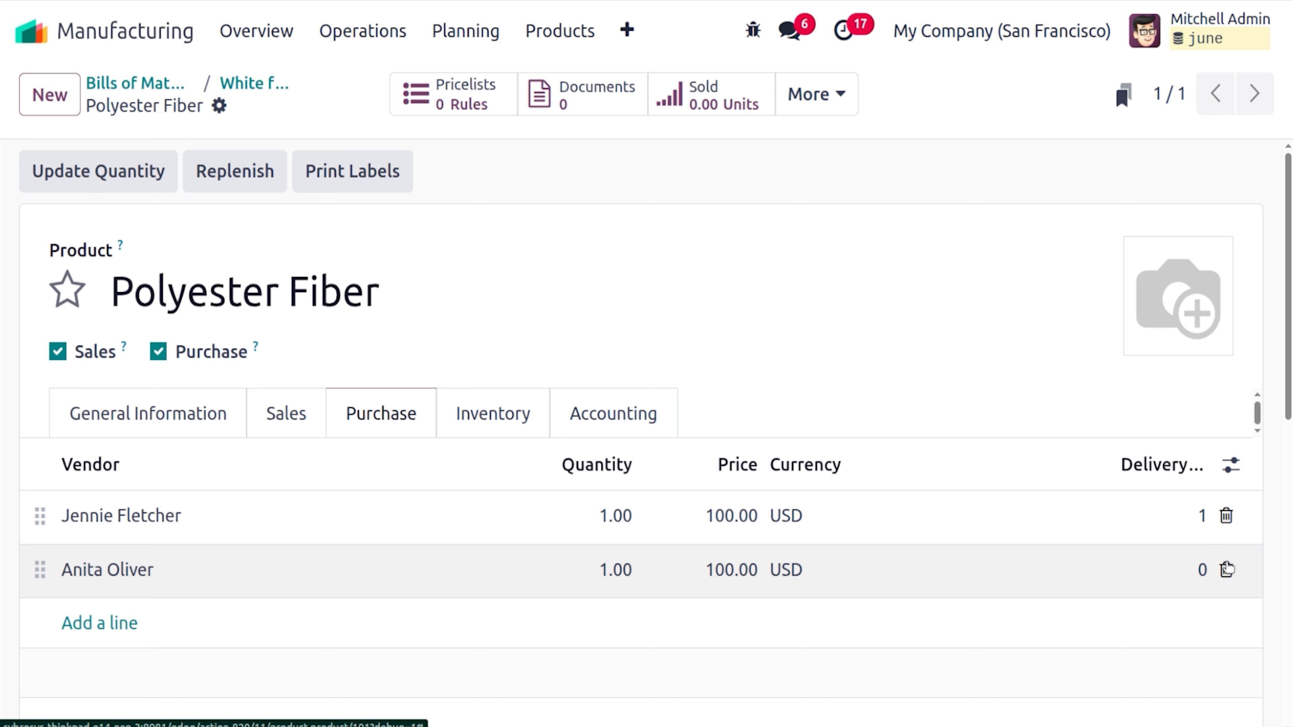
pyautogui.click(1228, 570)
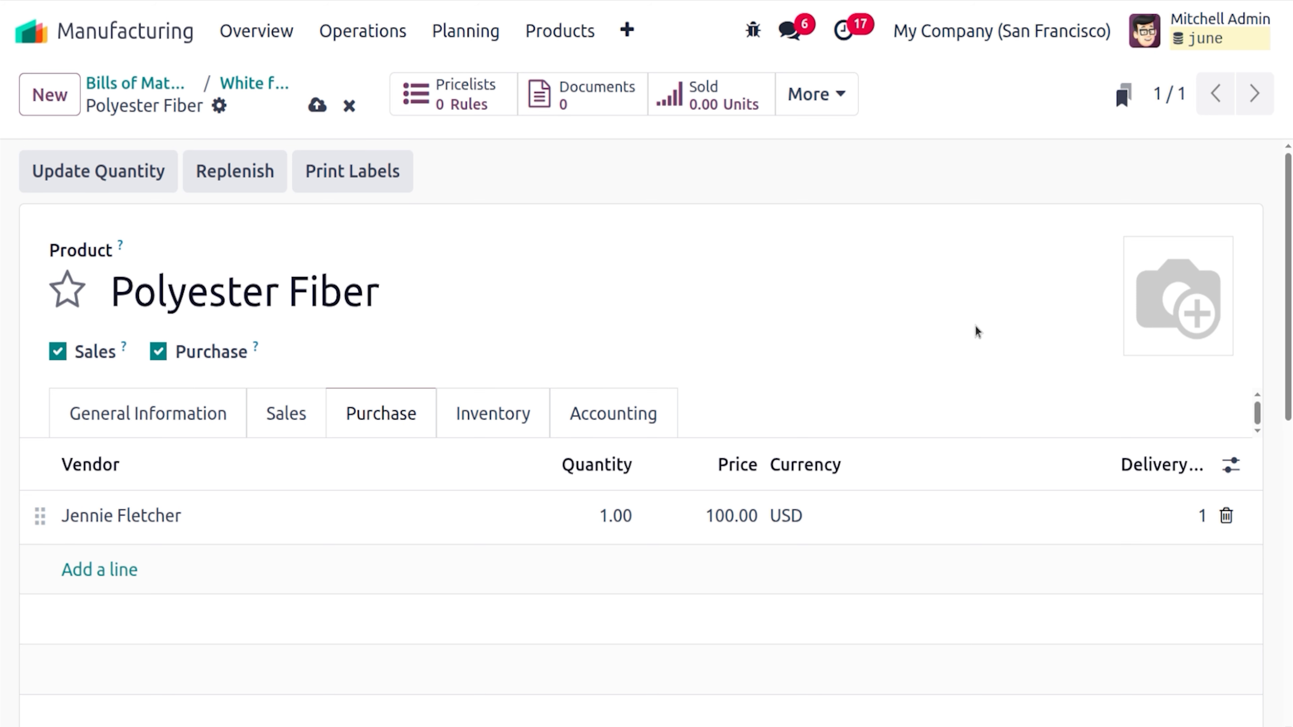
pyautogui.click(318, 106)
# Review White fabric's Operations, By-products and Miscellaneous tabs, computing 1 day to prepare the order
pyautogui.click(249, 85)
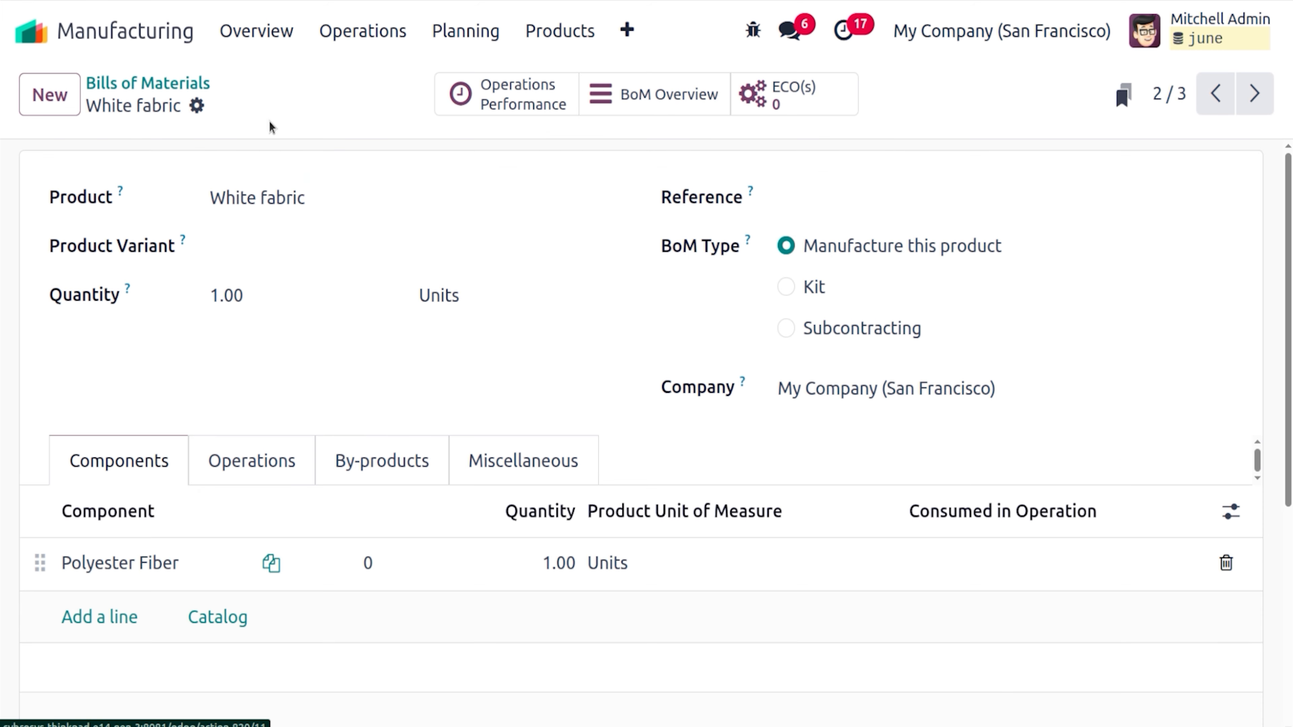
pyautogui.click(251, 470)
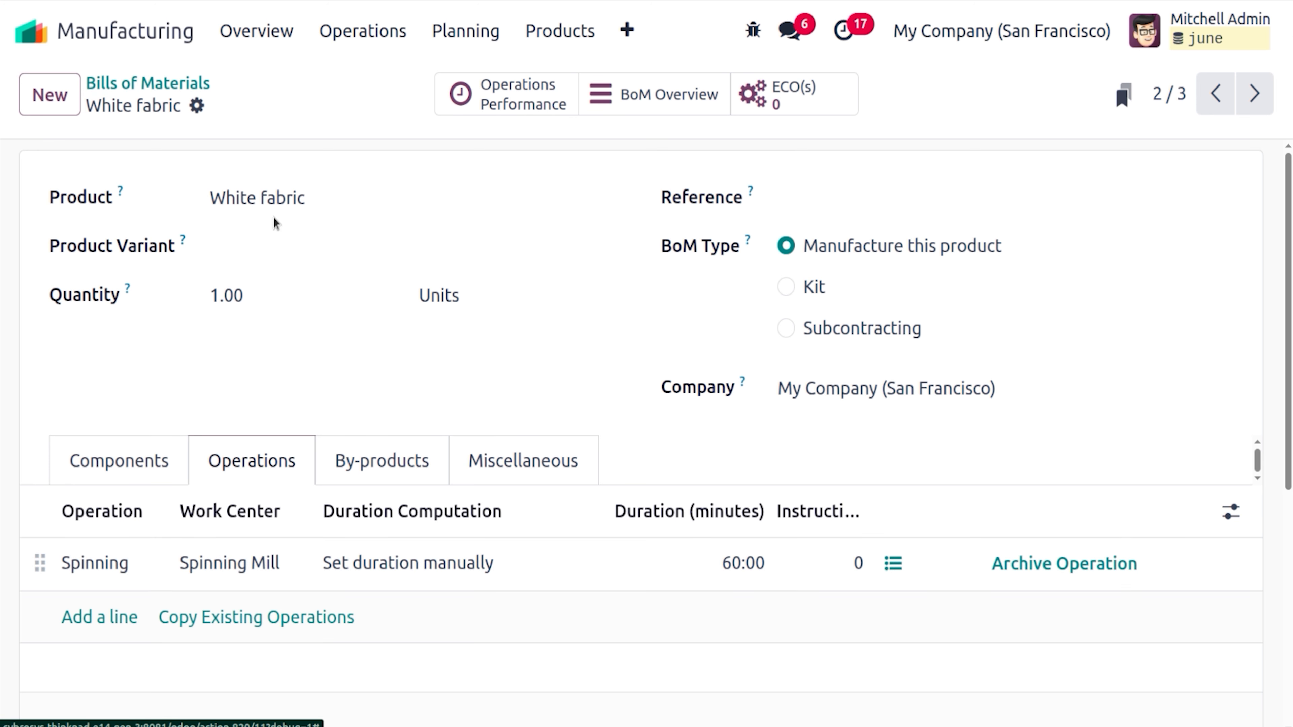
pyautogui.click(373, 459)
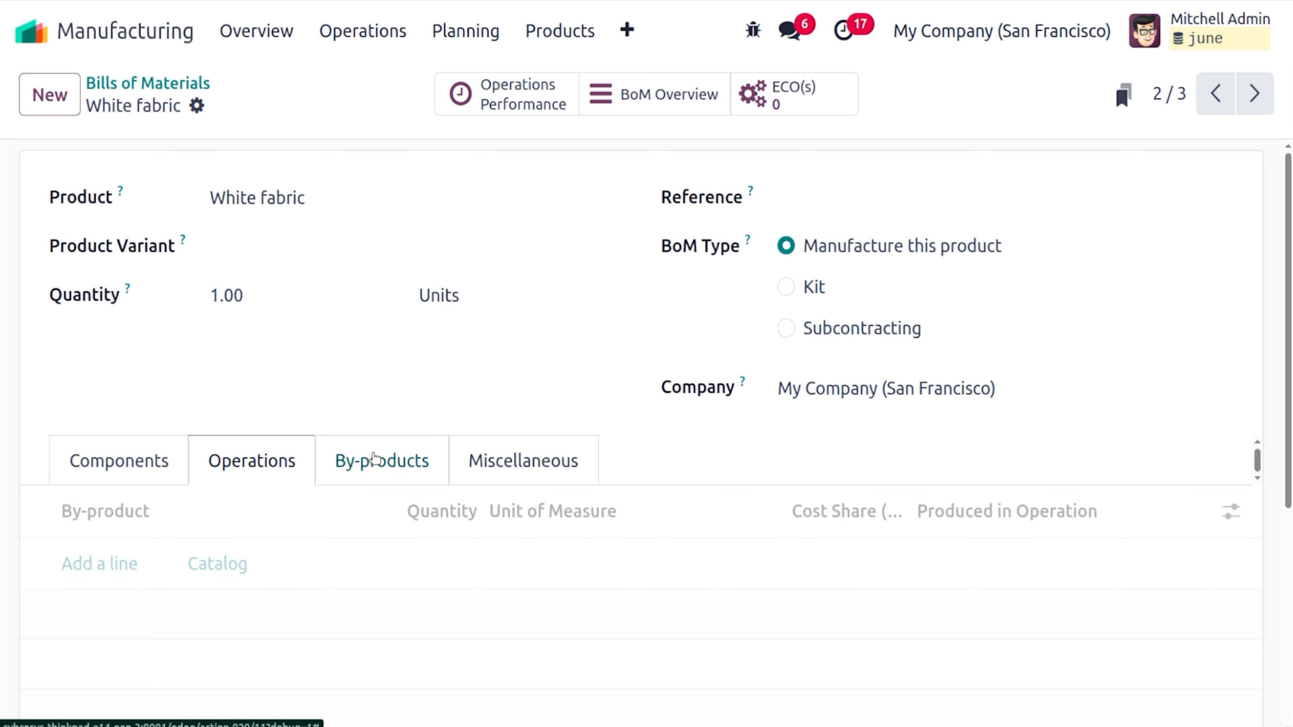
pyautogui.click(491, 478)
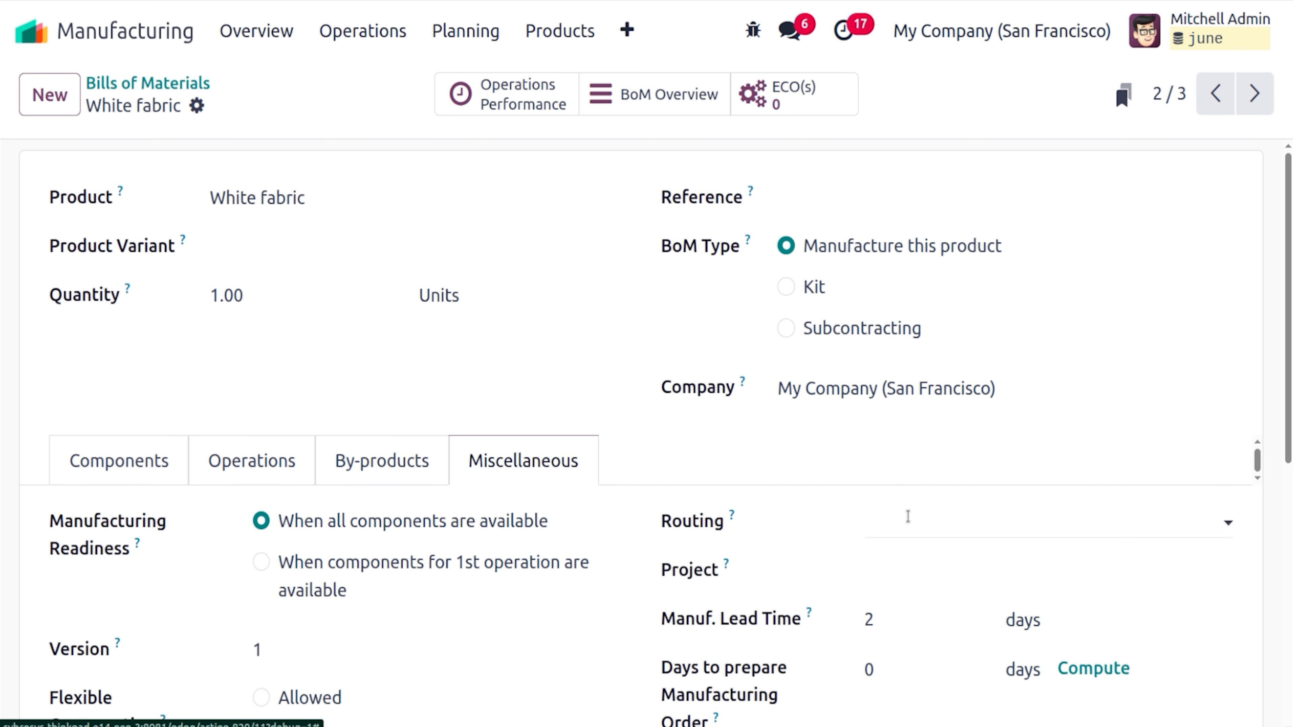
pyautogui.scroll(-3, 1290, 392)
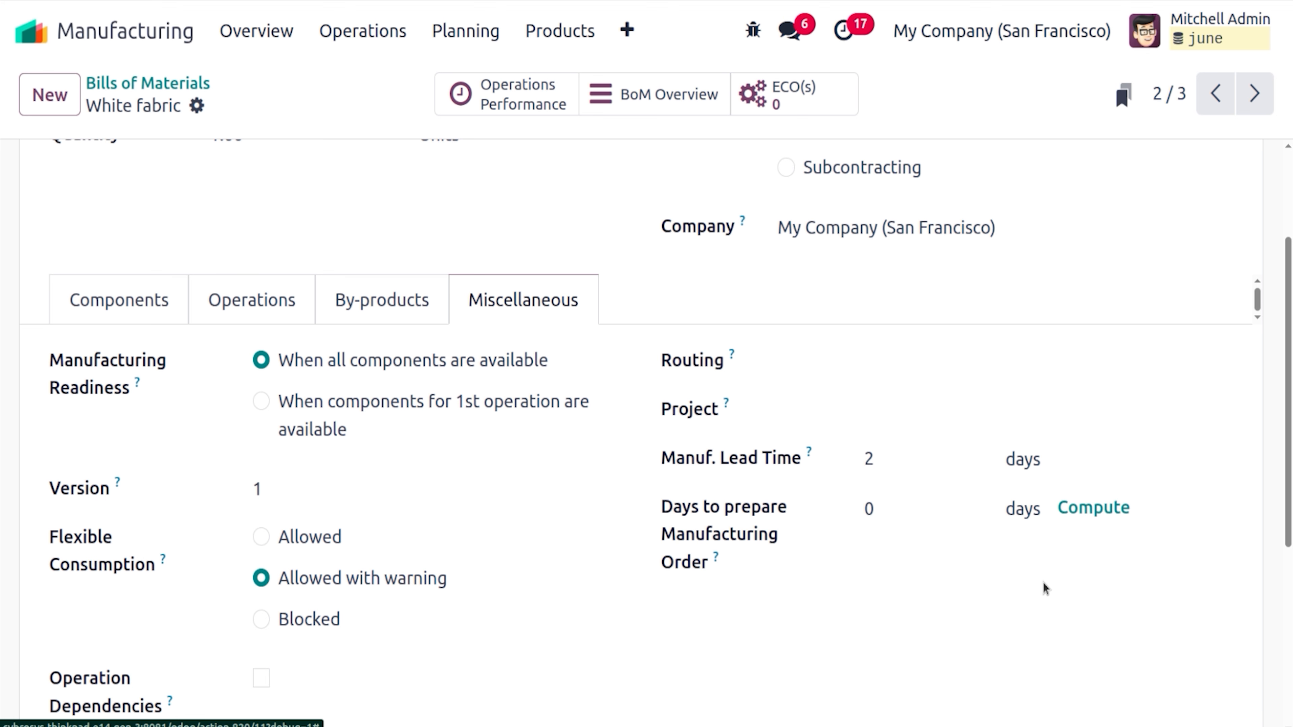
pyautogui.click(1094, 509)
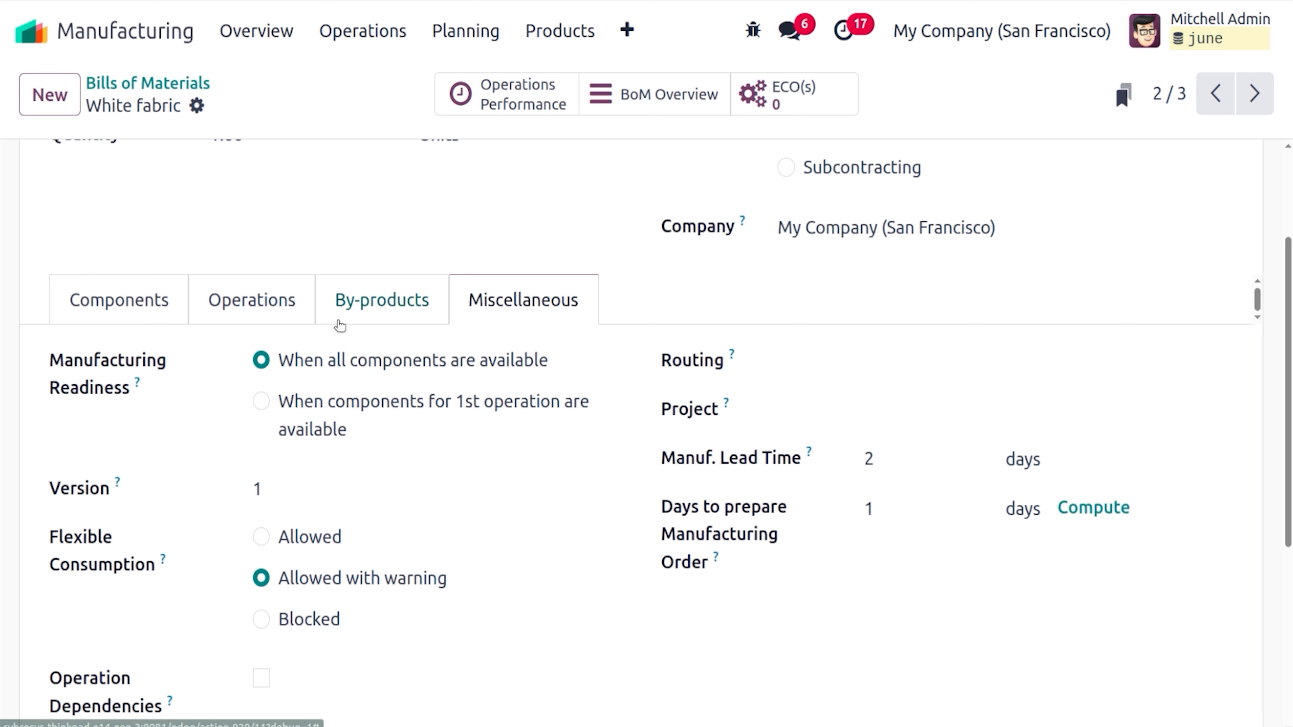
pyautogui.click(120, 309)
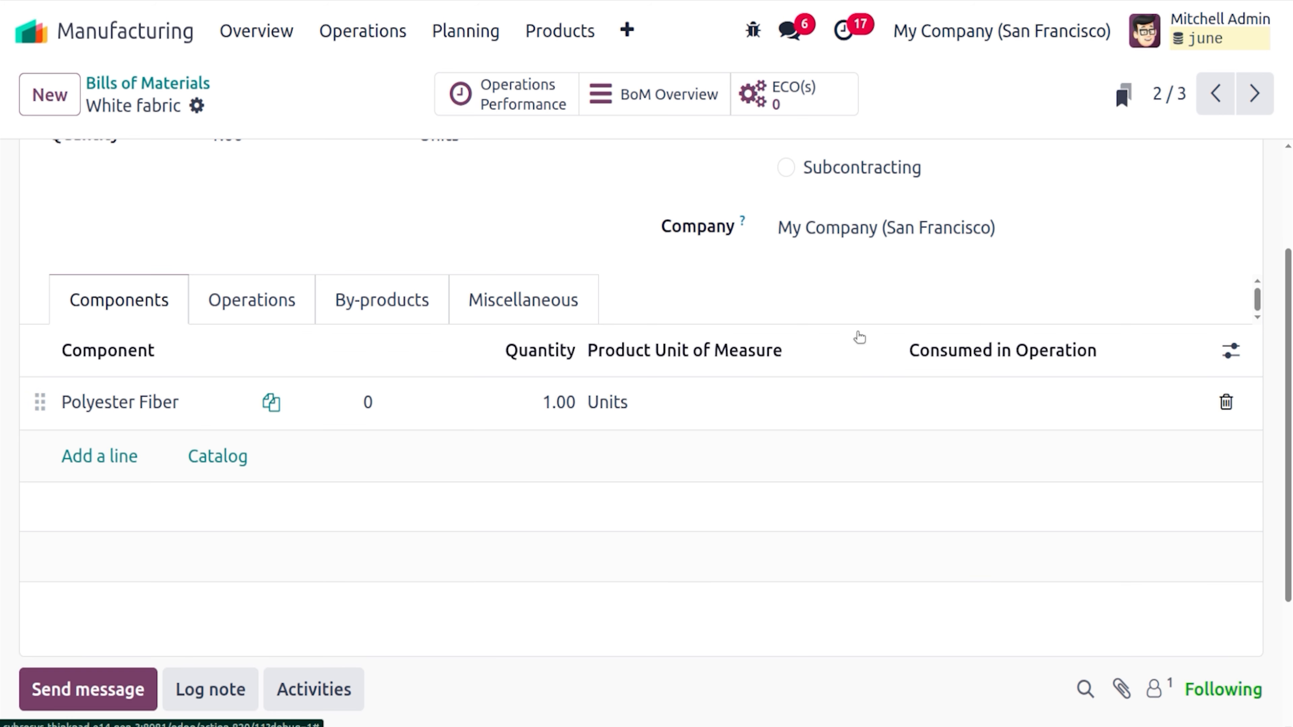
# Recheck Polyester Fiber's vendor prices and general information from the White fabric BoM
pyautogui.click(307, 401)
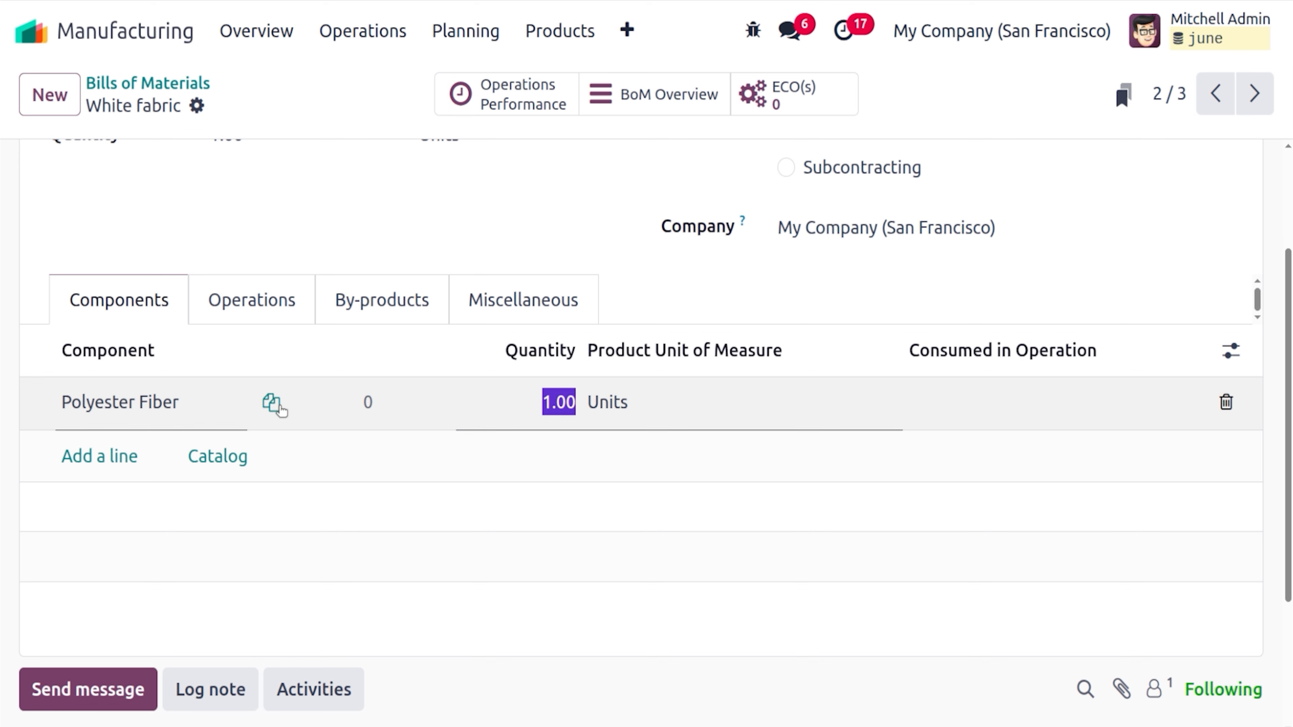
pyautogui.click(231, 407)
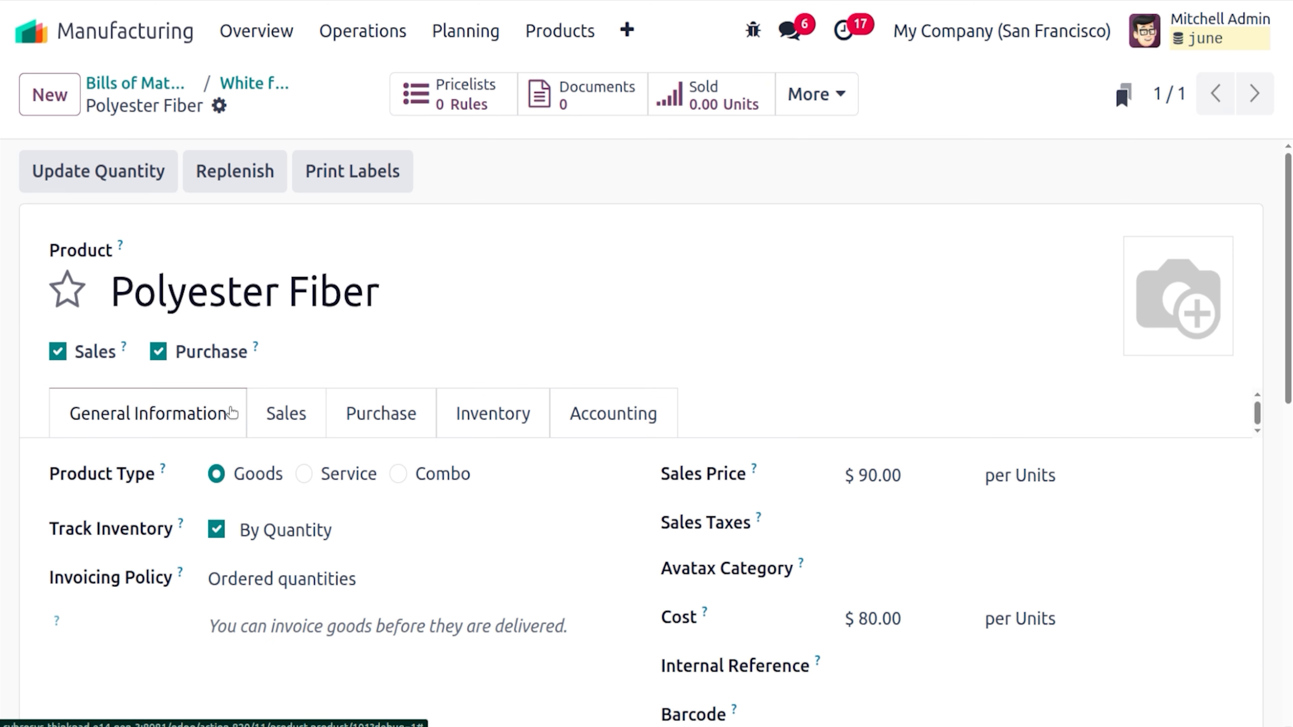
pyautogui.click(377, 421)
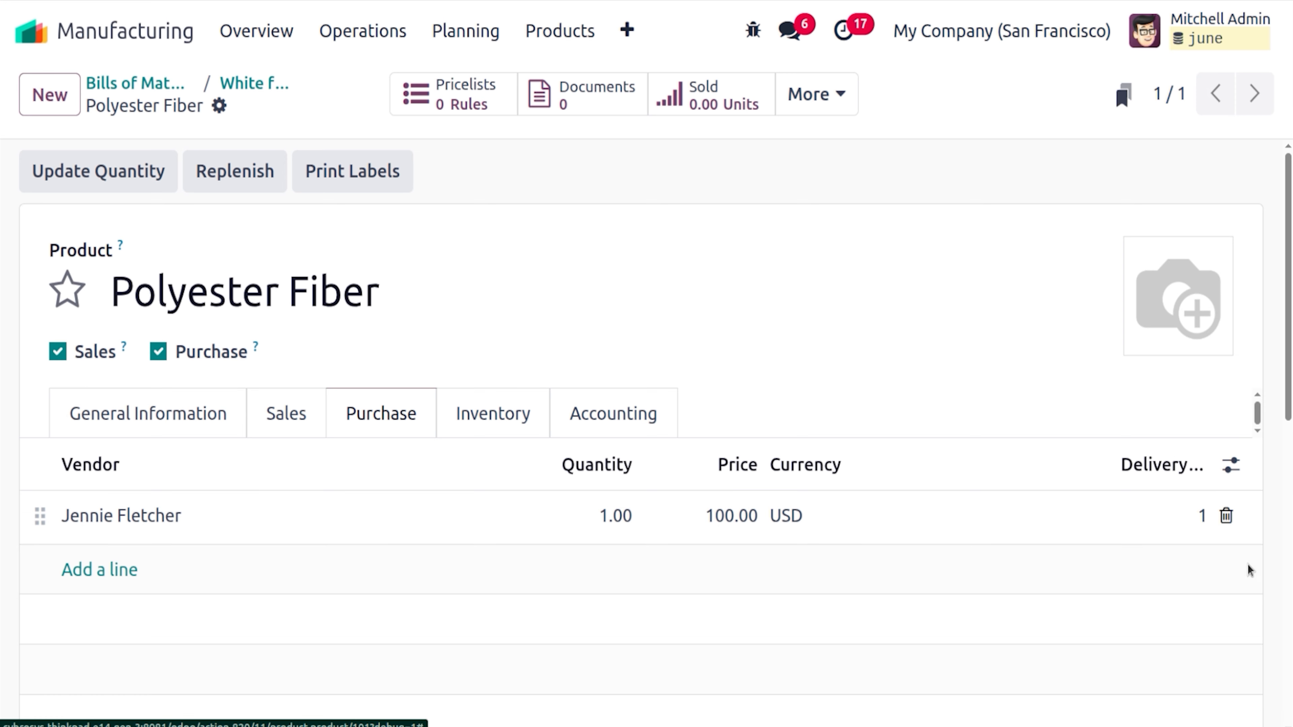
pyautogui.click(160, 428)
# Review White fabric's Miscellaneous settings, then go back to the Bills of Materials list
pyautogui.click(261, 83)
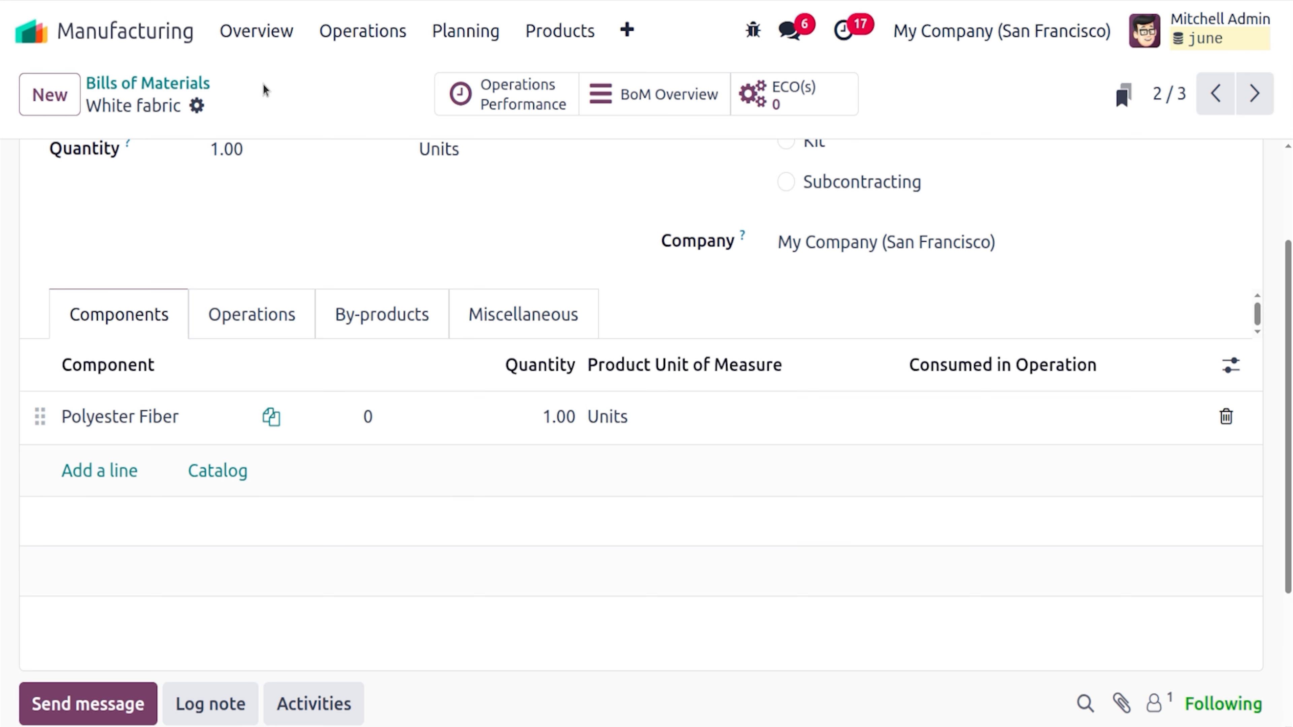
pyautogui.click(550, 332)
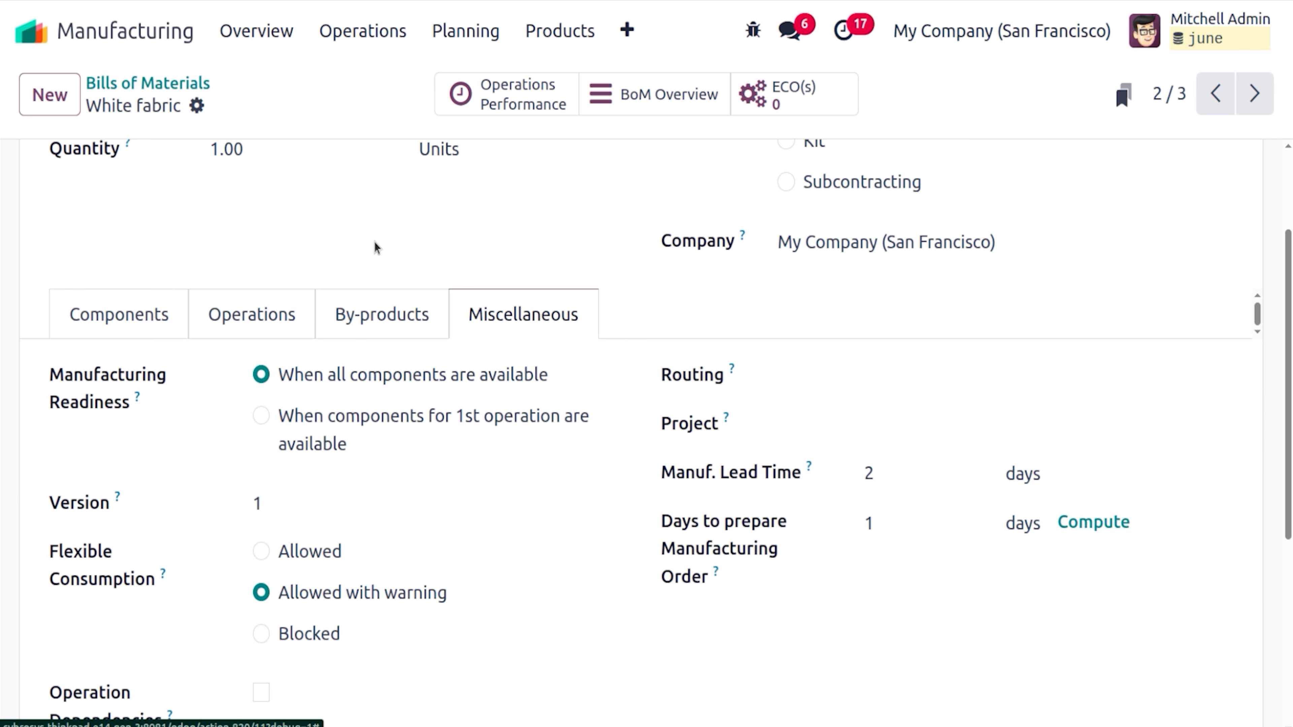
pyautogui.click(190, 88)
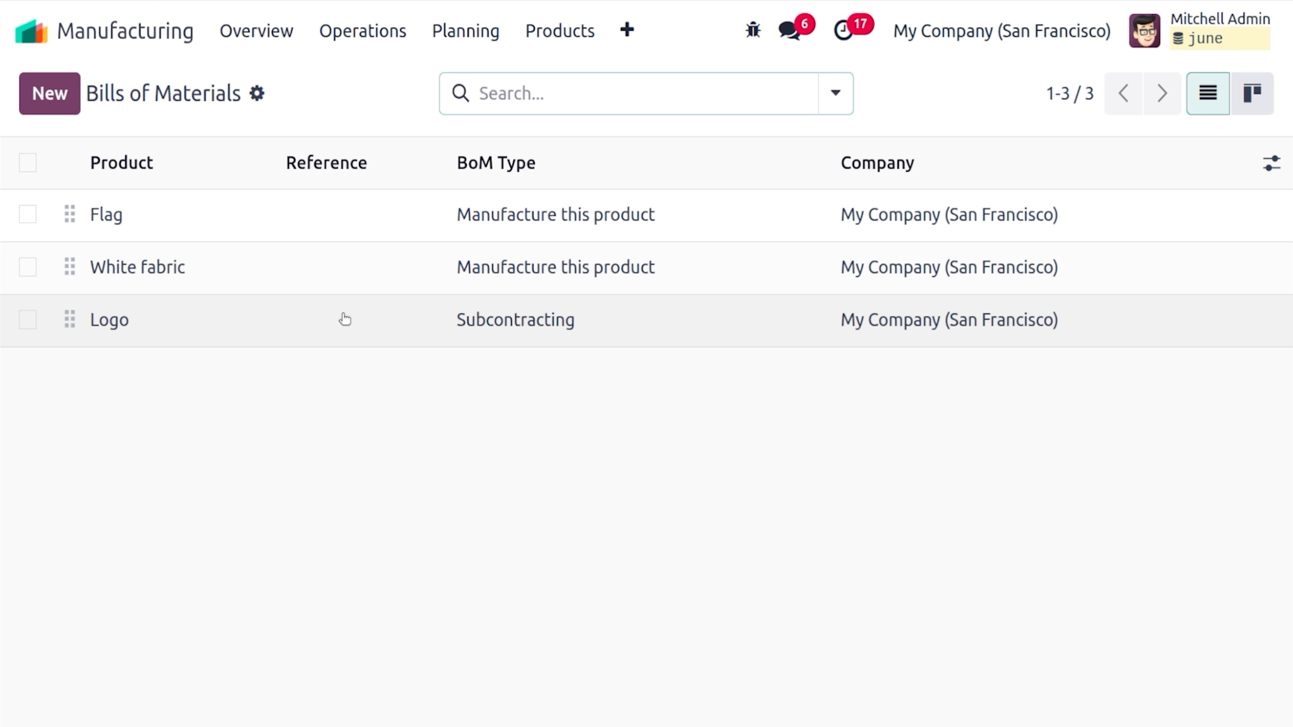
# Open the Subcontracting Logo BoM and check the Logo product's vendor prices and inventory routes
pyautogui.click(345, 319)
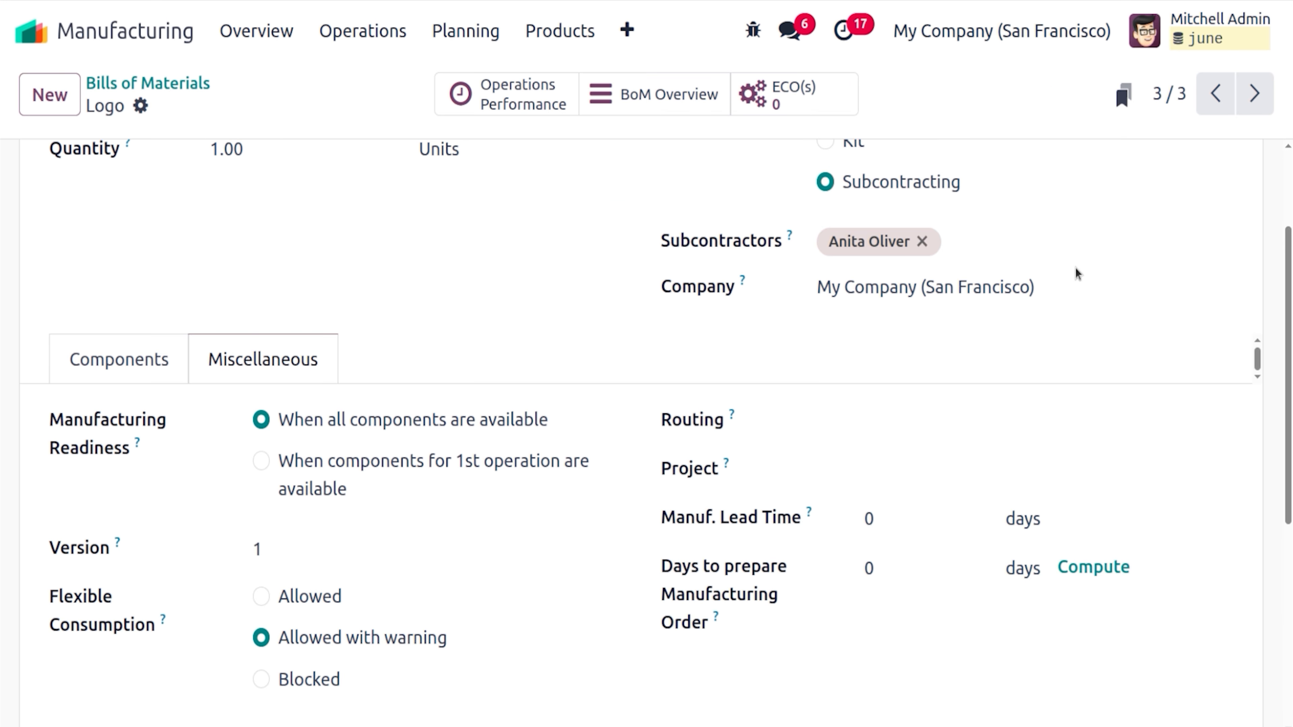
pyautogui.scroll(3, 641, 433)
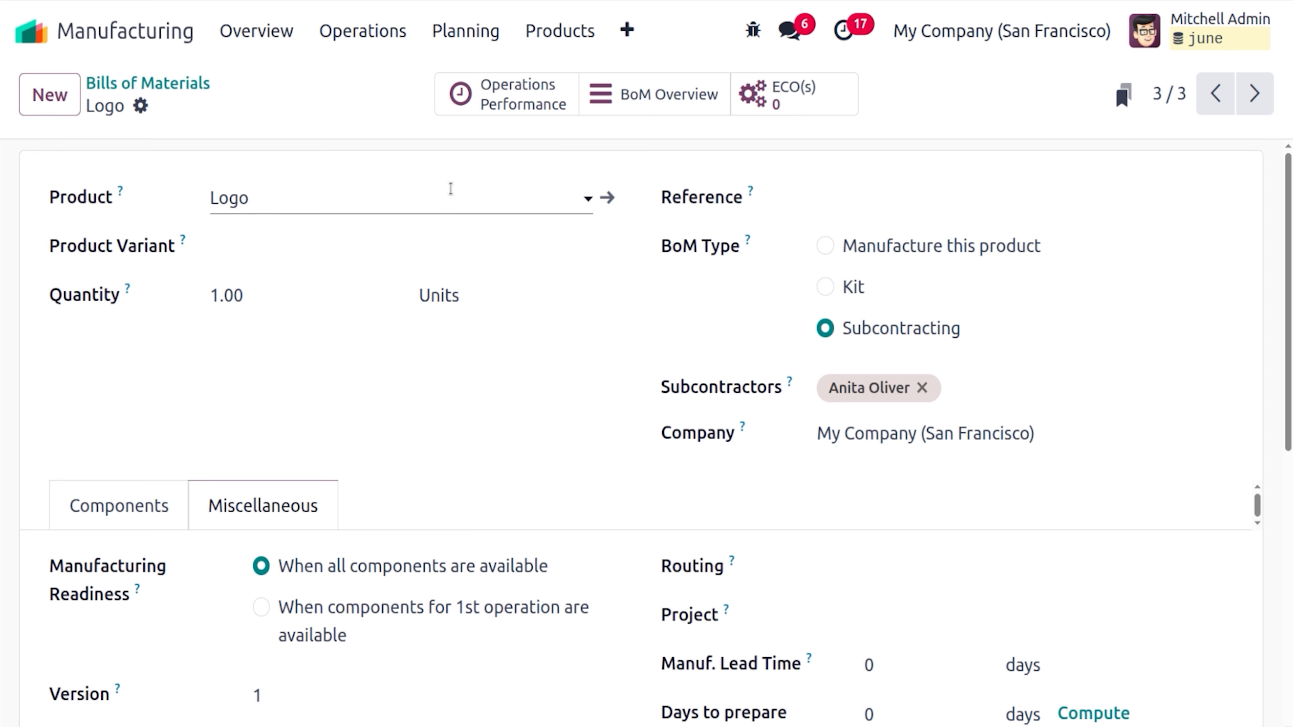
pyautogui.click(614, 197)
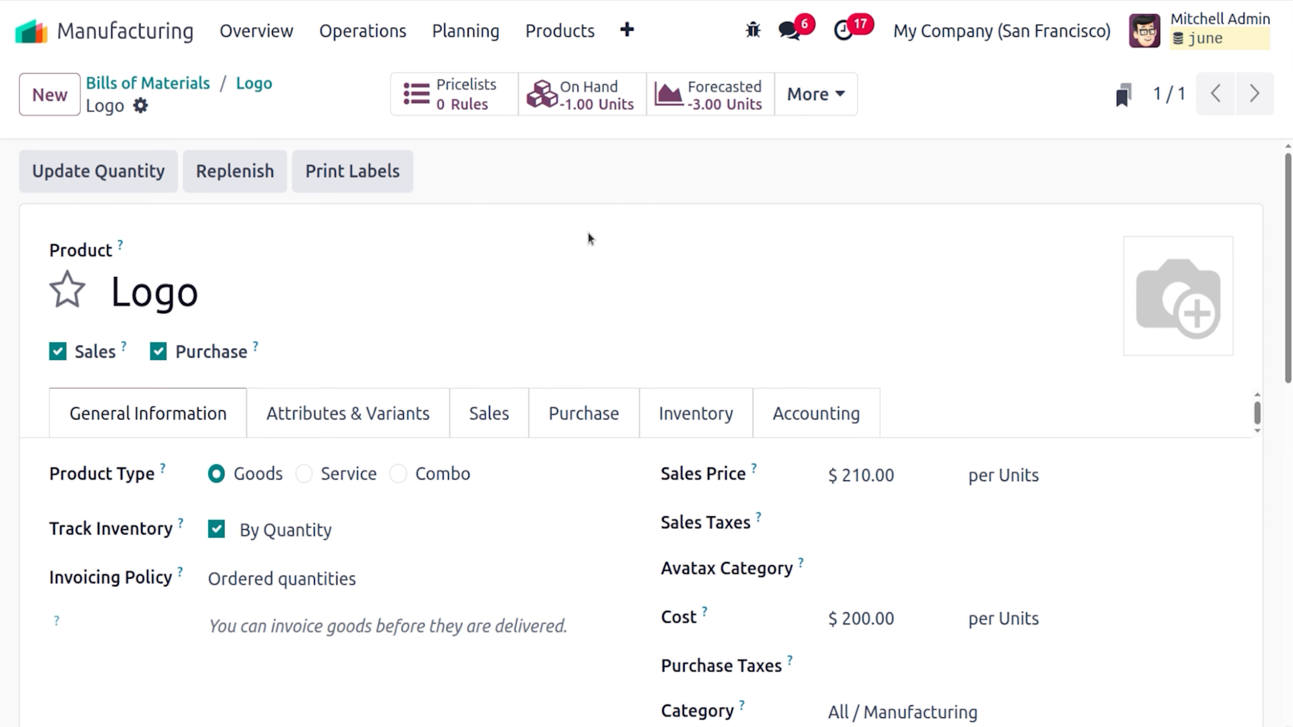
pyautogui.click(576, 429)
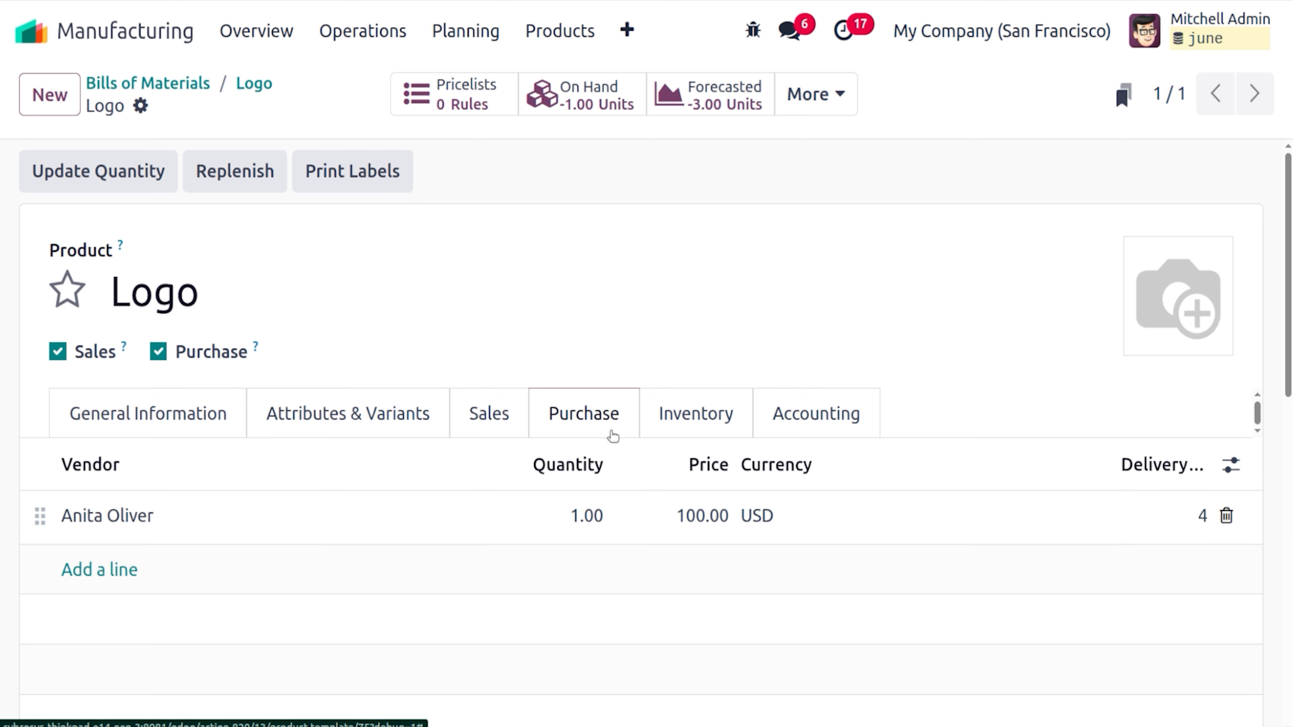
pyautogui.click(696, 424)
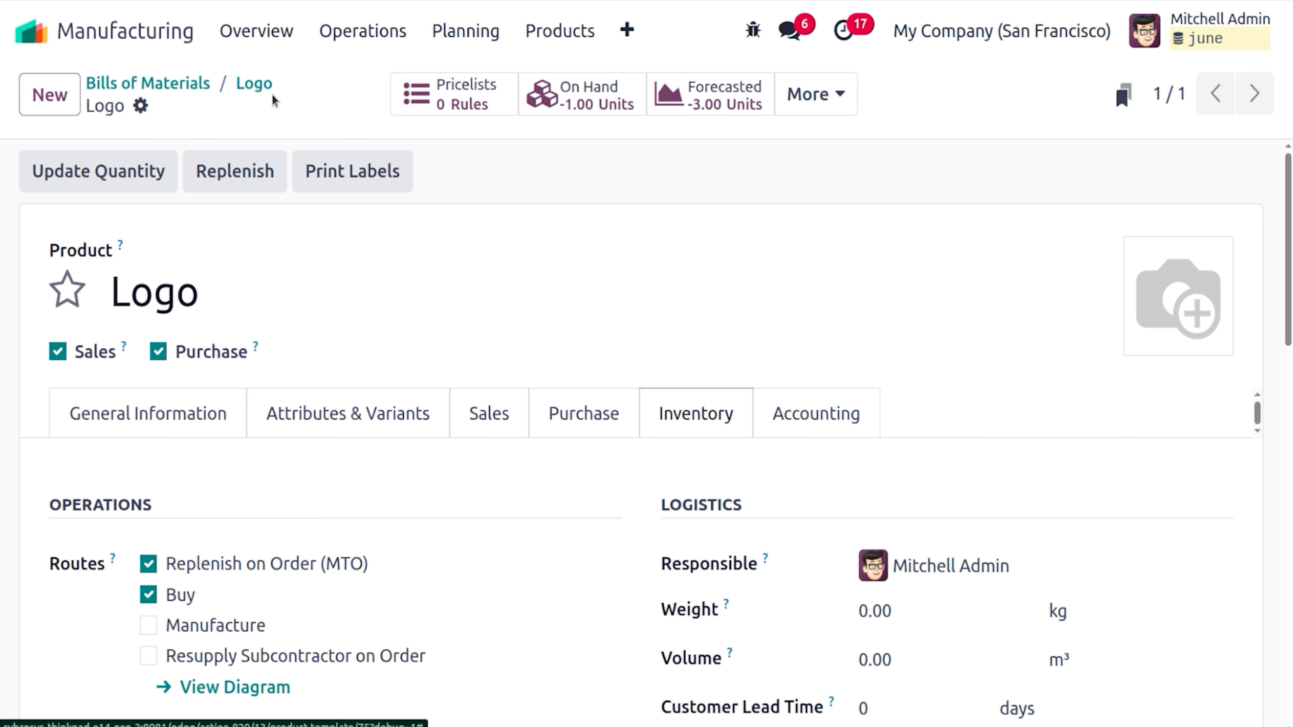
pyautogui.click(260, 84)
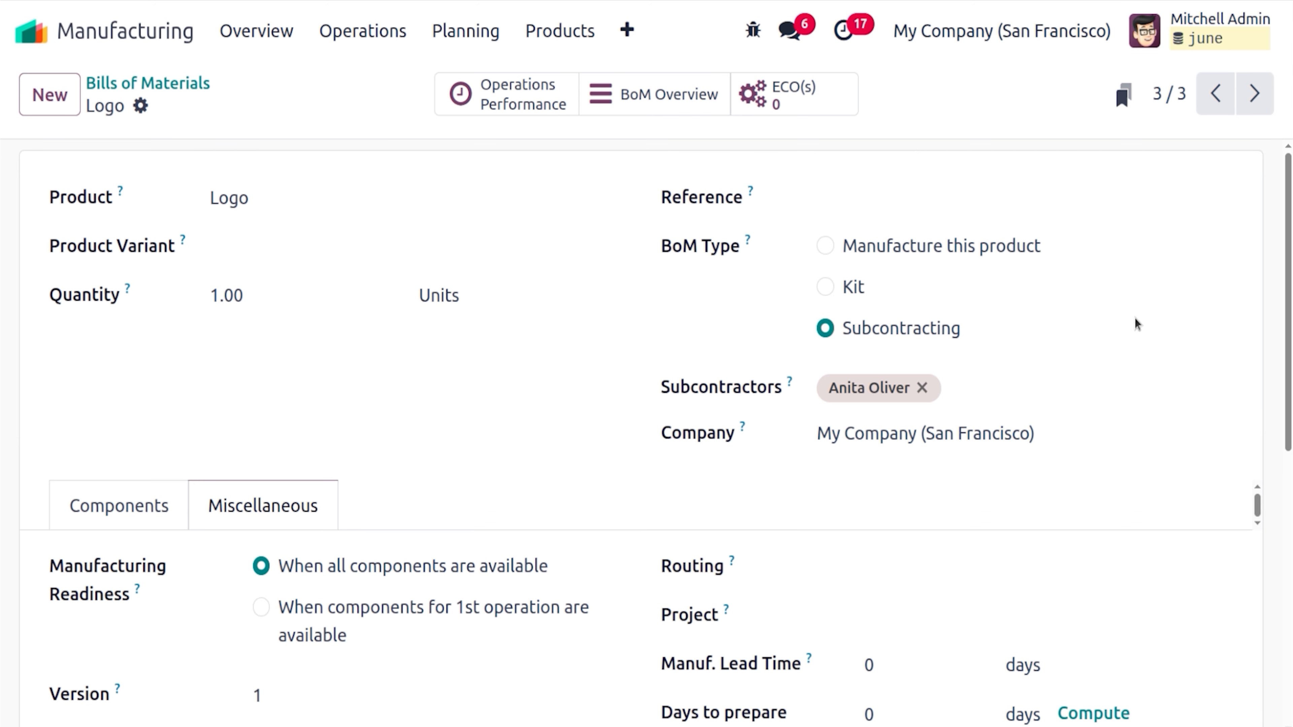
# Check the inventory routes of Logo Template, one of the Logo BoM's three components
pyautogui.scroll(-3, 1136, 325)
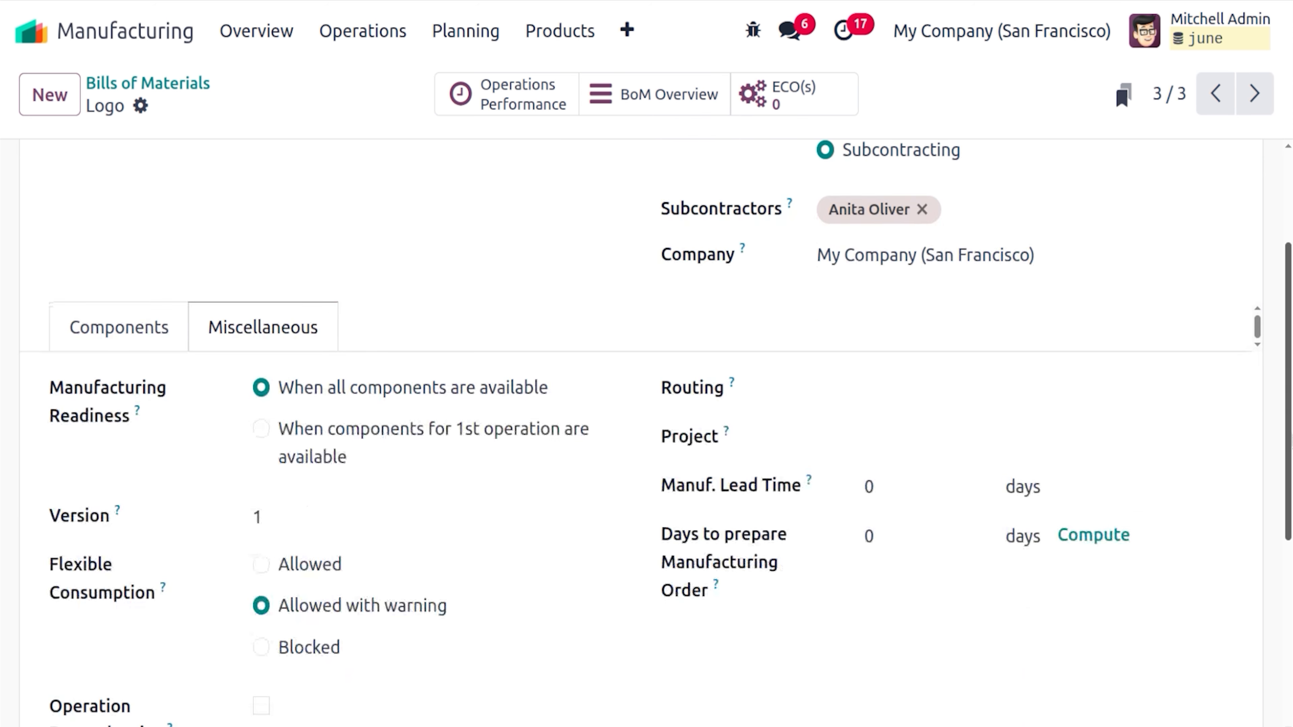
pyautogui.click(127, 336)
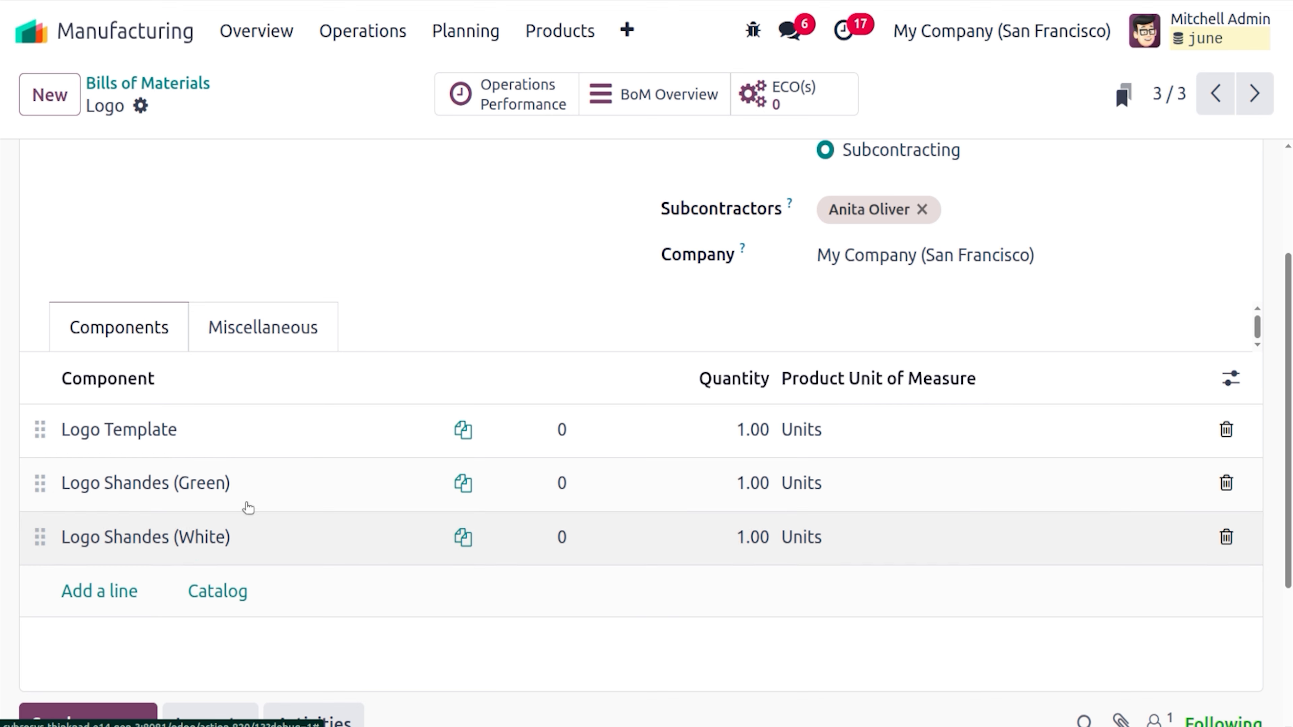
pyautogui.click(295, 438)
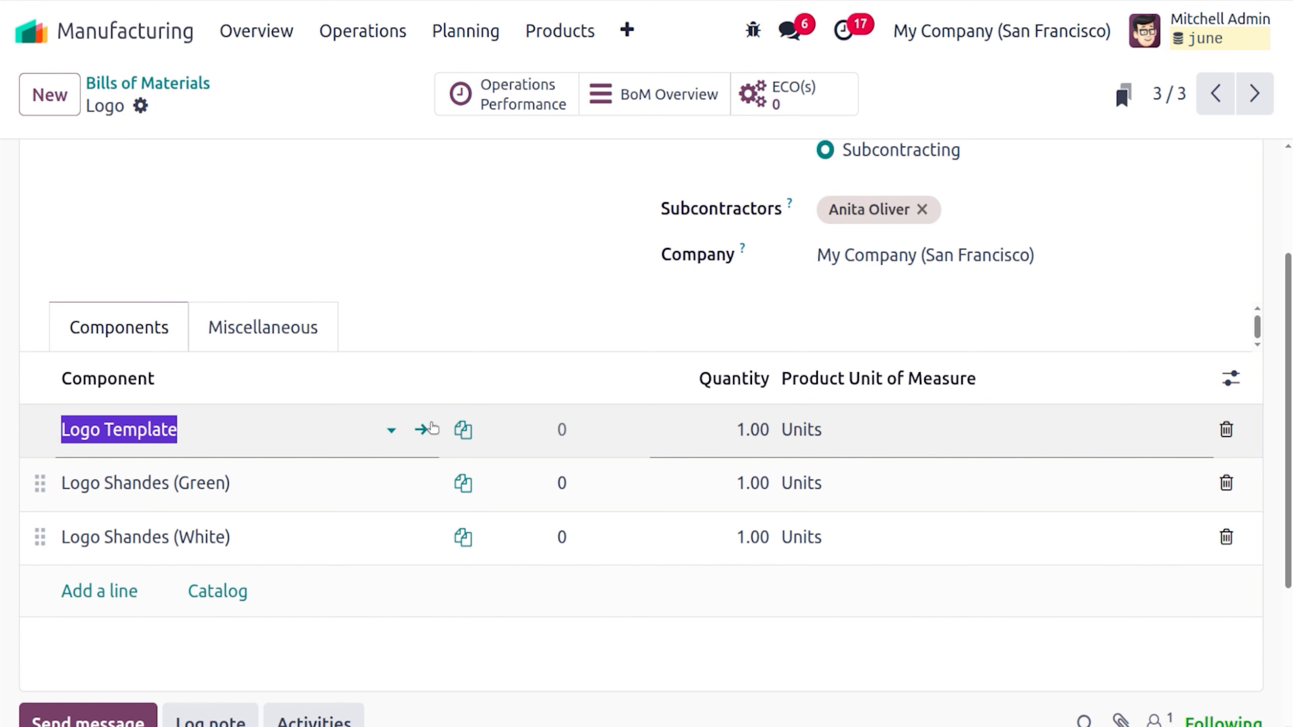
pyautogui.click(422, 430)
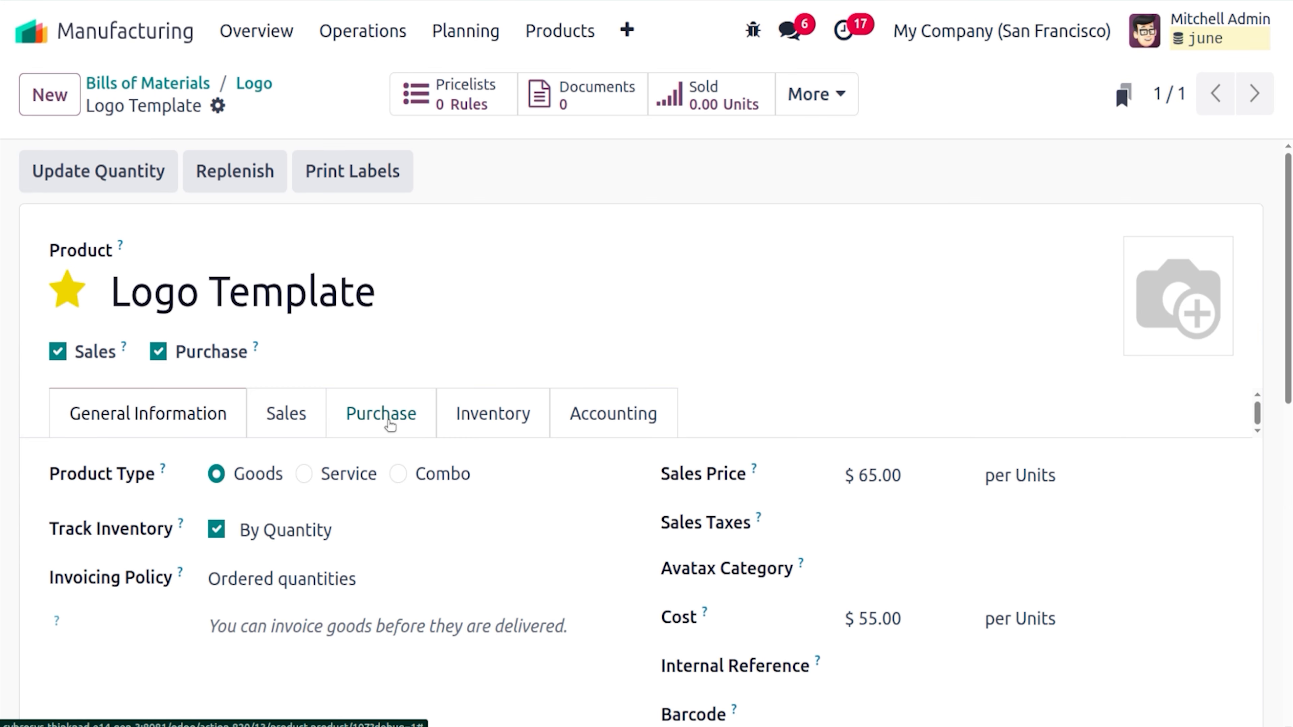
pyautogui.click(467, 420)
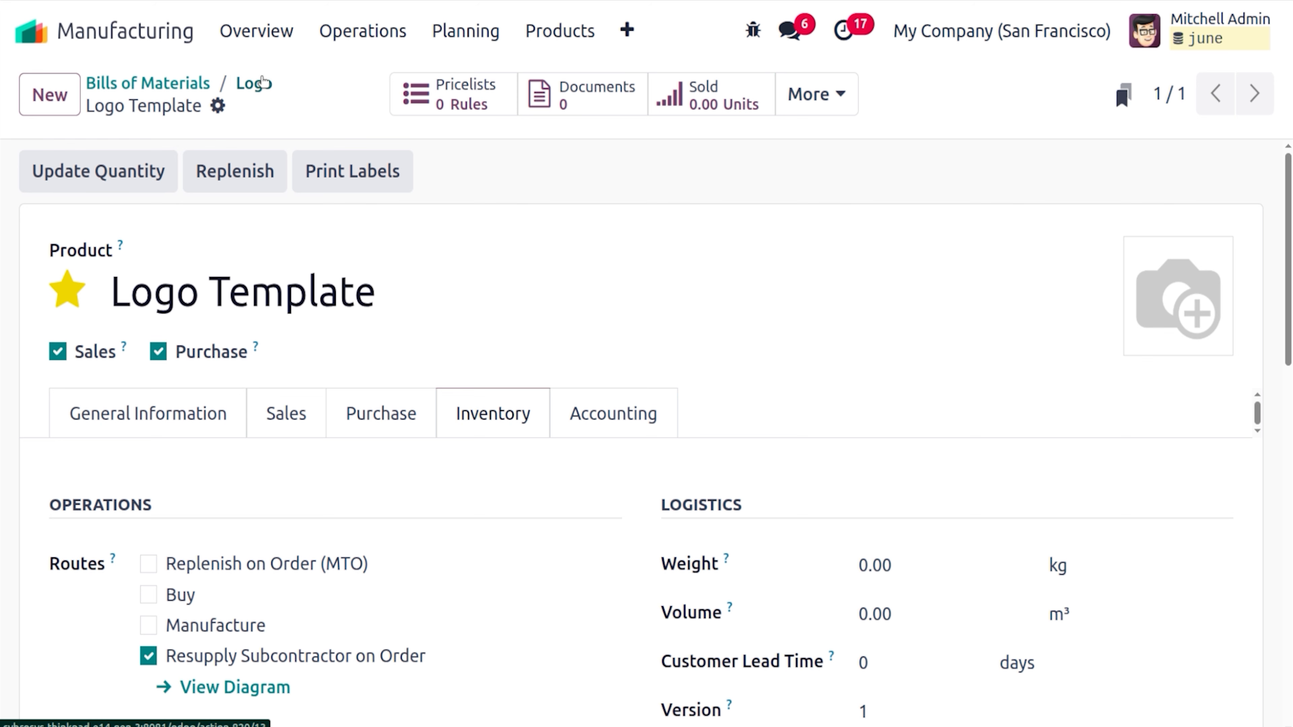
pyautogui.click(254, 83)
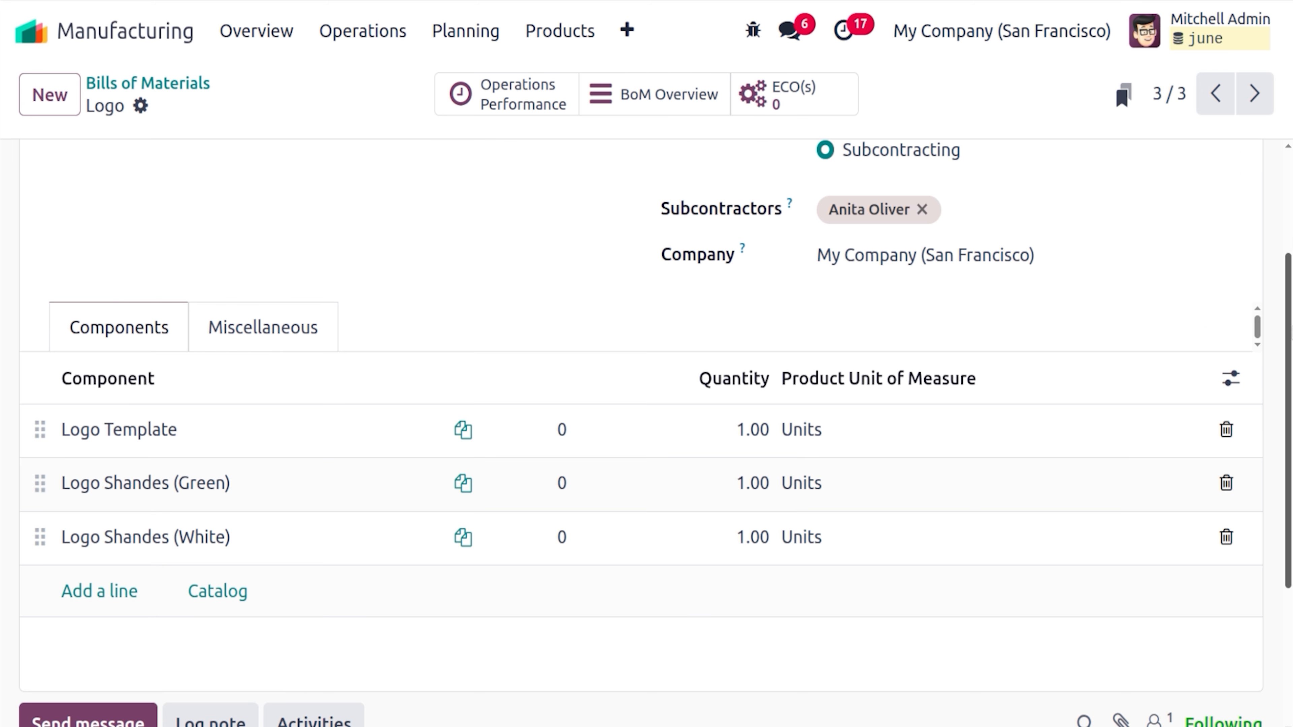
pyautogui.scroll(3, 508, 219)
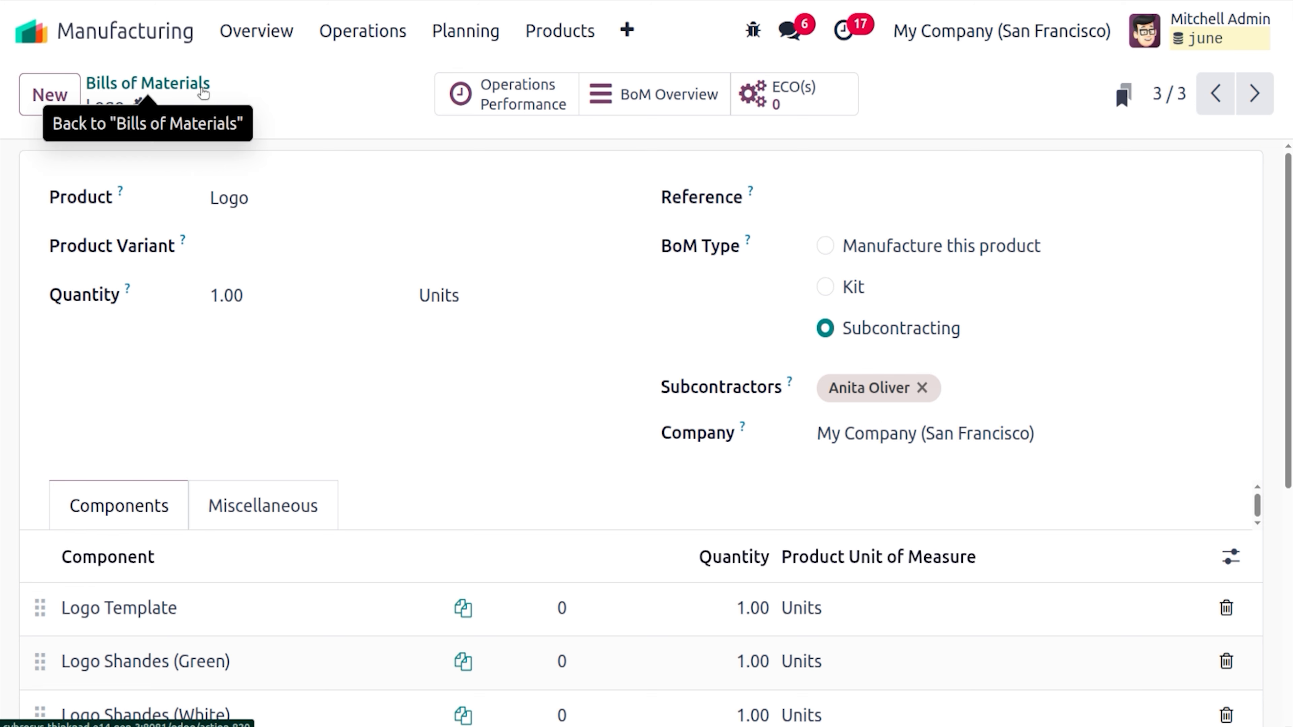
# Go from the Bills of Materials list to Configuration > Work Centers
pyautogui.click(201, 86)
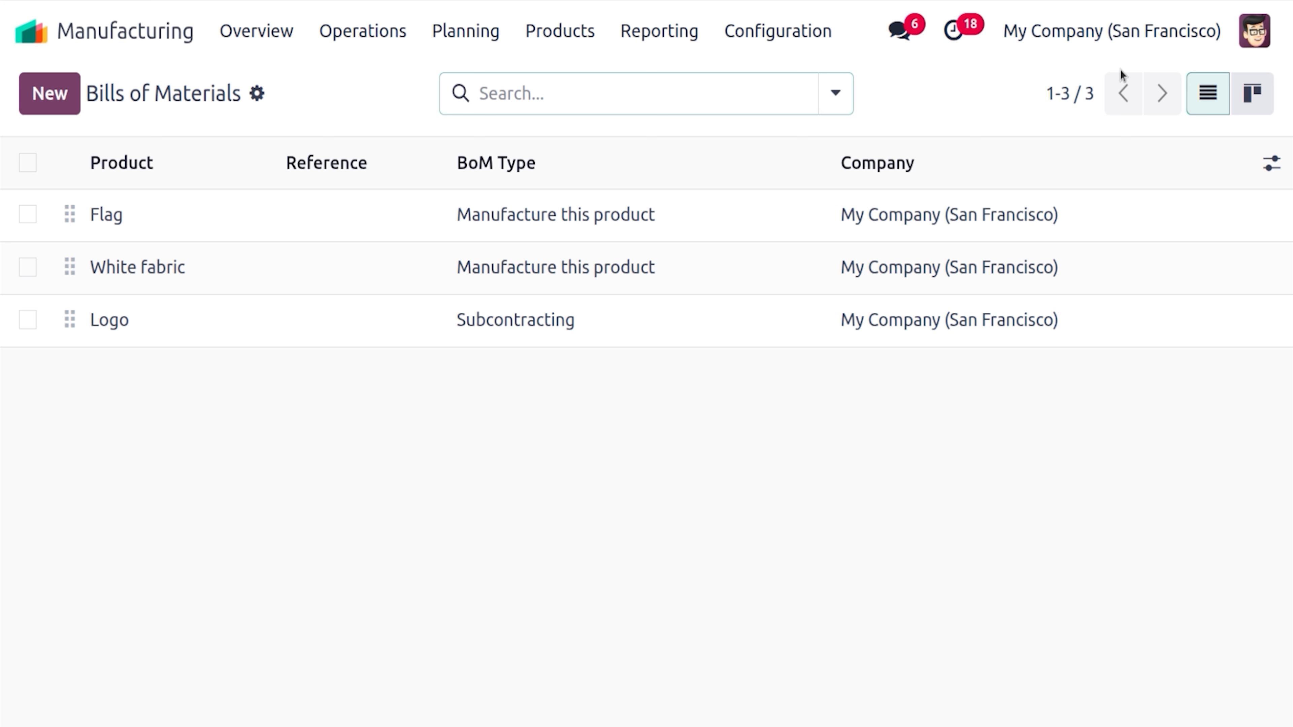
pyautogui.click(794, 41)
pyautogui.click(808, 122)
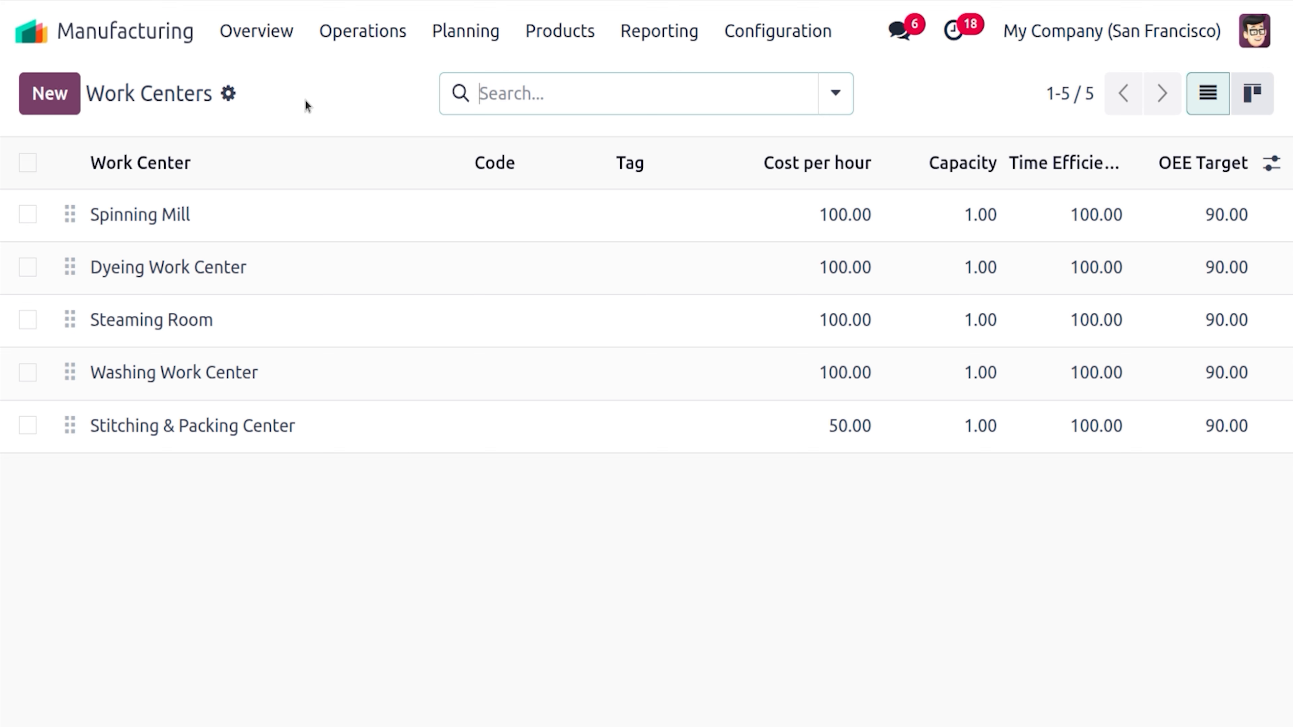
# Open the Spinning Mill work center and review its 100.00 per hour and 50.00 per employee costs
pyautogui.click(226, 218)
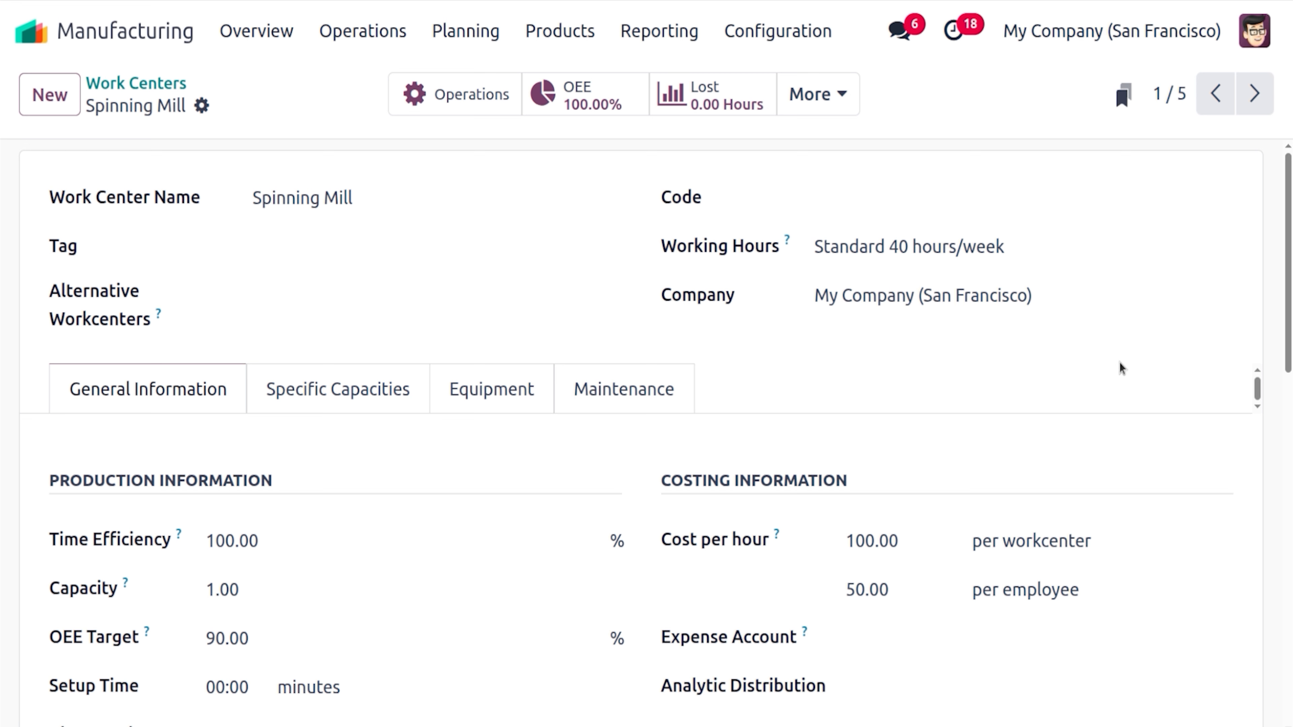
pyautogui.click(1291, 389)
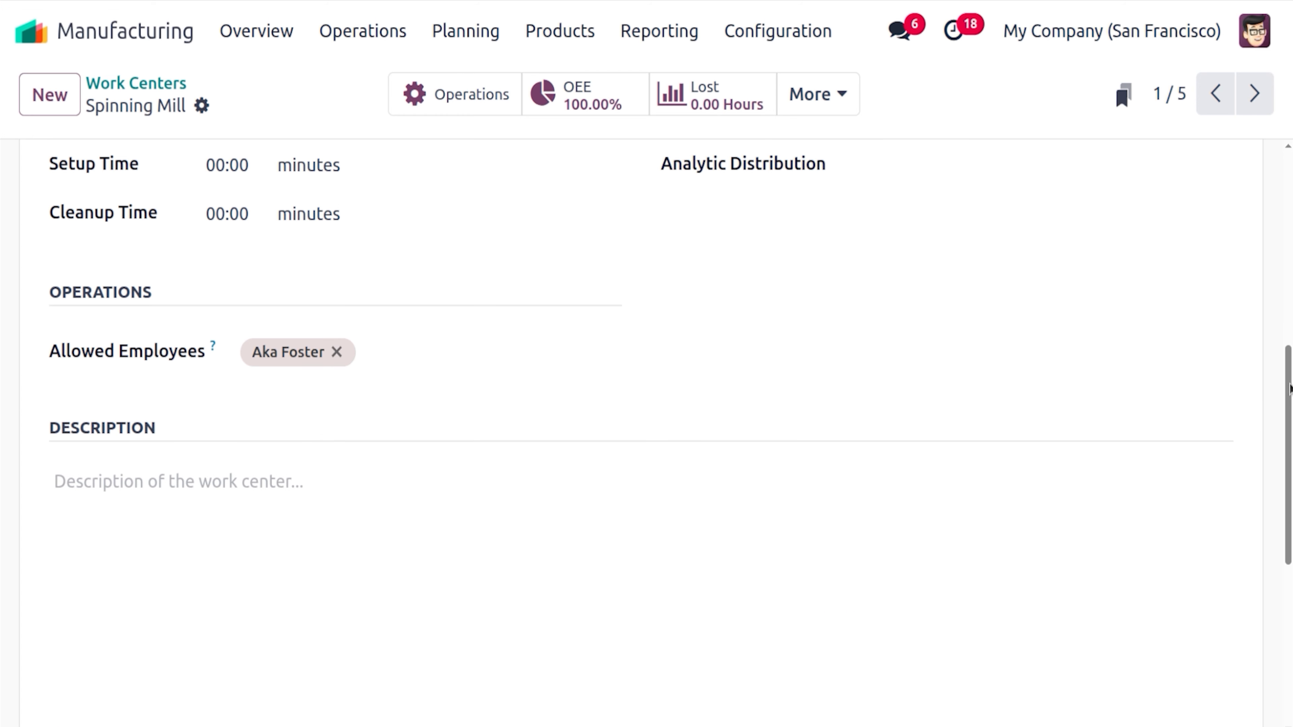
pyautogui.moveTo(1290, 390); pyautogui.dragTo(1291, 298)
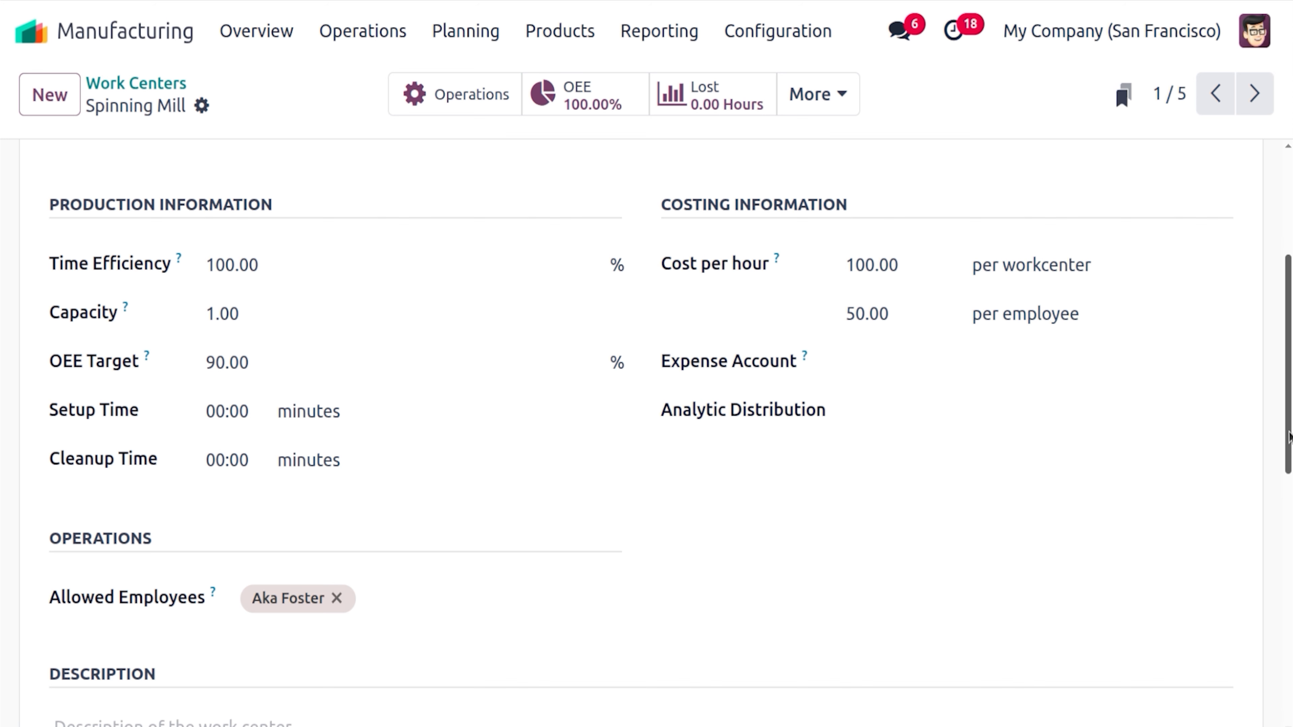
pyautogui.moveTo(1290, 437); pyautogui.dragTo(1242, 340)
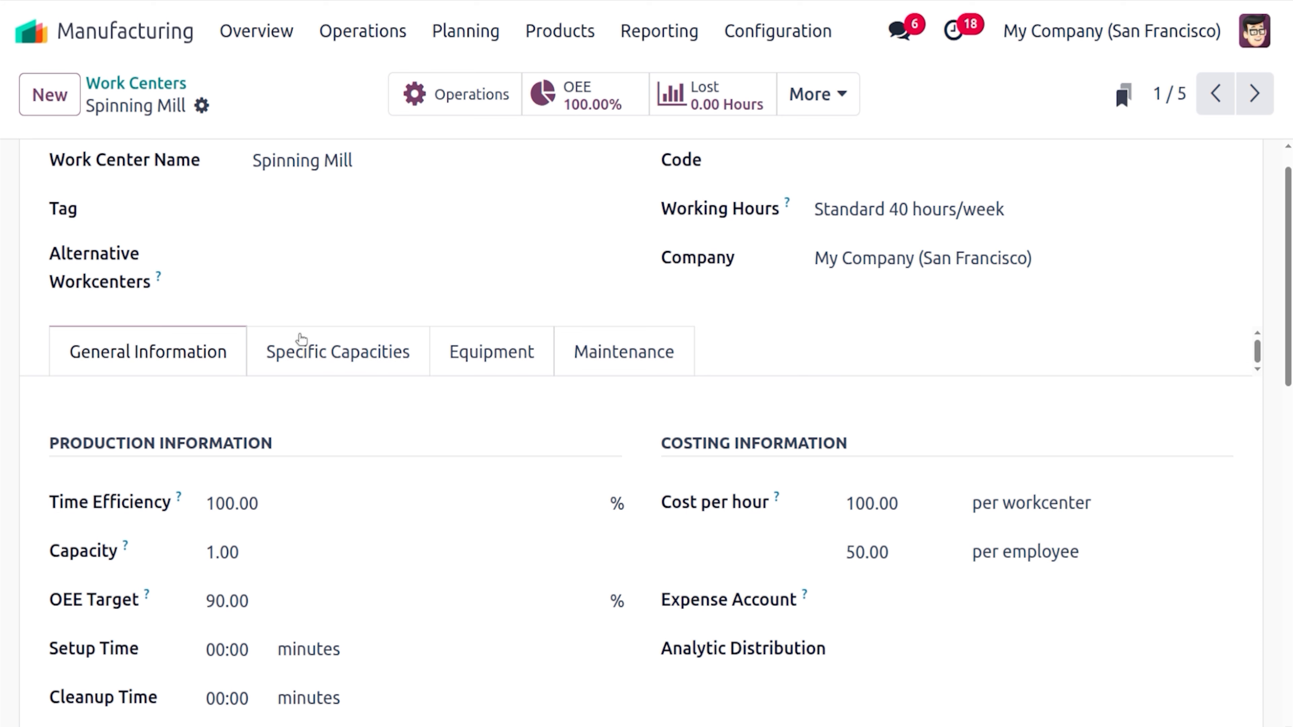
# Review Spinning Mill's Specific Capacities and Equipment tabs without adding any equipment
pyautogui.click(326, 339)
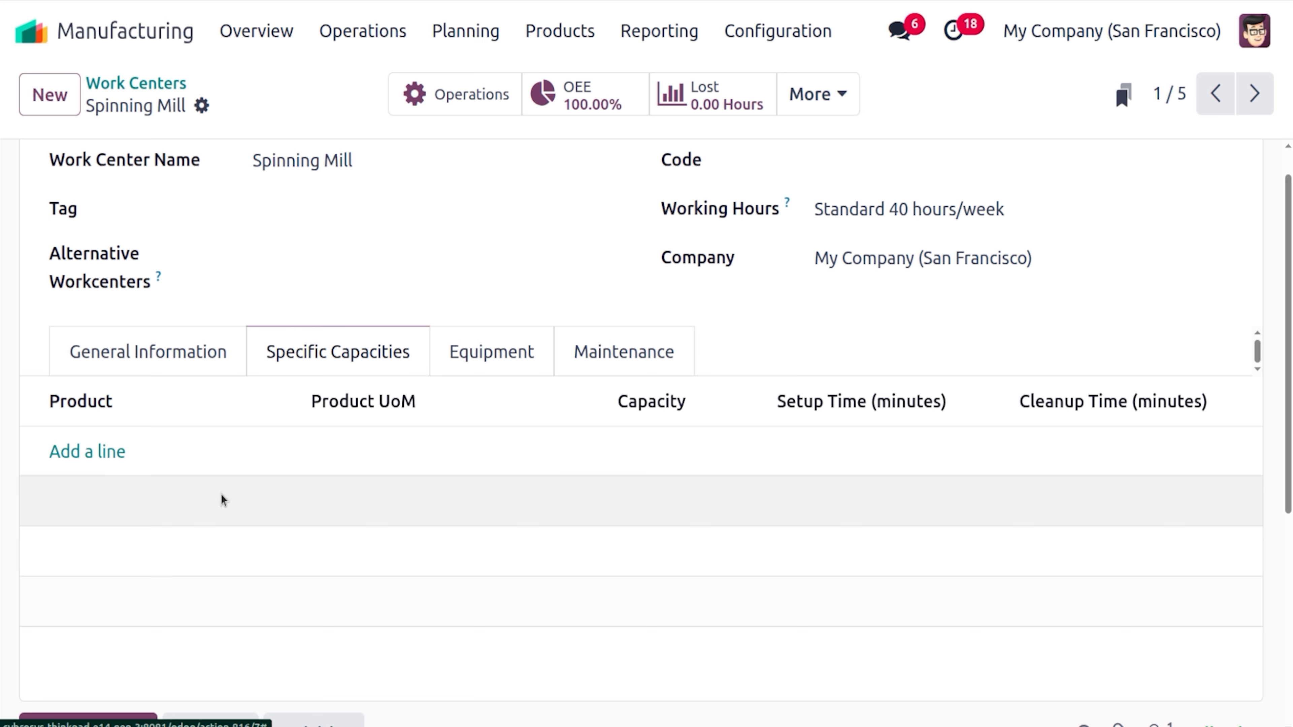
pyautogui.click(477, 368)
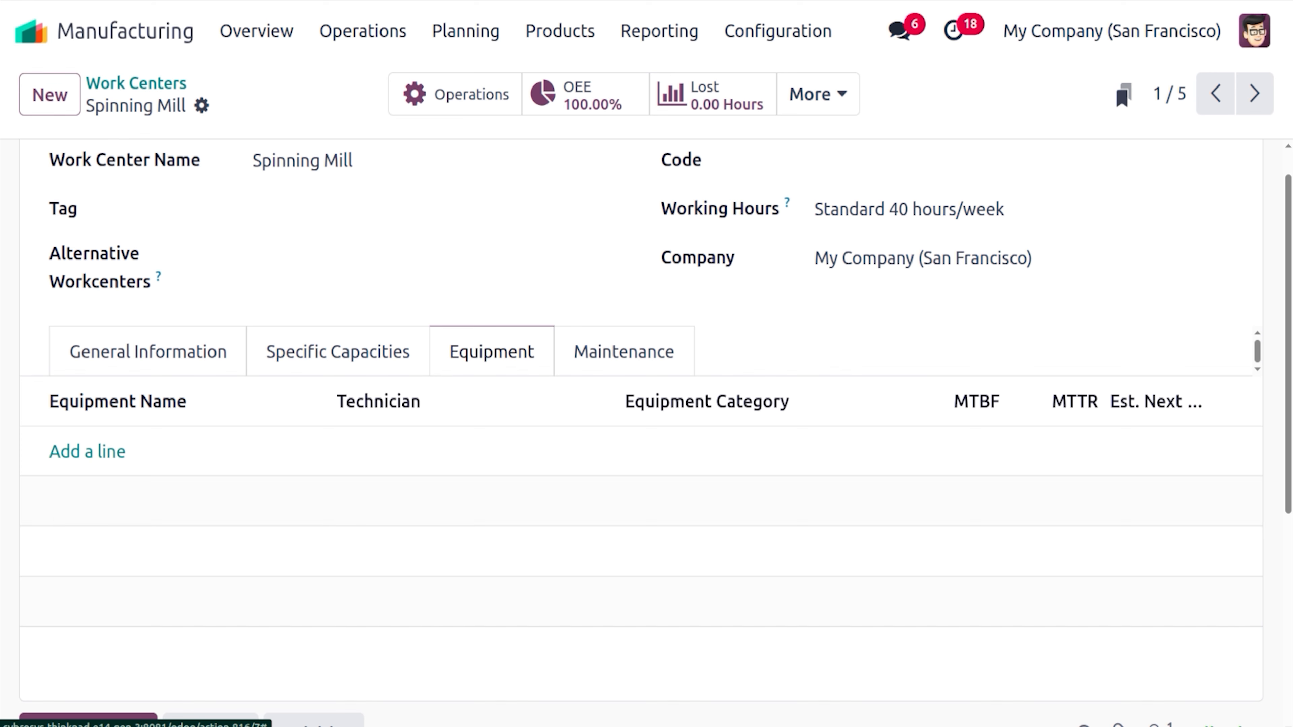
pyautogui.click(102, 458)
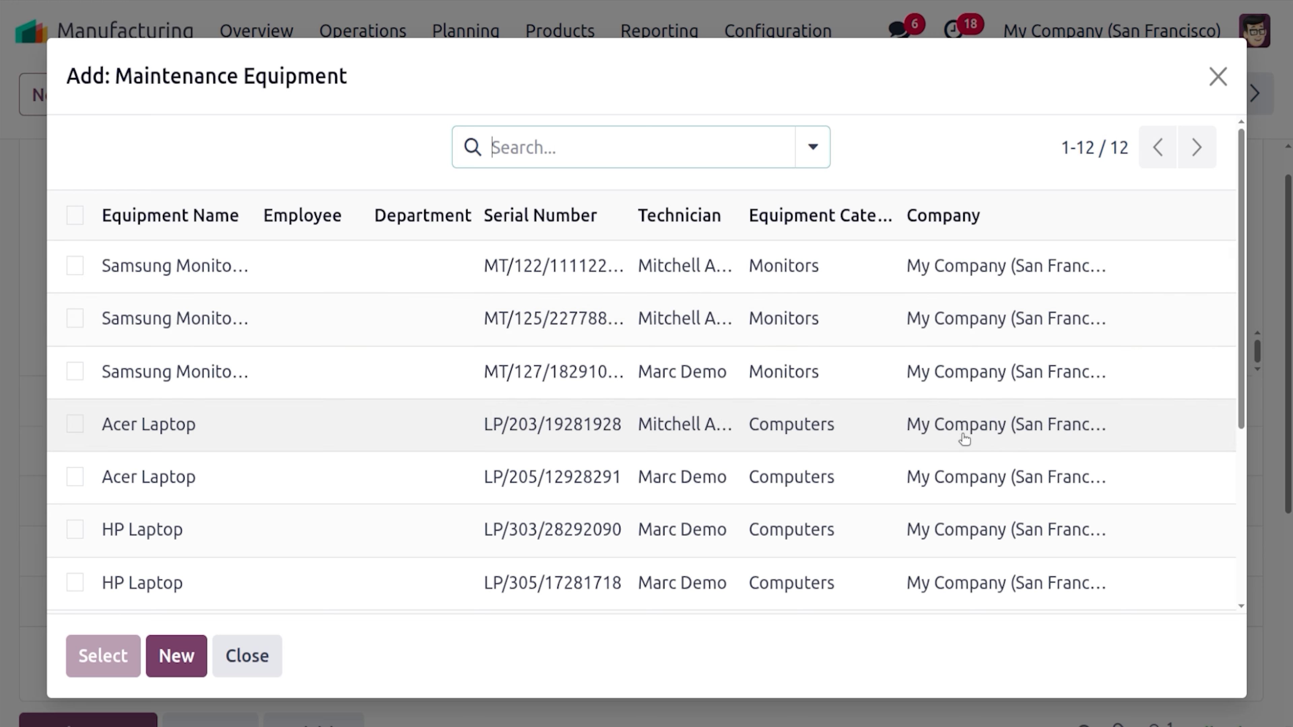
pyautogui.click(1218, 77)
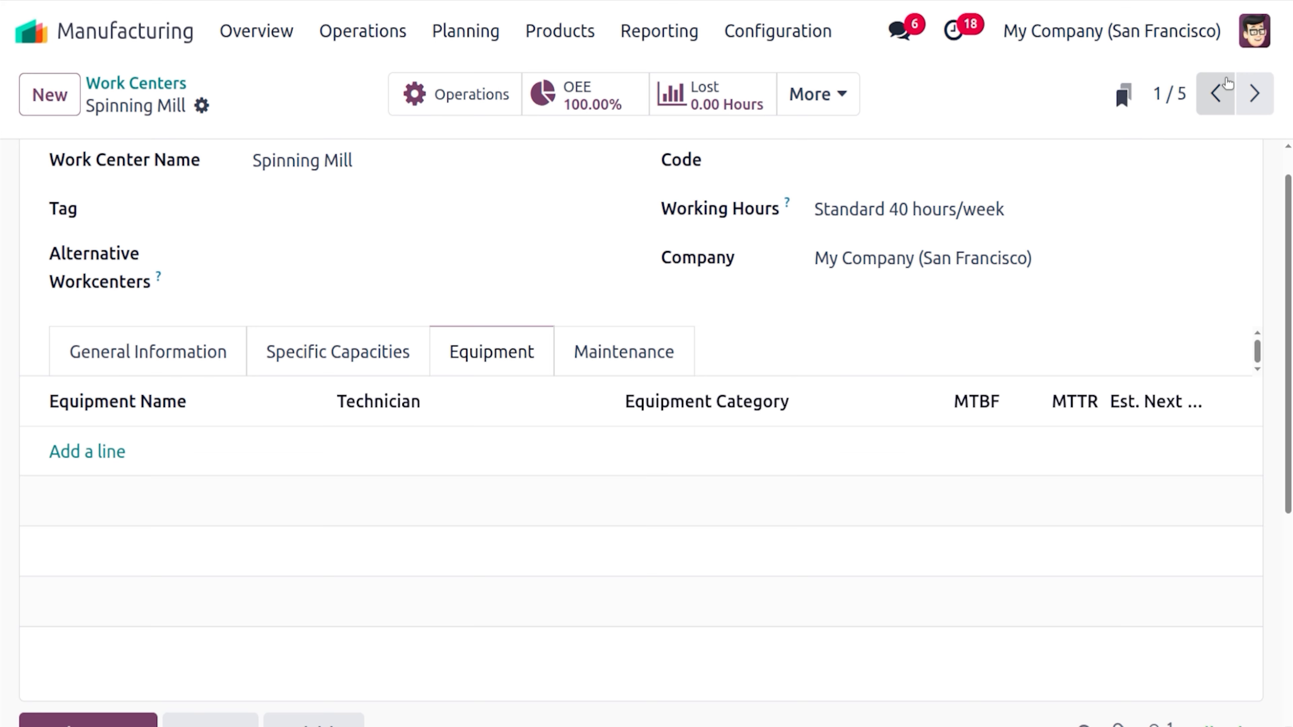
# Show Spinning Mill's maintenance details: effective date 06/12/2025, no team, all failure metrics 0 days
pyautogui.click(685, 353)
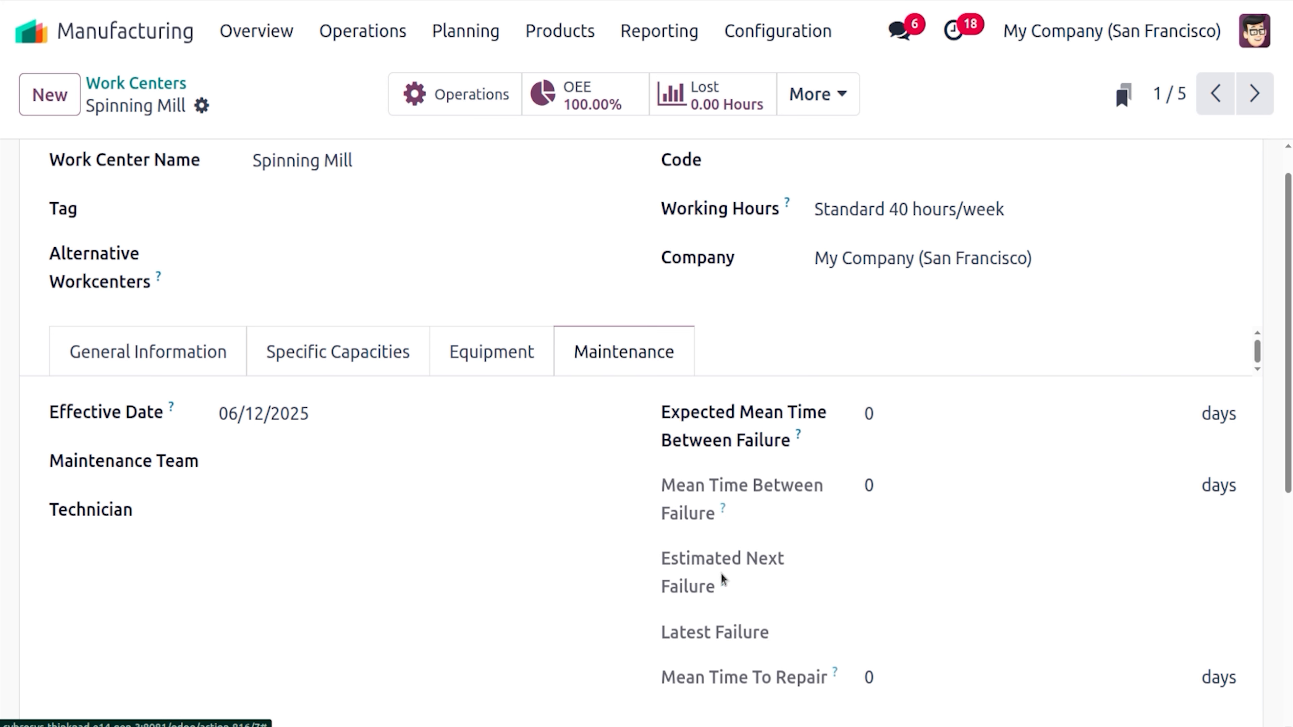
pyautogui.moveTo(723, 583)
pyautogui.scroll(1, 1290, 273)
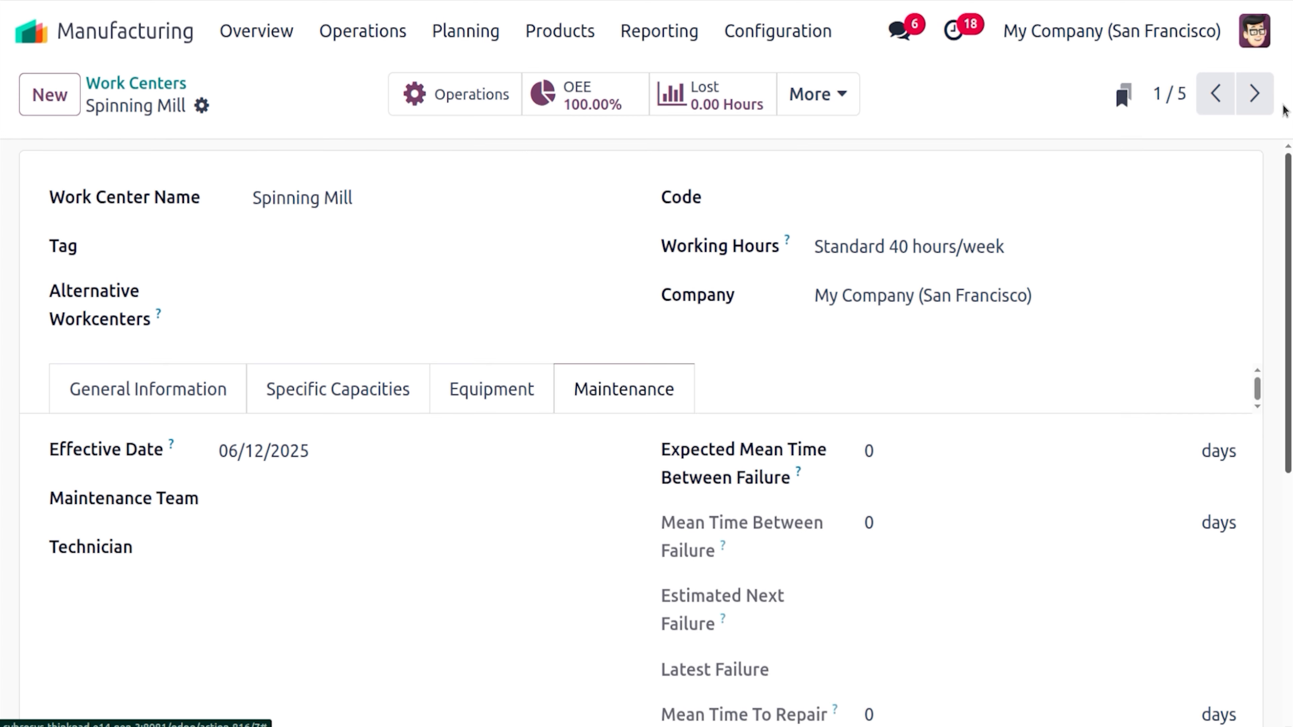
# Review Spinning Mill's single Spinning operation (60:00 minutes) and return to the Work Centers list
pyautogui.click(468, 101)
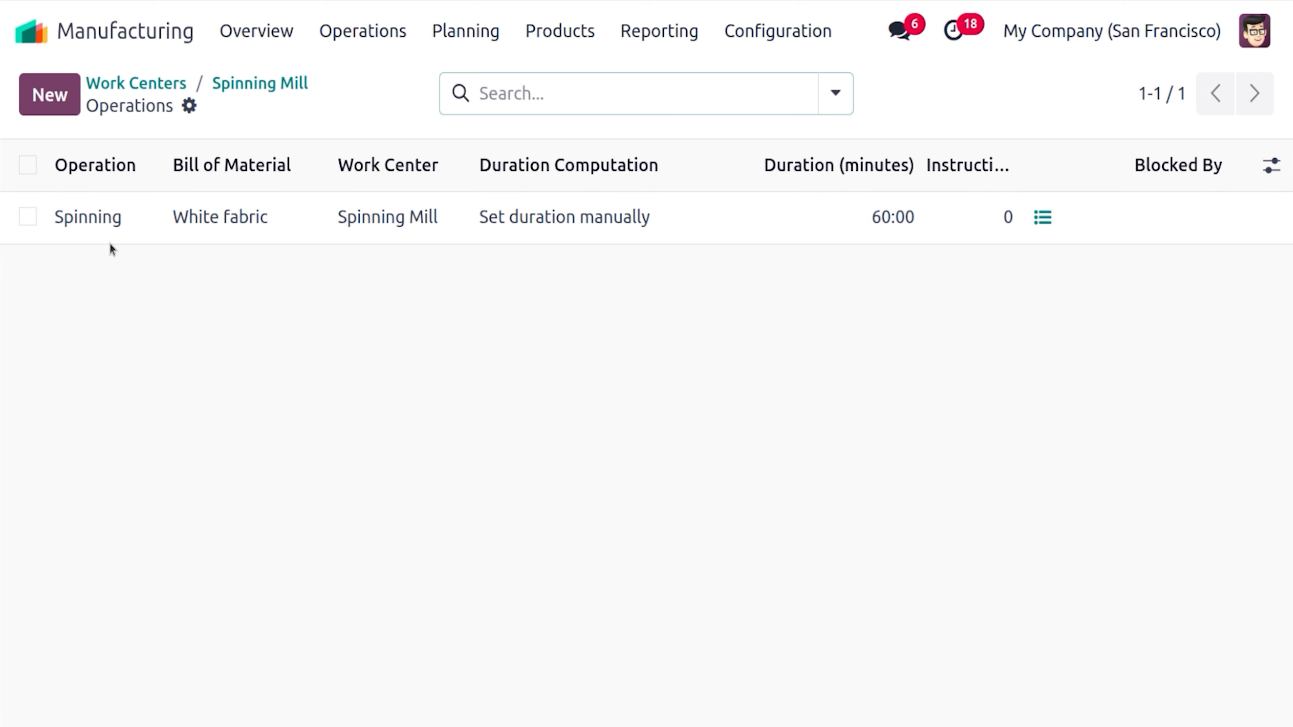
pyautogui.click(188, 222)
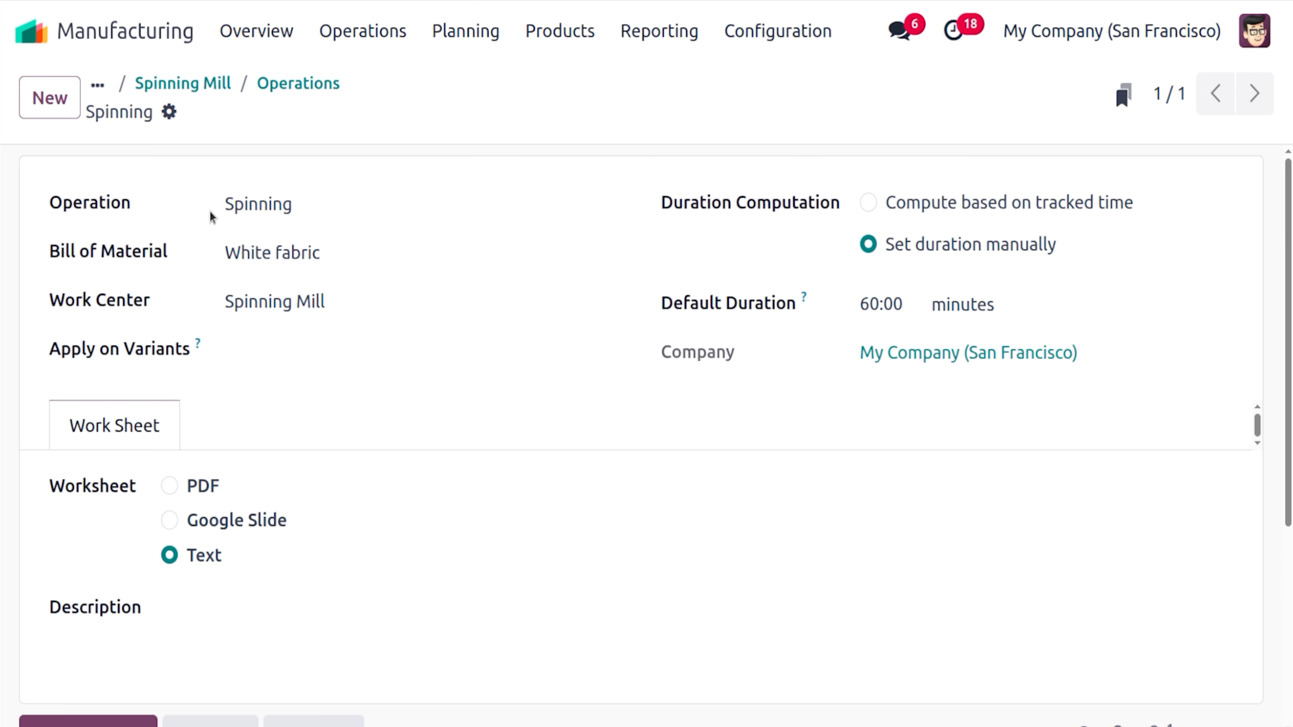
pyautogui.click(275, 85)
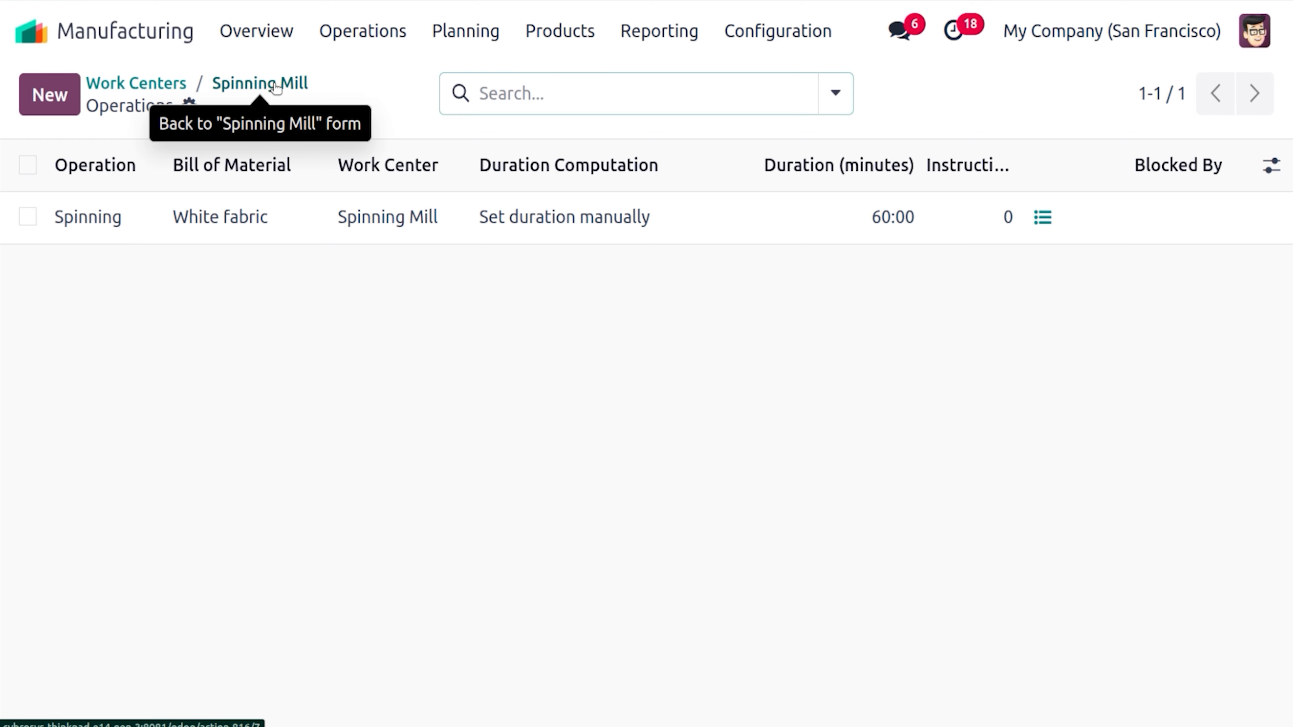
pyautogui.click(276, 85)
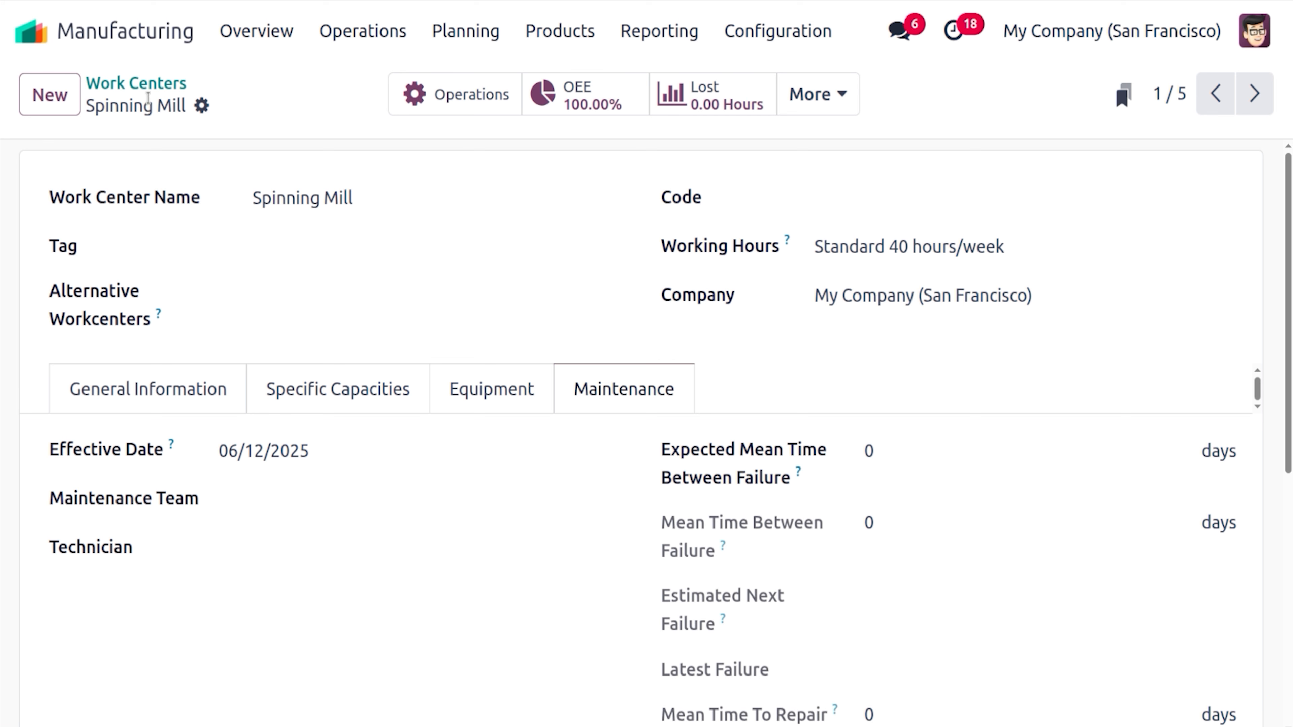
pyautogui.click(153, 81)
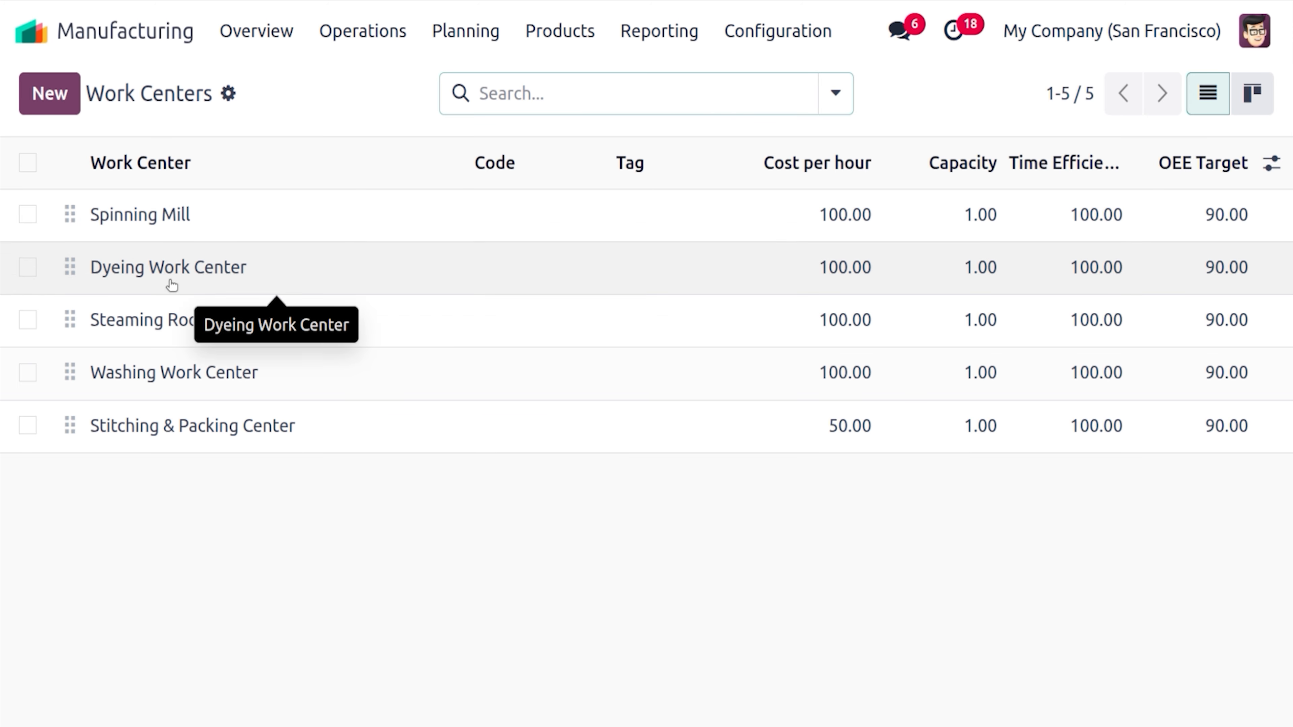
# Review the Dyeing Work Center's production and costing information and its operations
pyautogui.click(172, 284)
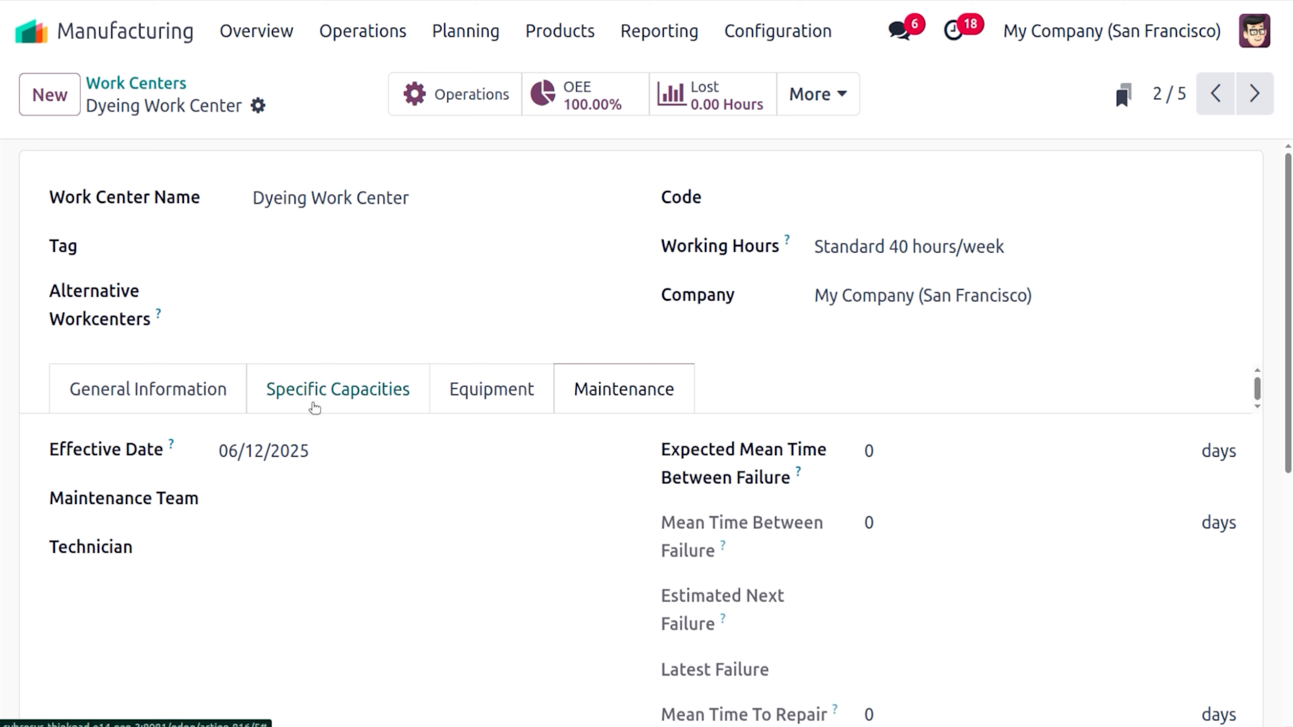
pyautogui.click(136, 410)
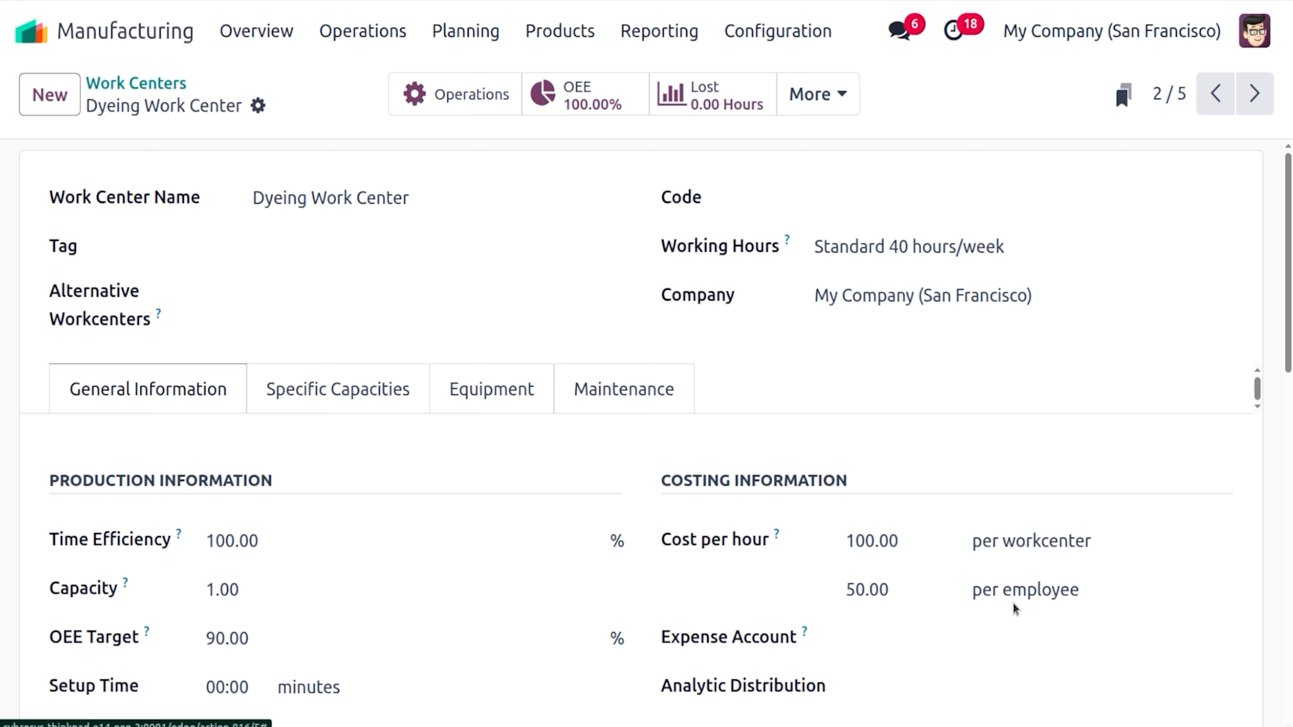
pyautogui.click(497, 105)
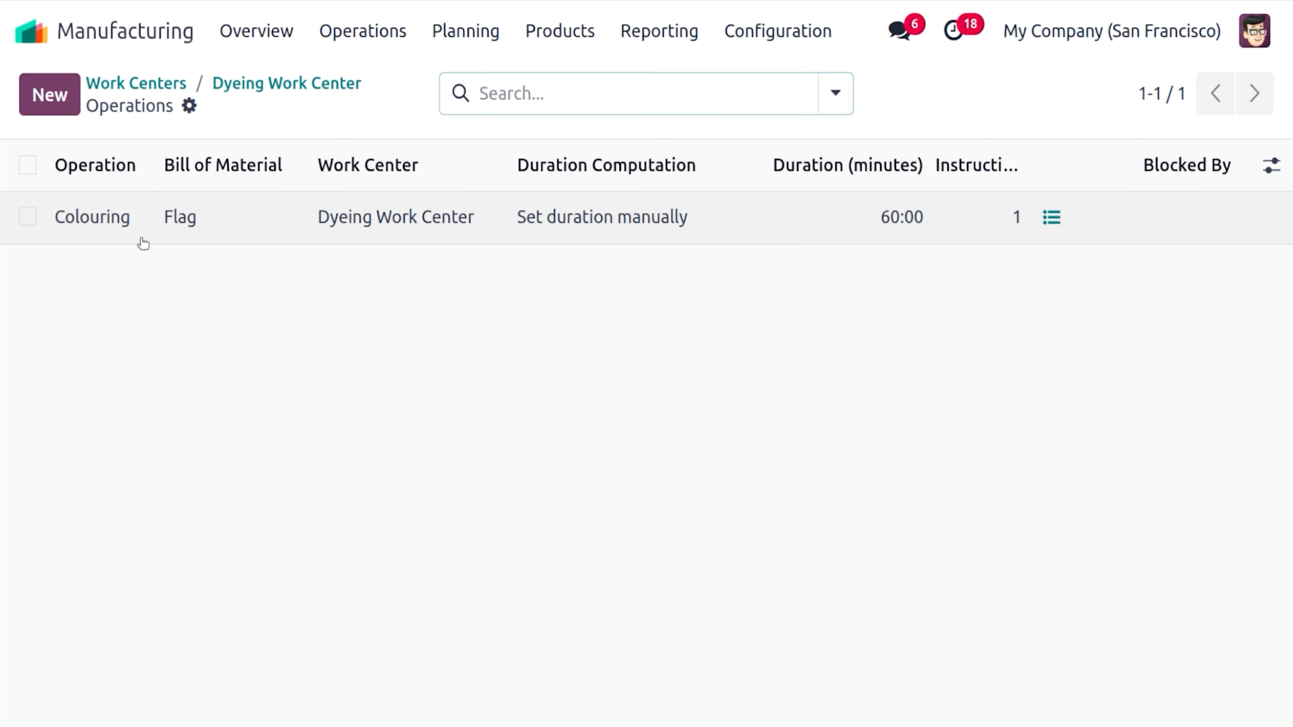
pyautogui.click(254, 92)
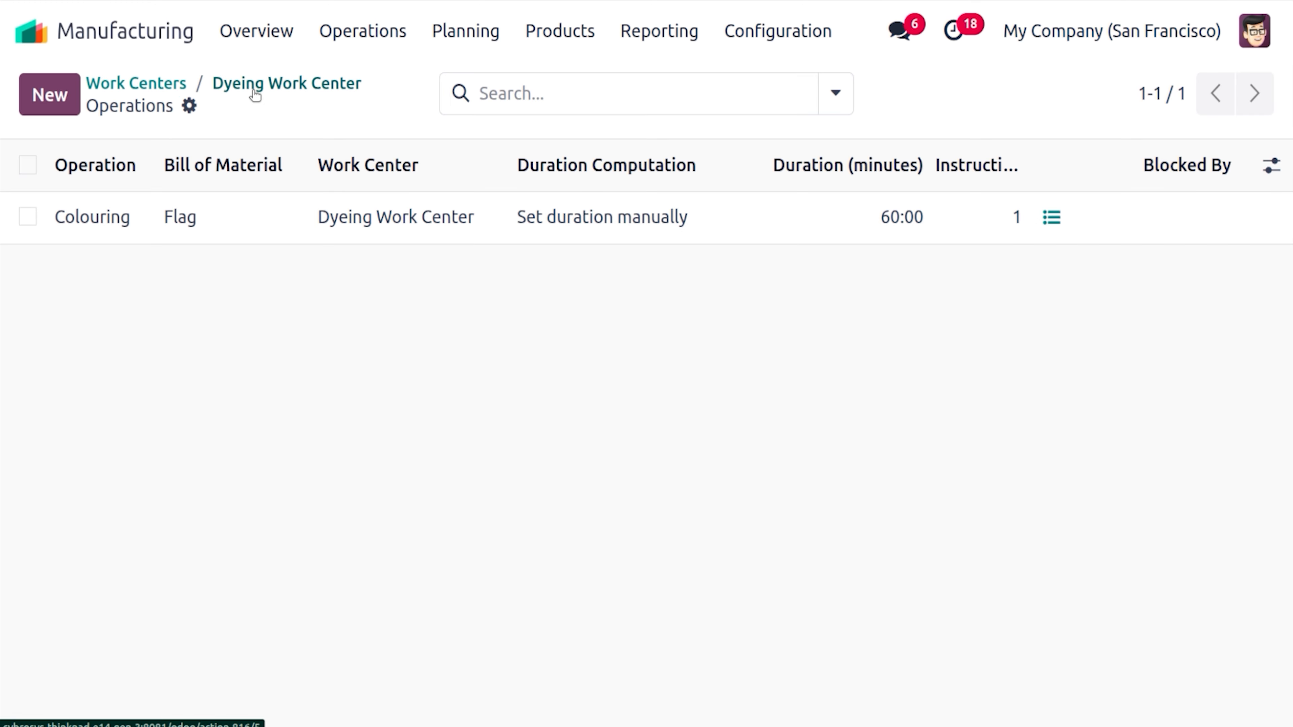
pyautogui.click(176, 86)
# Check the Steaming Room's Steam Edging operation for Flag, then return to the Work Centers list
pyautogui.click(187, 306)
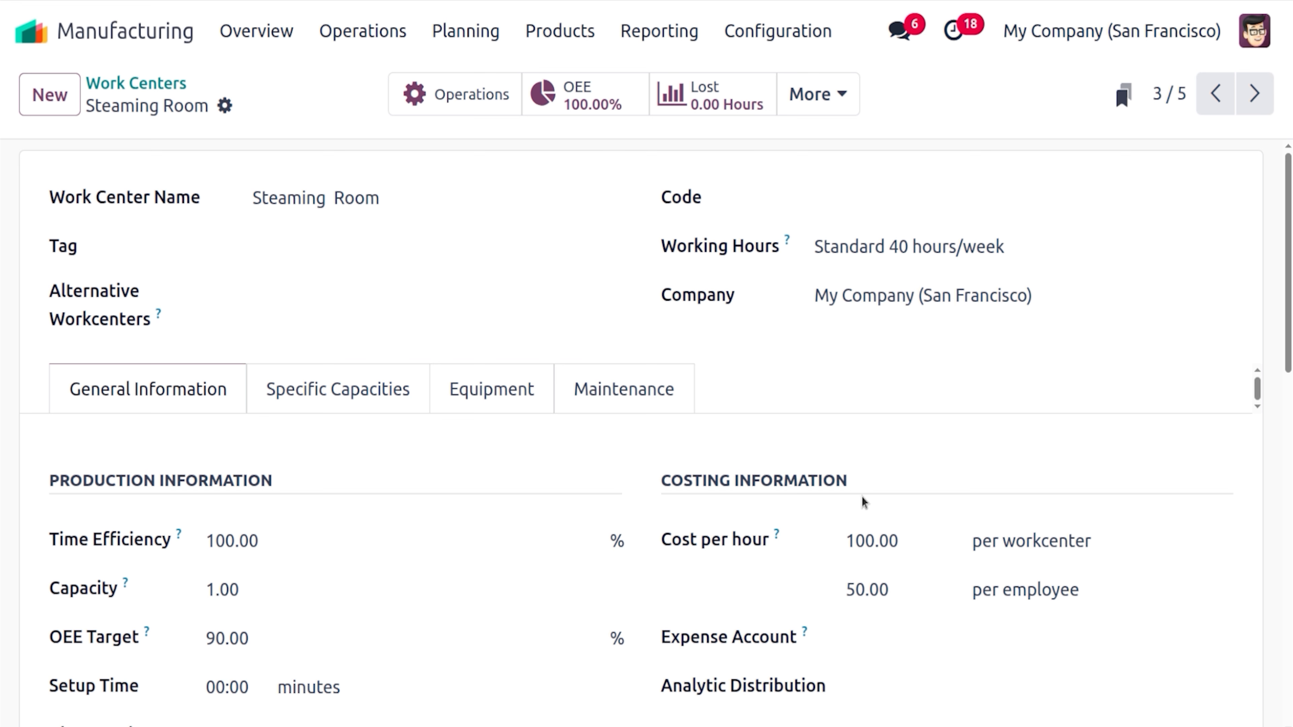
pyautogui.click(471, 95)
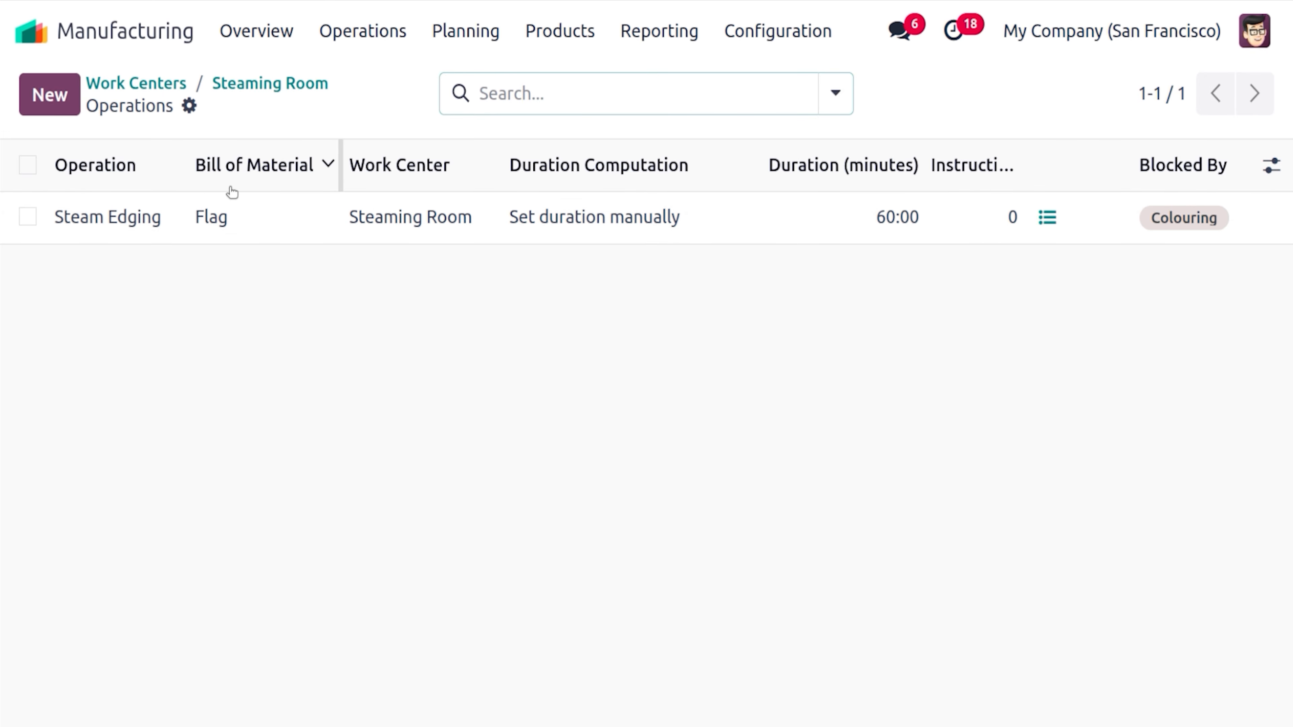
pyautogui.click(277, 84)
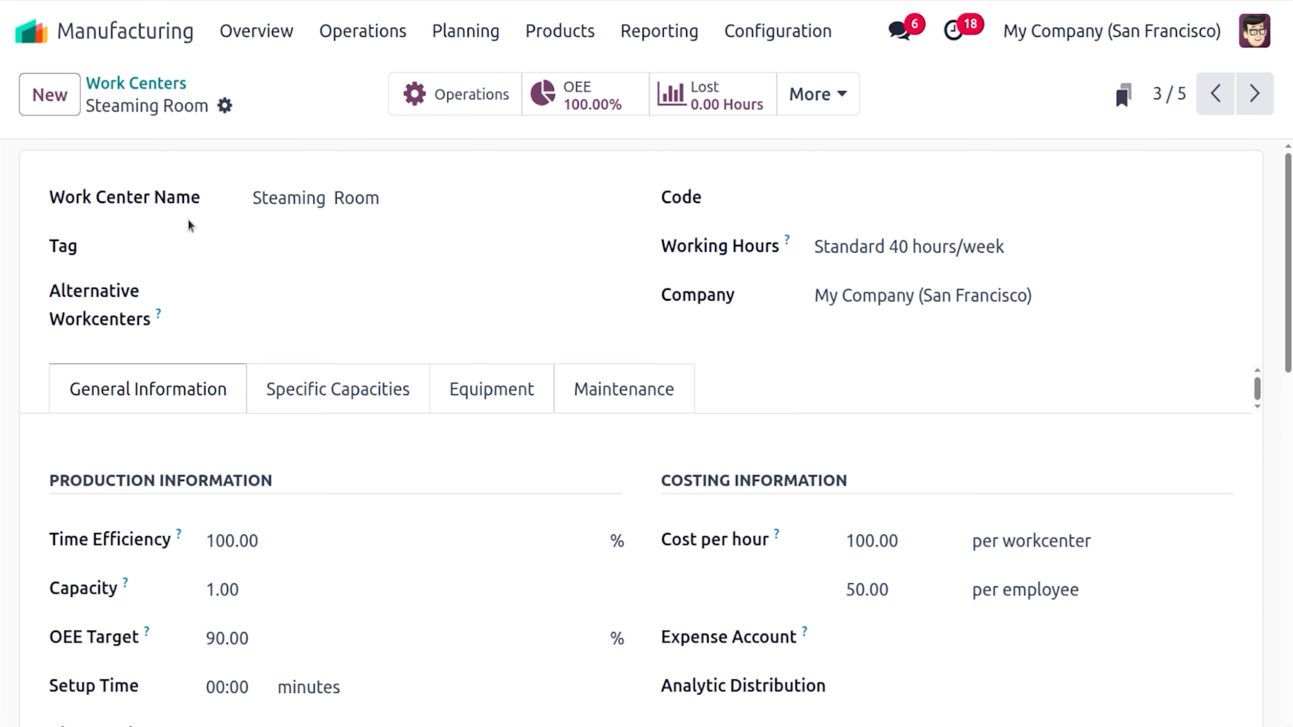
pyautogui.click(168, 83)
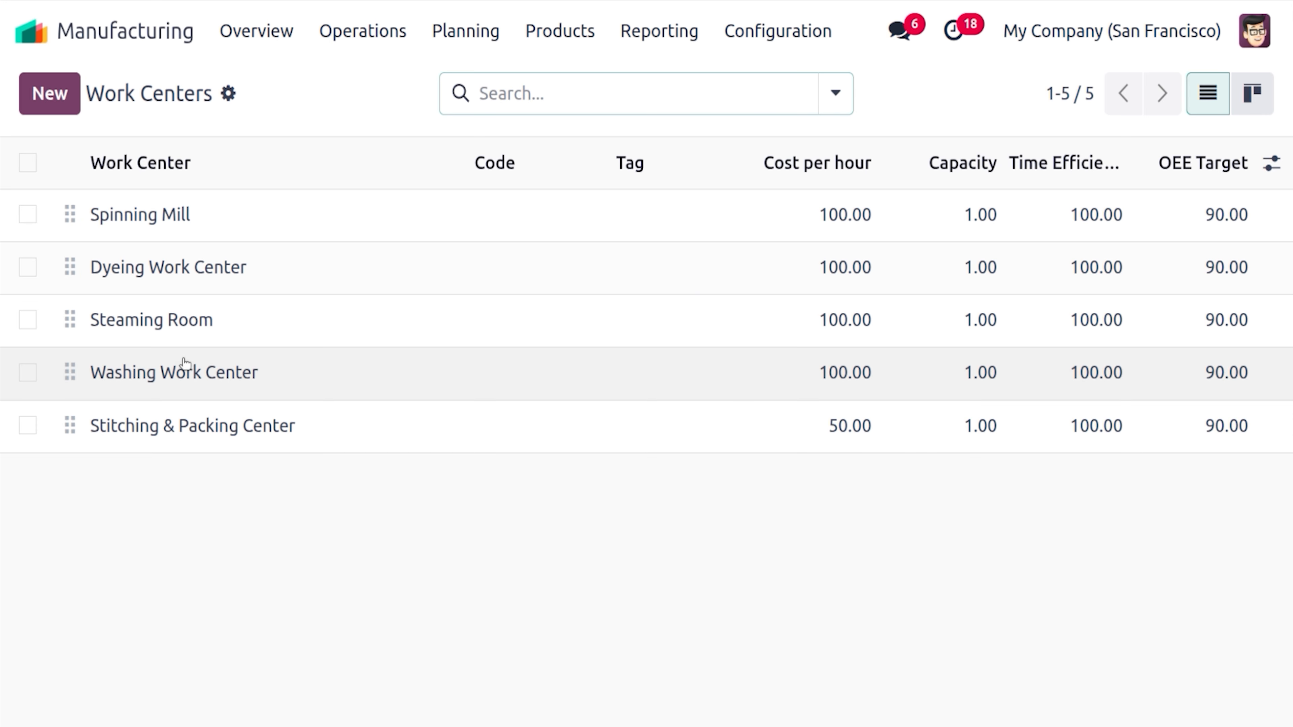
# Review the Washing Work Center's Chemical washing operation and return to the work center list
pyautogui.click(184, 365)
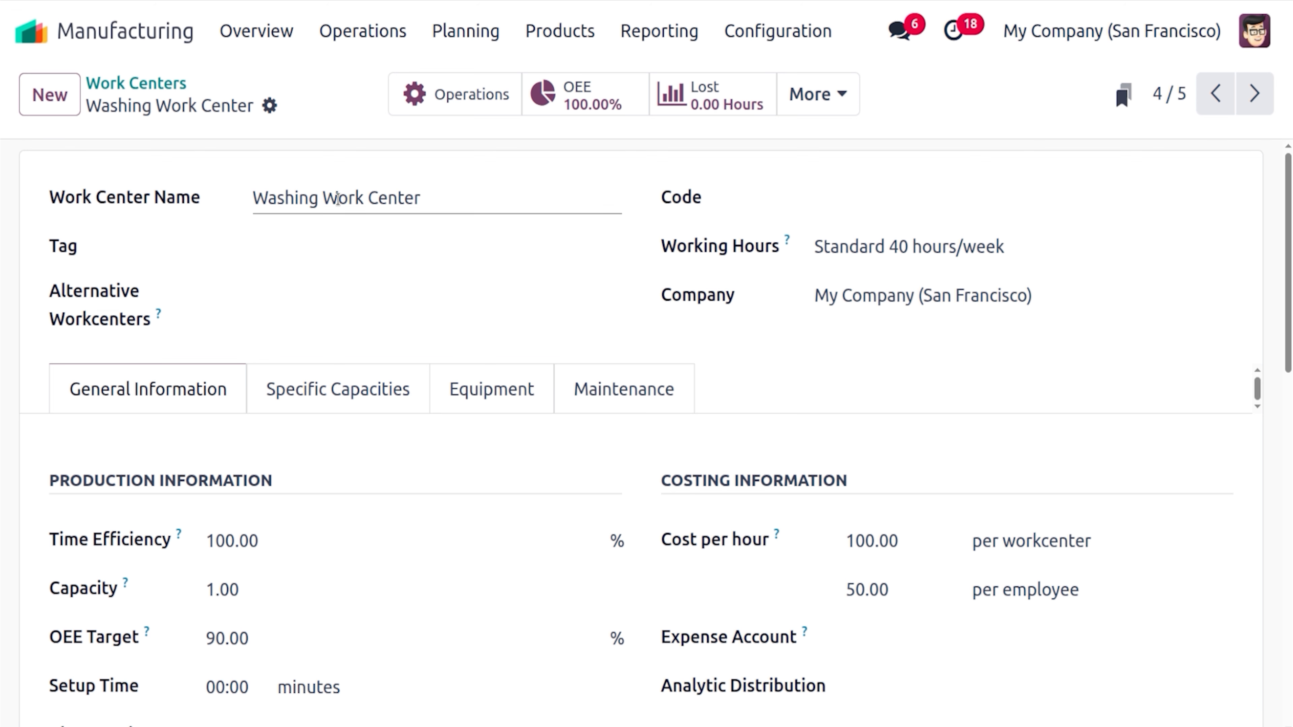
pyautogui.click(460, 95)
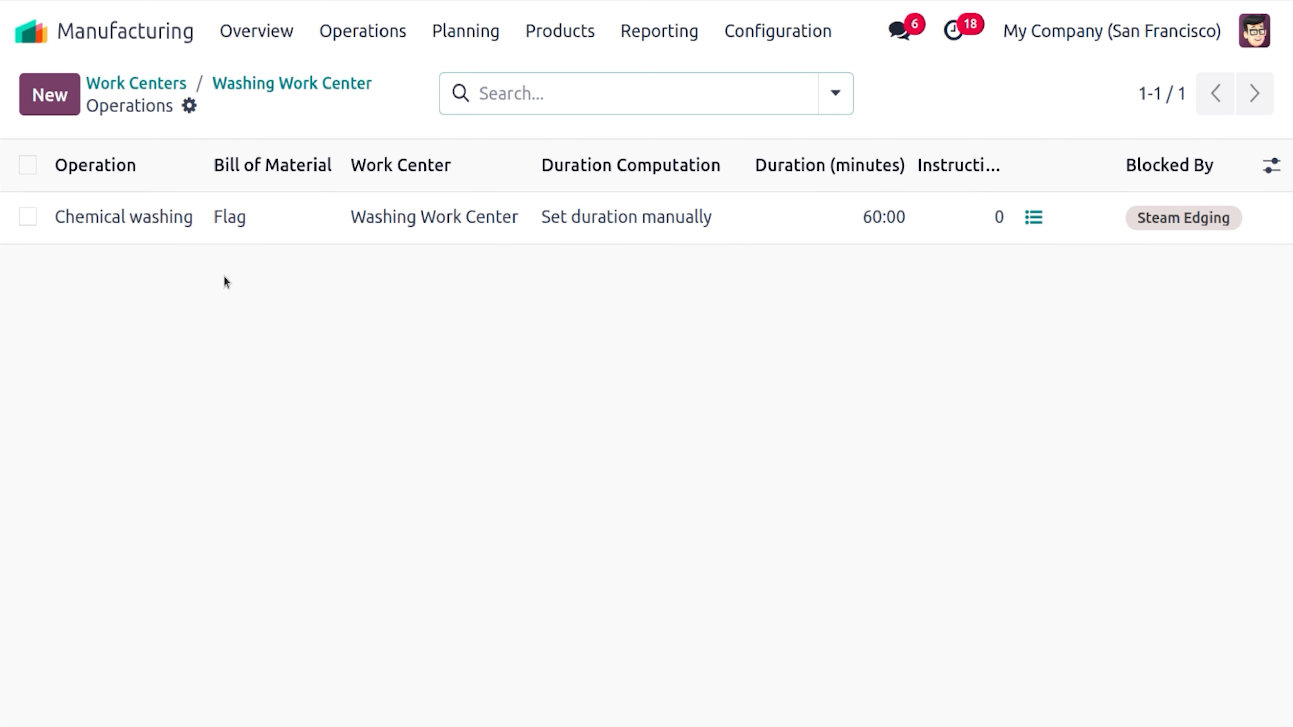
pyautogui.click(286, 84)
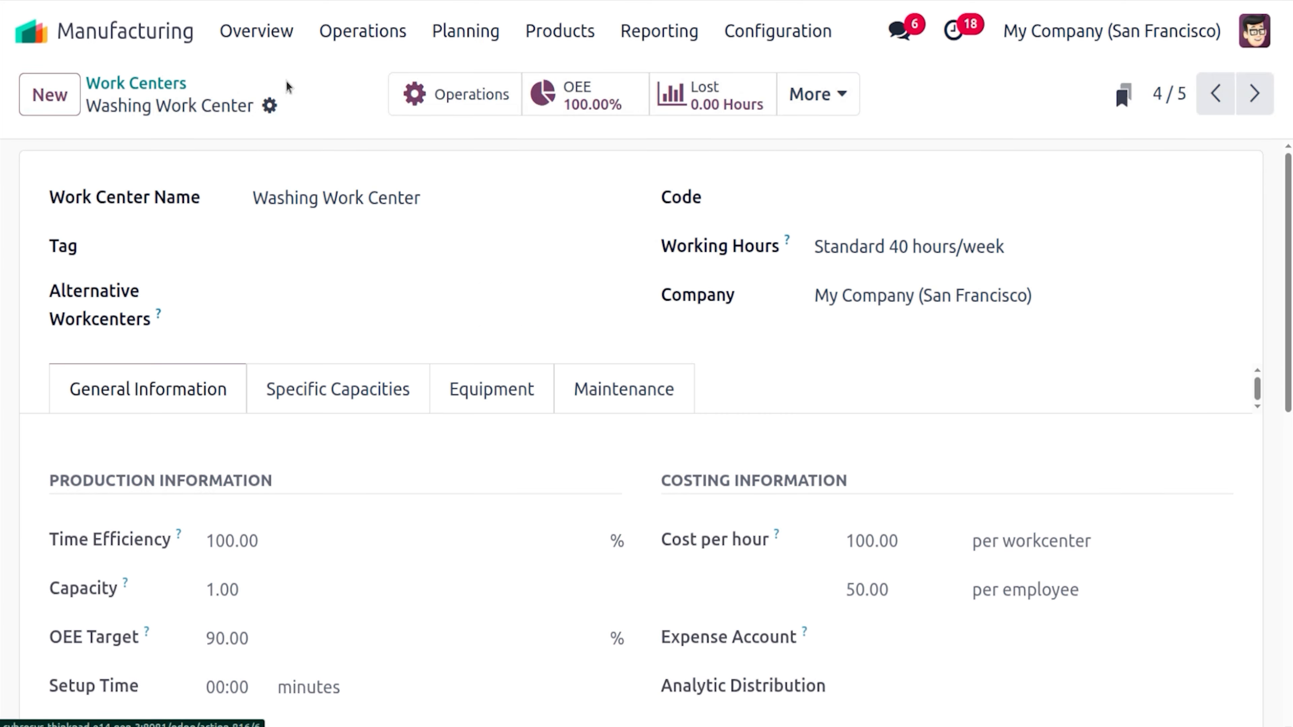
pyautogui.click(173, 81)
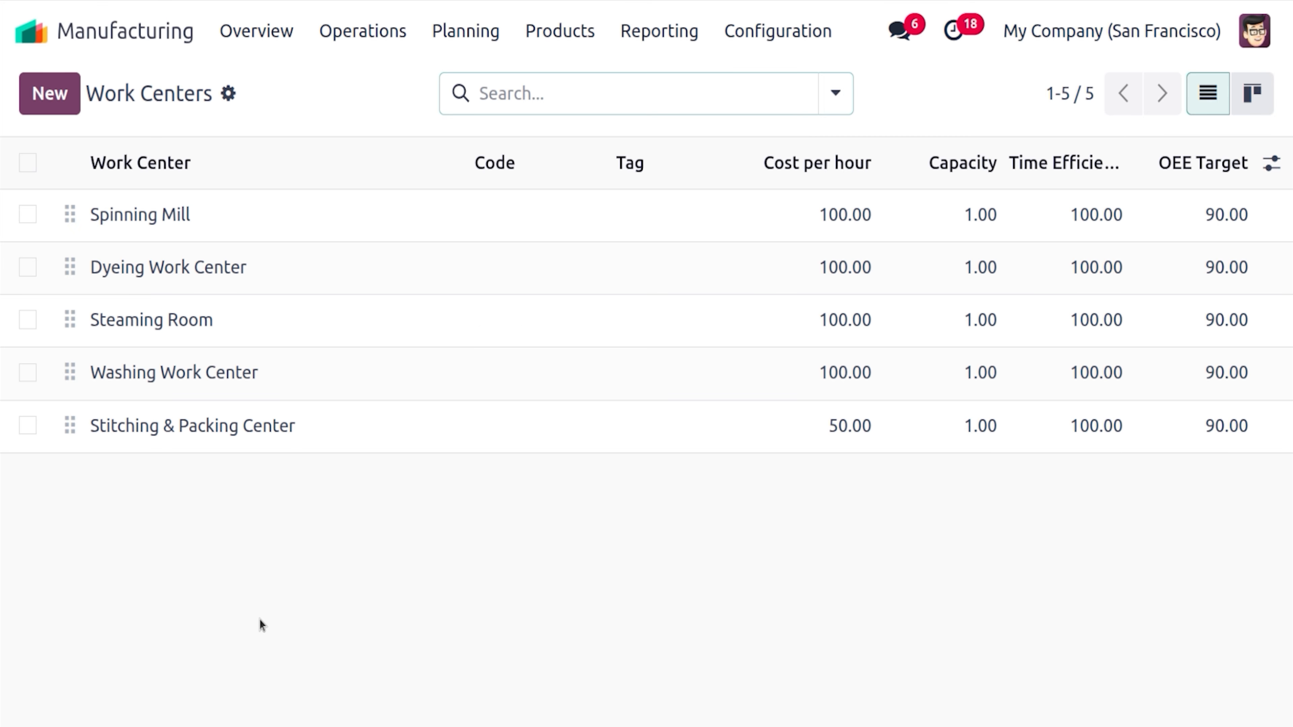
# Check the Stitching & Packing Center's Stiching and Packing operations for Flag
pyautogui.click(270, 427)
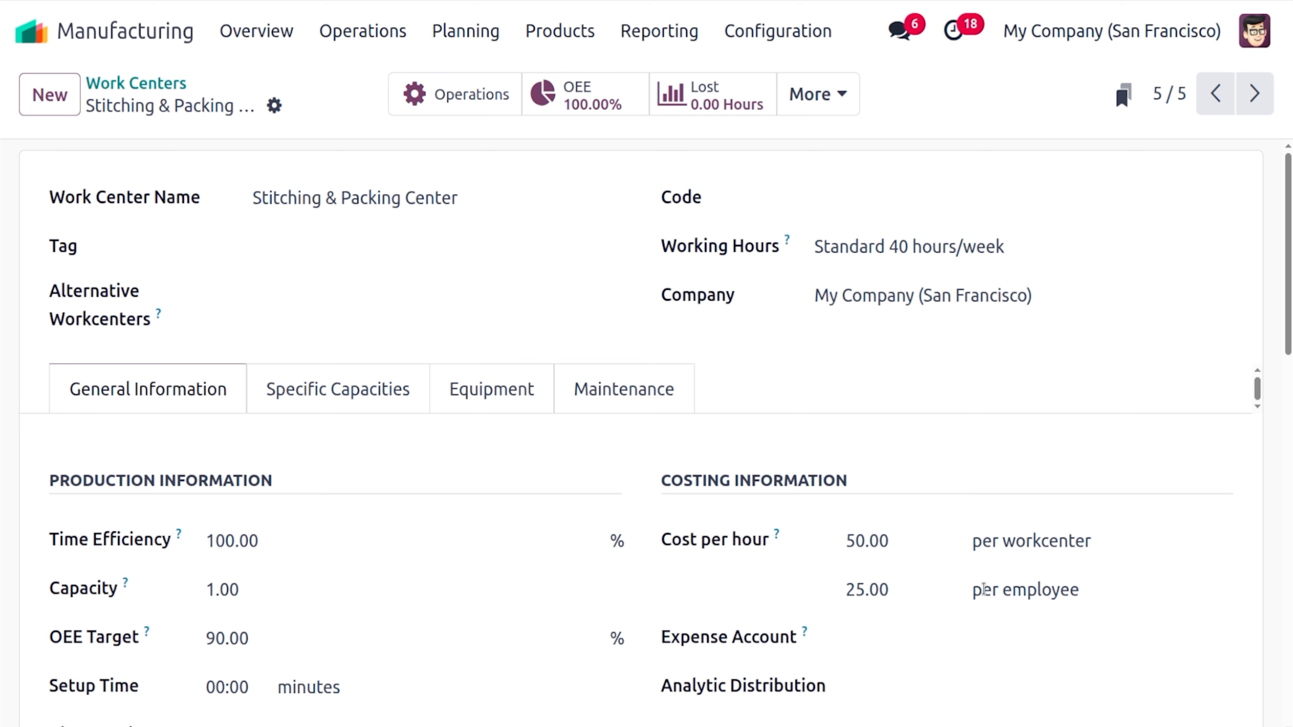
pyautogui.click(461, 94)
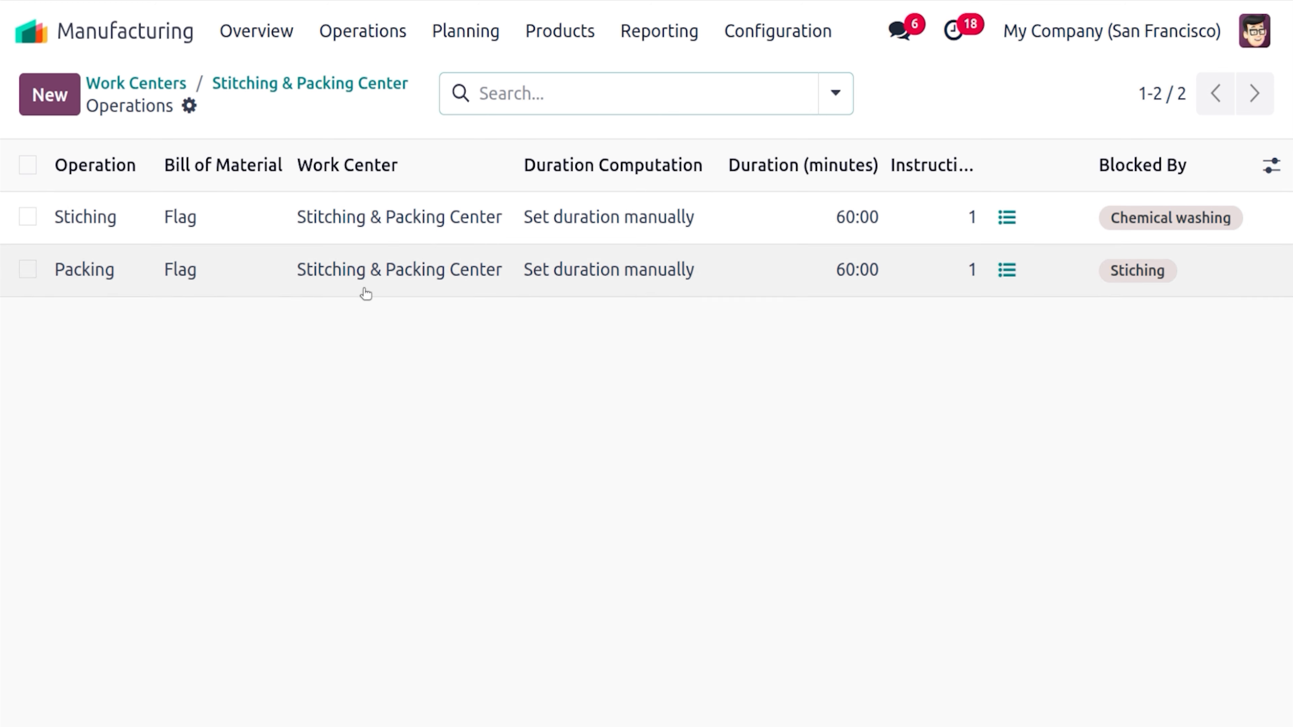
pyautogui.click(325, 86)
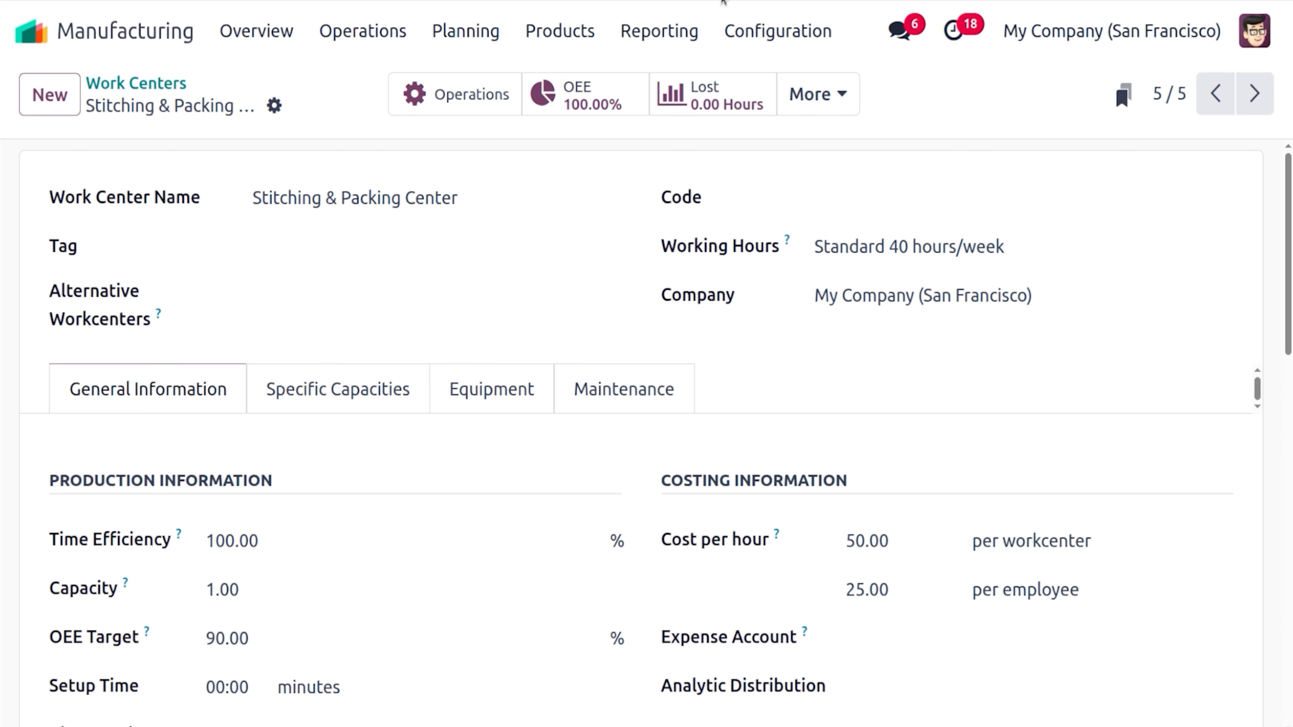
pyautogui.click(780, 23)
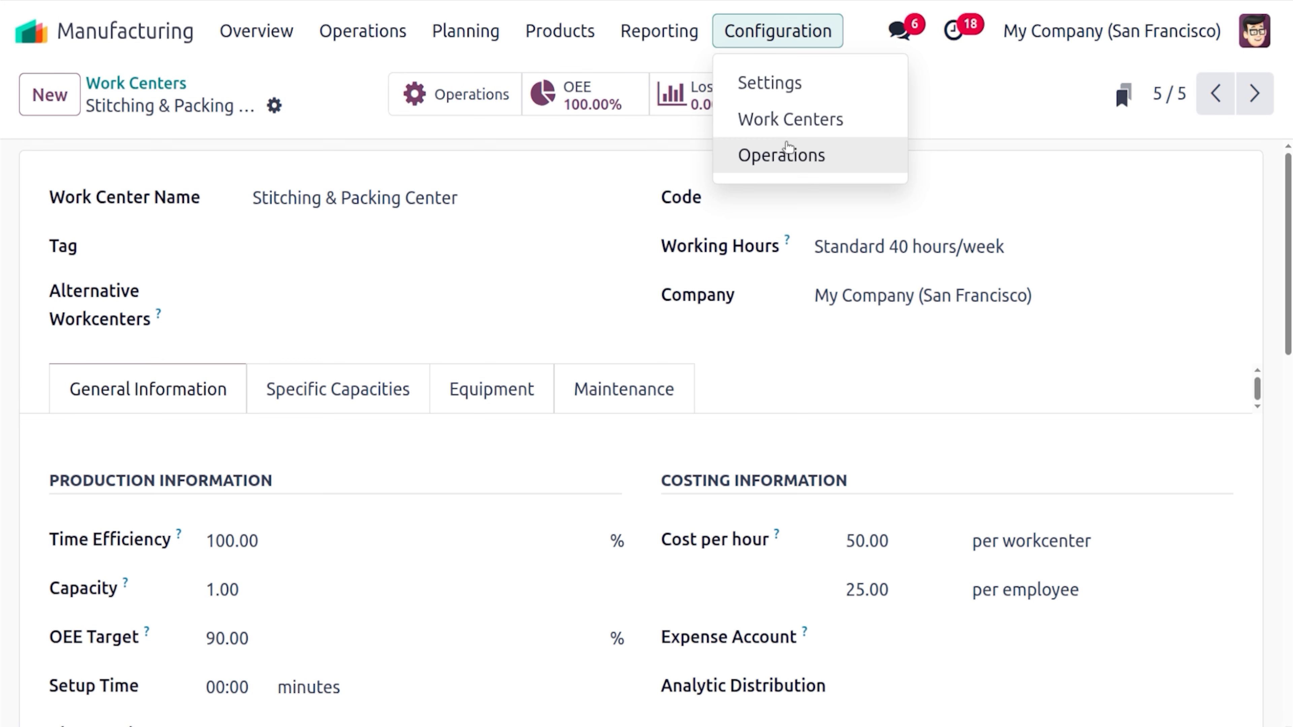
# List all six operations and confirm Spinning belongs to the White fabric bill of materials
pyautogui.click(795, 157)
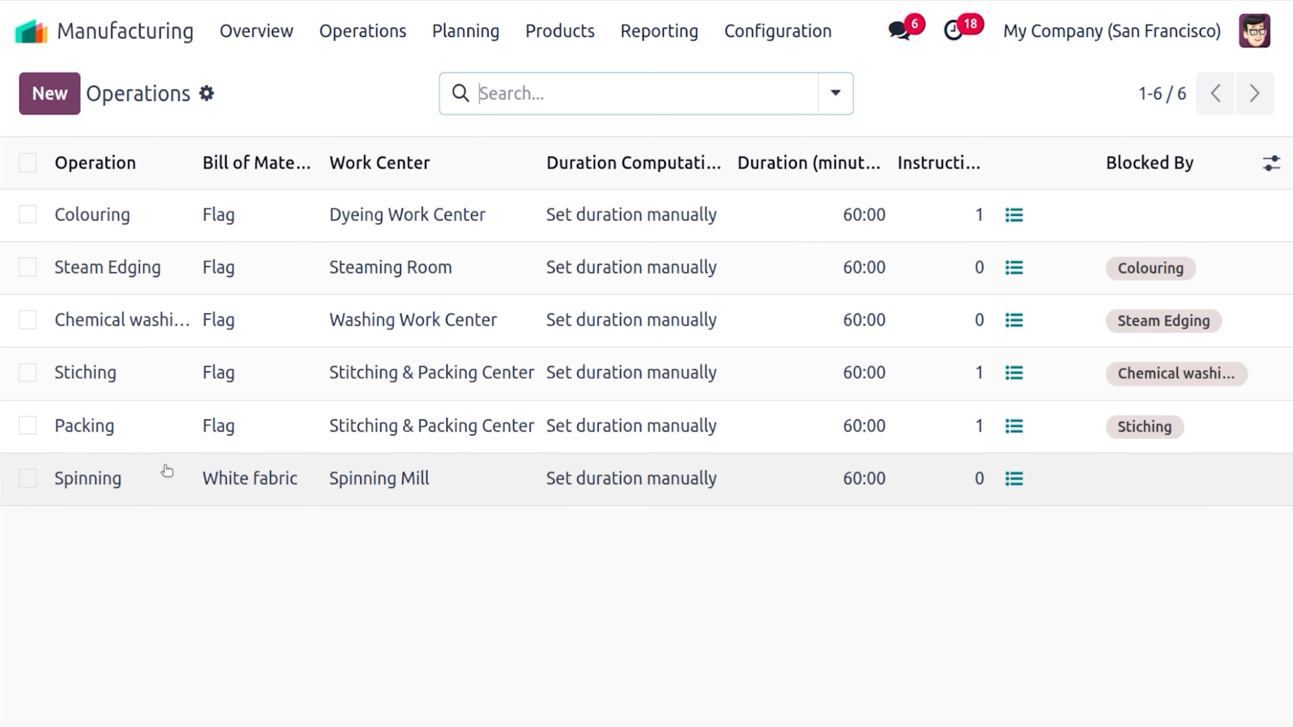
pyautogui.click(164, 471)
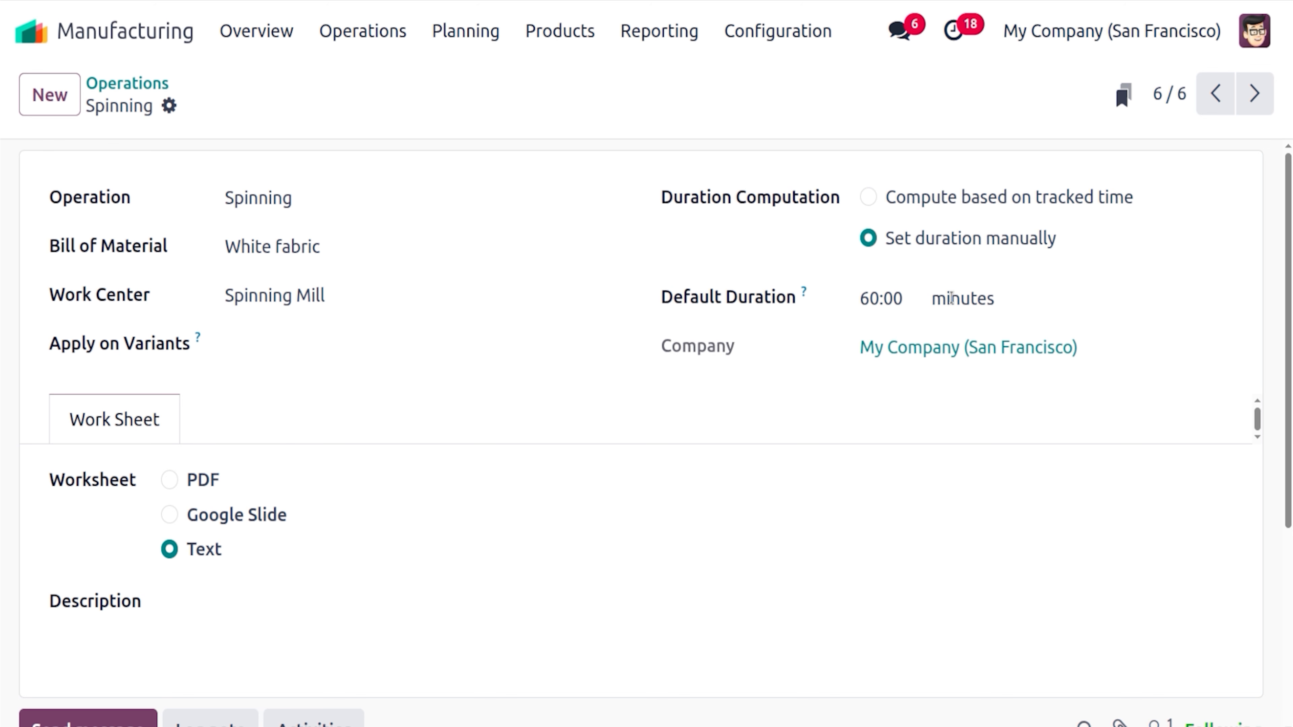
pyautogui.click(159, 80)
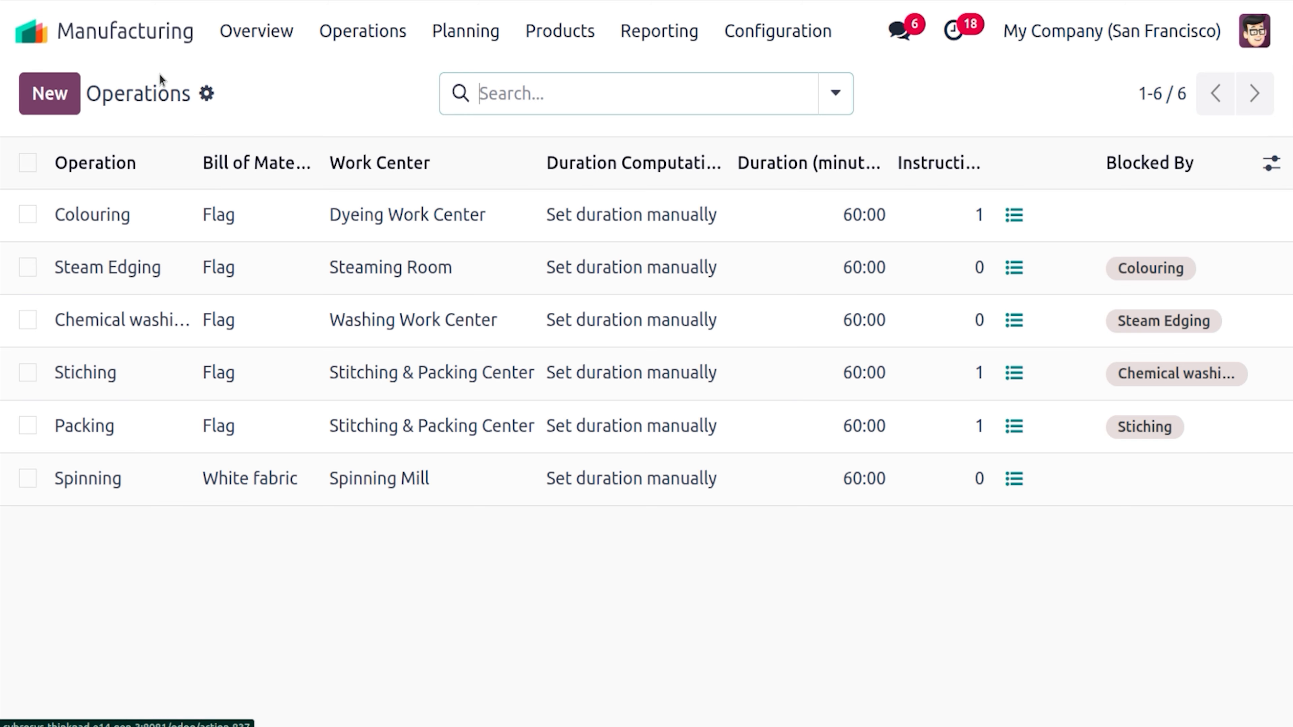
pyautogui.click(217, 213)
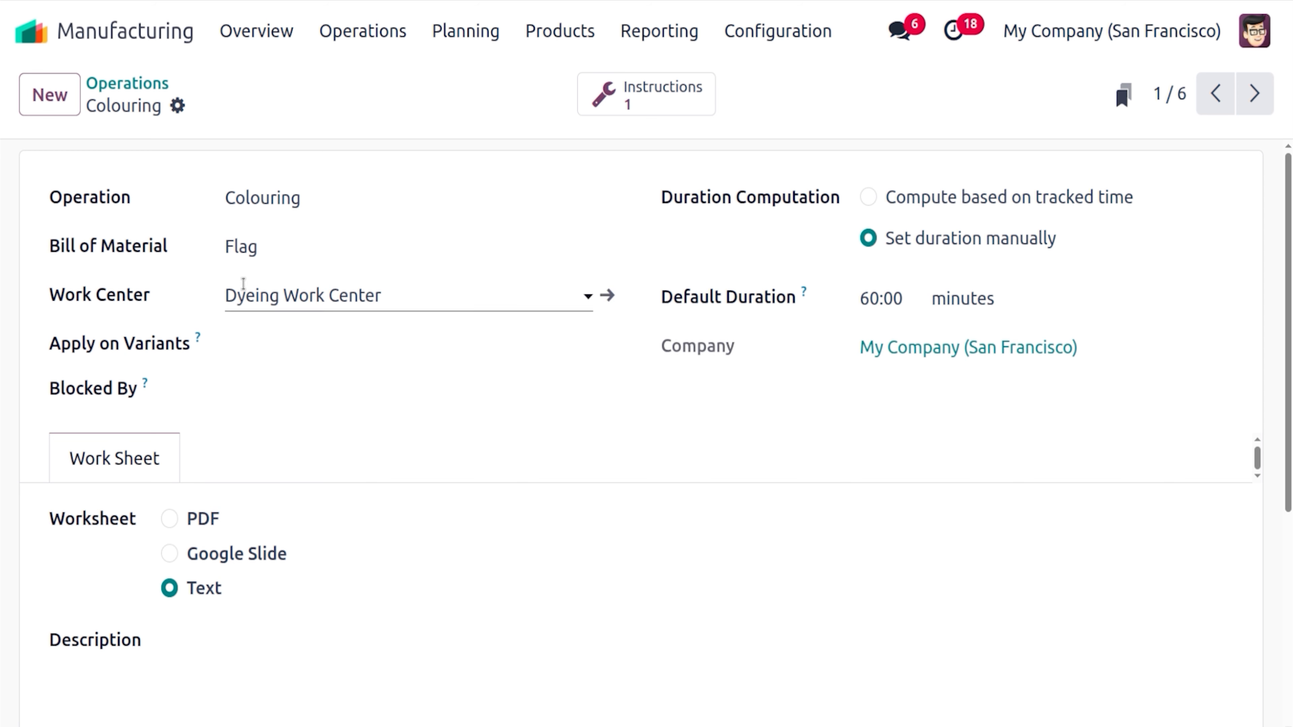
pyautogui.click(156, 86)
pyautogui.click(232, 285)
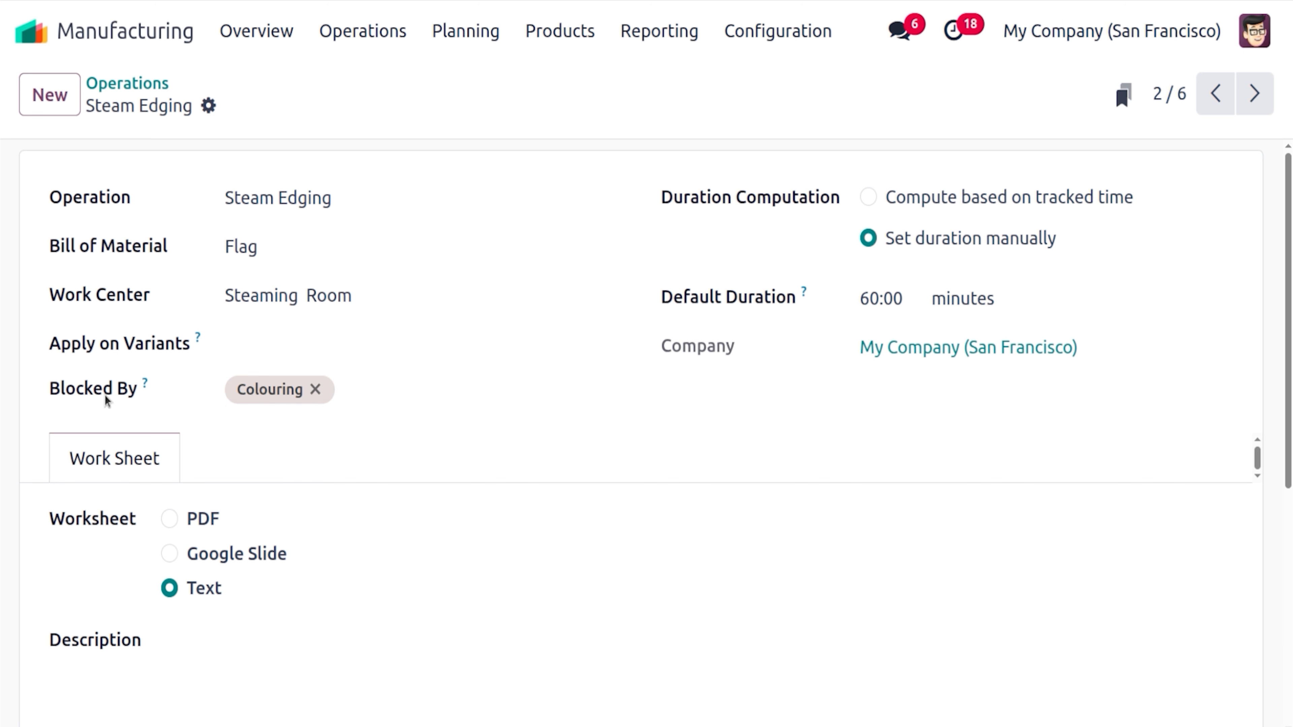
pyautogui.click(136, 84)
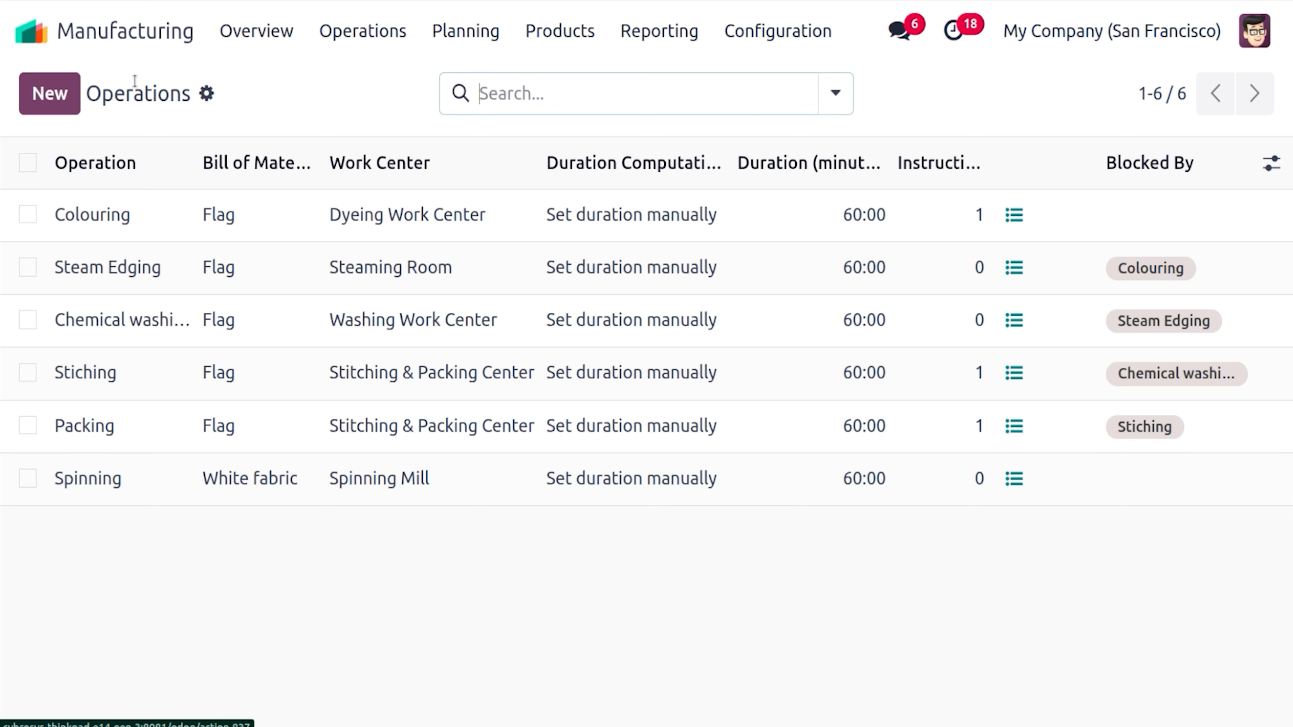
pyautogui.click(219, 325)
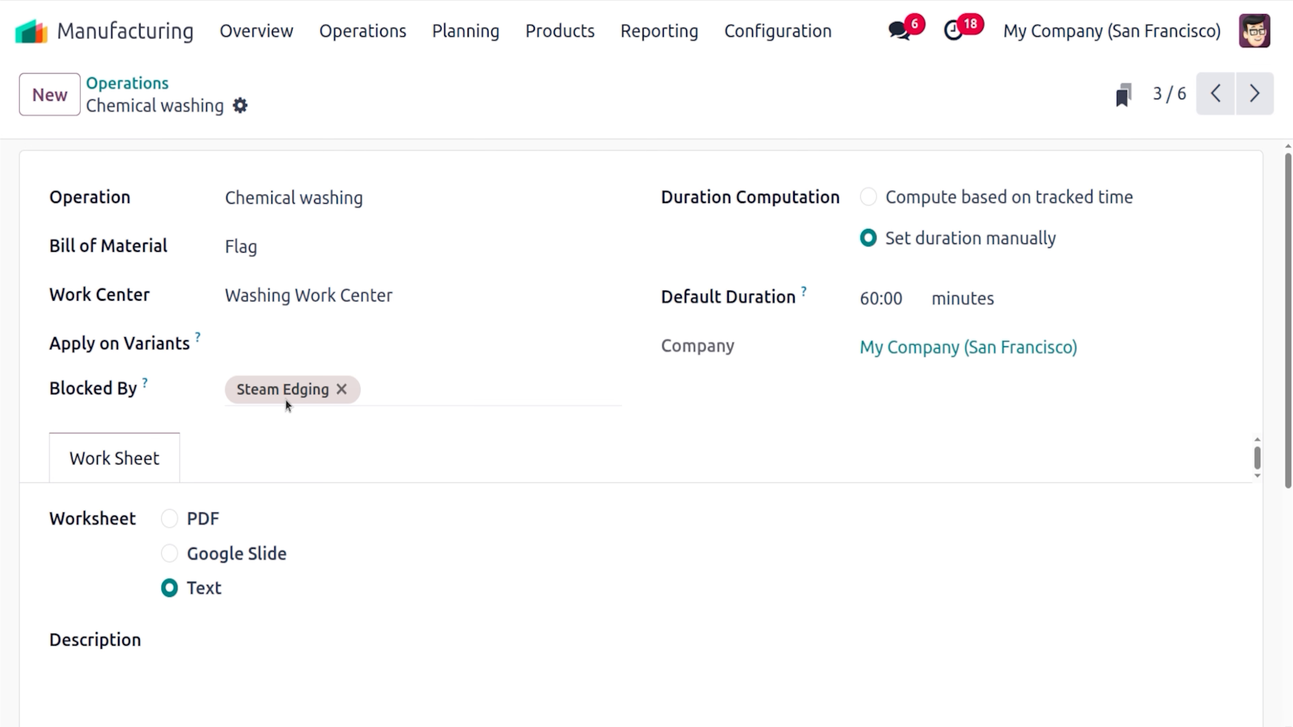
pyautogui.click(155, 84)
pyautogui.click(254, 395)
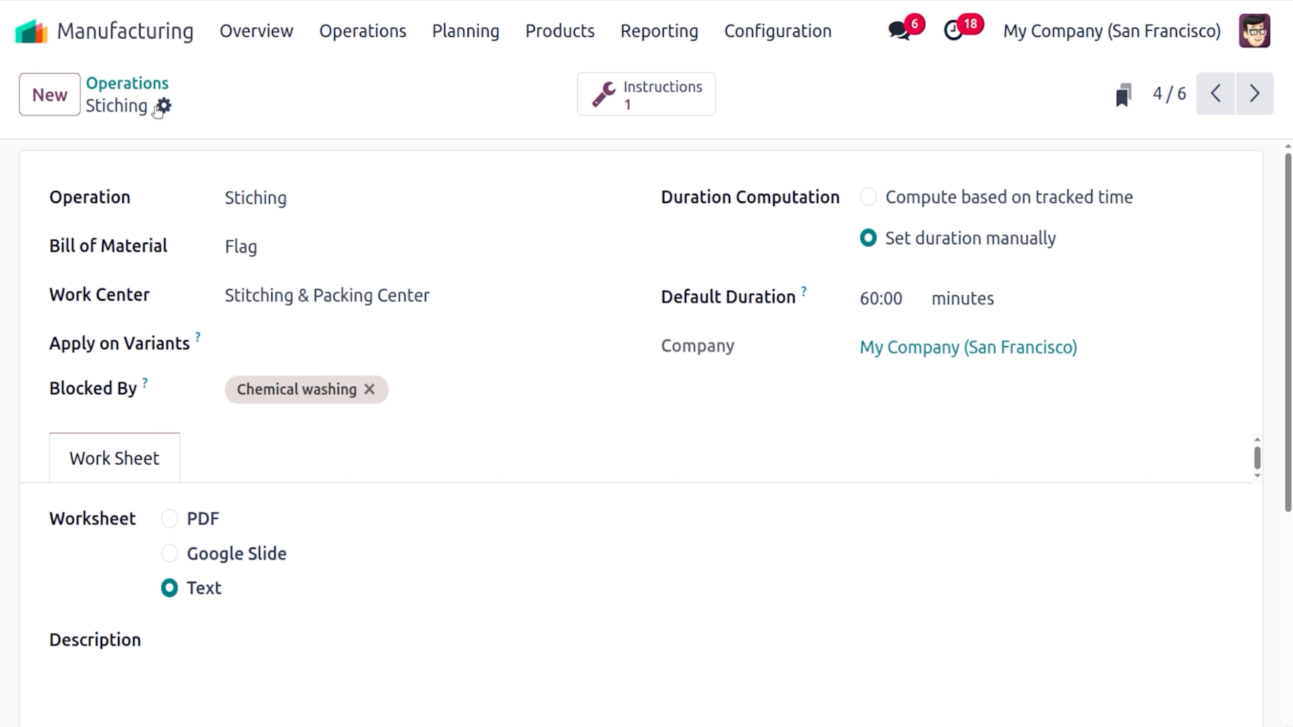
pyautogui.click(153, 84)
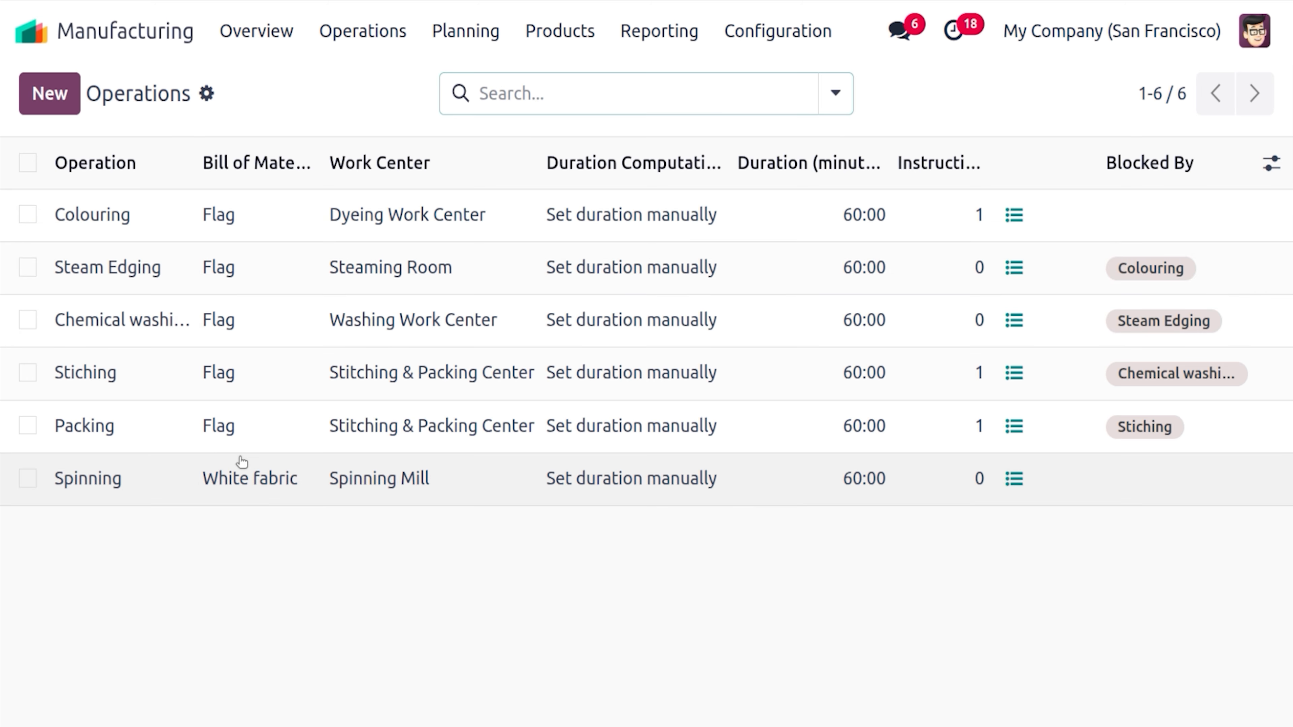
pyautogui.click(241, 448)
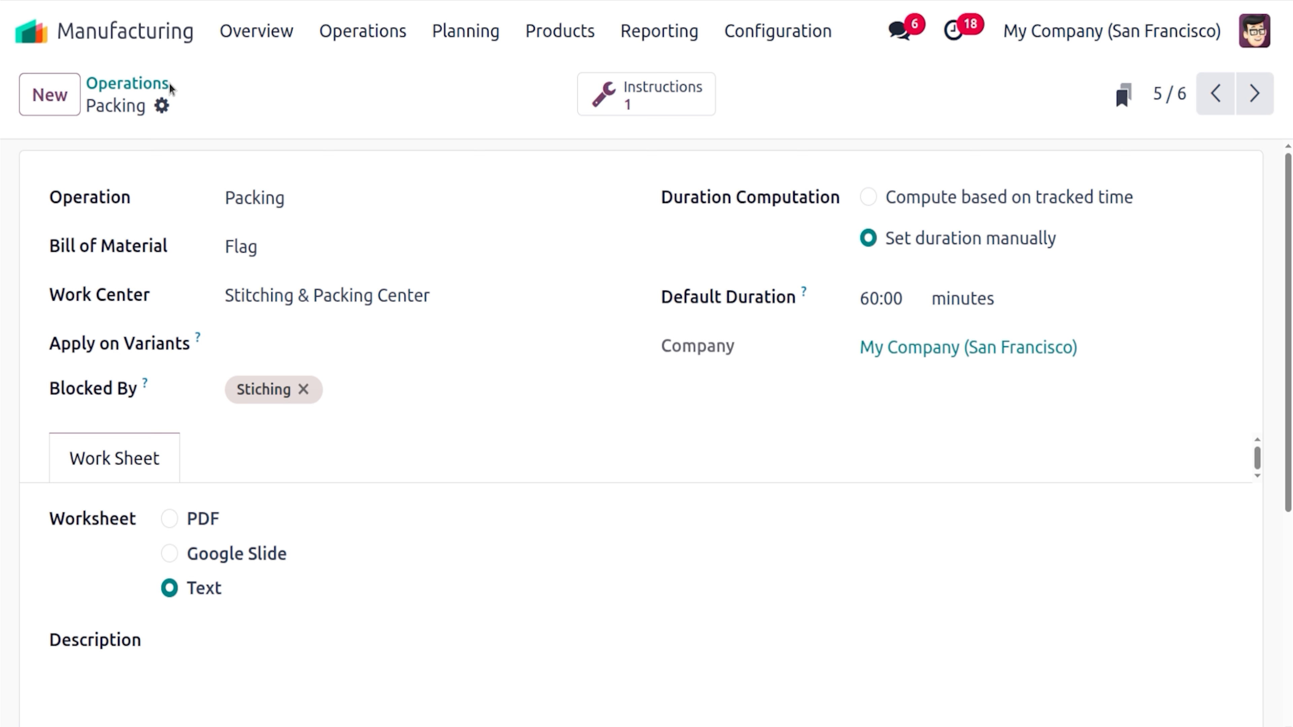
pyautogui.click(143, 84)
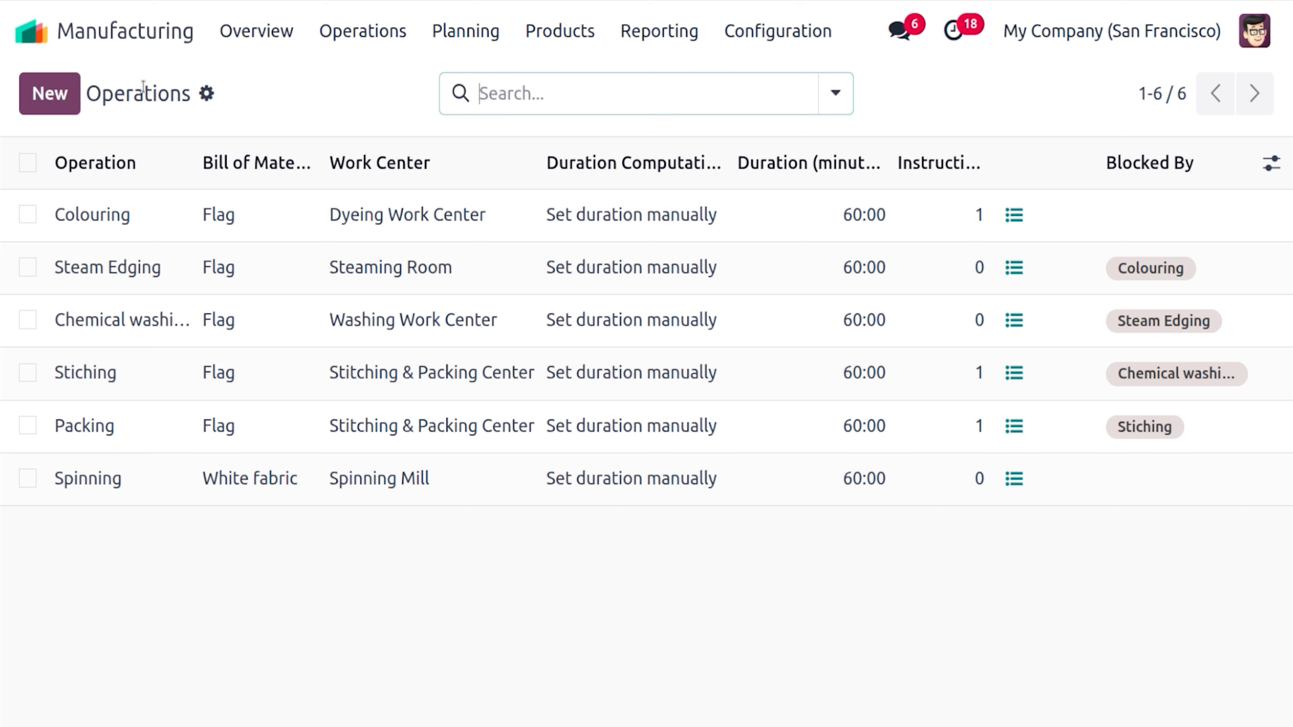
# Open the Flag bill of materials from Products > Bills of Materials
pyautogui.click(551, 34)
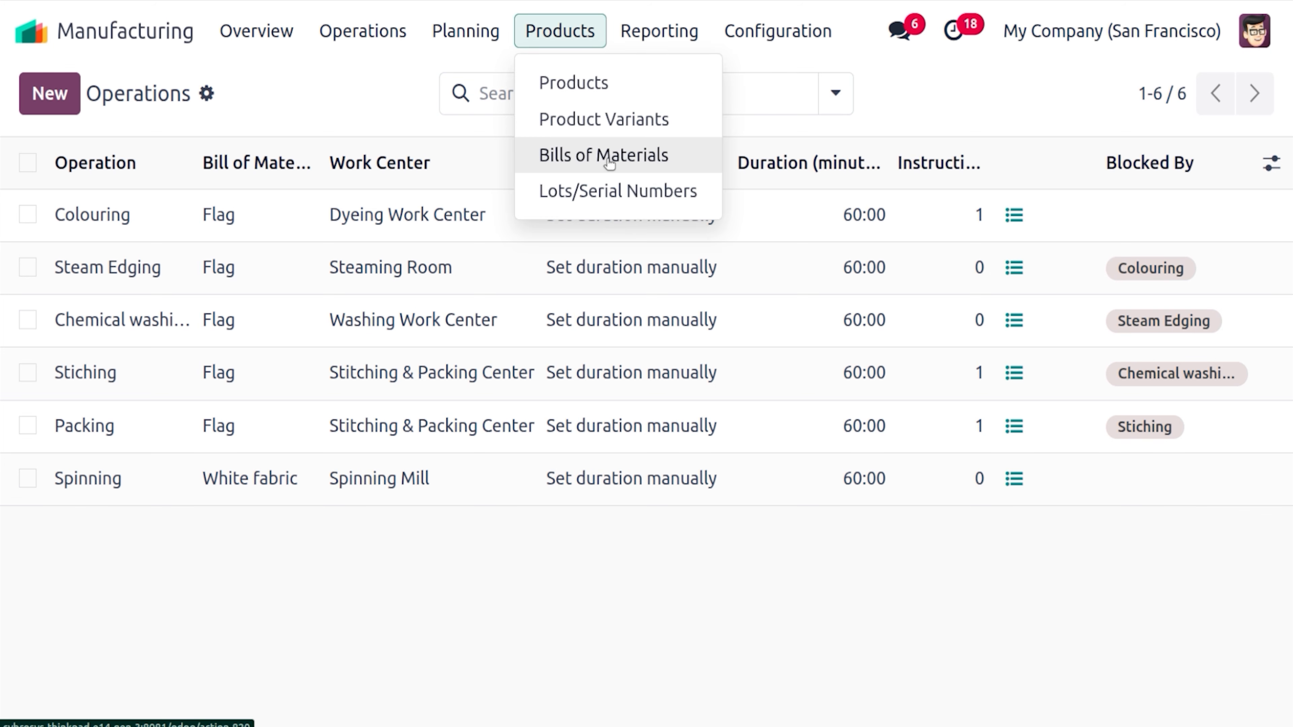
pyautogui.click(609, 162)
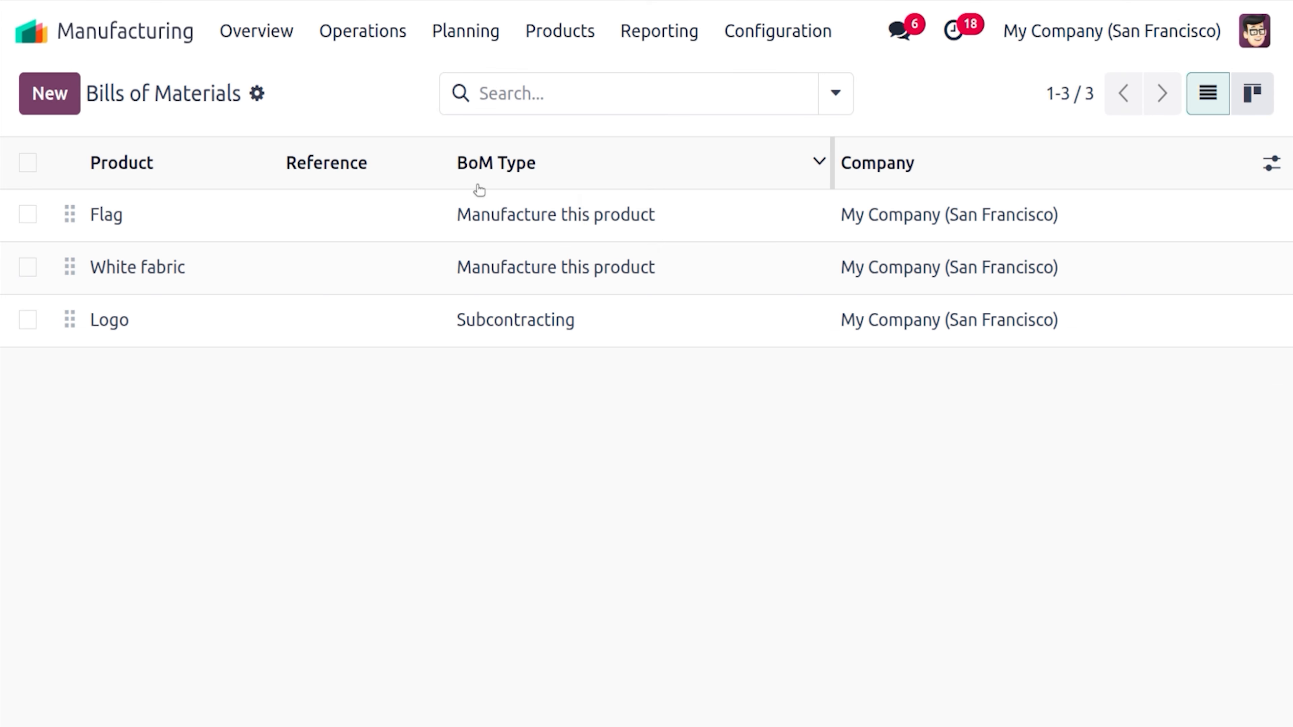
pyautogui.click(313, 237)
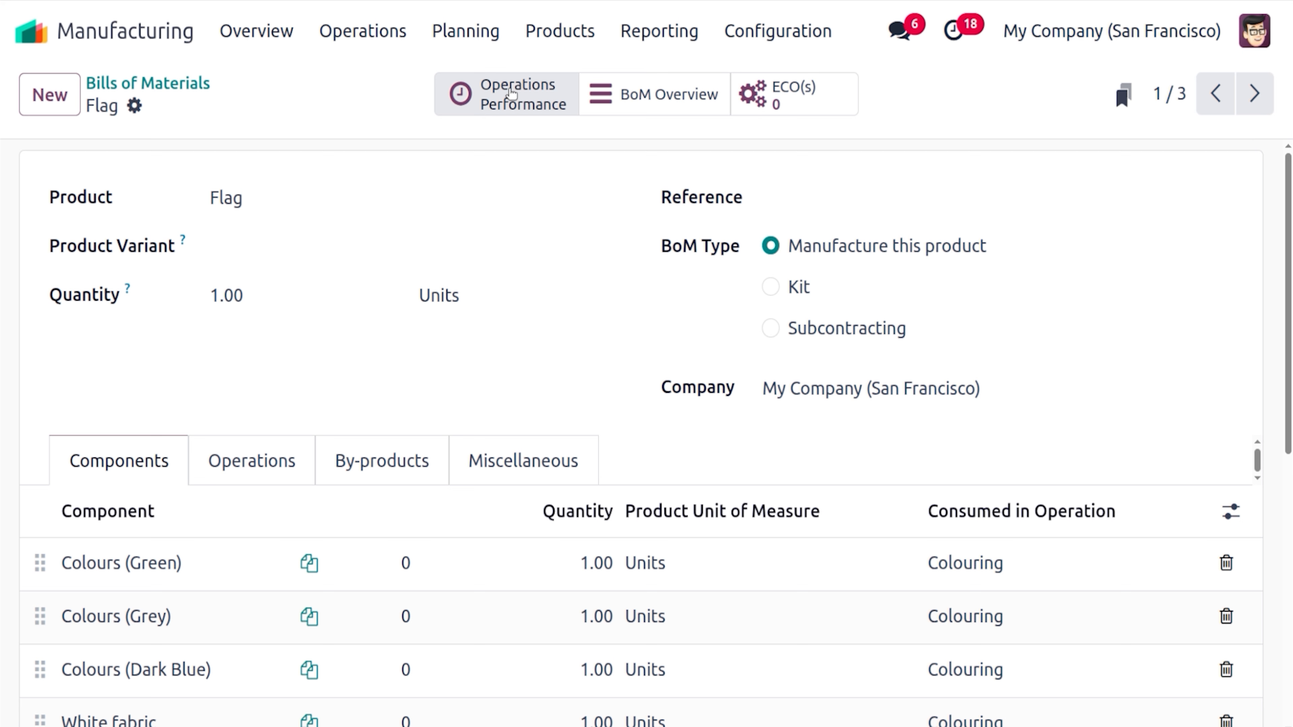
# Open the Flag BoM Overview and check its quantity: BoM cost $1,249.50, operations $600.00
pyautogui.click(662, 97)
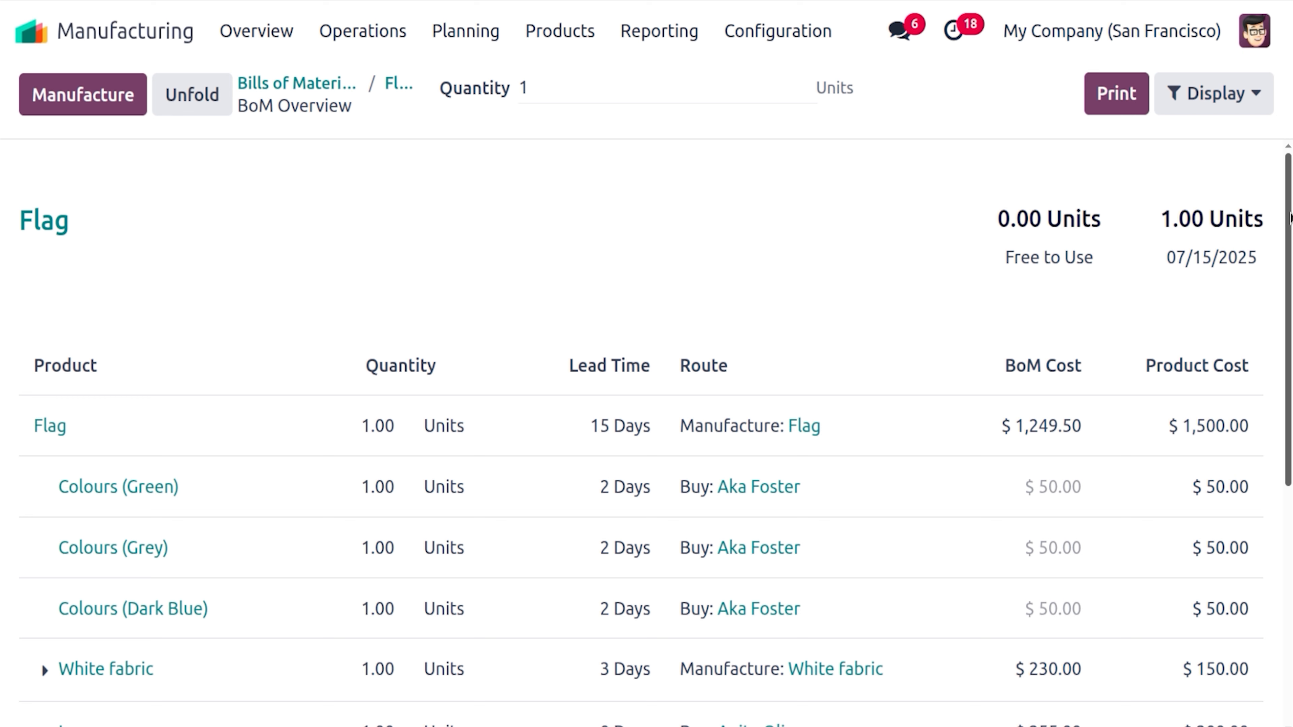
pyautogui.moveTo(1291, 218); pyautogui.dragTo(1291, 221)
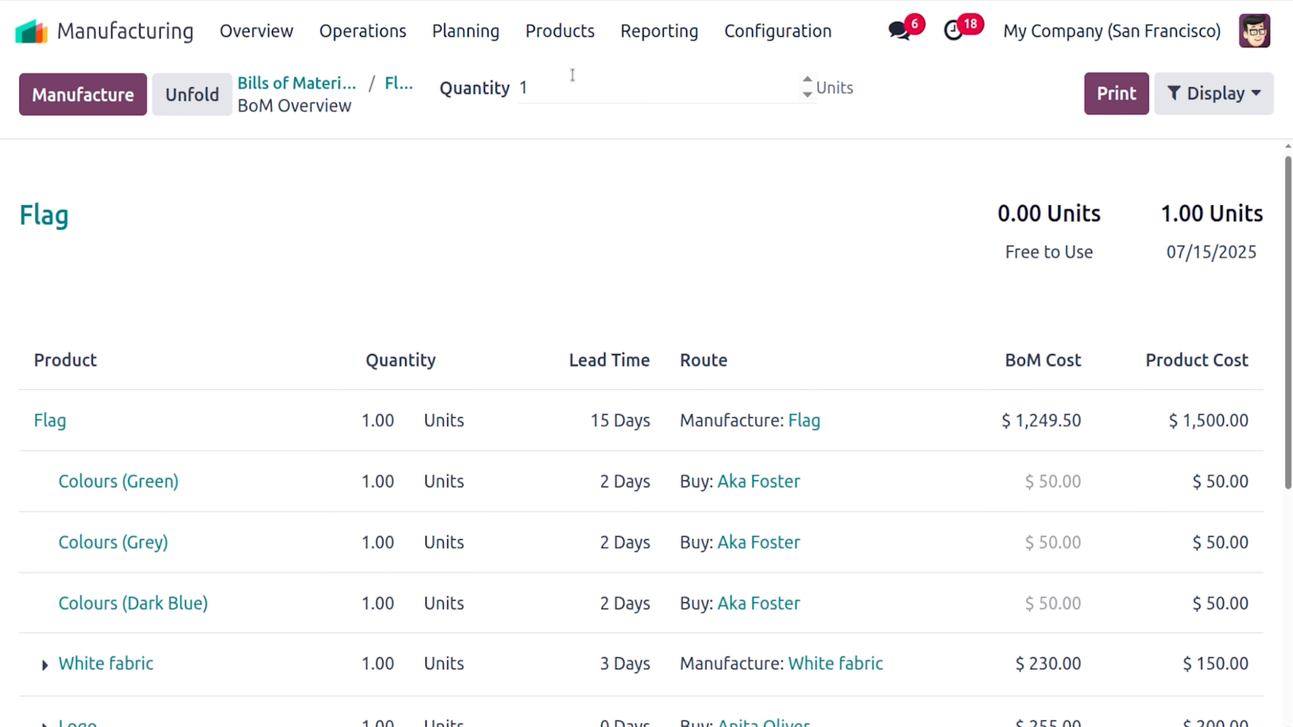
pyautogui.click(537, 91)
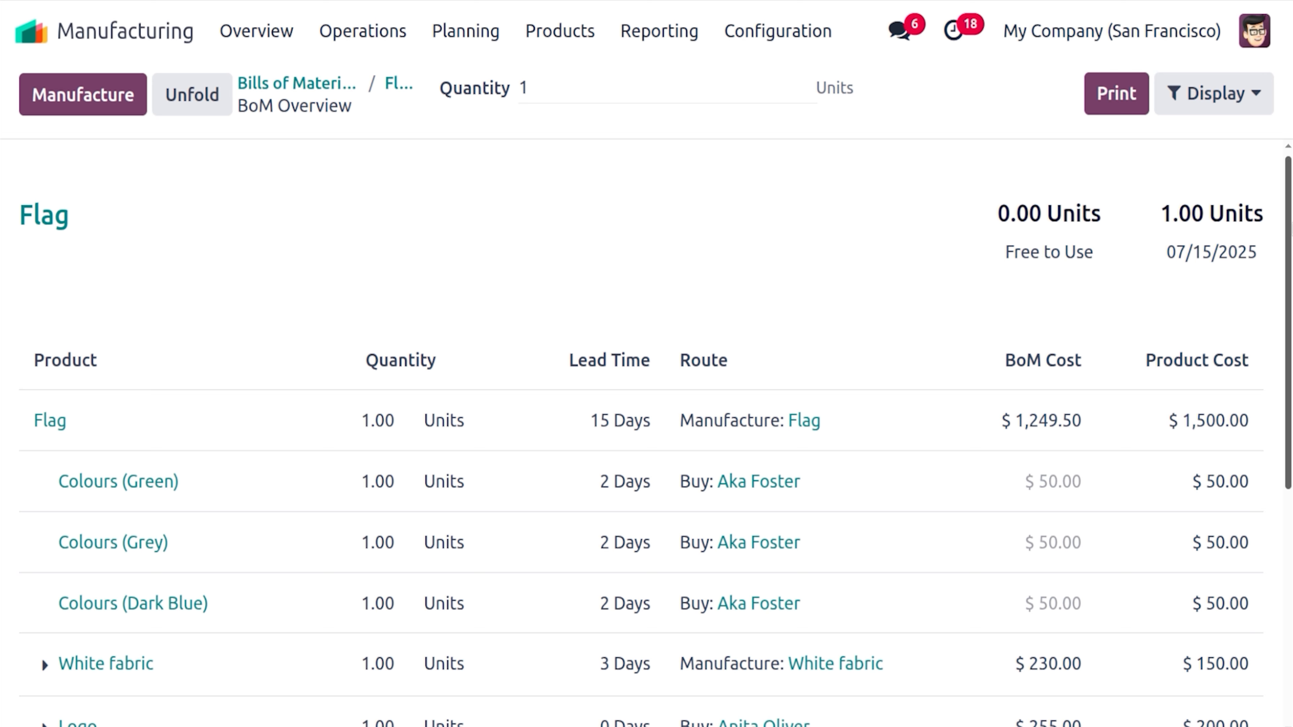
pyautogui.scroll(-3, 646, 433)
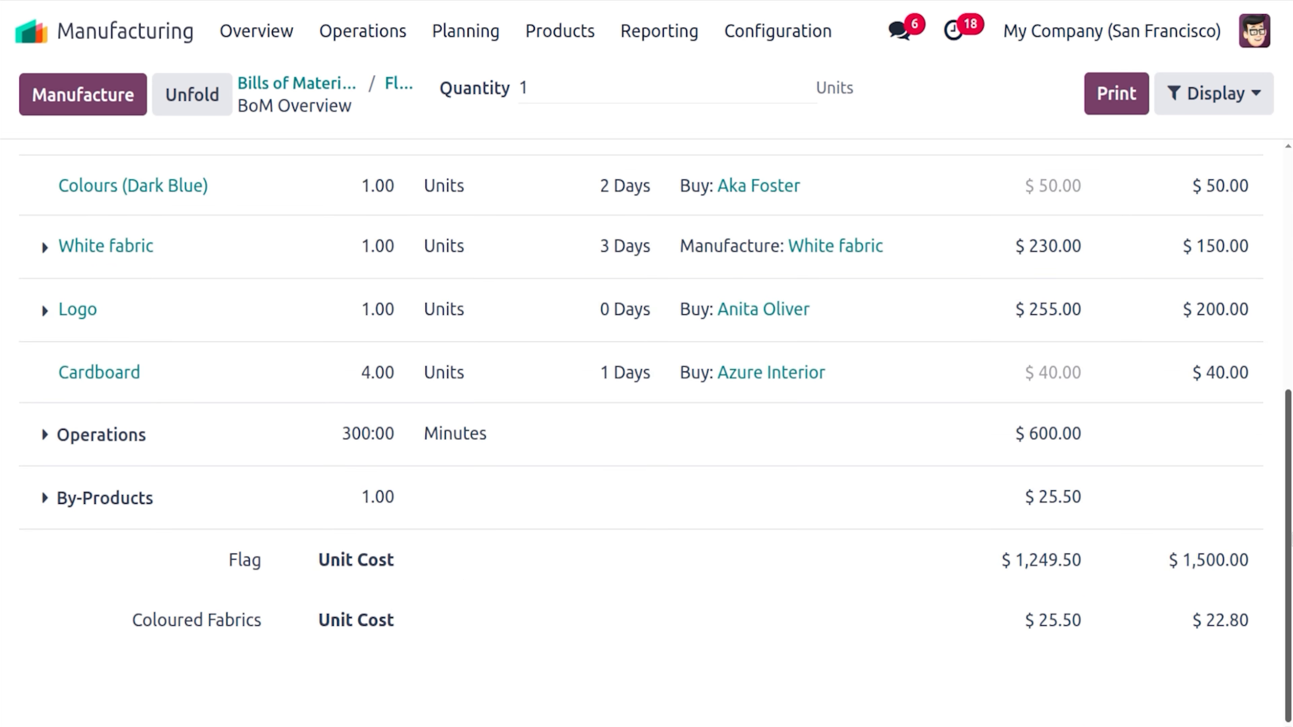
pyautogui.scroll(10, 1282, 168)
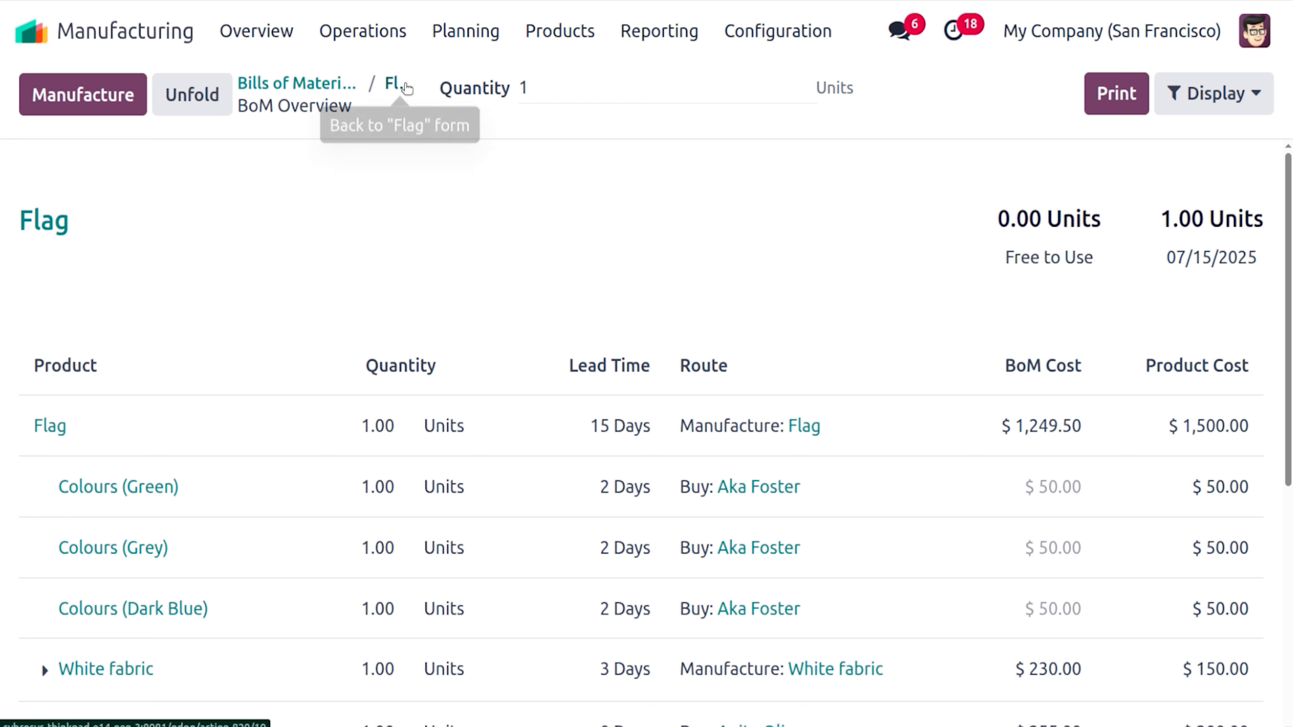
# Check the Flag BoM's miscellaneous settings, then reopen its BoM Overview showing a 15-day lead time
pyautogui.click(402, 86)
pyautogui.click(510, 481)
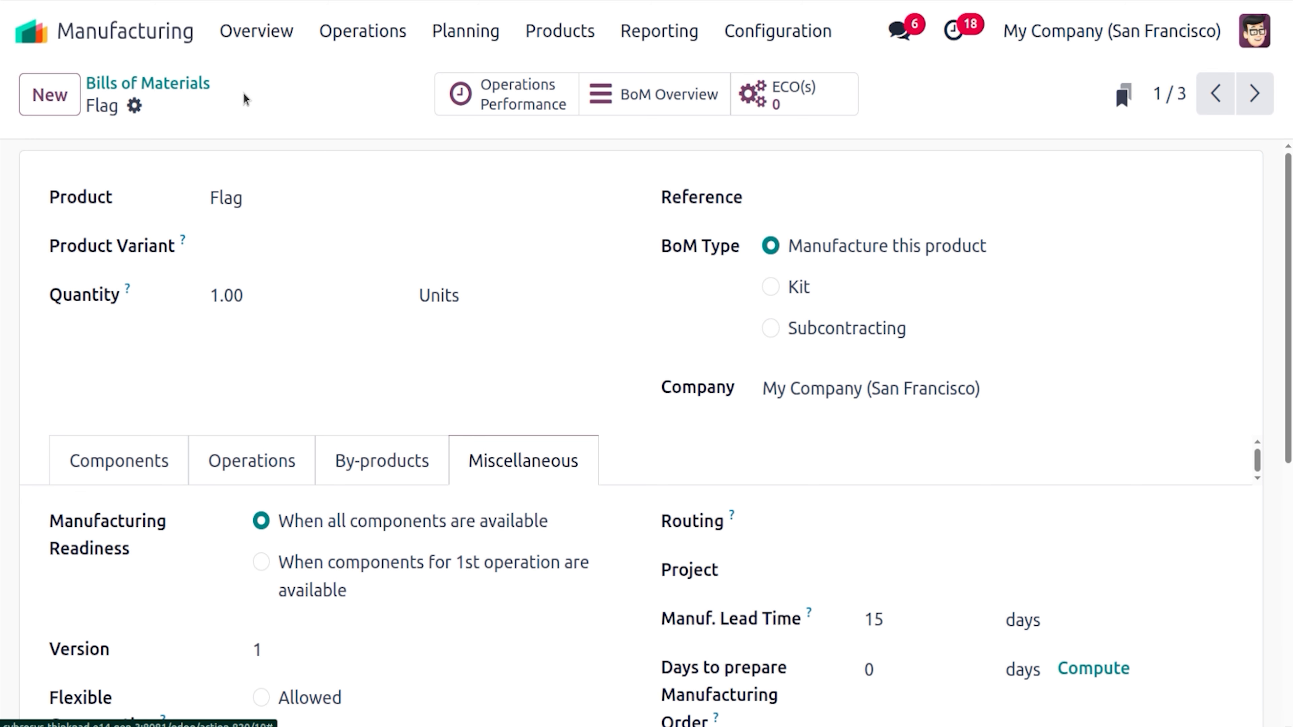
pyautogui.click(657, 95)
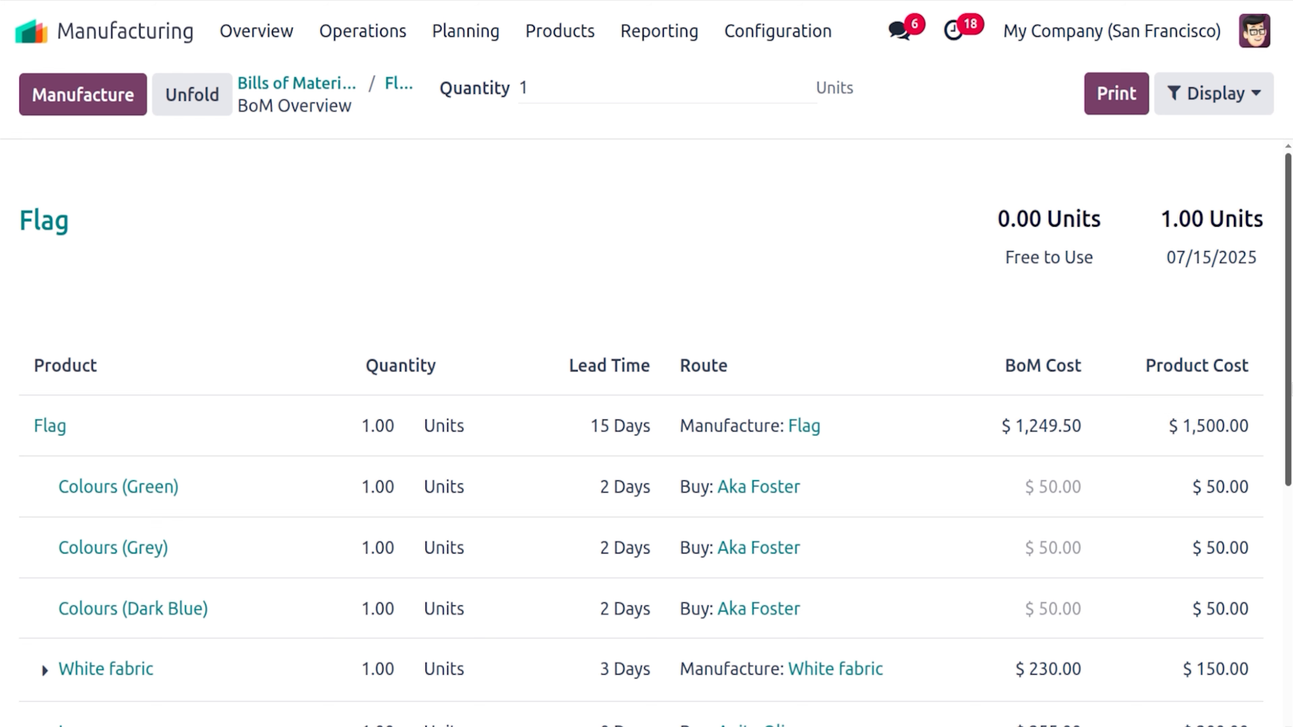
pyautogui.scroll(-2, 1218, 304)
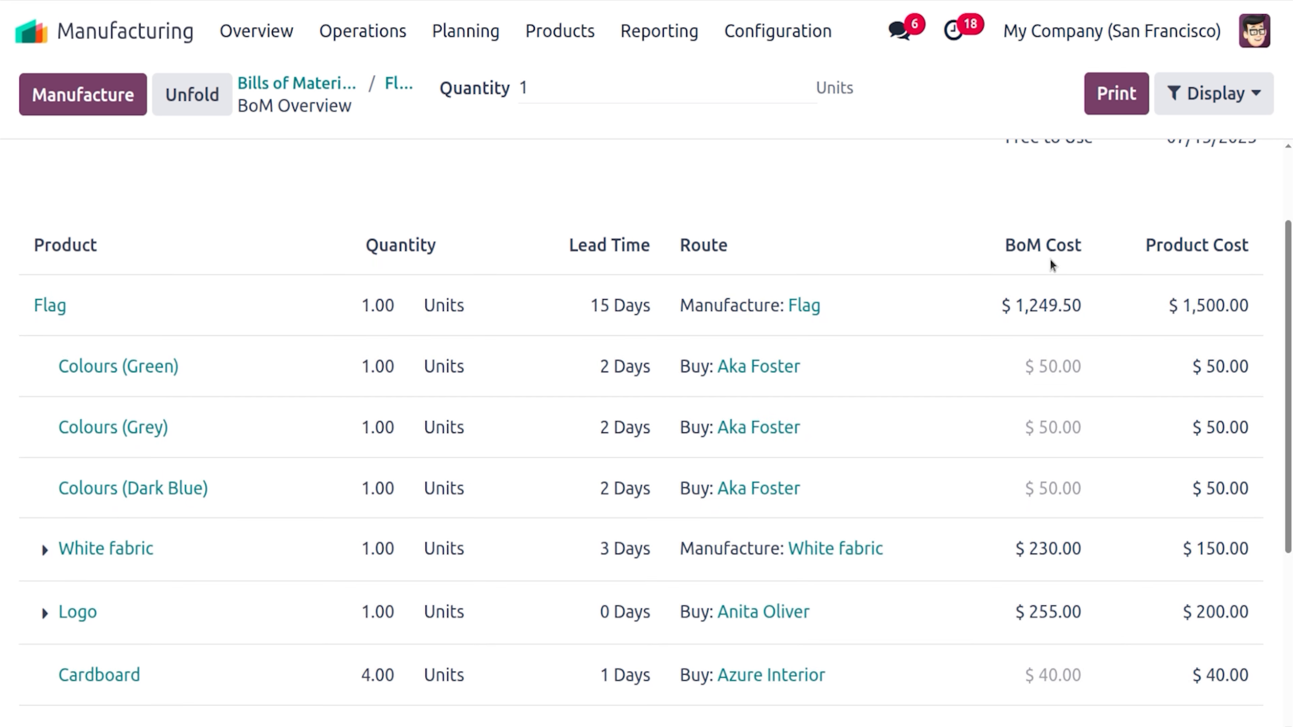
pyautogui.moveTo(1054, 253)
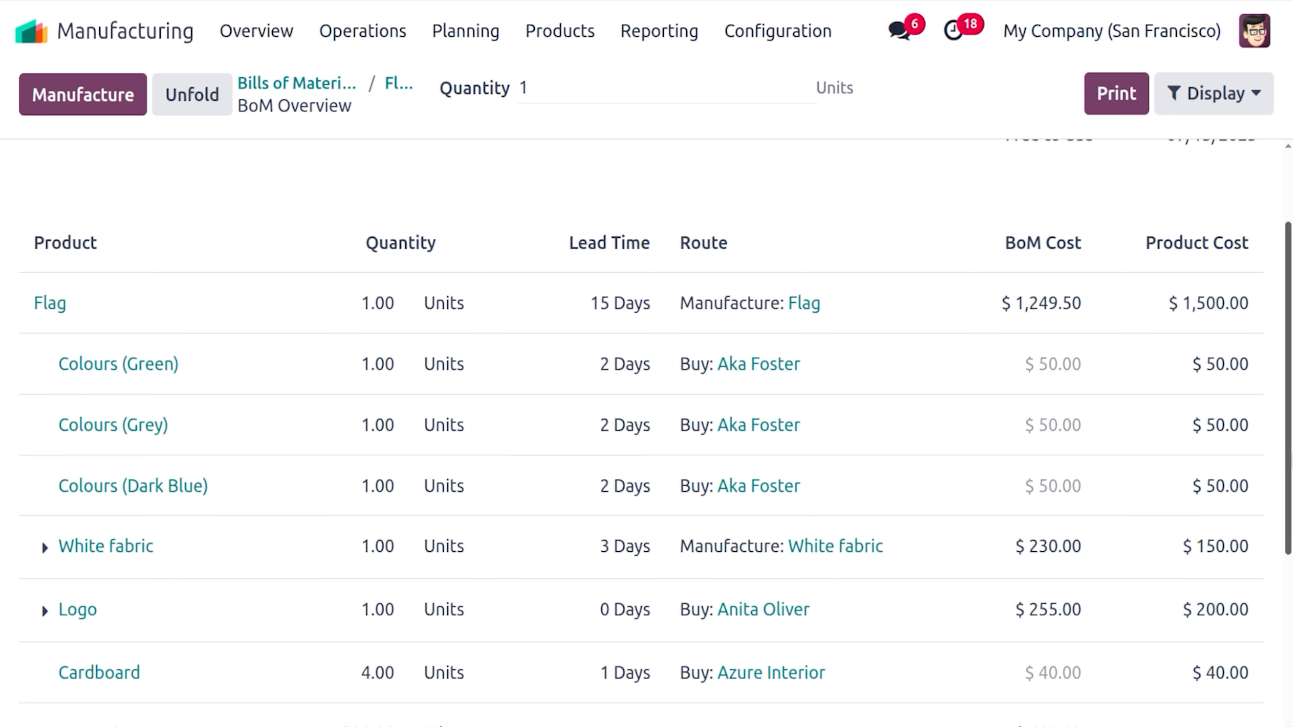
pyautogui.scroll(-4, 1288, 388)
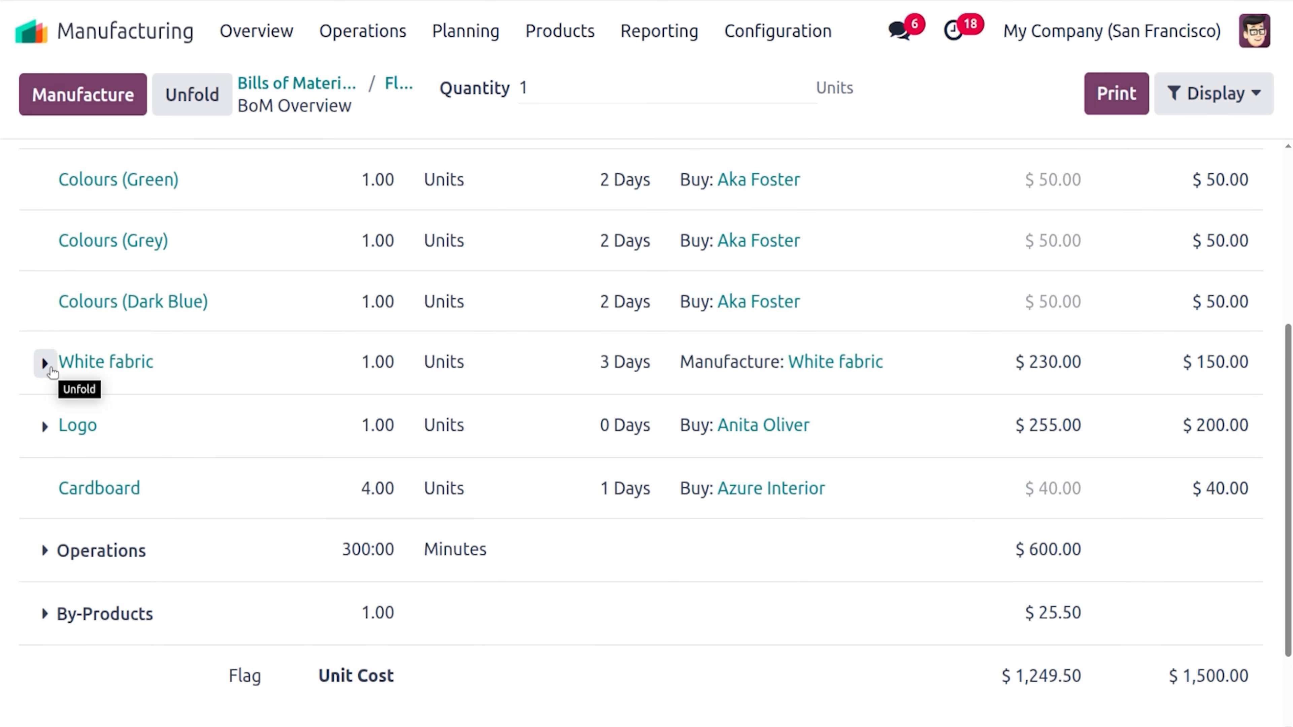
# Unfold White fabric to show Polyester Fiber at $80.00 and Spinning at $150.00
pyautogui.click(51, 371)
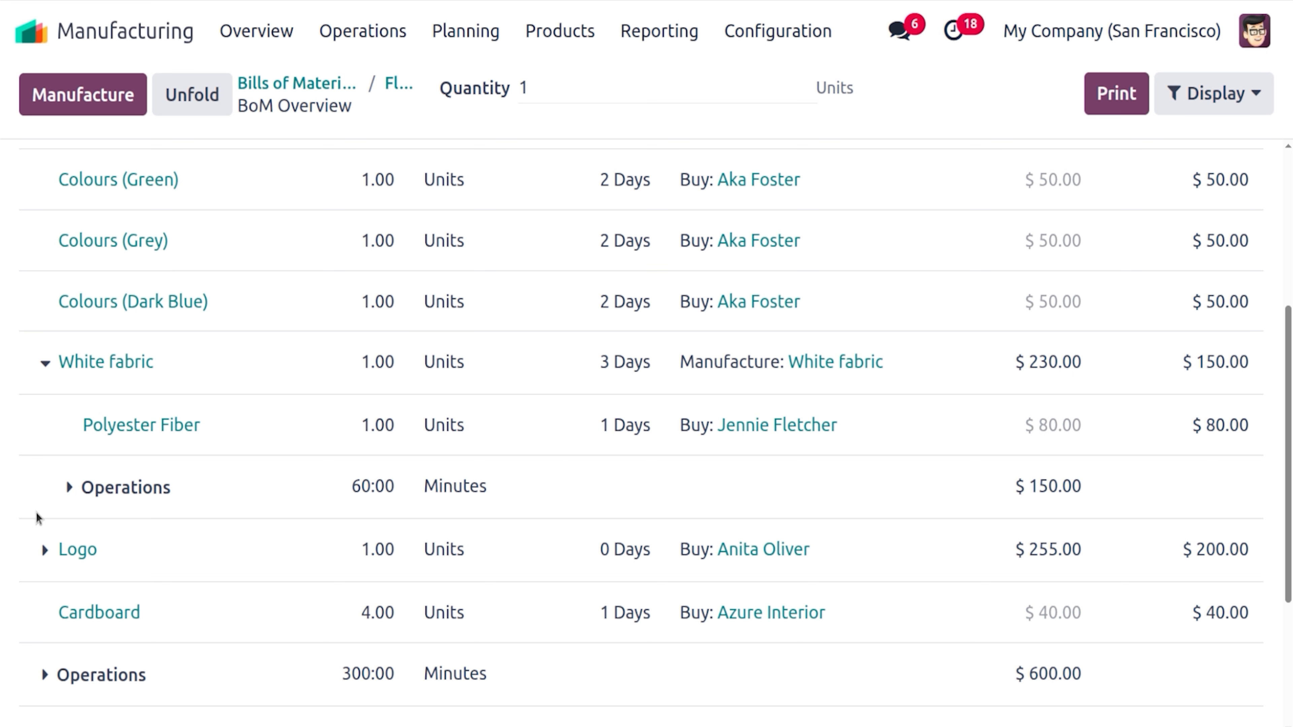
pyautogui.click(66, 488)
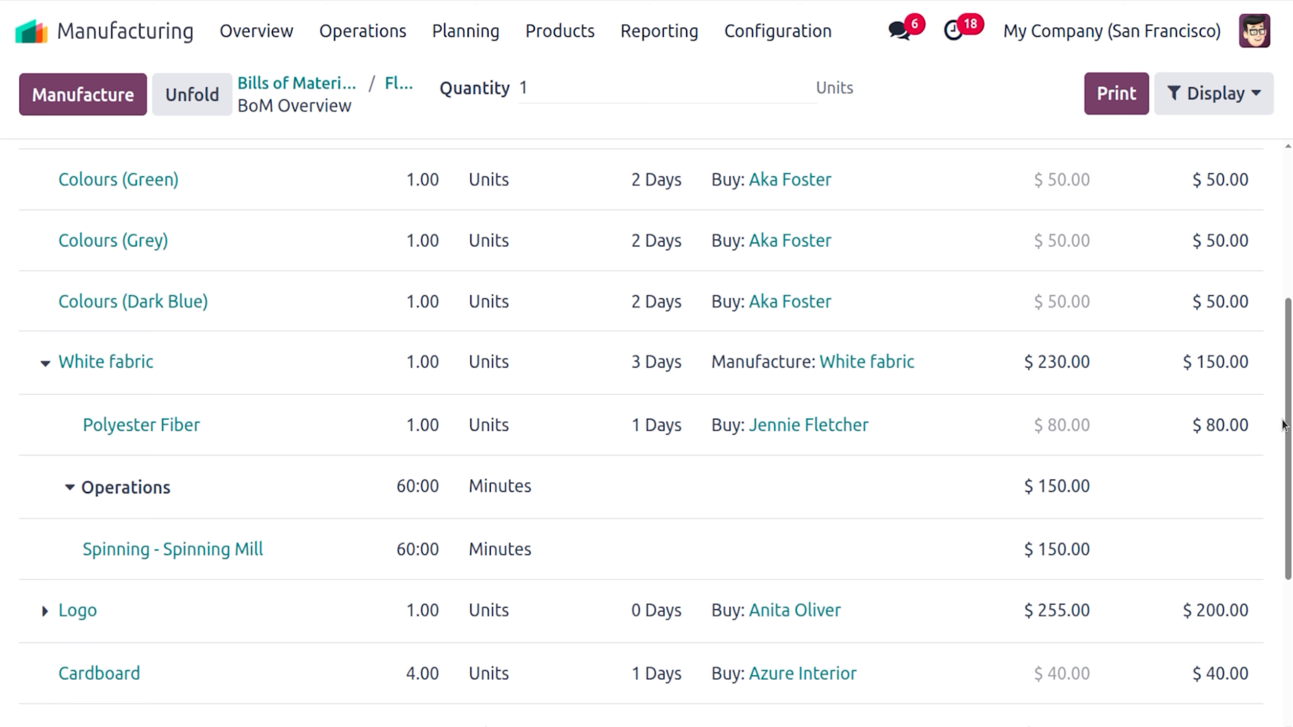
pyautogui.scroll(-2, 813, 603)
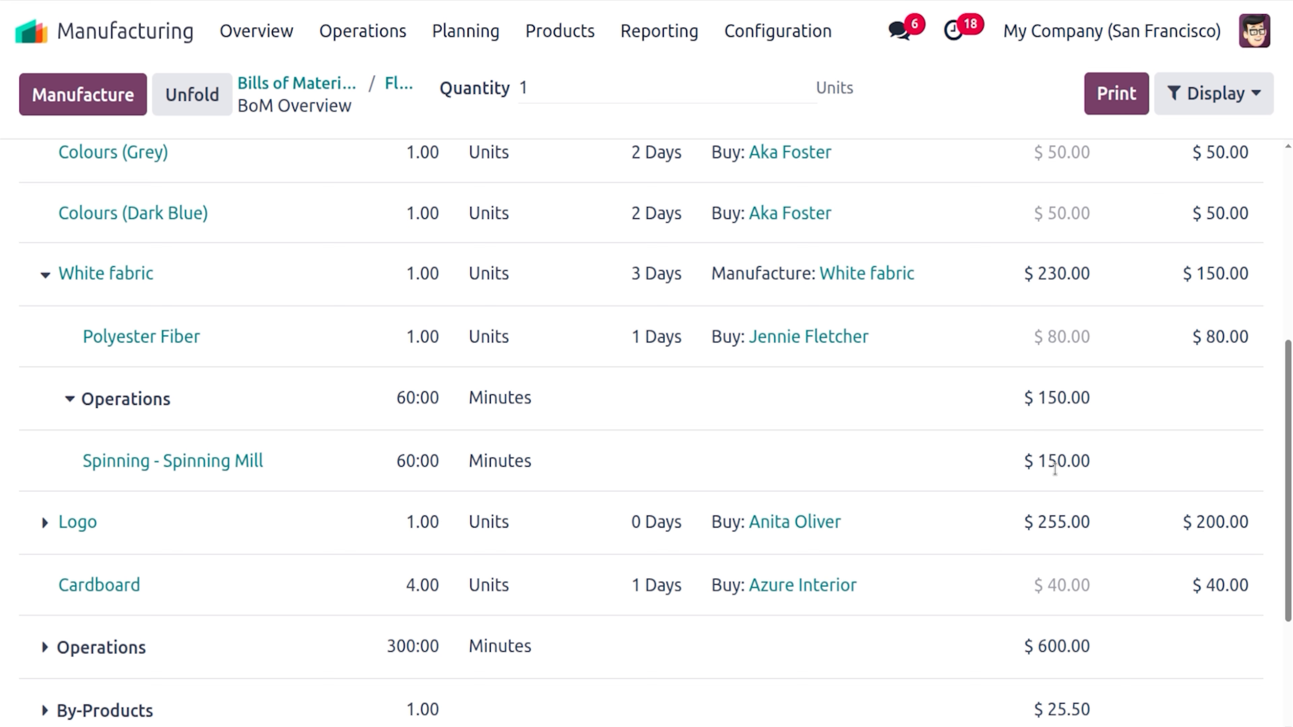
# Check in Calculator that 80+150 equals 230, matching White fabric's $230.00 BoM cost
pyautogui.click(0, 325)
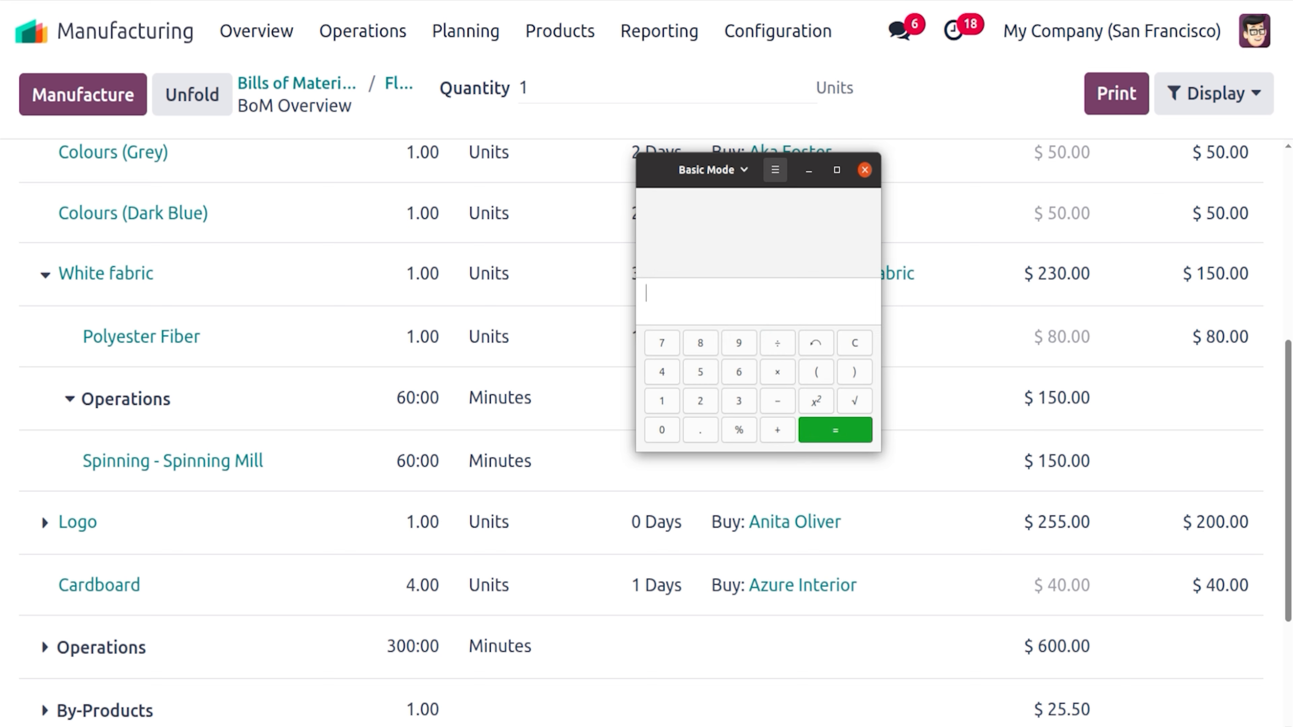
pyautogui.moveTo(674, 170); pyautogui.dragTo(573, 405)
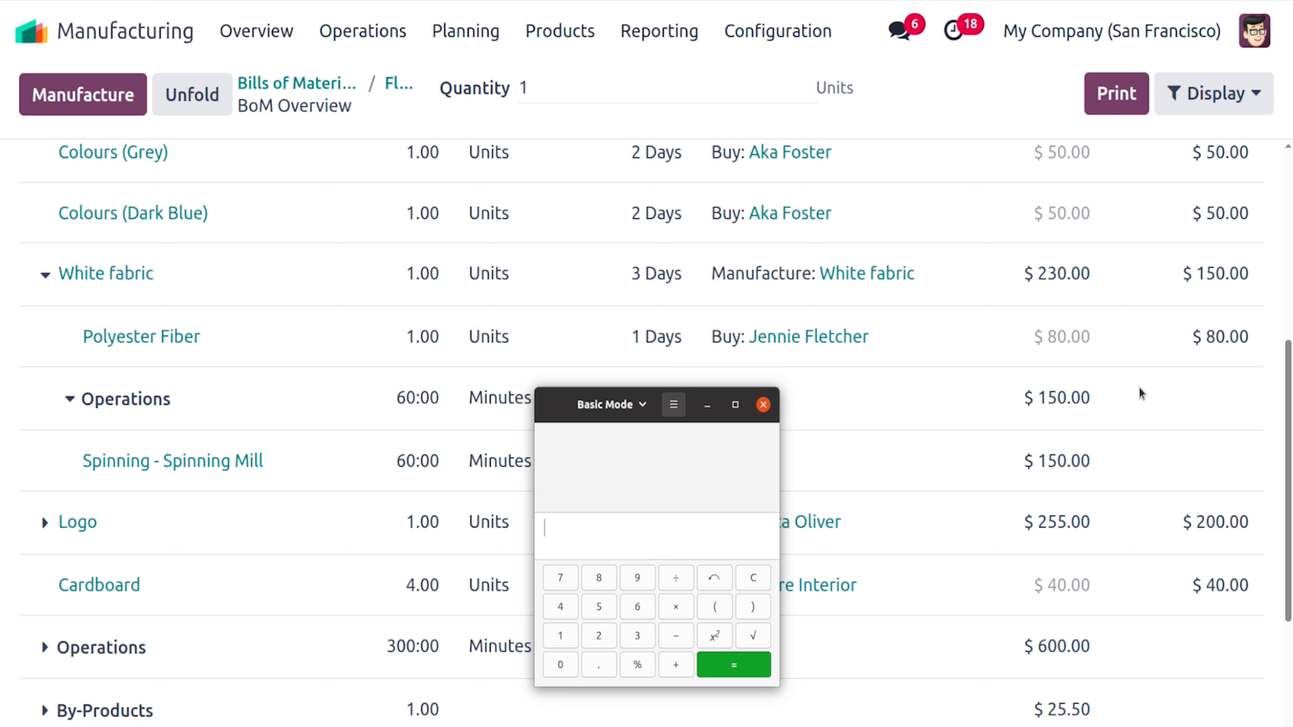
pyautogui.write('80+')
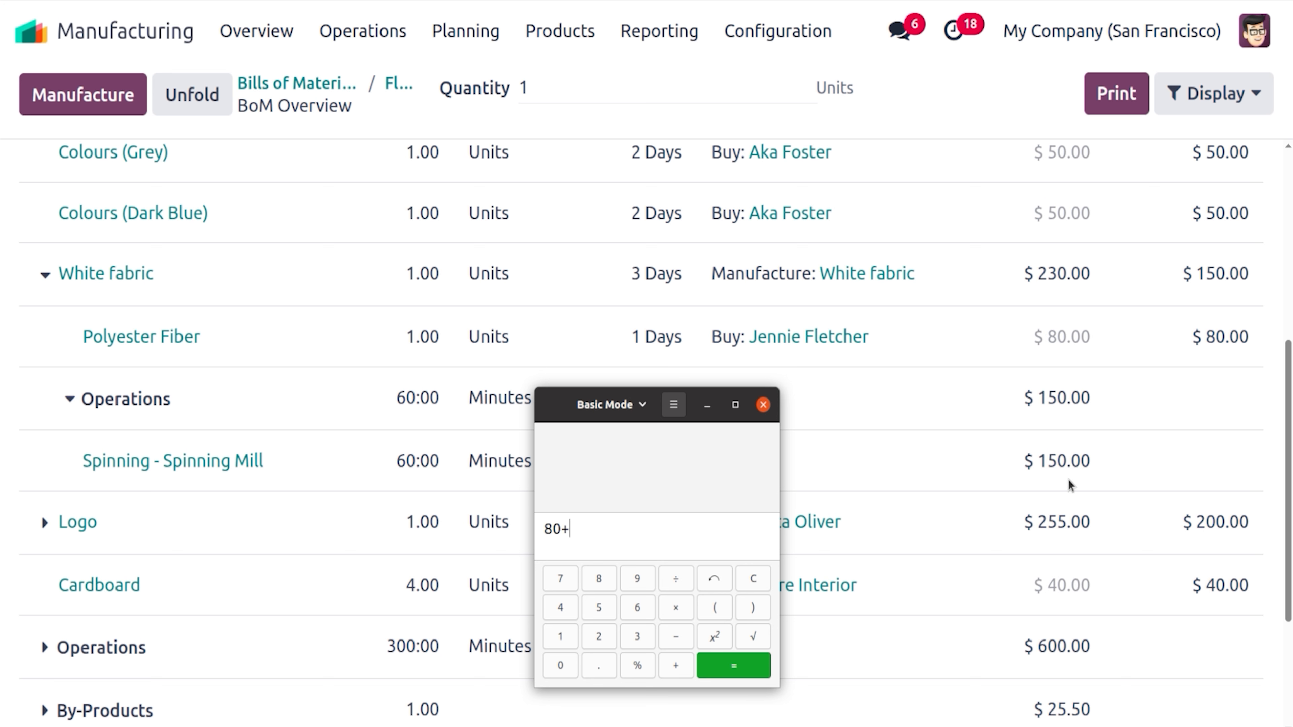
pyautogui.write('150')
pyautogui.press('Return')
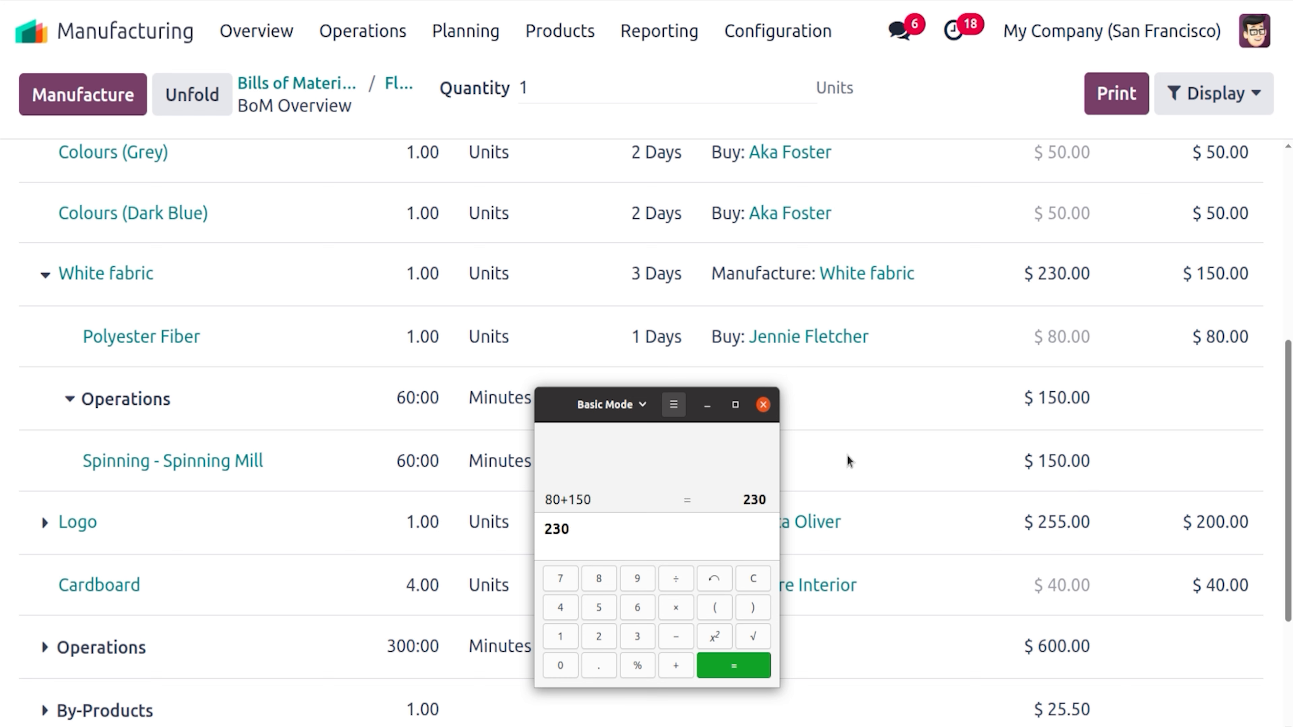
pyautogui.click(864, 448)
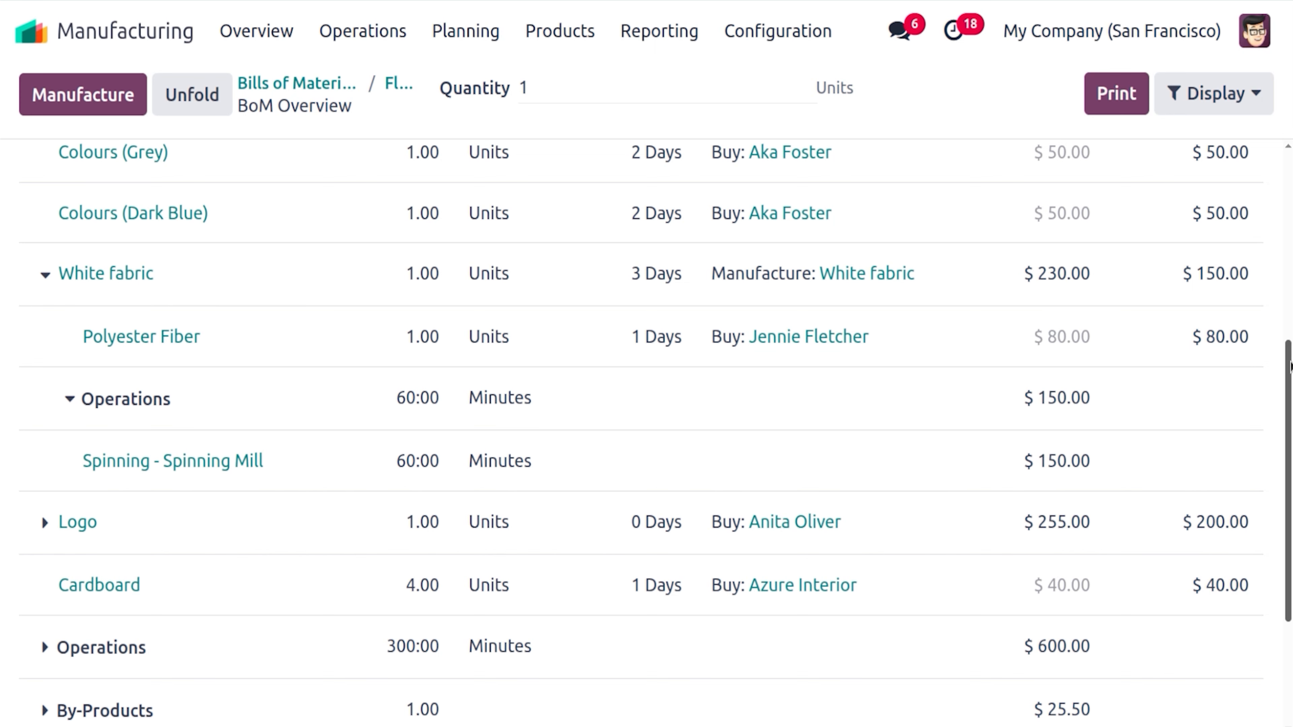
pyautogui.scroll(-2, 1291, 364)
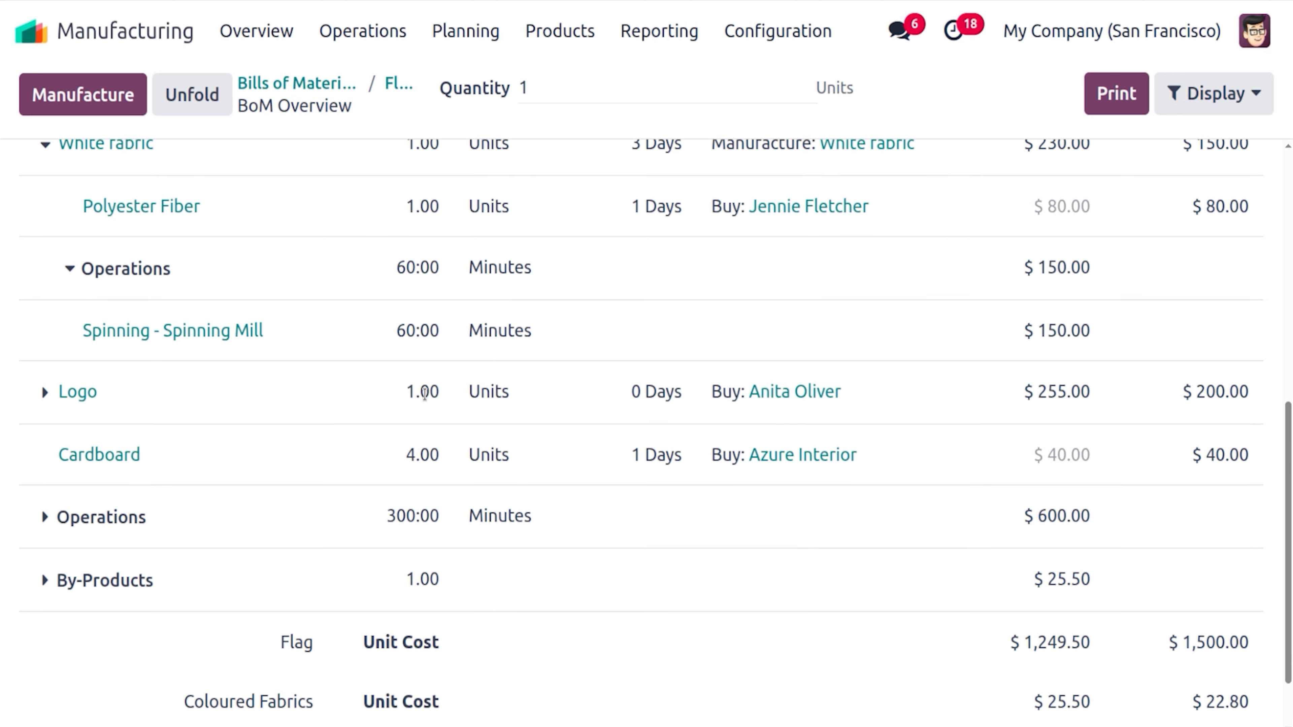
# Unfold Logo to reveal its $55.00 and two $50.00 components, and total 55+50+50 in Calculator
pyautogui.click(44, 393)
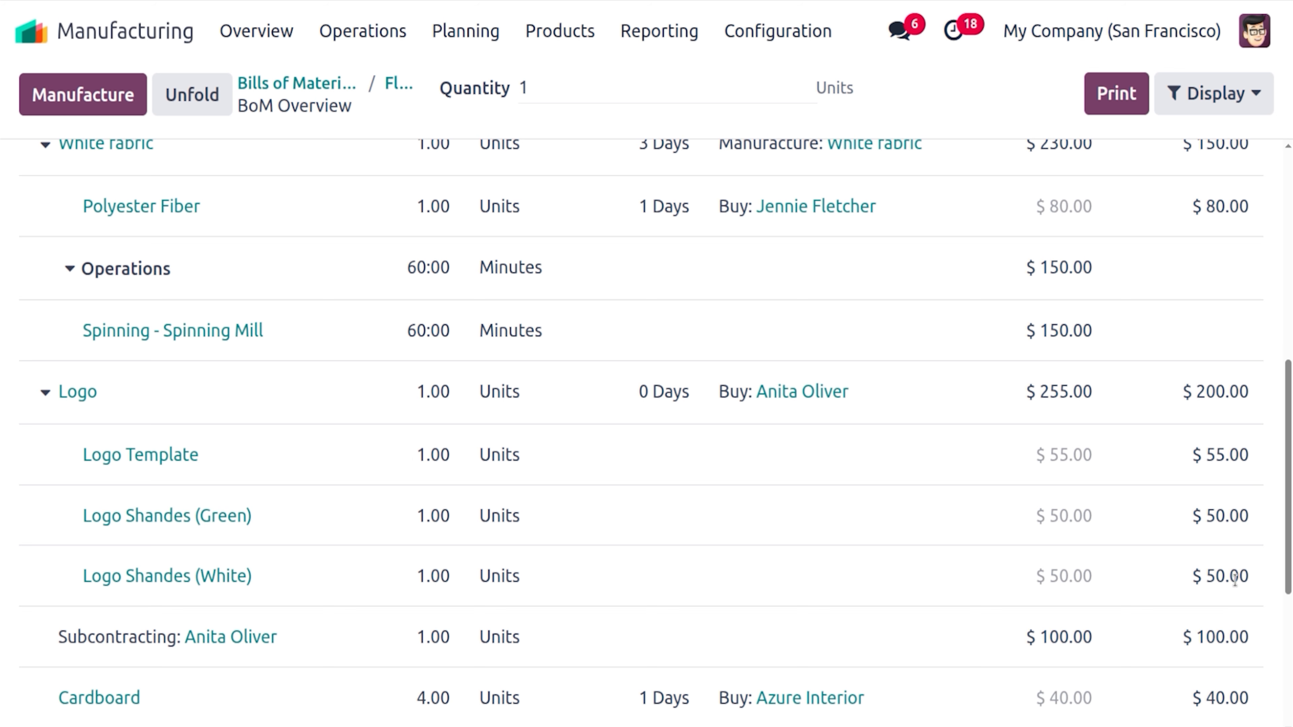
pyautogui.scroll(-1, 1290, 553)
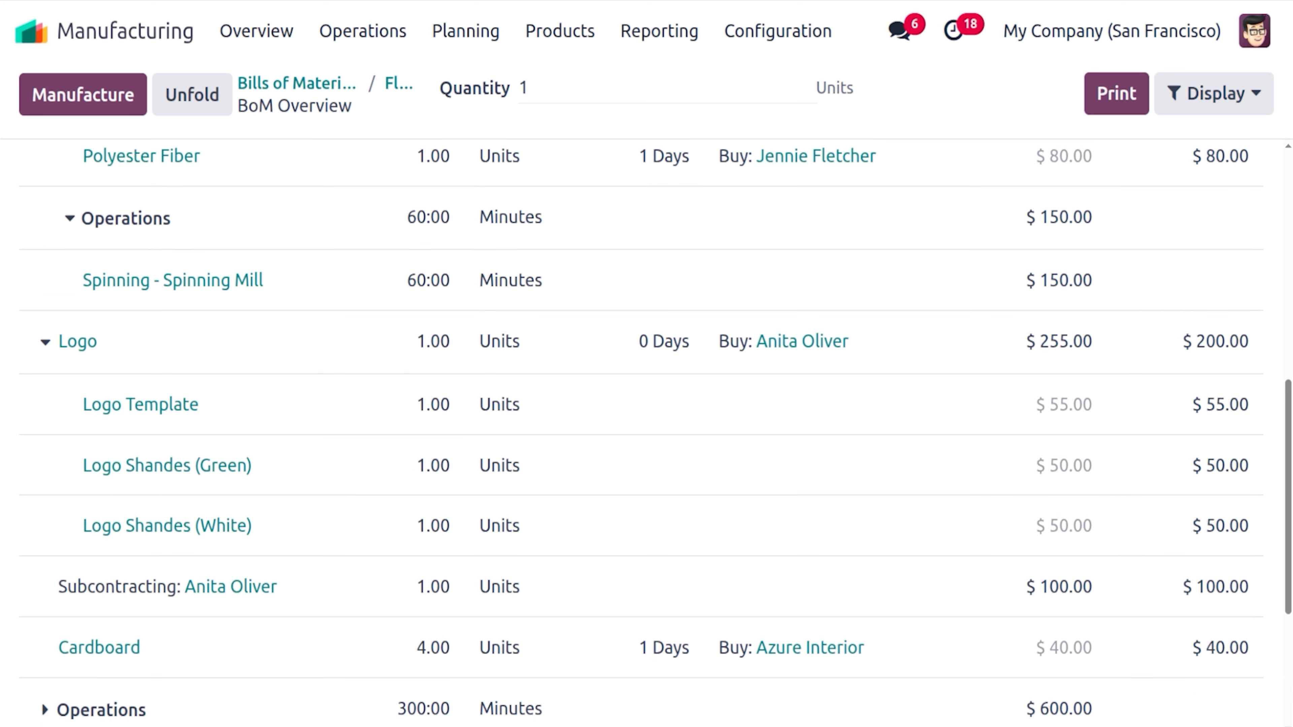
pyautogui.click(1, 323)
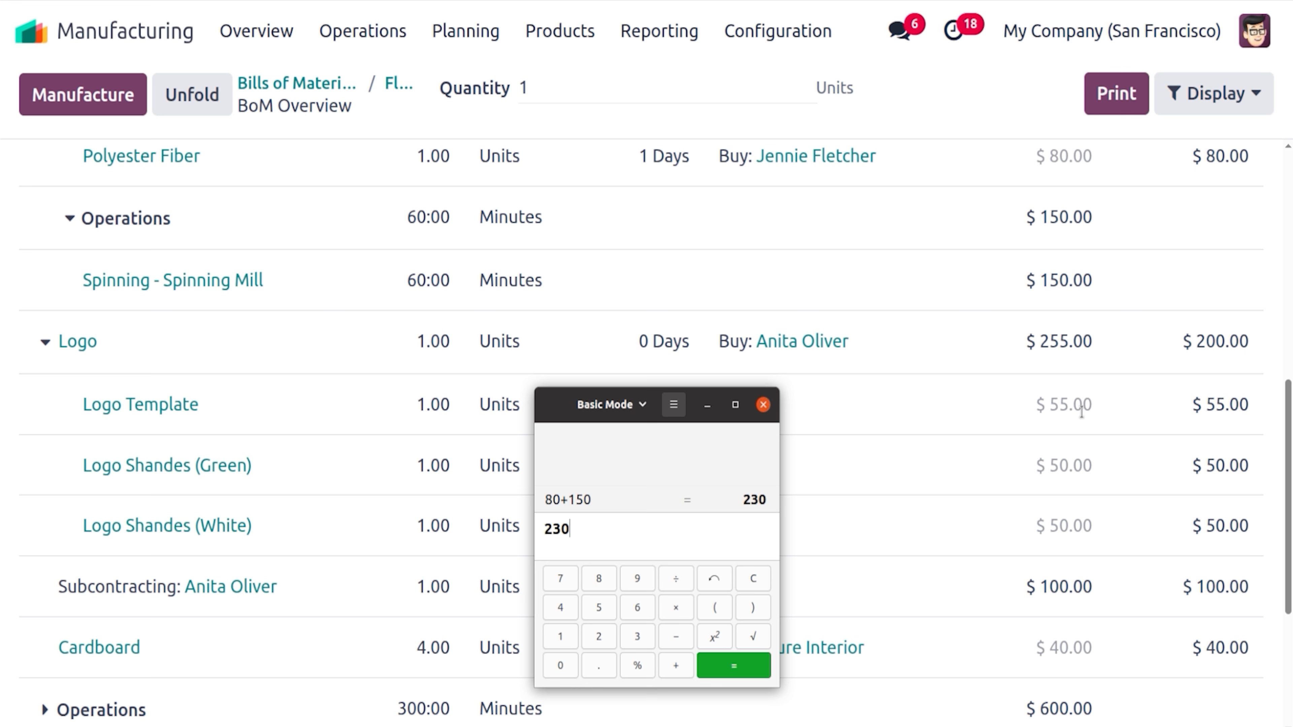
pyautogui.write('55+50+50')
pyautogui.press('Return')
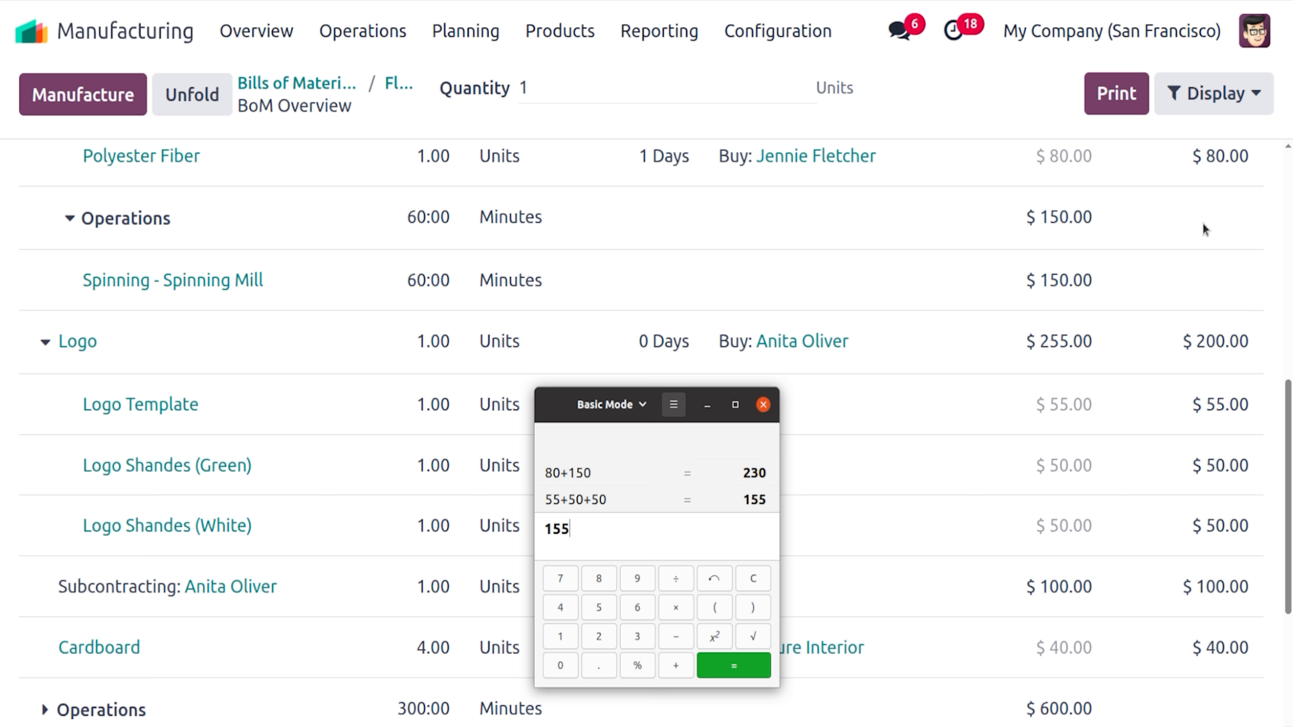
pyautogui.click(763, 406)
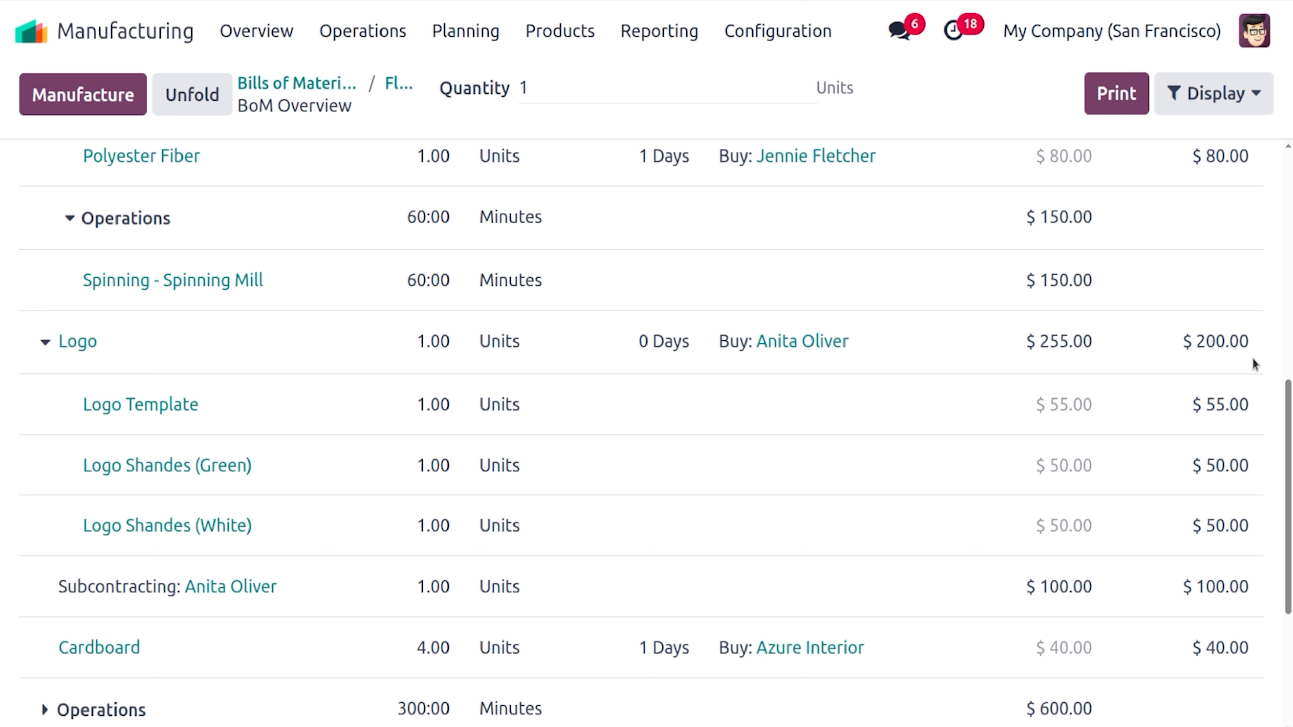
pyautogui.moveTo(1289, 406); pyautogui.dragTo(1289, 411)
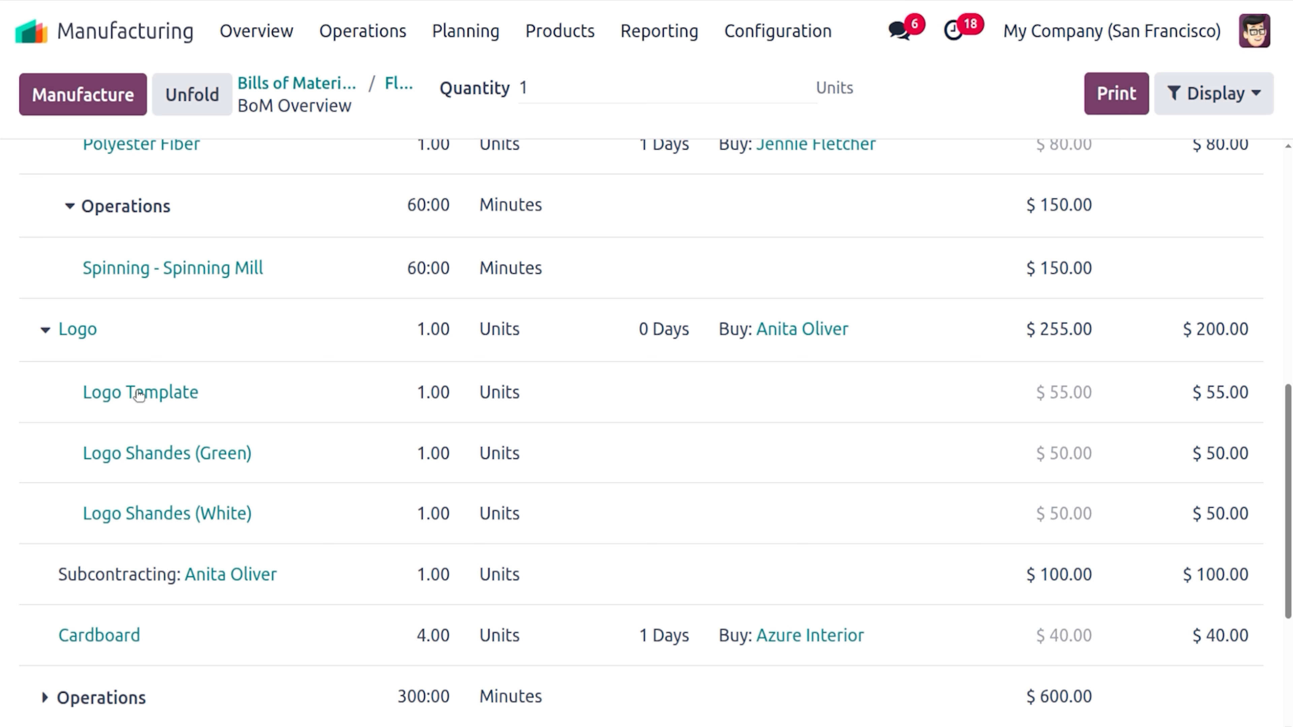
# Confirm in Calculator that 55+50+50+100 equals 255, matching Logo's $255.00 BoM cost
pyautogui.click(15, 325)
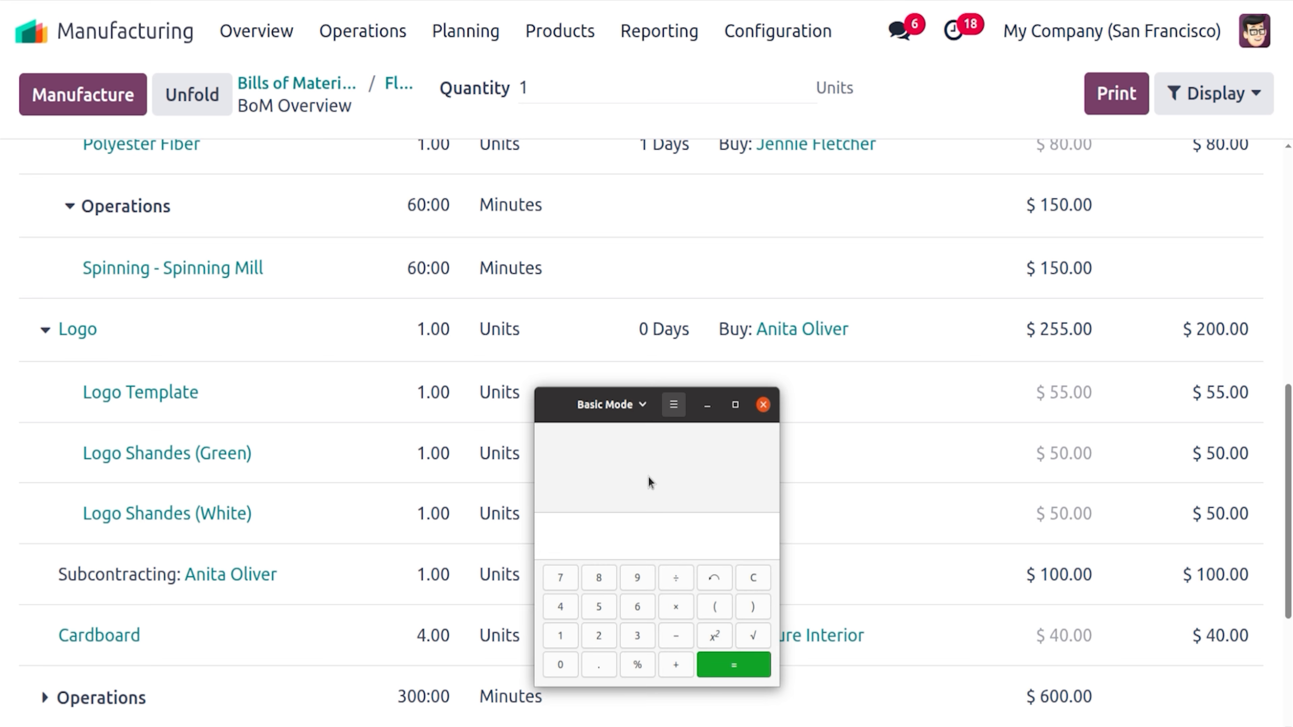
pyautogui.write('5')
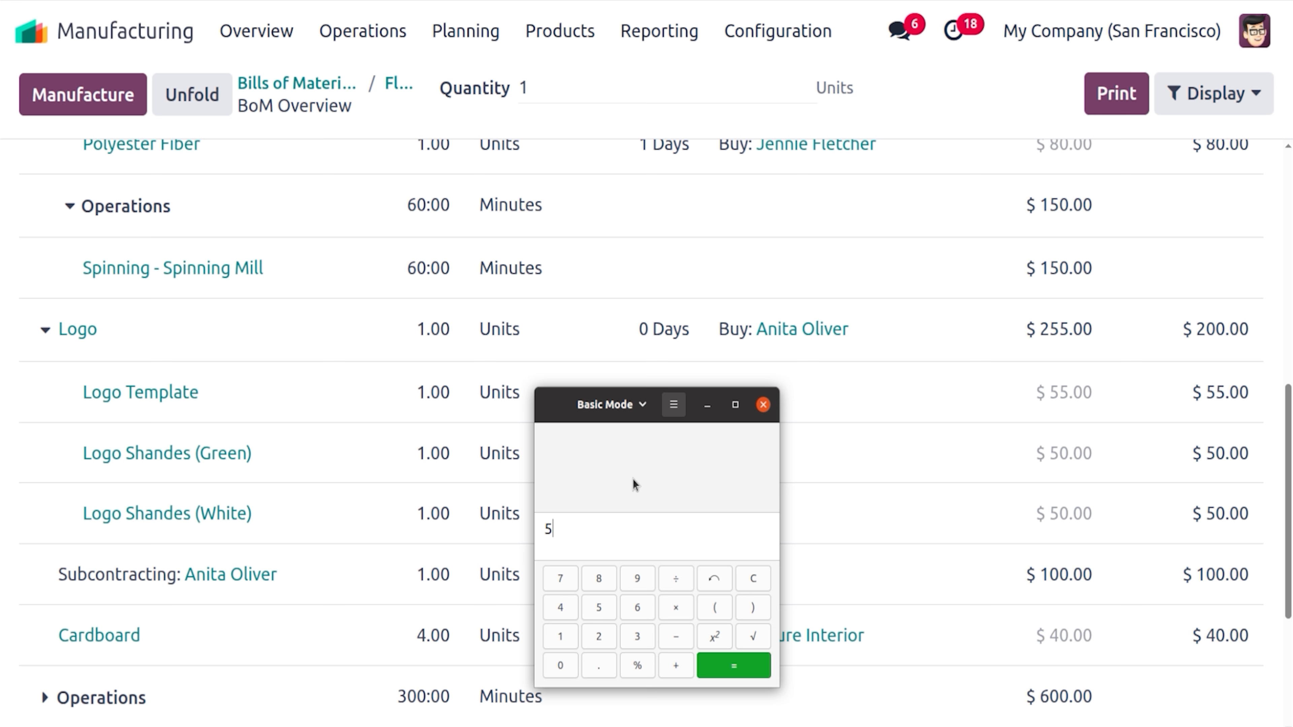
pyautogui.write('5+')
pyautogui.write('+')
pyautogui.write('100')
pyautogui.click(727, 666)
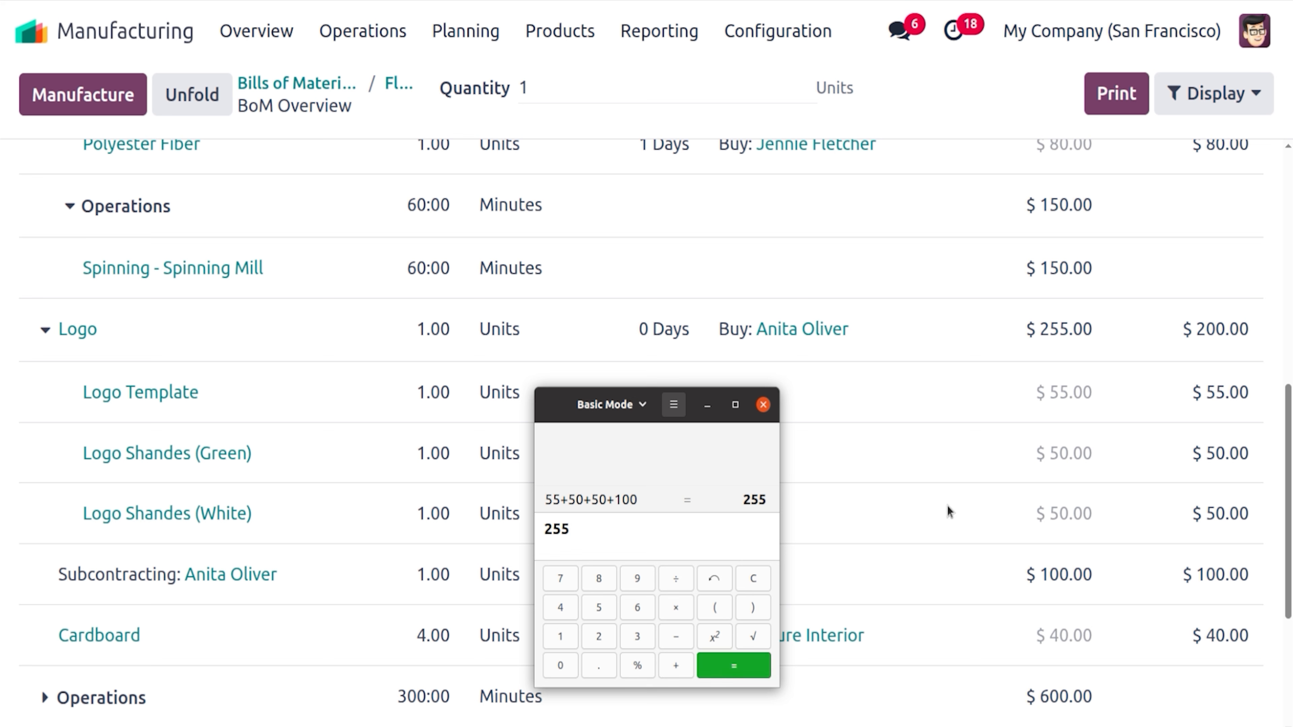
pyautogui.click(871, 414)
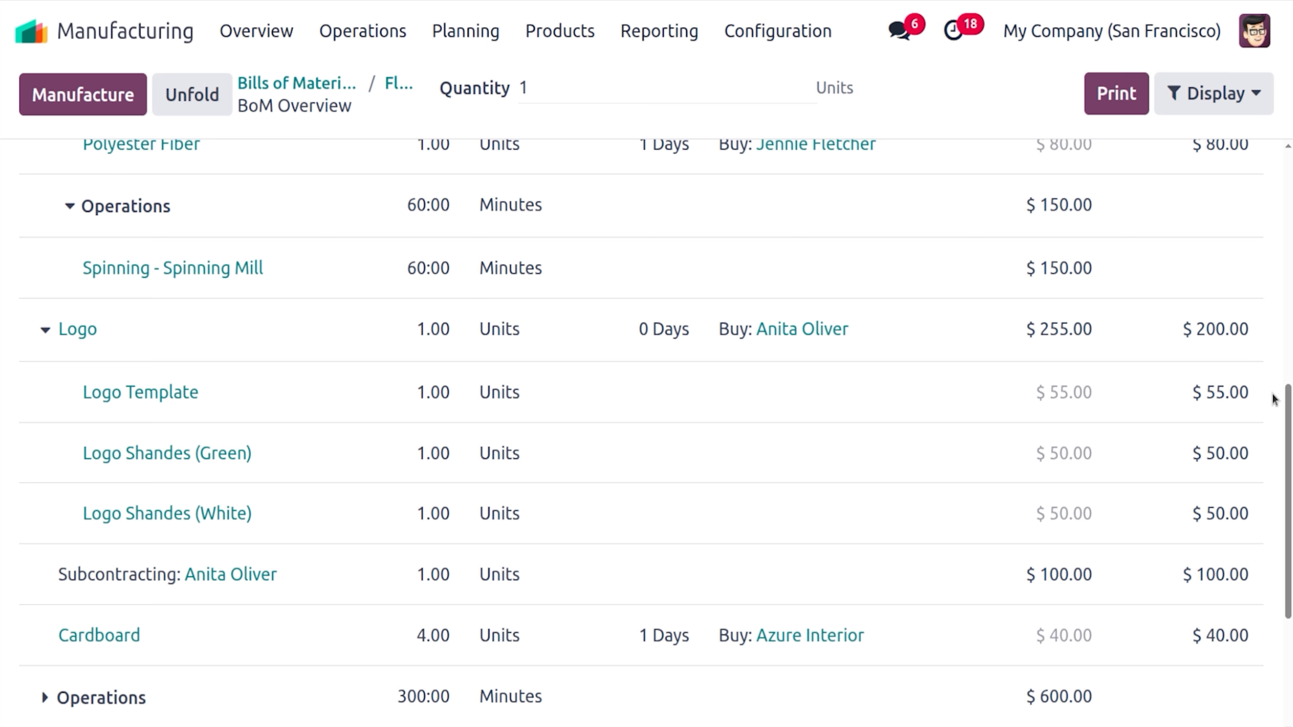
# Collapse the White fabric and Logo rows, leaving the $1,249.50 unit cost in view
pyautogui.moveTo(1288, 426); pyautogui.dragTo(1288, 505)
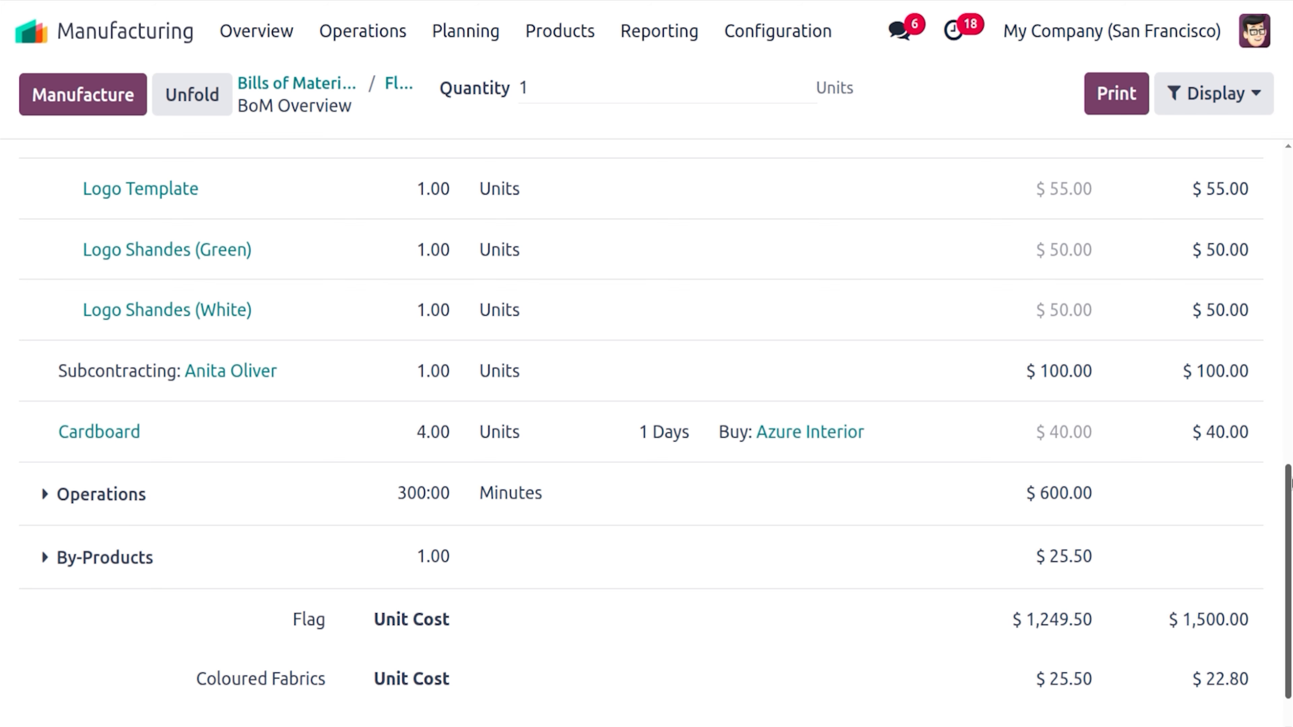
pyautogui.moveTo(1290, 481); pyautogui.dragTo(1289, 270)
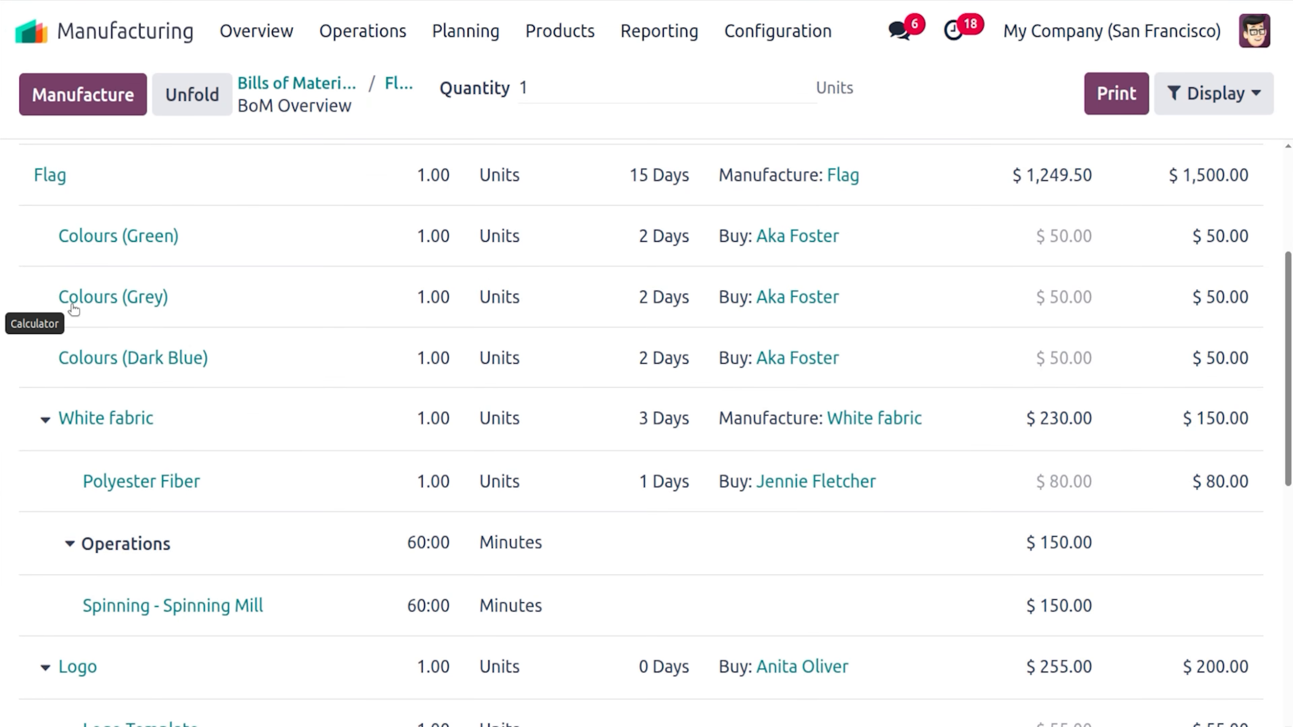
pyautogui.scroll(-2, 5, 286)
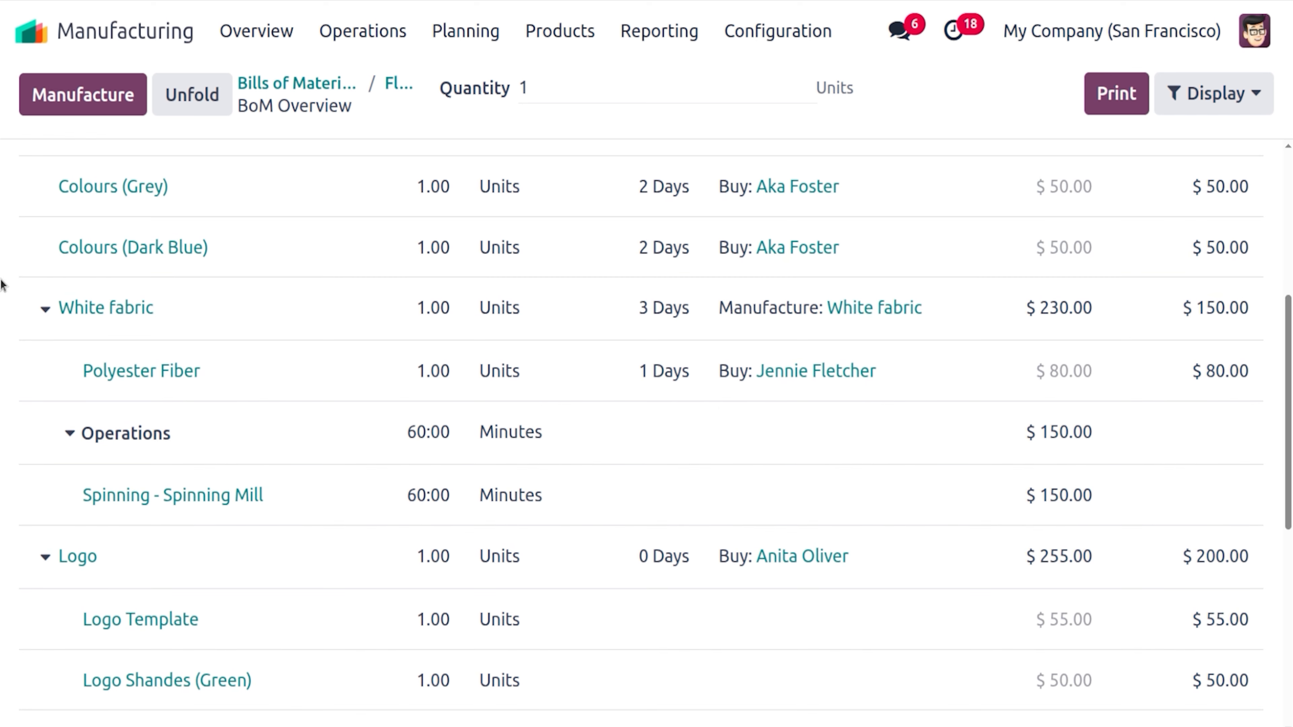
pyautogui.click(45, 309)
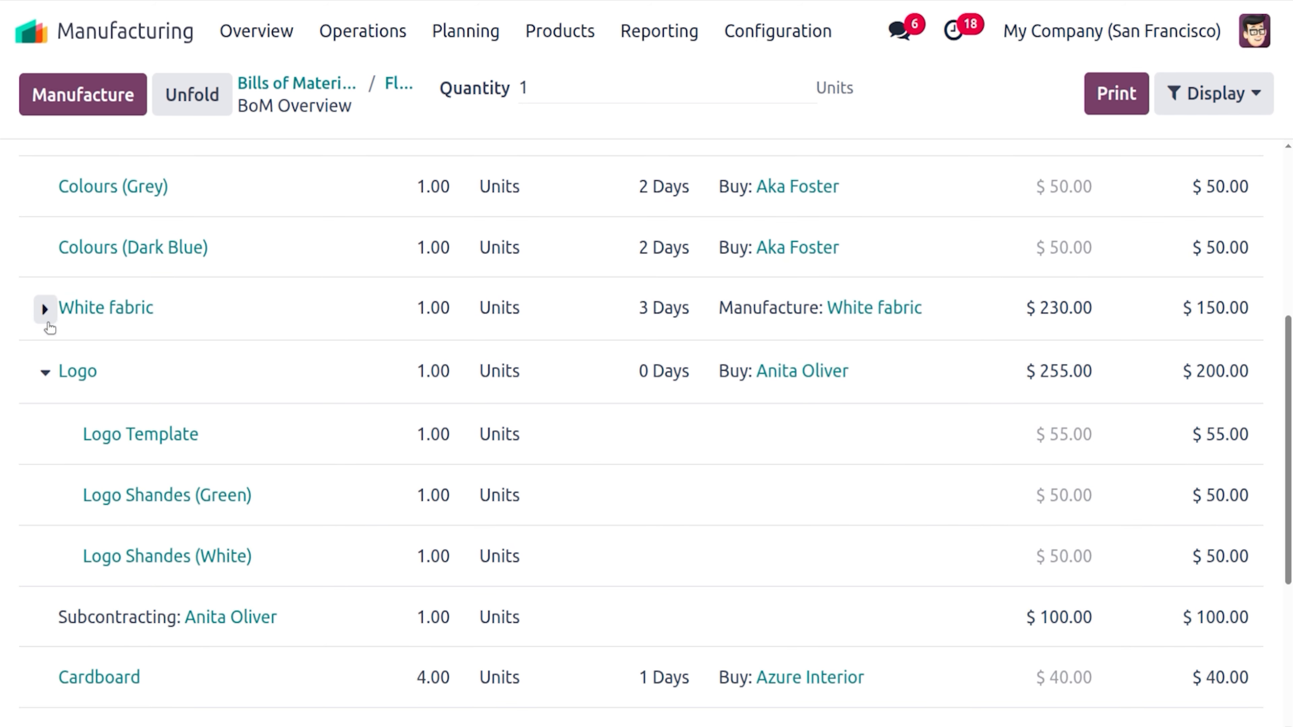
pyautogui.click(45, 376)
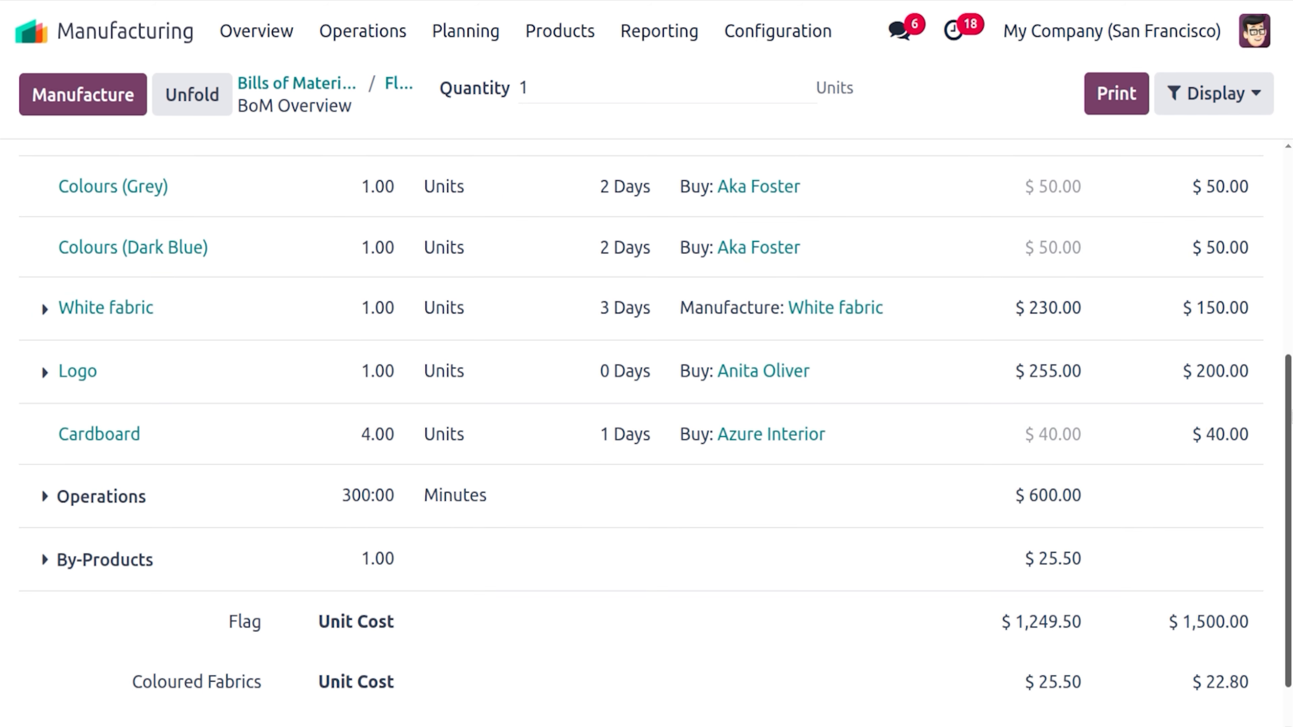
pyautogui.moveTo(1291, 444); pyautogui.dragTo(1292, 466)
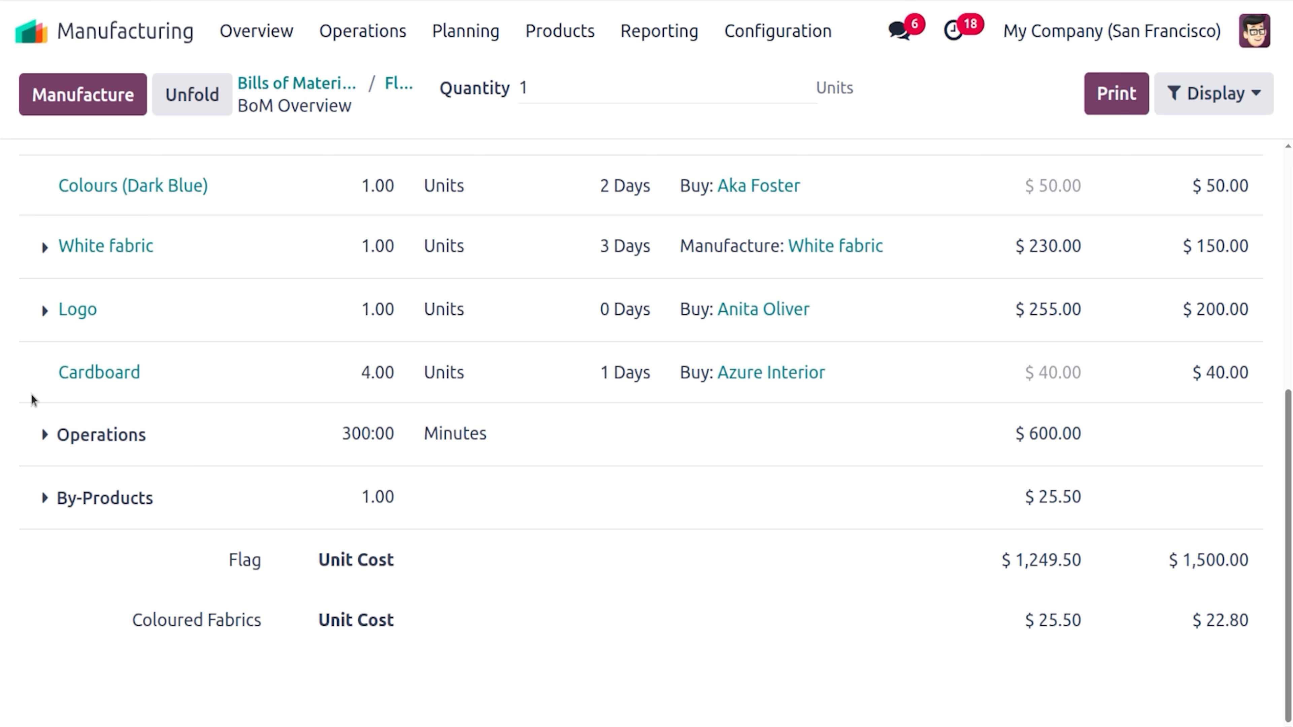
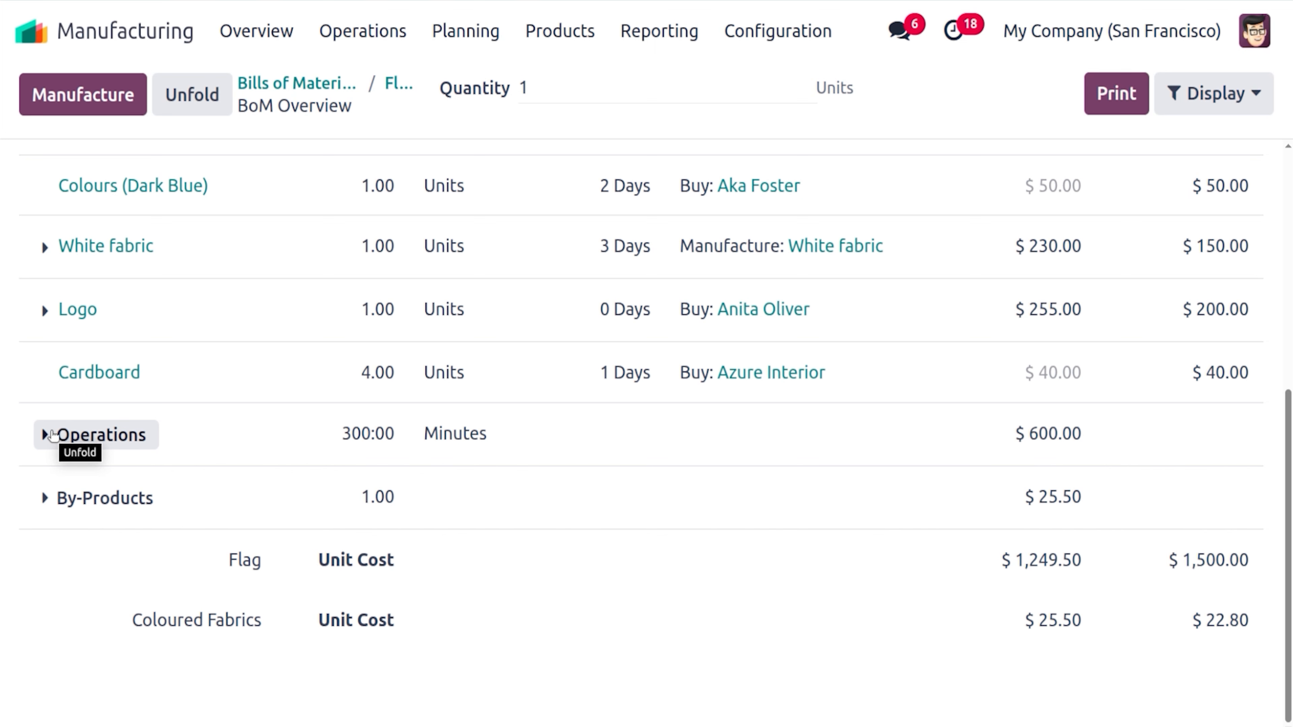
# Expand the Operations section into its five work-center rows and start an empty calculator
pyautogui.click(43, 433)
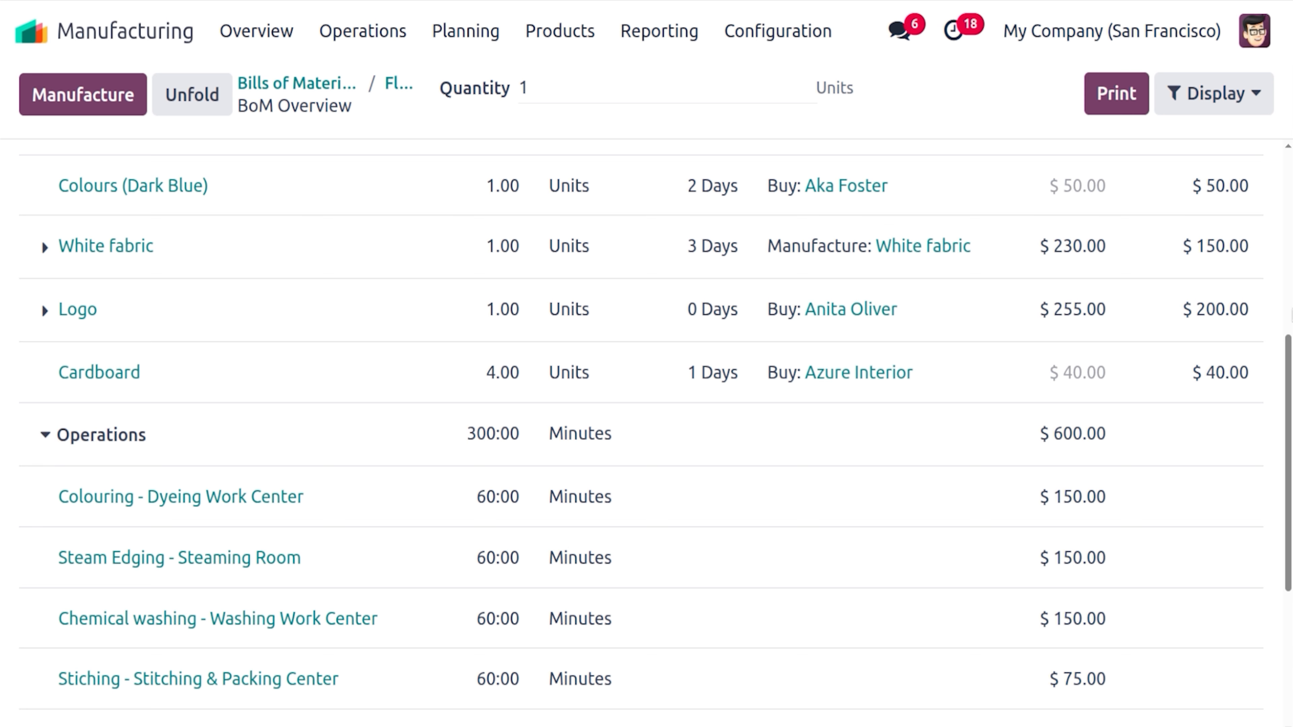
pyautogui.scroll(-3, 44, 434)
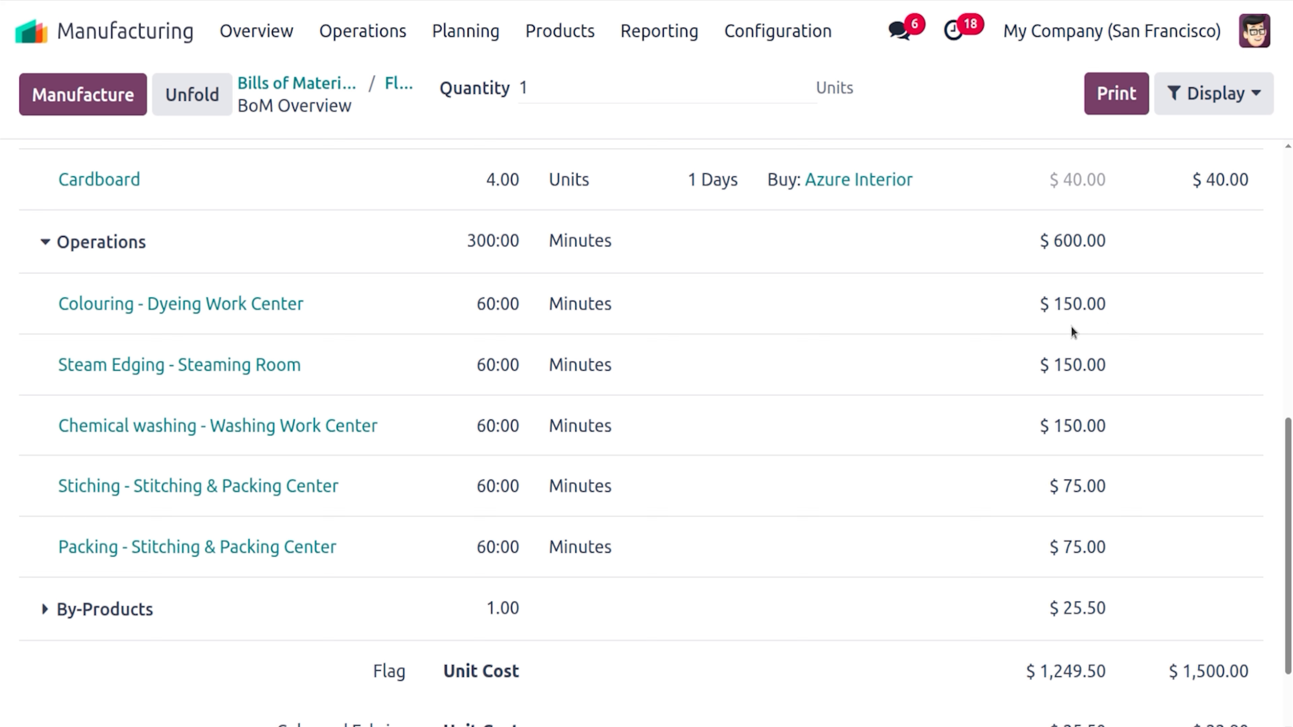
pyautogui.click(1, 324)
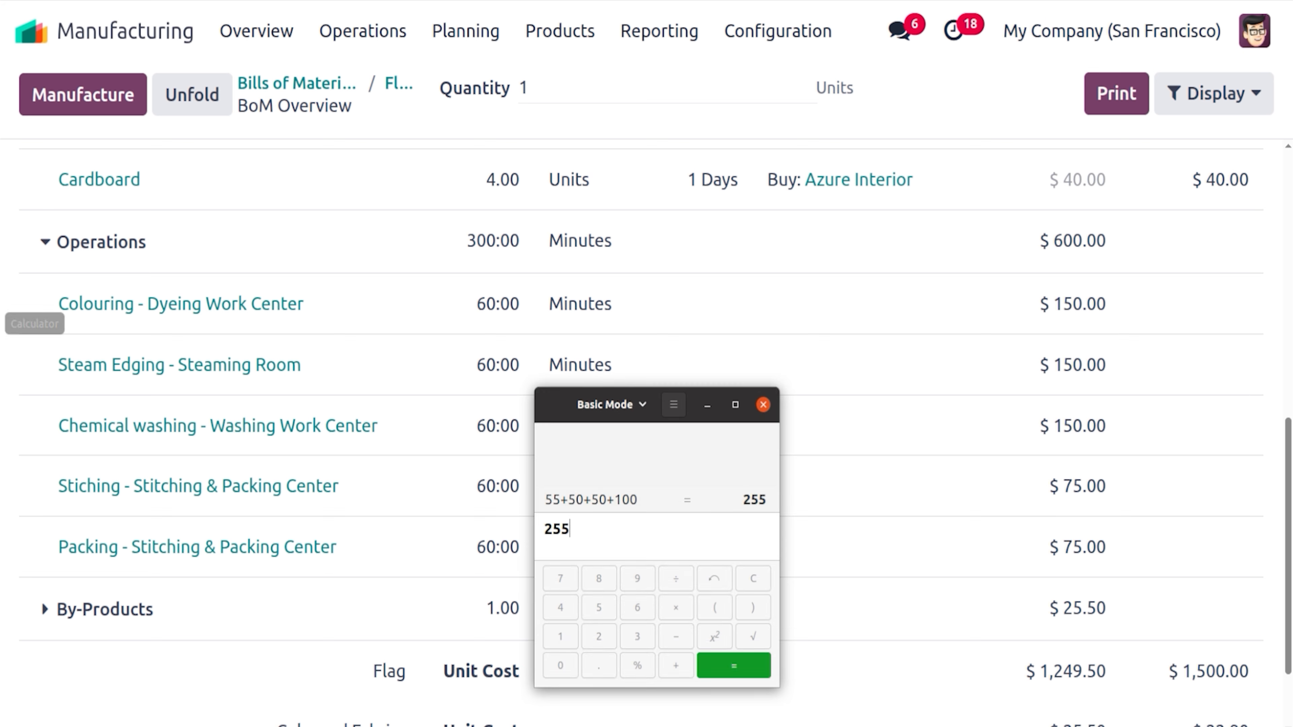
pyautogui.click(762, 405)
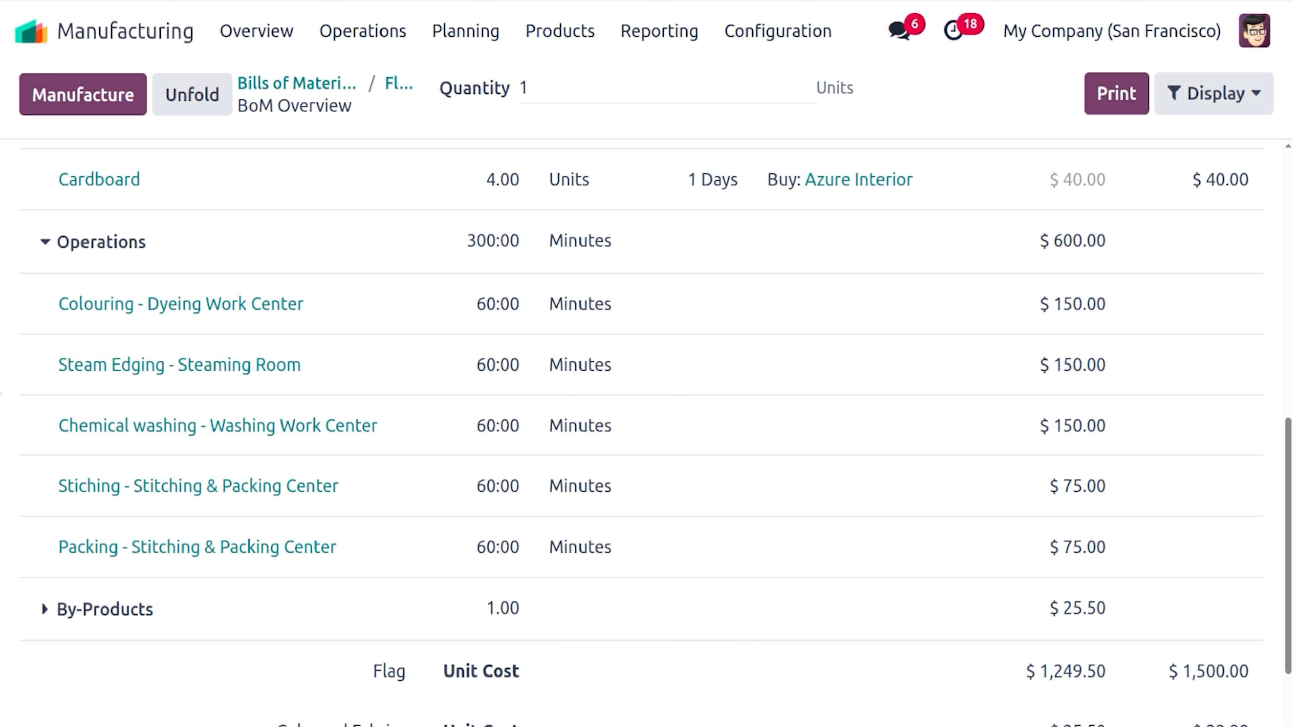
pyautogui.click(1, 324)
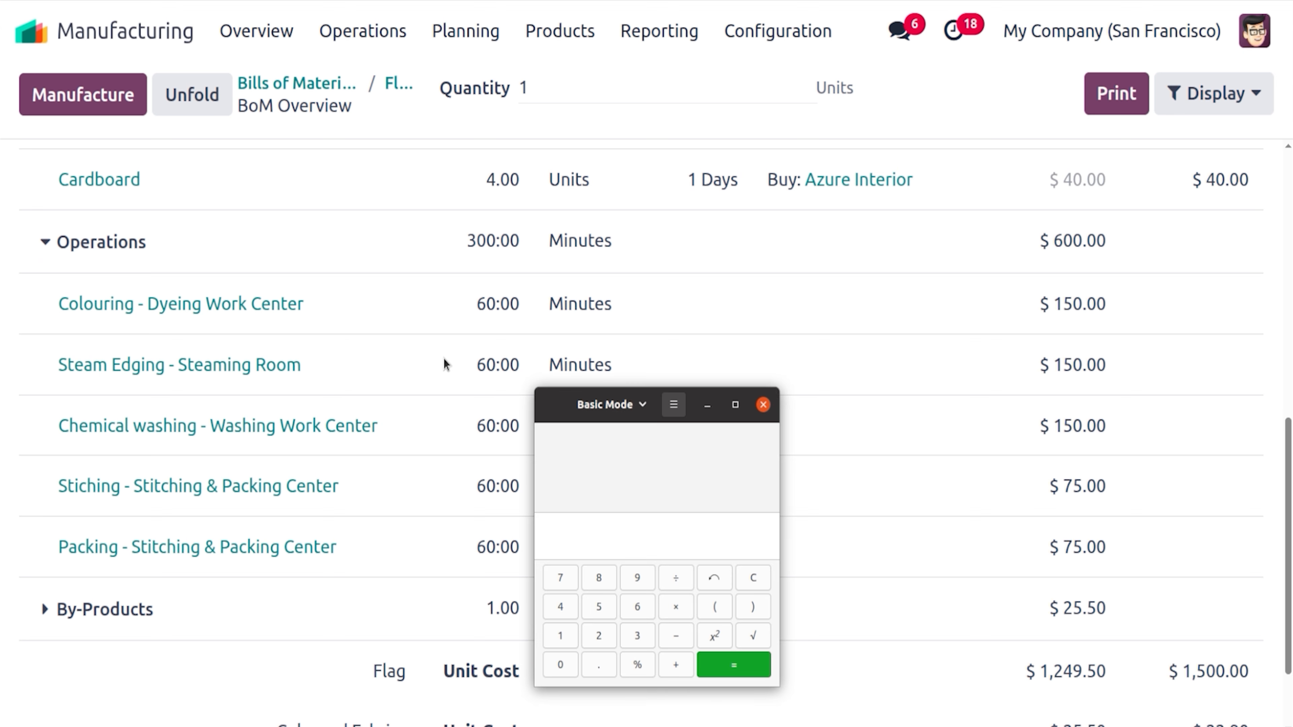
# Total the operation costs 150+150+150+75+75 in Calculator to get 600
pyautogui.write('150')
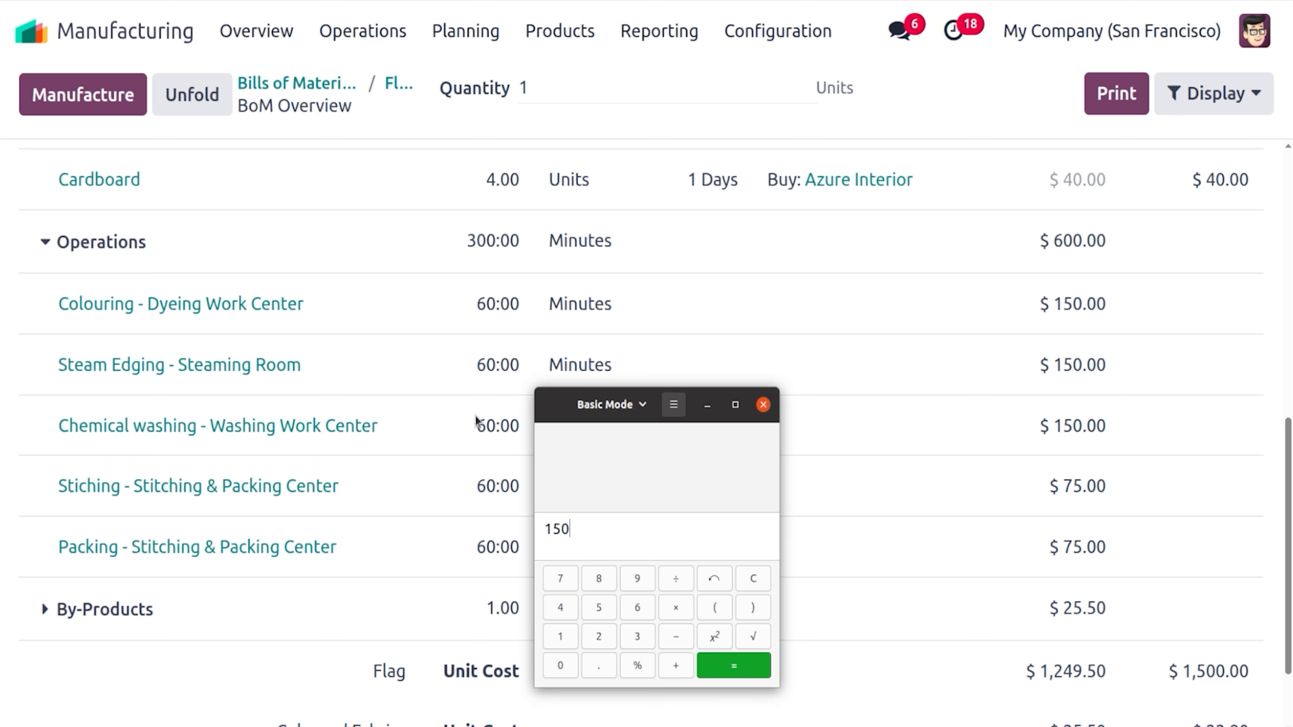
pyautogui.write('+150+')
pyautogui.click(354, 398)
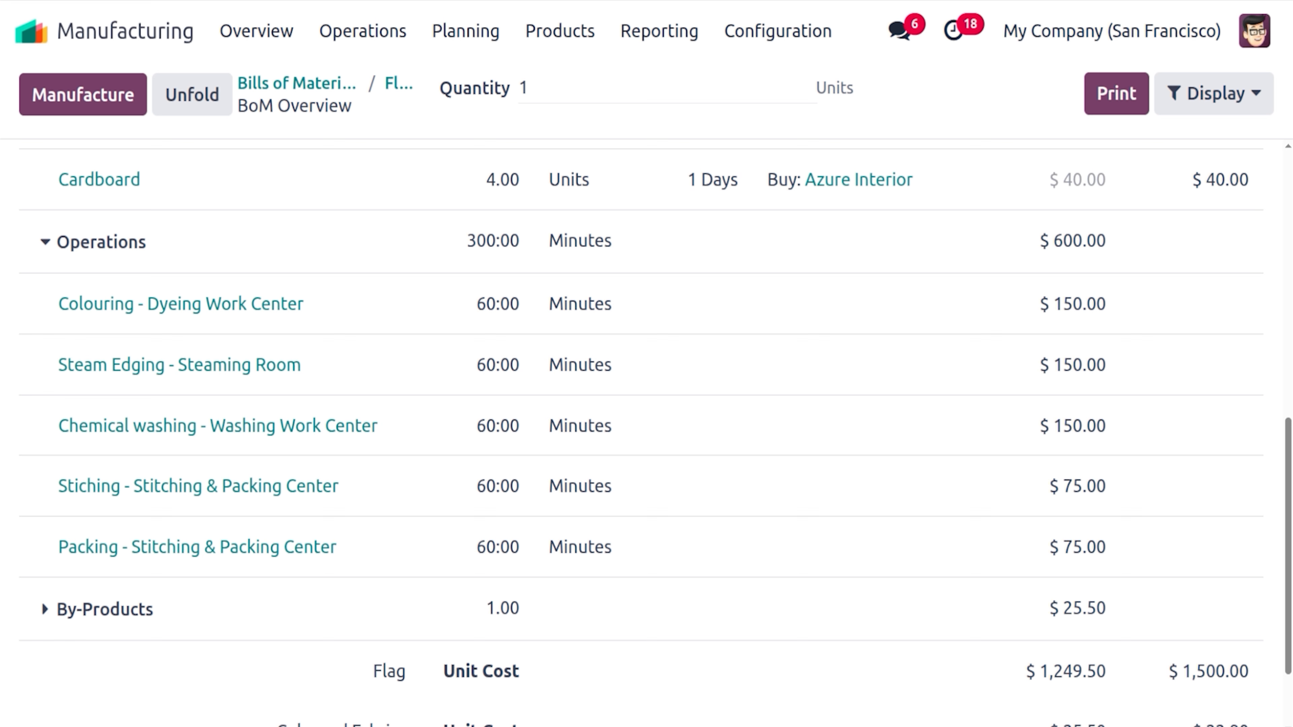
pyautogui.click(3, 323)
pyautogui.write('150+150+150')
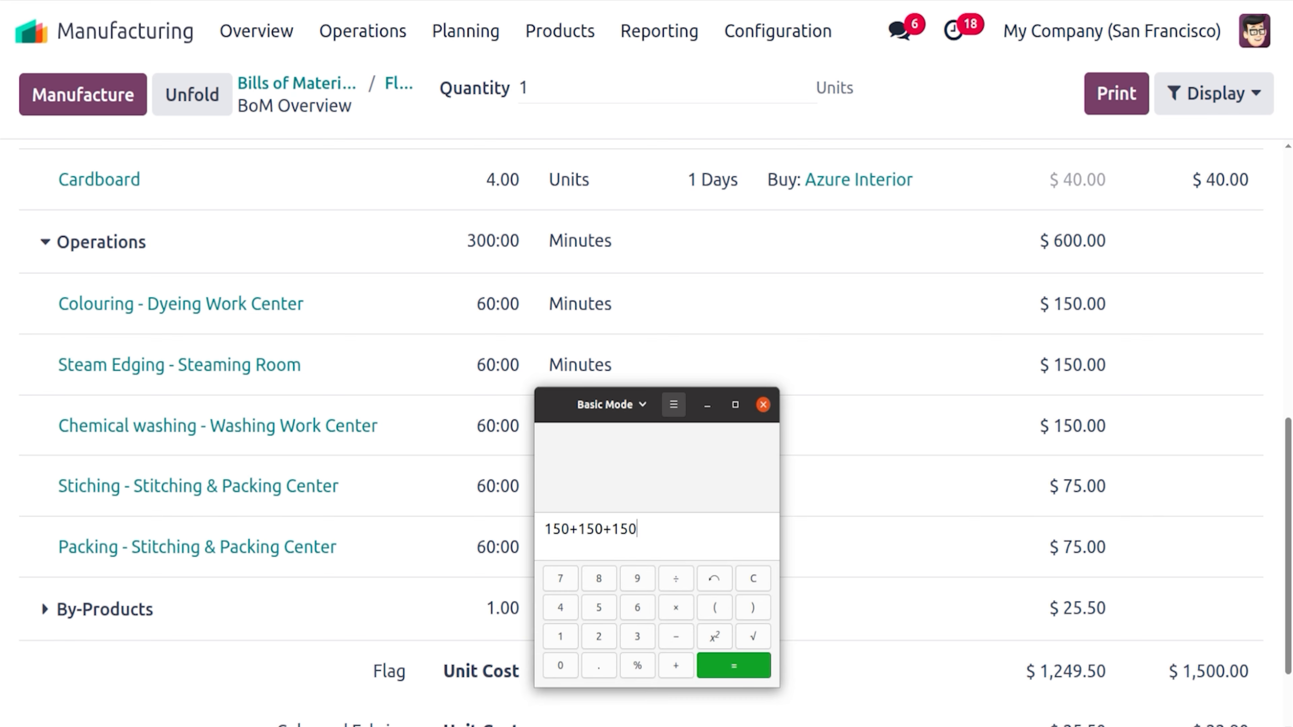
pyautogui.write('+')
pyautogui.click(53, 301)
pyautogui.write('75+75')
pyautogui.press('Return')
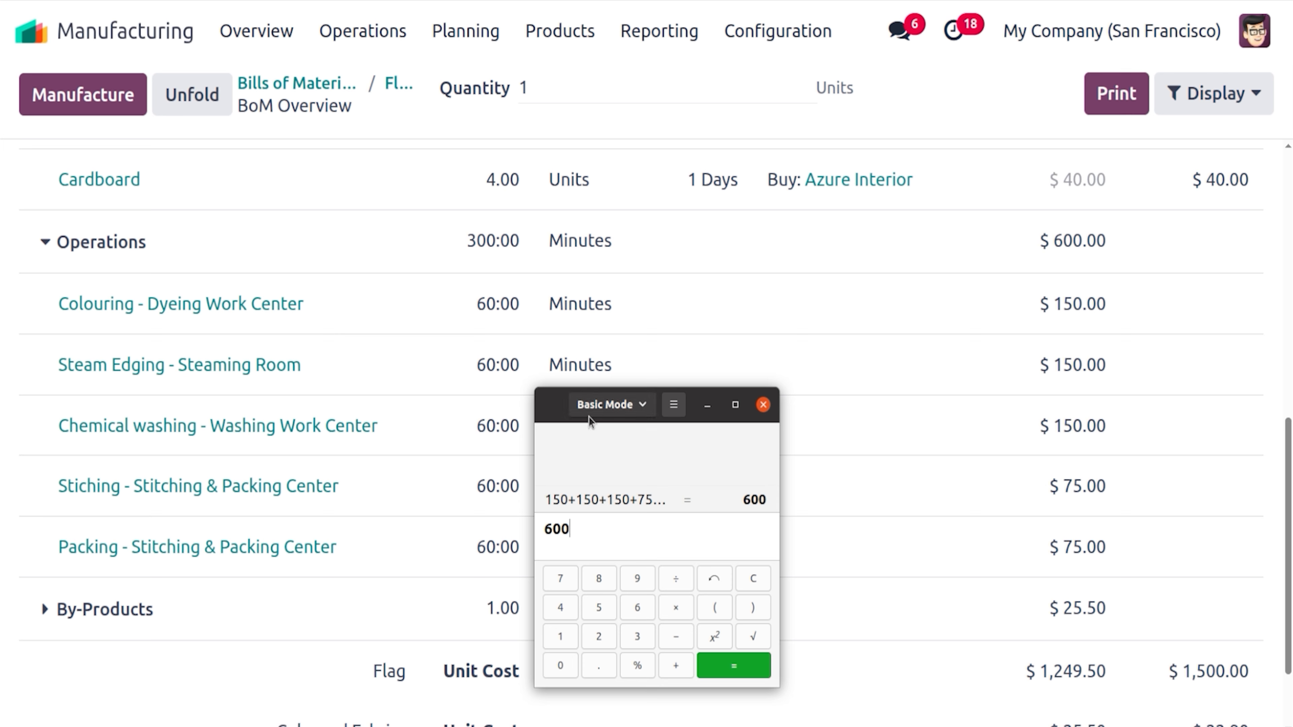
pyautogui.moveTo(589, 417); pyautogui.dragTo(195, 236)
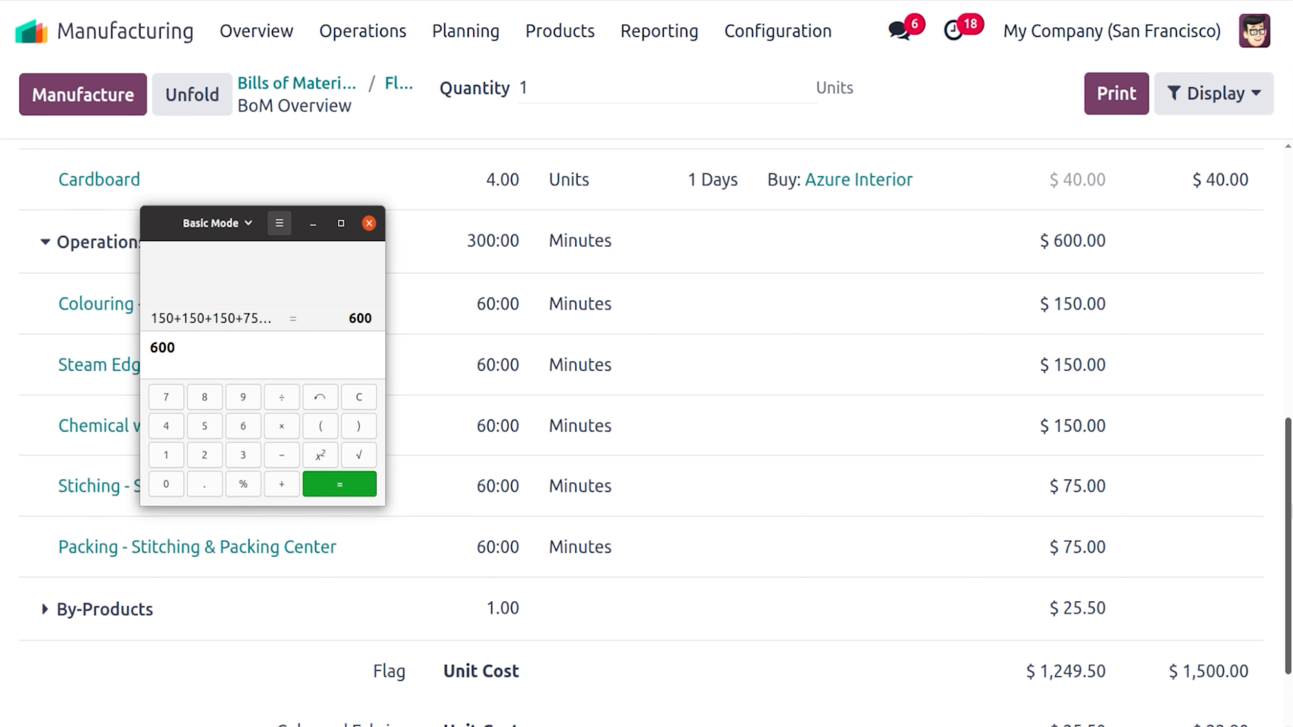
# Add the component costs 50, 50, 50, 230, 255 and 40 to 600, totalling 1275
pyautogui.scroll(-1, 646, 433)
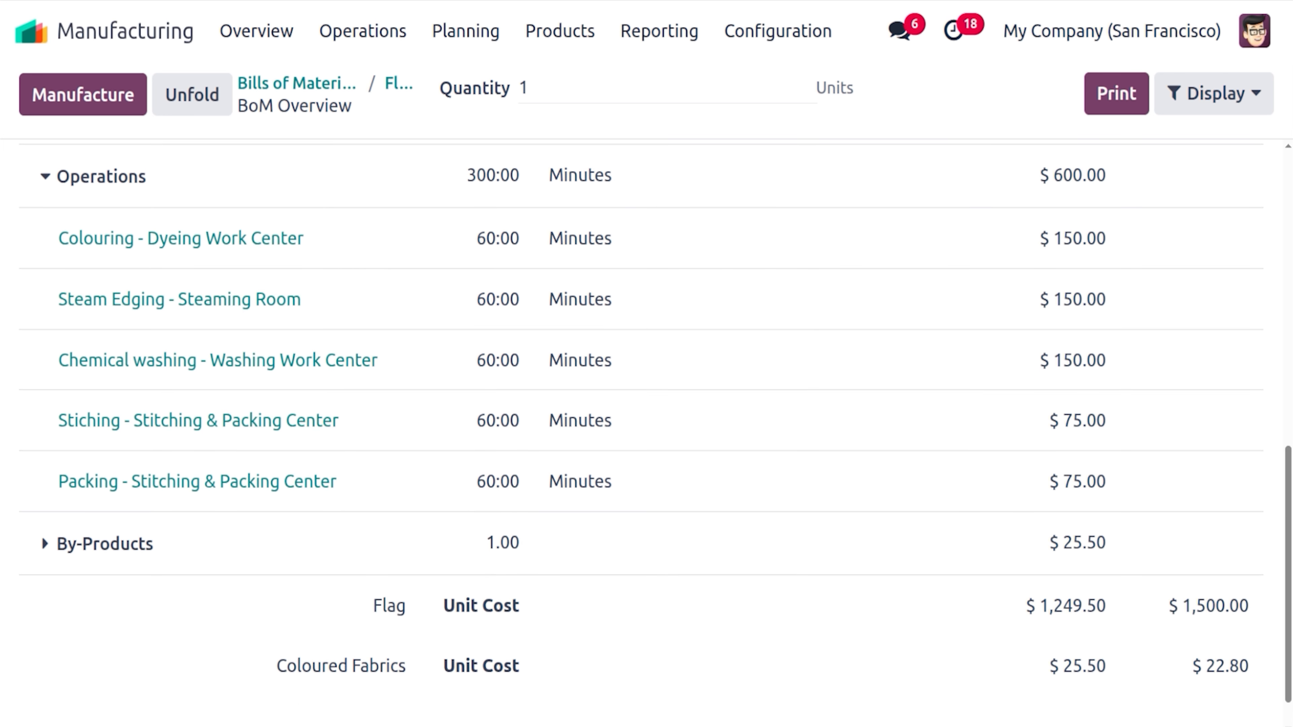
pyautogui.click(1, 323)
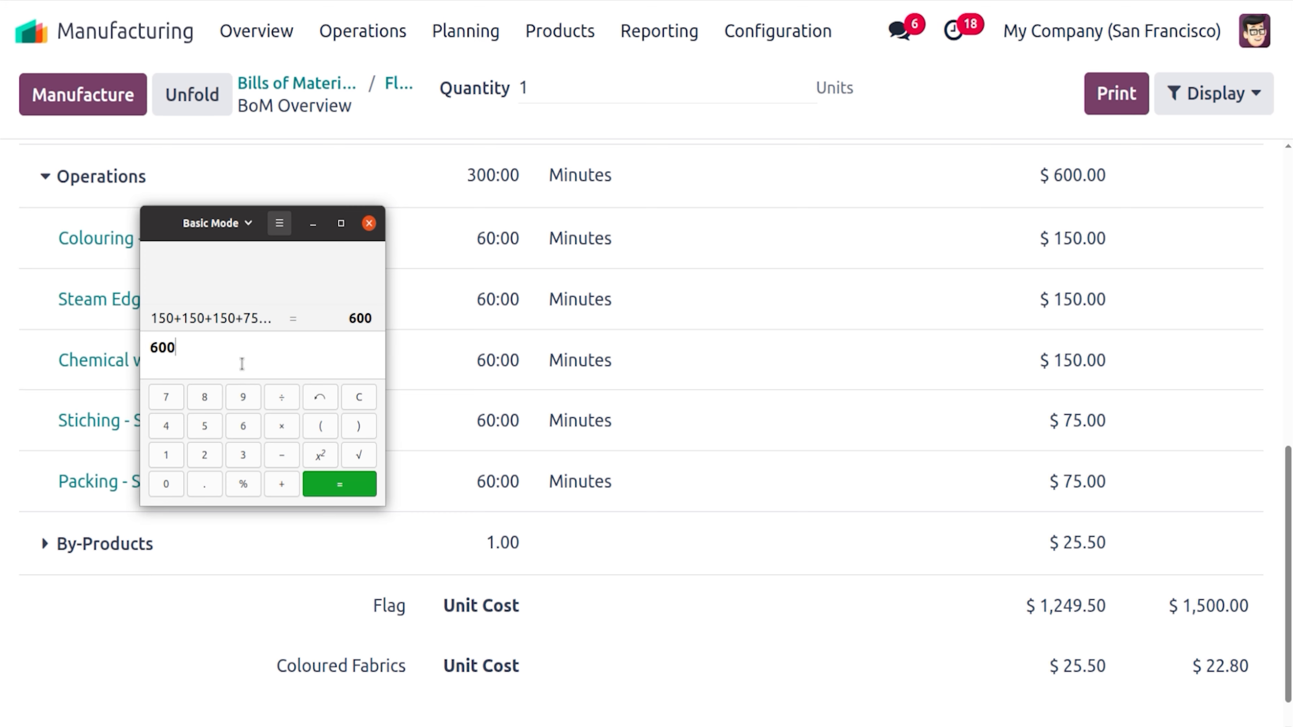
pyautogui.write('+')
pyautogui.scroll(8, 686, 399)
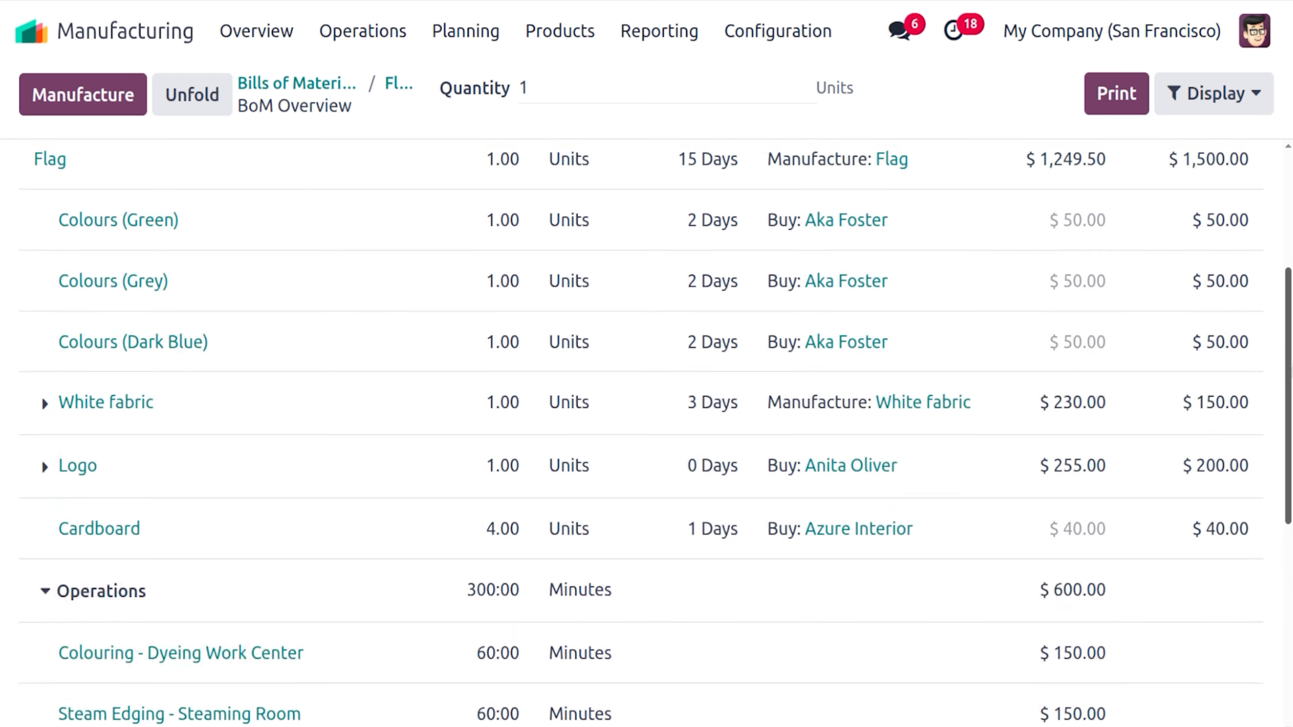
pyautogui.moveTo(1292, 370); pyautogui.dragTo(1291, 338)
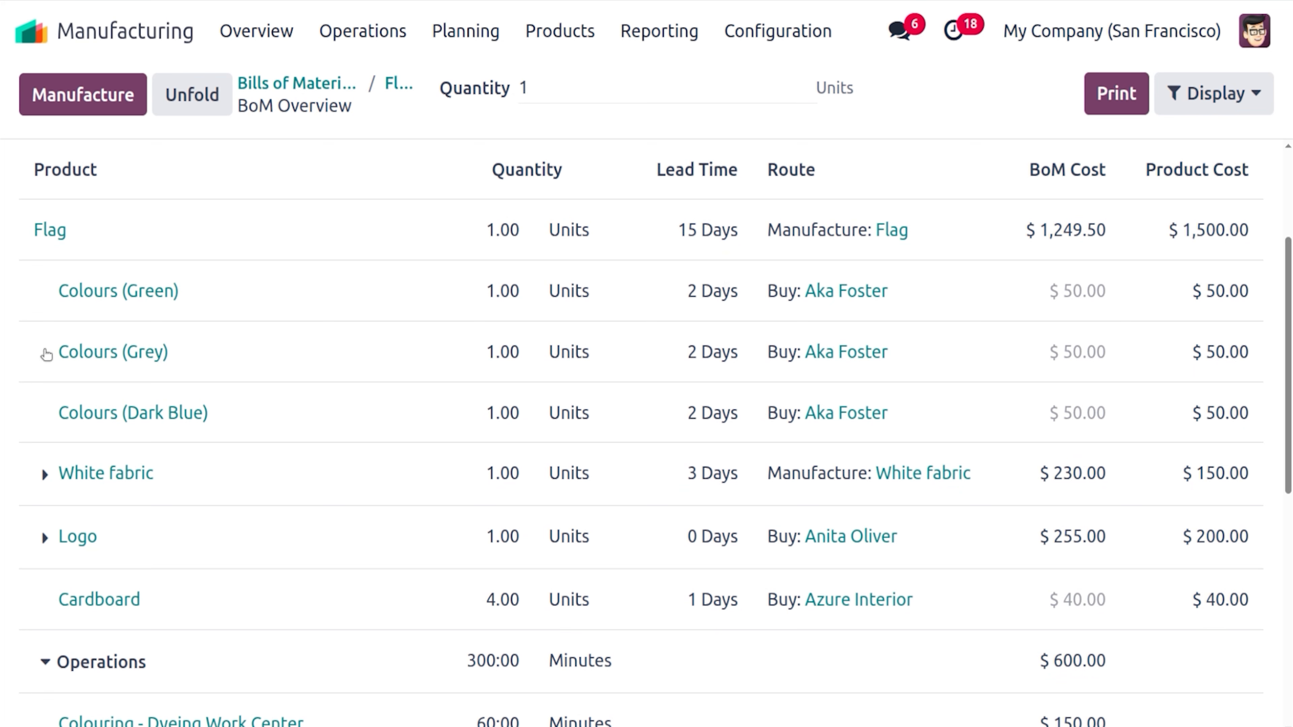
pyautogui.click(2, 324)
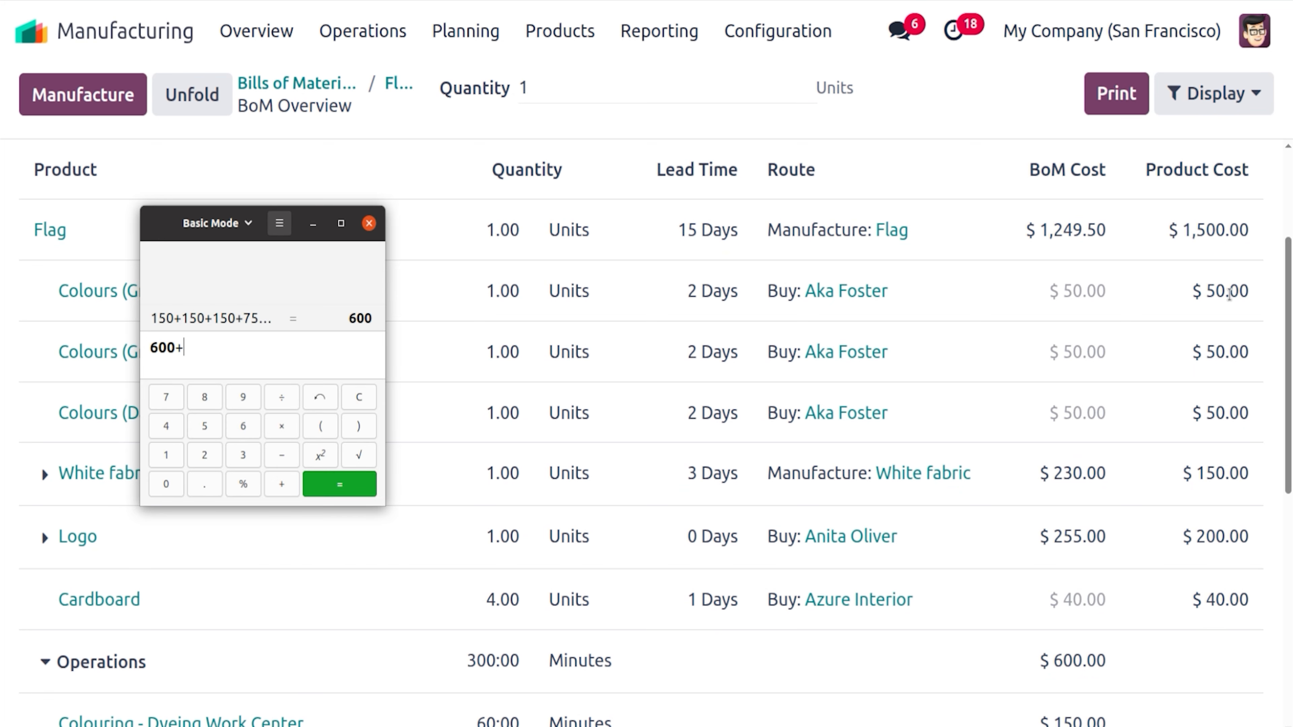
pyautogui.write('50+50+50+230')
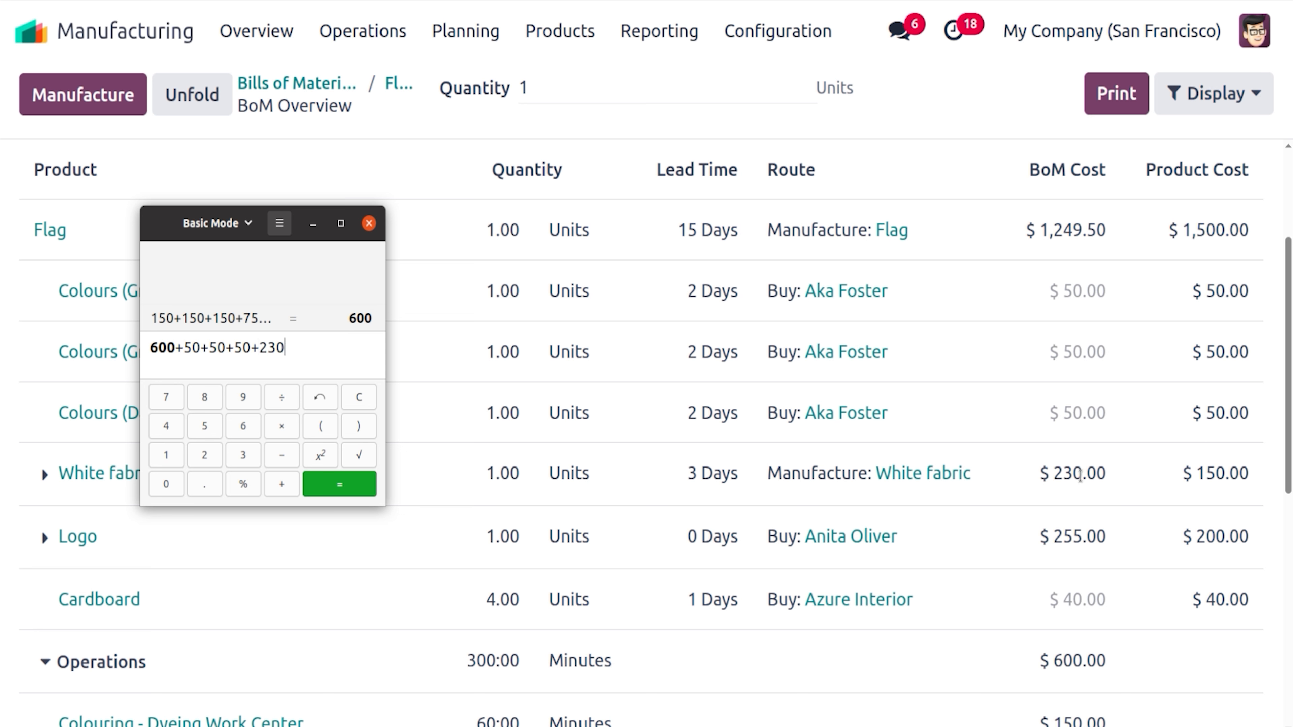
pyautogui.write('+255+40')
pyautogui.press('Return')
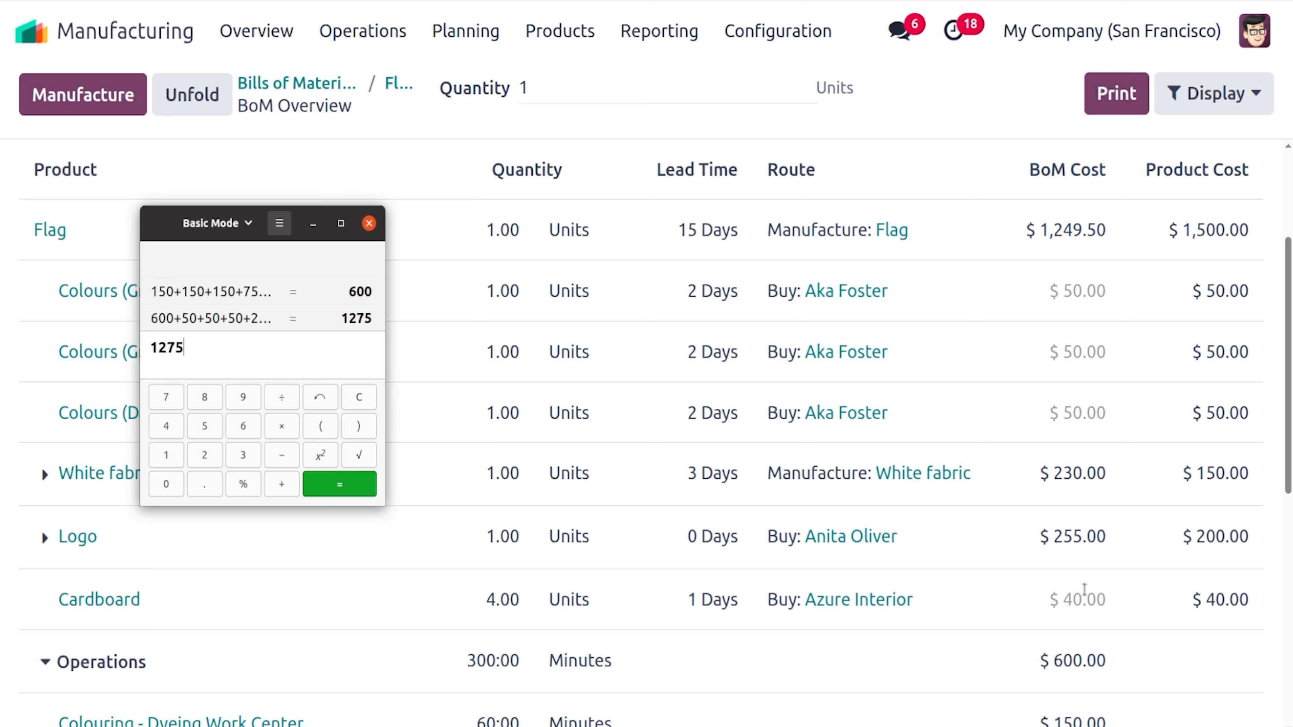
pyautogui.moveTo(1288, 488); pyautogui.dragTo(1291, 694)
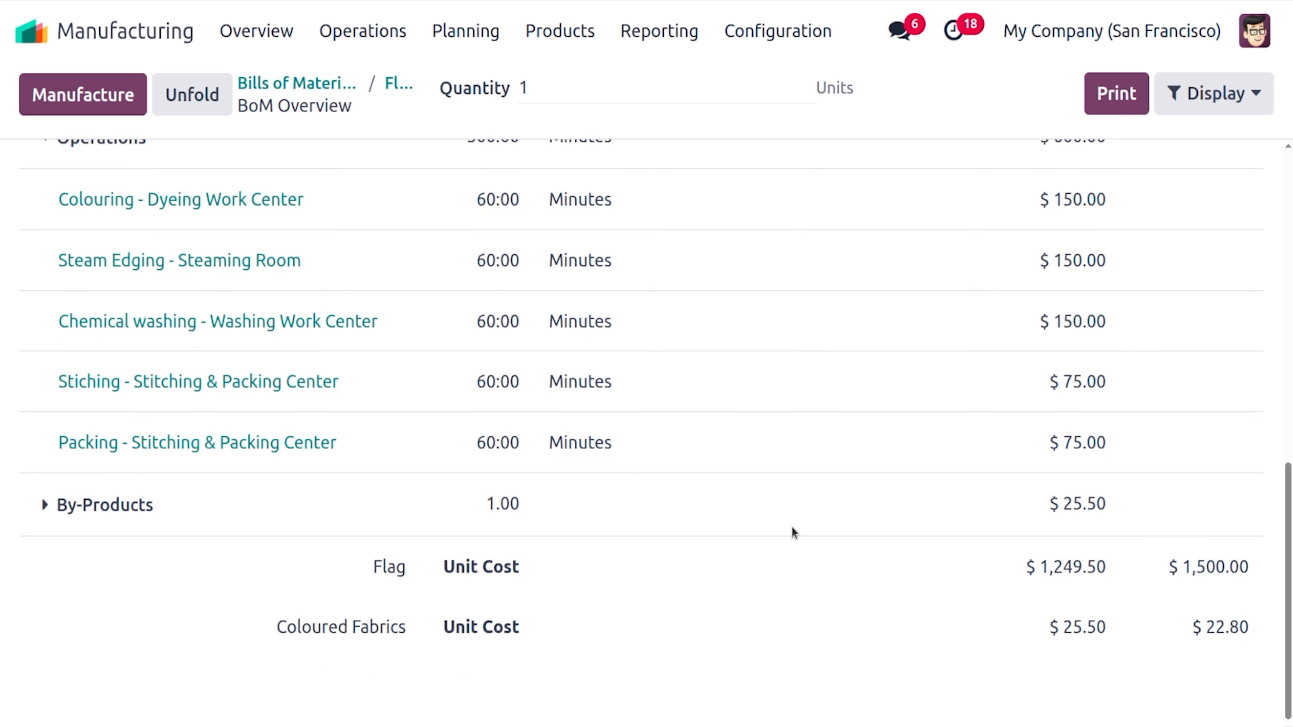
# Take 2% of 1275 as the 25.5 by-product cost and confirm 1275−25.5 equals 1249.5
pyautogui.click(1, 324)
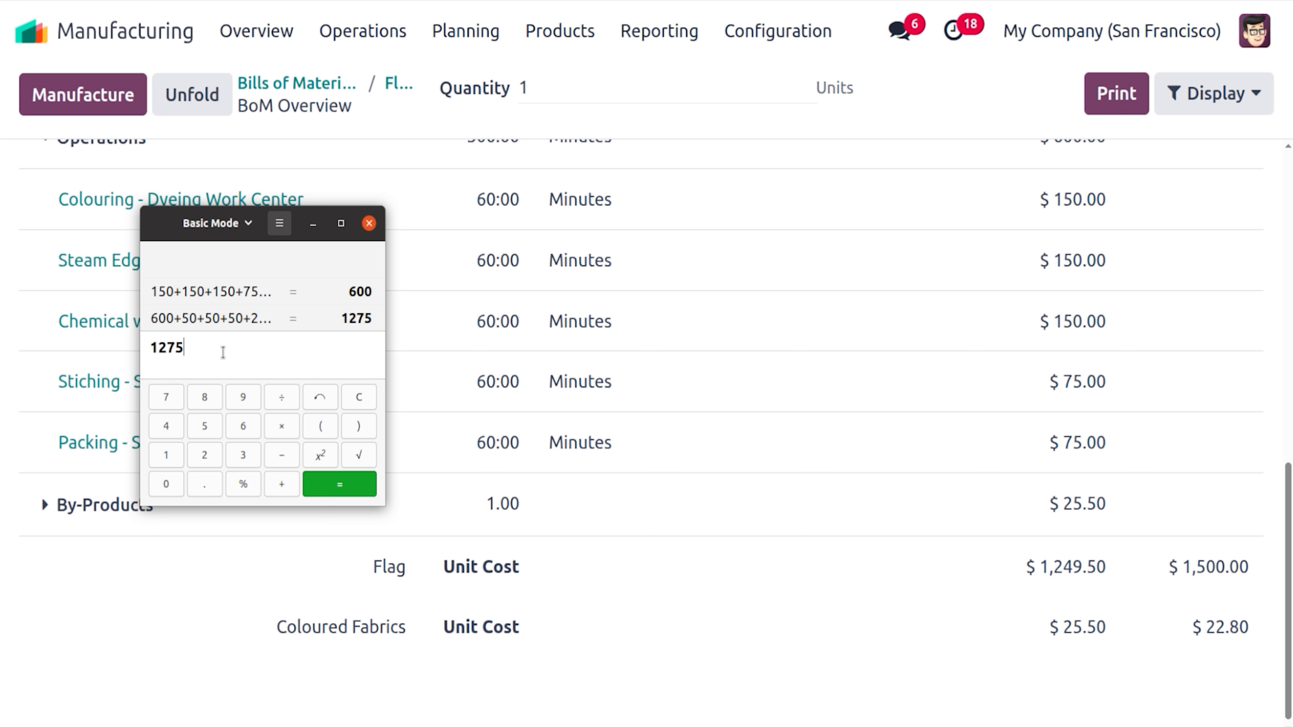
pyautogui.write('*')
pyautogui.write('2%')
pyautogui.press('Return')
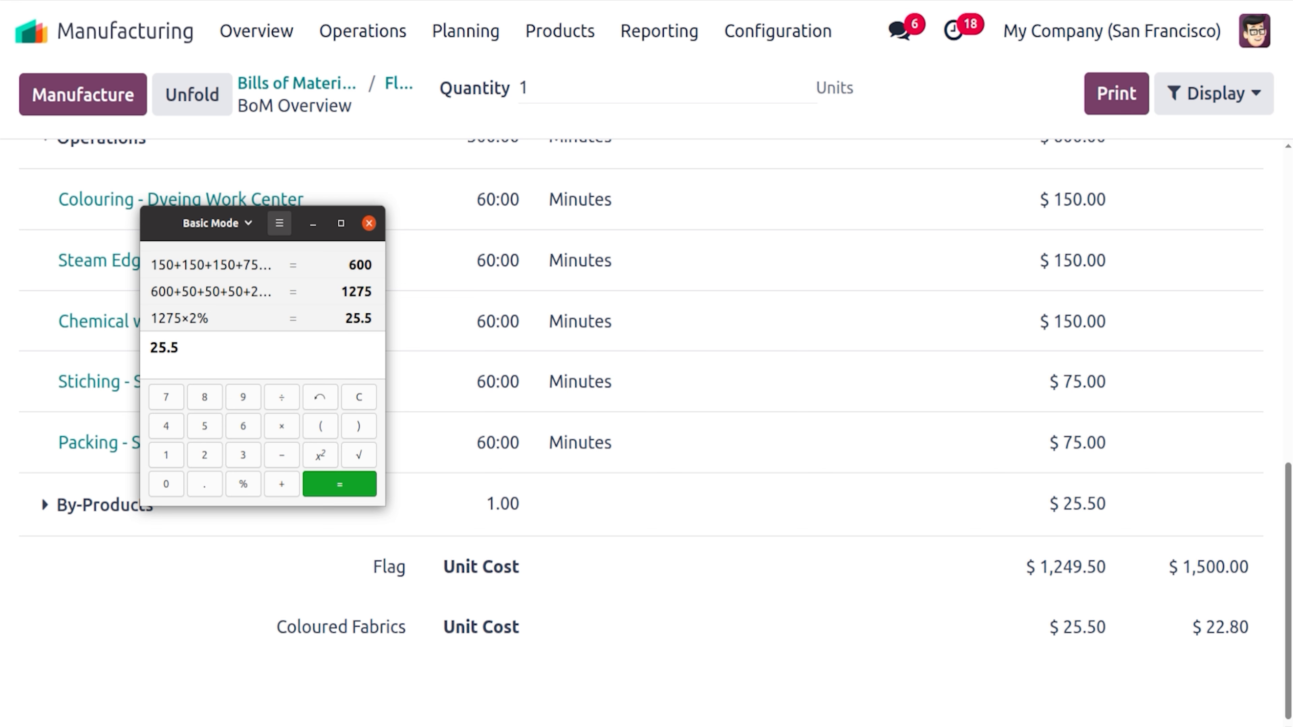
pyautogui.write('12')
pyautogui.write('7')
pyautogui.write('5-')
pyautogui.write('25.5')
pyautogui.press('Return')
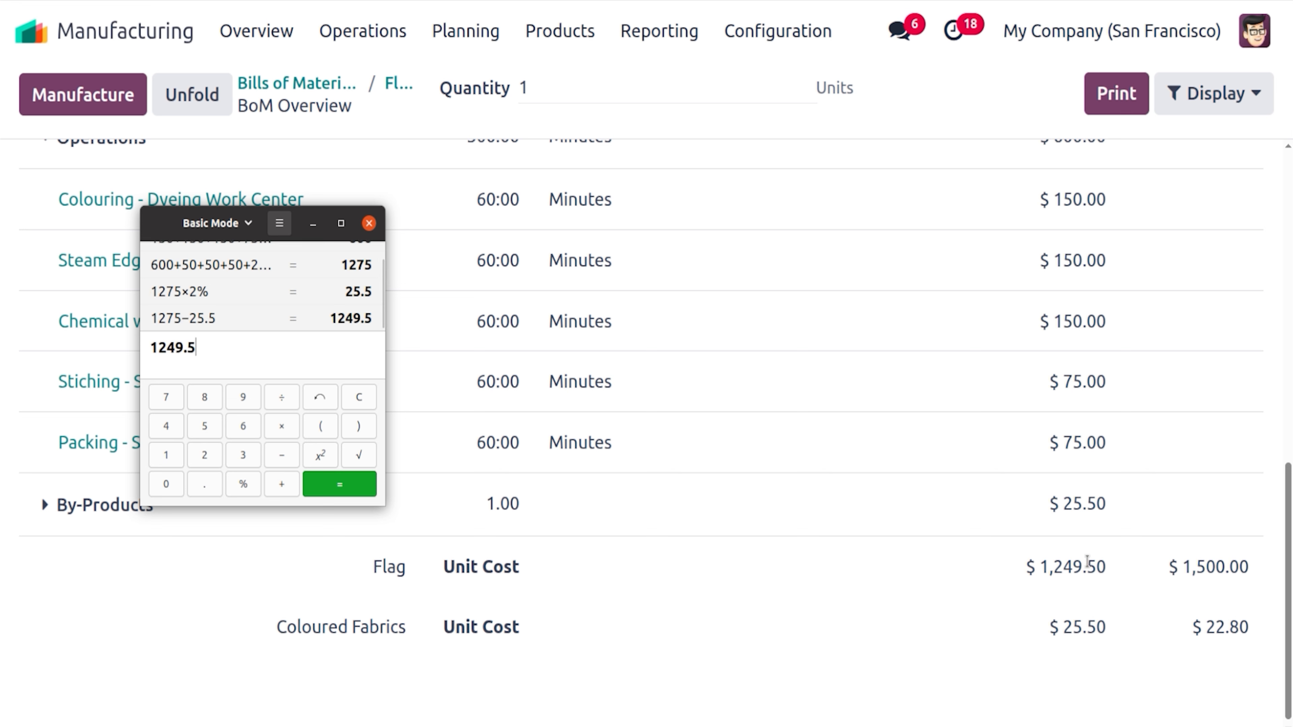
pyautogui.click(1290, 544)
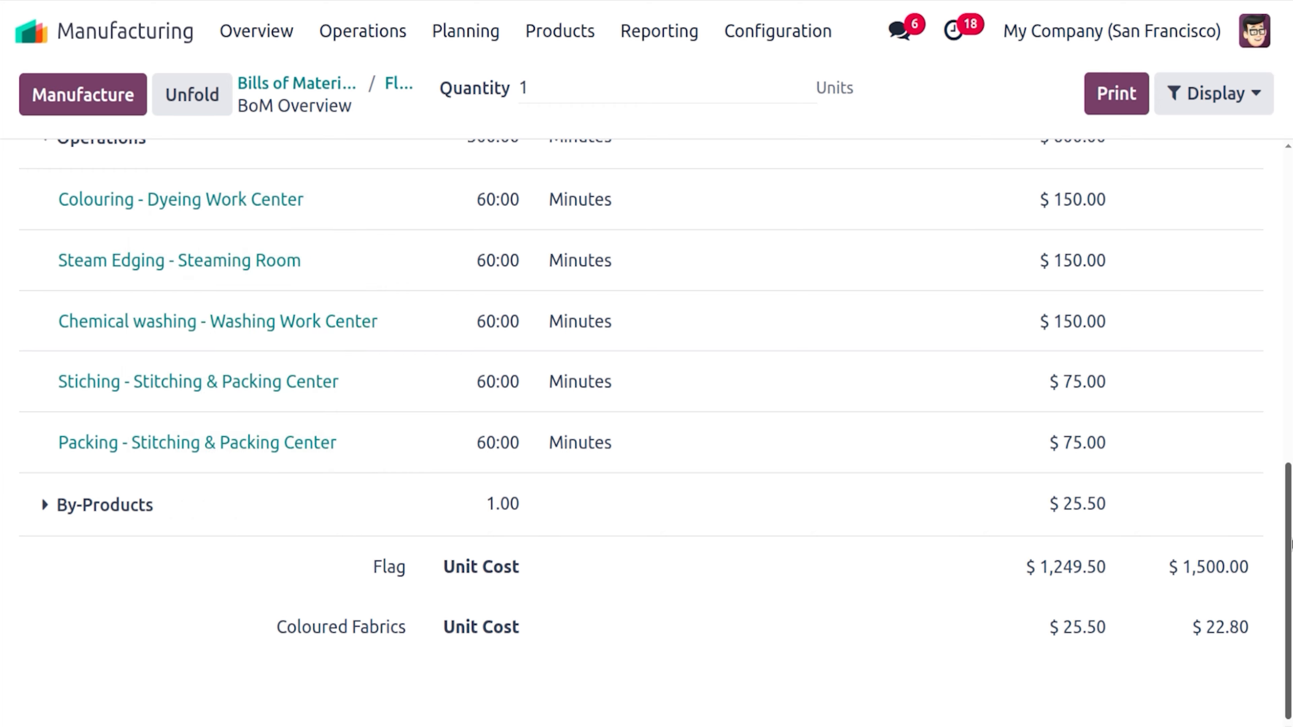
pyautogui.moveTo(1291, 544); pyautogui.dragTo(1279, 231)
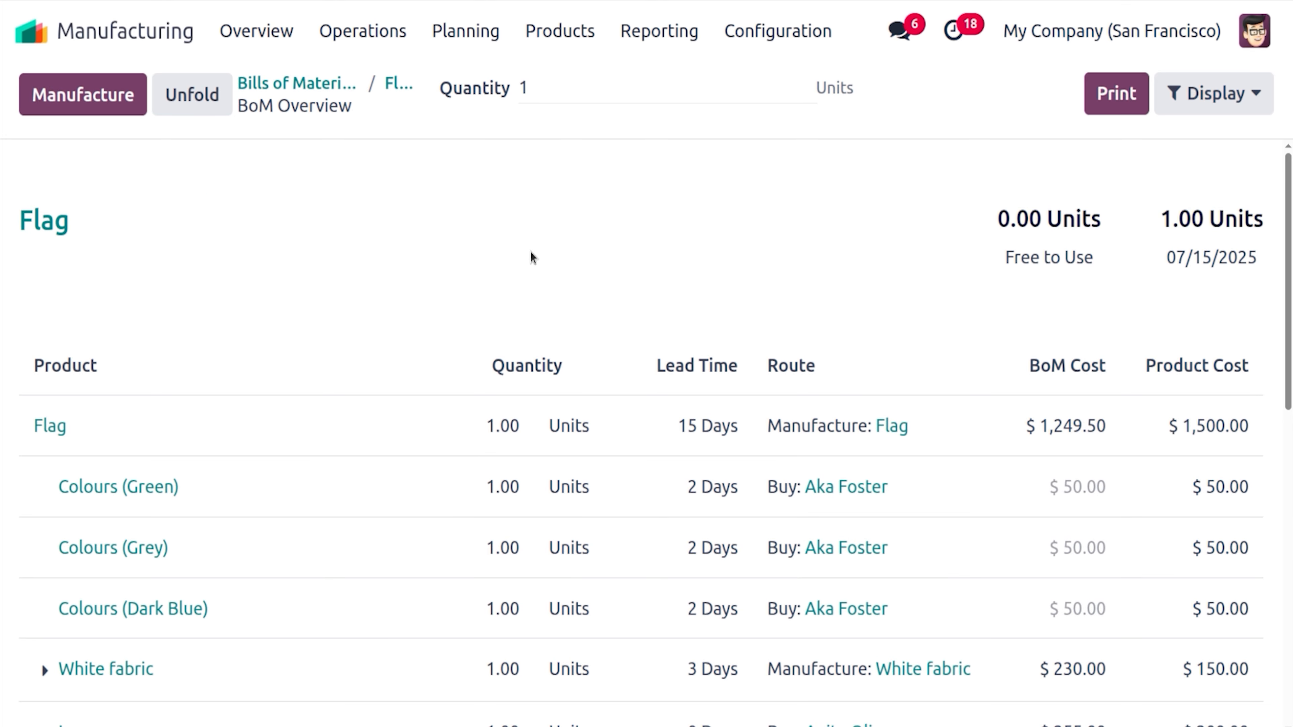
pyautogui.click(1, 325)
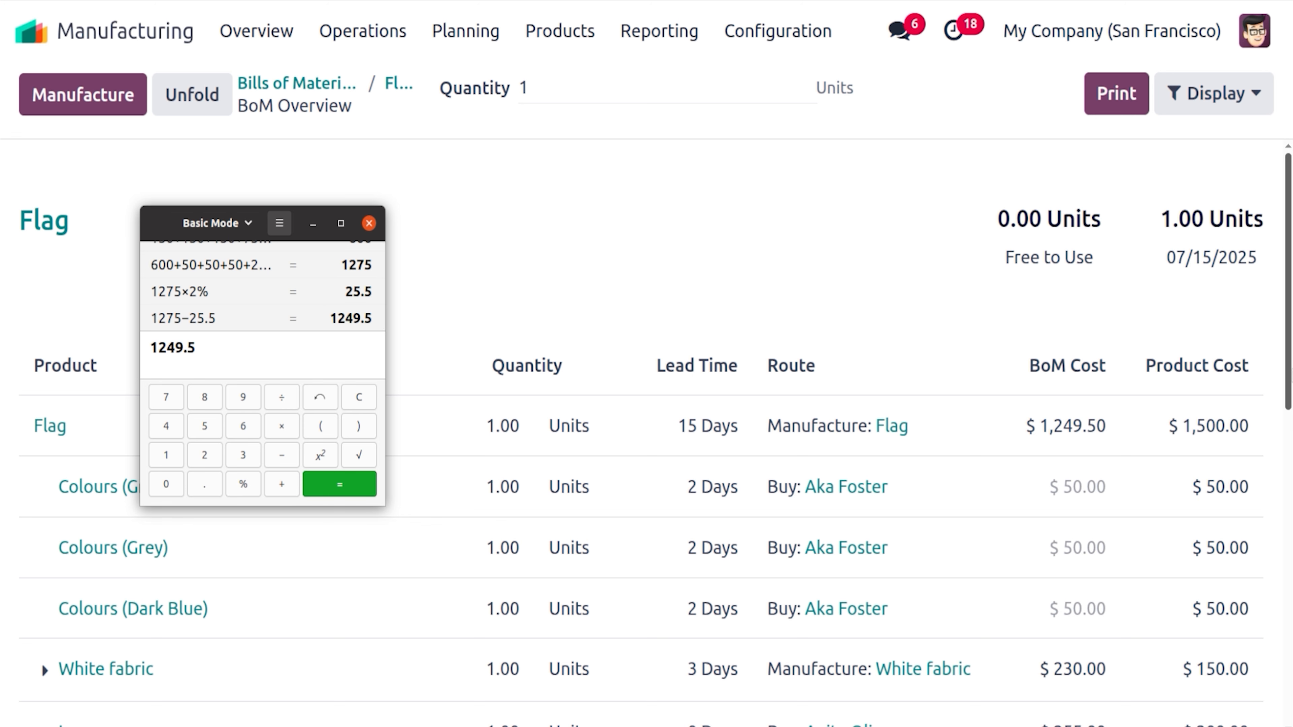
pyautogui.moveTo(1289, 376); pyautogui.dragTo(1290, 690)
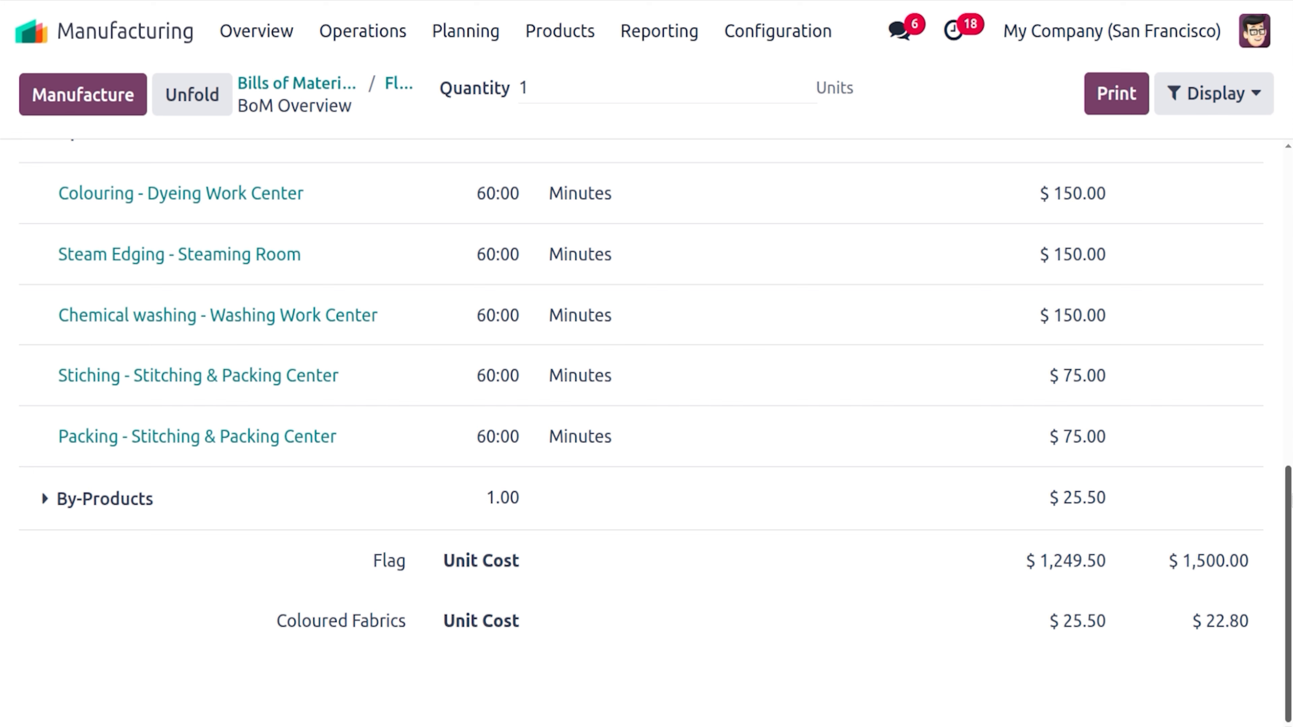
pyautogui.moveTo(1290, 501); pyautogui.dragTo(1291, 189)
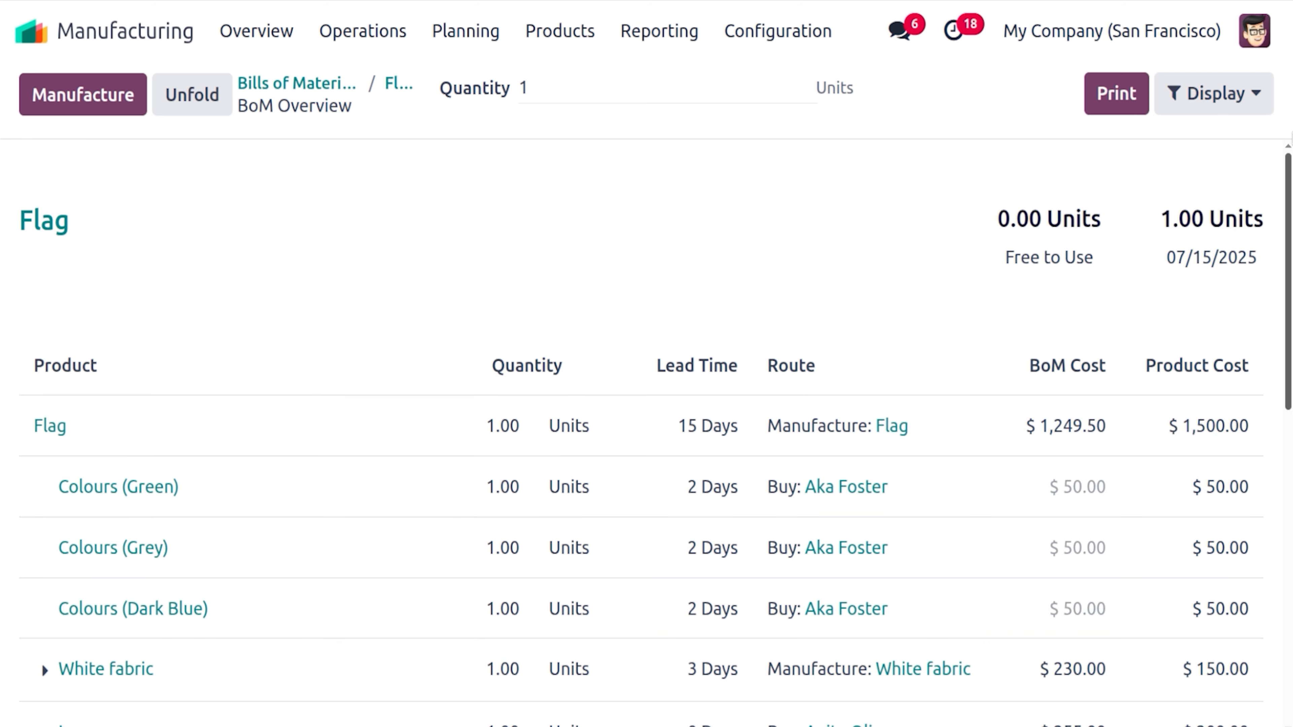
# Recompute the Flag BoM Overview for quantity 10: $12,495.00 BoM cost versus $15,000.00 product cost
pyautogui.click(602, 78)
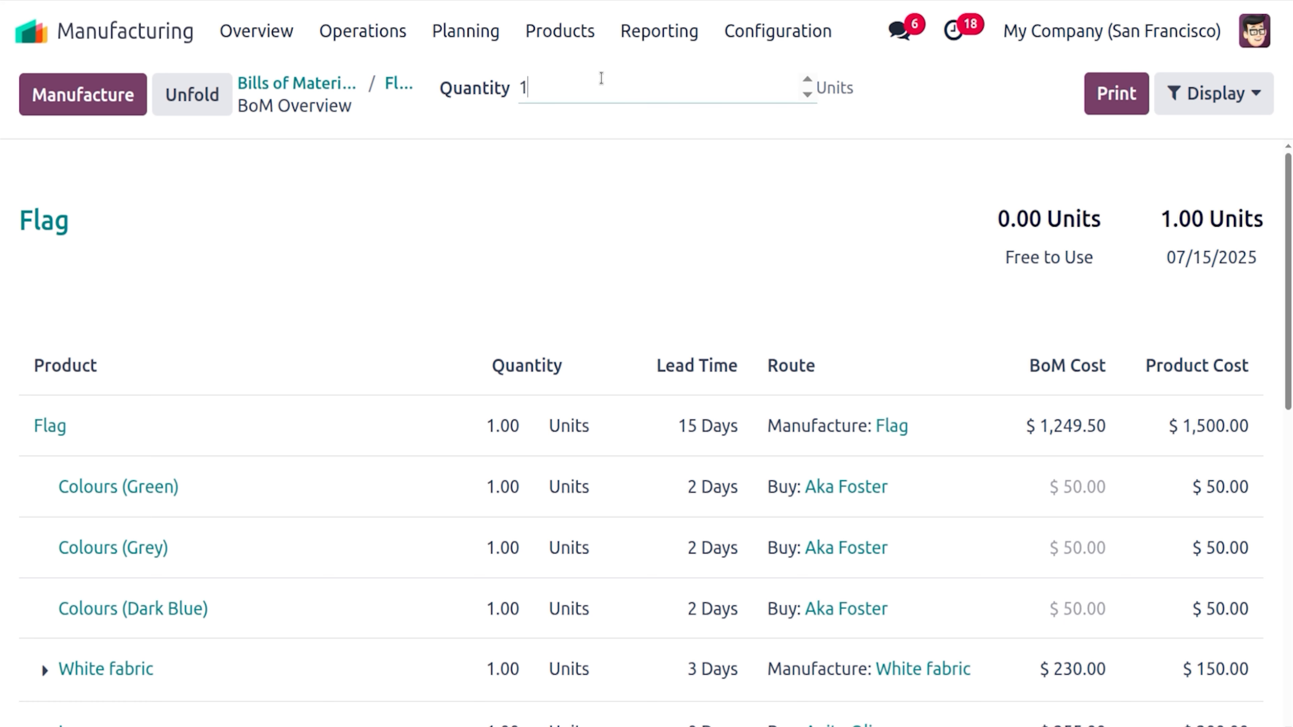
pyautogui.write('0')
pyautogui.click(614, 147)
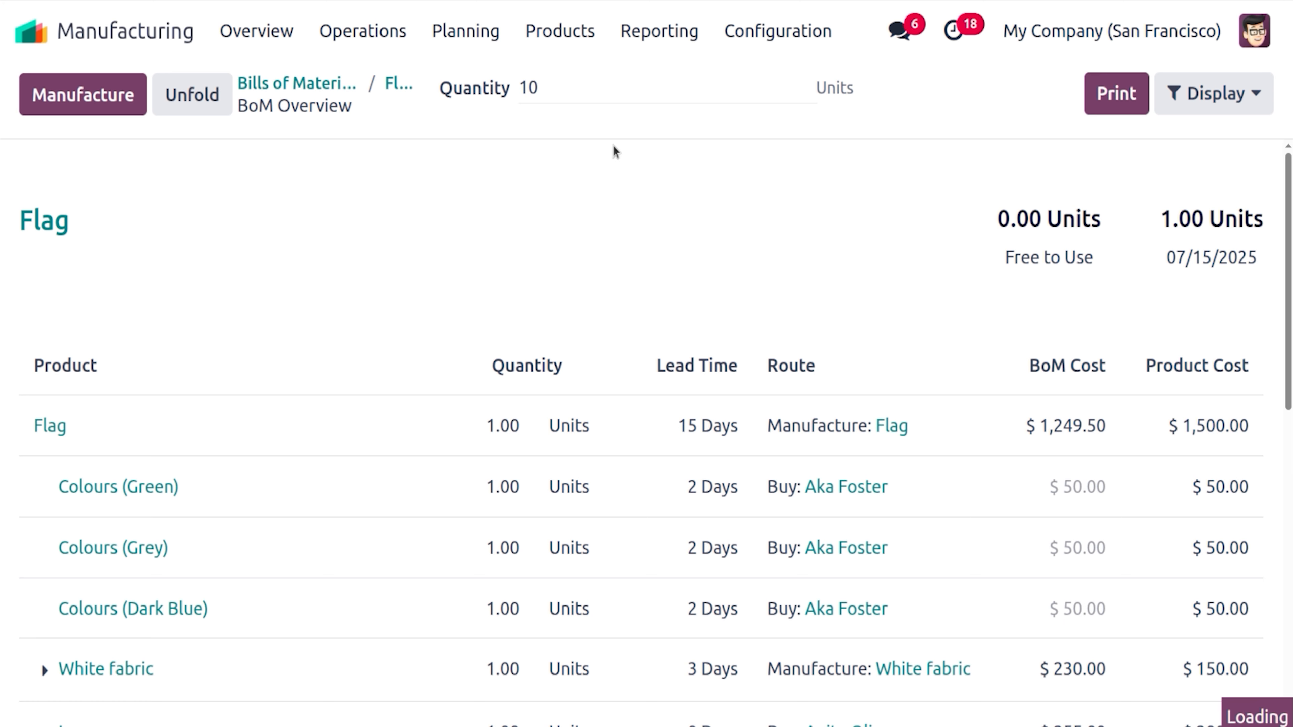
pyautogui.moveTo(1291, 184); pyautogui.dragTo(1291, 510)
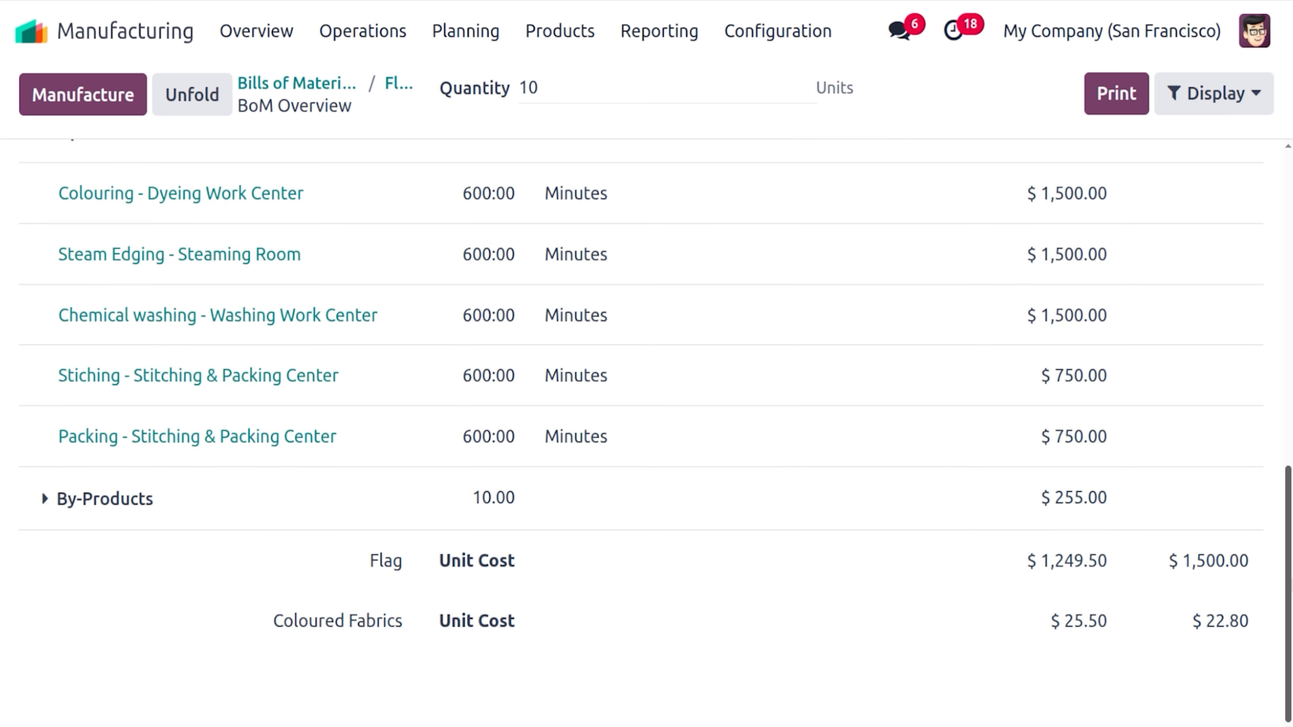
pyautogui.moveTo(1281, 423); pyautogui.dragTo(1288, 173)
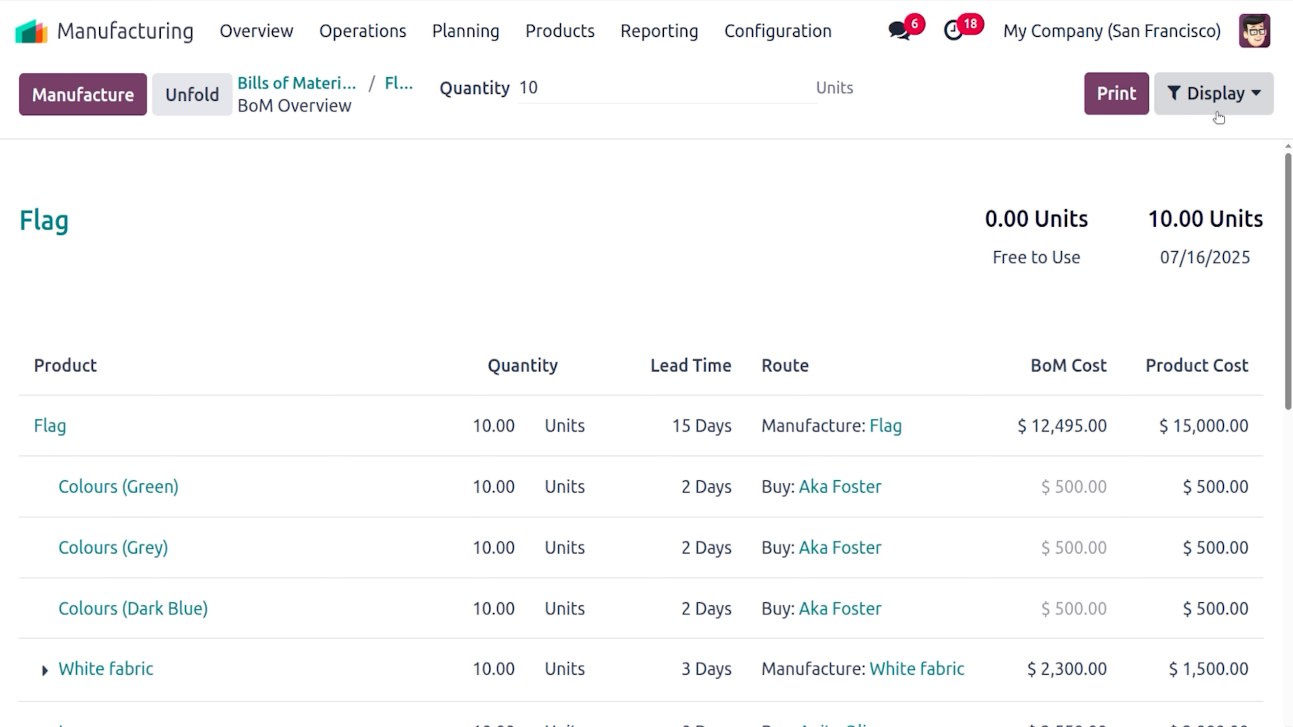
pyautogui.click(1214, 108)
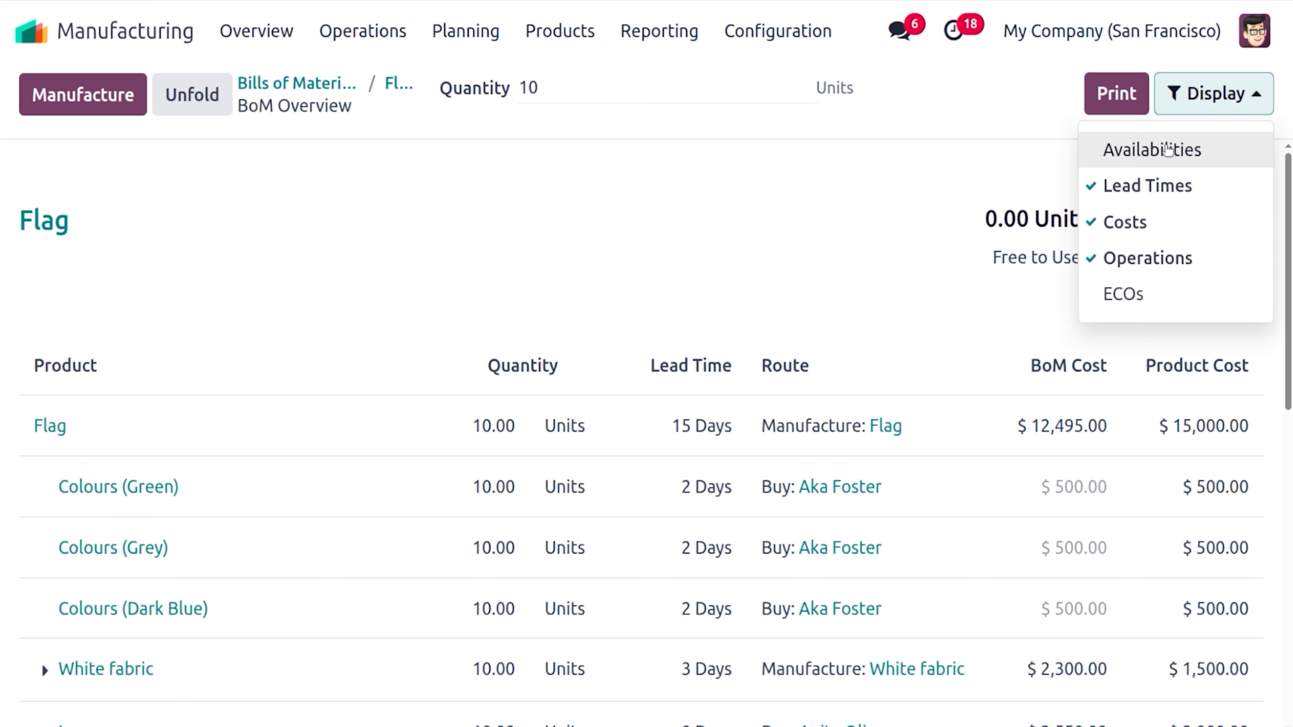
# Add the Availabilities, BoM Version and ECOs columns to the 10-unit overview
pyautogui.click(1167, 148)
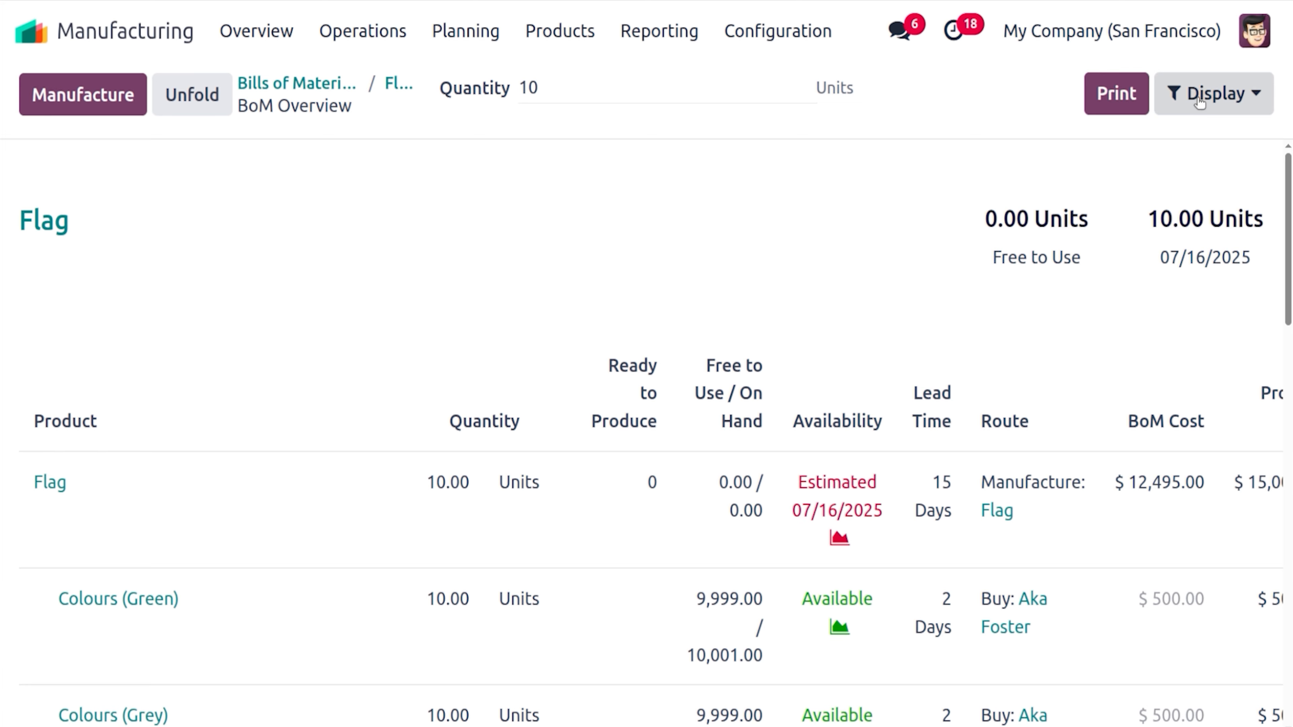
pyautogui.click(1176, 94)
pyautogui.click(1118, 304)
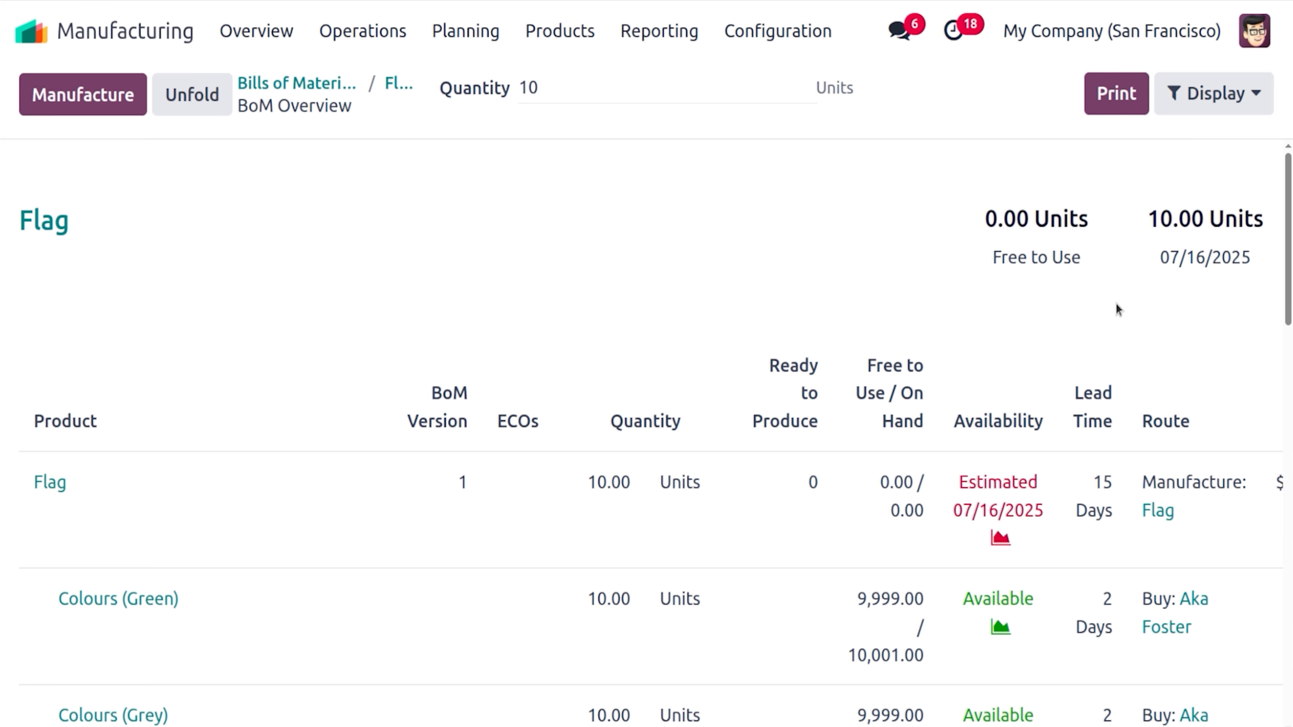
pyautogui.moveTo(1291, 294); pyautogui.dragTo(1286, 334)
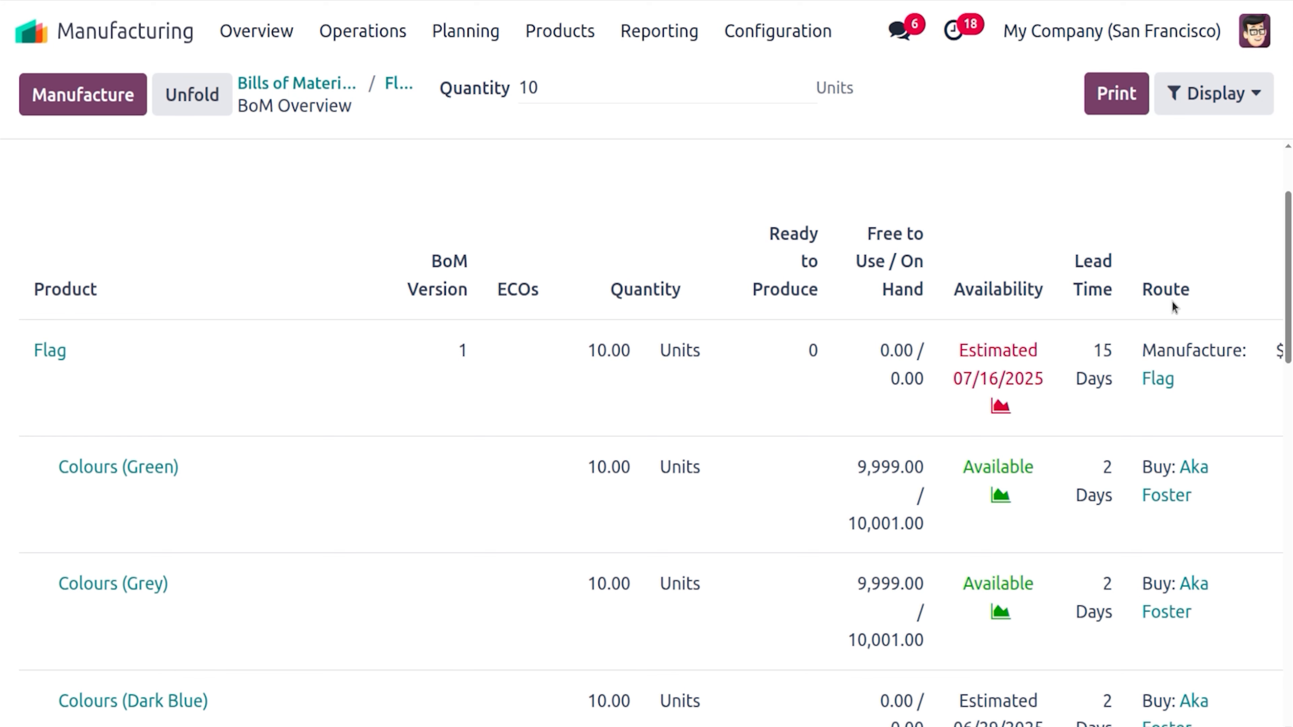
# Review the expanded table, then open the Flag bill of materials form with its 15-day lead time
pyautogui.scroll(-5, 1288, 275)
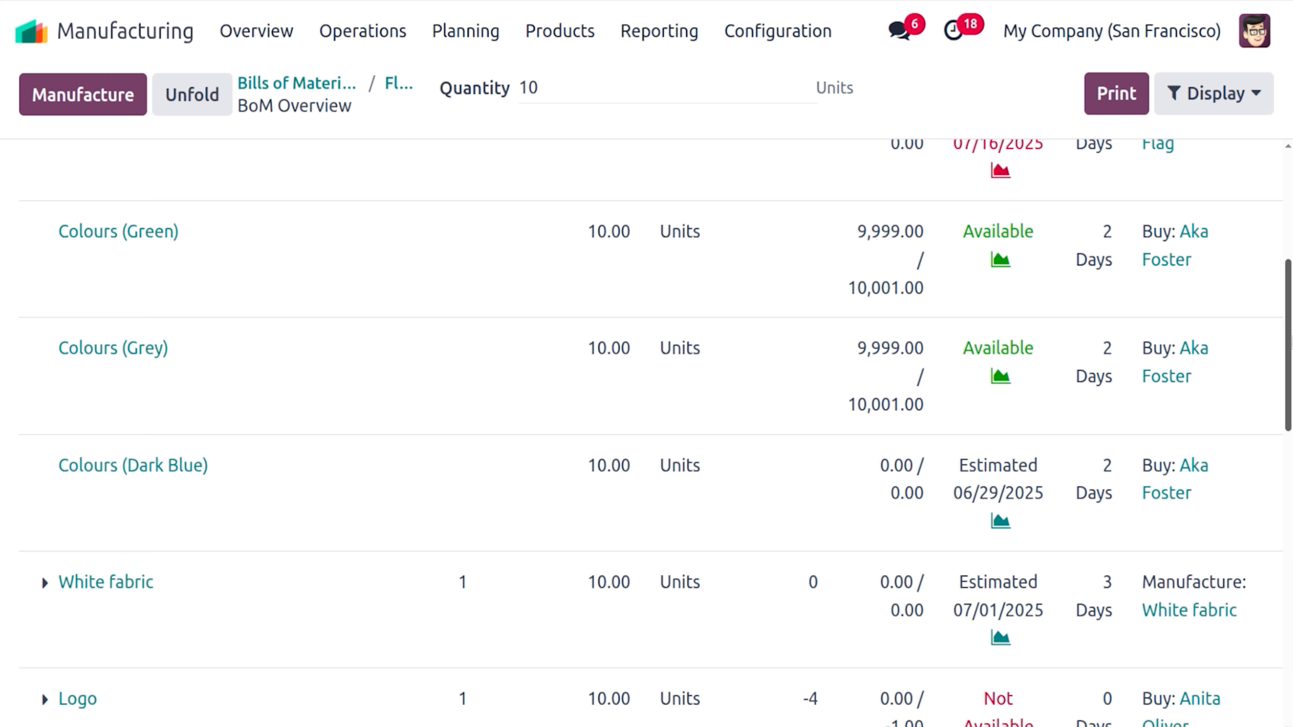
pyautogui.scroll(-4, 901, 310)
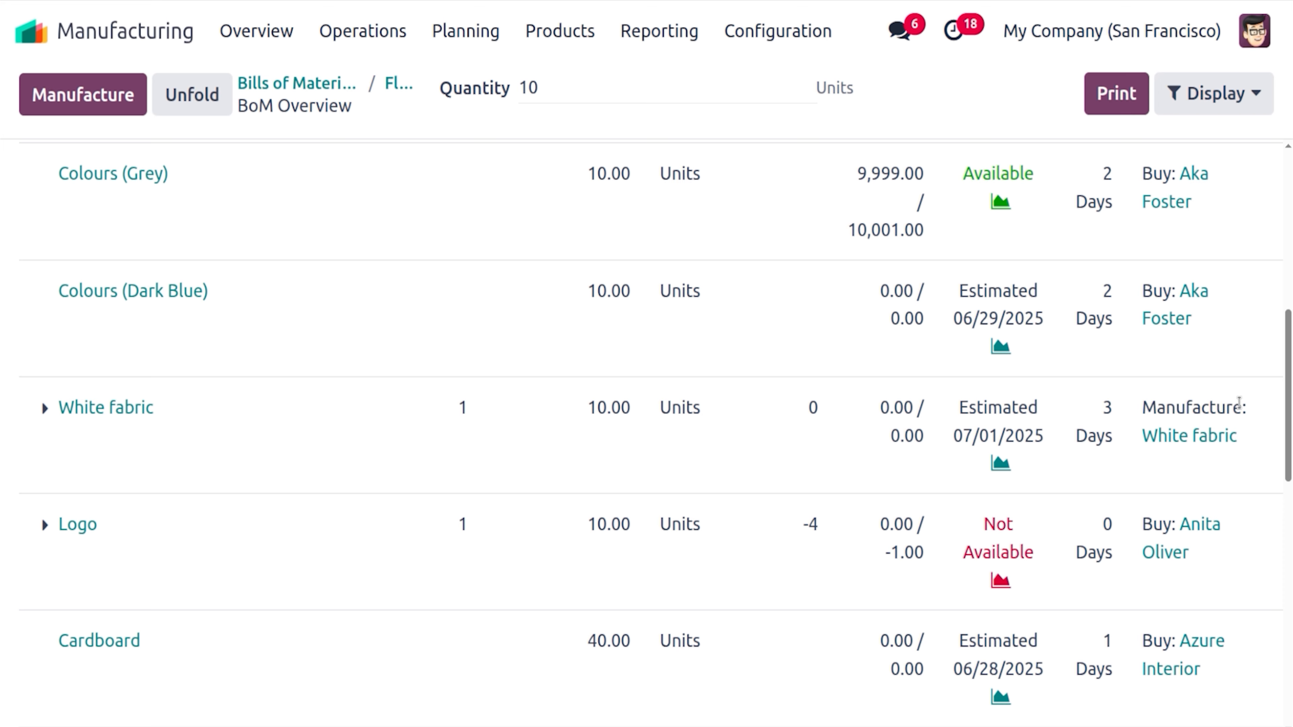
pyautogui.scroll(-4, 1240, 403)
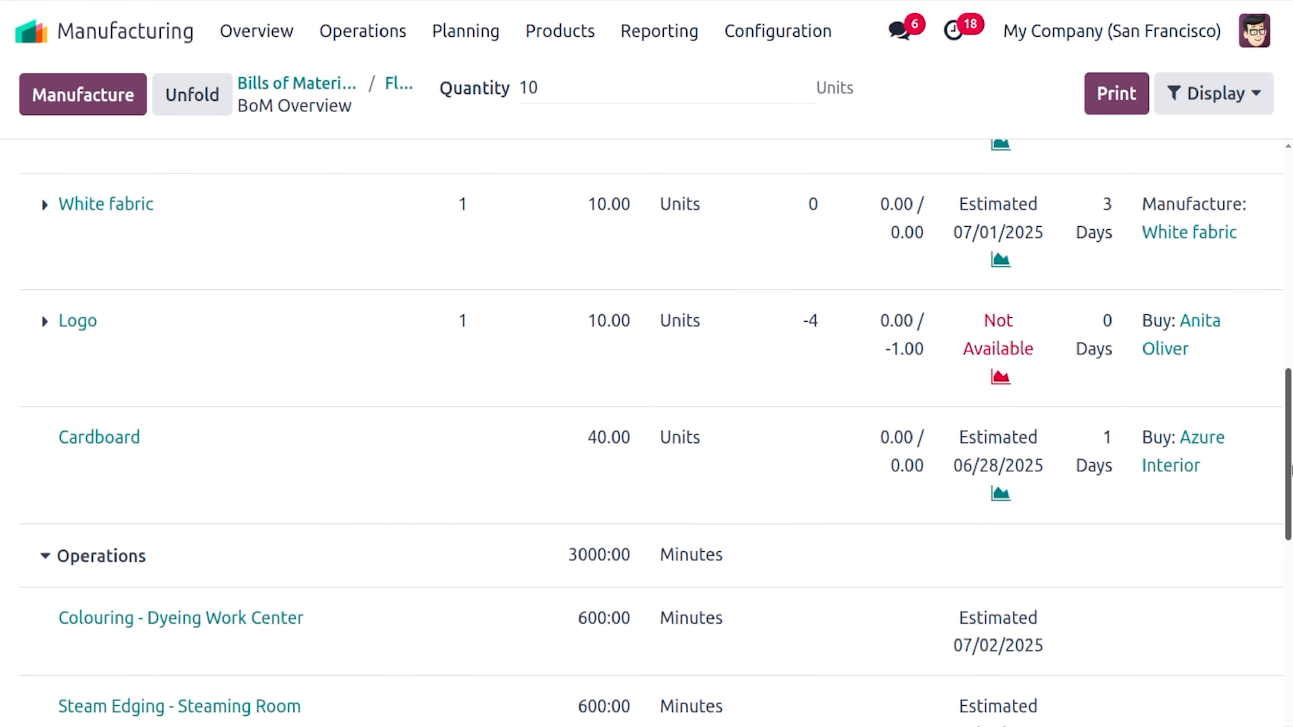
pyautogui.moveTo(1291, 464); pyautogui.dragTo(1290, 364)
pyautogui.scroll(10, 1048, 165)
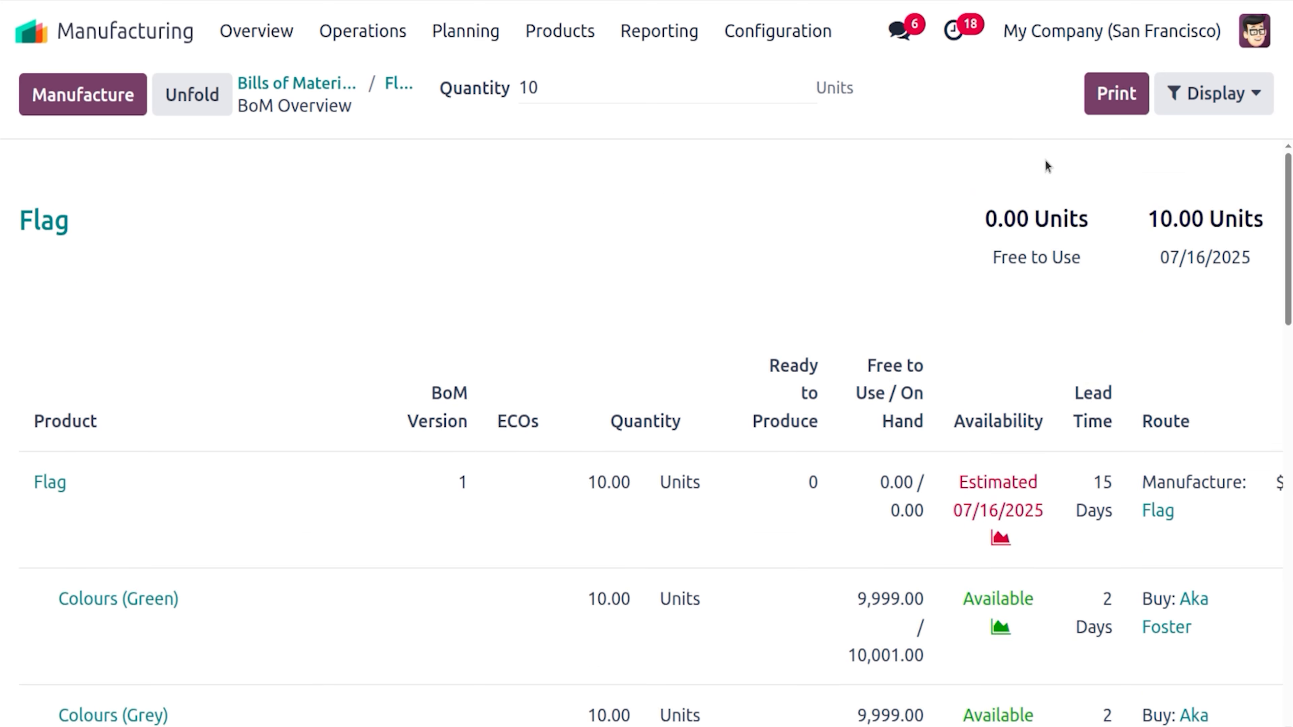
pyautogui.click(391, 84)
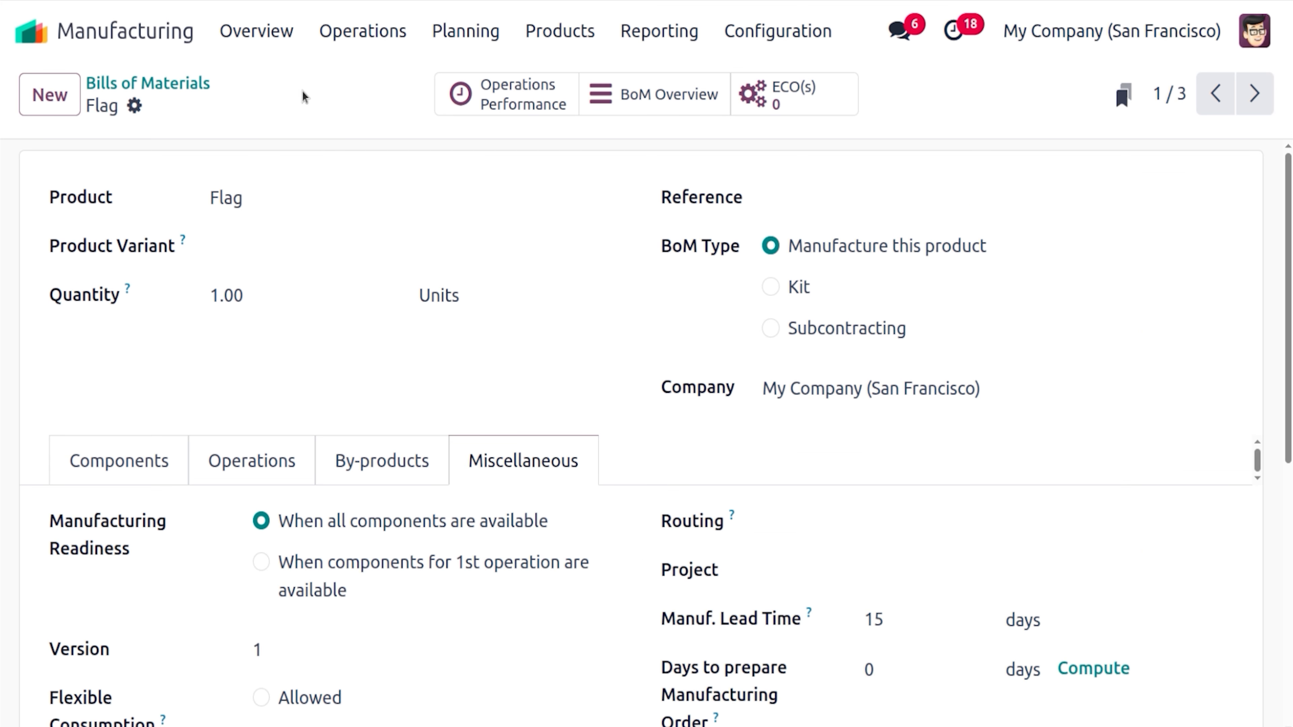
# Go back to the Bills of Materials list, then open the Quality app by searching 'qu'
pyautogui.click(206, 83)
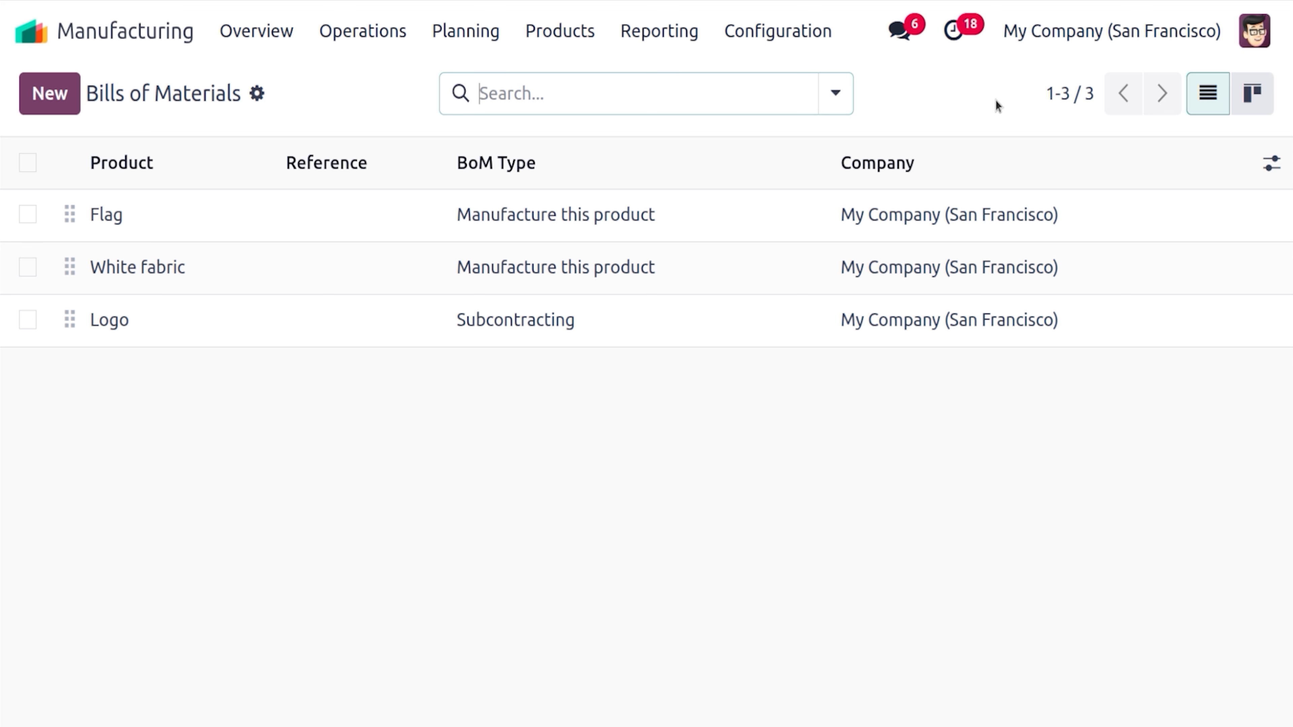
pyautogui.click(31, 29)
pyautogui.write('qu')
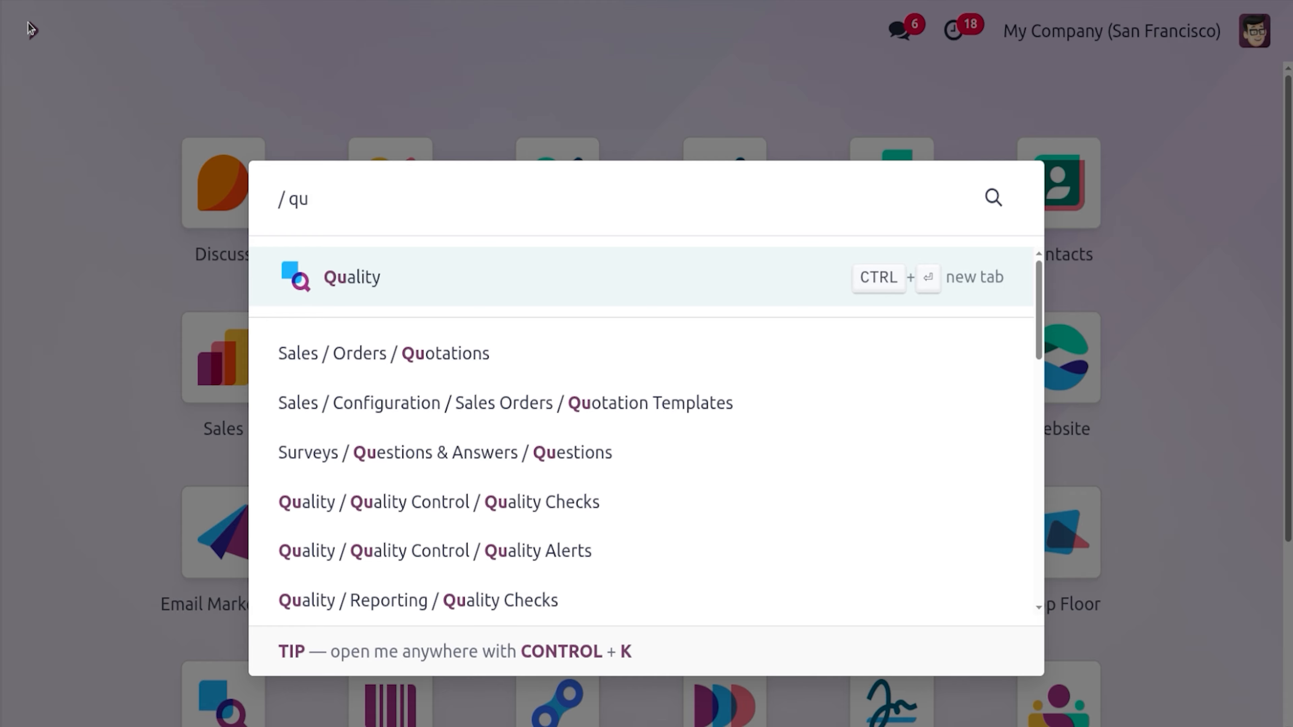
pyautogui.press('Return')
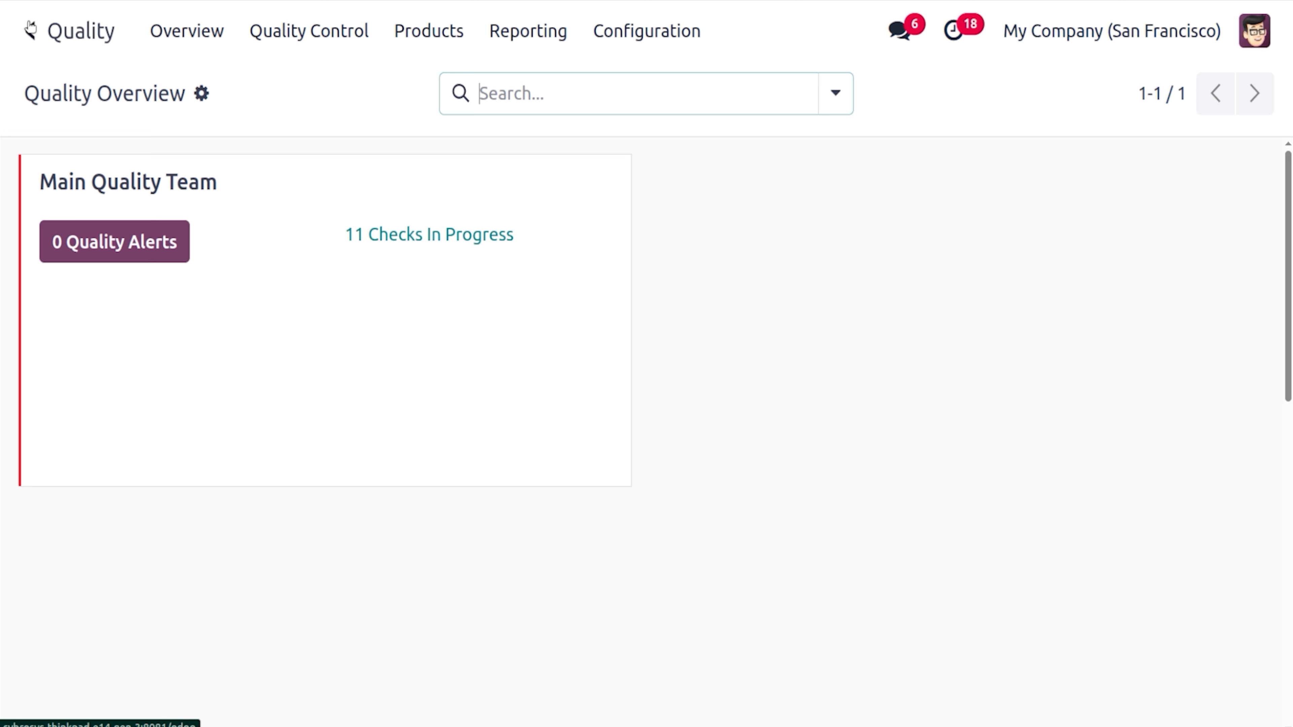
# Open Quality Control Points and clear the Quality Points filter to show QCP00026–QCP00029
pyautogui.click(300, 43)
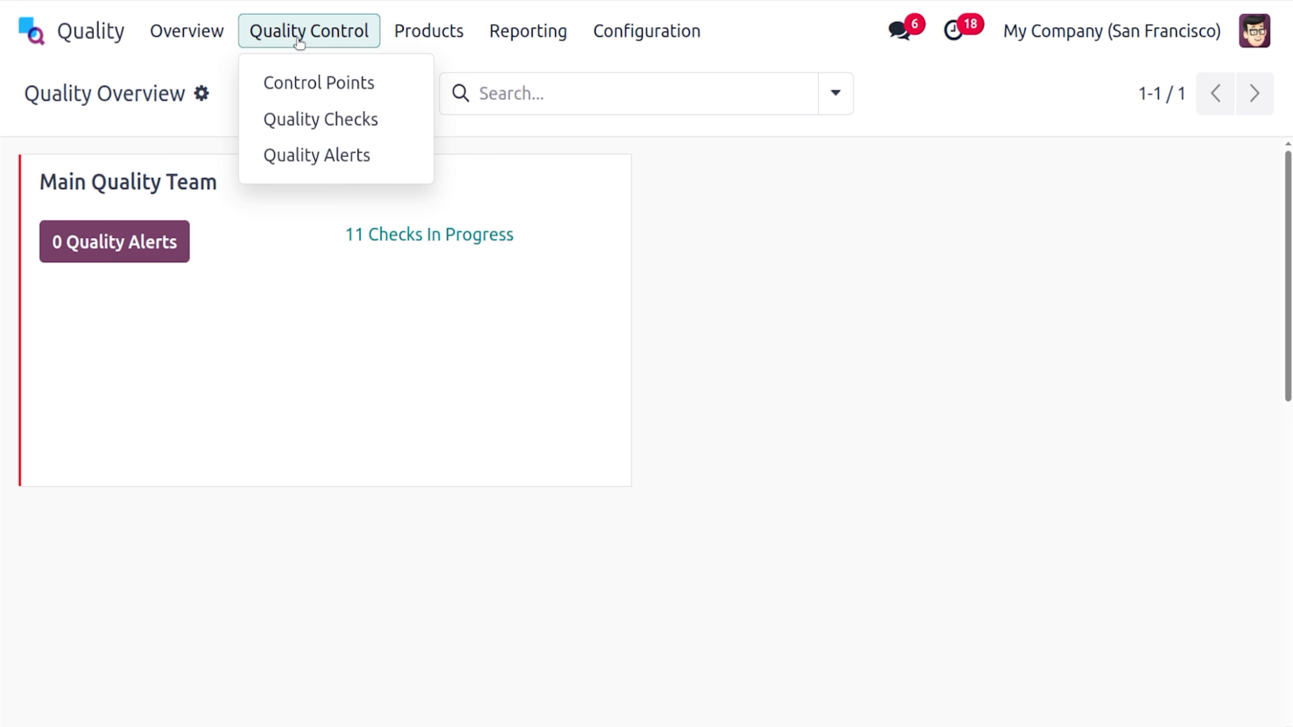
pyautogui.click(335, 94)
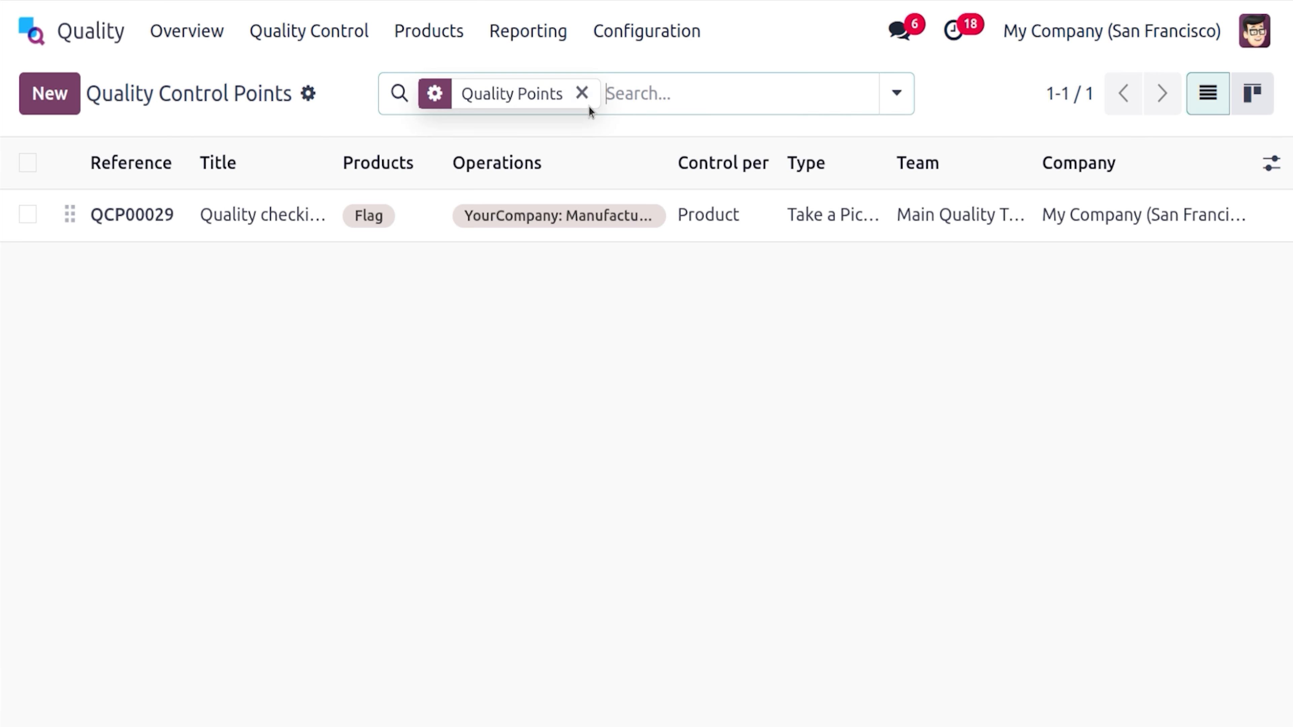
pyautogui.click(582, 93)
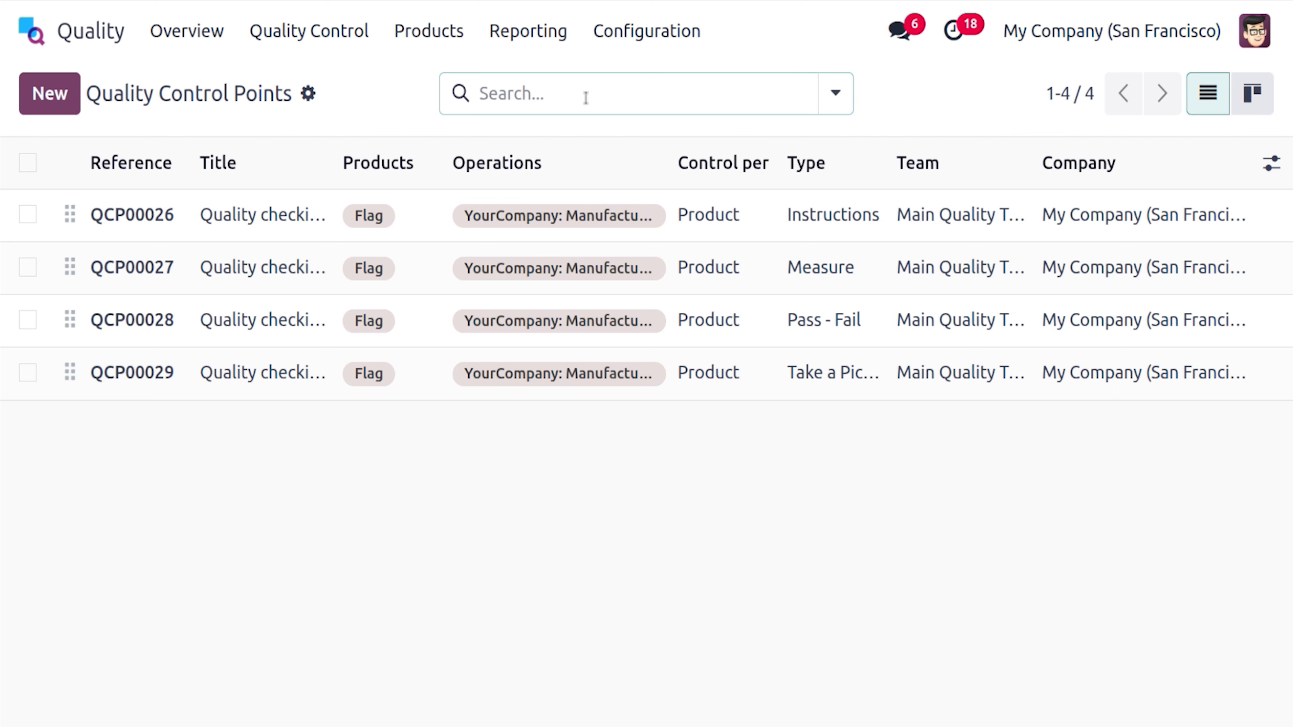
pyautogui.click(307, 215)
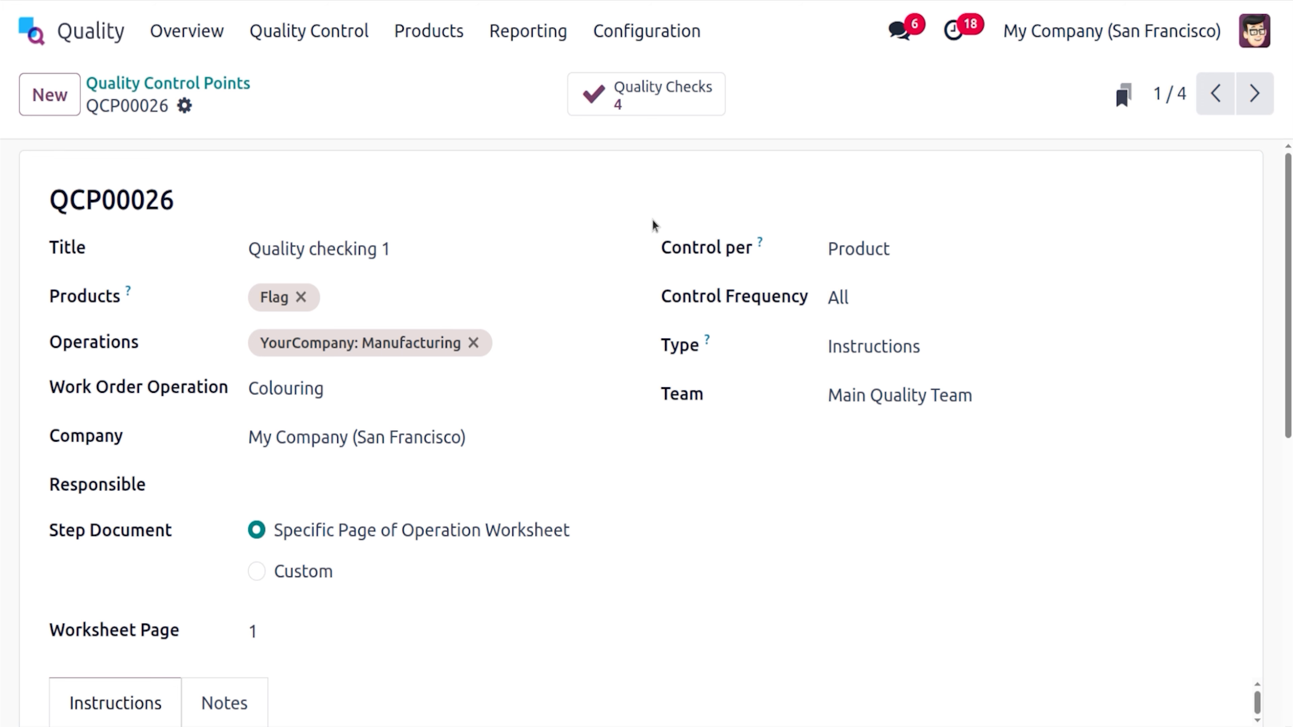
pyautogui.scroll(-2, 1286, 306)
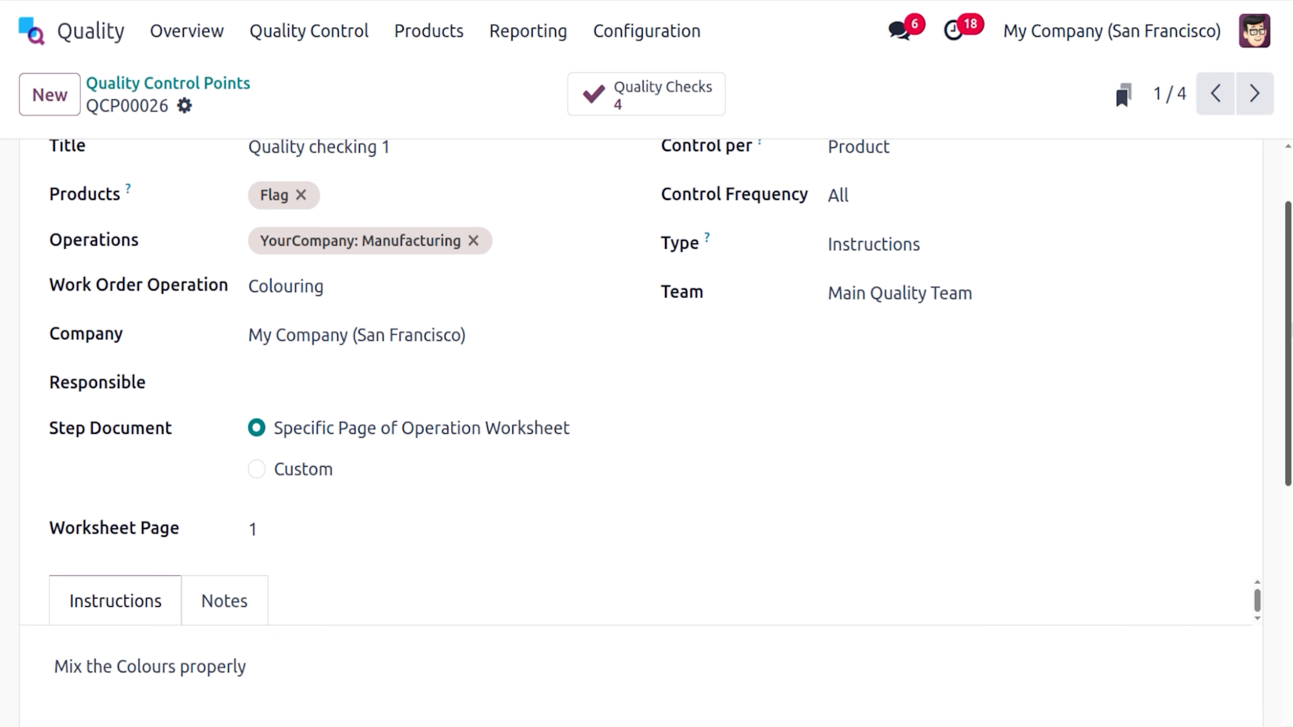
pyautogui.scroll(2, 1287, 341)
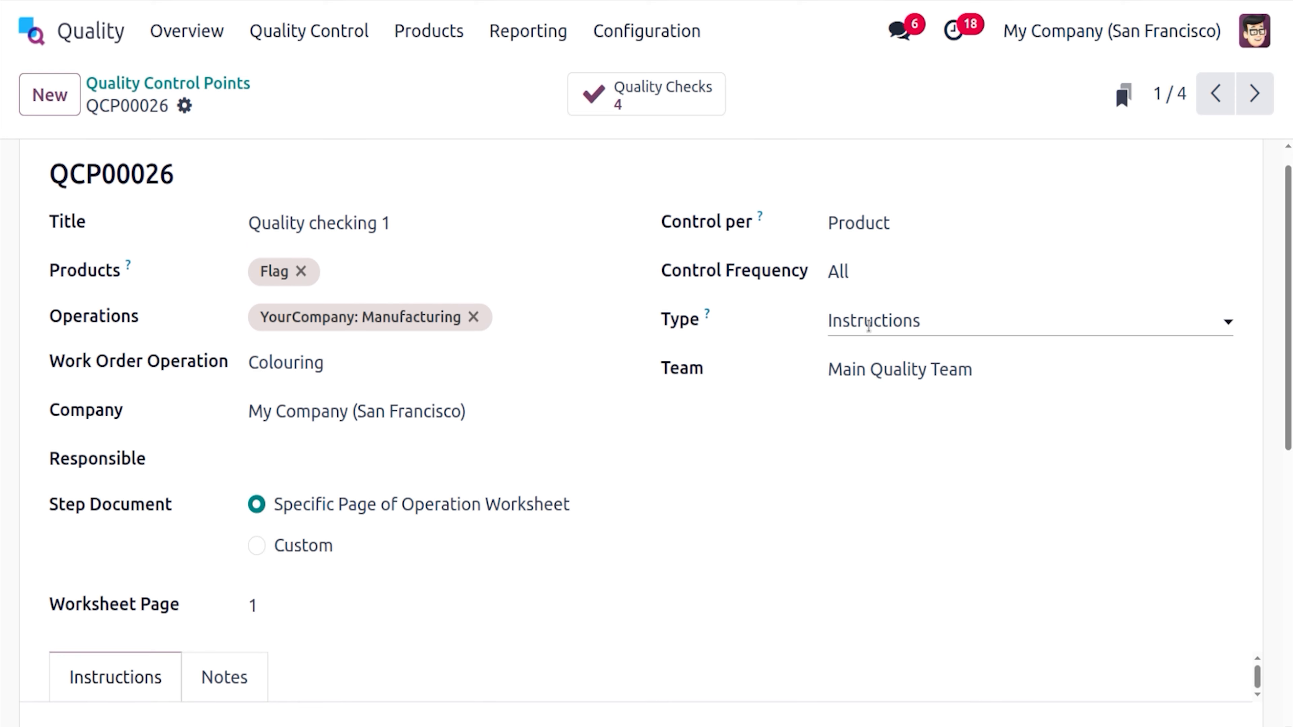
pyautogui.scroll(-4, 1287, 356)
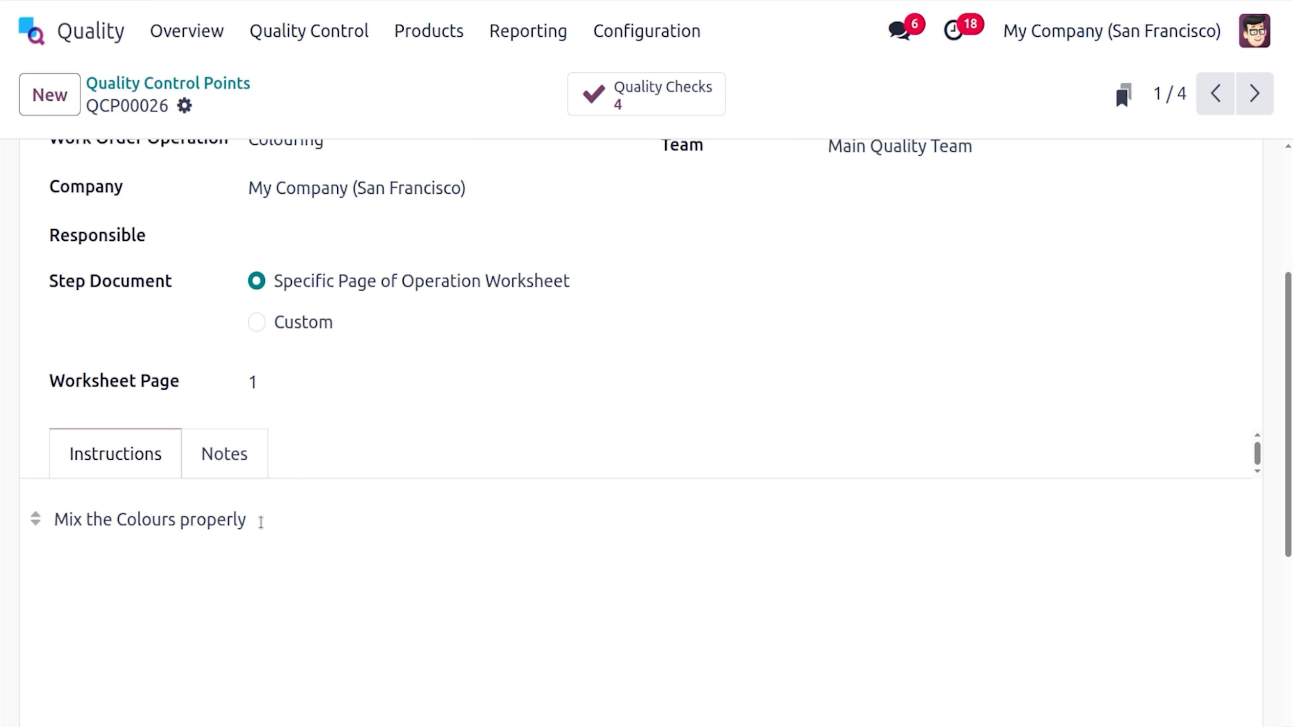
pyautogui.scroll(5, 1279, 207)
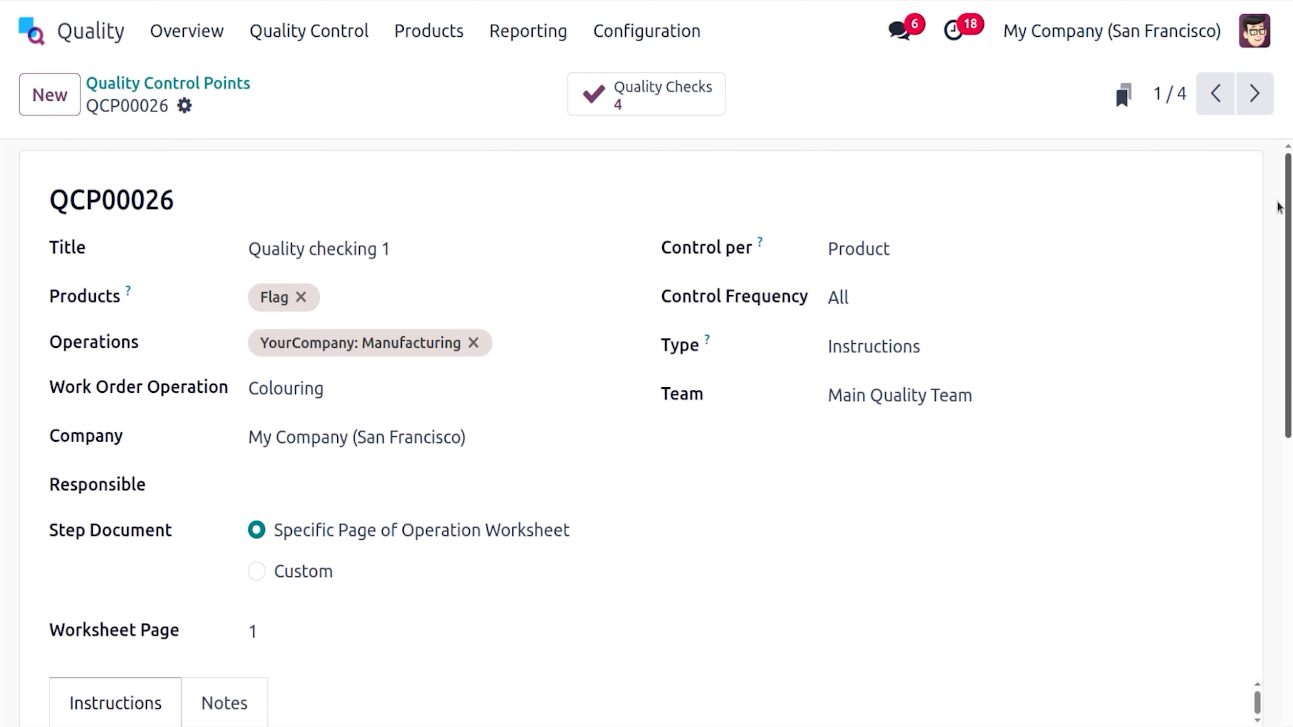
pyautogui.click(208, 82)
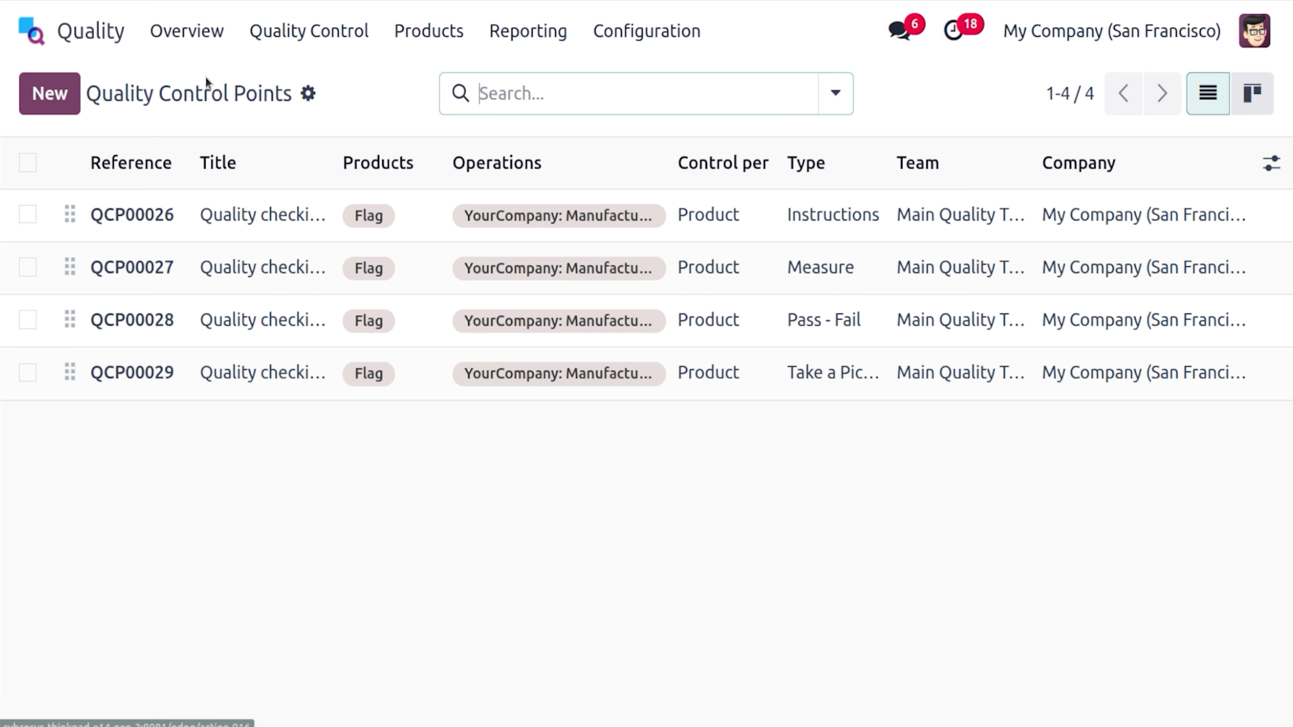
pyautogui.click(237, 265)
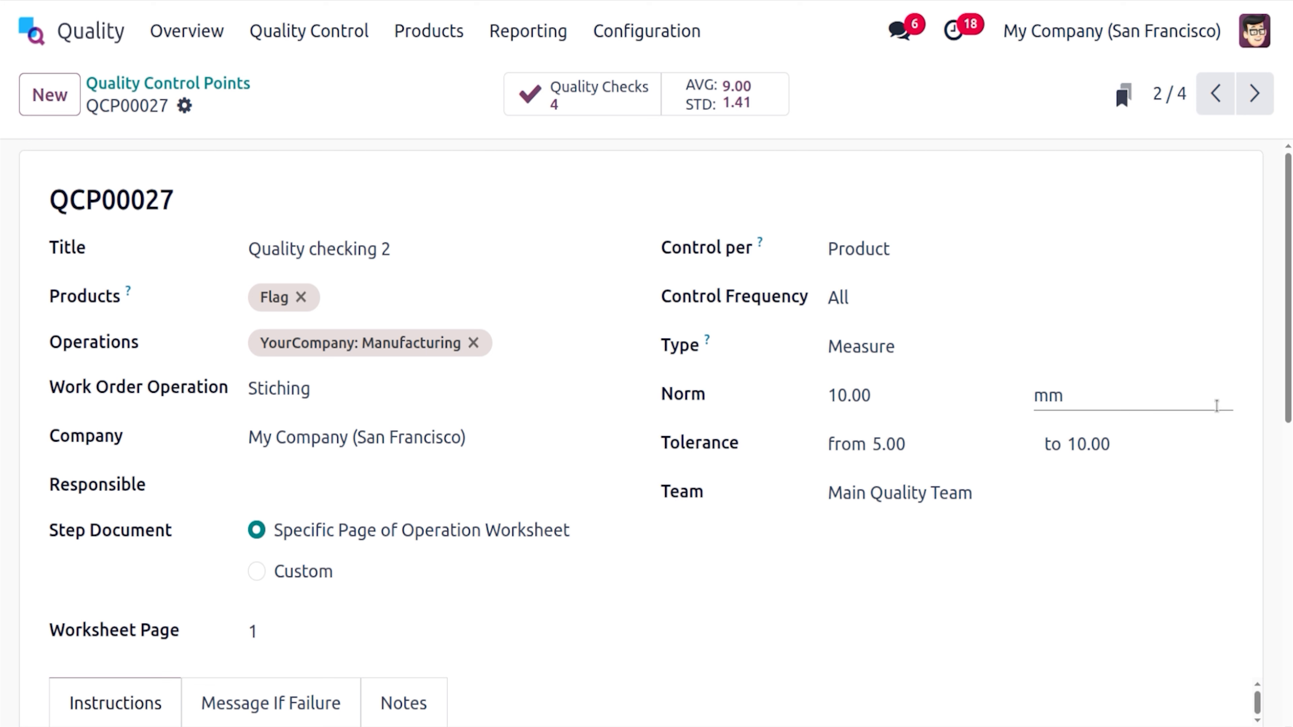
pyautogui.scroll(-5, 1217, 407)
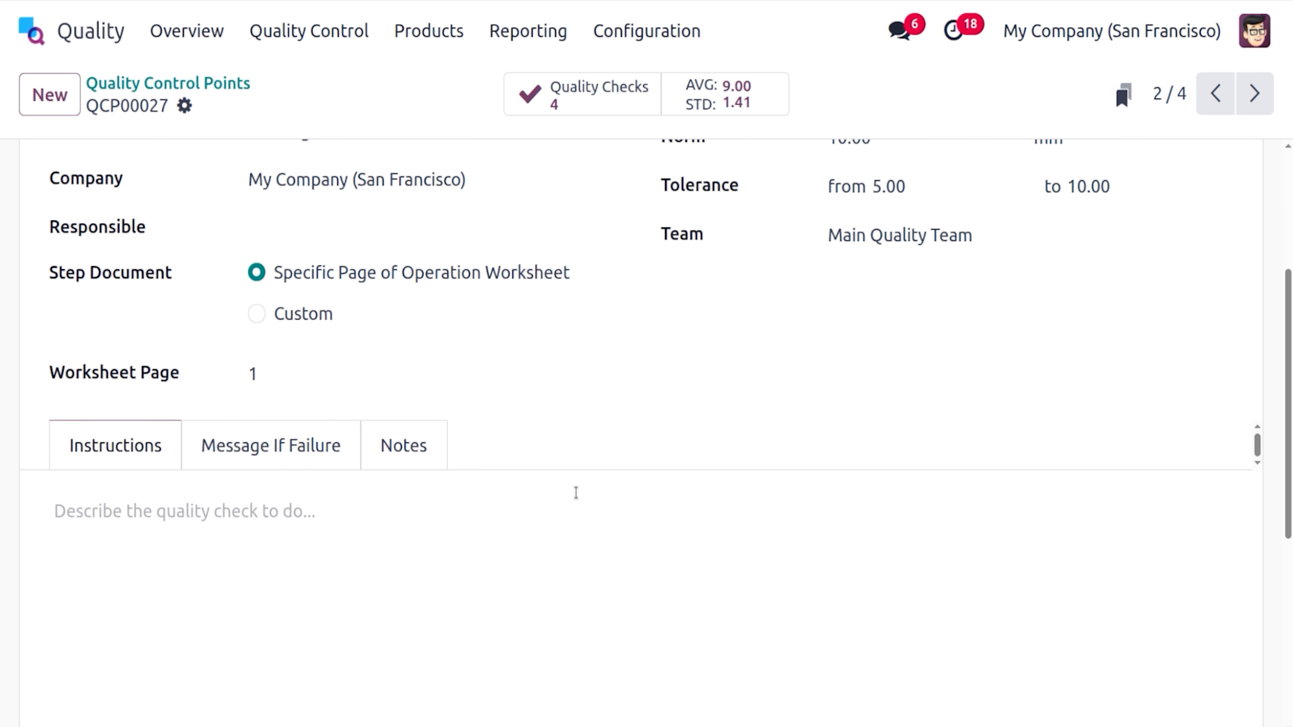
pyautogui.click(245, 452)
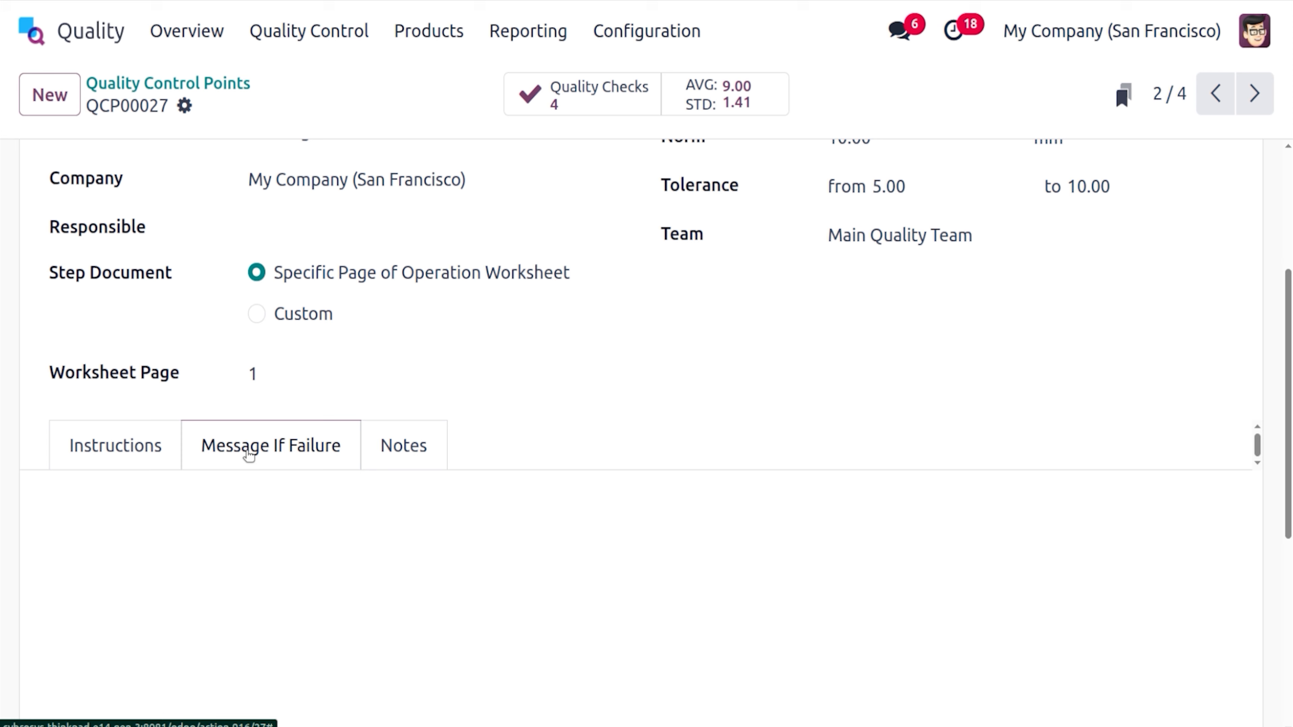
pyautogui.click(428, 468)
pyautogui.scroll(3, 1283, 294)
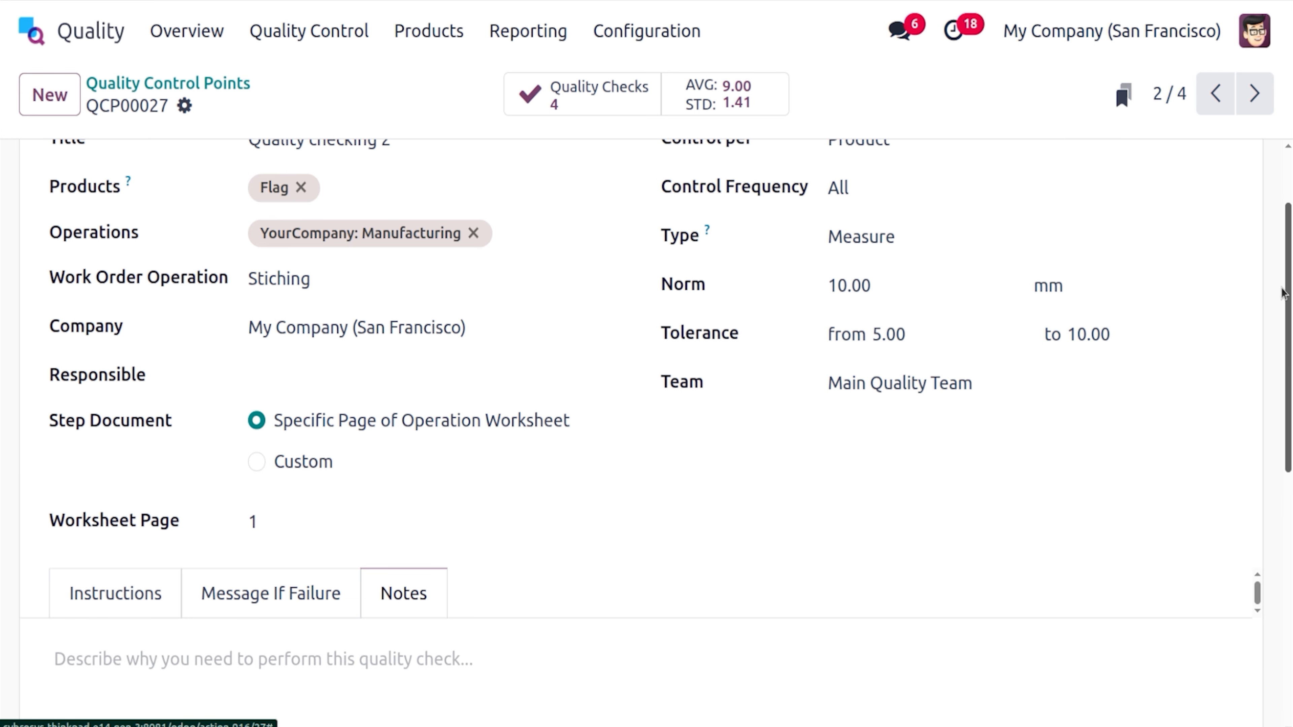
pyautogui.click(206, 87)
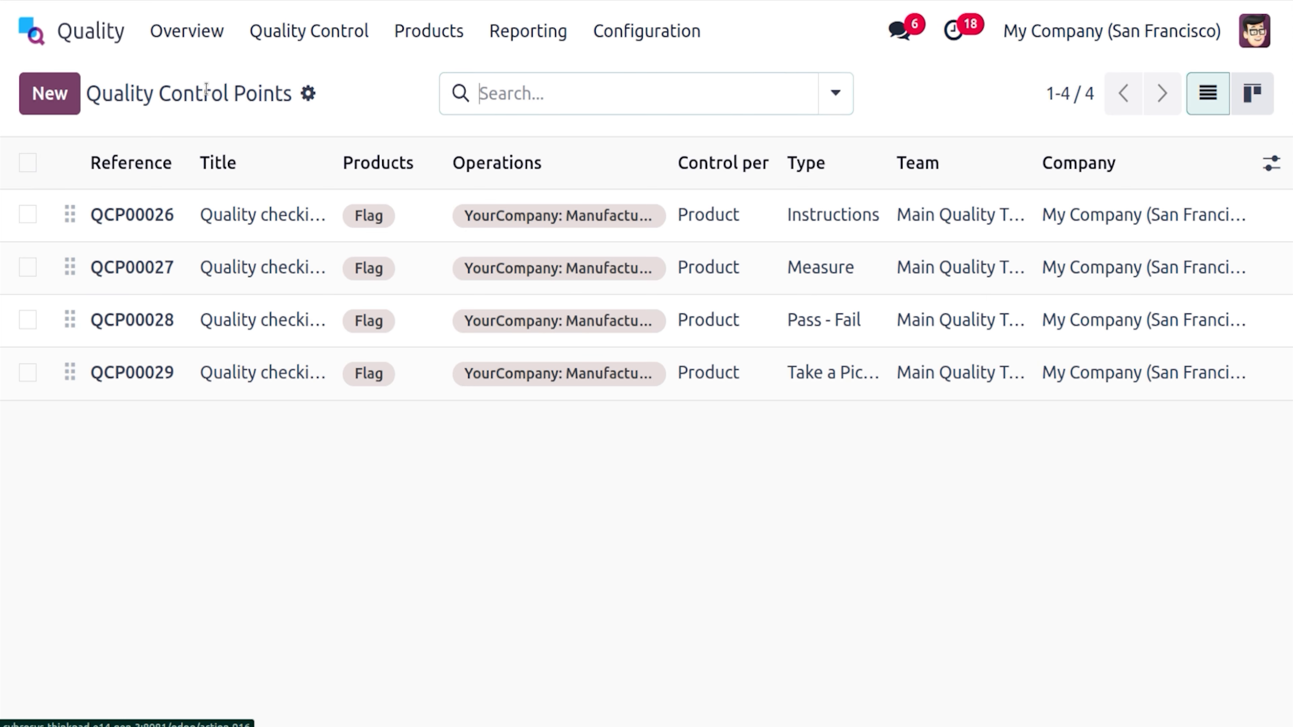
pyautogui.click(307, 317)
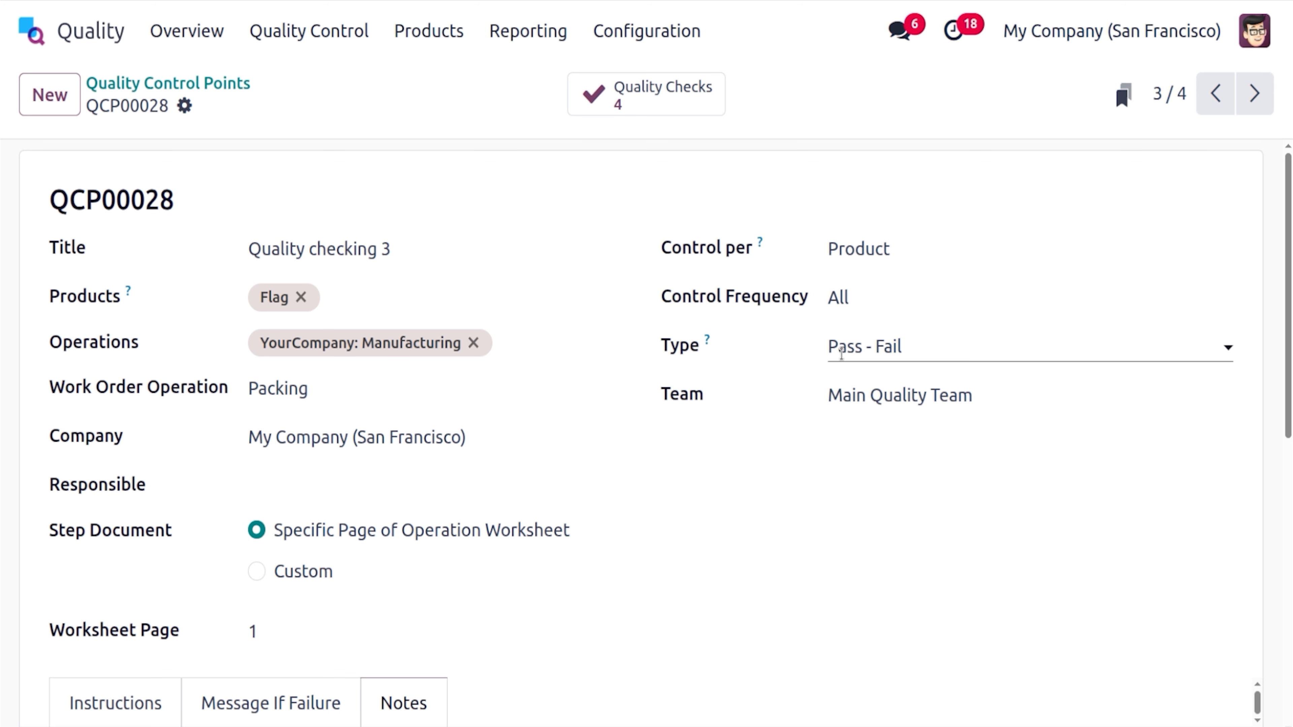
pyautogui.scroll(-2, 932, 379)
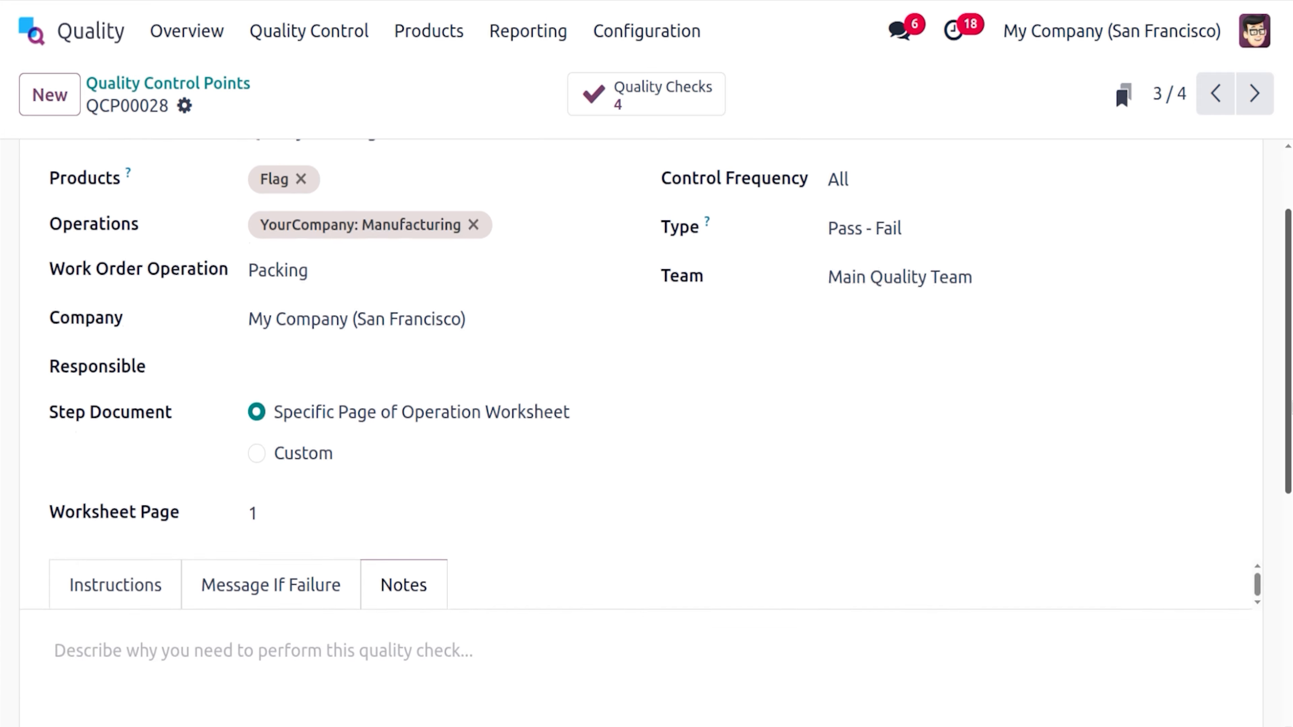
pyautogui.scroll(-2, 1273, 445)
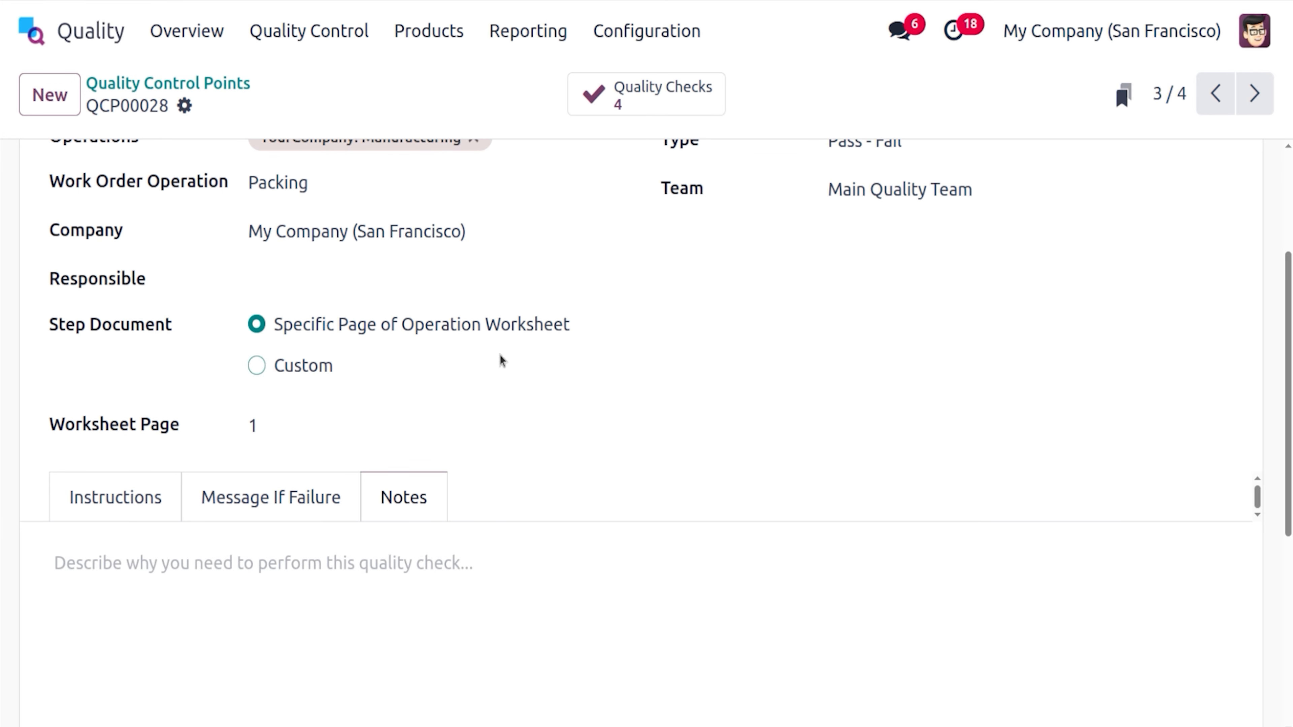
pyautogui.moveTo(1284, 355); pyautogui.dragTo(1281, 257)
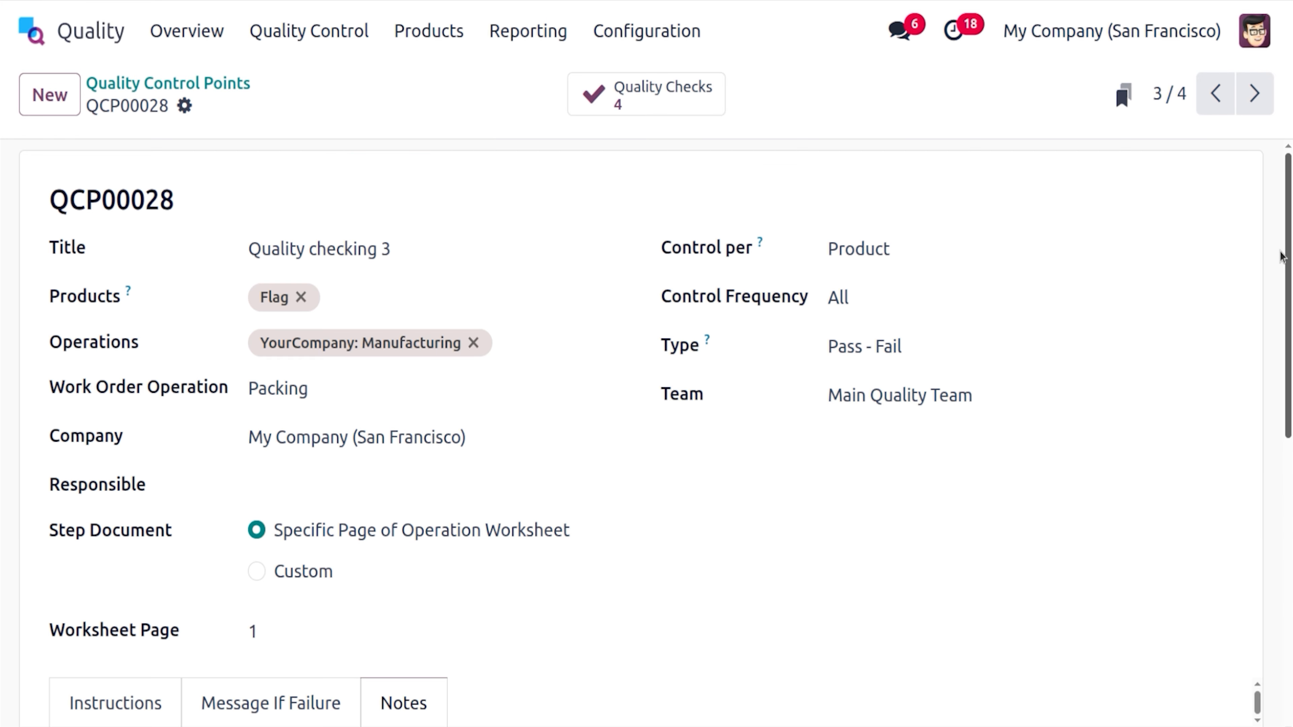
pyautogui.click(241, 88)
pyautogui.click(271, 373)
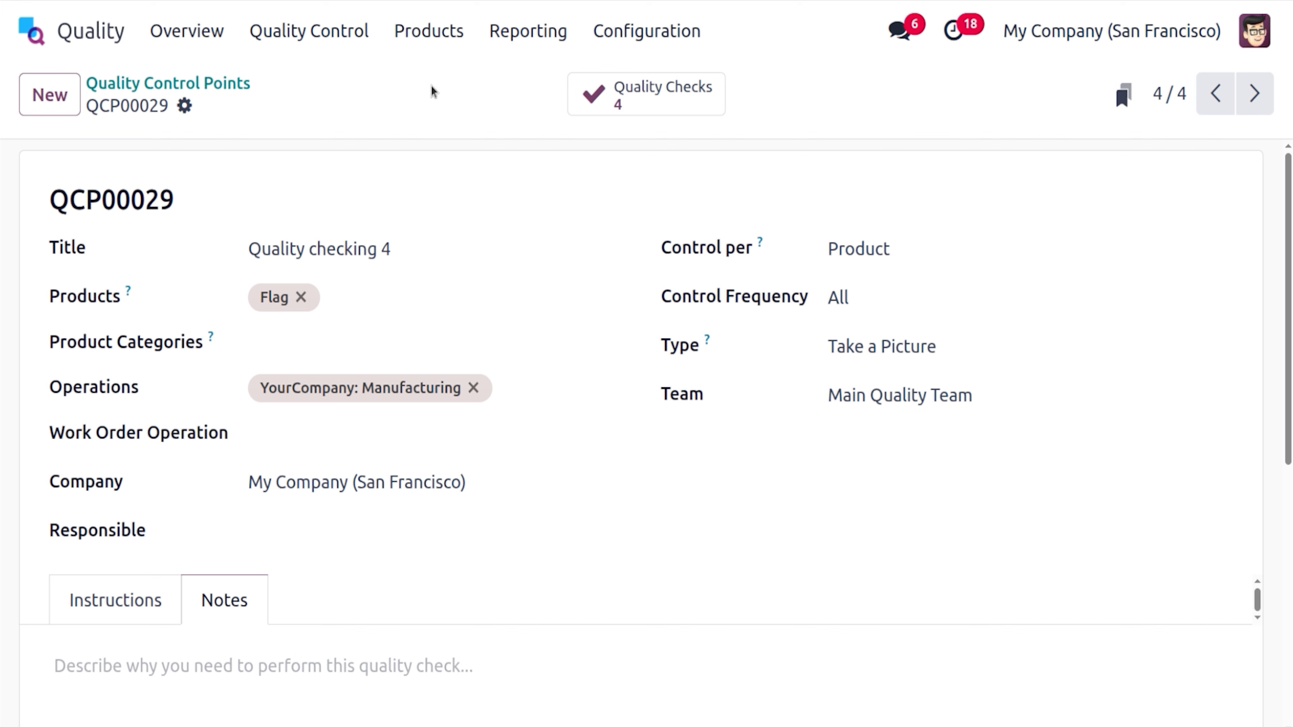
pyautogui.click(164, 88)
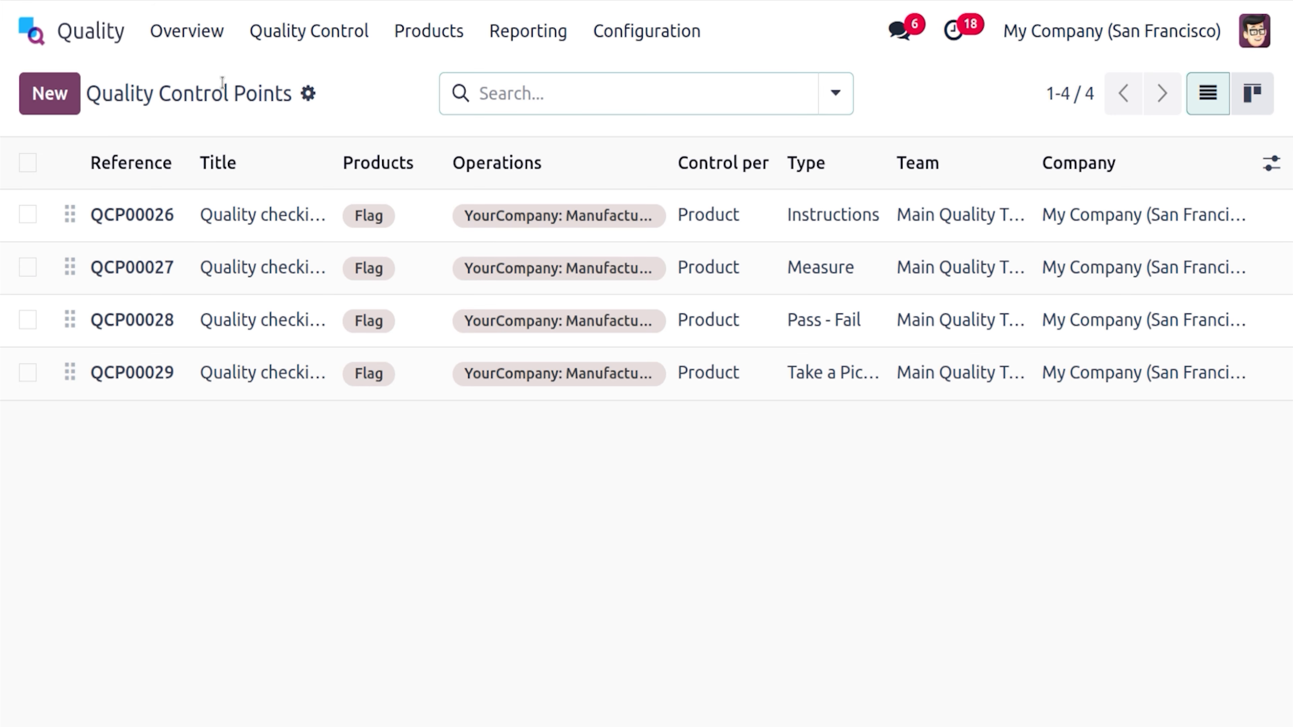
# Leave the Quality app for the Odoo app grid
pyautogui.click(31, 31)
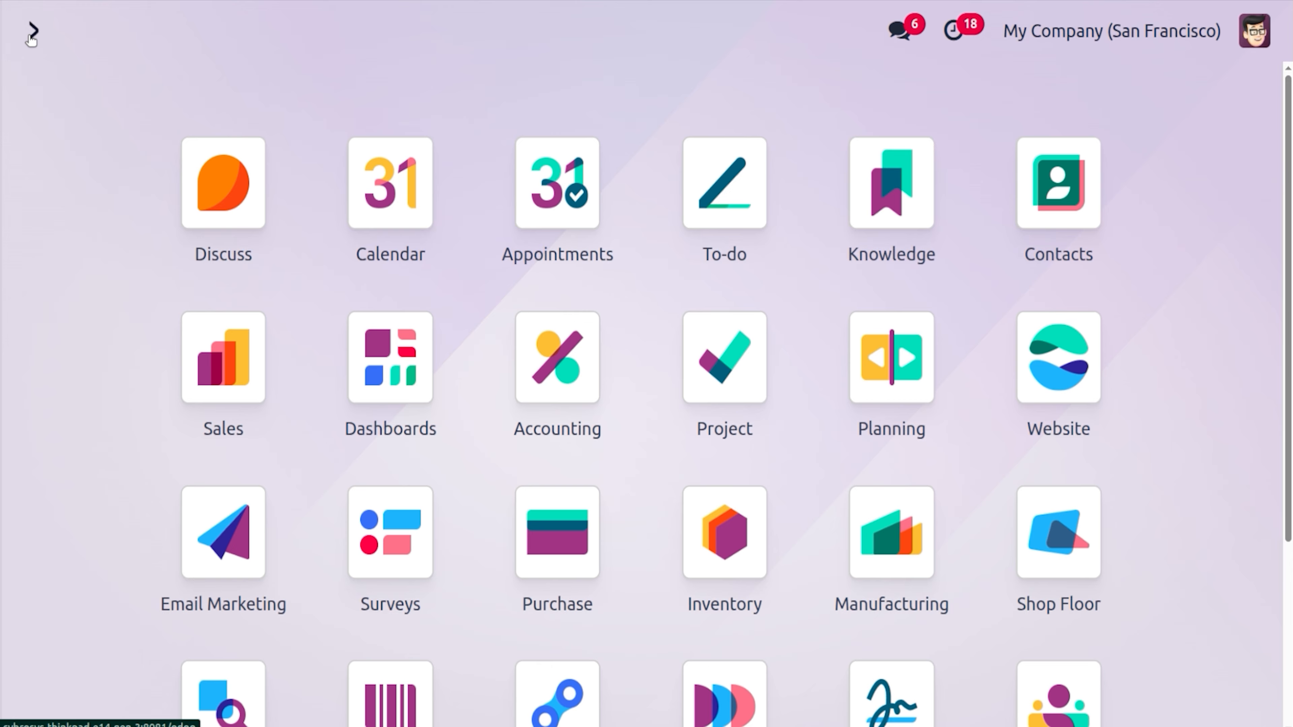
# Launch the Employees app by searching 'em'
pyautogui.write('em')
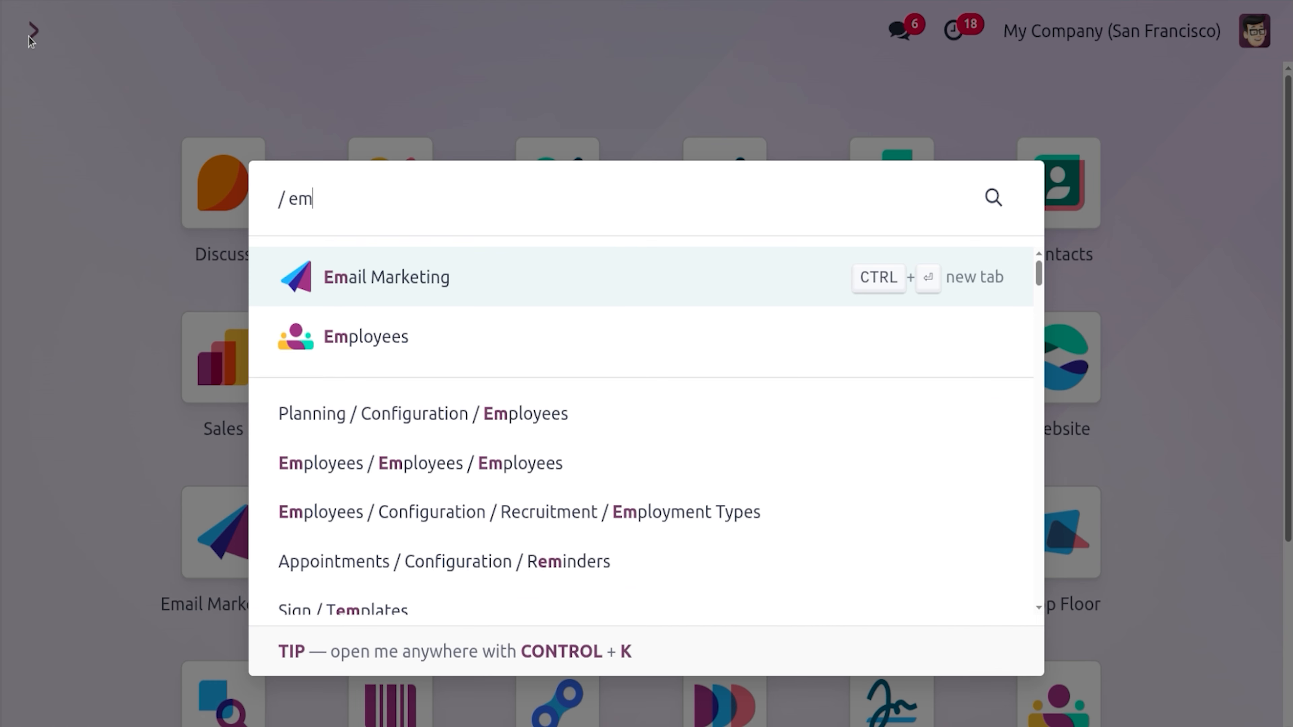
pyautogui.press('Down')
pyautogui.press('Return')
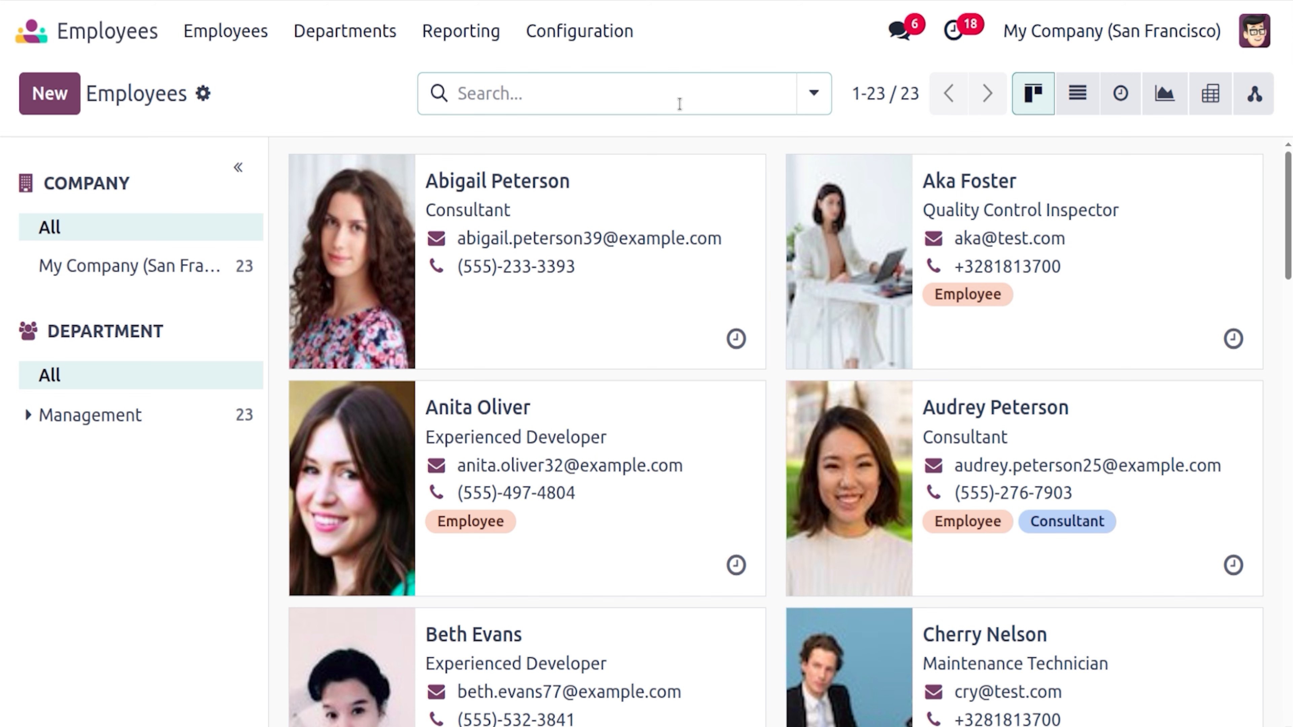
# Give the Quality Control Inspector PIN code 000, save, and return to the employees overview
pyautogui.click(1148, 252)
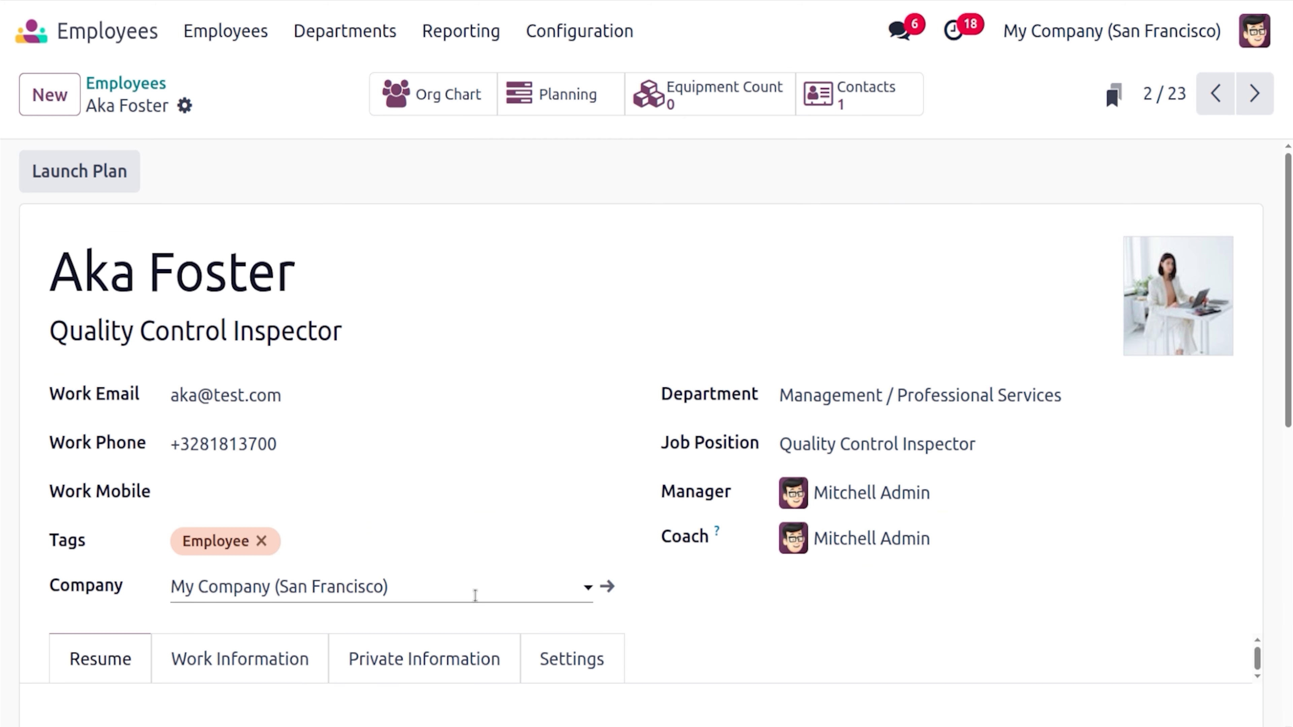
pyautogui.click(573, 670)
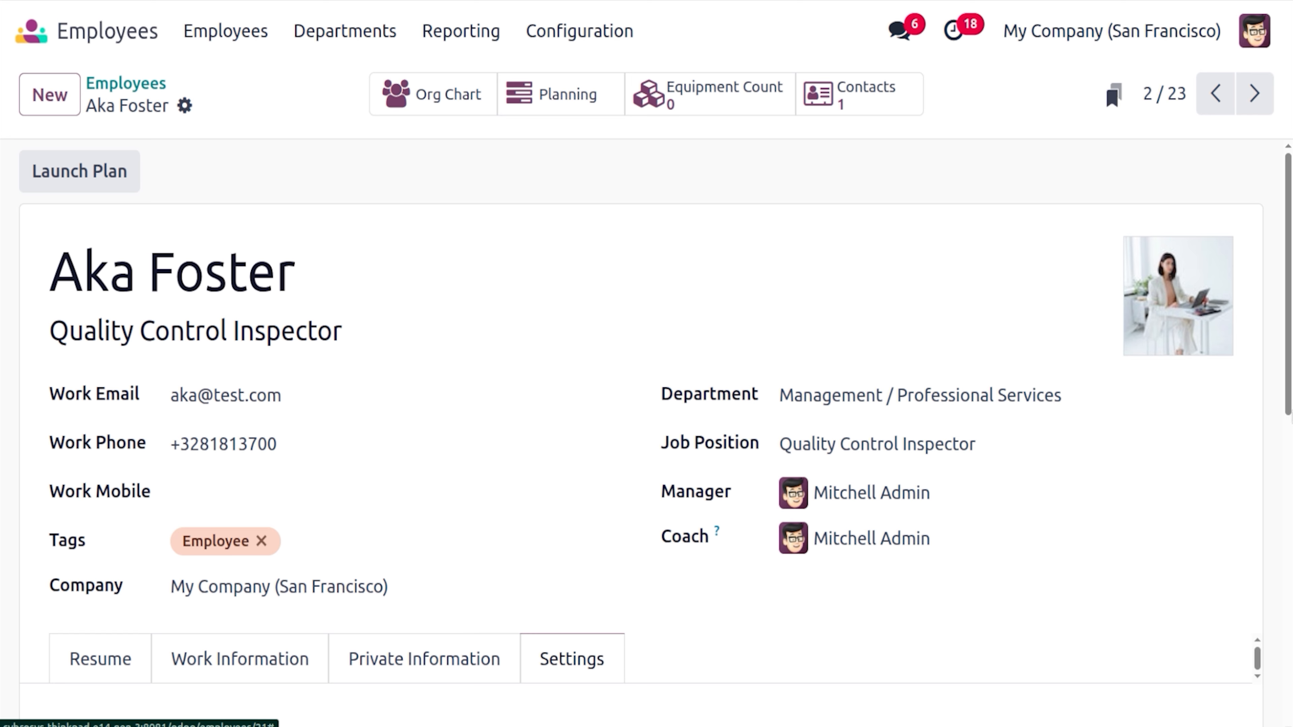
pyautogui.scroll(-5, 573, 669)
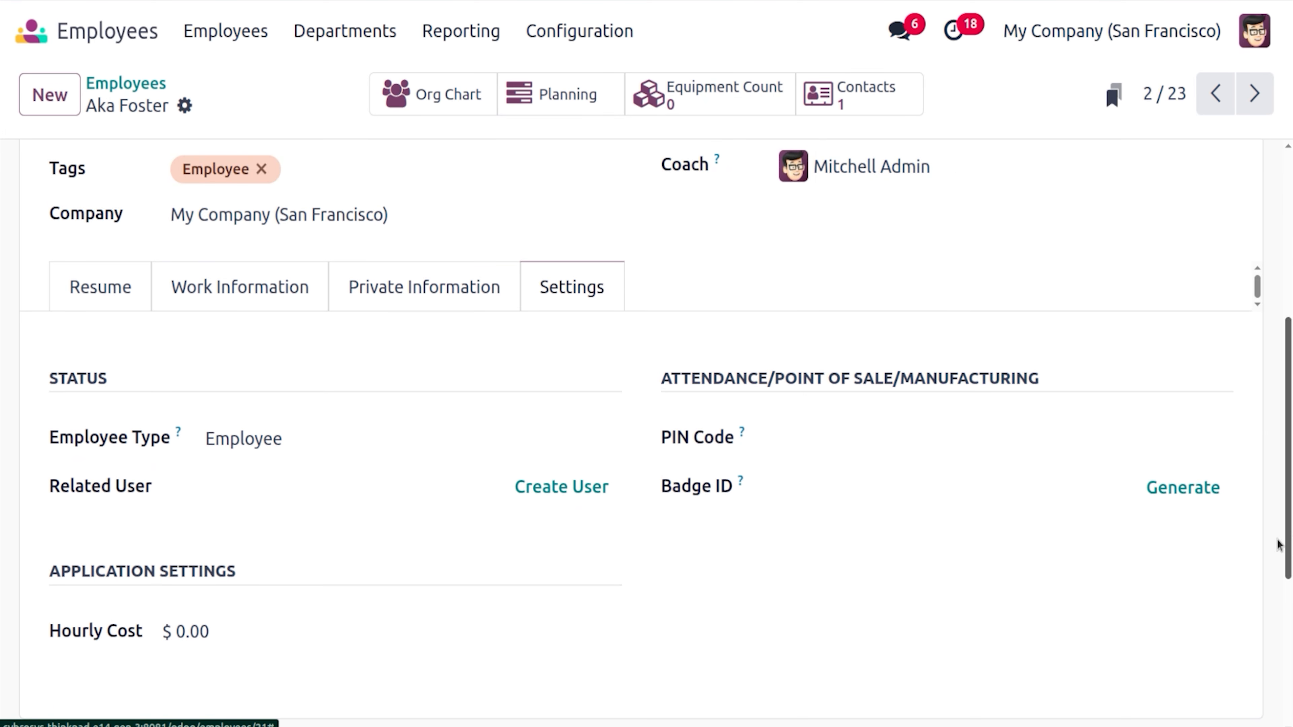
pyautogui.click(910, 439)
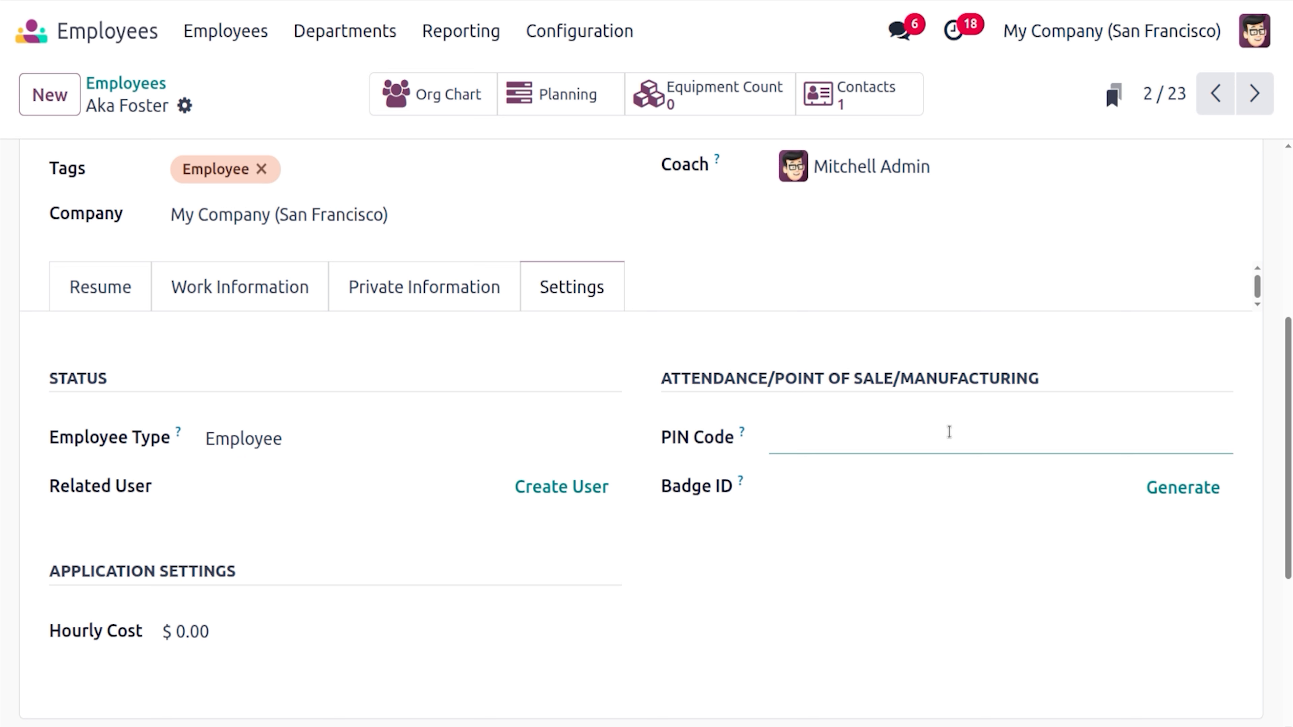
pyautogui.write('000')
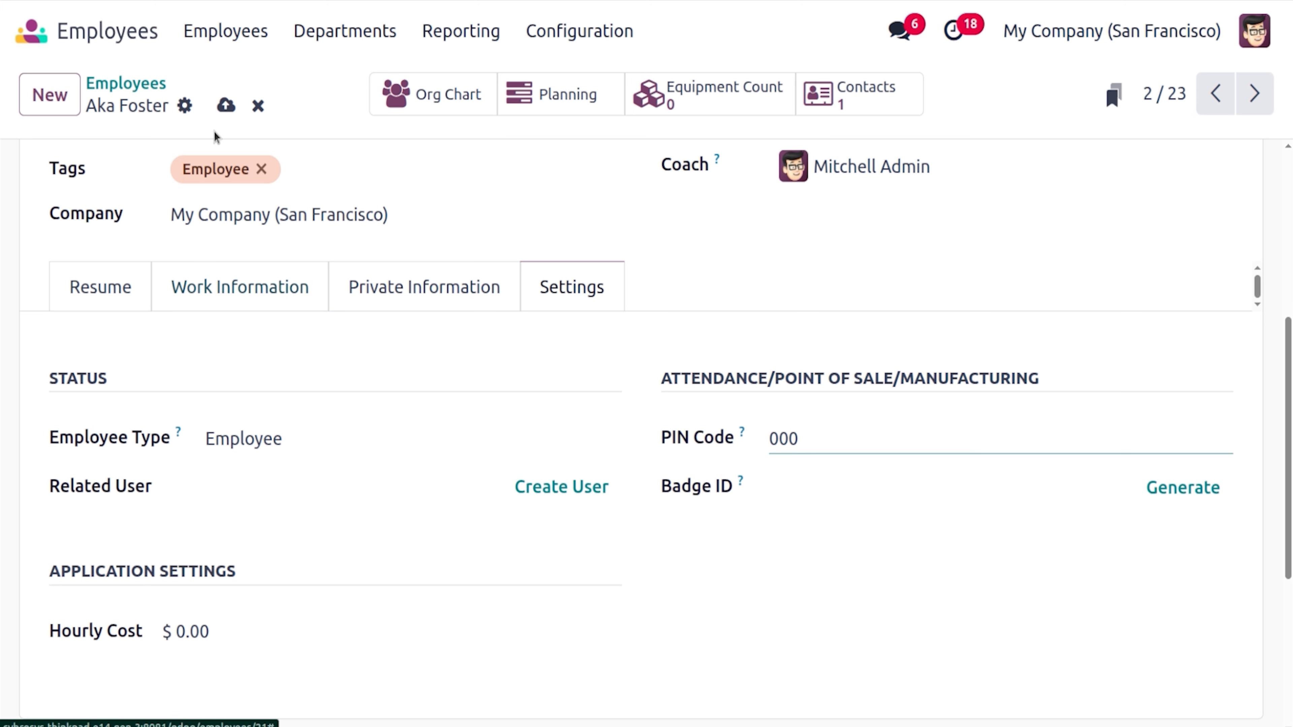
pyautogui.click(230, 104)
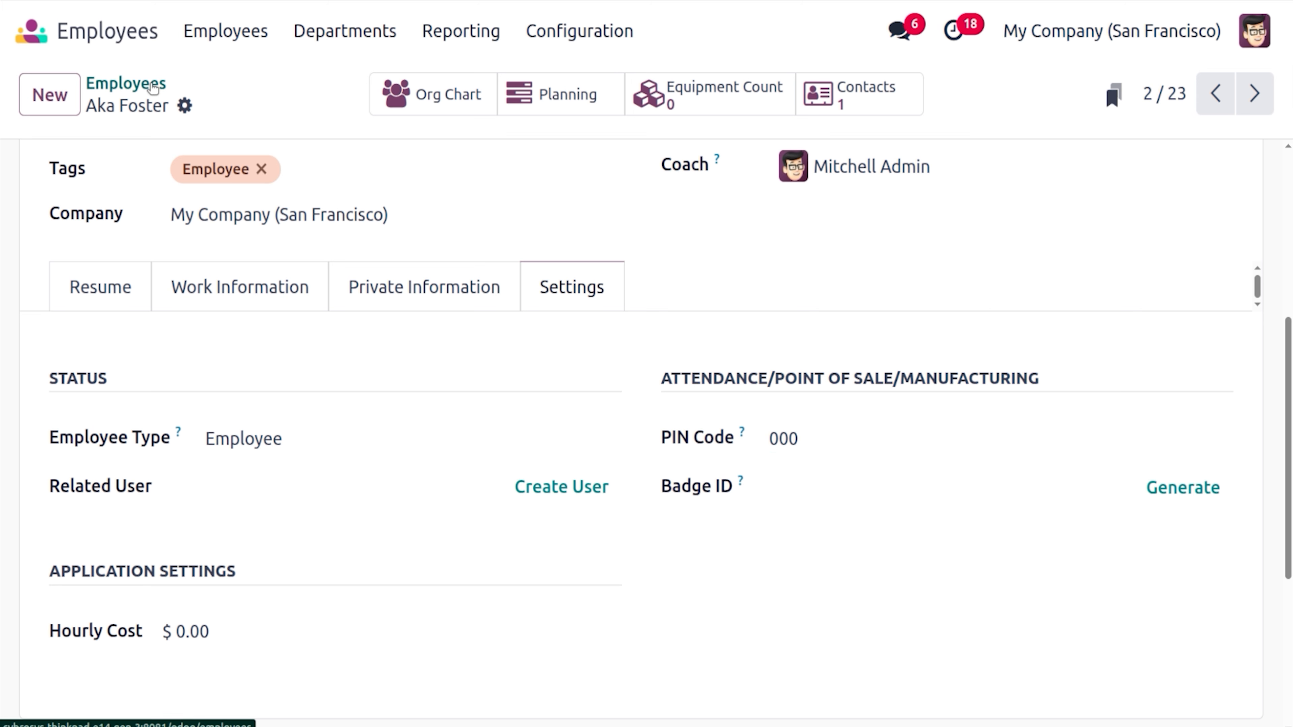
pyautogui.click(126, 84)
pyautogui.write('drem')
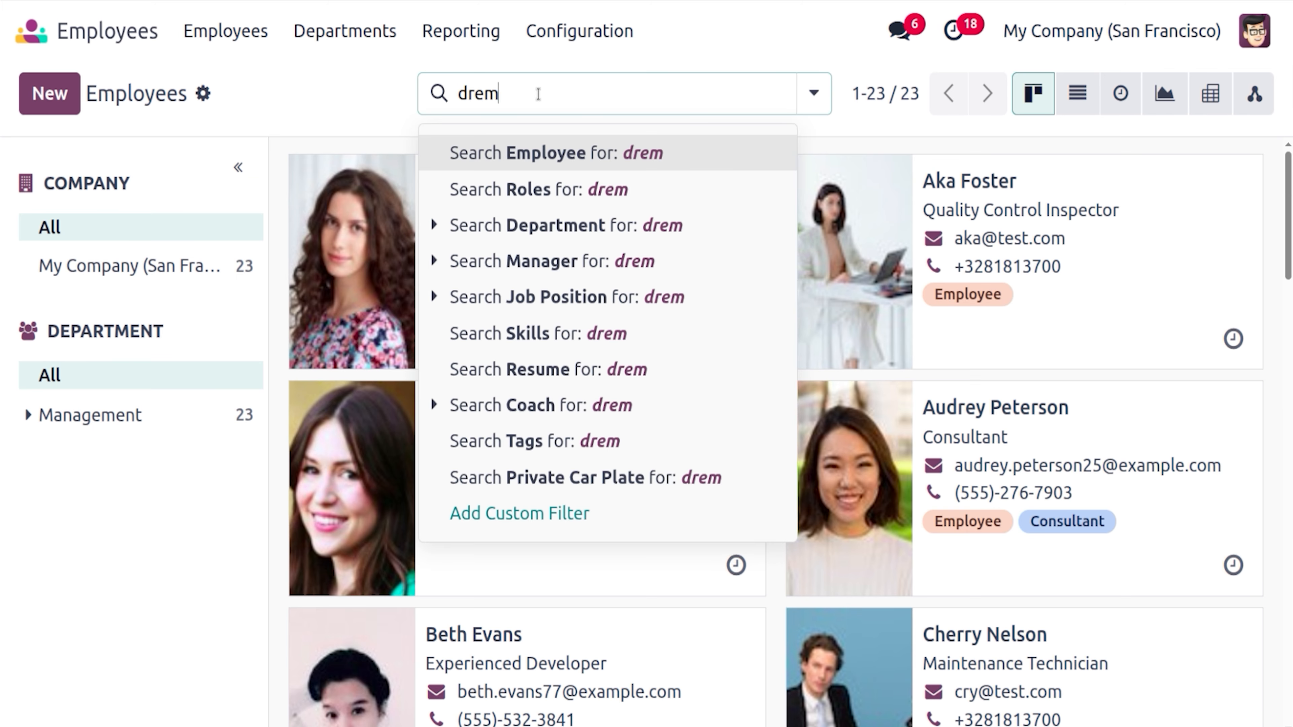
pyautogui.press('BackSpace')
pyautogui.press('BackSpace')
pyautogui.write('emo')
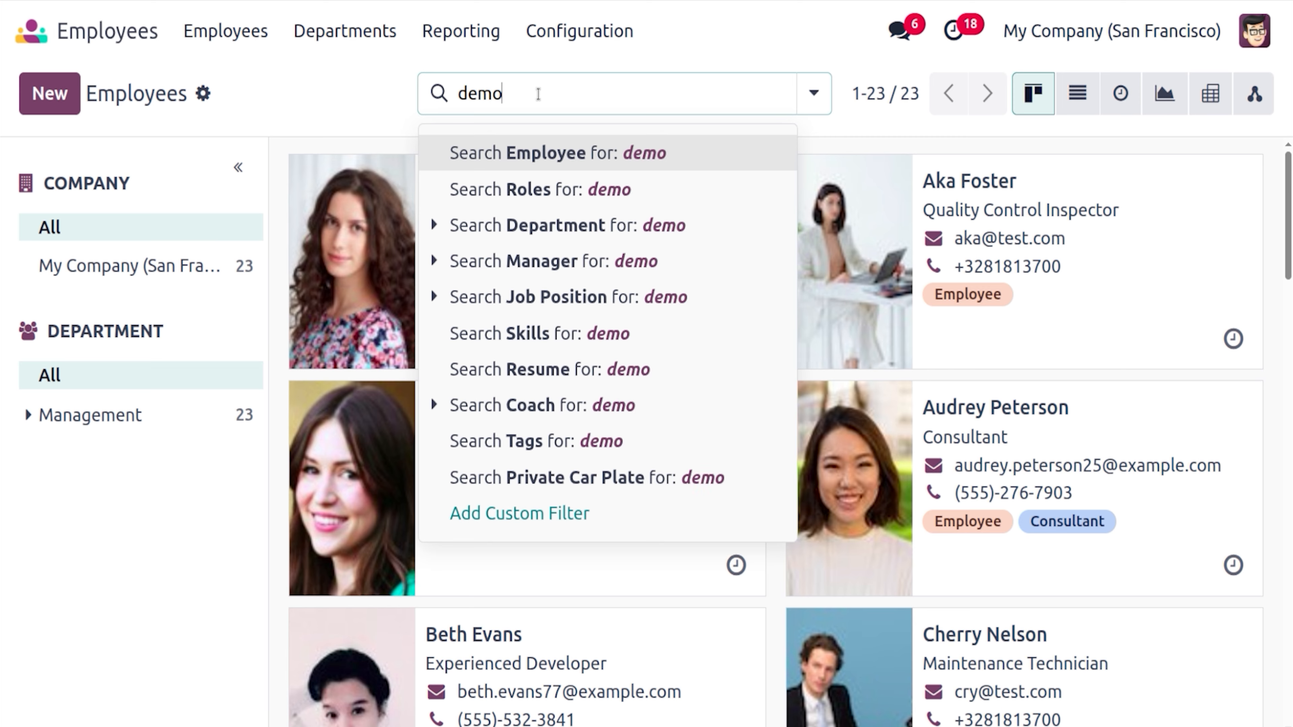
pyautogui.press('Return')
pyautogui.click(674, 285)
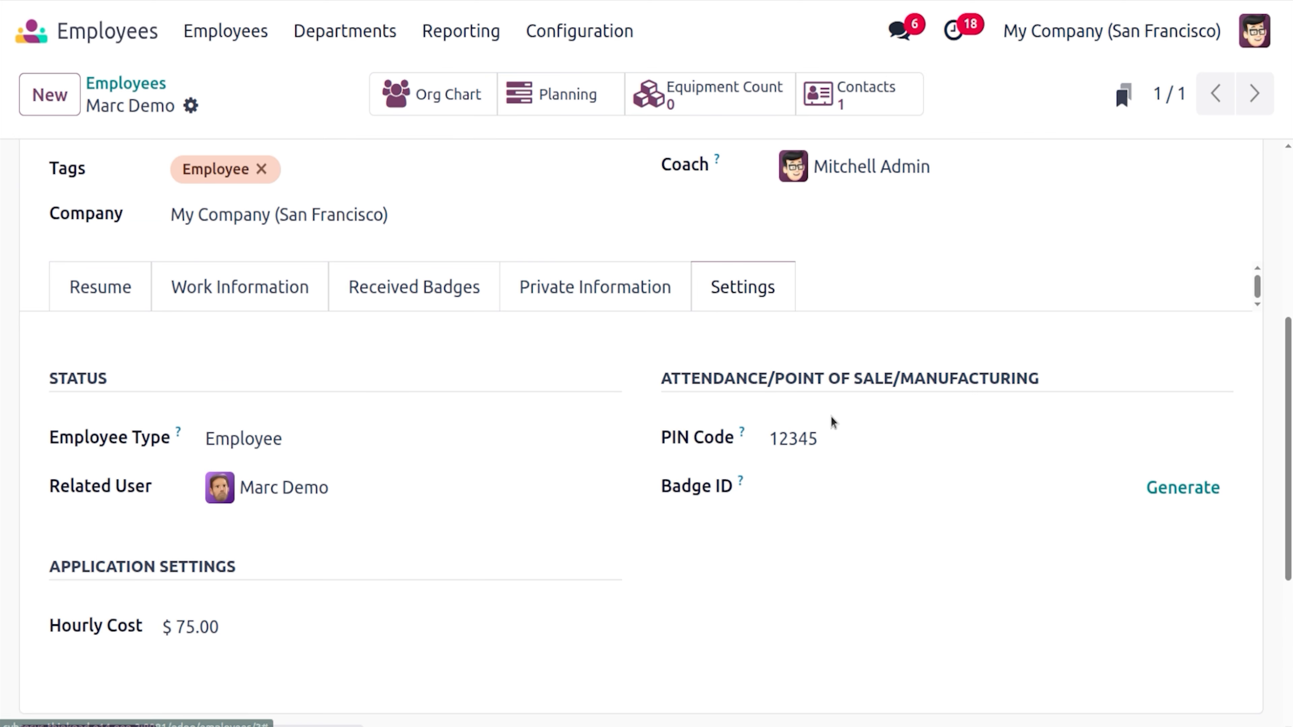
pyautogui.doubleClick(828, 431)
pyautogui.write('111')
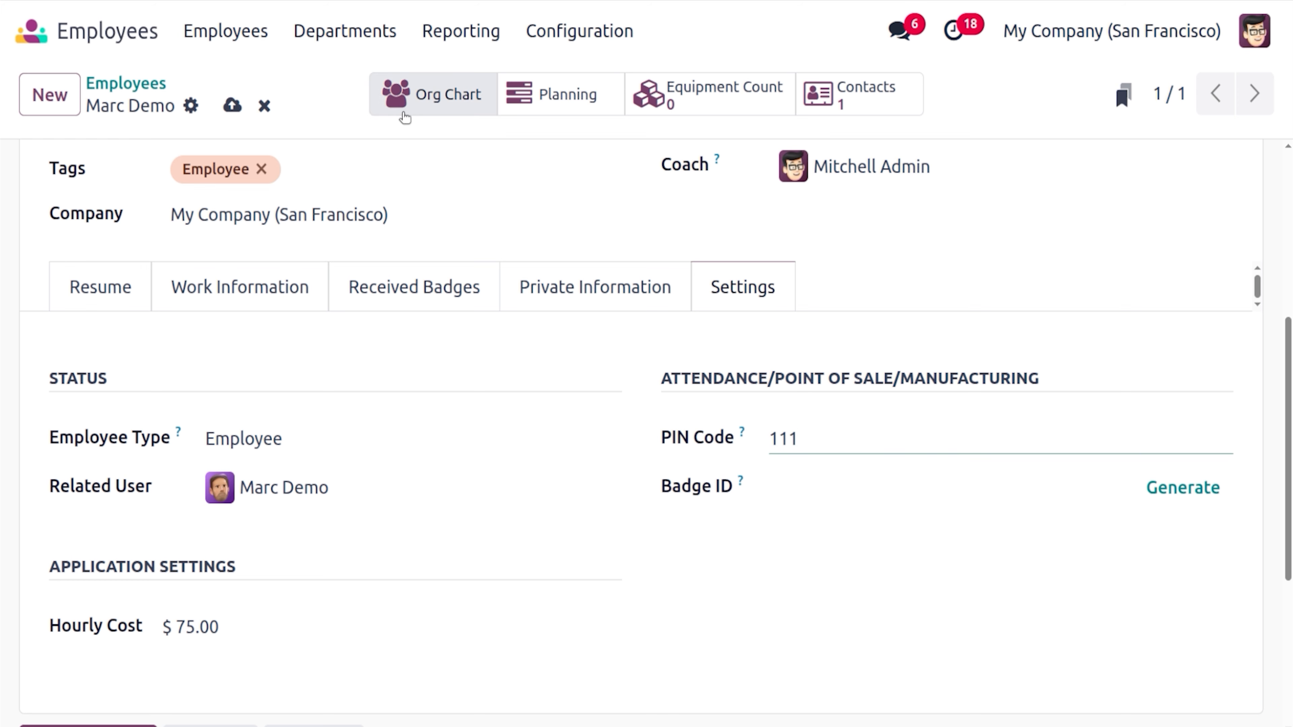
pyautogui.click(233, 114)
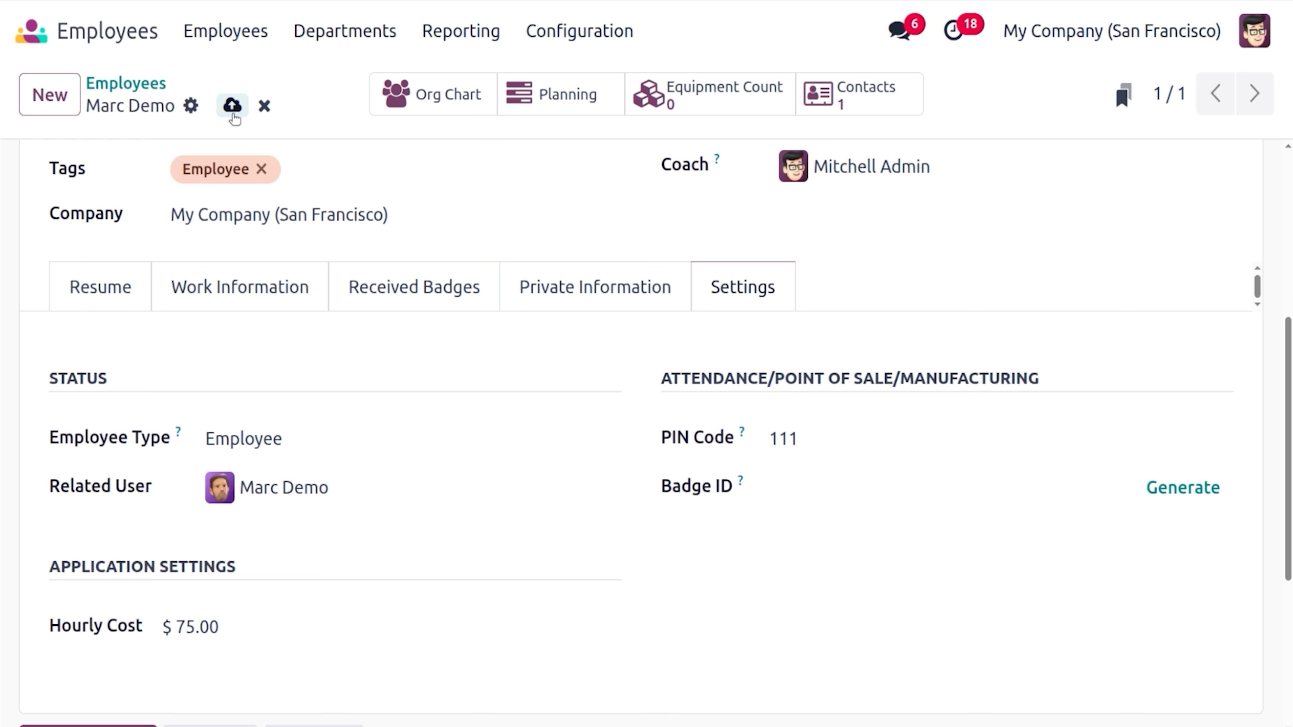
pyautogui.click(111, 84)
pyautogui.write('admin')
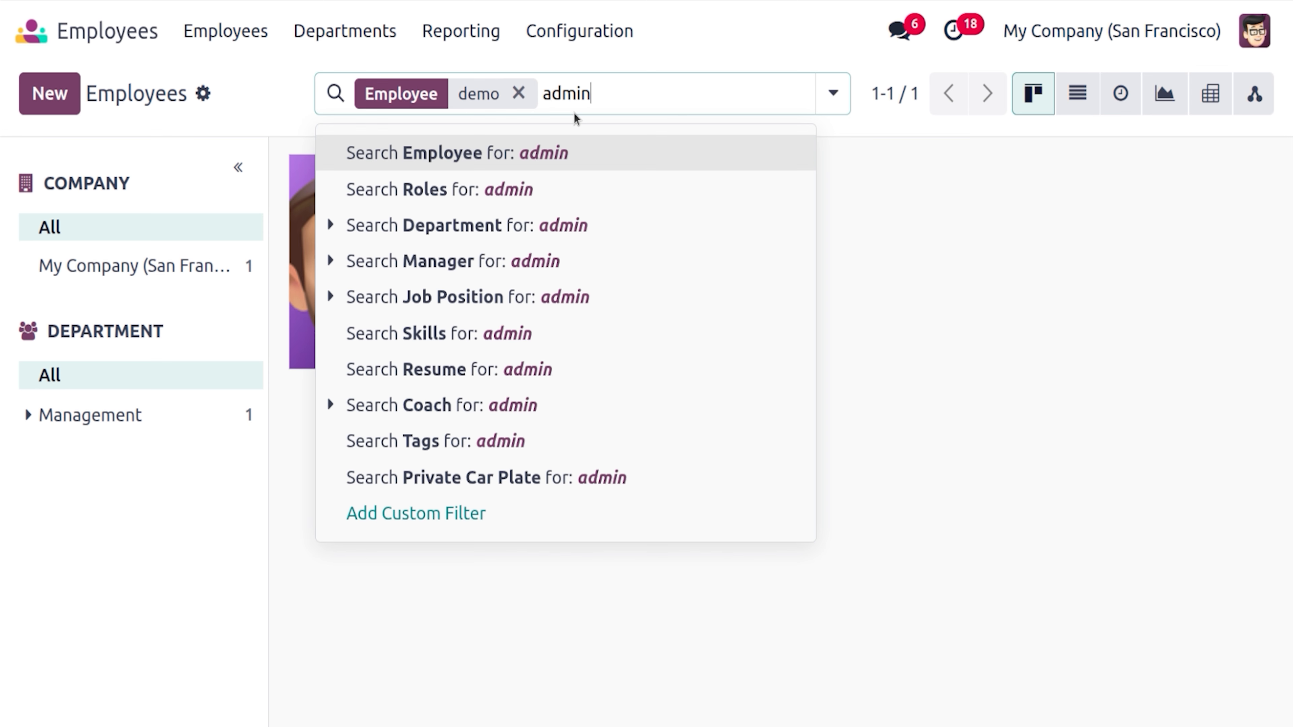
pyautogui.press('Return')
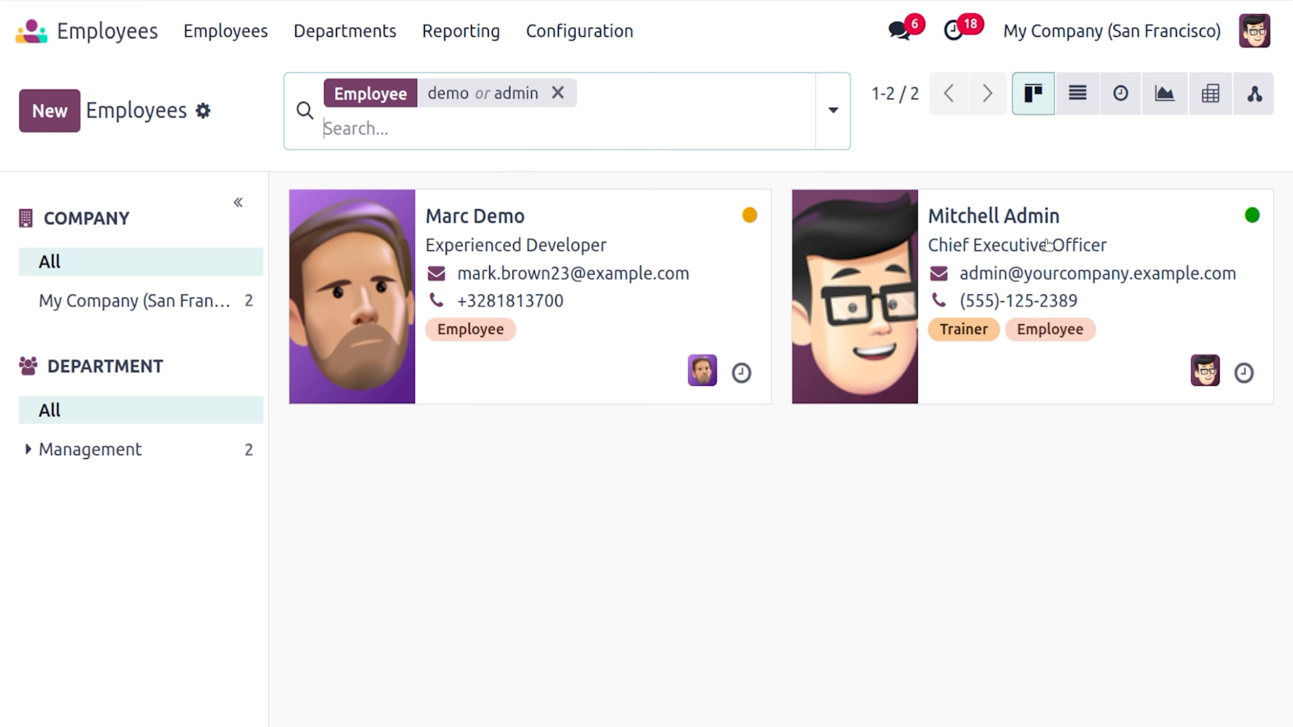
pyautogui.click(1107, 234)
pyautogui.click(878, 437)
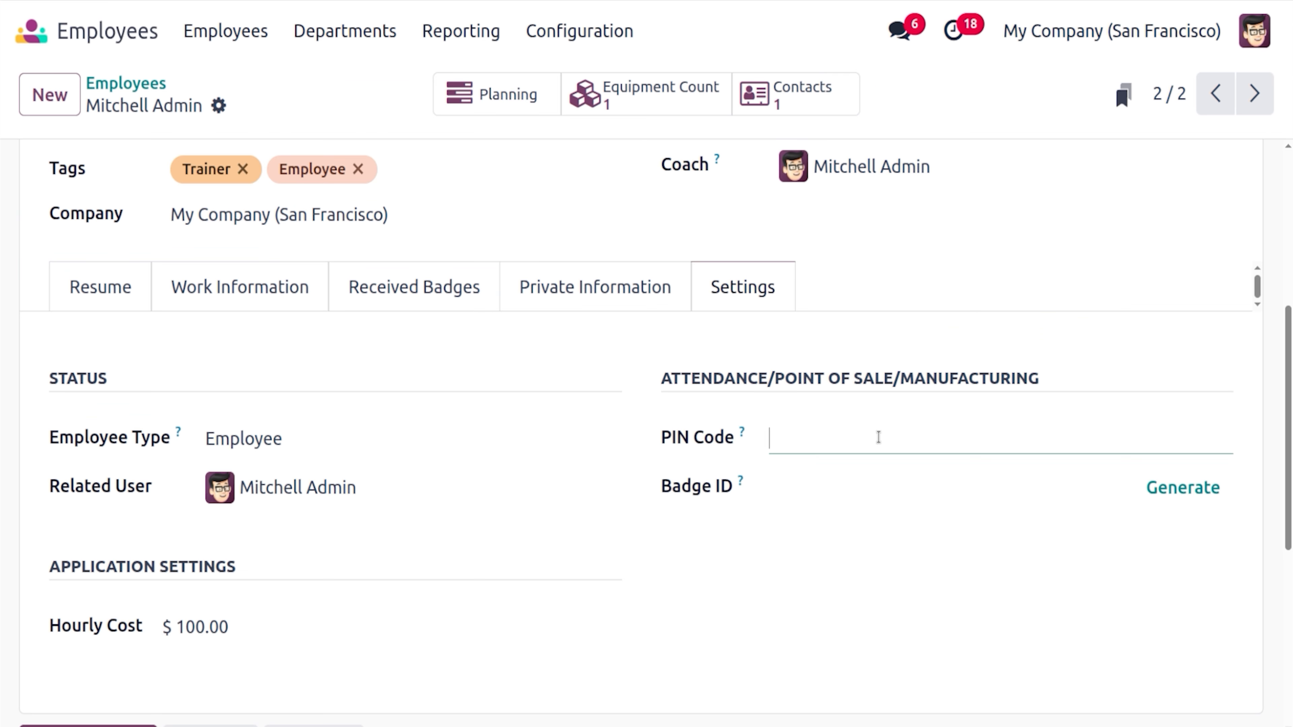
pyautogui.write('222')
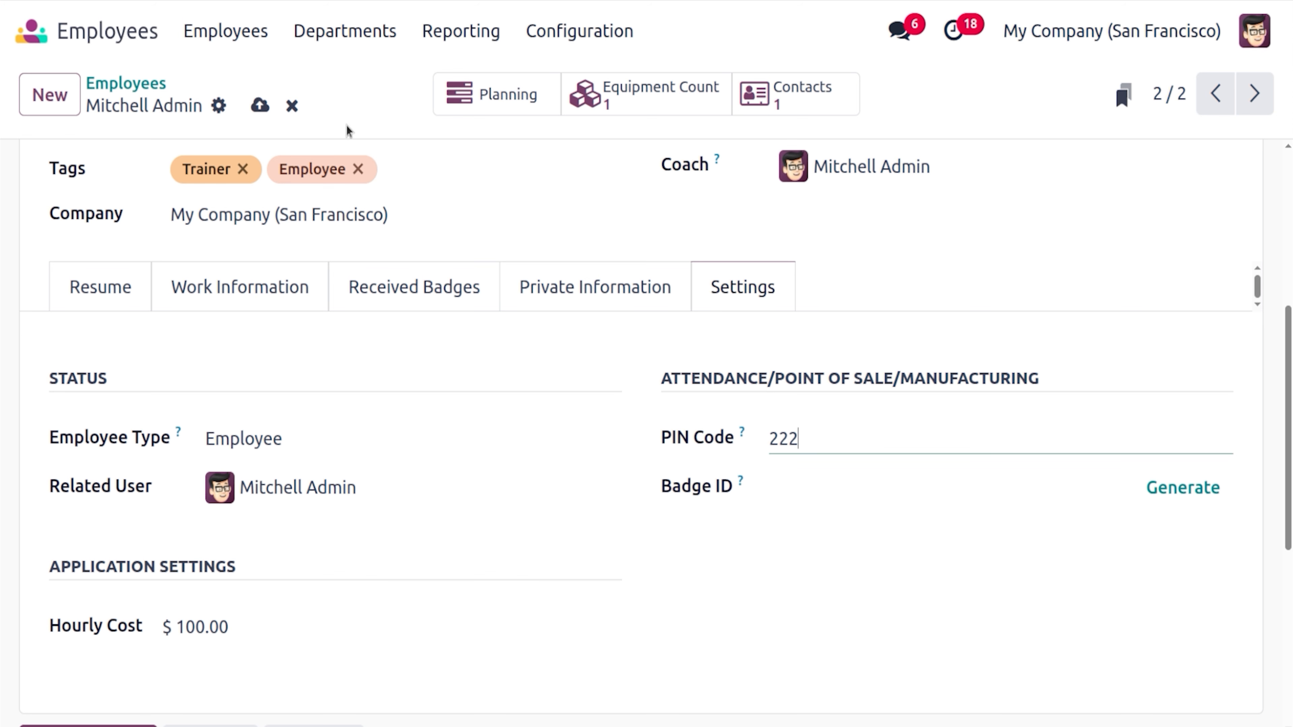
pyautogui.click(255, 109)
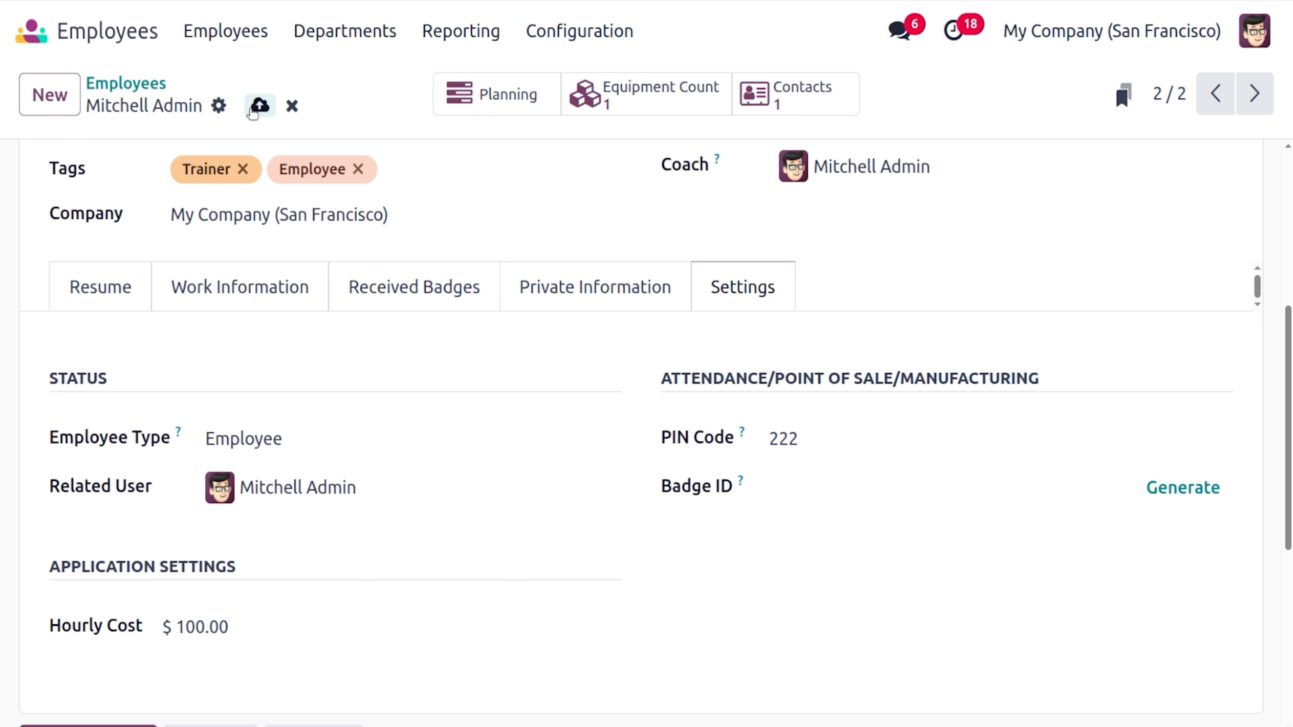
pyautogui.click(155, 85)
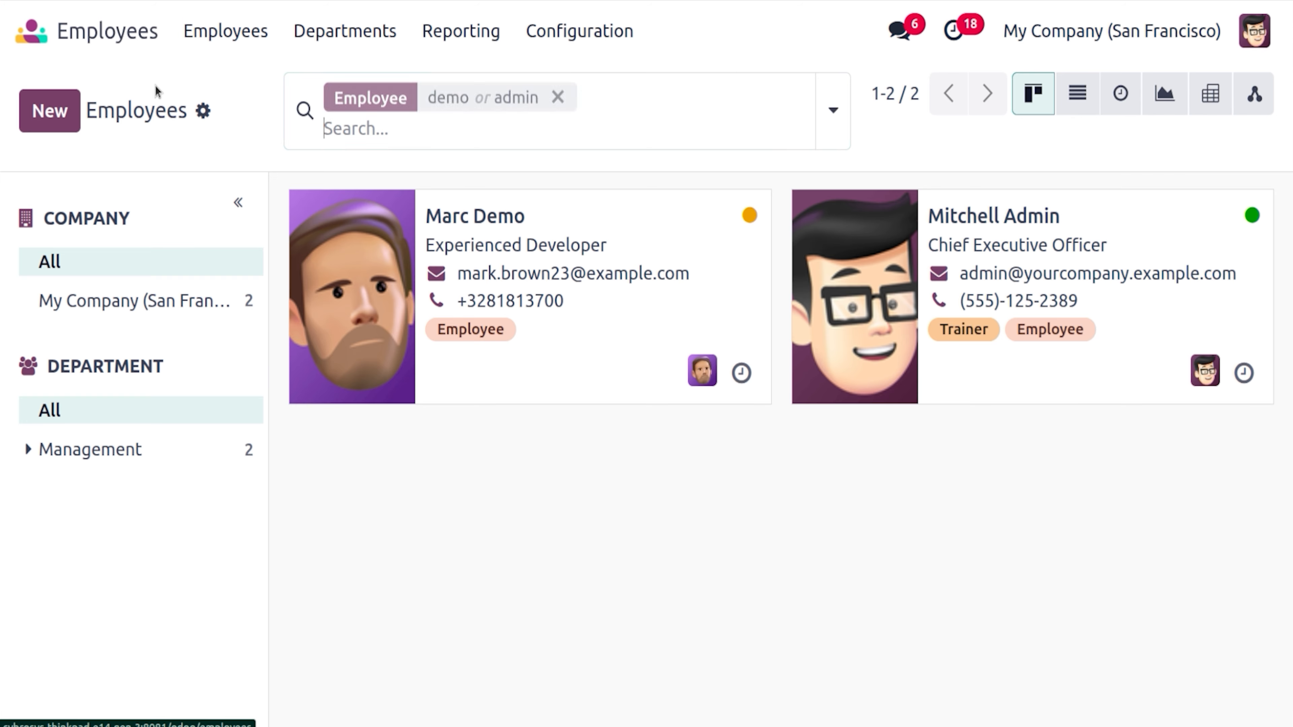
# Switch to the Manufacturing app by searching 'manu' from the home screen
pyautogui.click(39, 35)
pyautogui.write('manu')
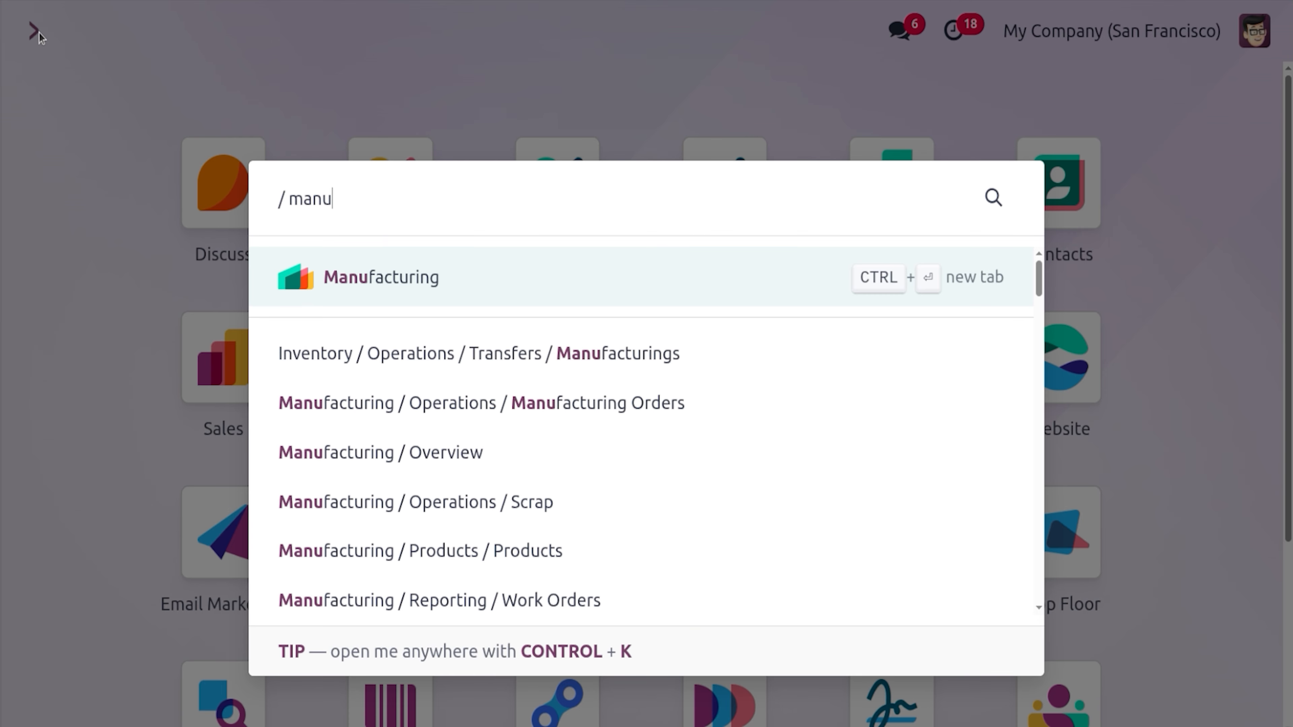
pyautogui.press('Return')
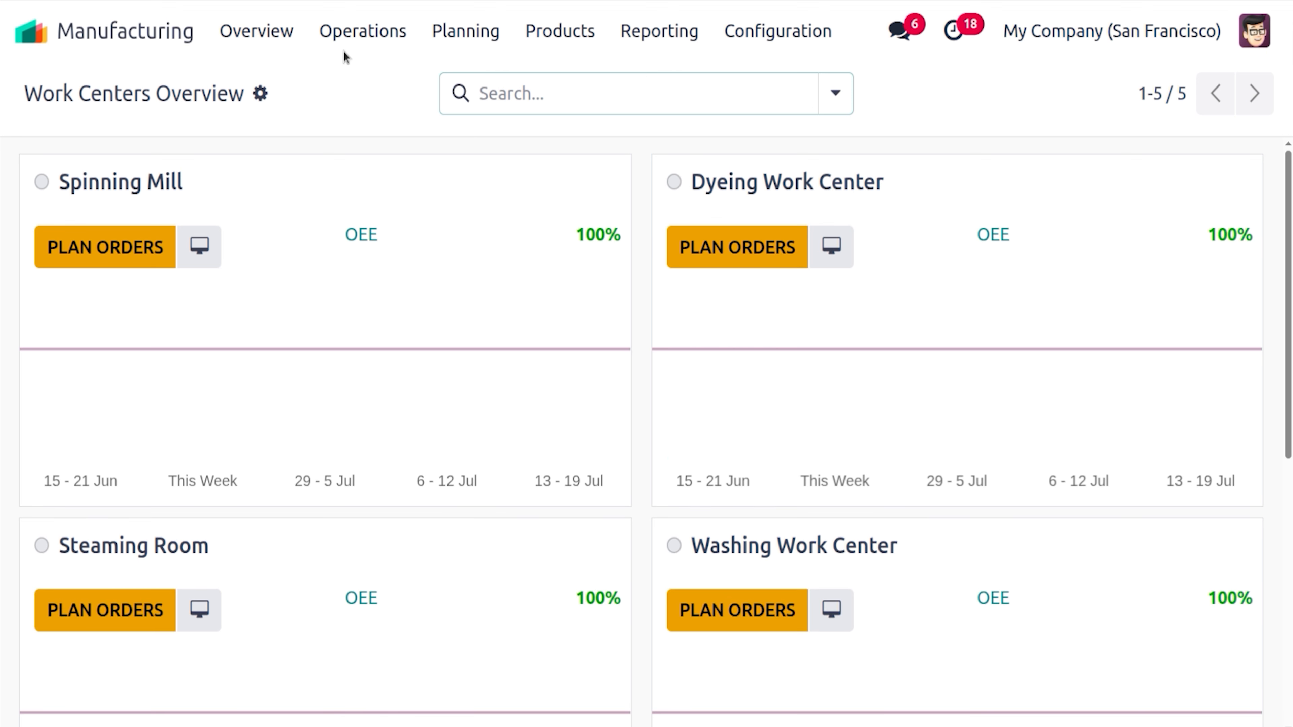
# List all 35 manufacturing orders by removing the To Do filter, then browse them
pyautogui.click(354, 43)
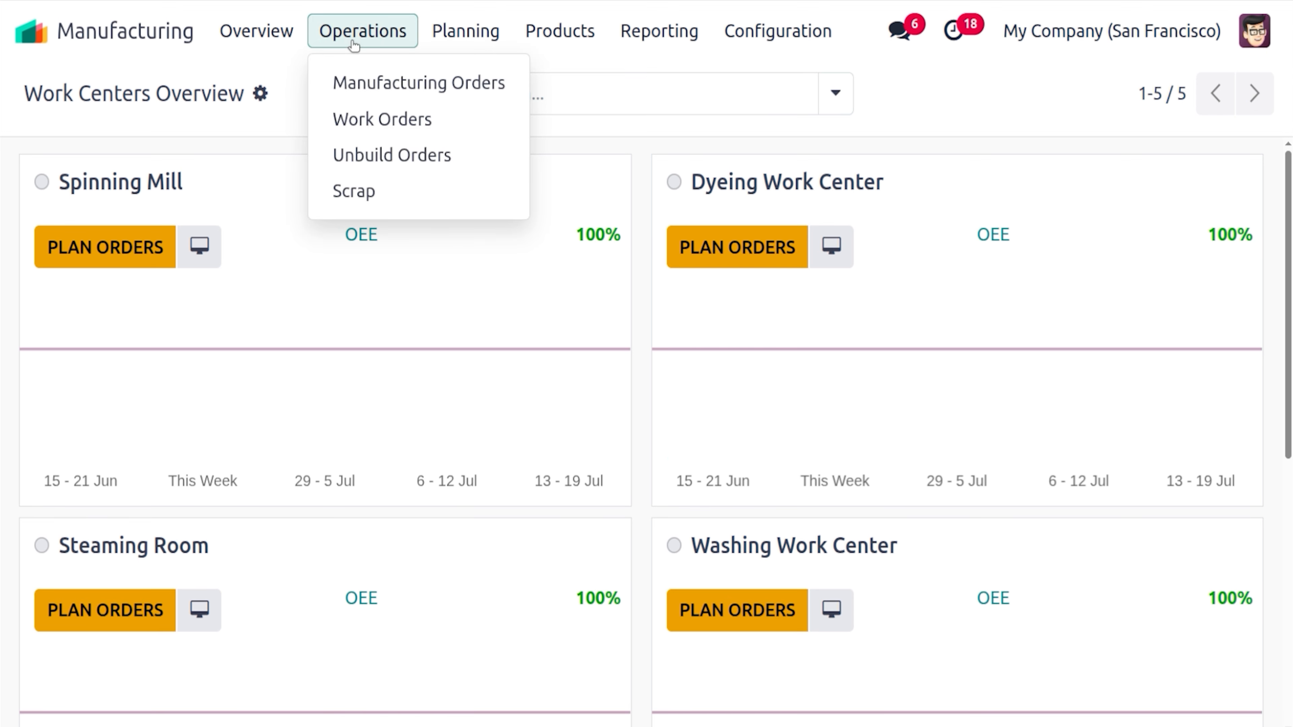
pyautogui.click(388, 74)
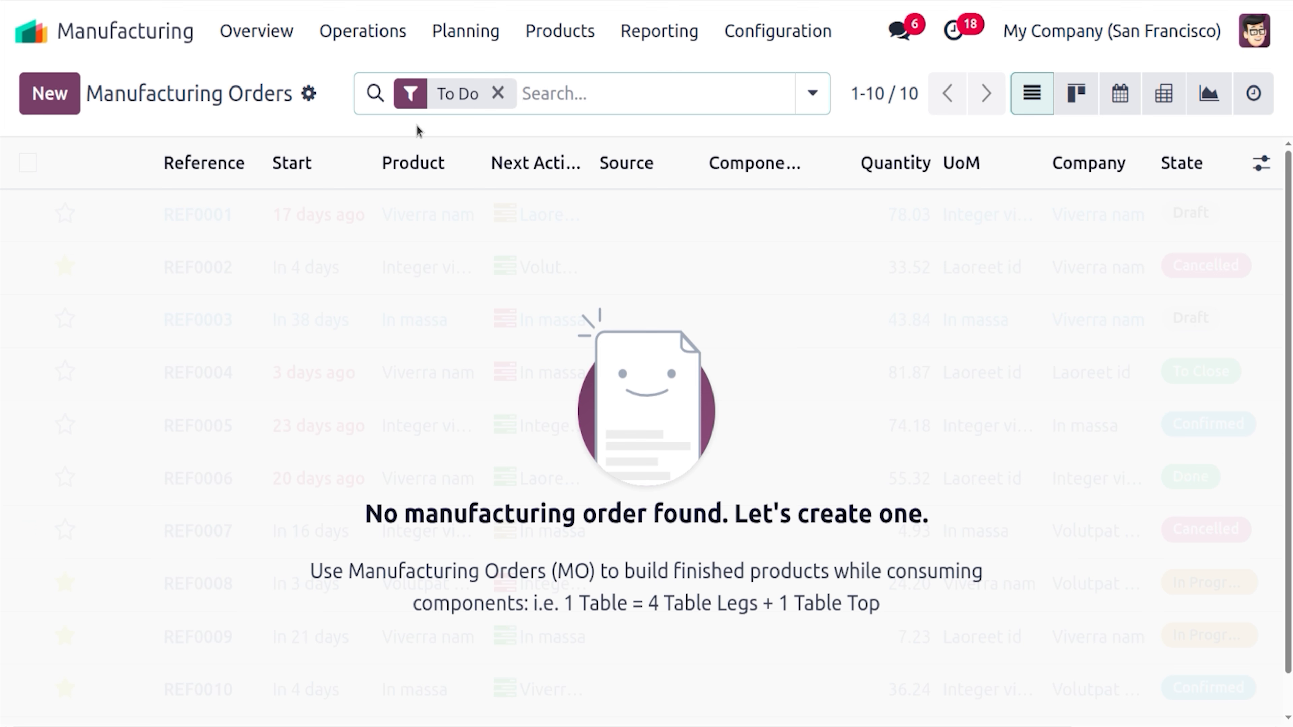
pyautogui.click(496, 94)
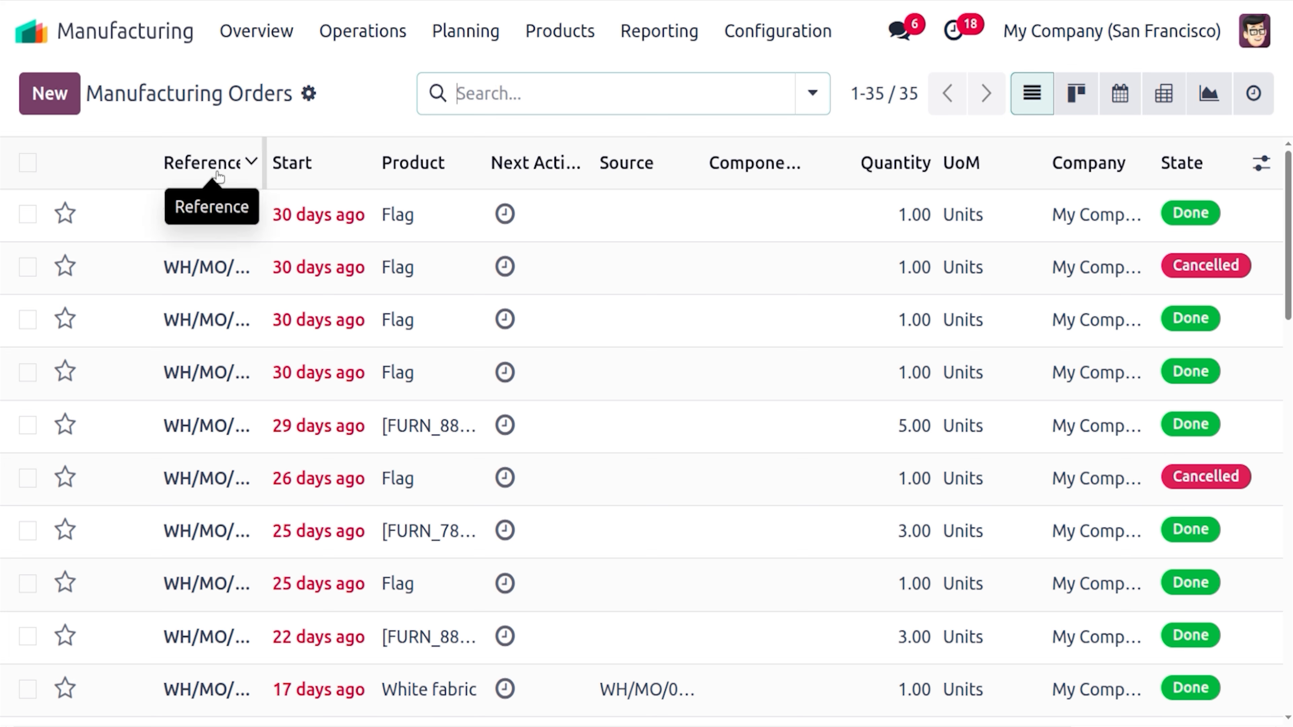
pyautogui.moveTo(302, 168)
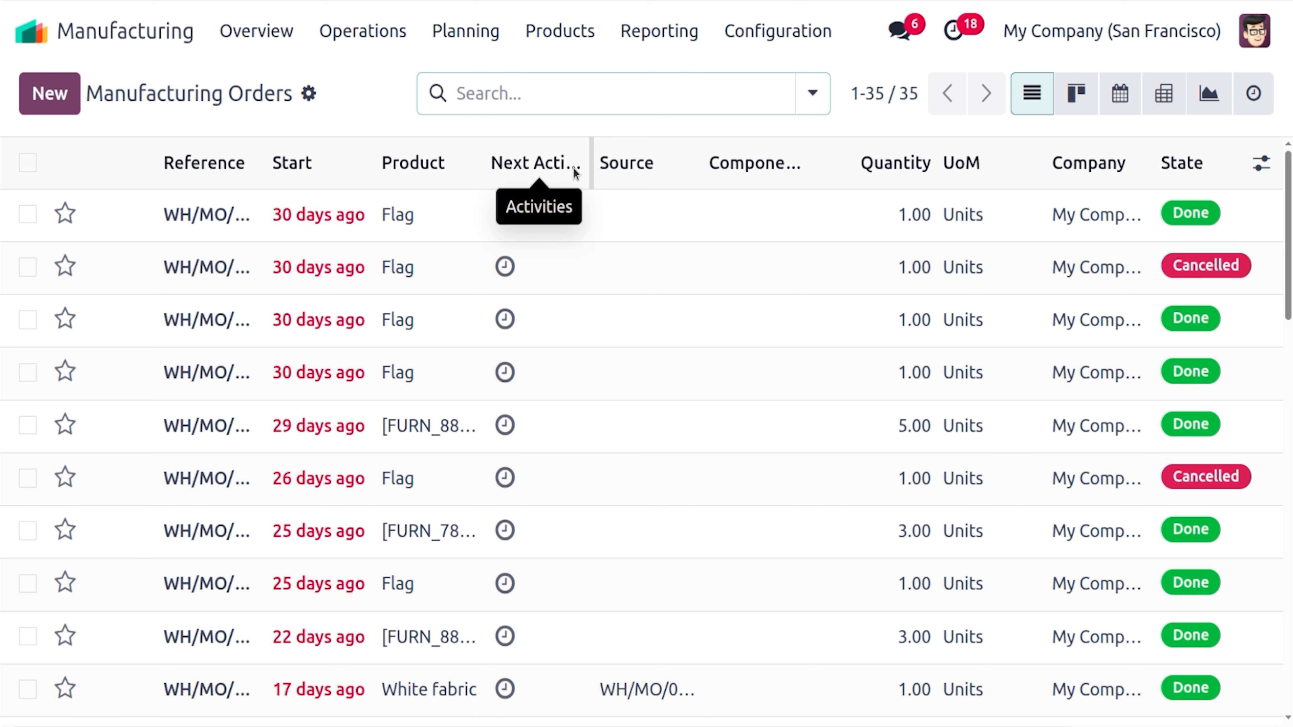
pyautogui.moveTo(620, 172)
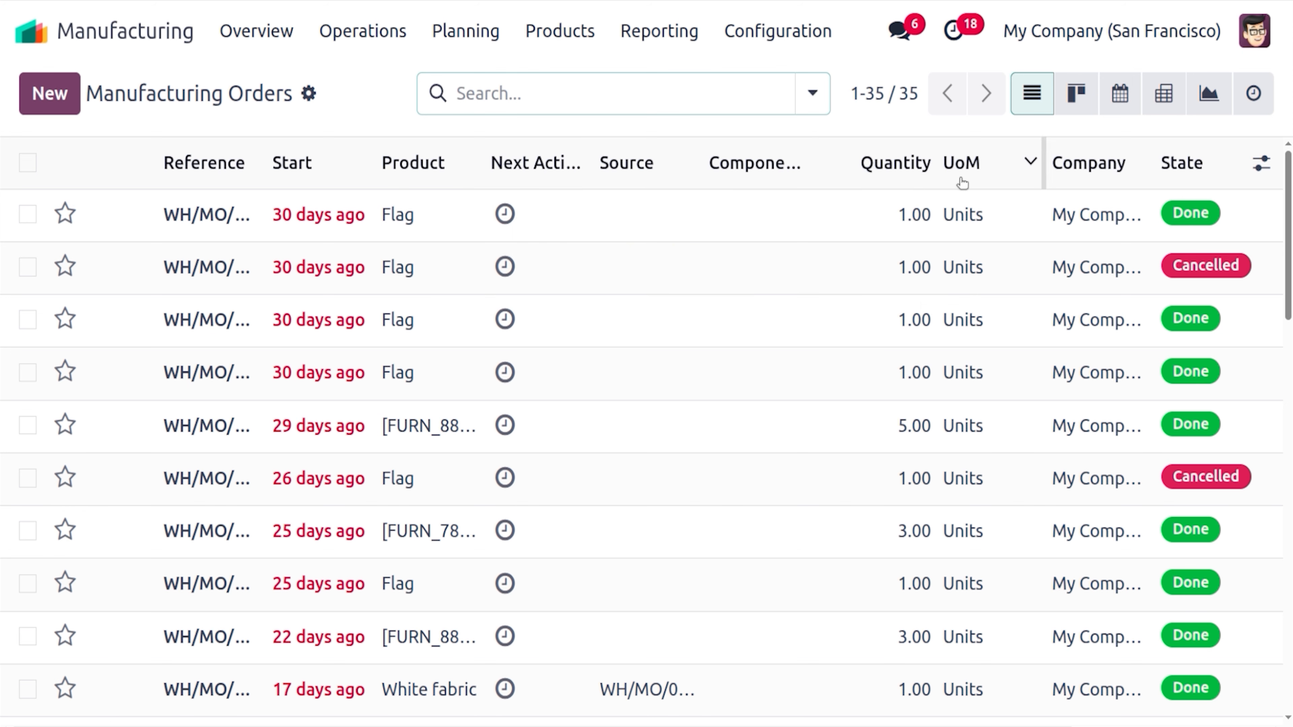
pyautogui.moveTo(1179, 166)
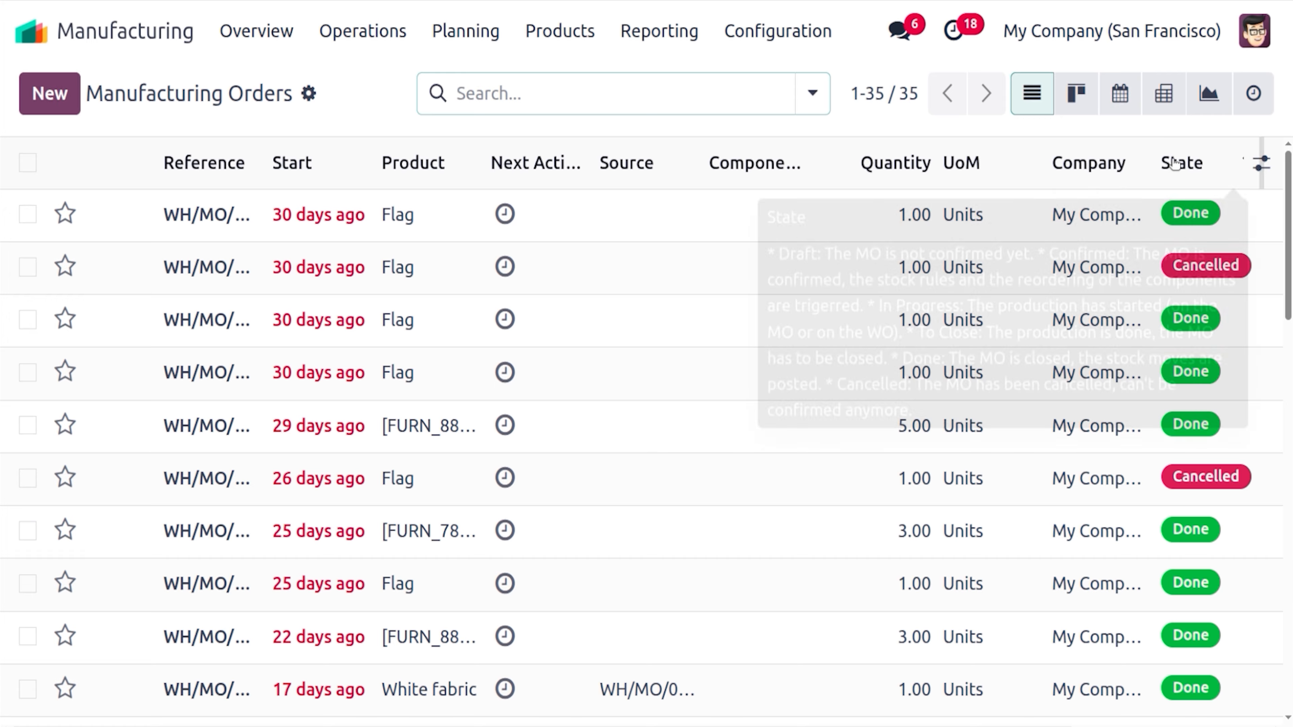
pyautogui.scroll(-15, 647, 433)
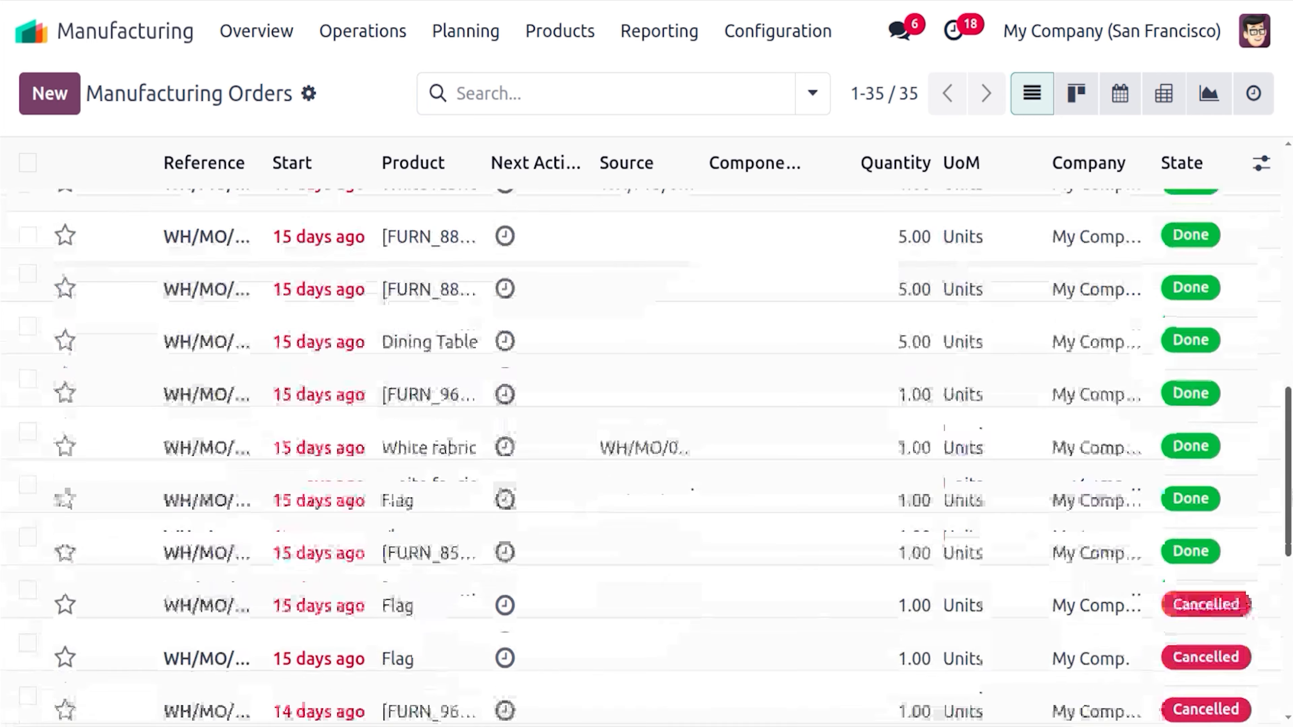
pyautogui.scroll(-4, 647, 456)
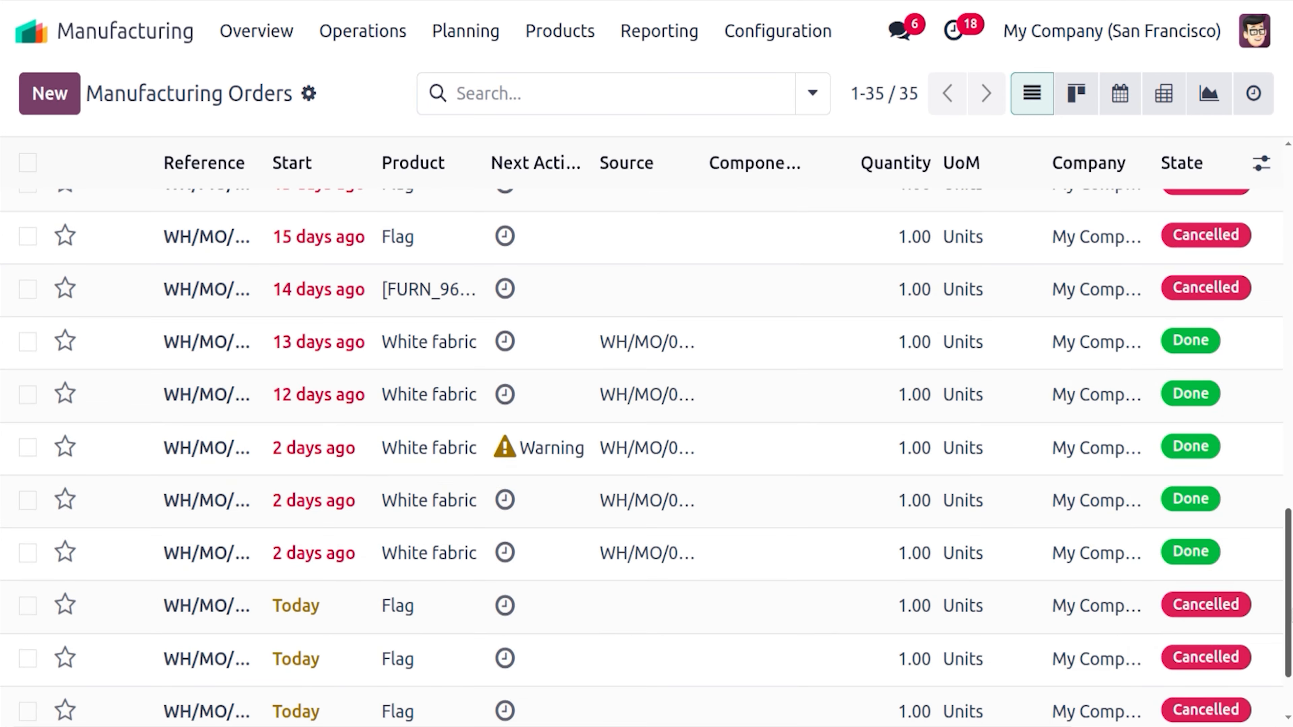
pyautogui.scroll(-2, 647, 456)
pyautogui.scroll(20, 517, 133)
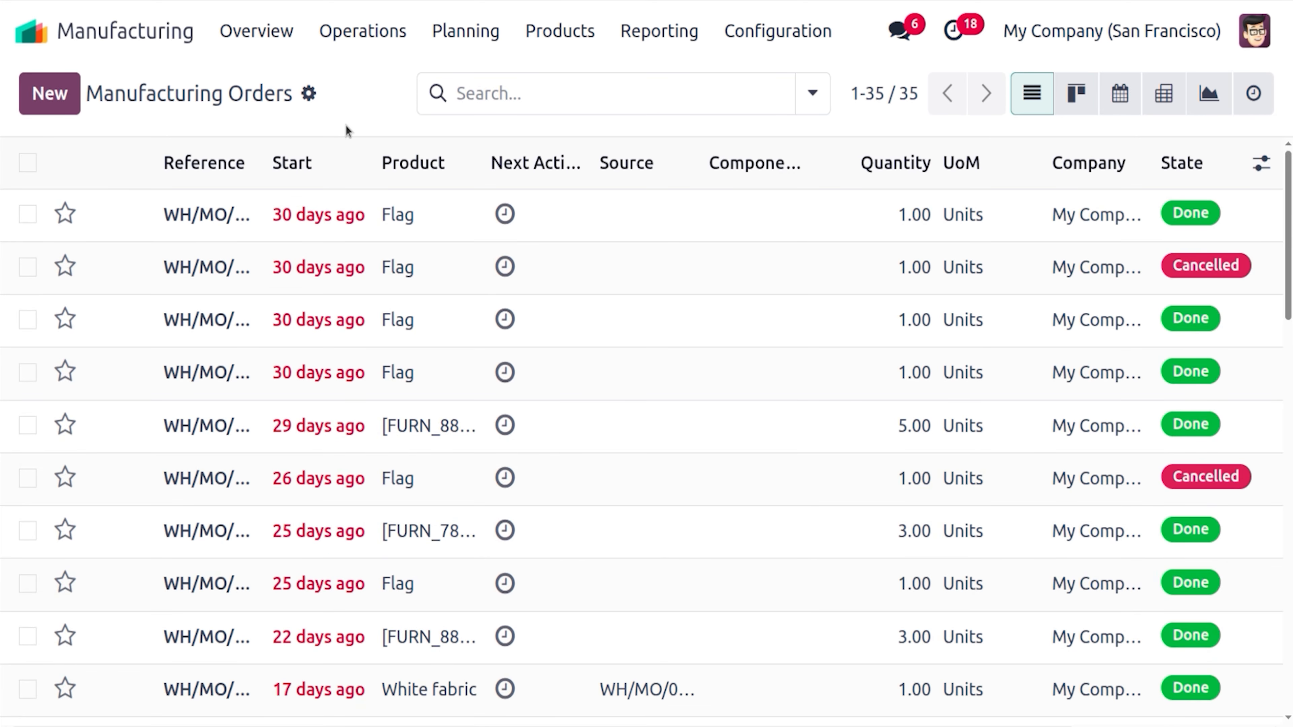
# Create a new manufacturing order for Flag, auto-filling its six bill-of-material components
pyautogui.click(43, 91)
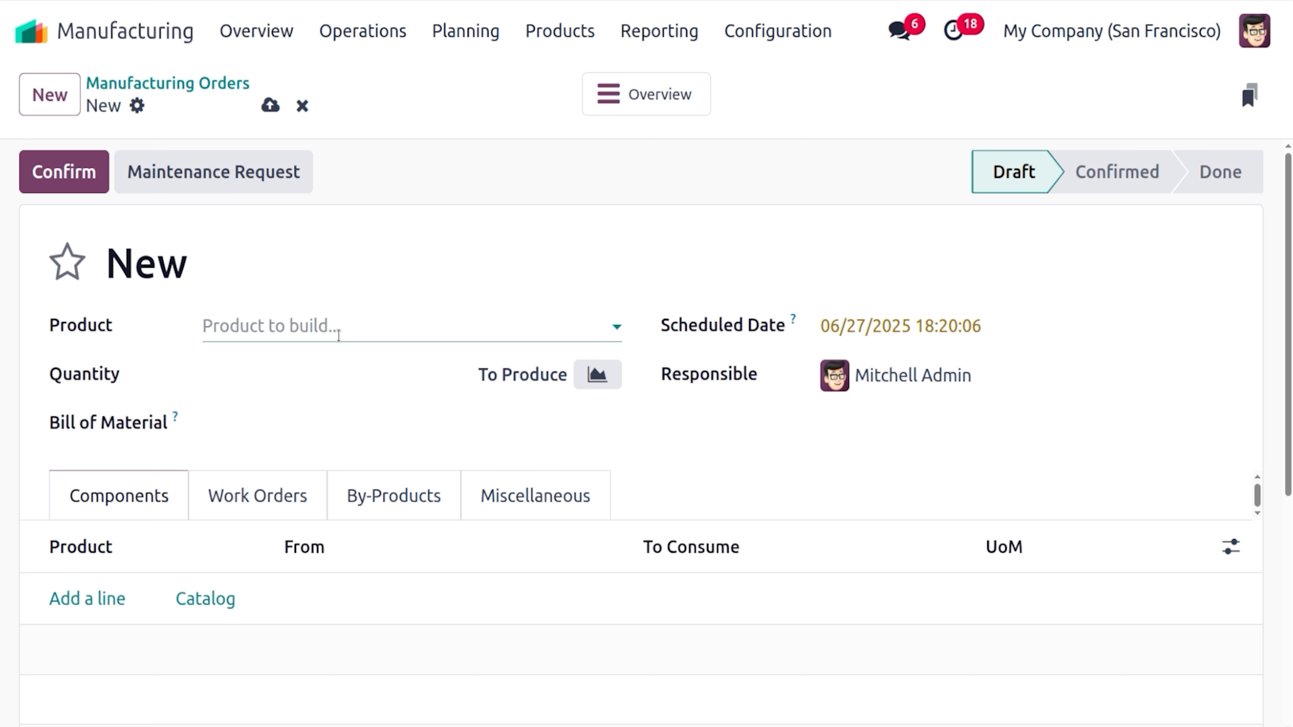
pyautogui.click(338, 336)
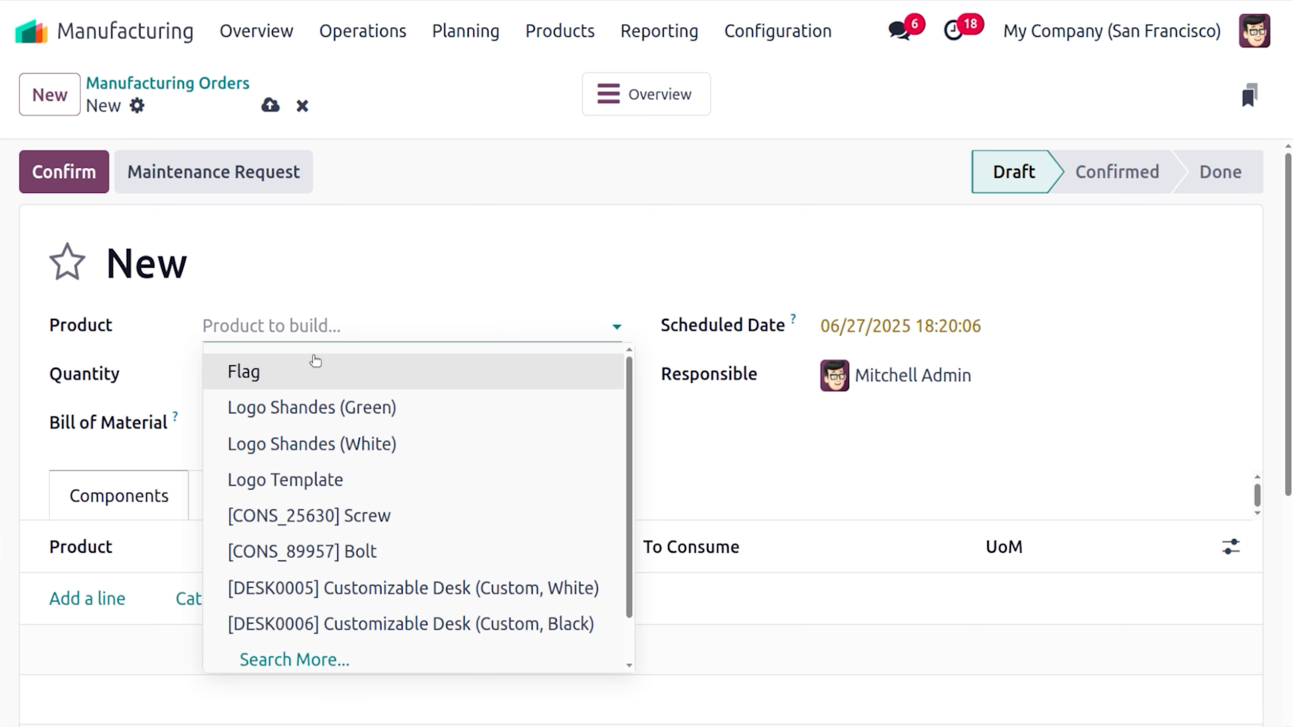
pyautogui.click(313, 368)
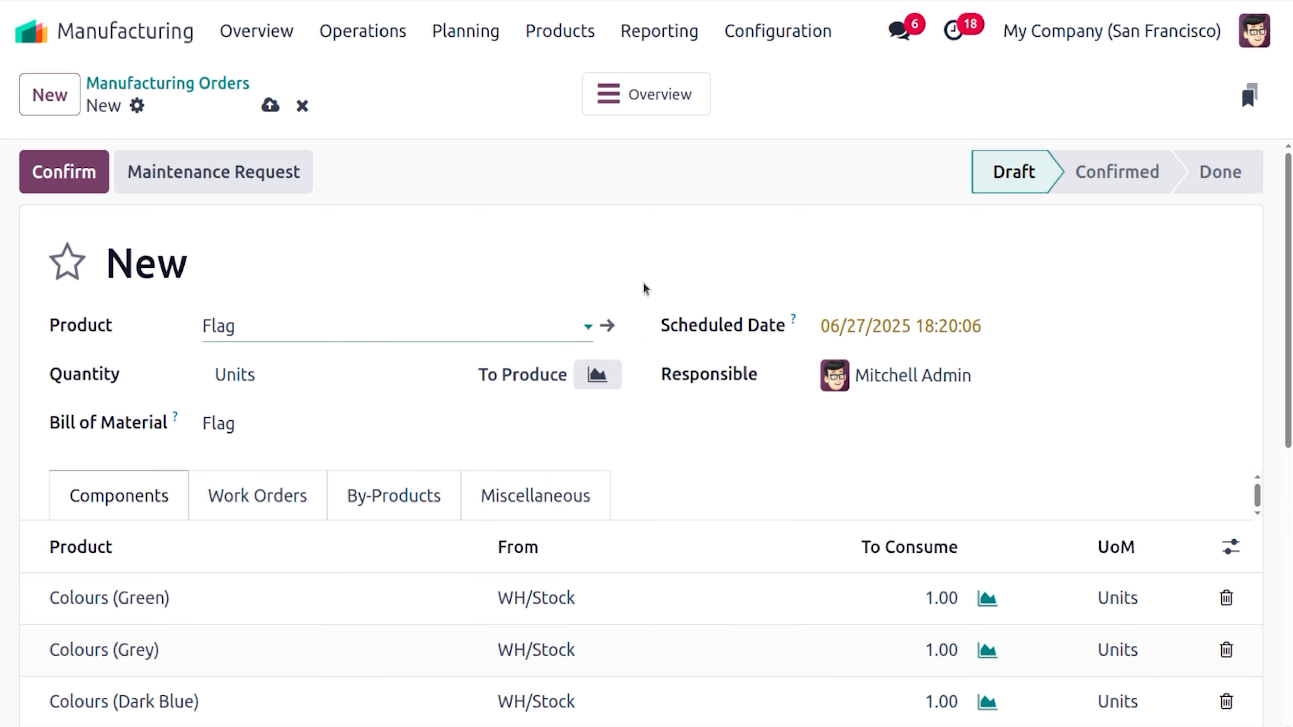
pyautogui.click(723, 442)
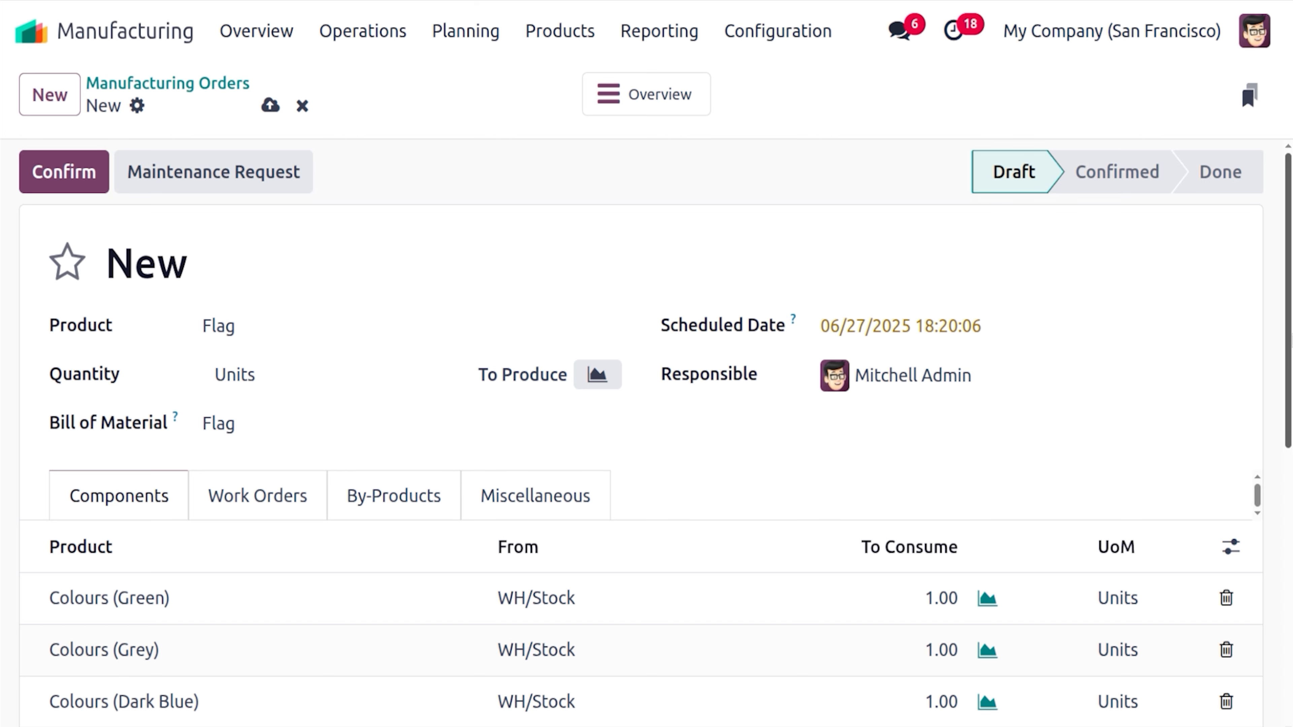
pyautogui.scroll(-2, 865, 437)
pyautogui.scroll(2, 1287, 318)
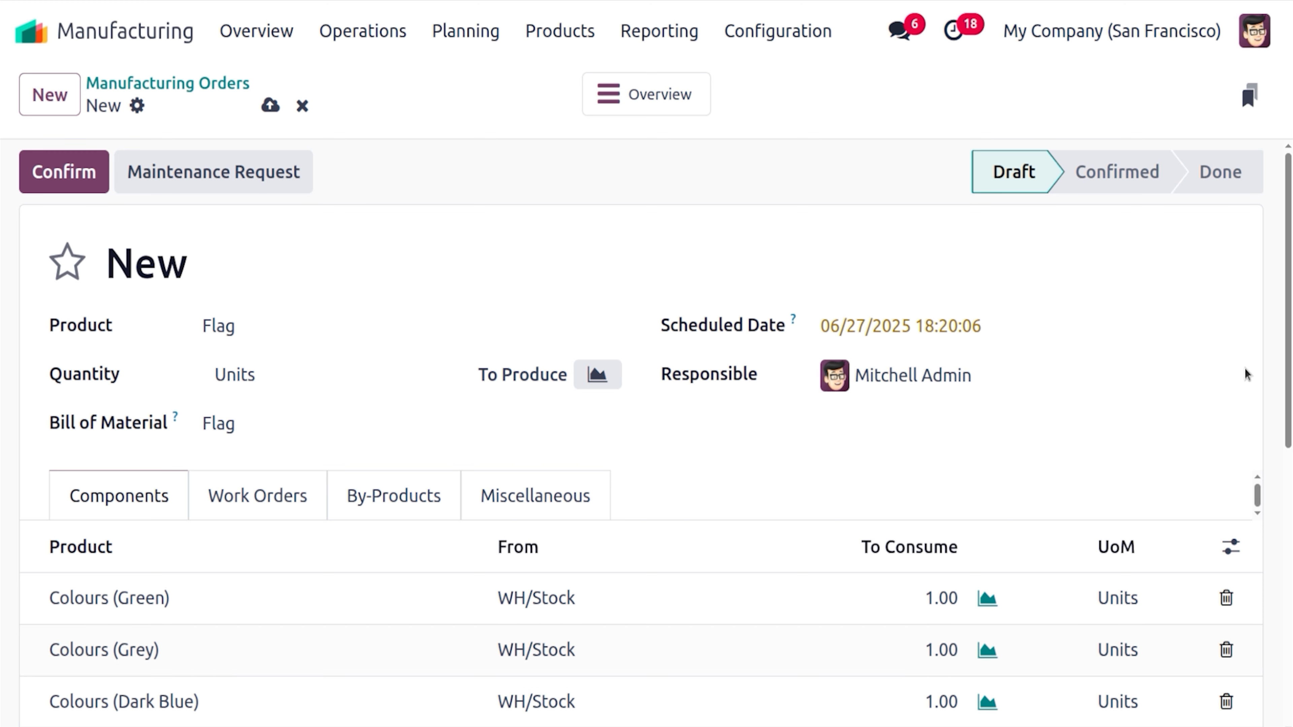
pyautogui.scroll(-2, 1288, 372)
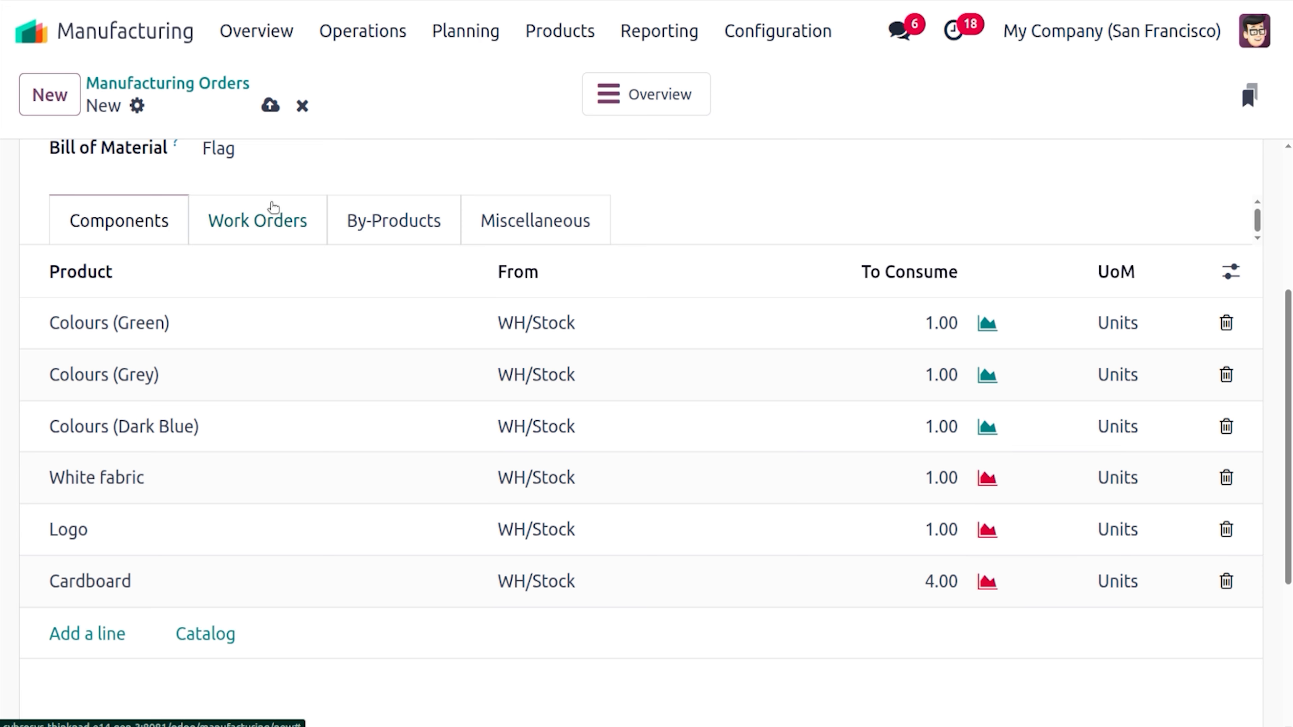
# Check the Flag order's Work Orders, By-Products, and Miscellaneous details (YourCompany: Manufacturing, WH/Stock)
pyautogui.click(270, 214)
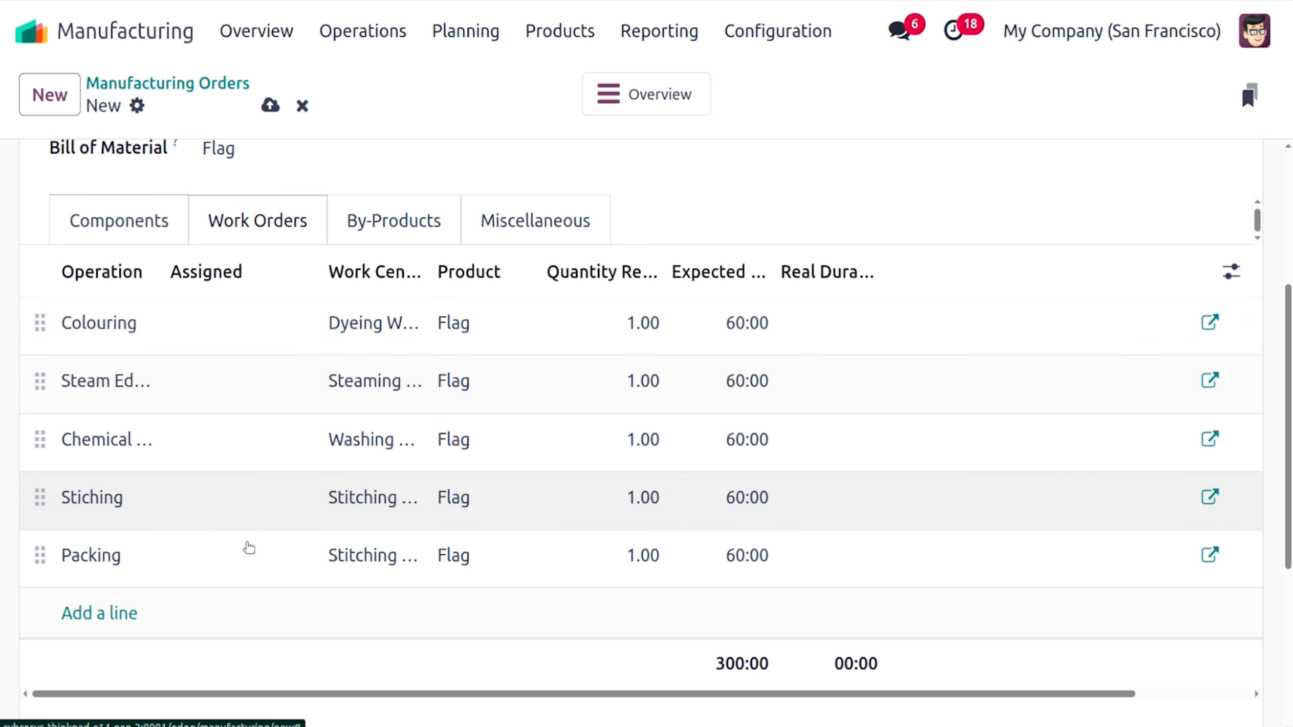
pyautogui.click(422, 232)
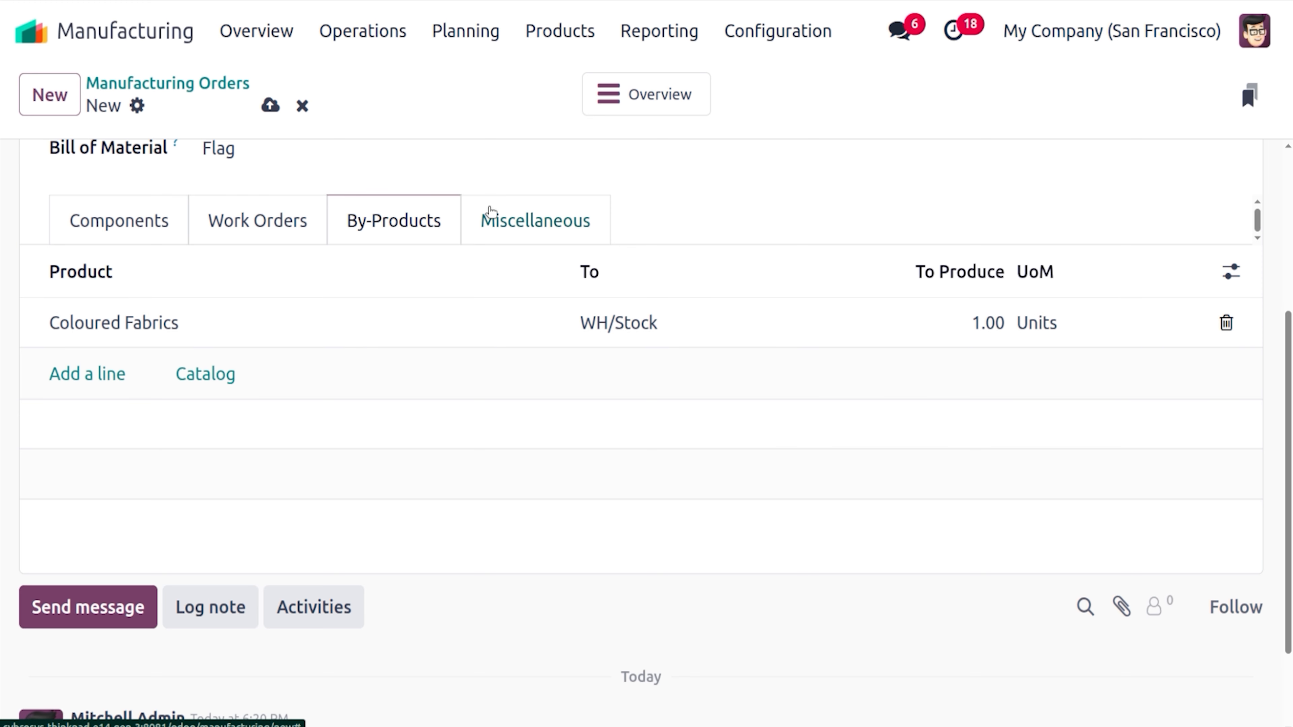
pyautogui.click(490, 212)
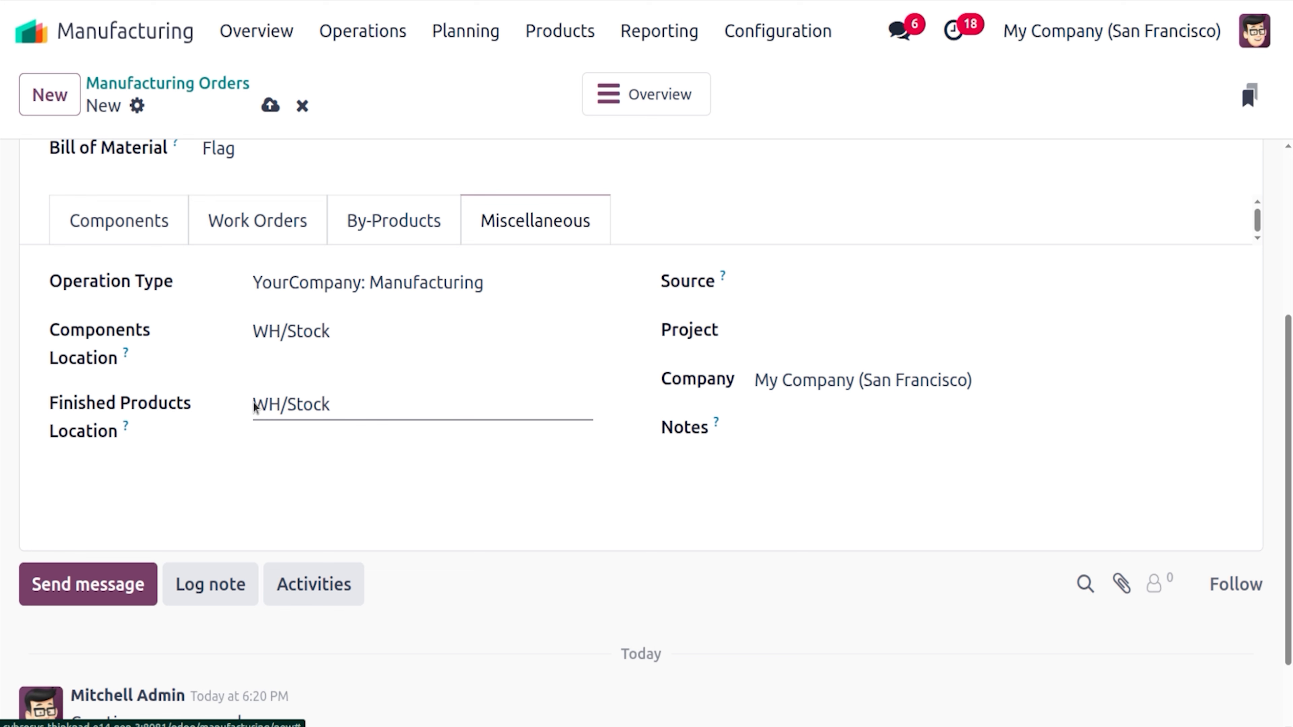
# Set the Flag order's Finished Products Location to WH/Stock/Shelf 2
pyautogui.click(340, 405)
pyautogui.press('Escape')
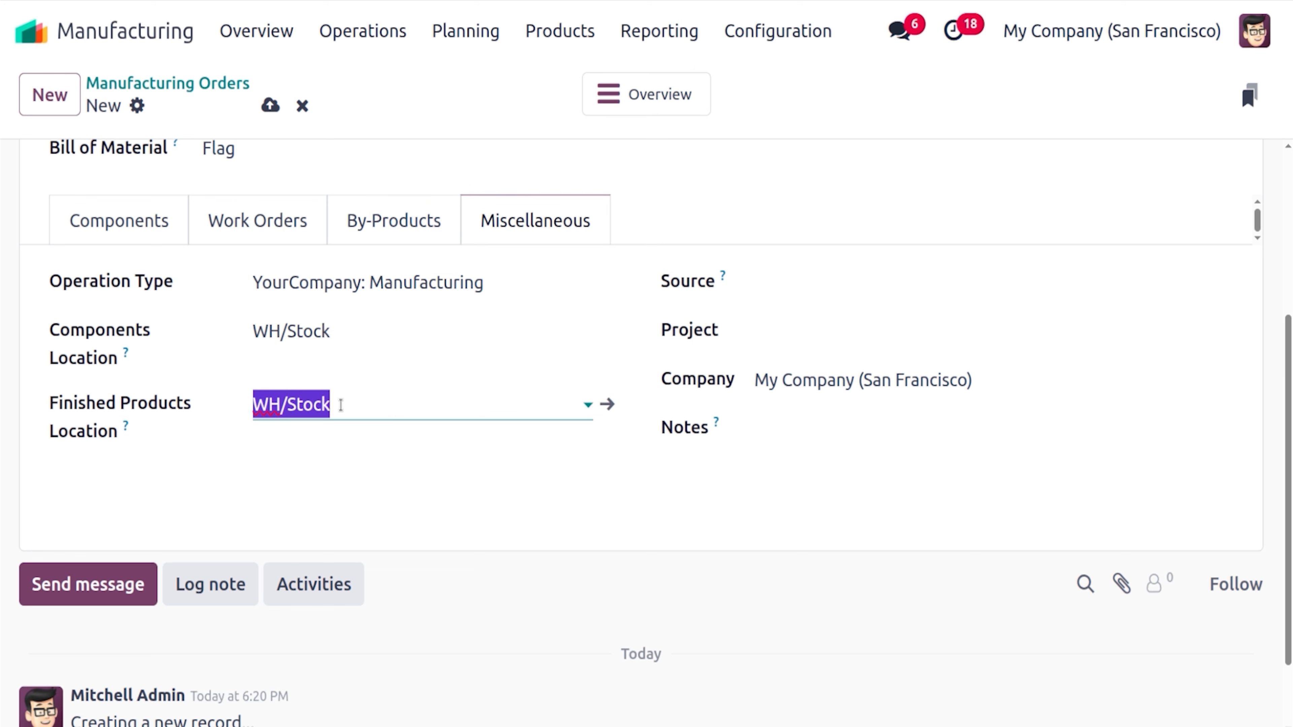
pyautogui.click(340, 405)
pyautogui.write('/')
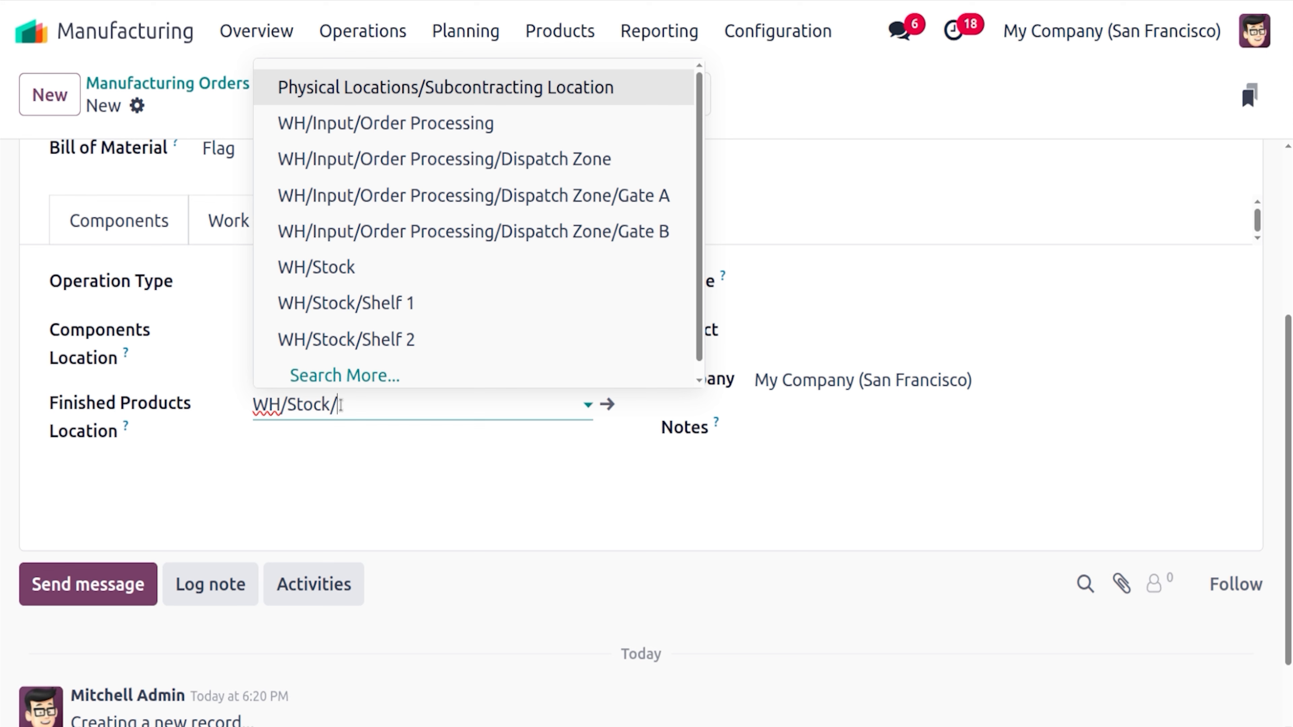
pyautogui.write('sh')
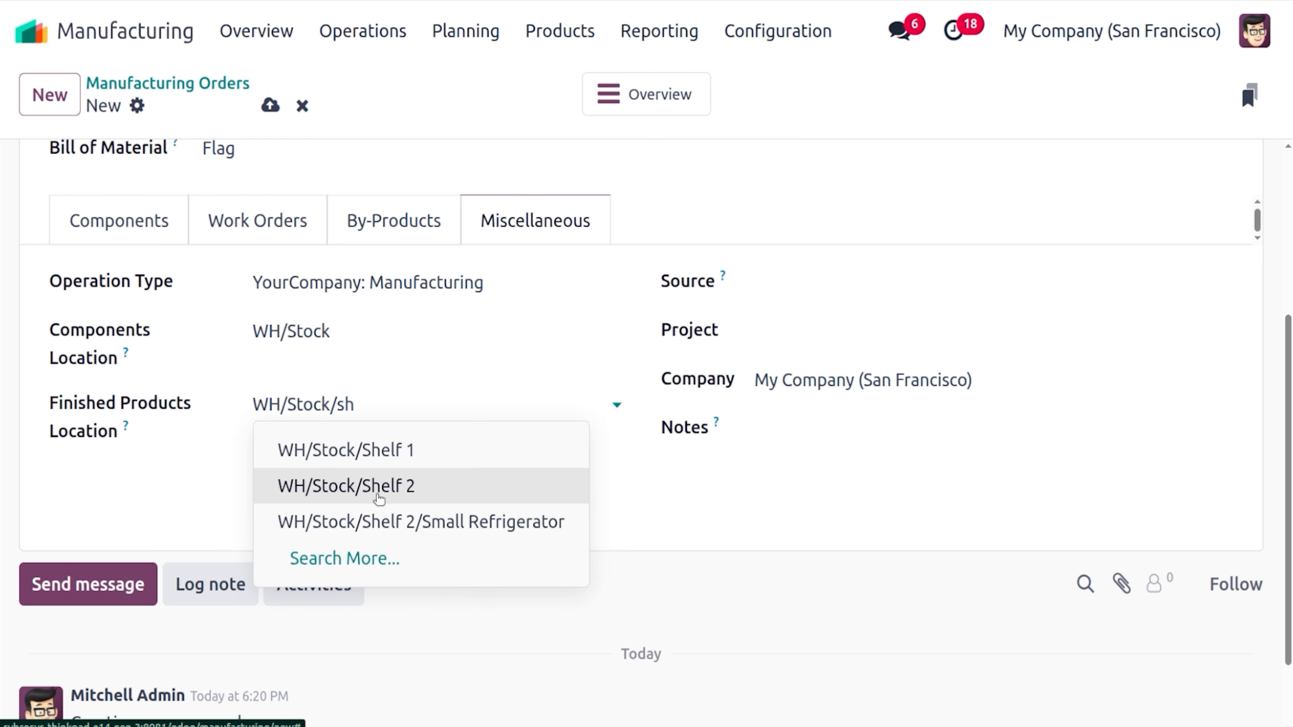
pyautogui.click(378, 487)
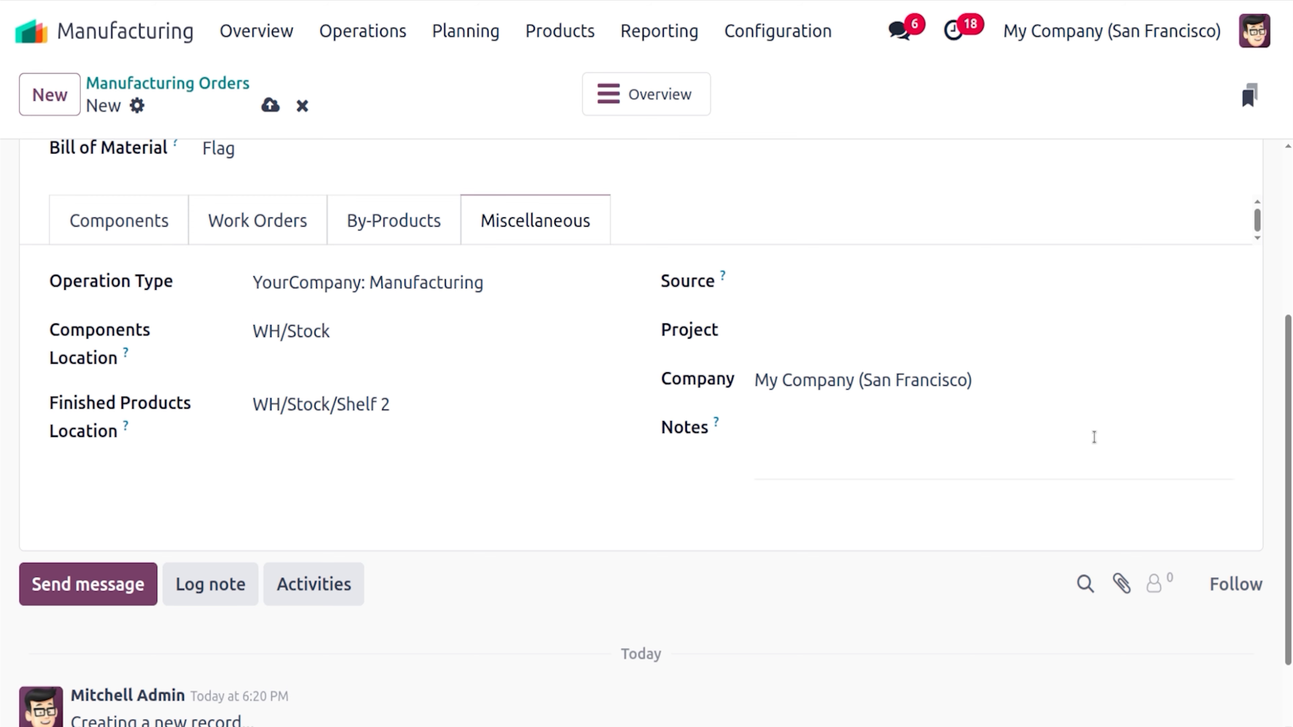
# Review the component lines, each drawing 1.00 unit from WH/Stock
pyautogui.moveTo(1290, 438); pyautogui.dragTo(1291, 233)
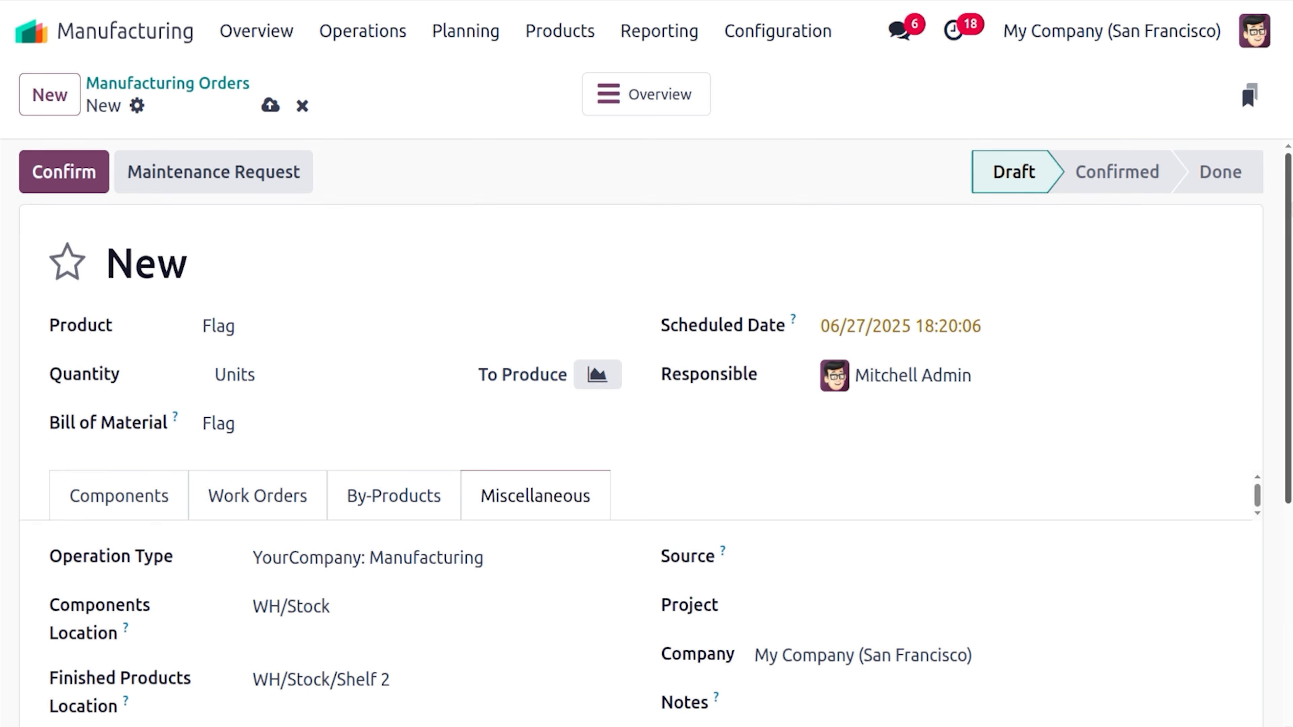
pyautogui.click(144, 501)
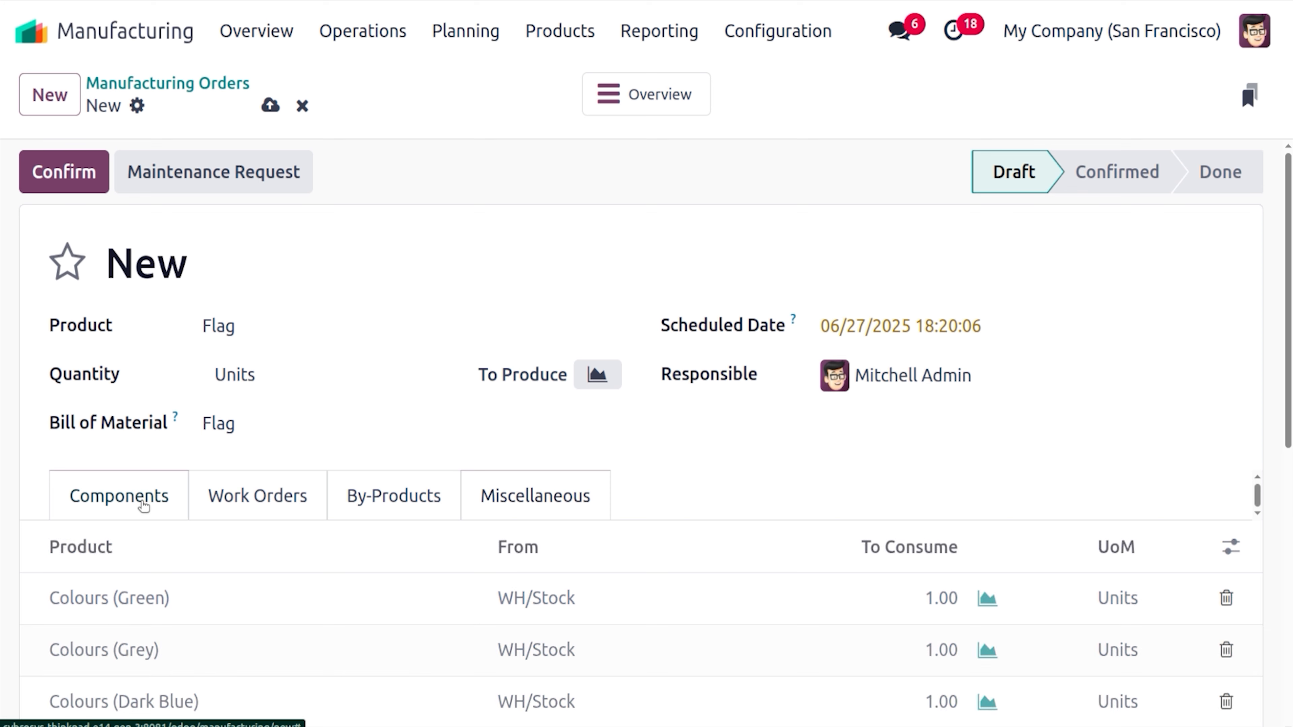
pyautogui.moveTo(999, 171)
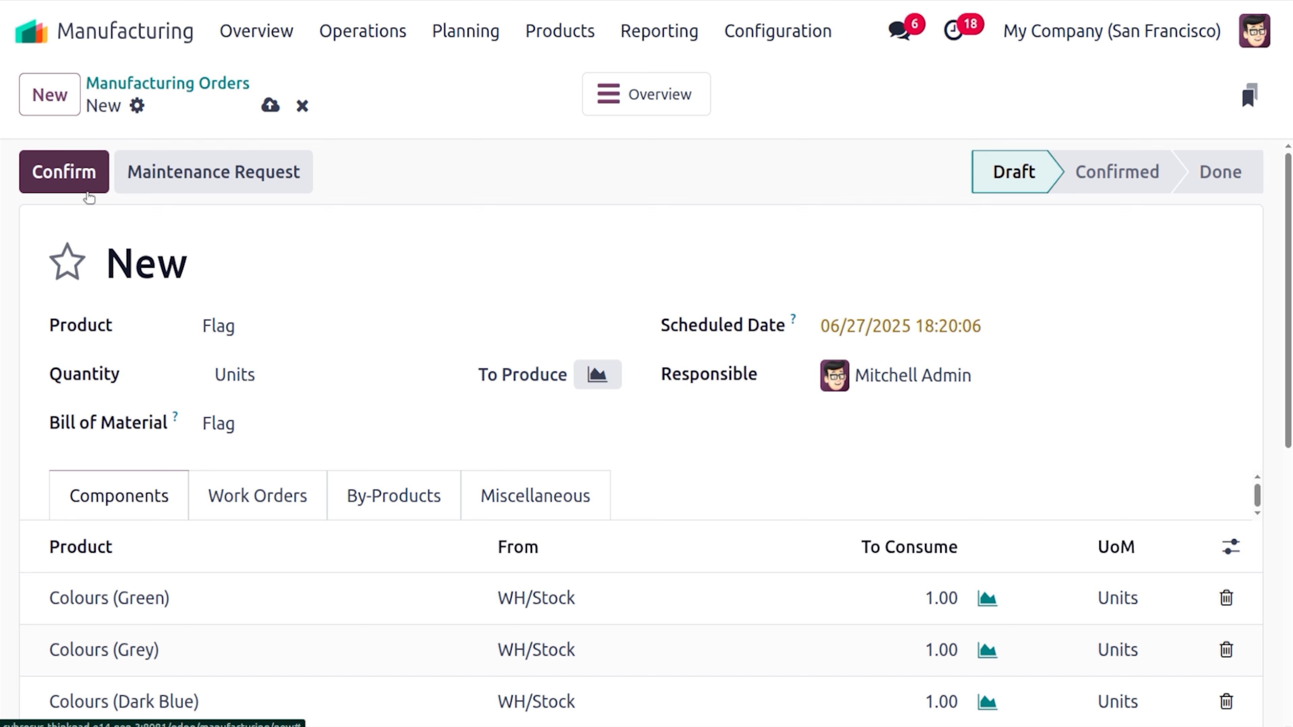
# Confirm the Flag order as WH/MO/00036, review its components, and save it
pyautogui.click(91, 184)
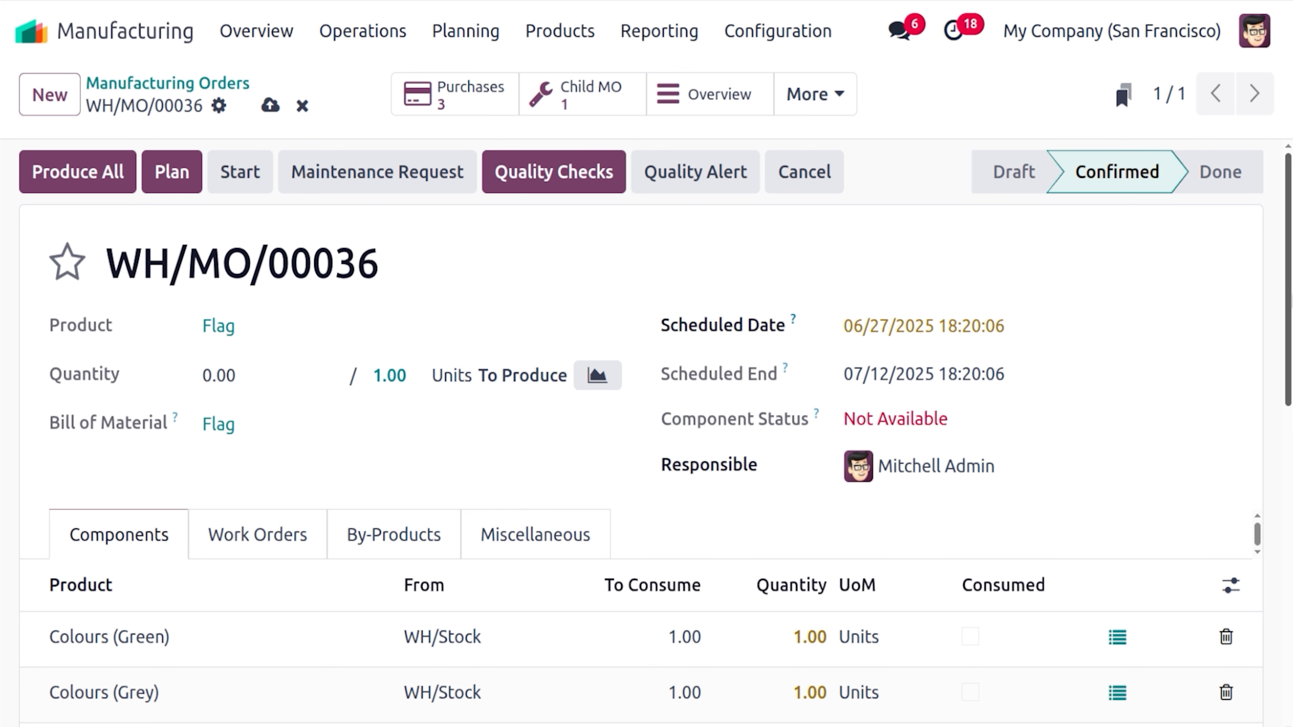
pyautogui.scroll(-5, 549, 349)
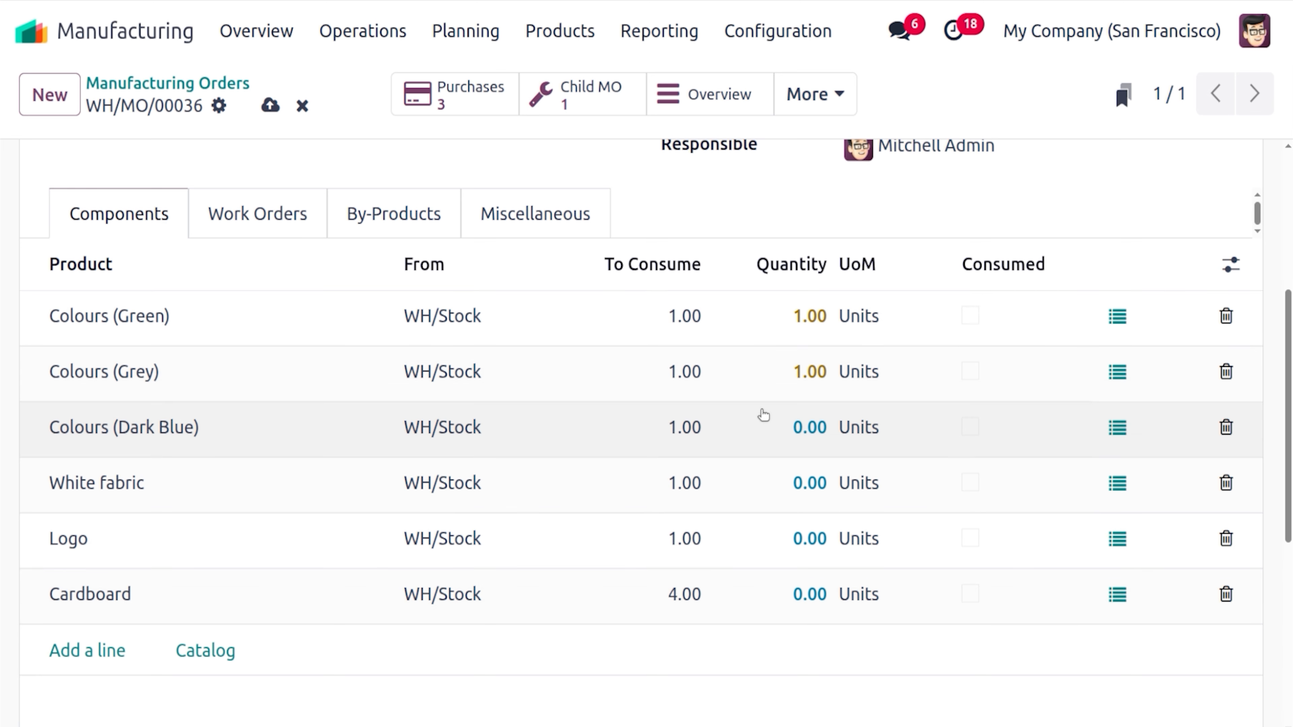
pyautogui.scroll(3, 924, 672)
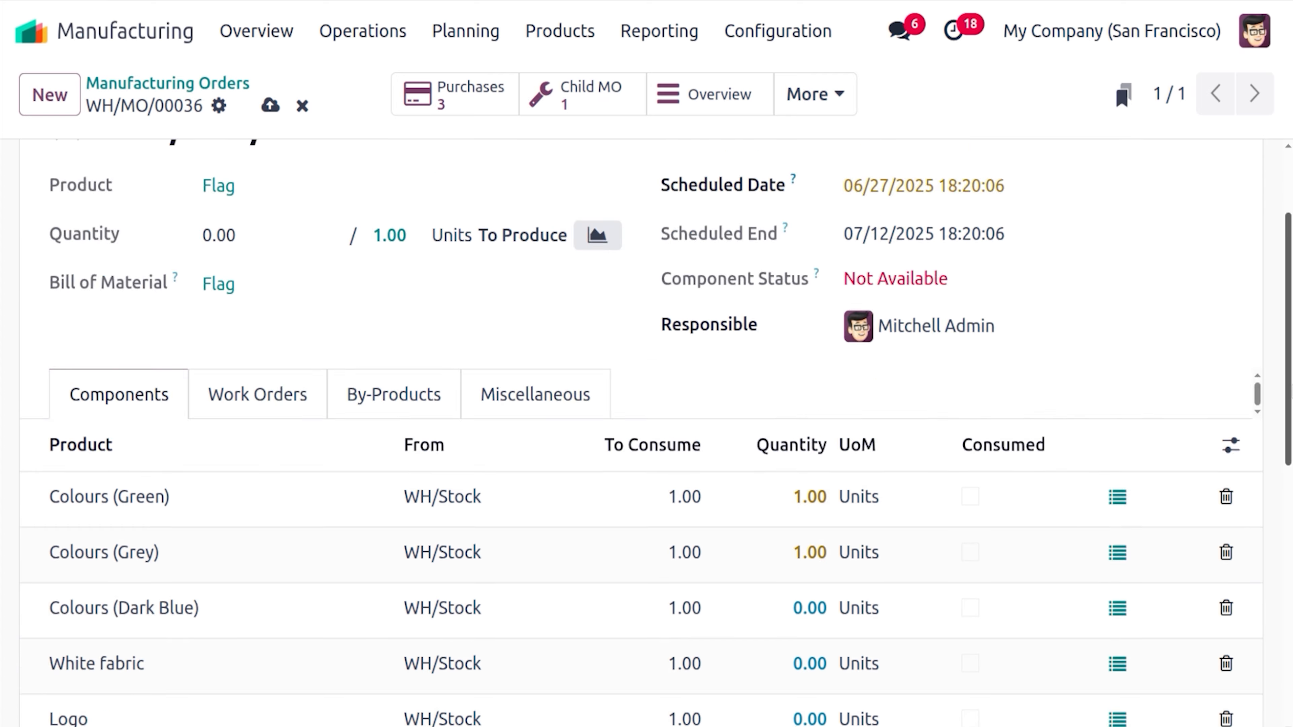
pyautogui.scroll(3, 1148, 321)
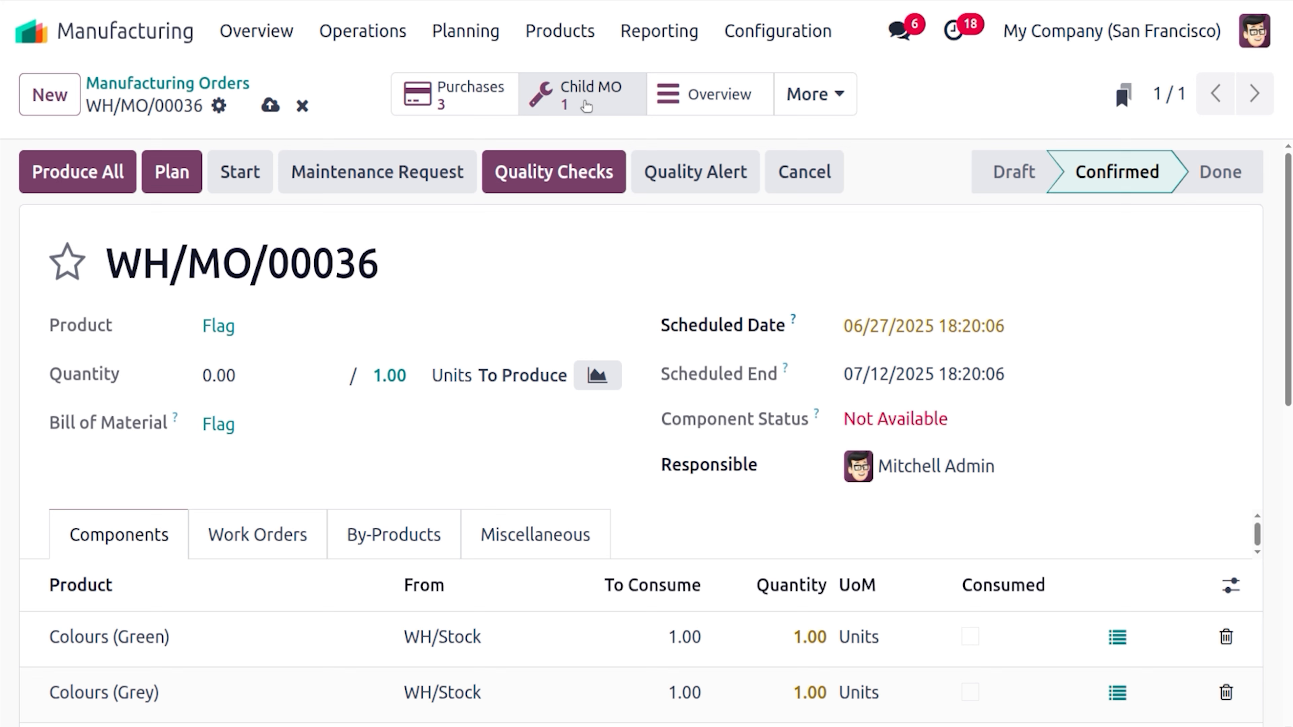
pyautogui.click(270, 105)
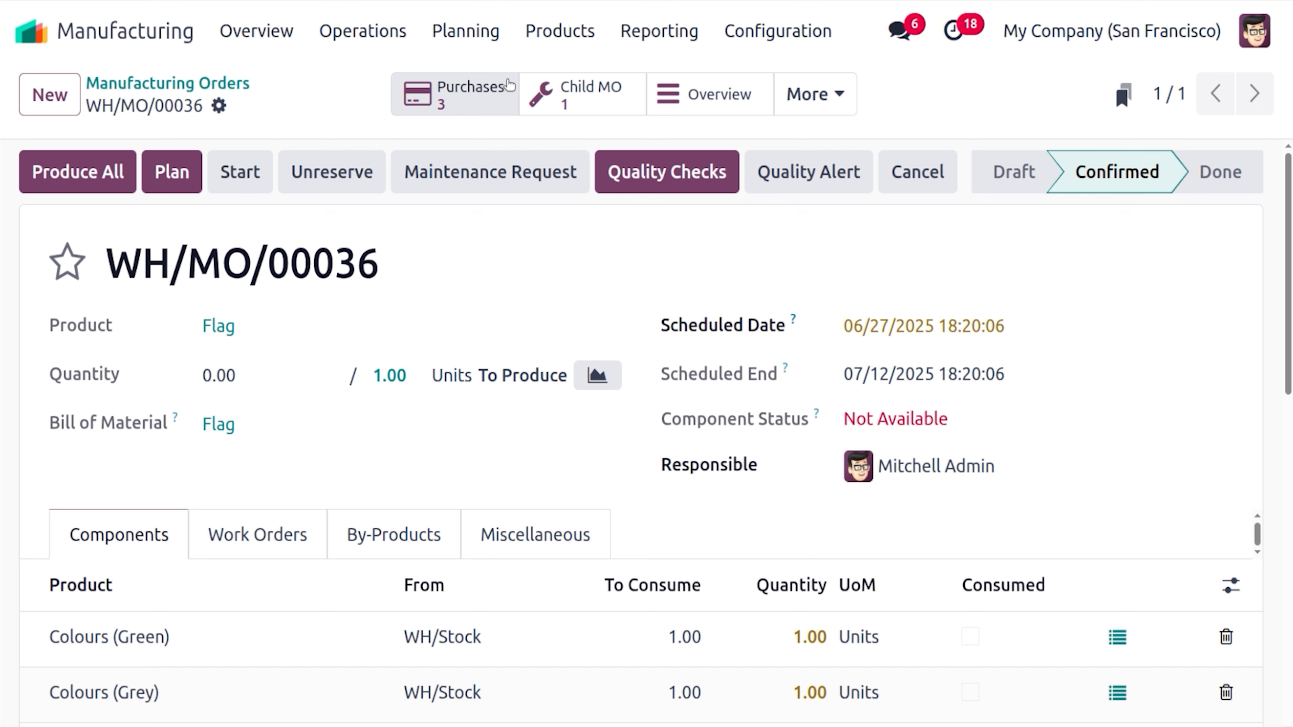
# Open child order WH/MO/00037 for White fabric and review its Polyester Fiber component
pyautogui.click(562, 111)
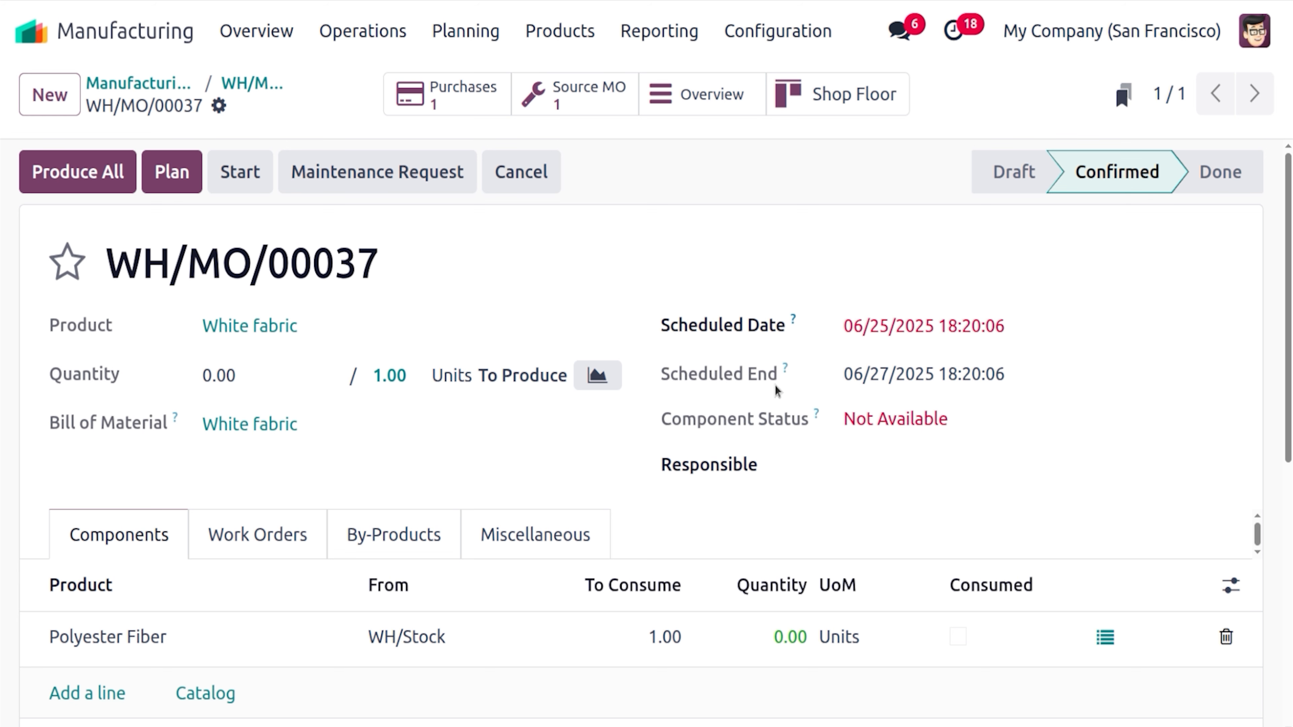
pyautogui.scroll(-2, 647, 430)
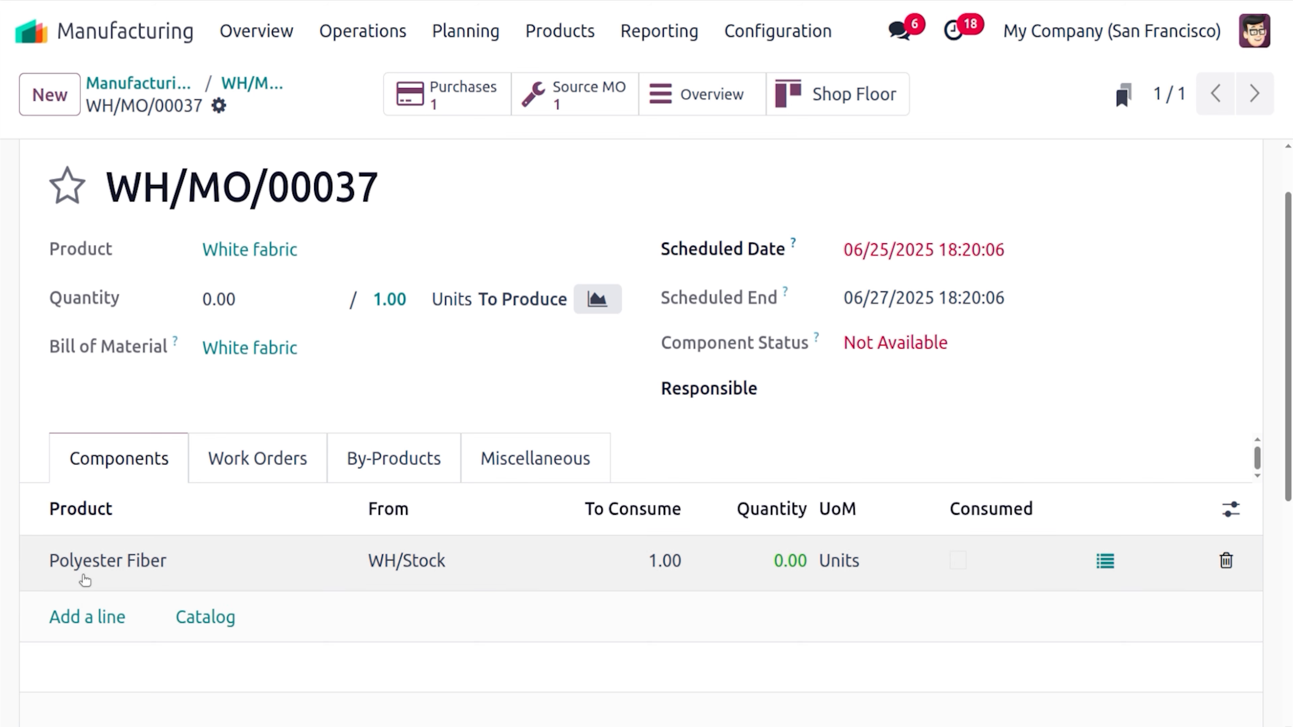
pyautogui.scroll(2, 1281, 228)
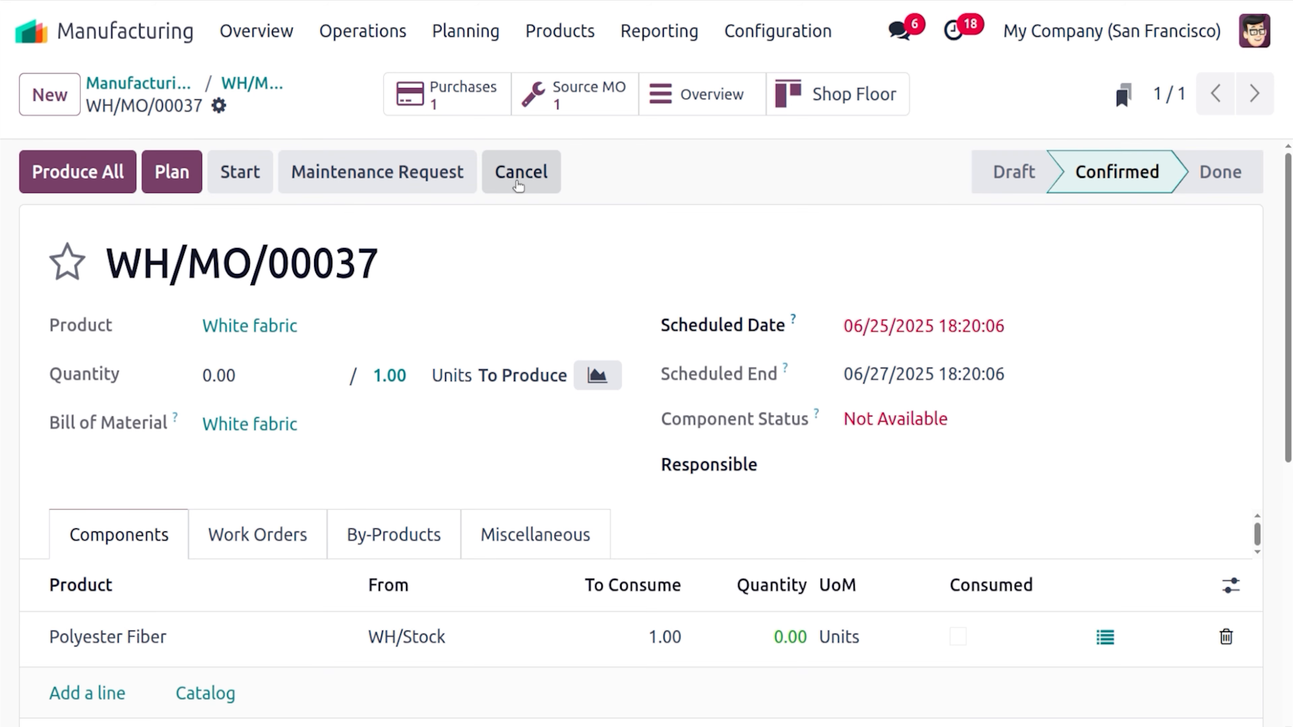
# Open the linked purchase P00045 and confirm it as a purchase order
pyautogui.click(489, 111)
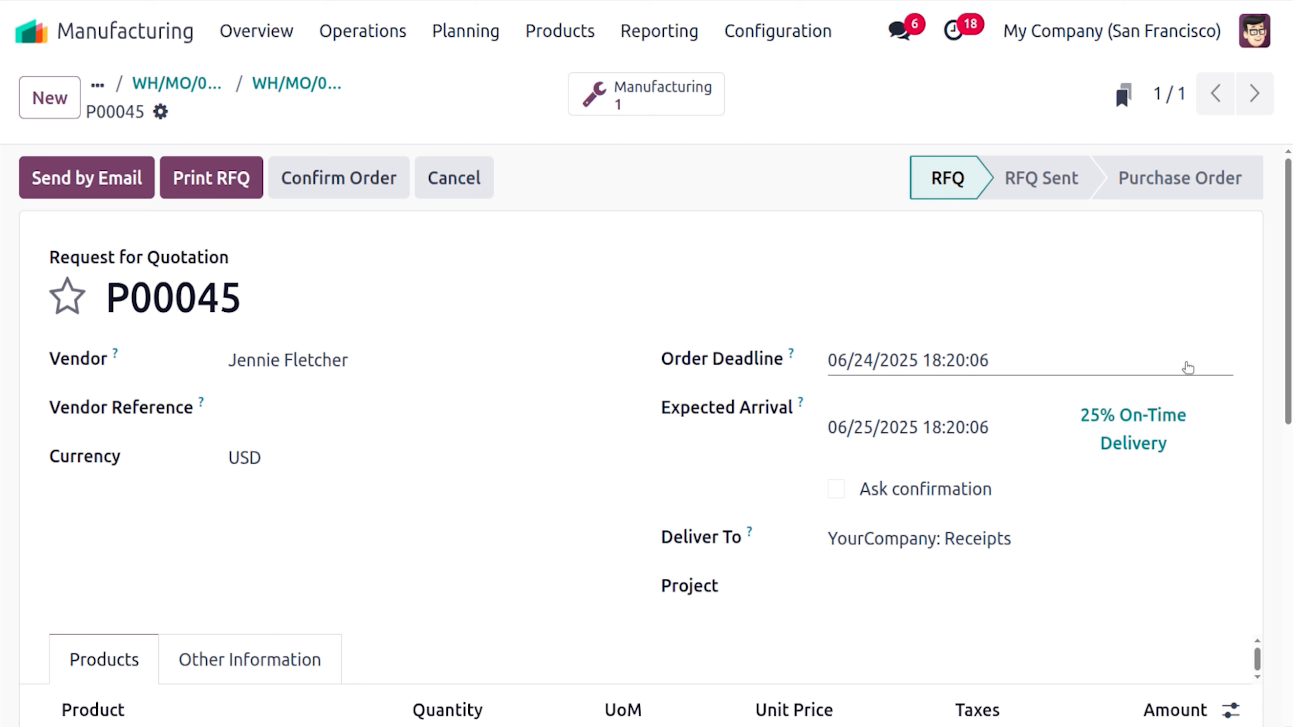
pyautogui.scroll(-2, 1288, 357)
pyautogui.scroll(2, 750, 391)
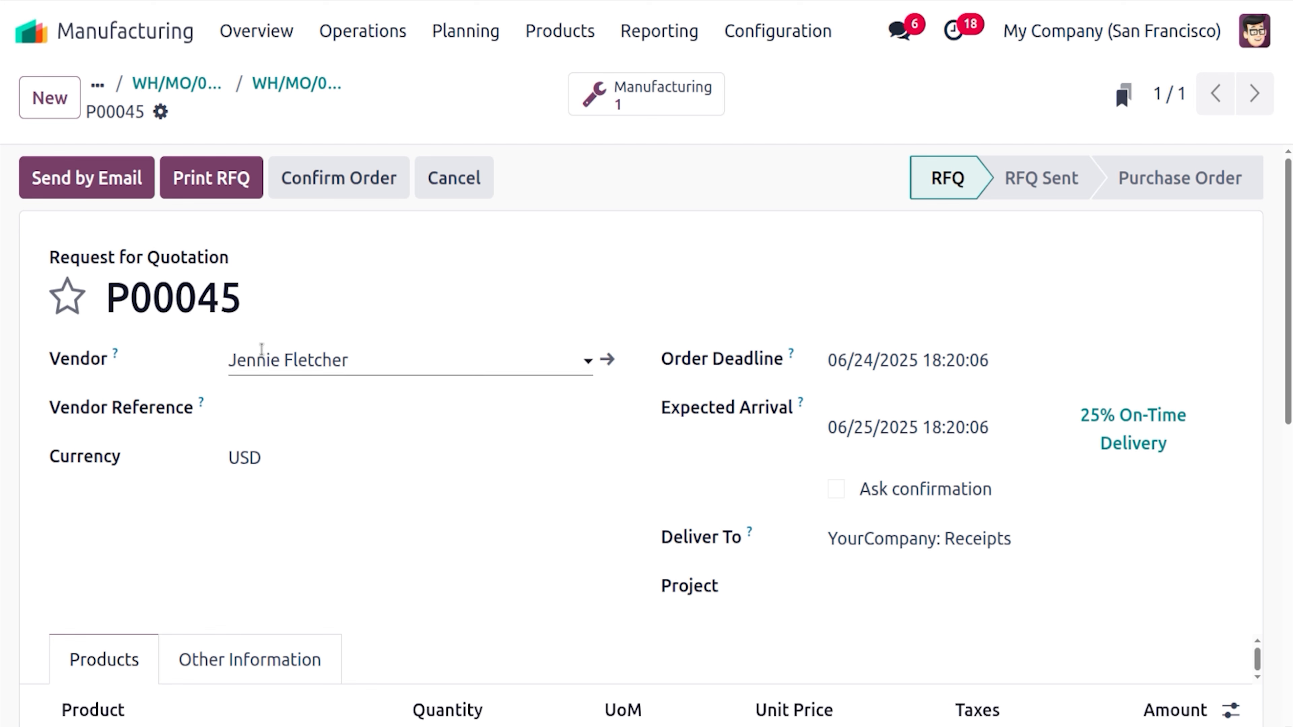
pyautogui.click(359, 168)
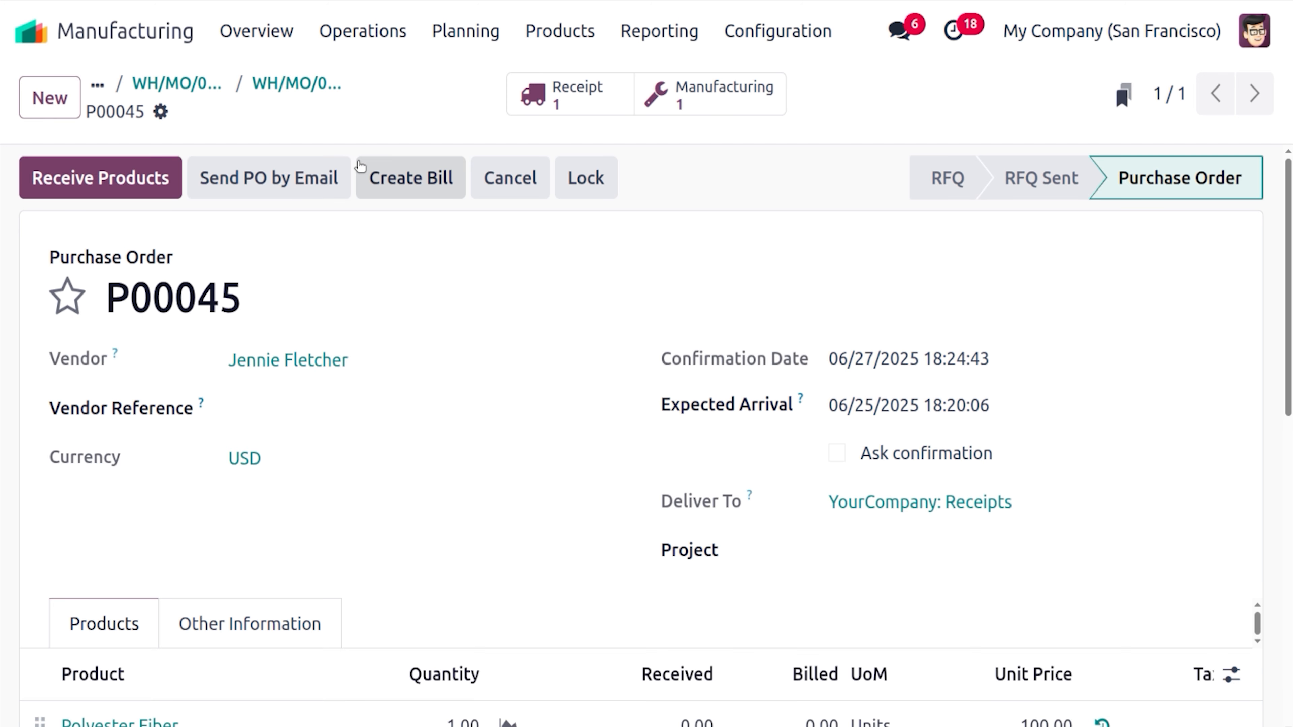
# Receive the Polyester Fiber via WH/IN/00037 and return to WH/MO/00037
pyautogui.click(118, 177)
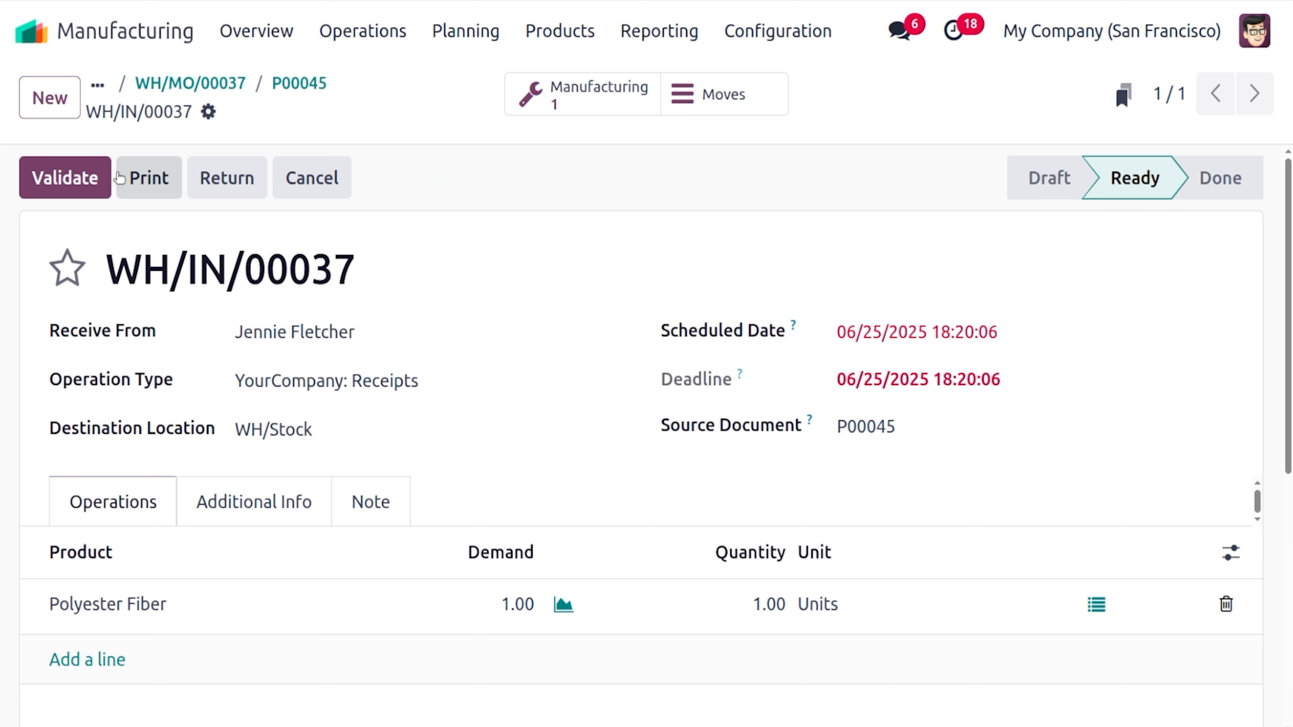
pyautogui.click(105, 178)
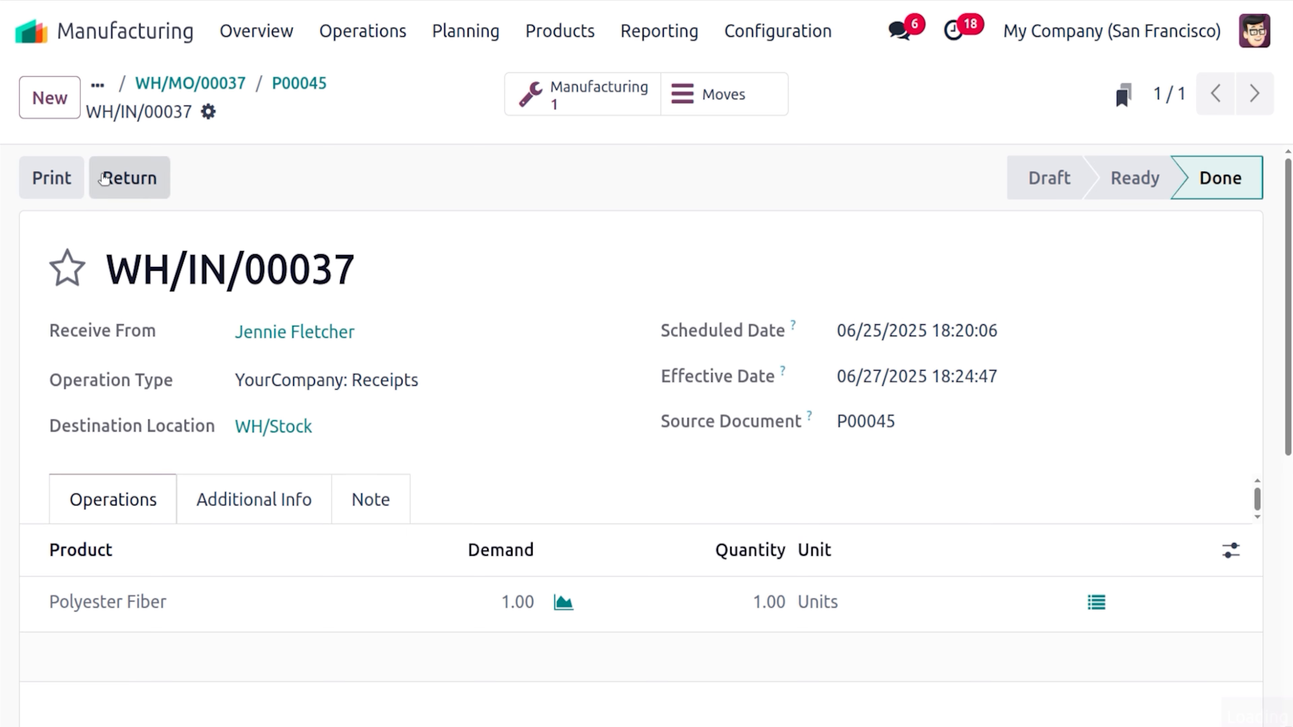
pyautogui.click(293, 86)
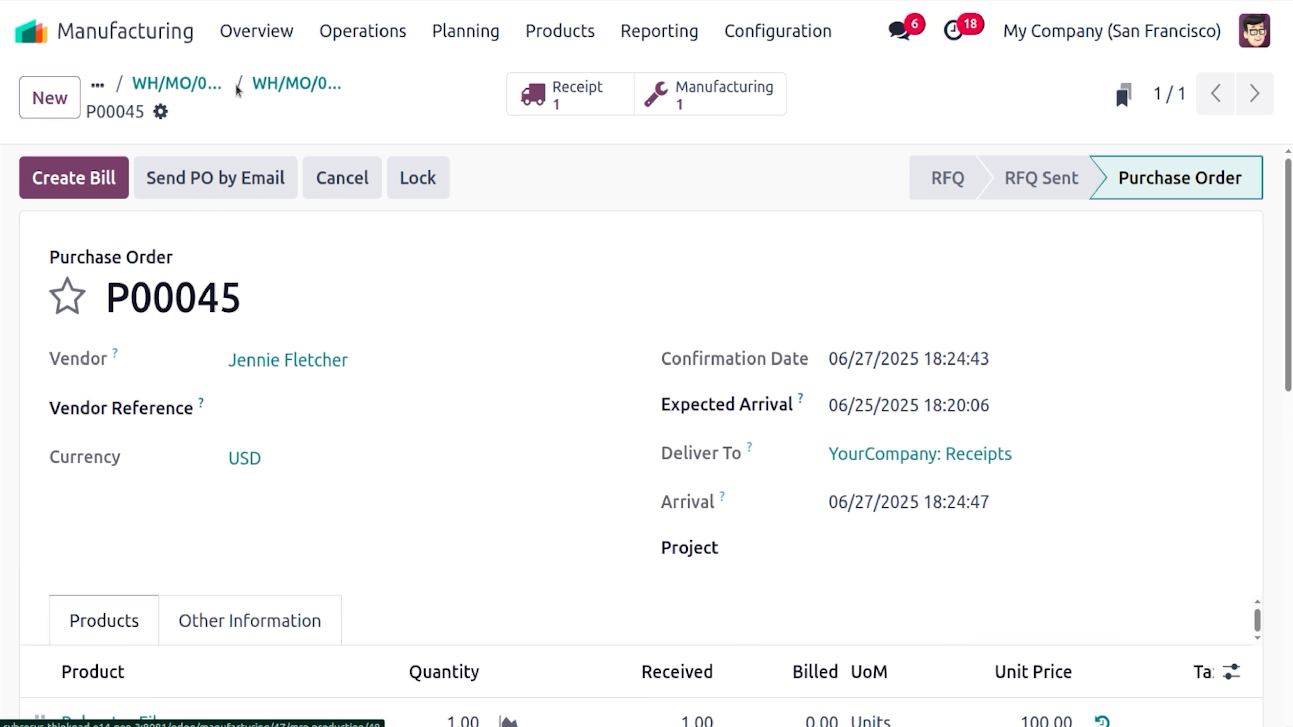
pyautogui.click(277, 86)
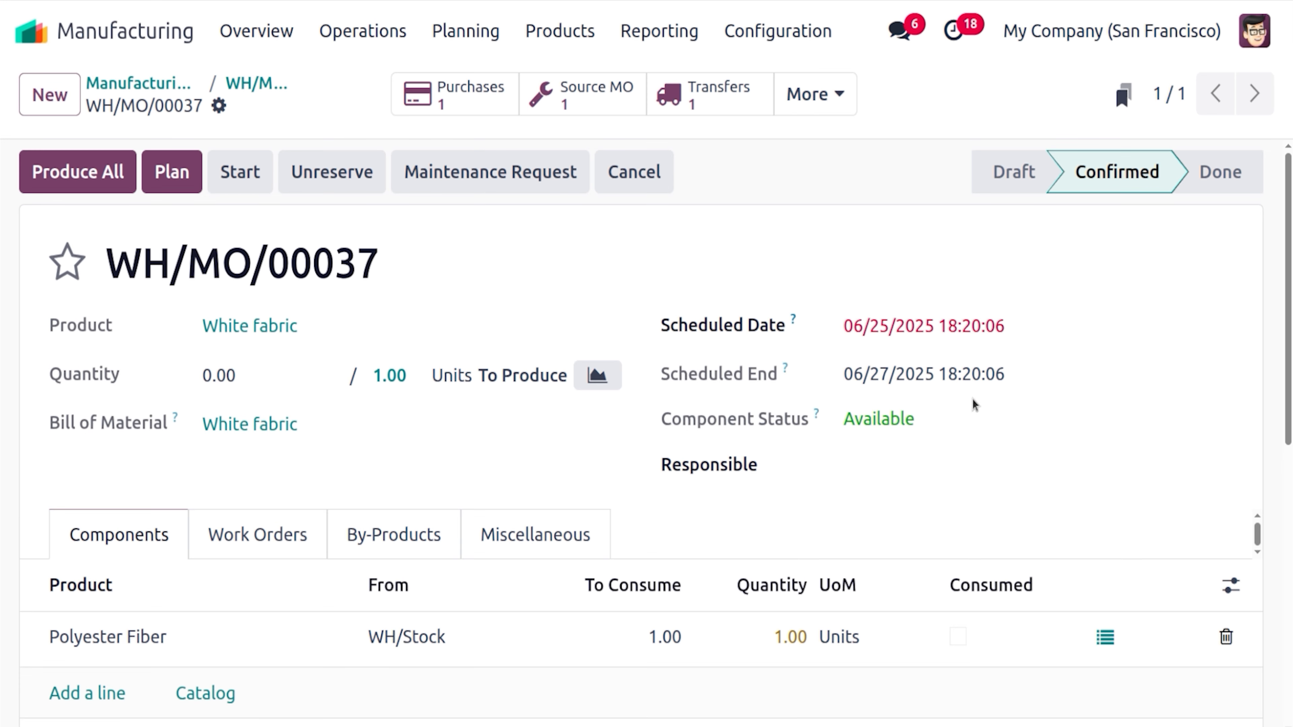
# Plan WH/MO/00037 and check its Spinning work order: Ready, expected 60:00, real 00:00
pyautogui.click(174, 170)
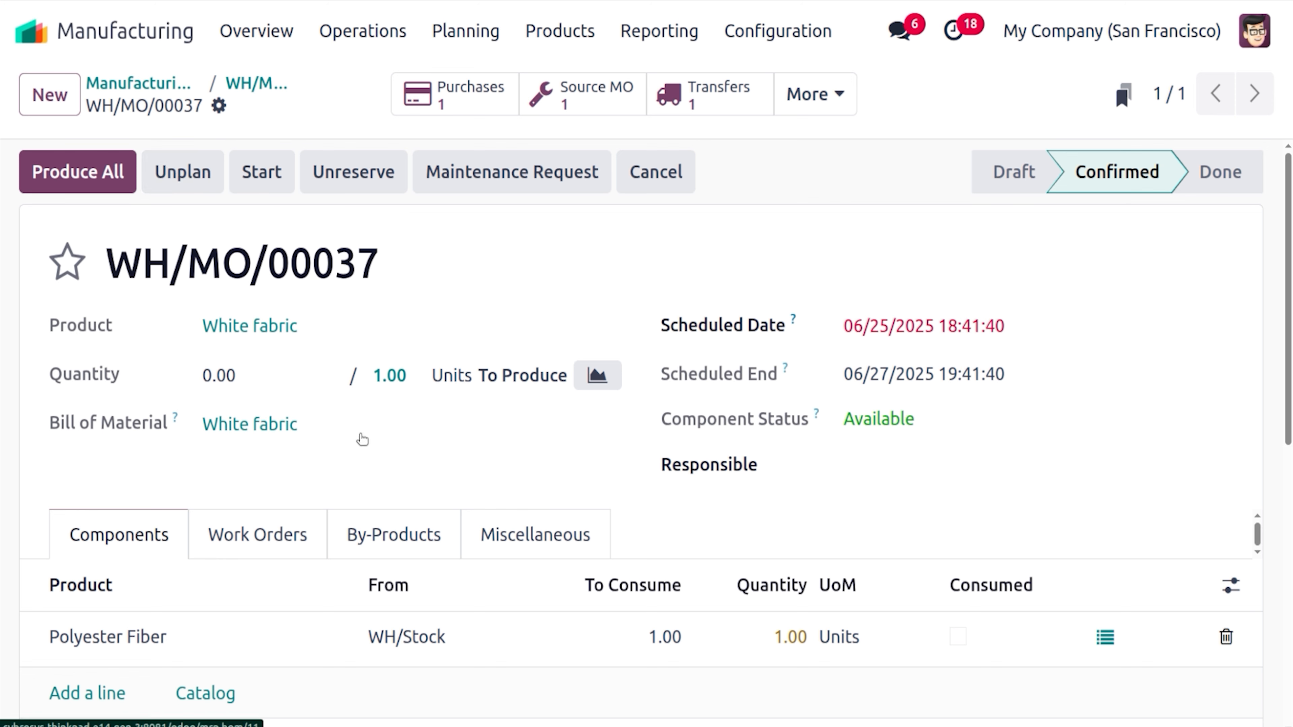
pyautogui.click(224, 546)
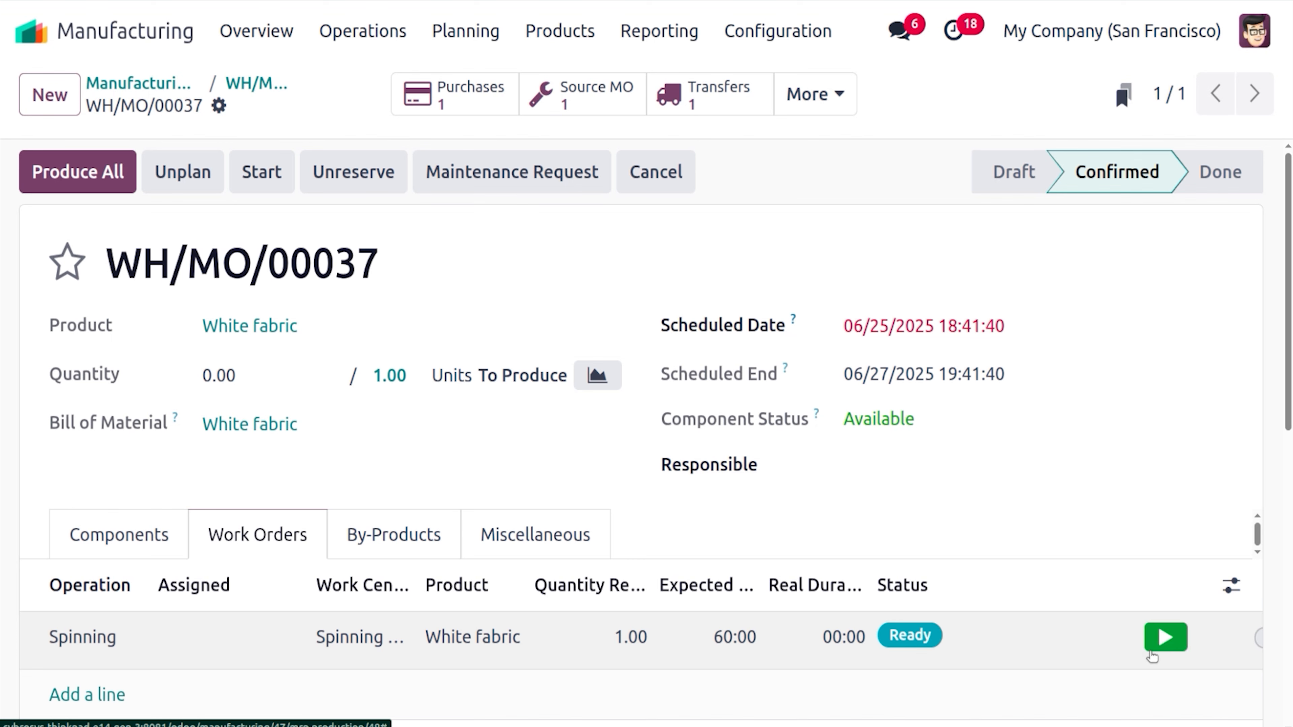
pyautogui.scroll(-4, 983, 654)
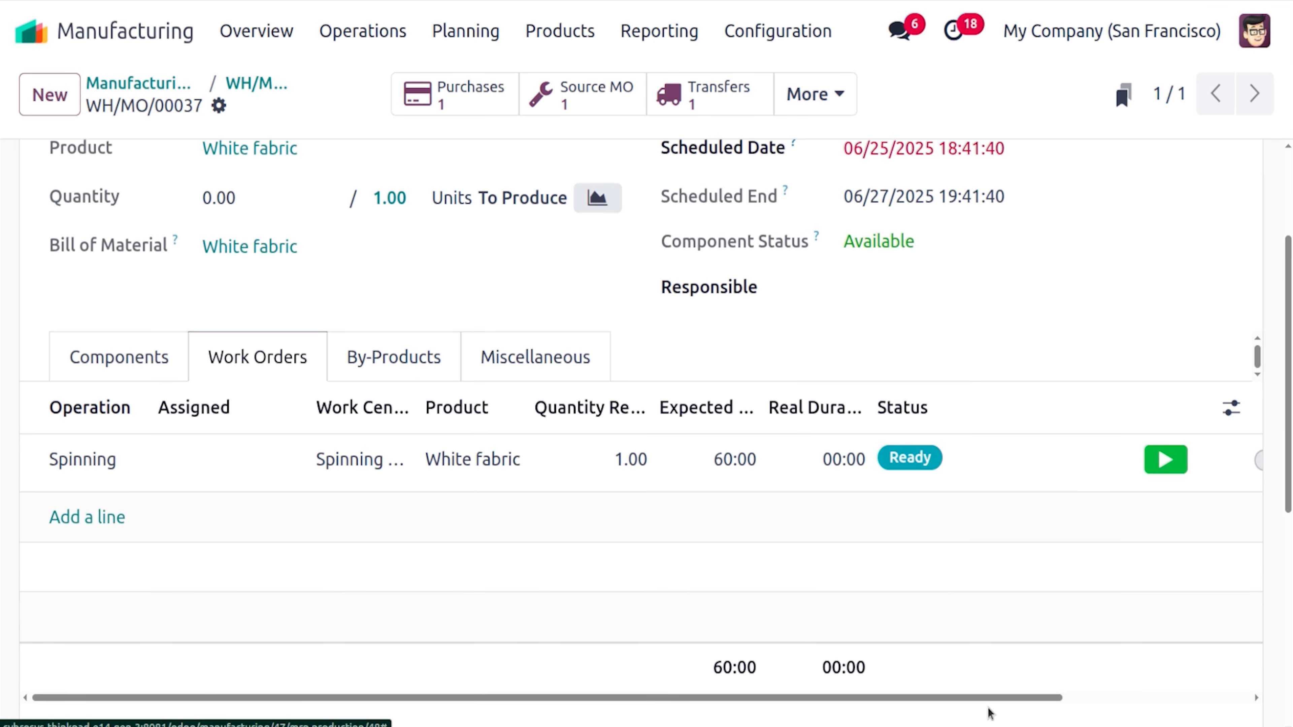
pyautogui.moveTo(990, 699); pyautogui.dragTo(1140, 693)
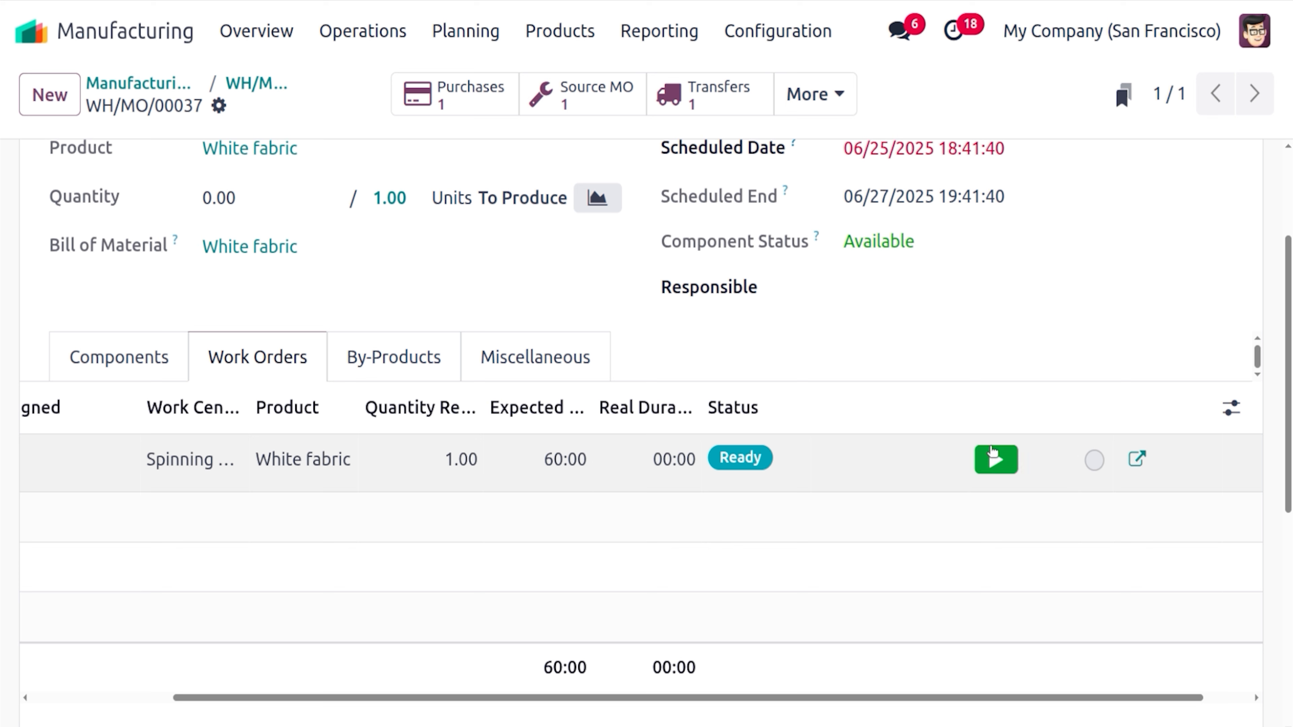
# Try starting the Spinning work order, dismiss the Invalid Operation error, and bring up its status menu
pyautogui.click(997, 459)
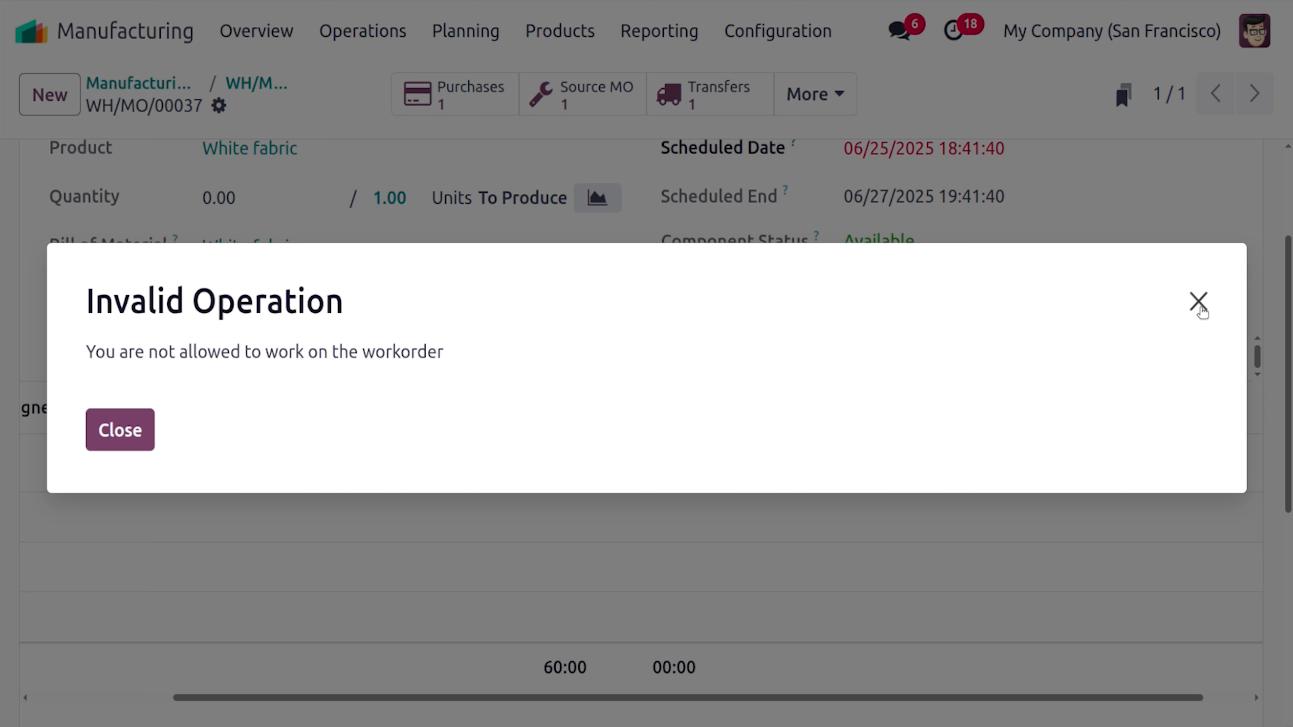
pyautogui.click(1199, 301)
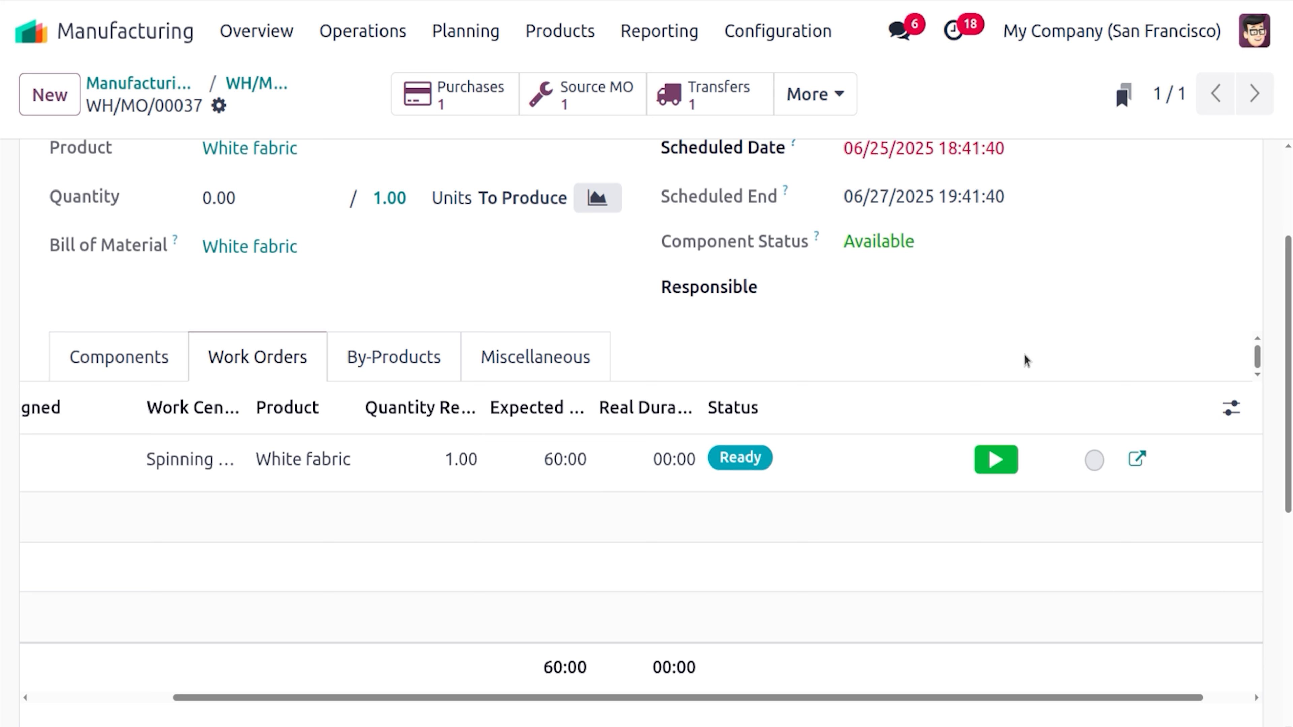
pyautogui.click(1094, 461)
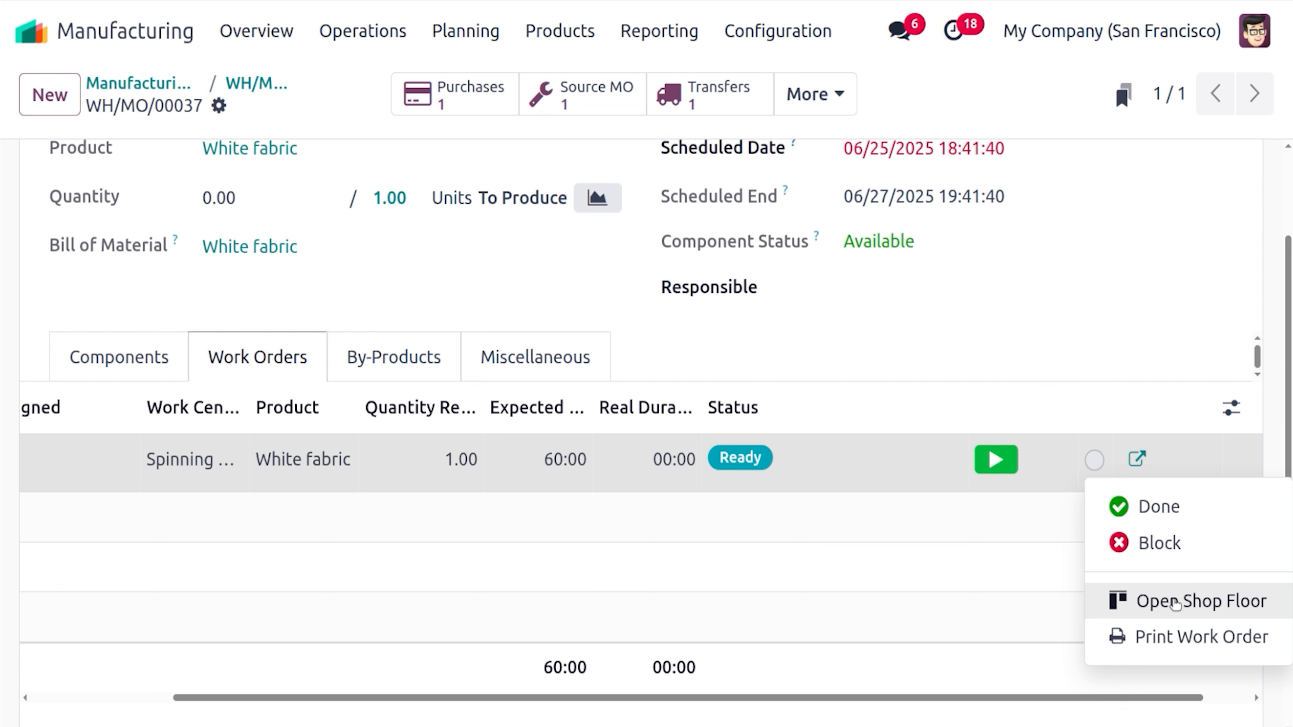
# Open the Spinning work order on the Spinning Mill Shop Floor and log out the current operator
pyautogui.click(1175, 604)
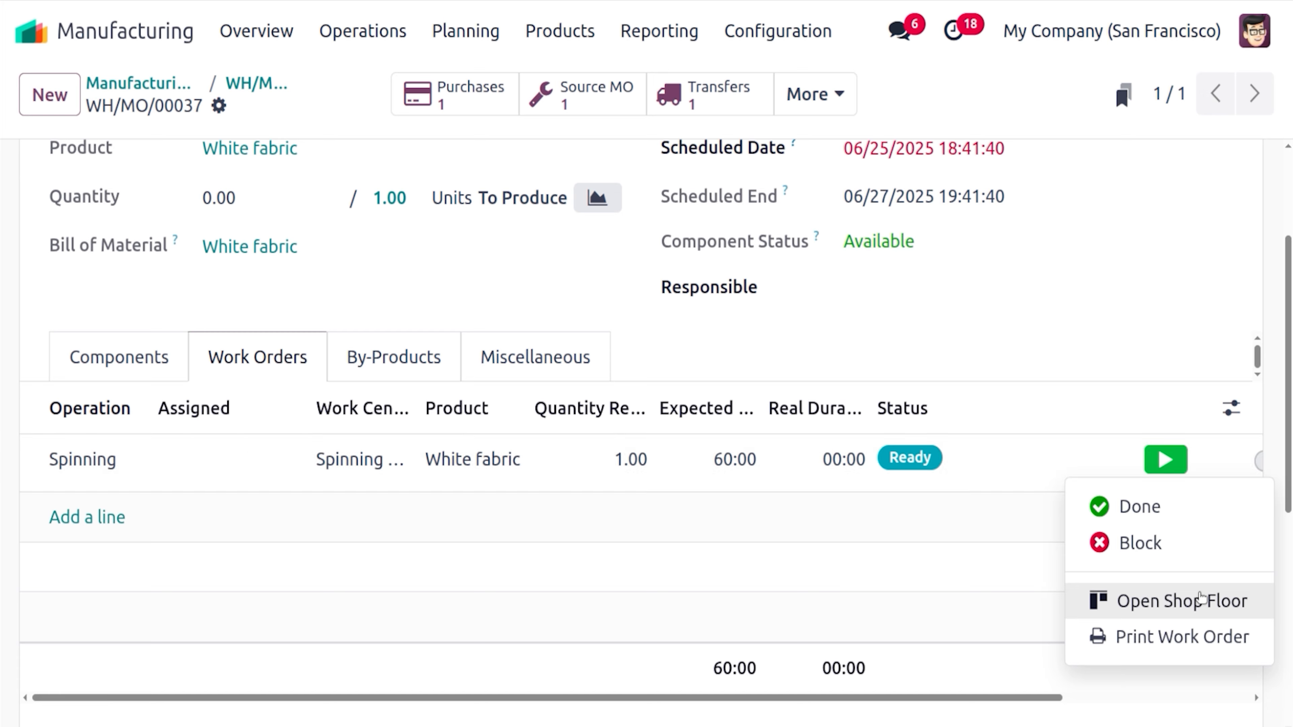
pyautogui.click(1201, 599)
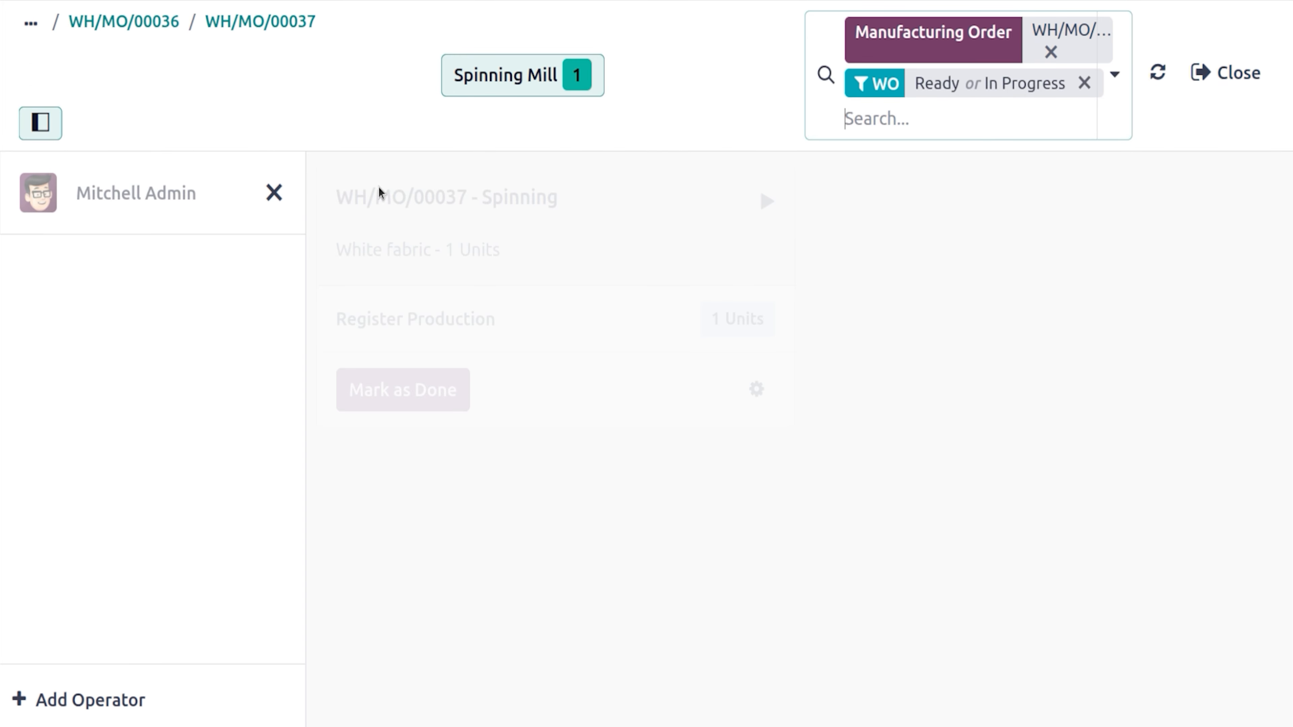
pyautogui.click(274, 192)
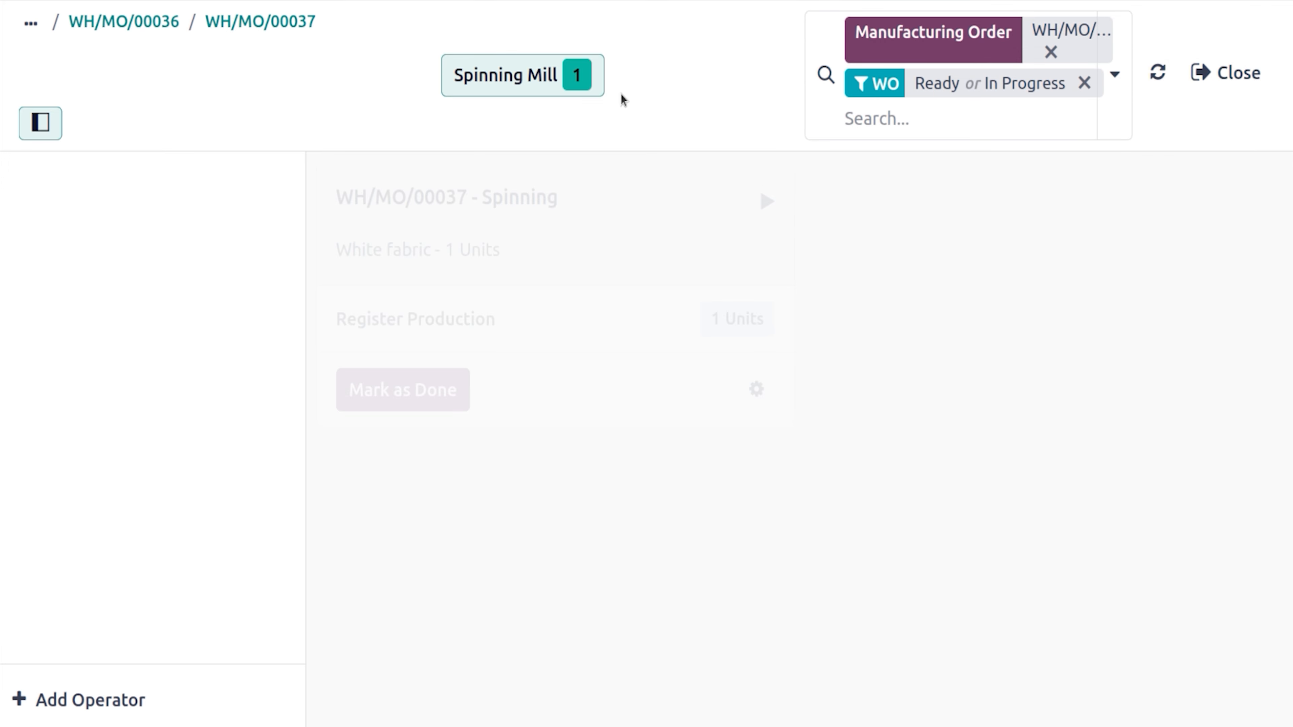
# Log an employee in as shop floor operator by selecting them and entering their PIN
pyautogui.click(100, 700)
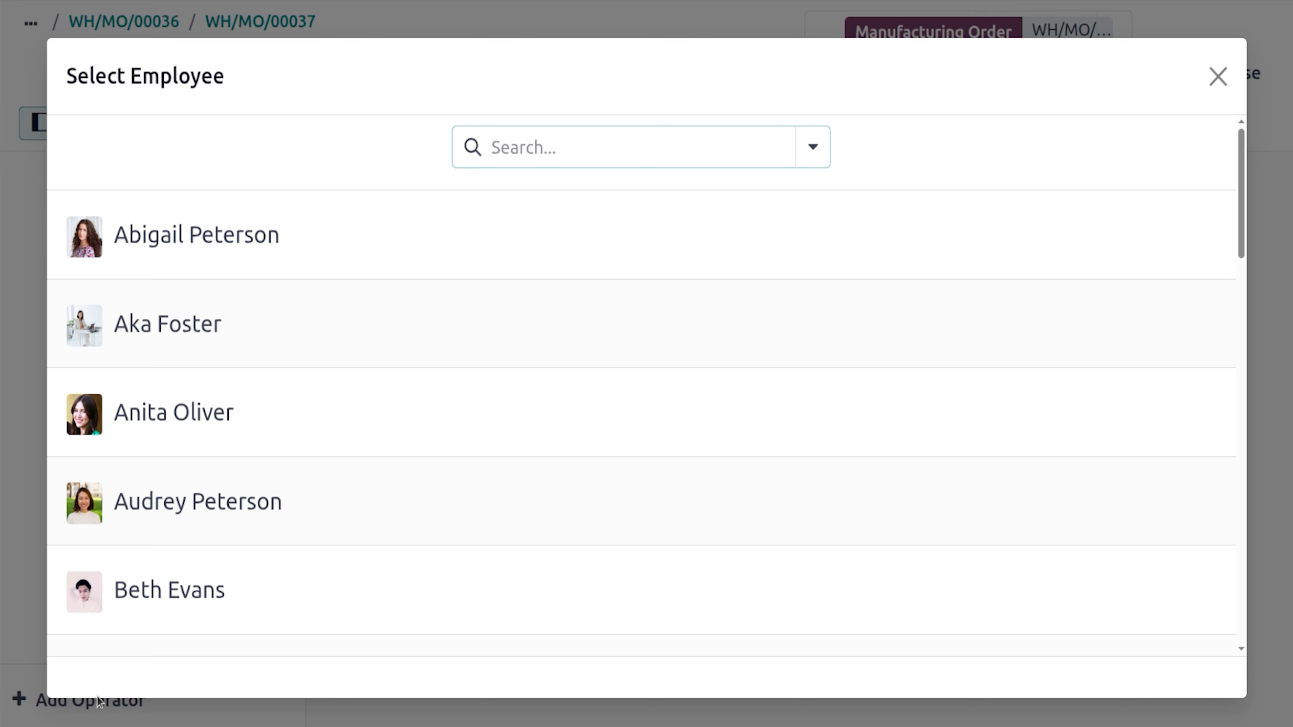
pyautogui.click(465, 332)
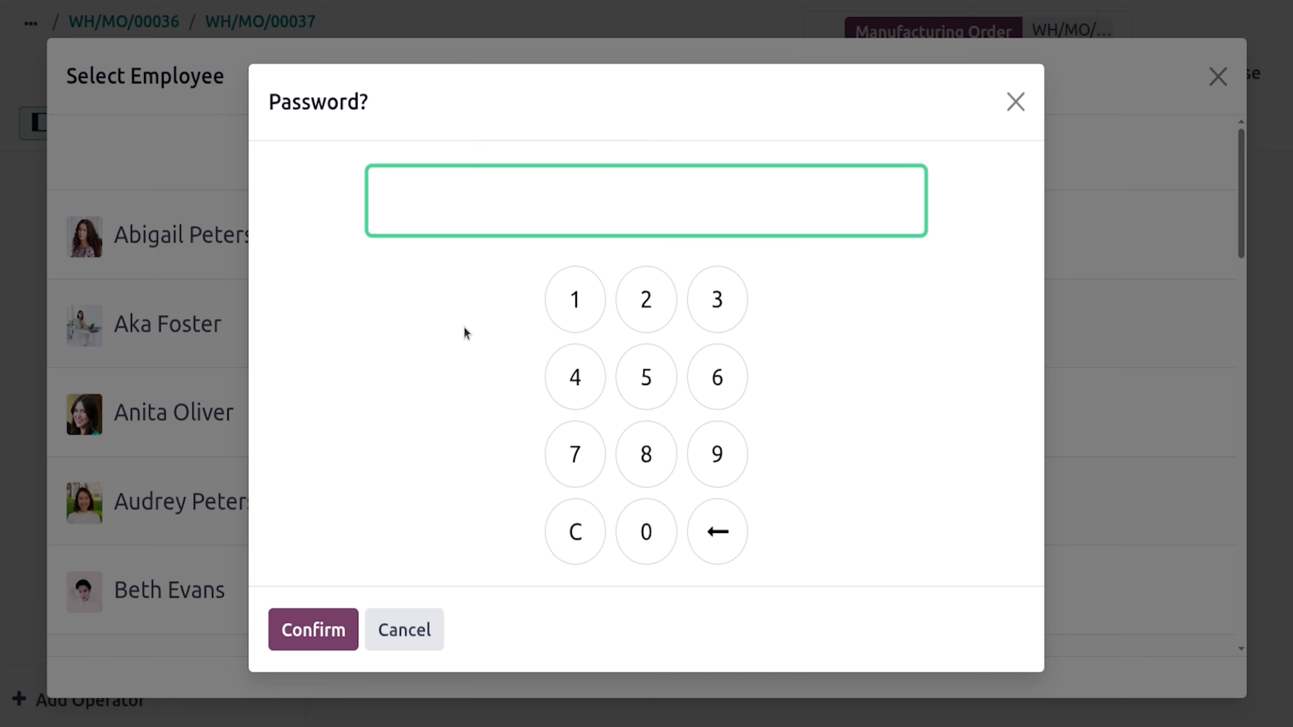
pyautogui.click(632, 518)
pyautogui.click(632, 518)
pyautogui.click(632, 517)
pyautogui.click(336, 628)
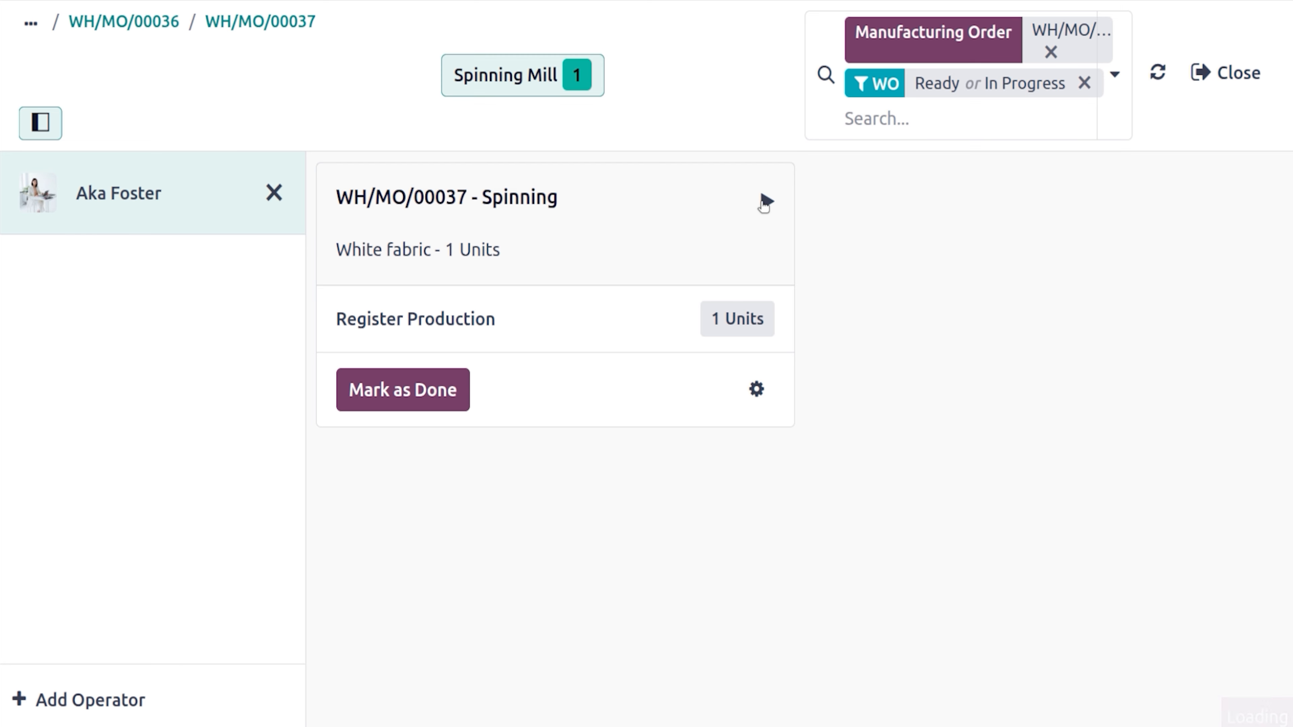
# Run the Spinning work order timer, then mark it done with 1/1 White fabric registered
pyautogui.click(765, 202)
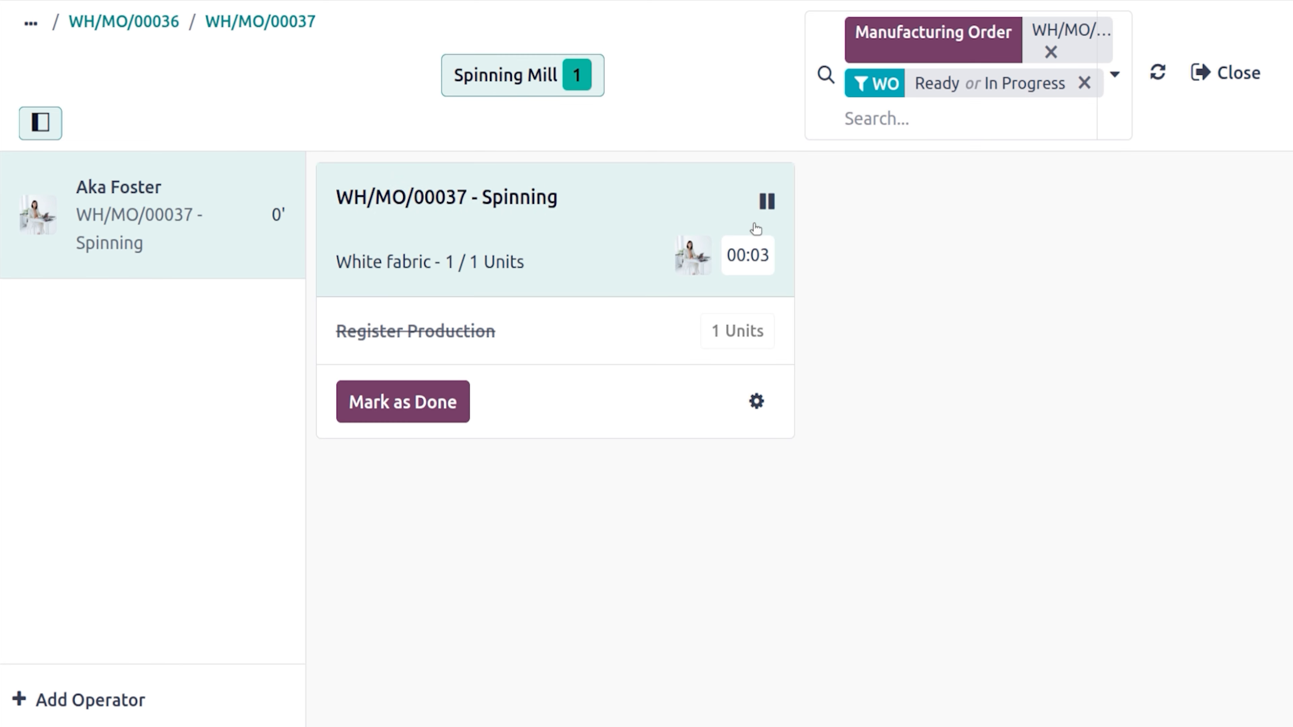
pyautogui.click(755, 403)
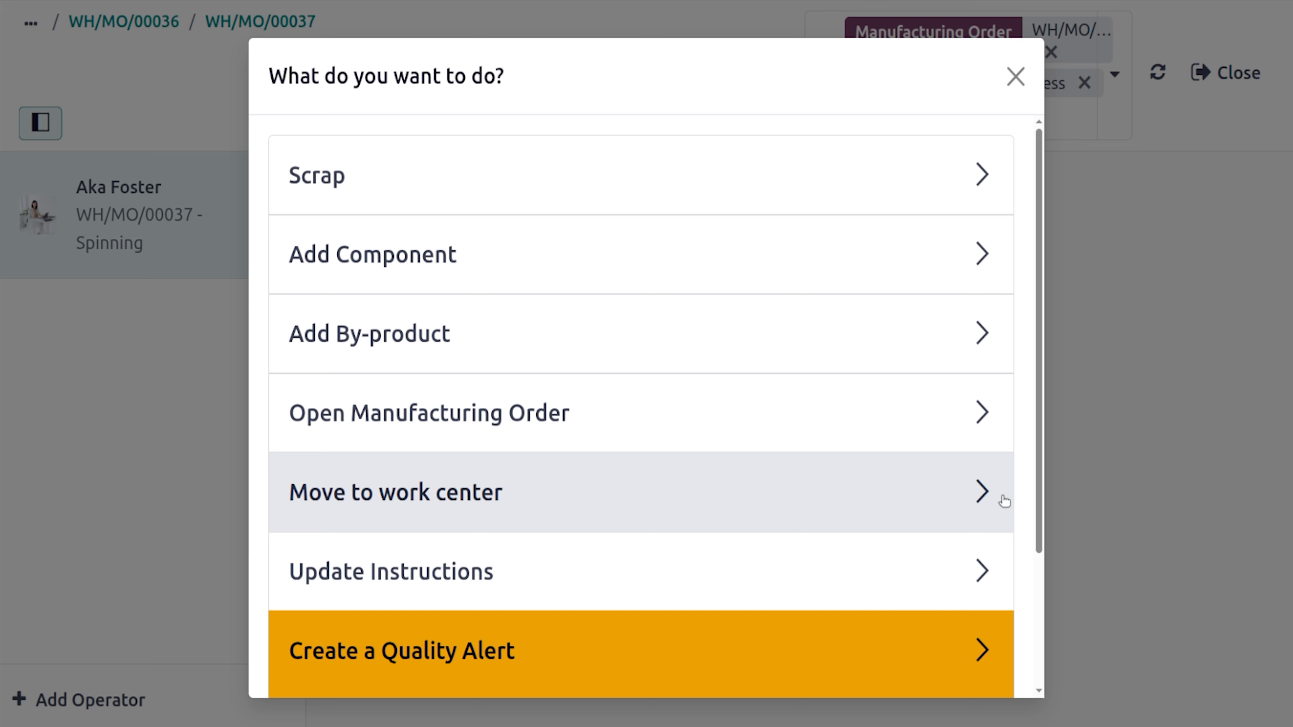
pyautogui.scroll(-2, 1041, 510)
pyautogui.scroll(-4, 1048, 541)
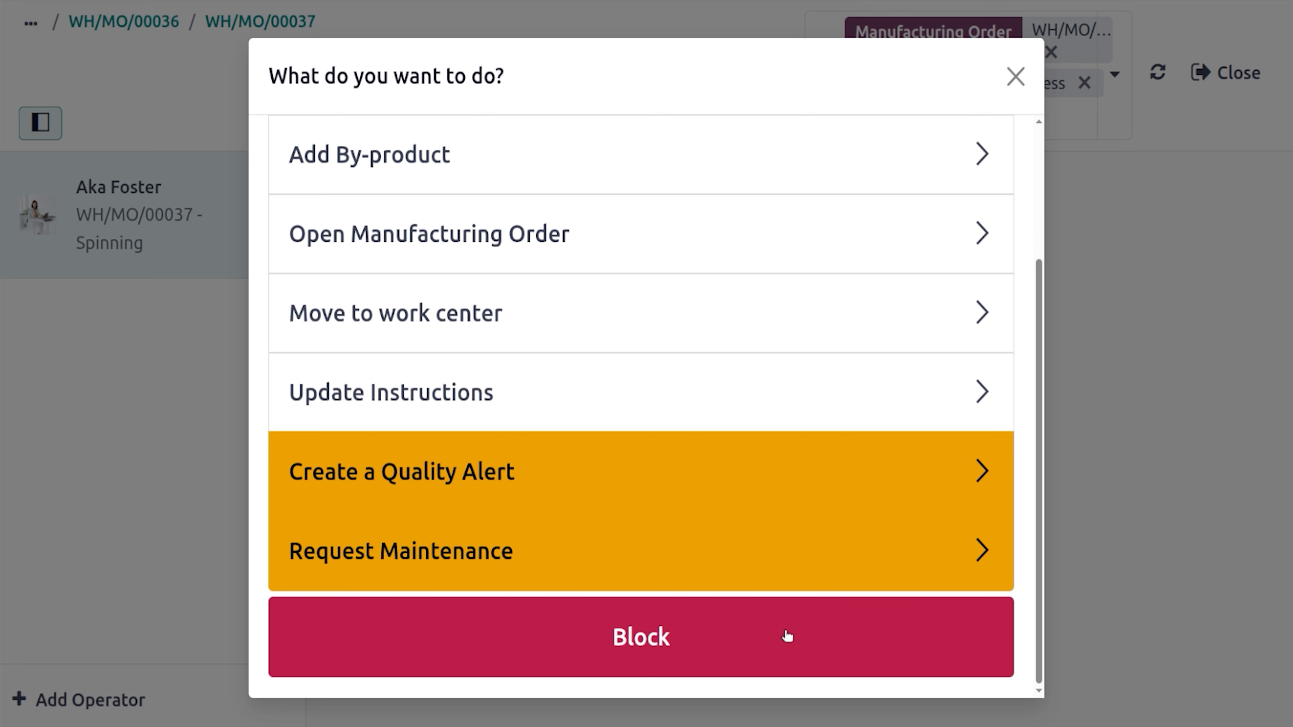
pyautogui.click(1015, 77)
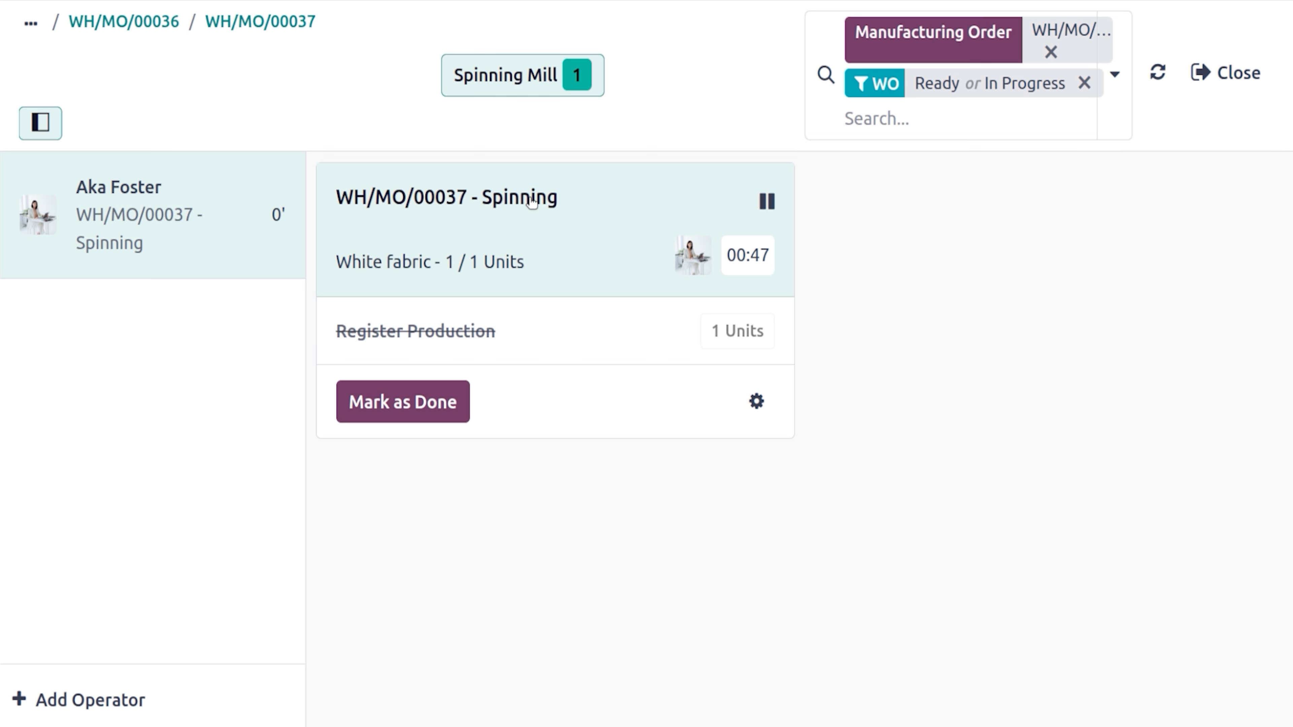
pyautogui.click(418, 402)
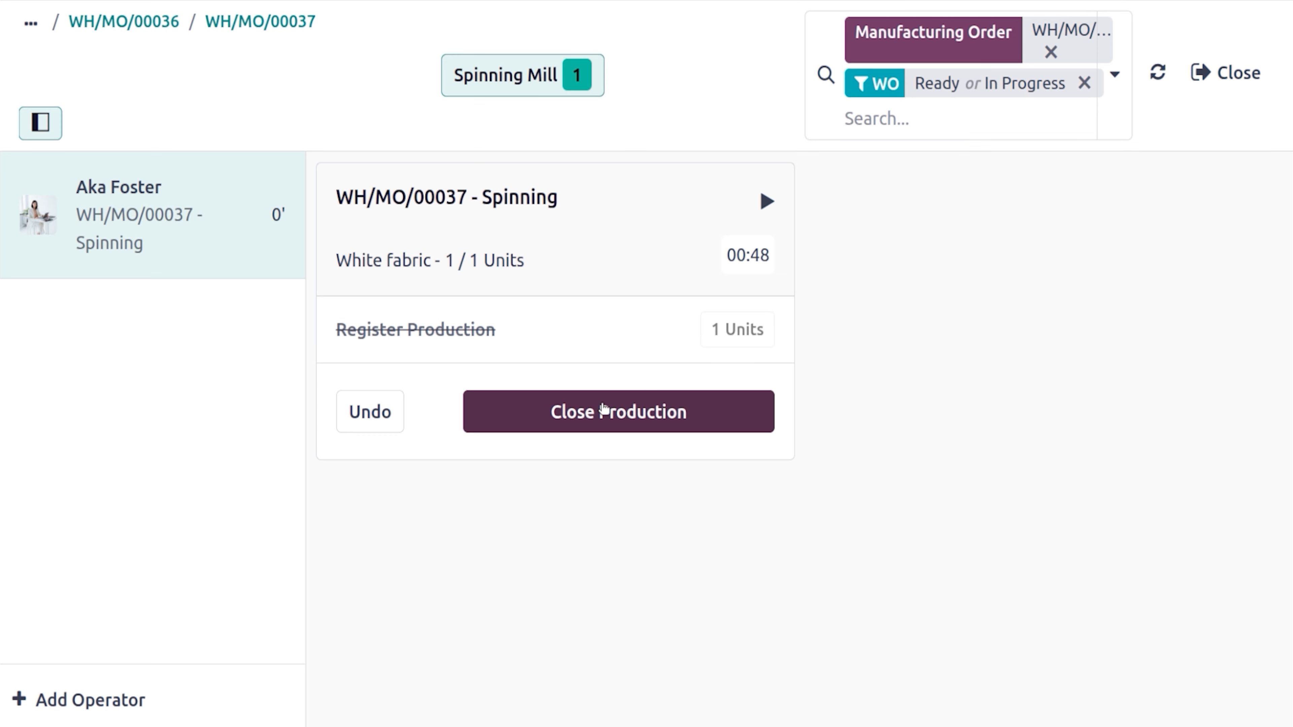
# Back on WH/MO/00037, try setting the Spinning work order to Done and dismiss the refusal
pyautogui.click(287, 27)
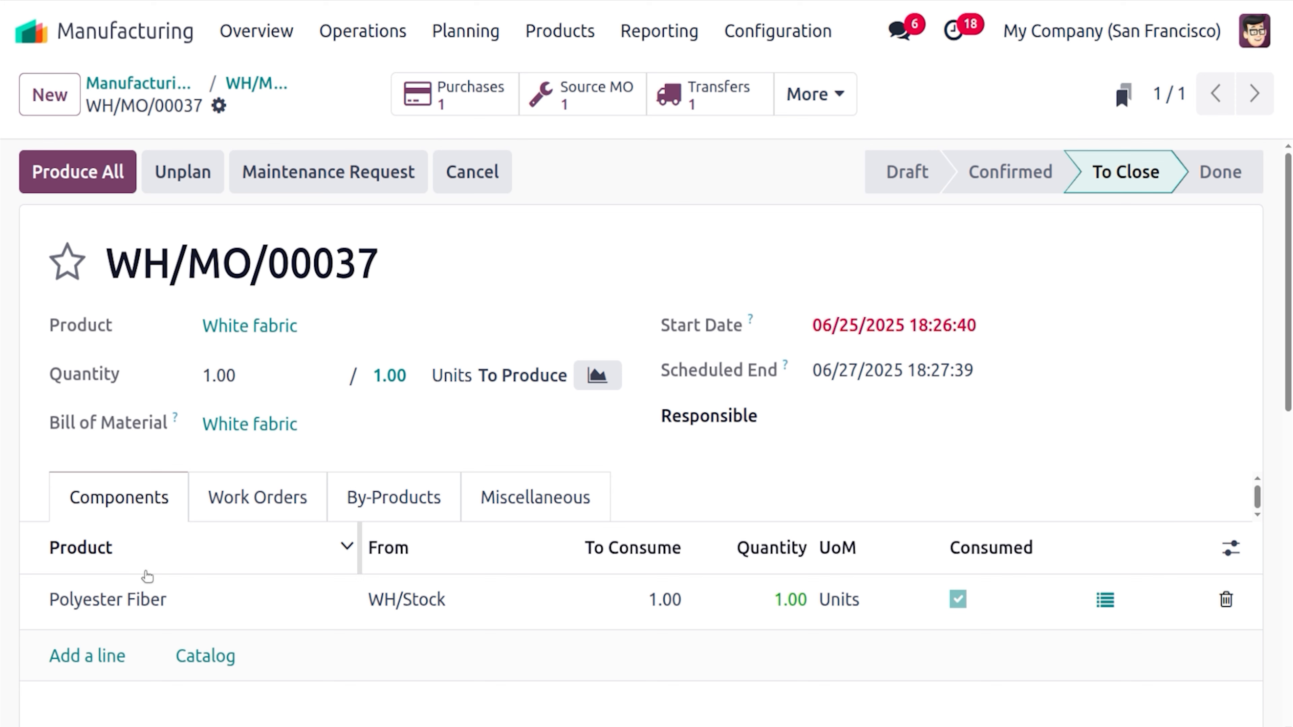
pyautogui.click(246, 508)
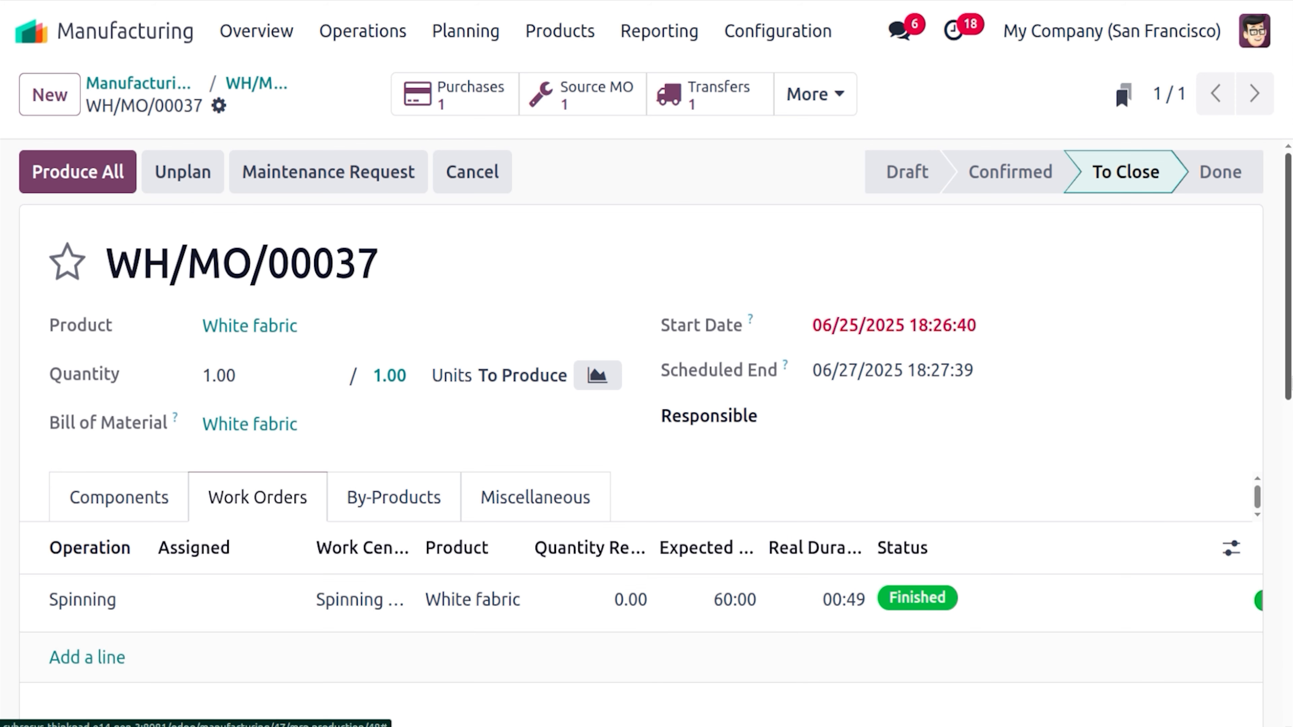
pyautogui.scroll(-5, 646, 433)
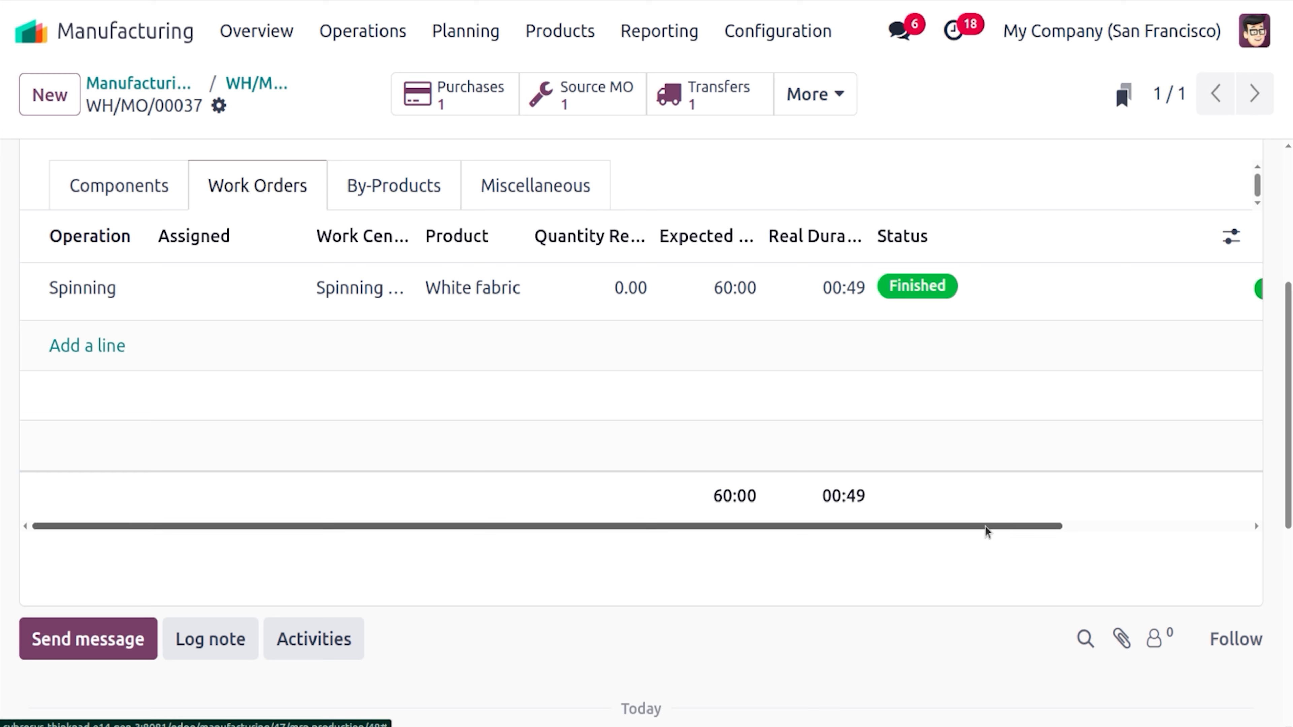
pyautogui.moveTo(987, 530); pyautogui.dragTo(1205, 525)
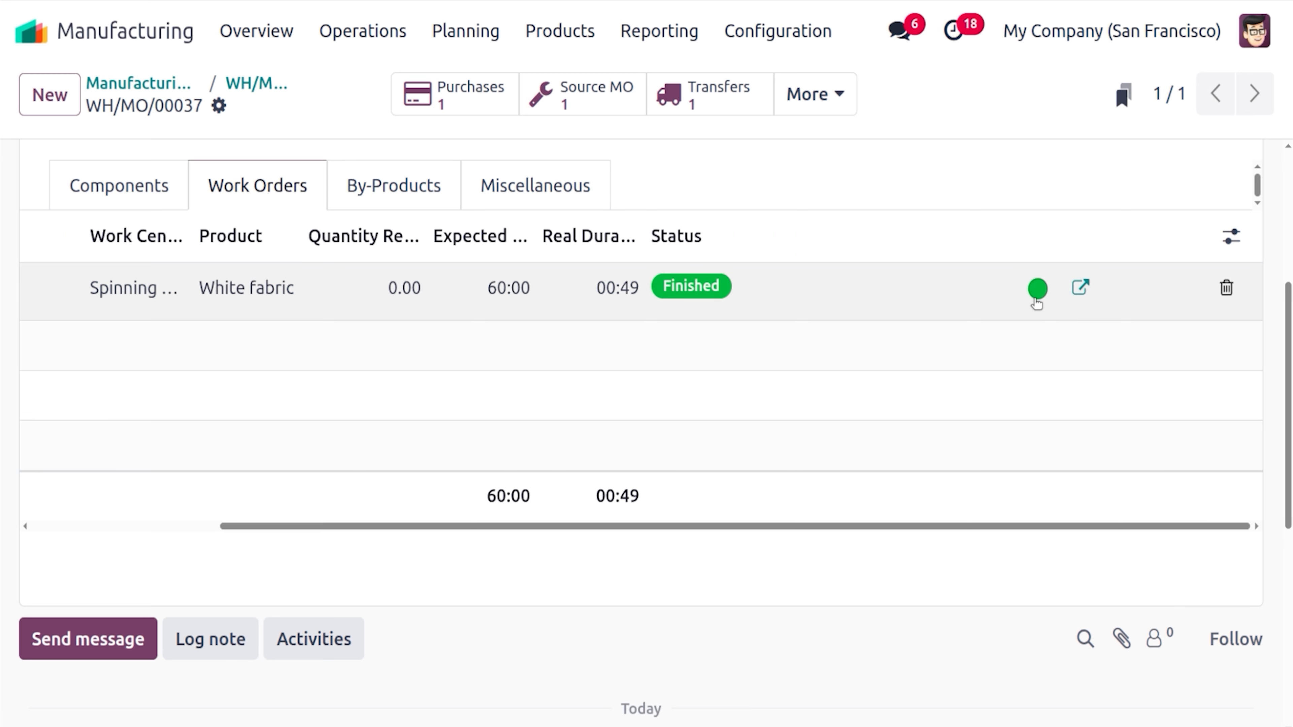
pyautogui.click(1037, 292)
pyautogui.click(1087, 335)
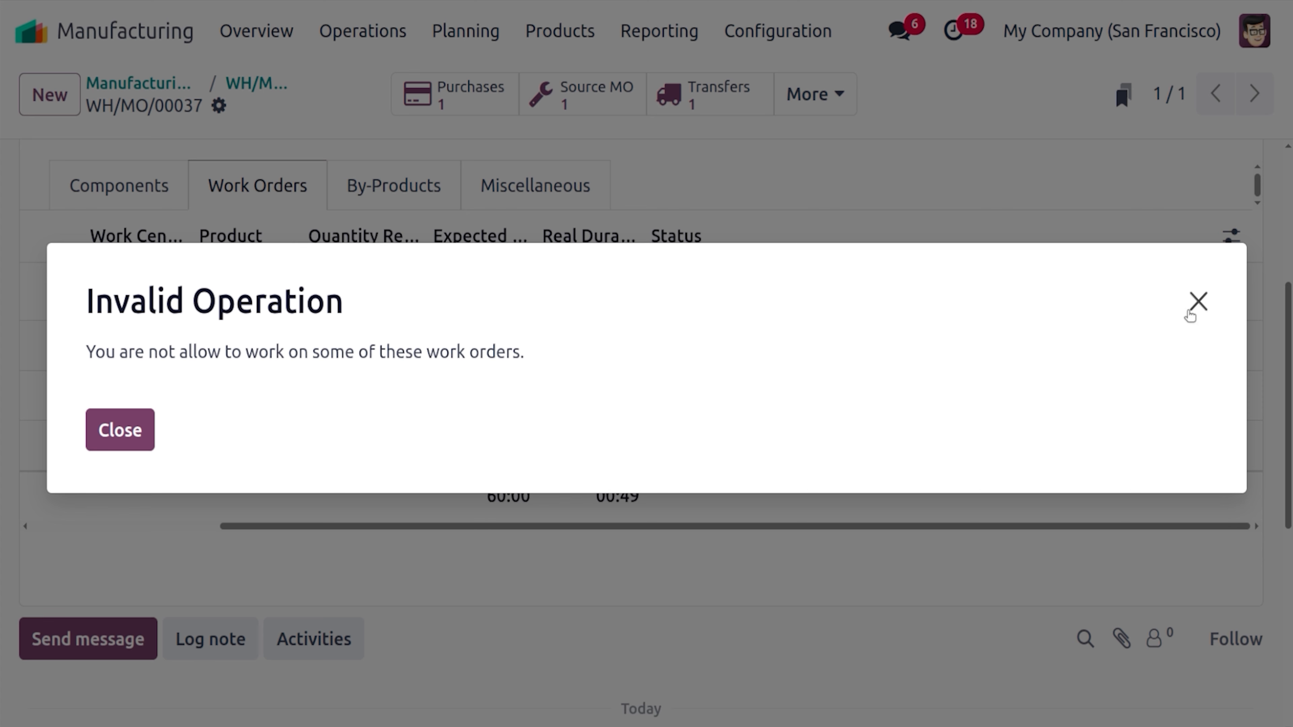
pyautogui.click(1199, 305)
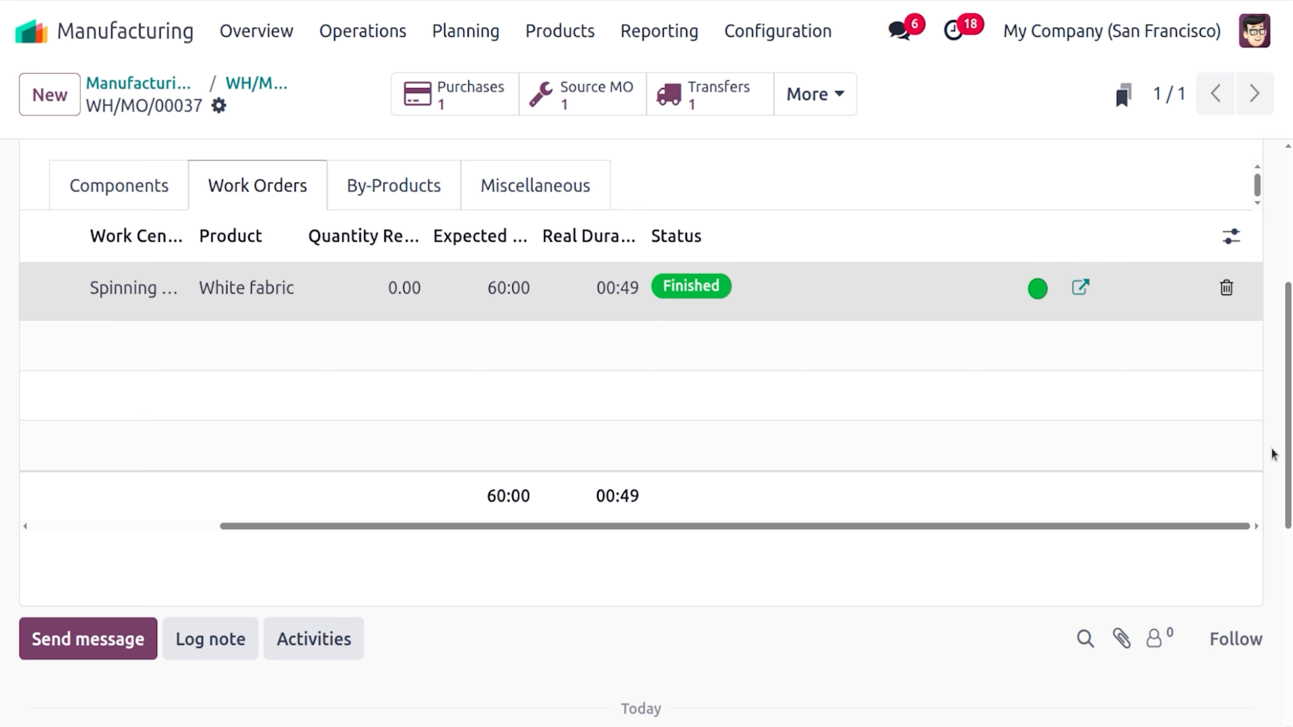
# Produce all 1.00 White fabric so WH/MO/00037 becomes Done
pyautogui.scroll(6, 641, 408)
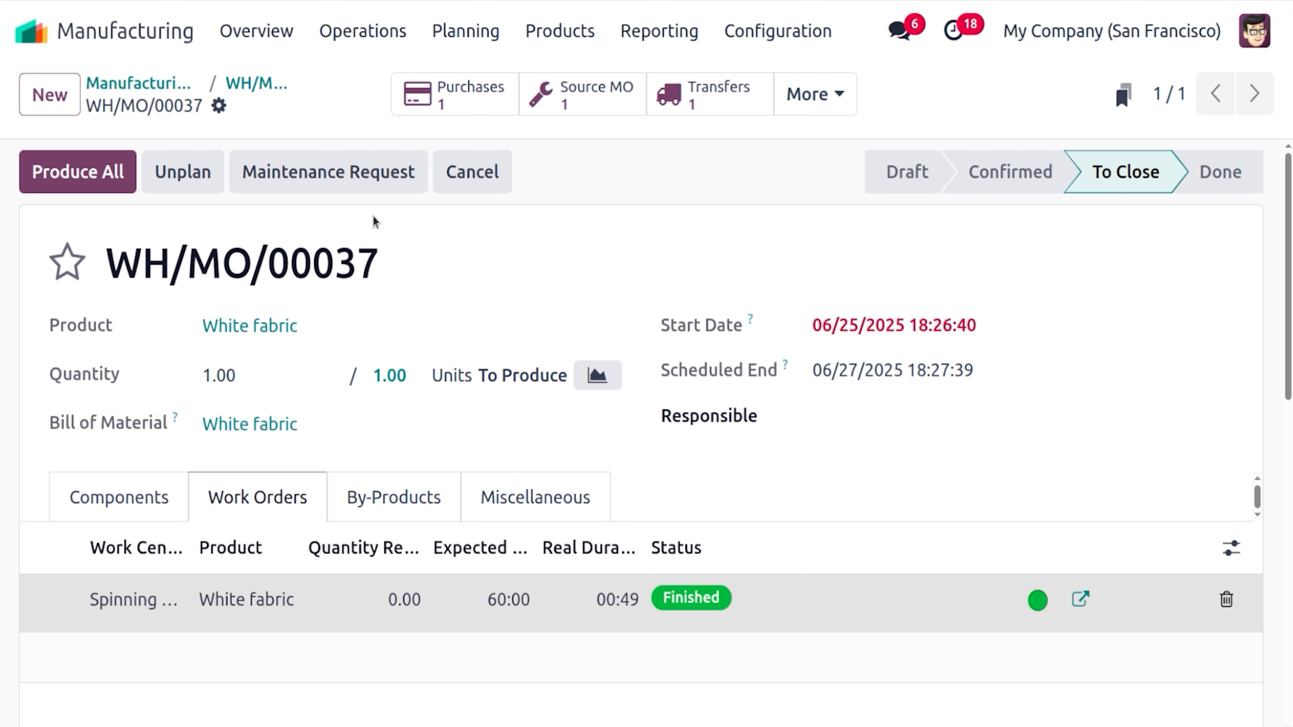
pyautogui.moveTo(1192, 178)
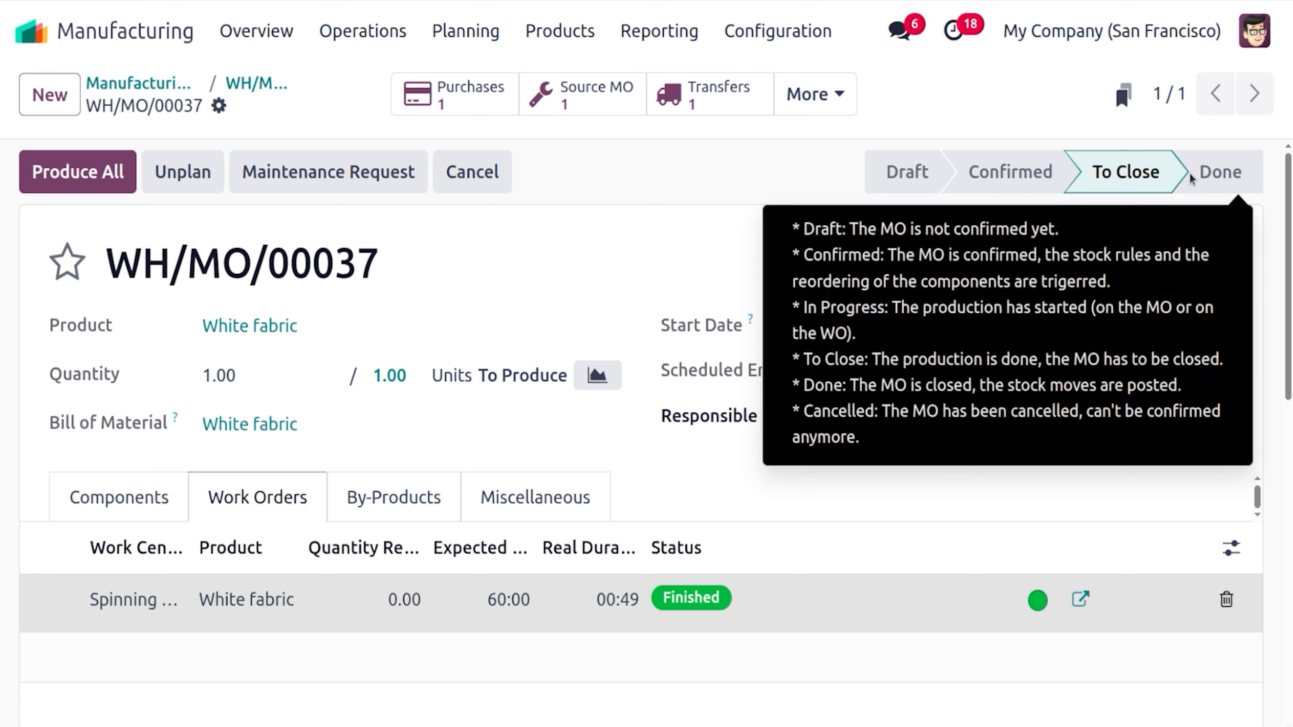
pyautogui.click(95, 174)
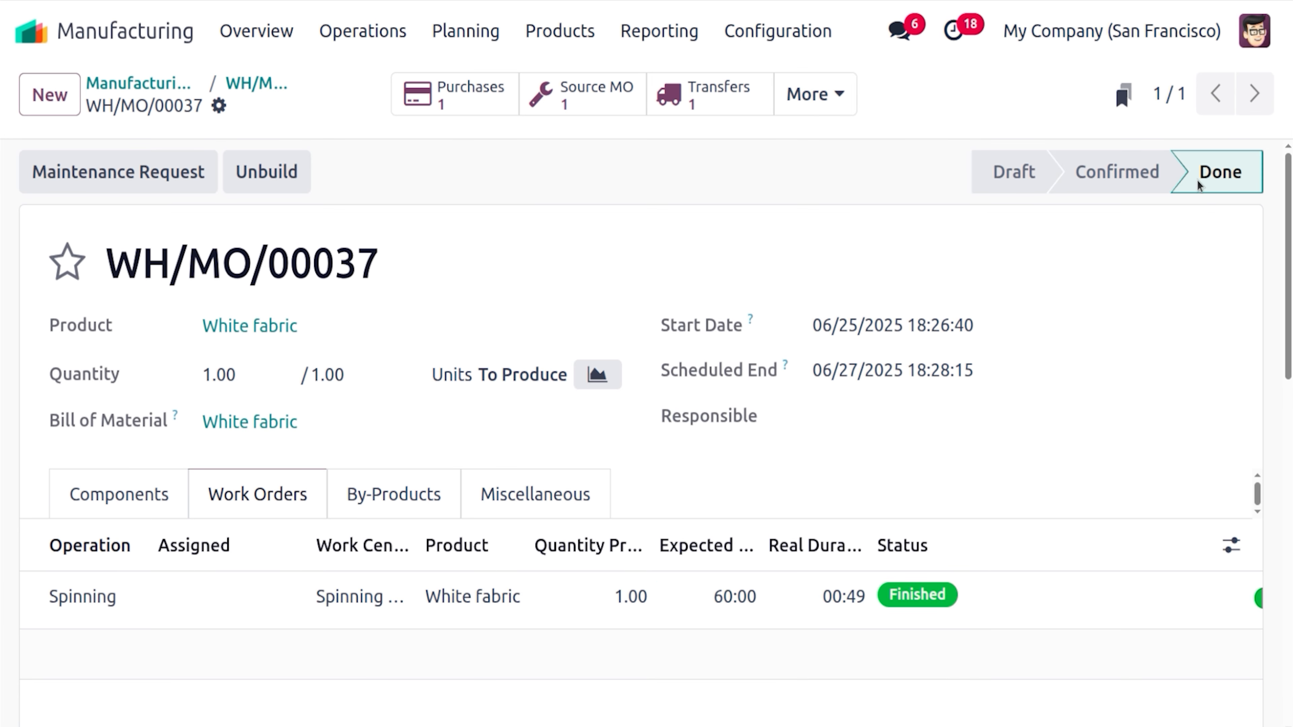
pyautogui.moveTo(1199, 184)
# Return to WH/MO/00036, review its components, and list its RFQs P00042–P00044 totalling $502.00
pyautogui.click(261, 84)
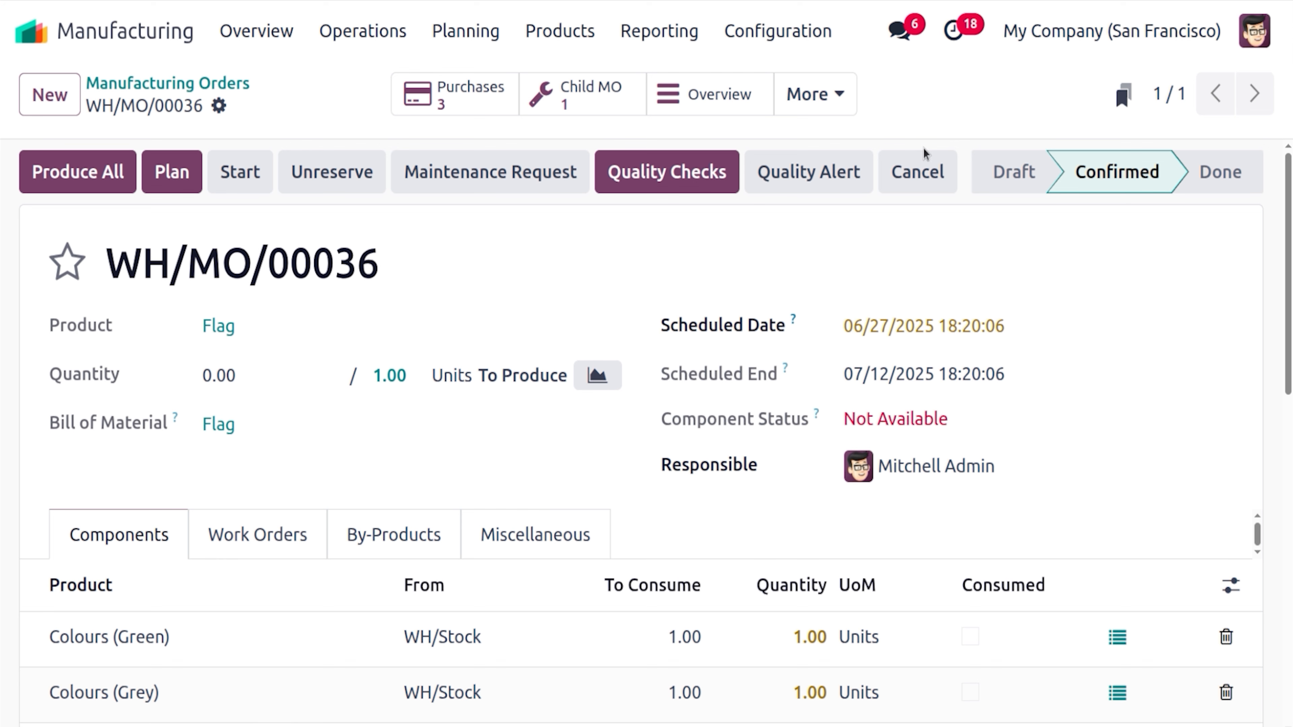
pyautogui.scroll(-5, 609, 333)
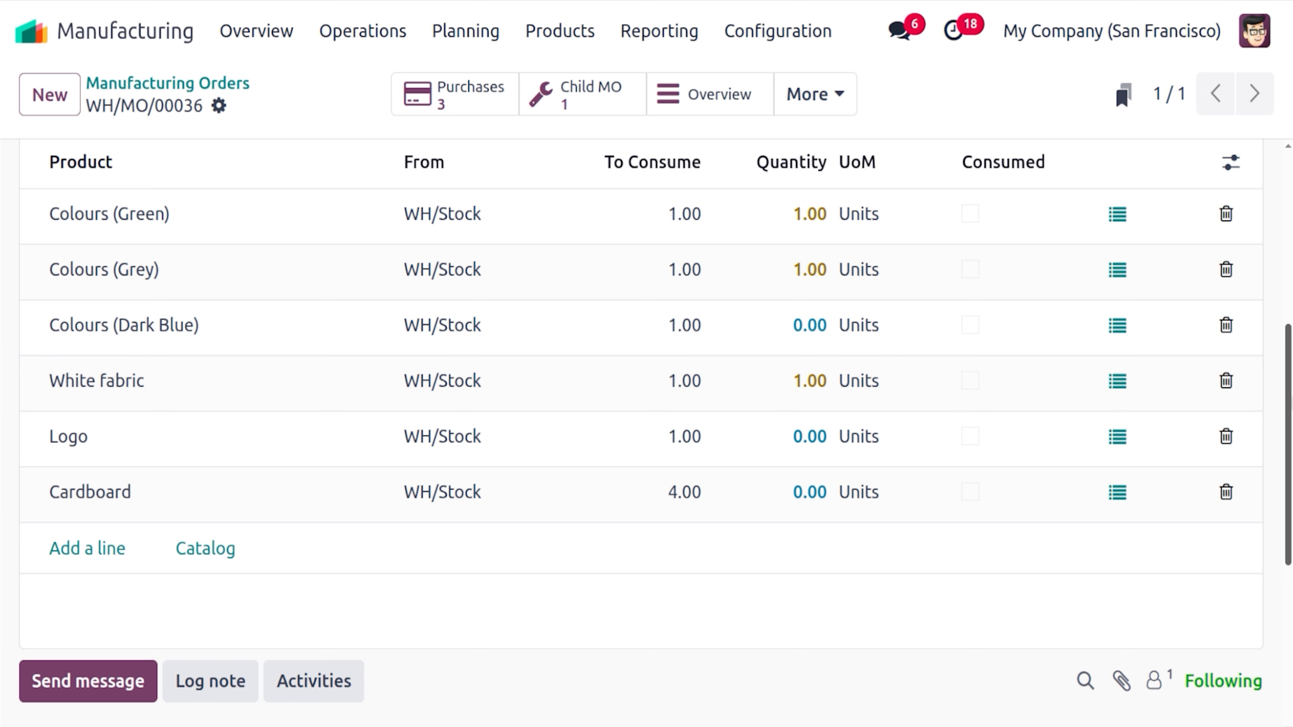
pyautogui.moveTo(1290, 403); pyautogui.dragTo(1290, 232)
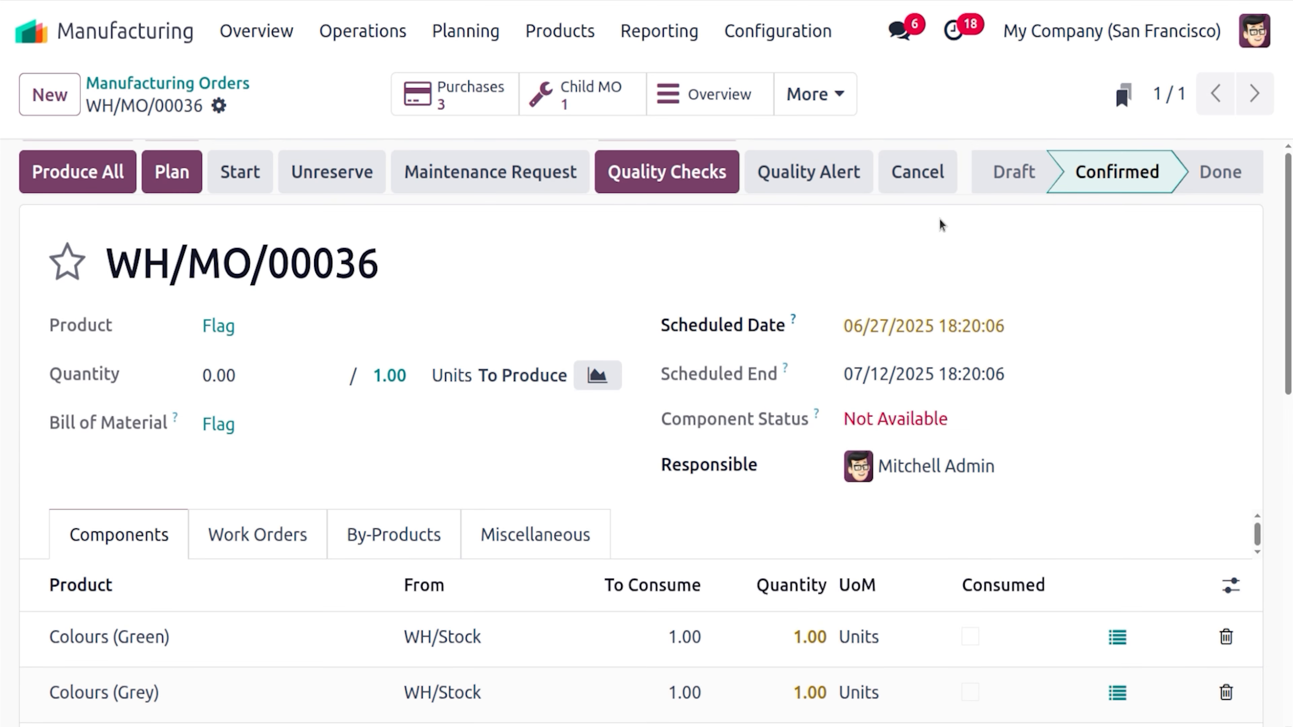
pyautogui.click(503, 91)
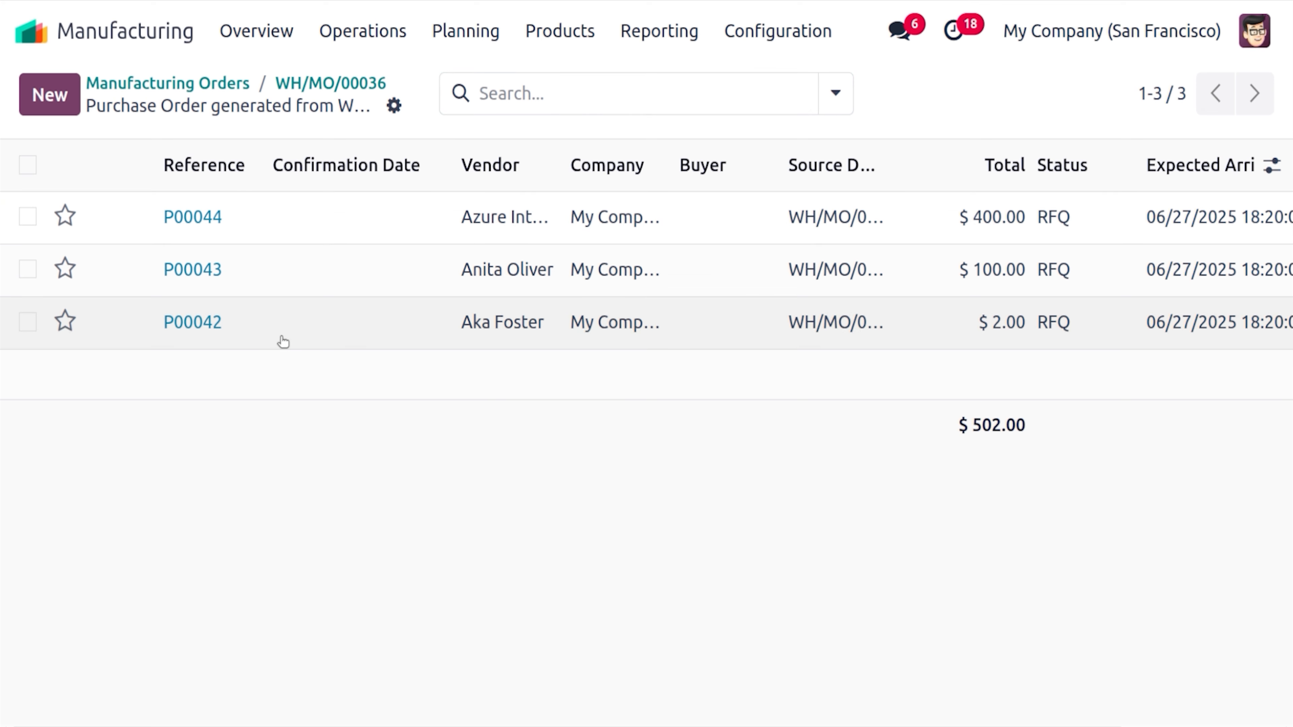
# Open P00042 and confirm it as a purchase order
pyautogui.click(282, 340)
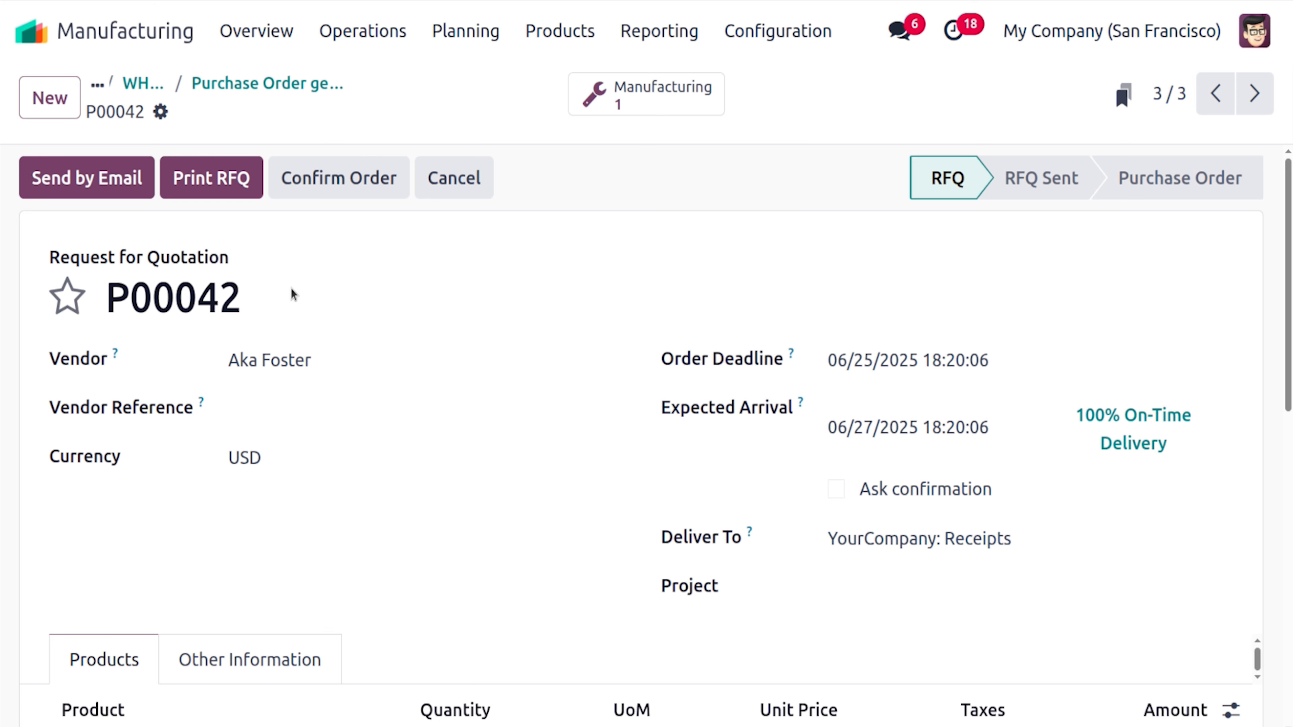
pyautogui.moveTo(1289, 252); pyautogui.dragTo(1292, 356)
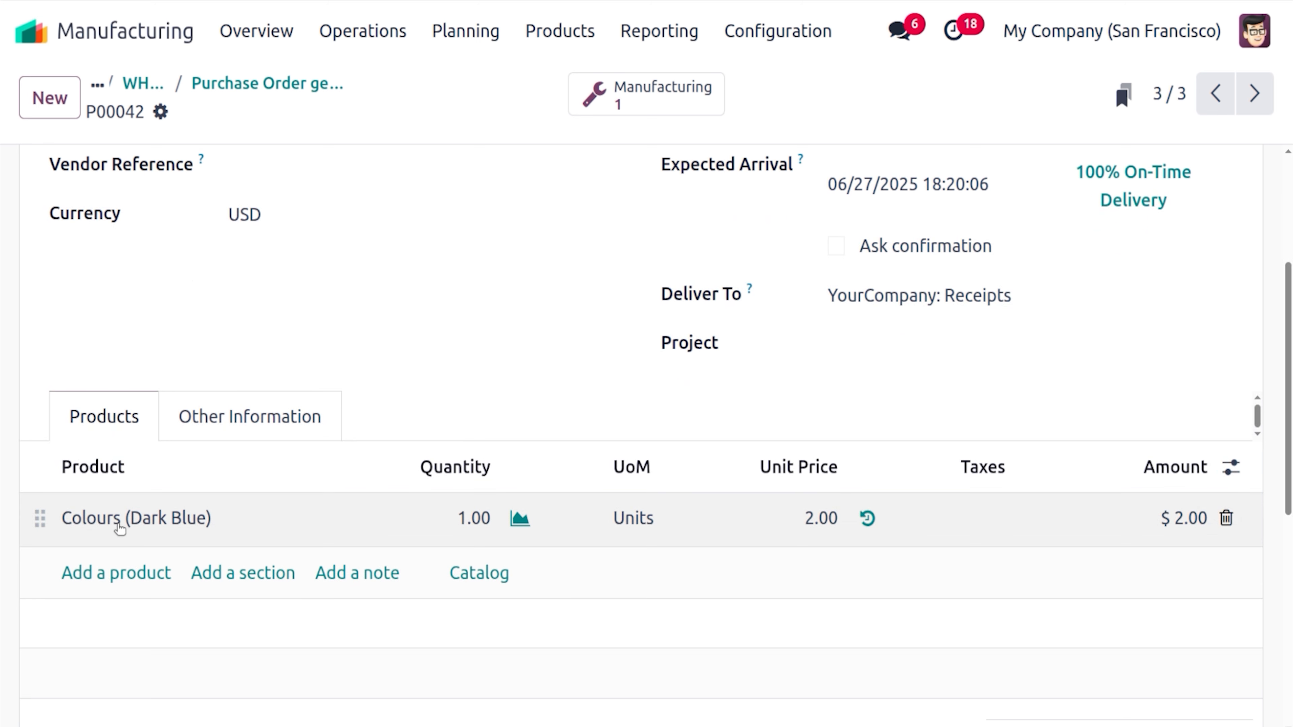
pyautogui.moveTo(1292, 371); pyautogui.dragTo(1292, 338)
pyautogui.scroll(3, 560, 319)
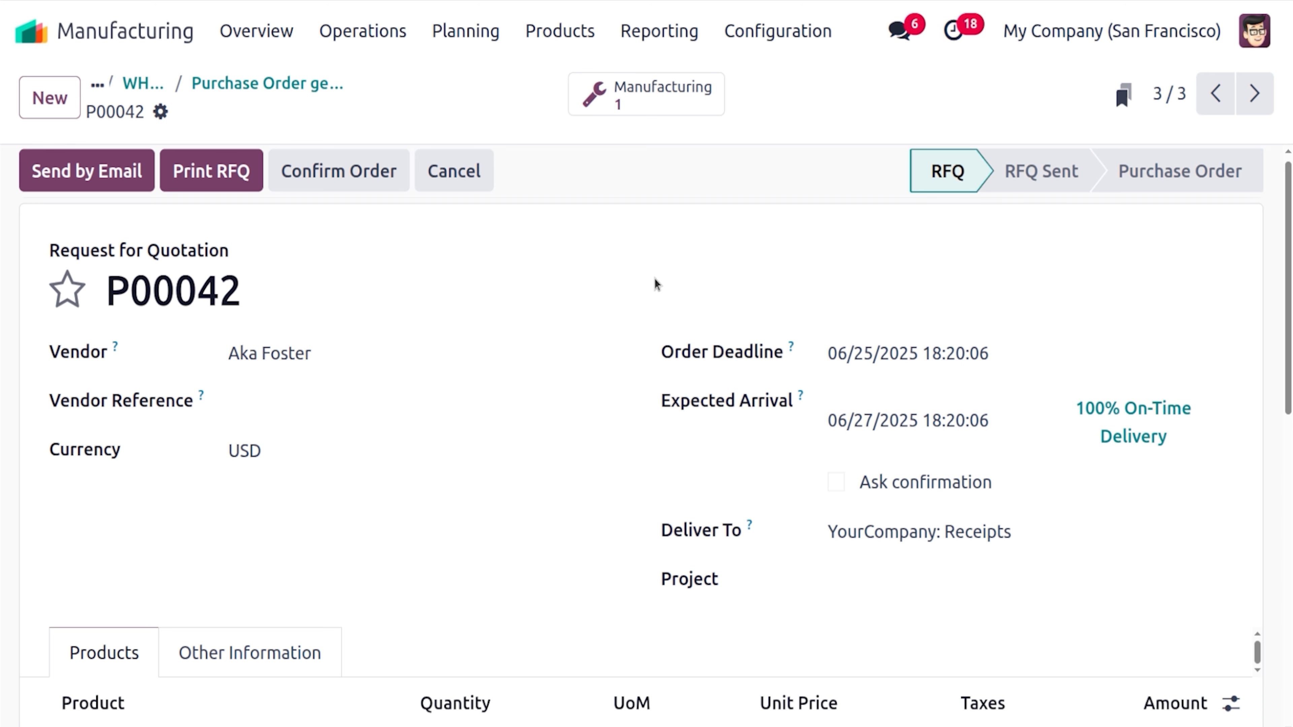
pyautogui.click(373, 173)
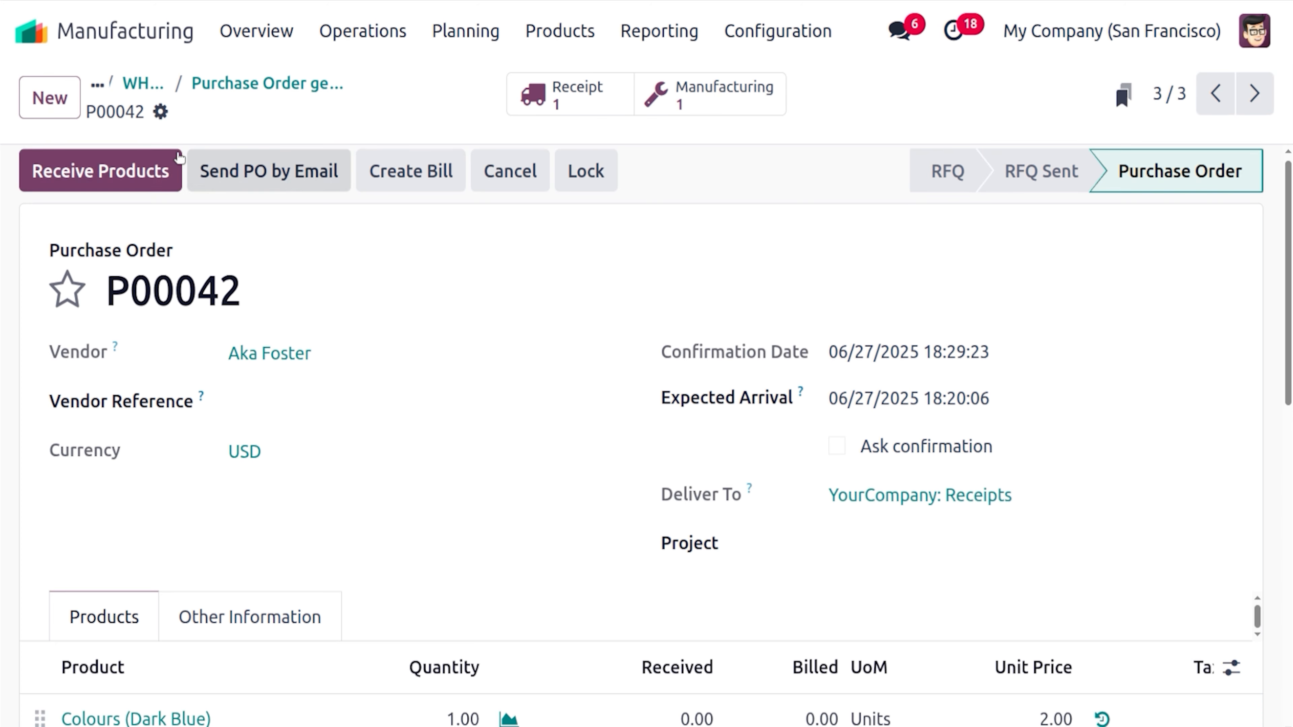
# Receive the Colours (Dark Blue) unit via WH/IN/00038 and return to the purchase list
pyautogui.click(159, 169)
pyautogui.click(62, 168)
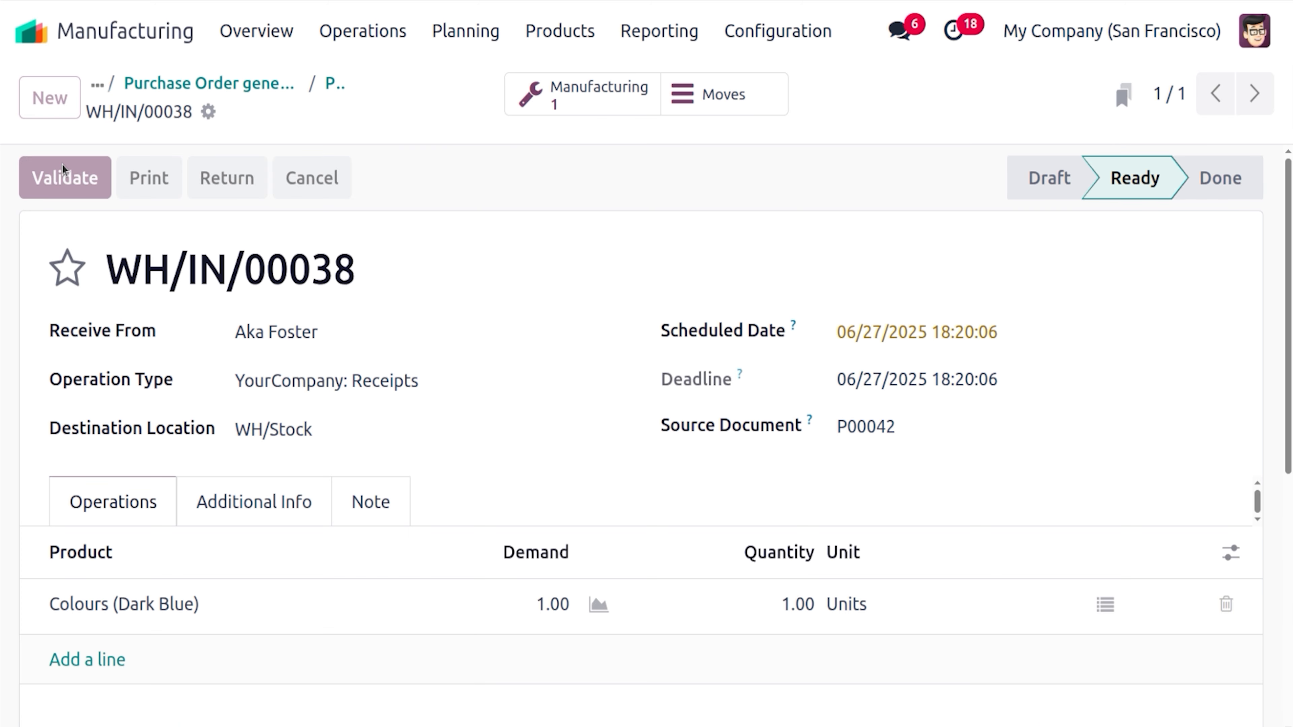
pyautogui.click(326, 85)
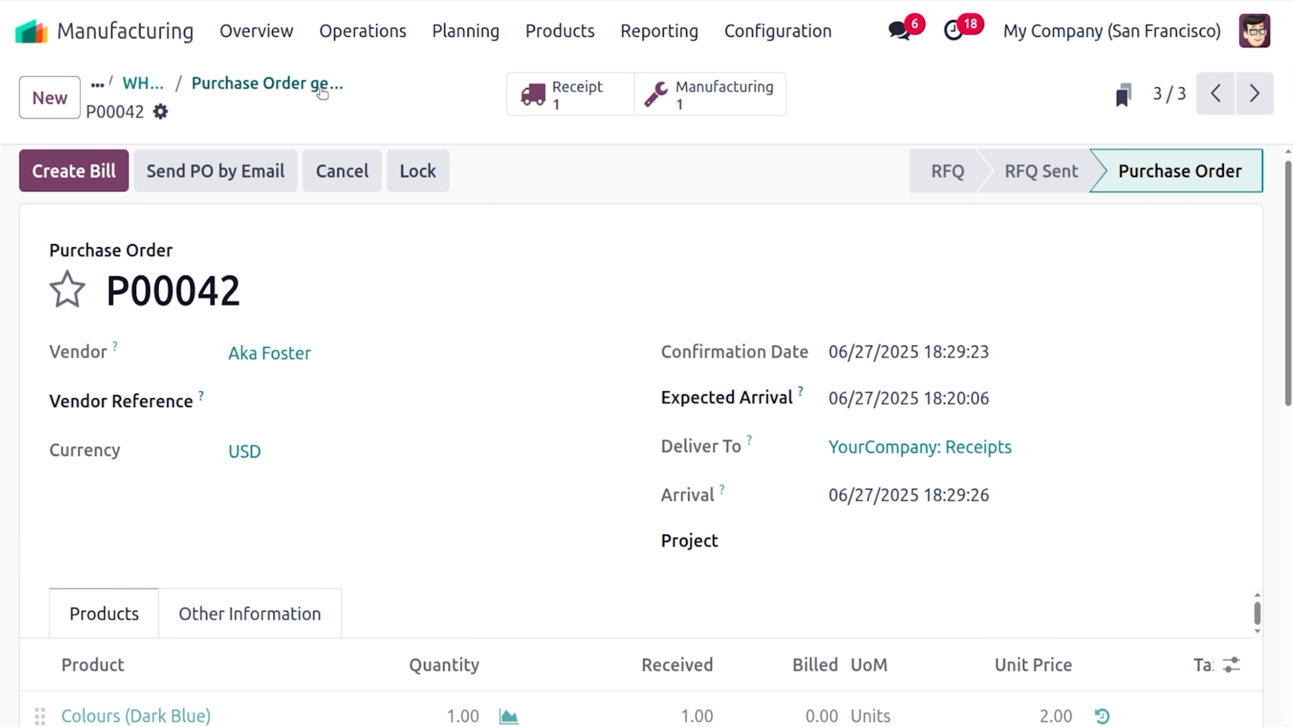
pyautogui.click(281, 92)
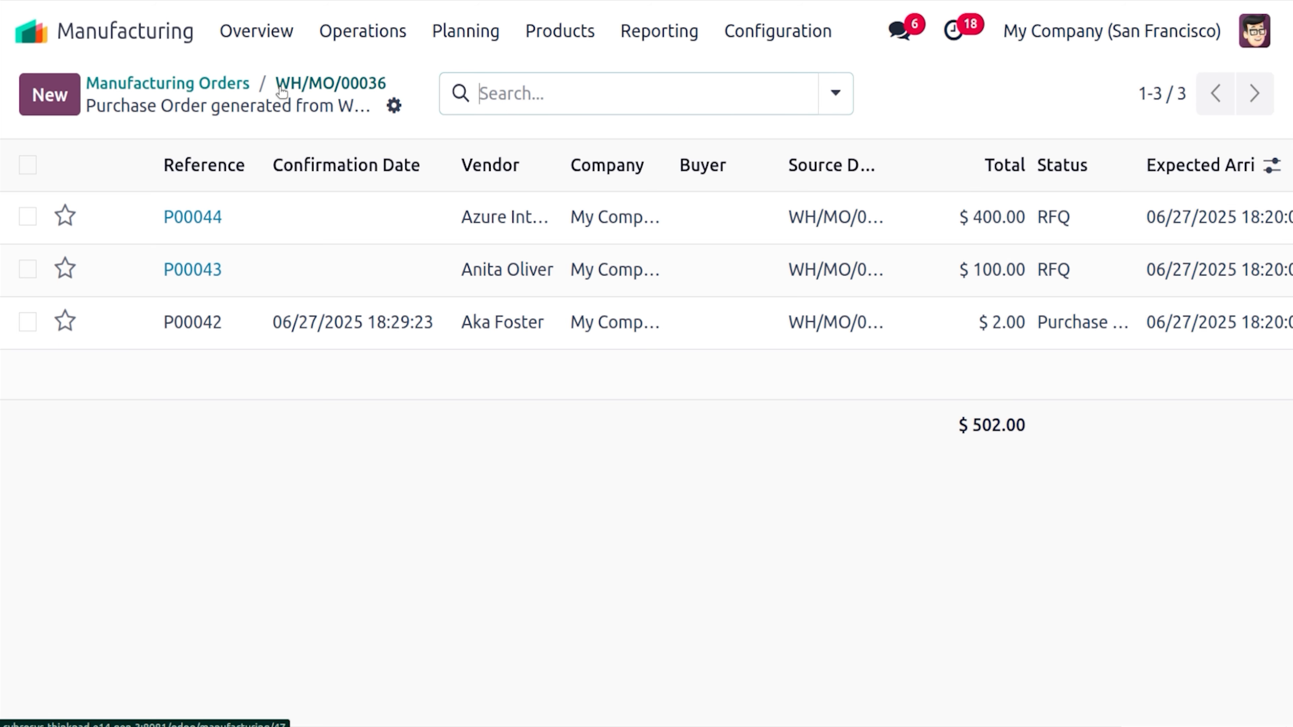
# Open P00043 and confirm it as a purchase order
pyautogui.click(350, 271)
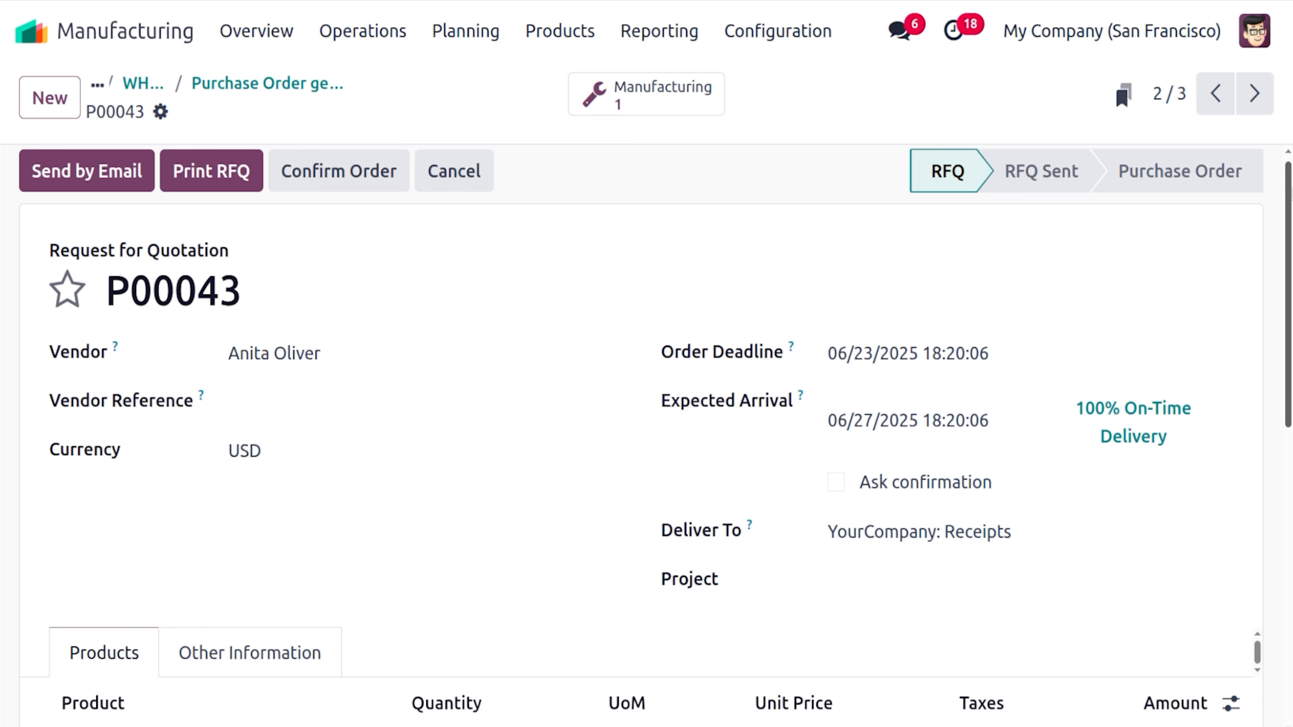
pyautogui.scroll(-3, 867, 340)
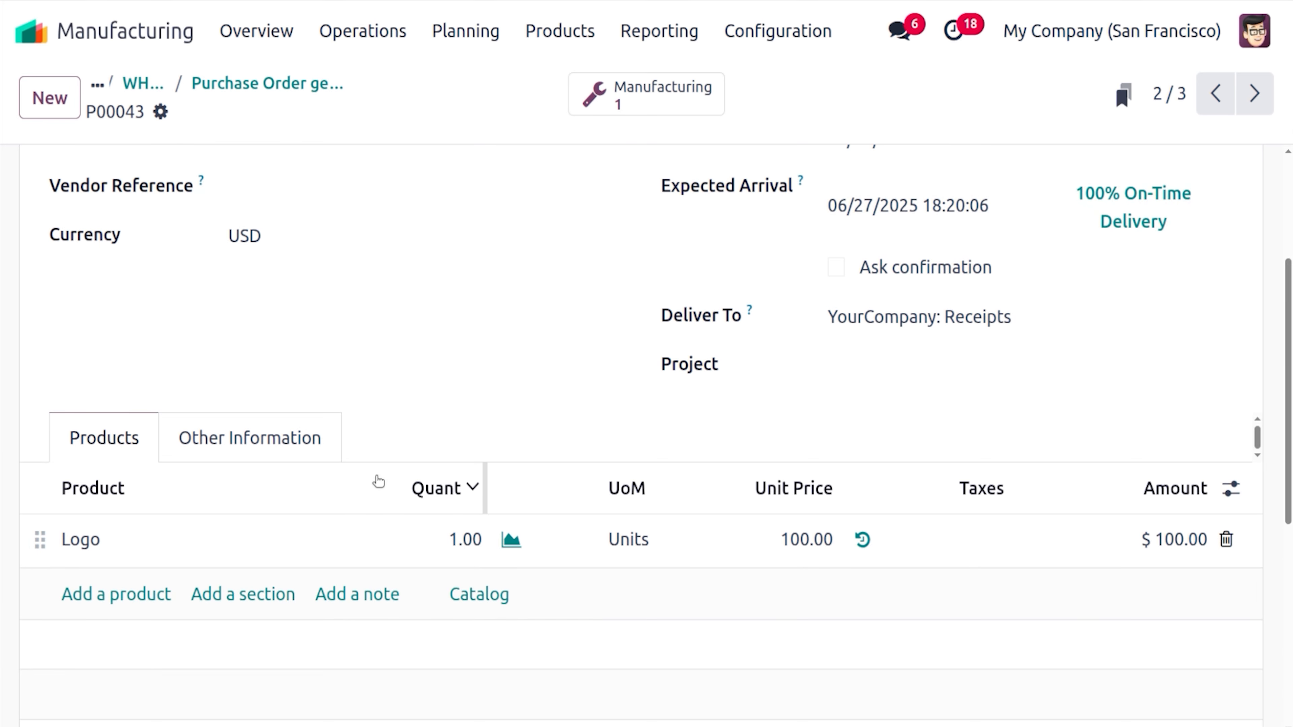
pyautogui.scroll(3, 574, 277)
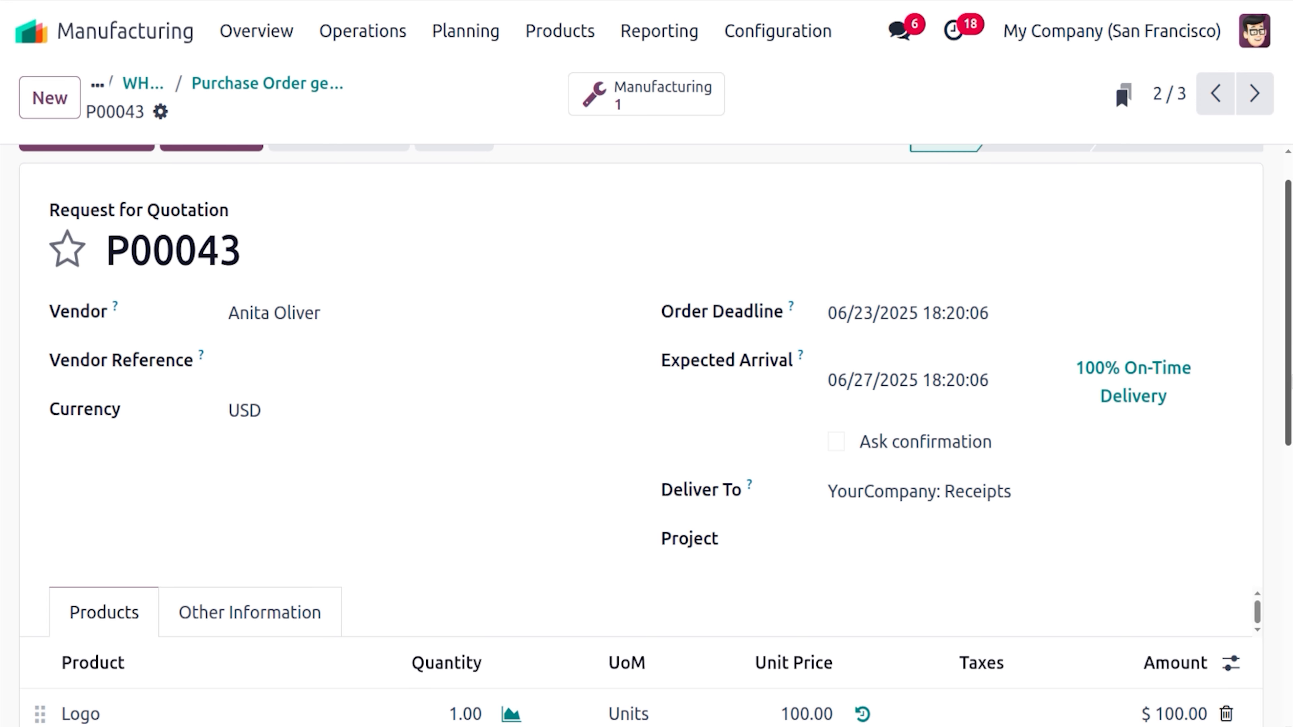
pyautogui.scroll(1, 664, 298)
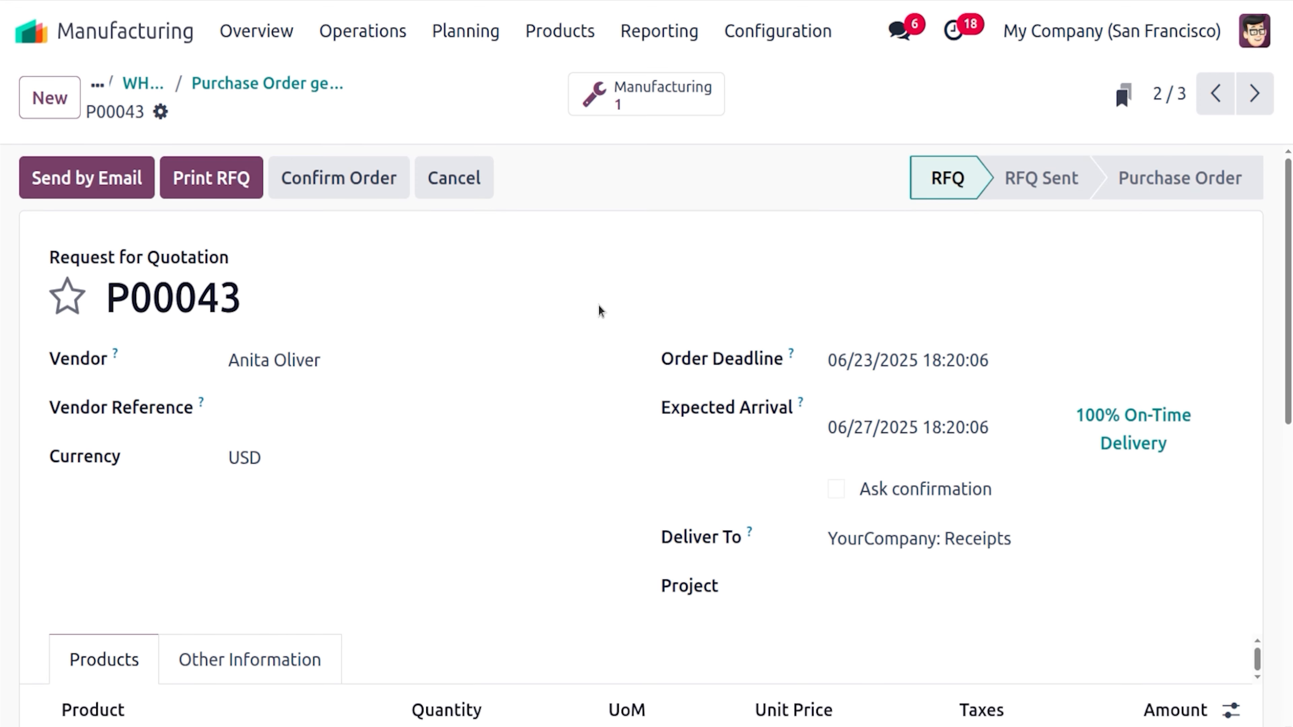
pyautogui.click(312, 176)
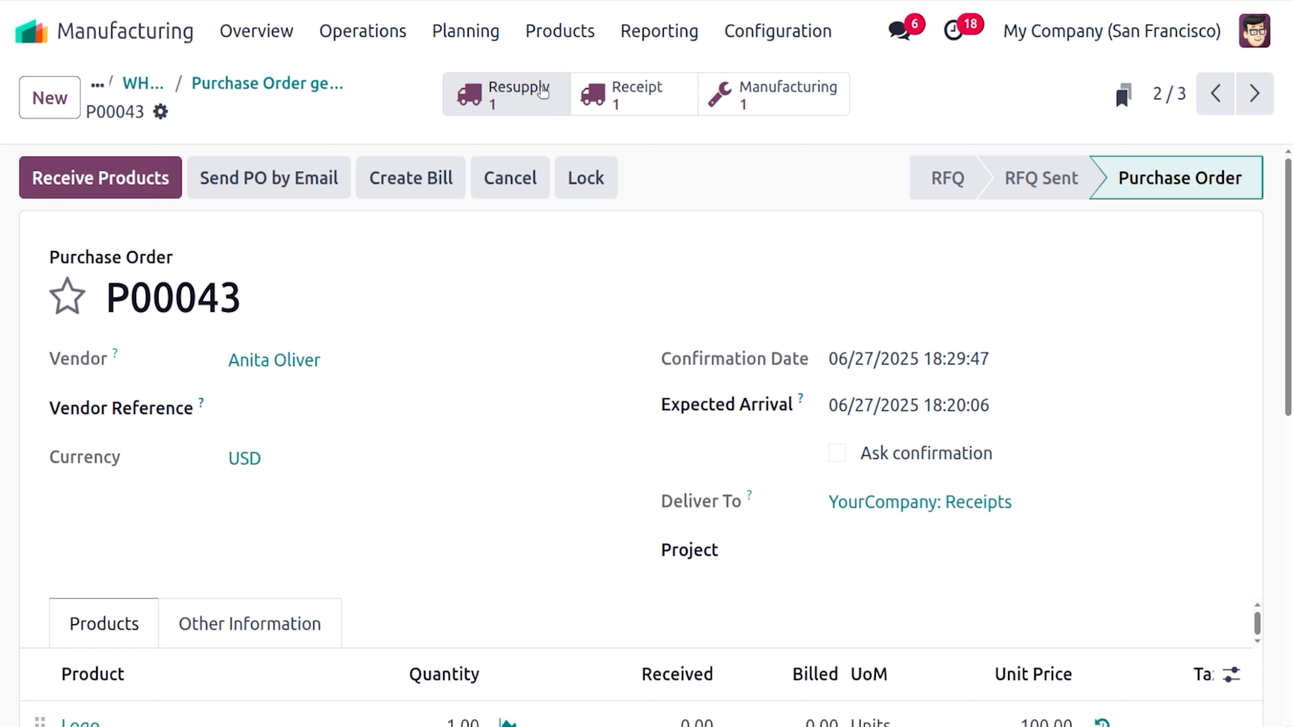
# Validate the subcontractor resupply WH/RES/00011 and the Logo receipt WH/IN/00039
pyautogui.click(501, 100)
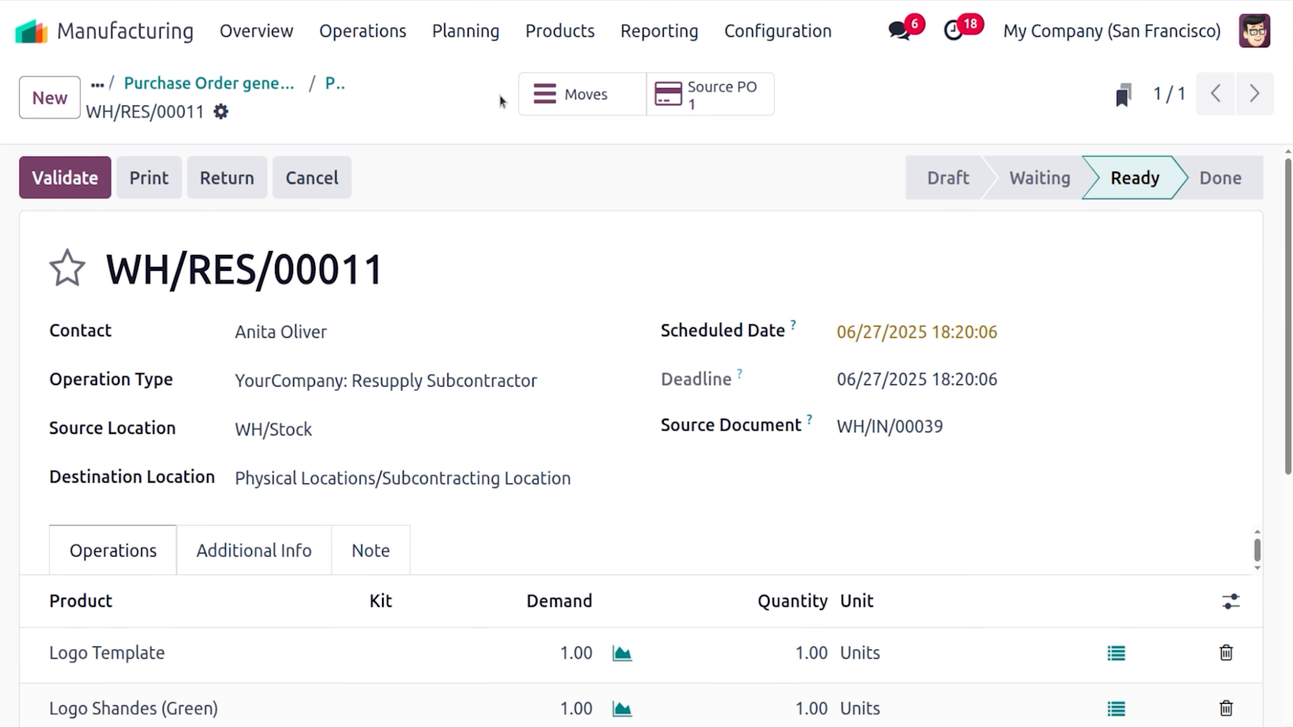
pyautogui.click(91, 182)
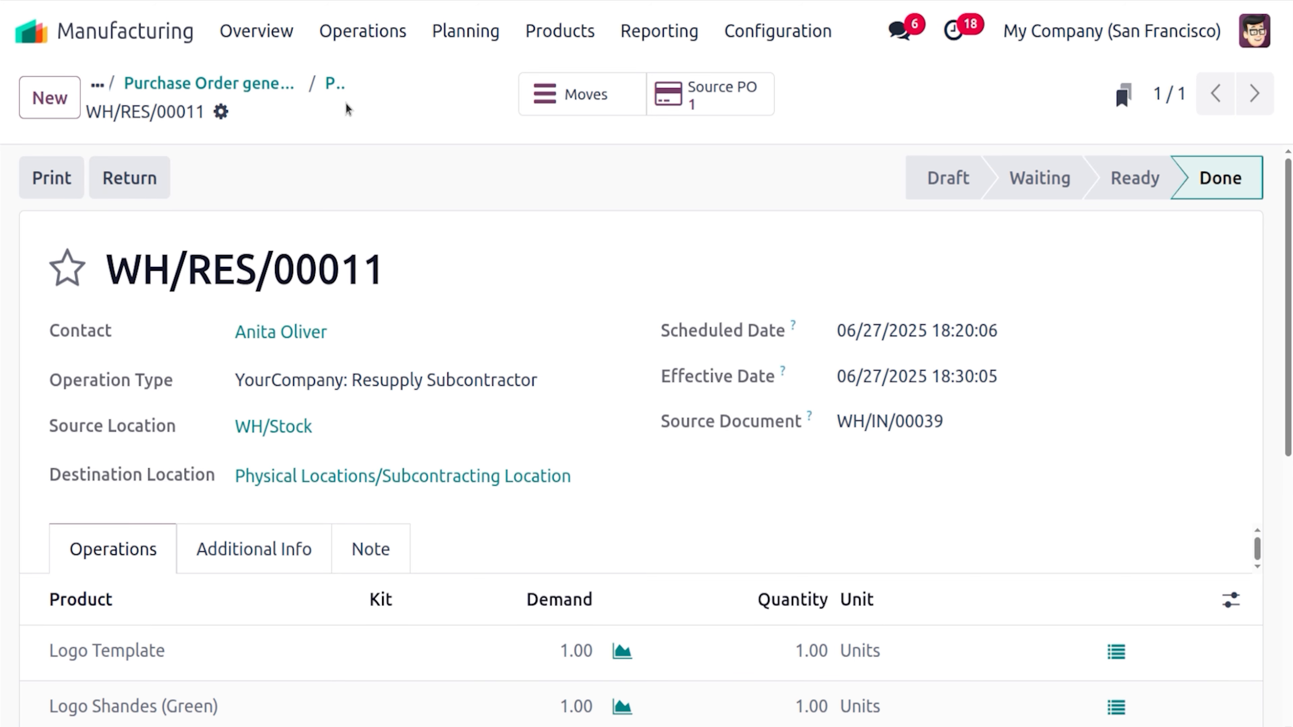
pyautogui.click(340, 82)
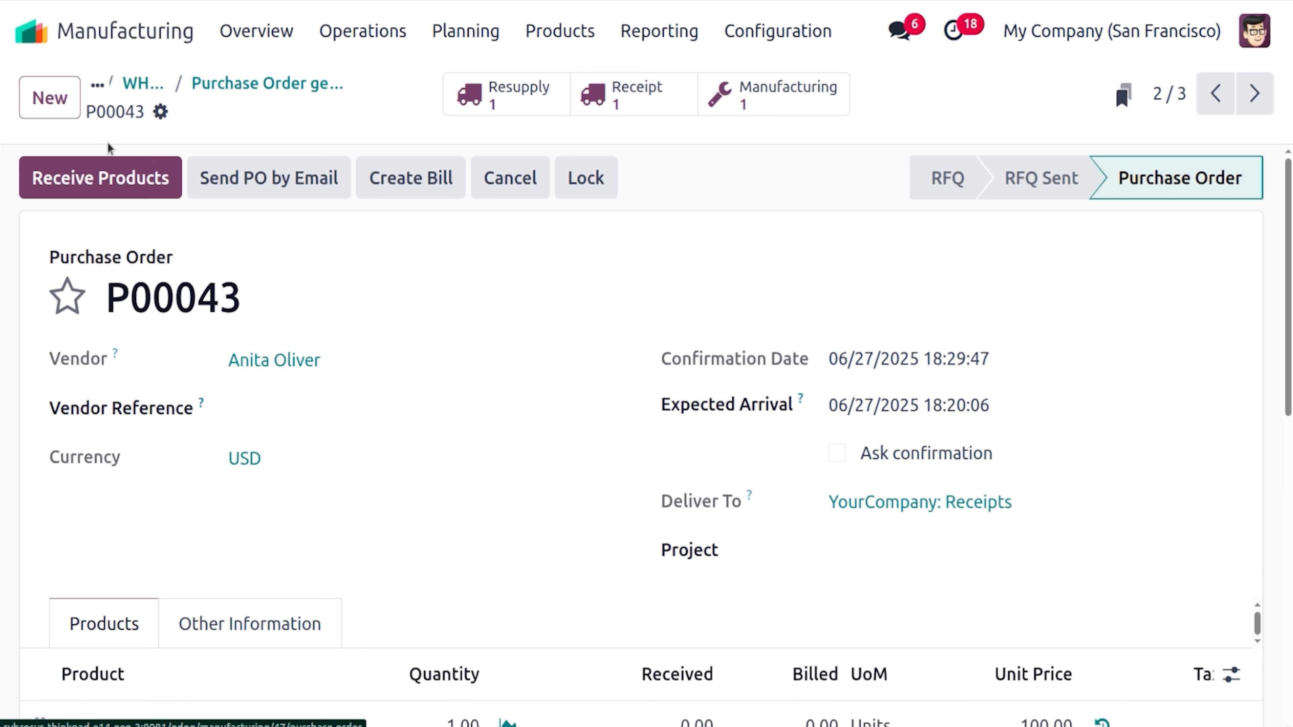
pyautogui.click(113, 177)
pyautogui.click(82, 190)
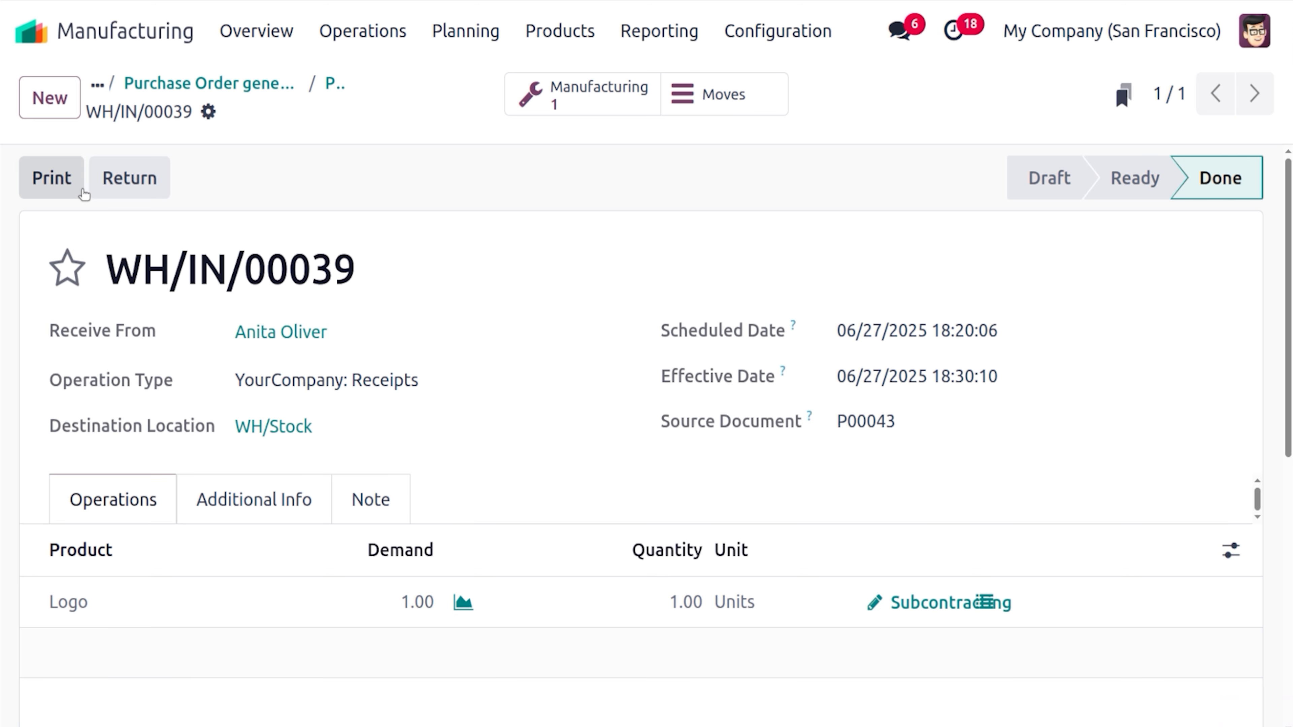
pyautogui.click(285, 83)
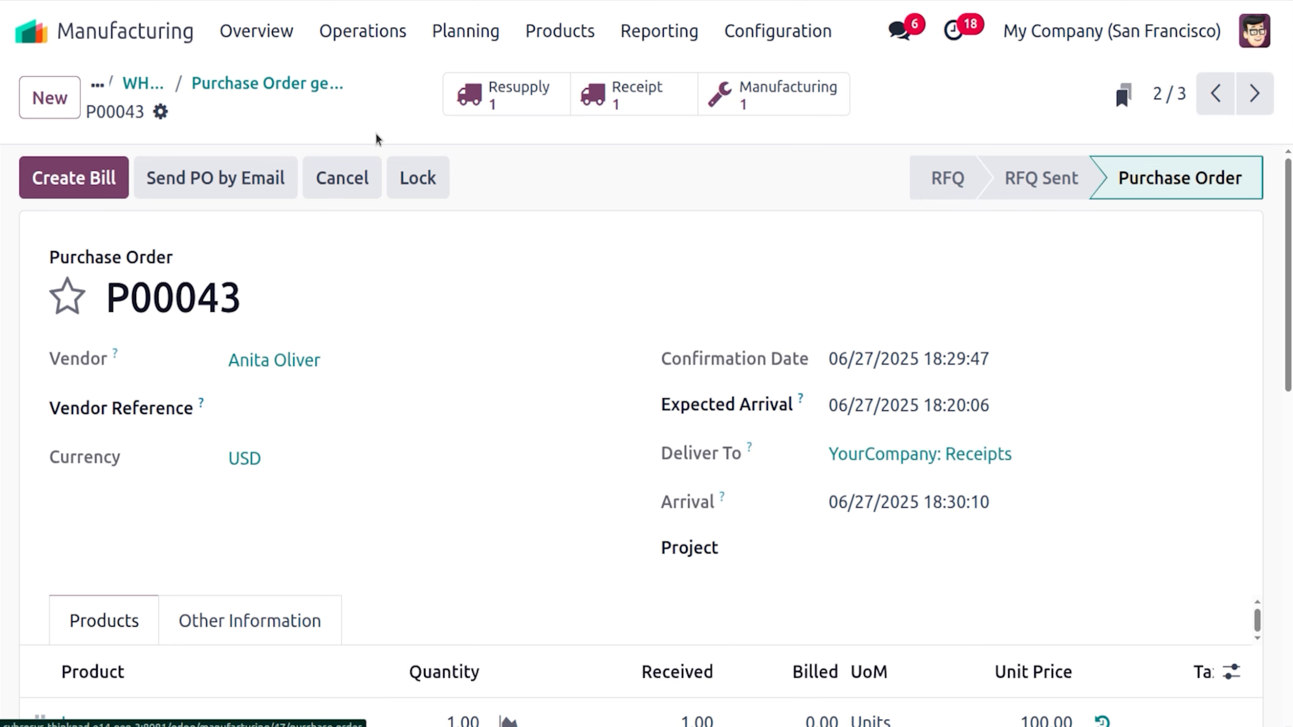
# Open quotation P00044 from the generated purchase orders and confirm it as a purchase order
pyautogui.click(267, 83)
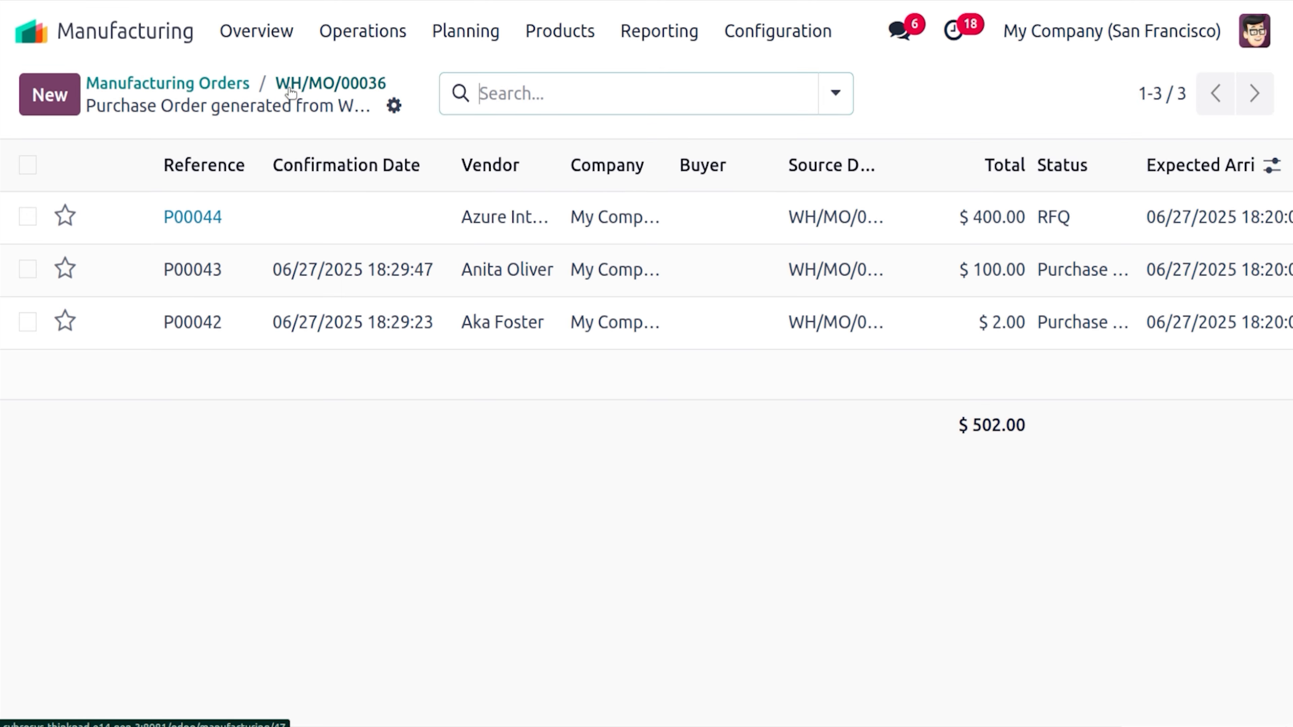
pyautogui.click(374, 213)
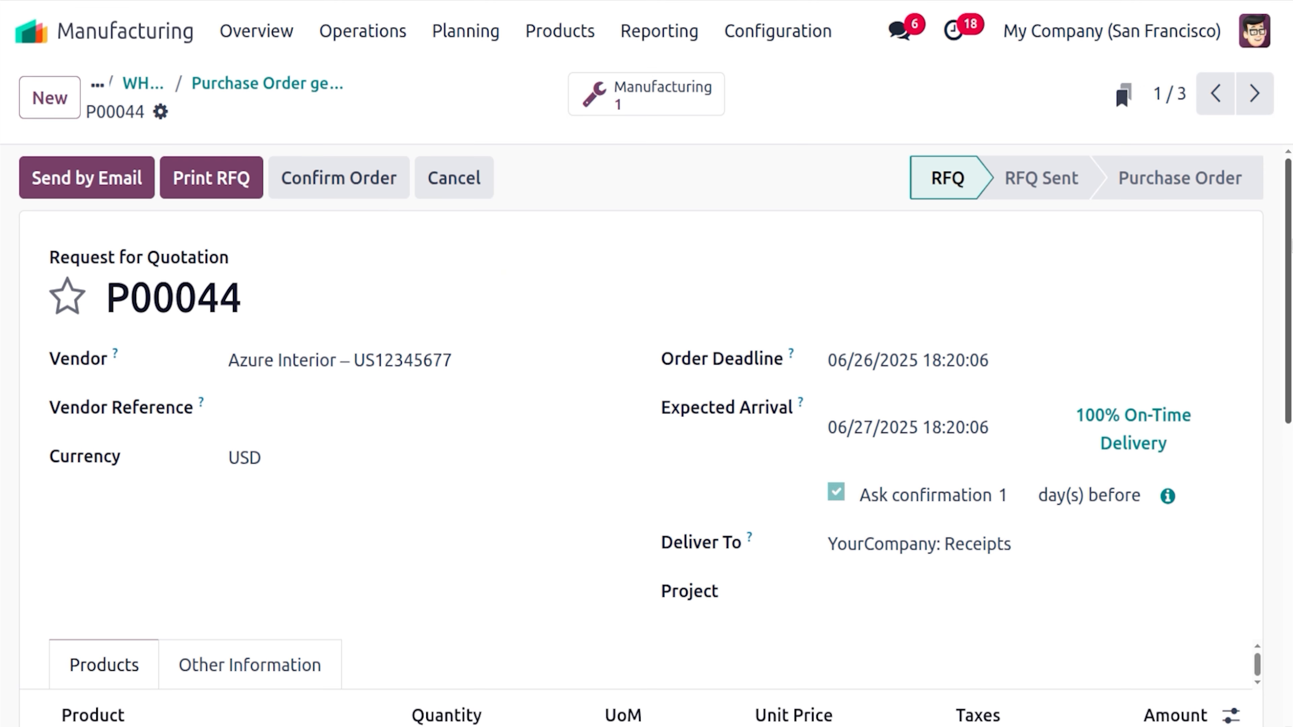
pyautogui.scroll(-5, 374, 213)
pyautogui.scroll(5, 751, 214)
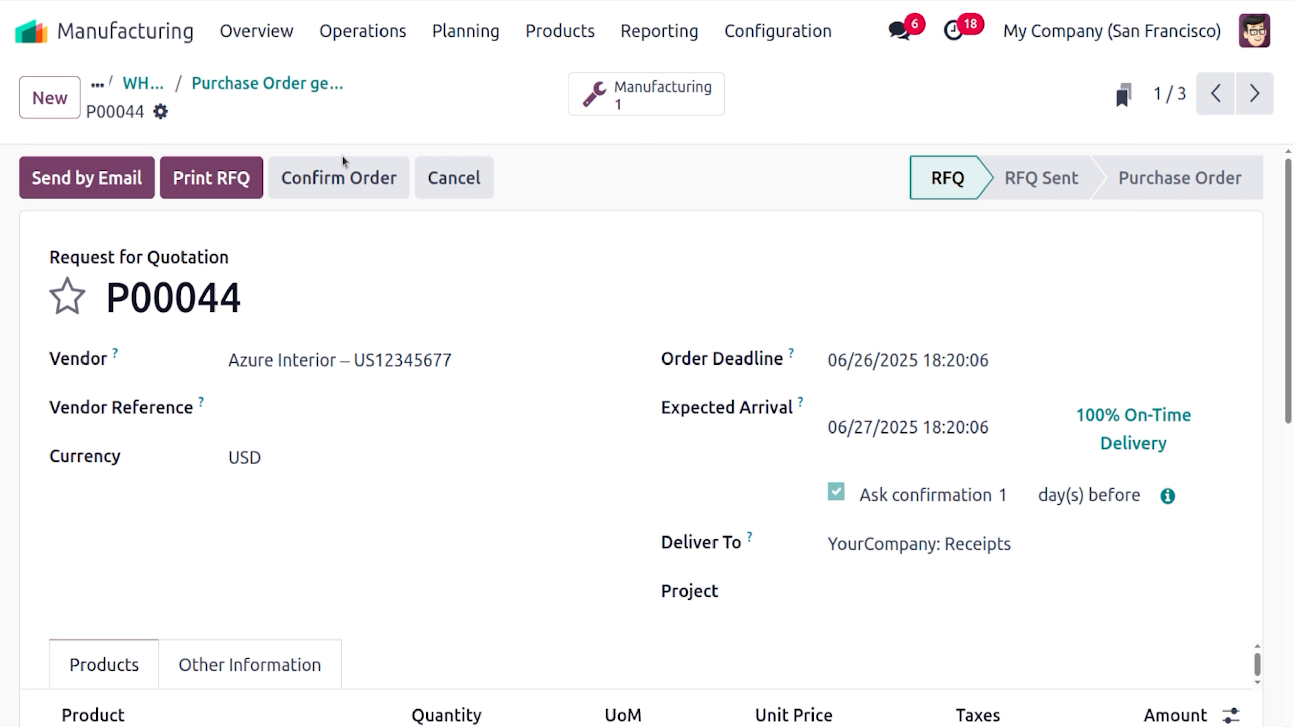
pyautogui.click(345, 176)
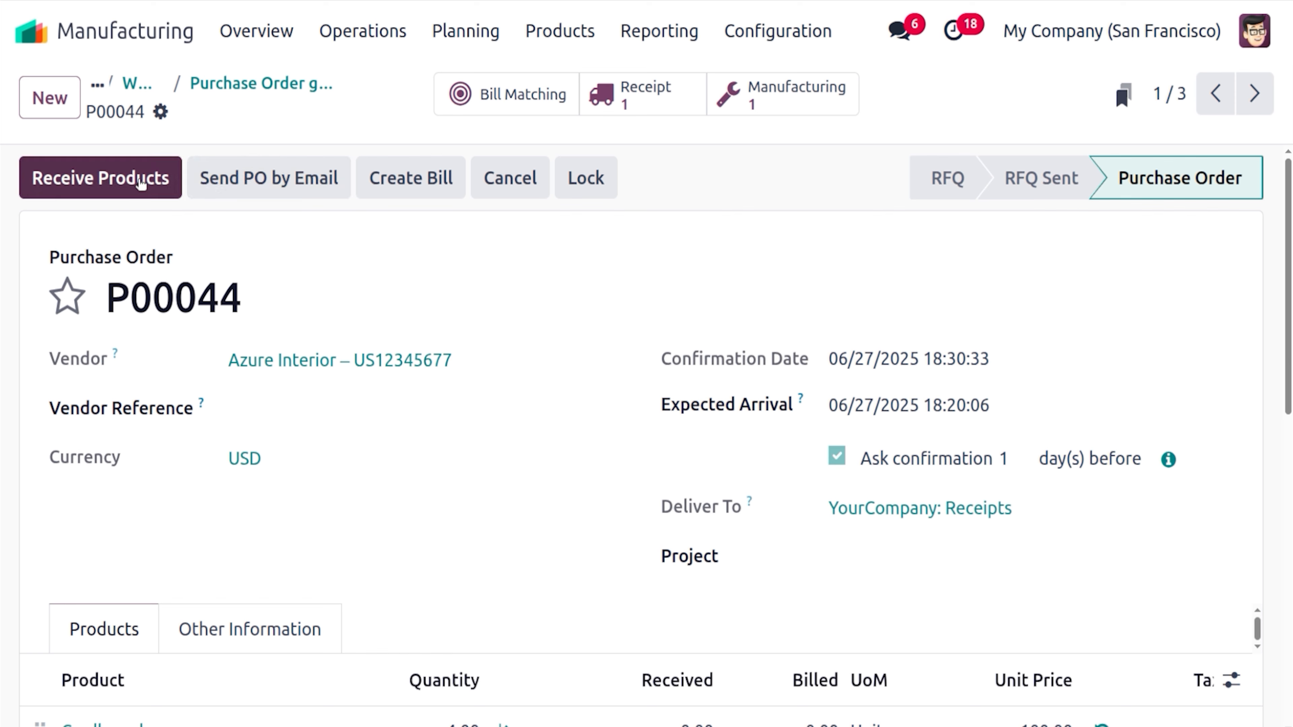
# Validate the receipt of 4 Cardboard, then go back to WH/MO/00036
pyautogui.click(141, 184)
pyautogui.click(97, 177)
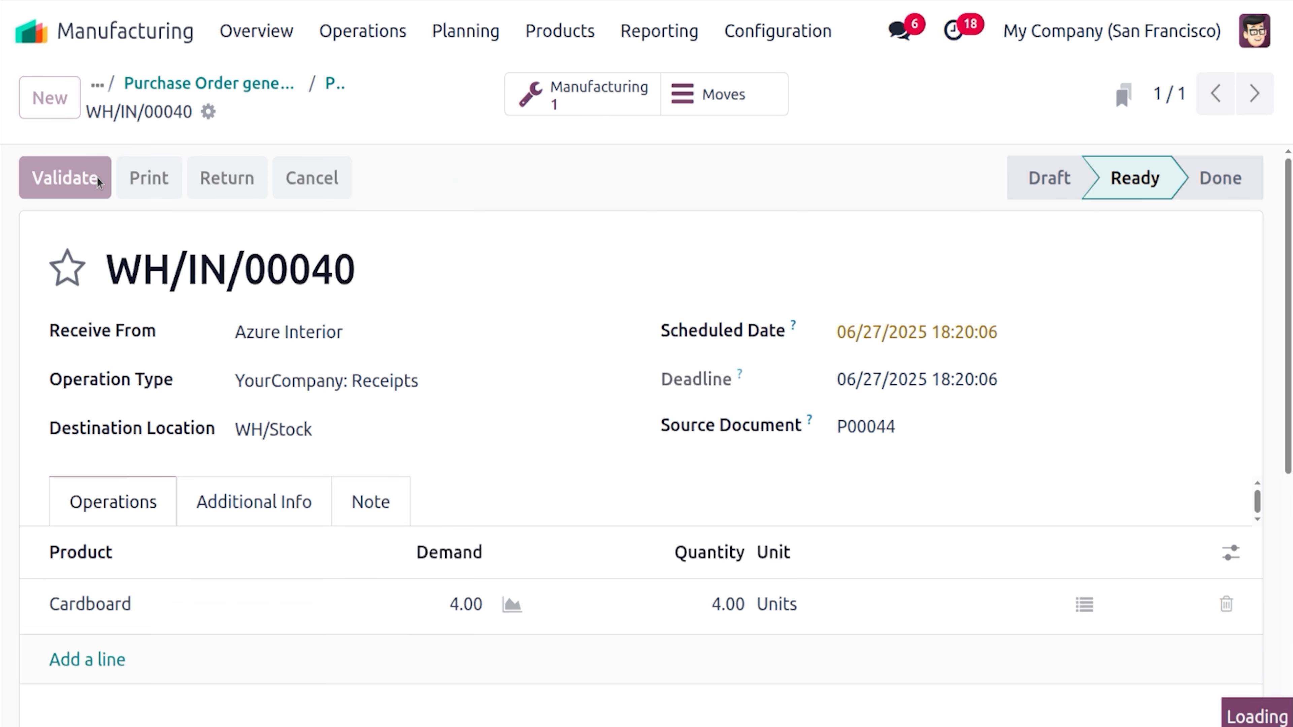
pyautogui.click(330, 87)
pyautogui.click(261, 84)
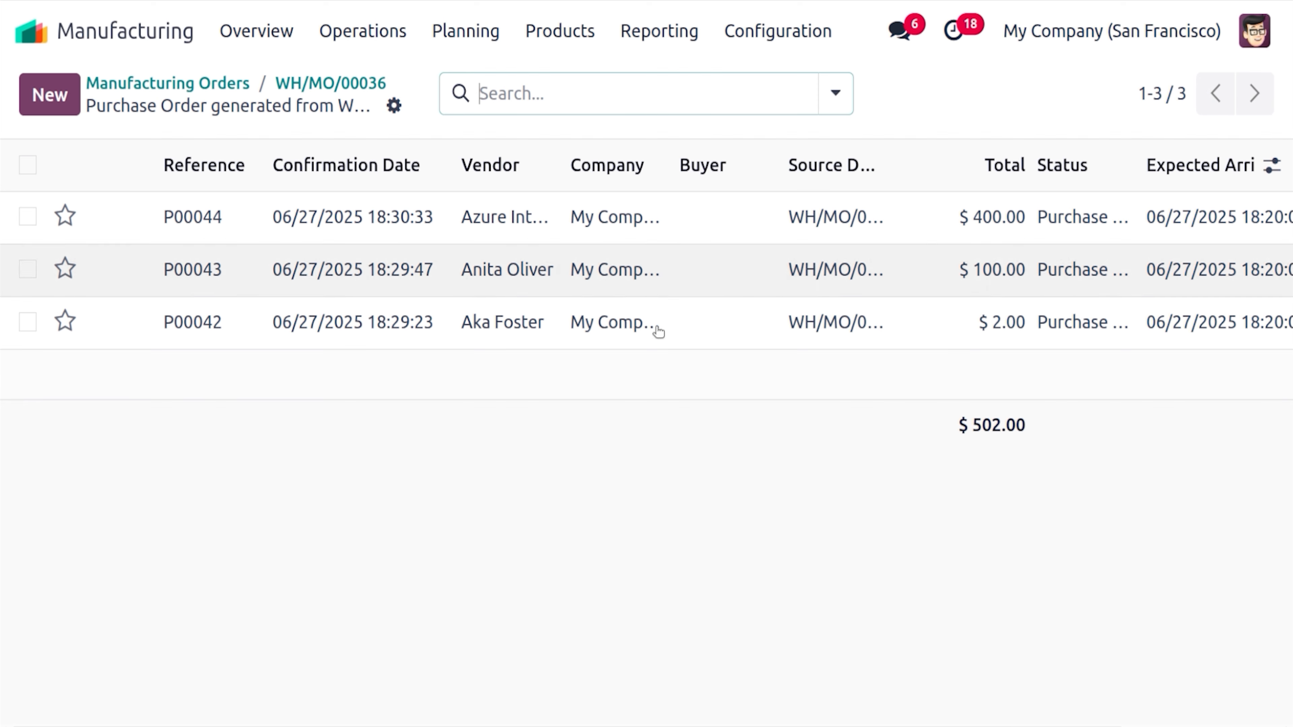
pyautogui.moveTo(656, 726)
pyautogui.mouseDown()
pyautogui.moveTo(819, 726)
pyautogui.moveTo(657, 726)
pyautogui.mouseUp()
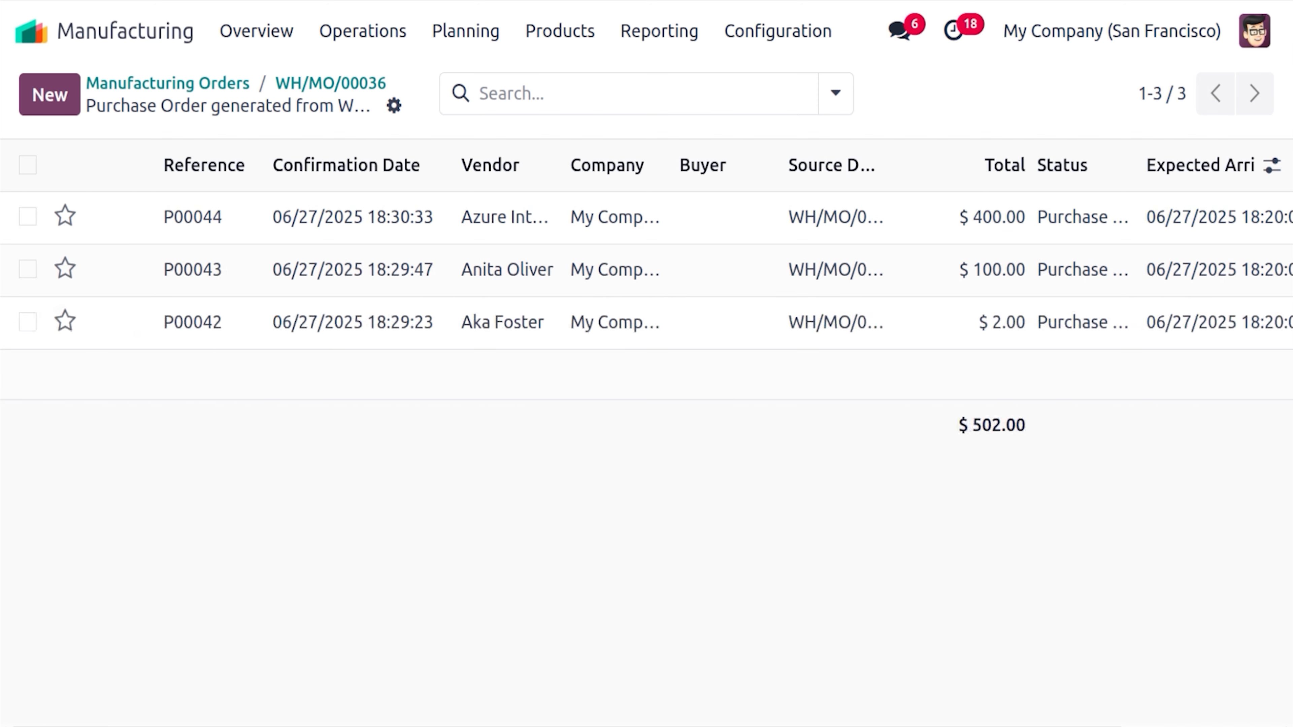
pyautogui.click(368, 82)
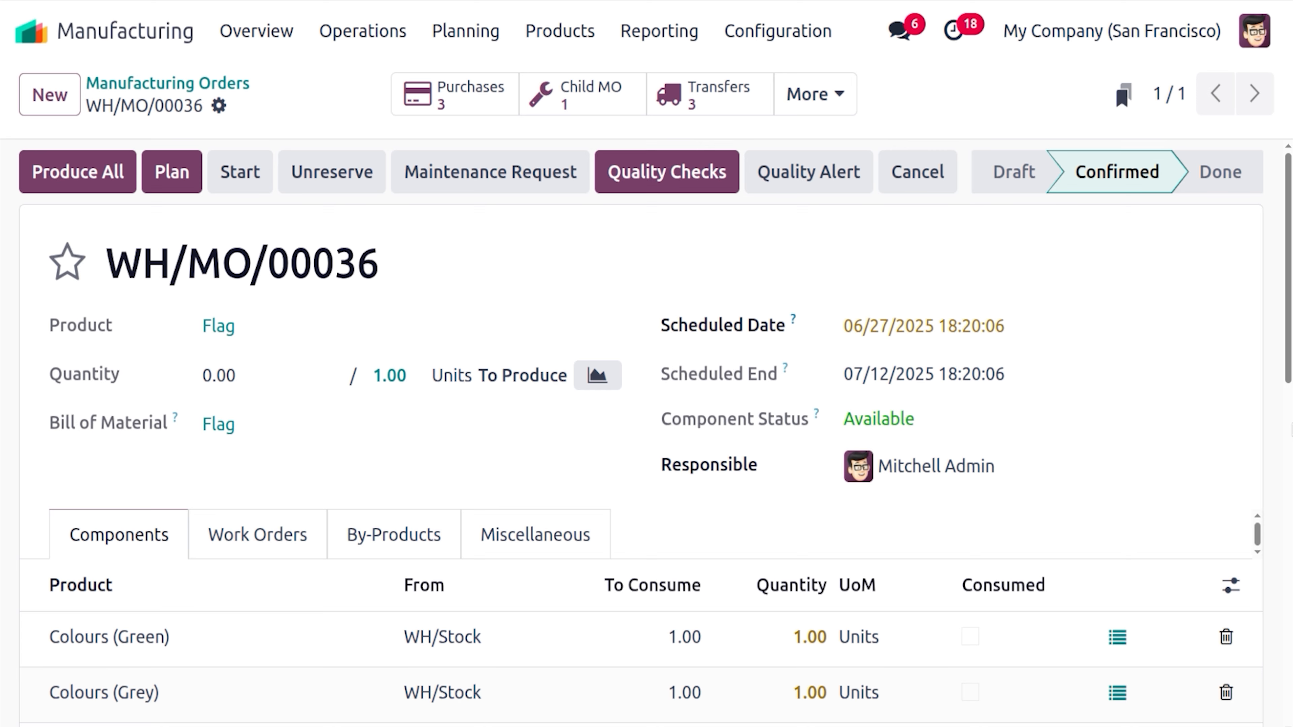
pyautogui.scroll(-5, 1152, 503)
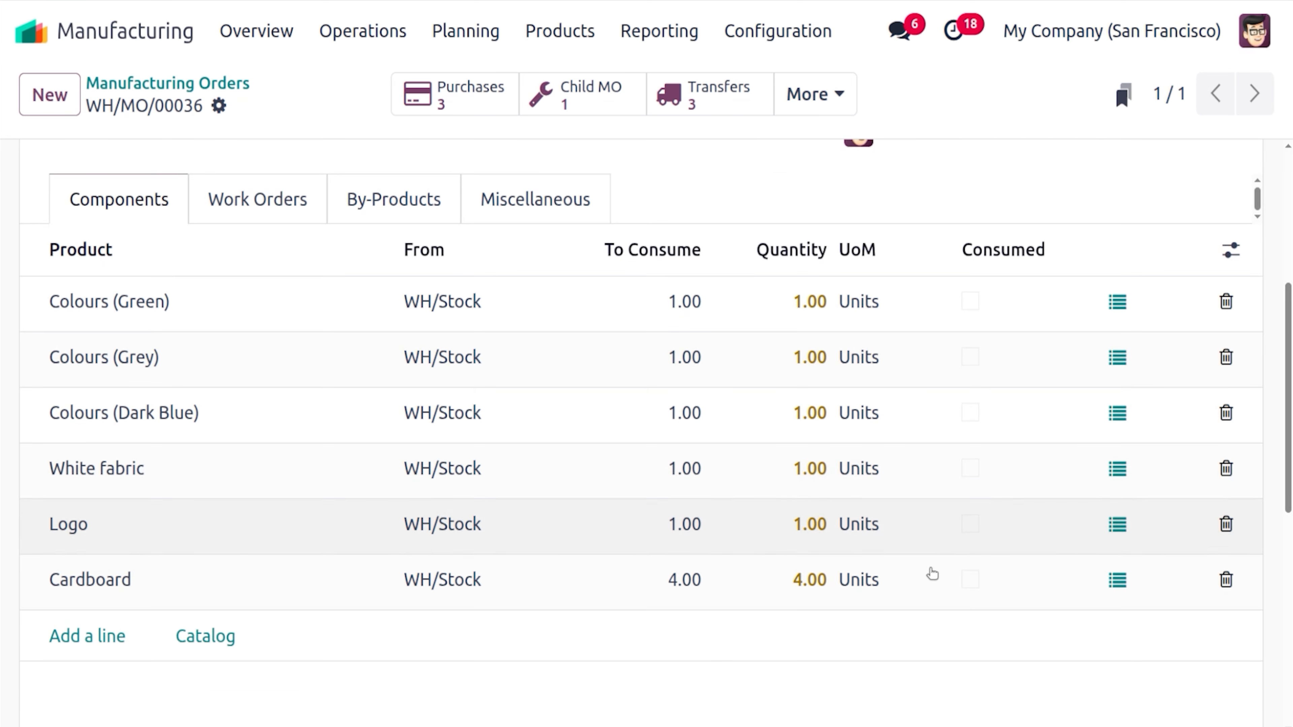
pyautogui.scroll(5, 812, 410)
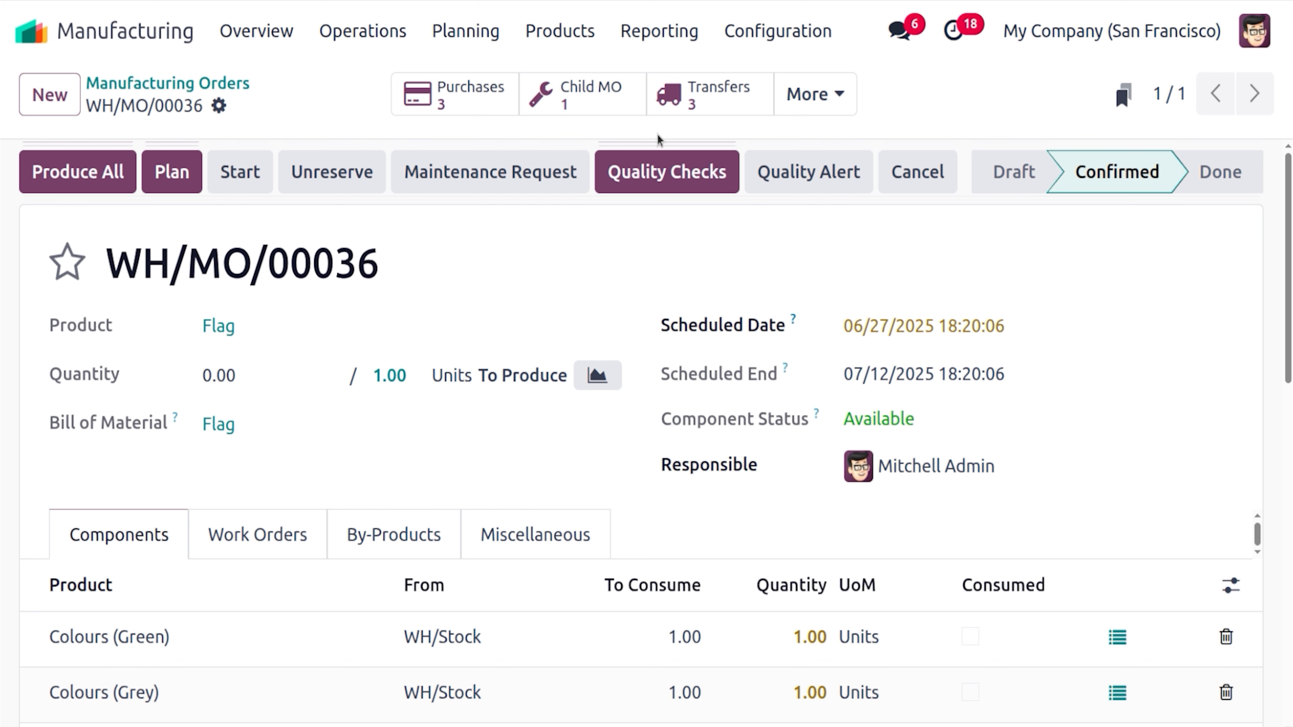
pyautogui.click(727, 113)
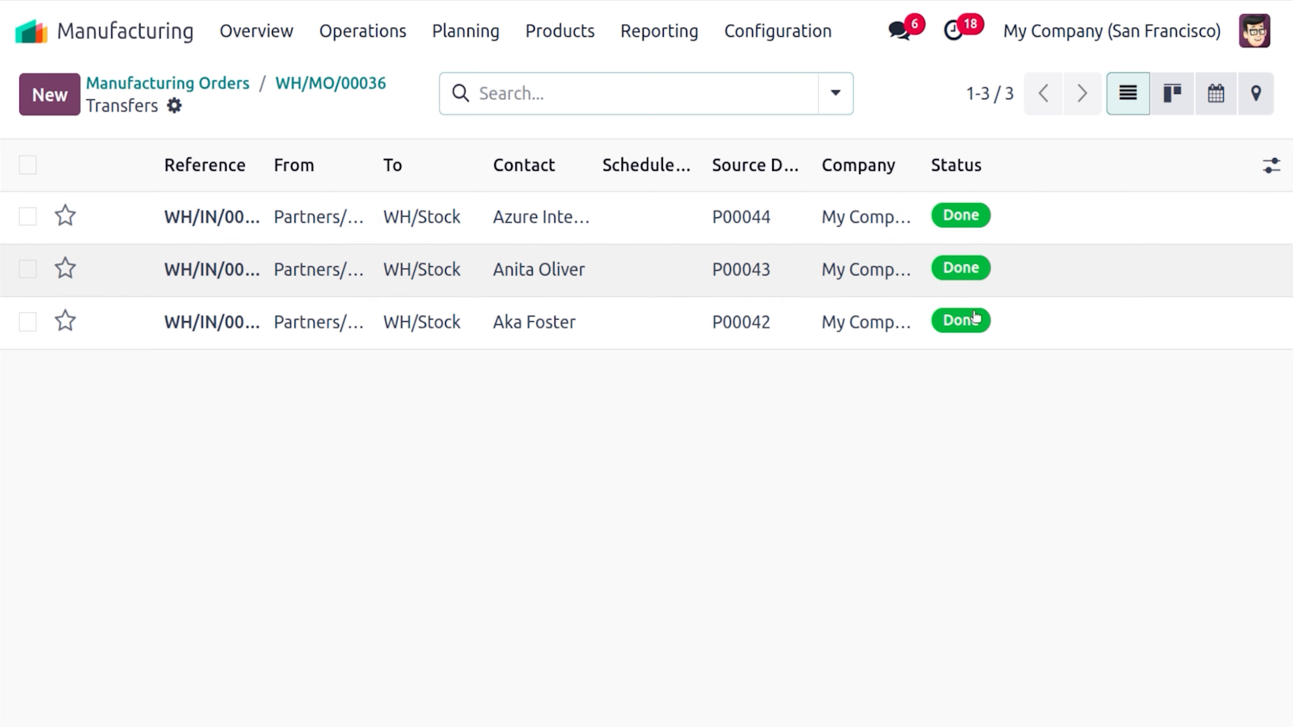
pyautogui.click(326, 85)
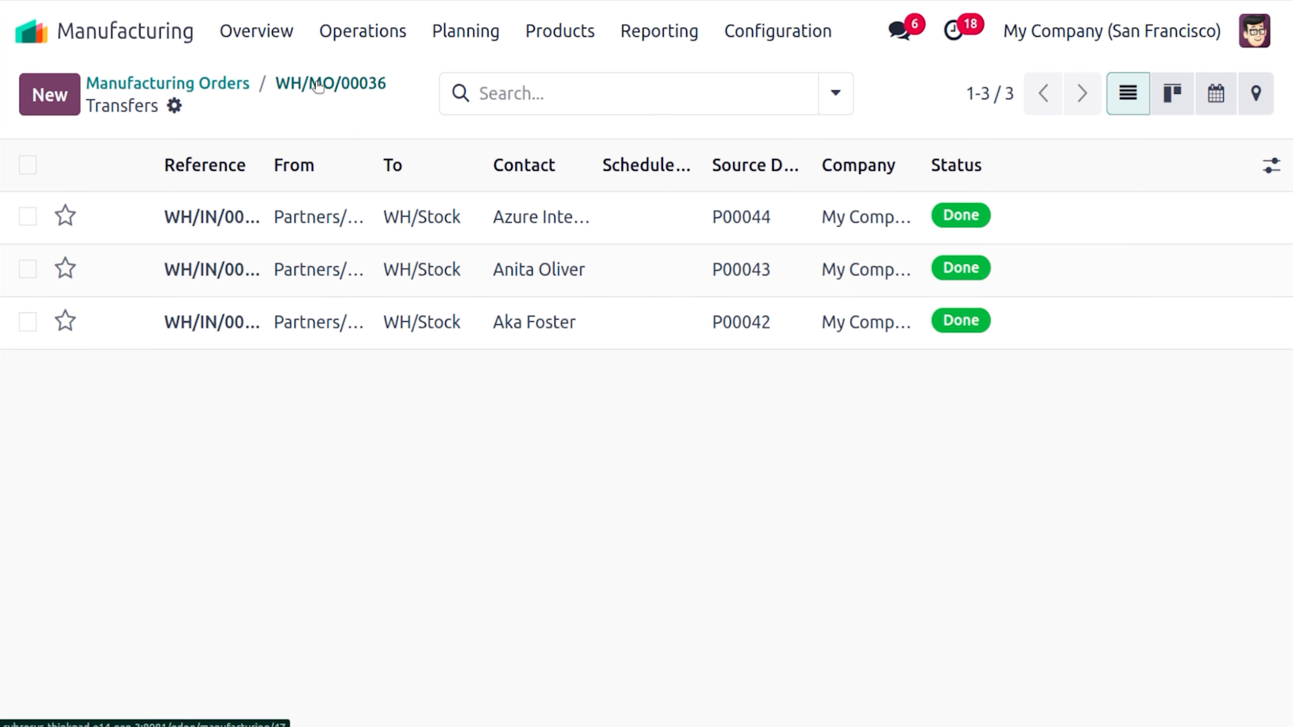
pyautogui.scroll(-8, 647, 433)
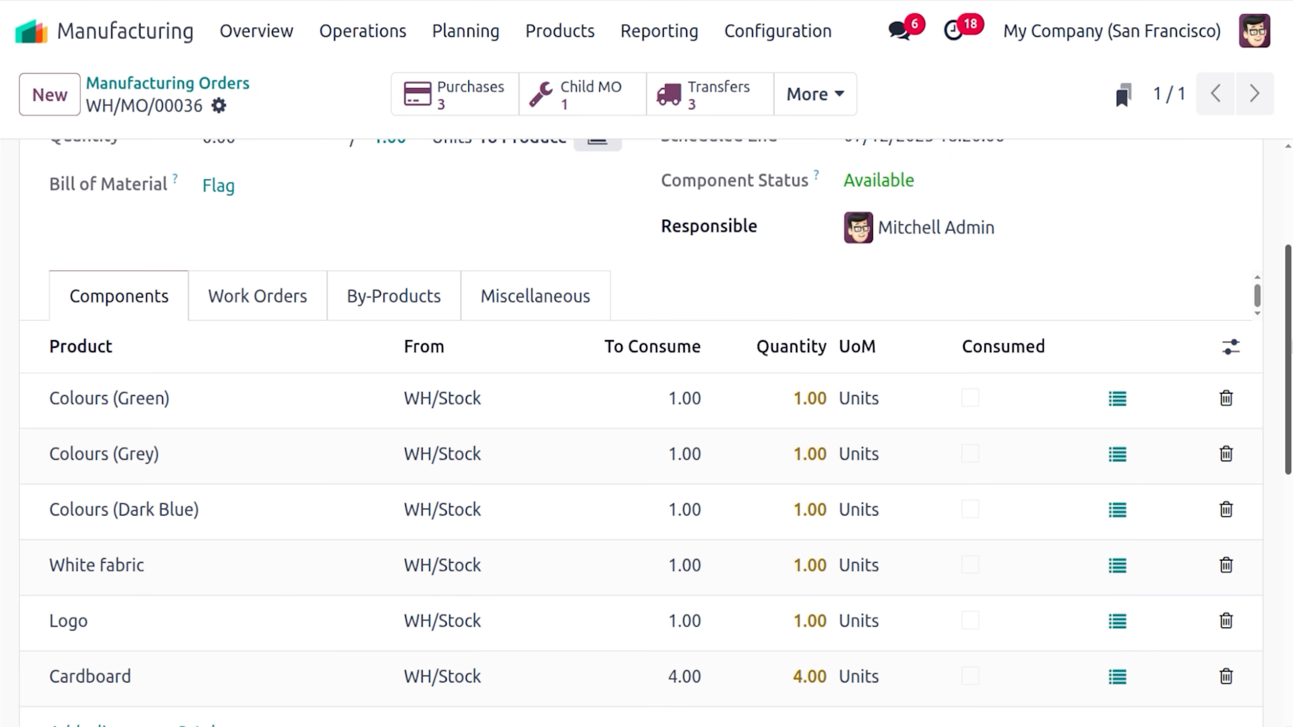
pyautogui.scroll(8, 647, 433)
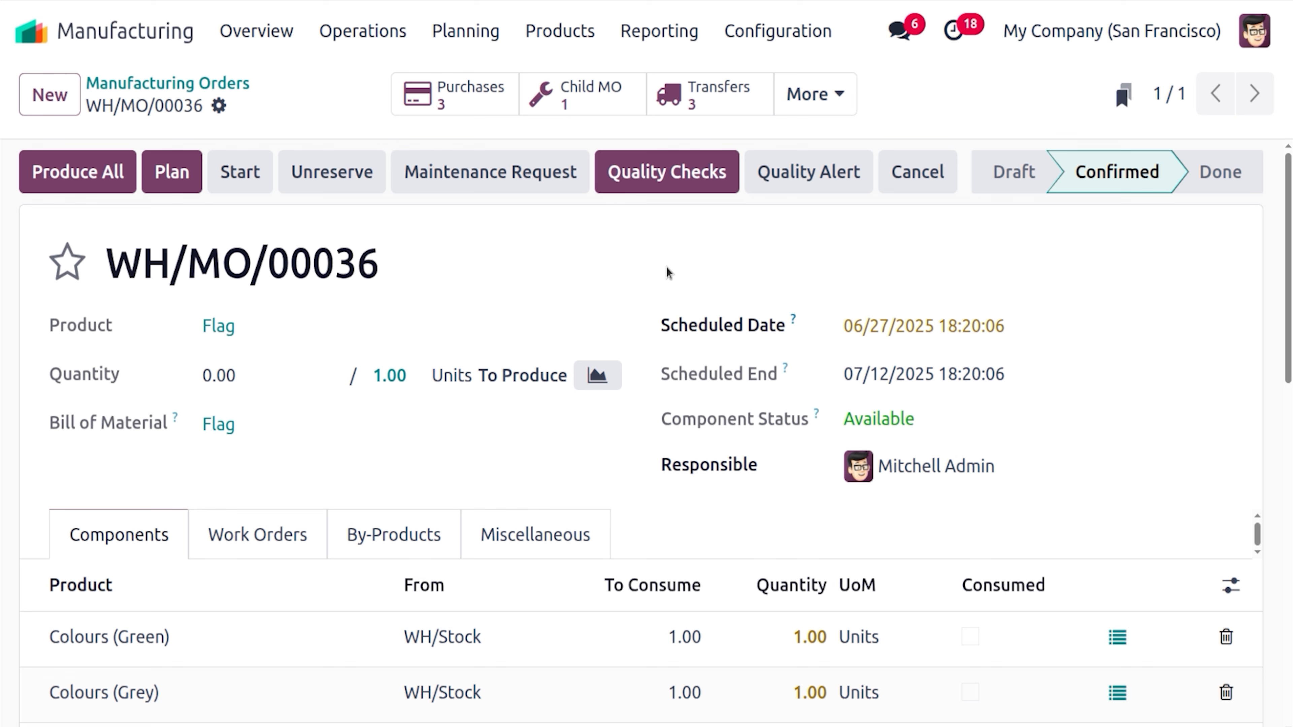
# Plan WH/MO/00036 so its five Flag work orders appear with Colouring Ready and 300:00 expected
pyautogui.click(284, 530)
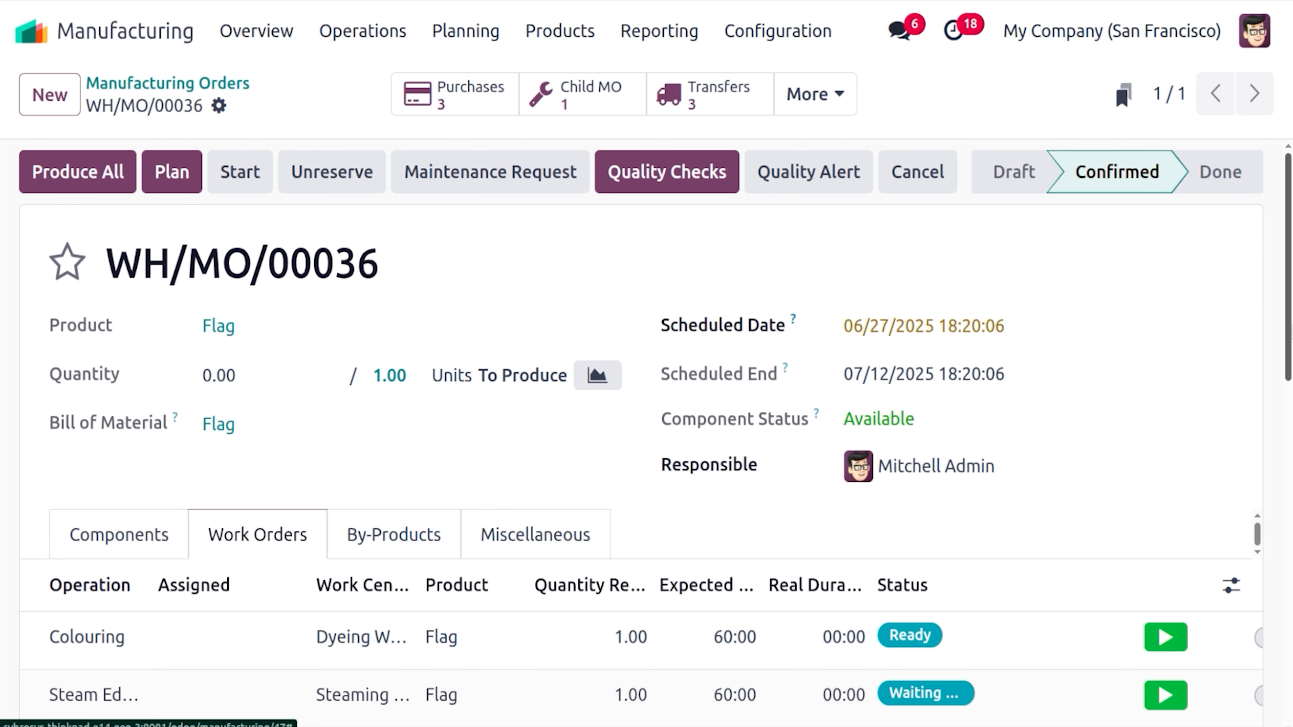
pyautogui.scroll(-5, 889, 428)
pyautogui.scroll(5, 889, 428)
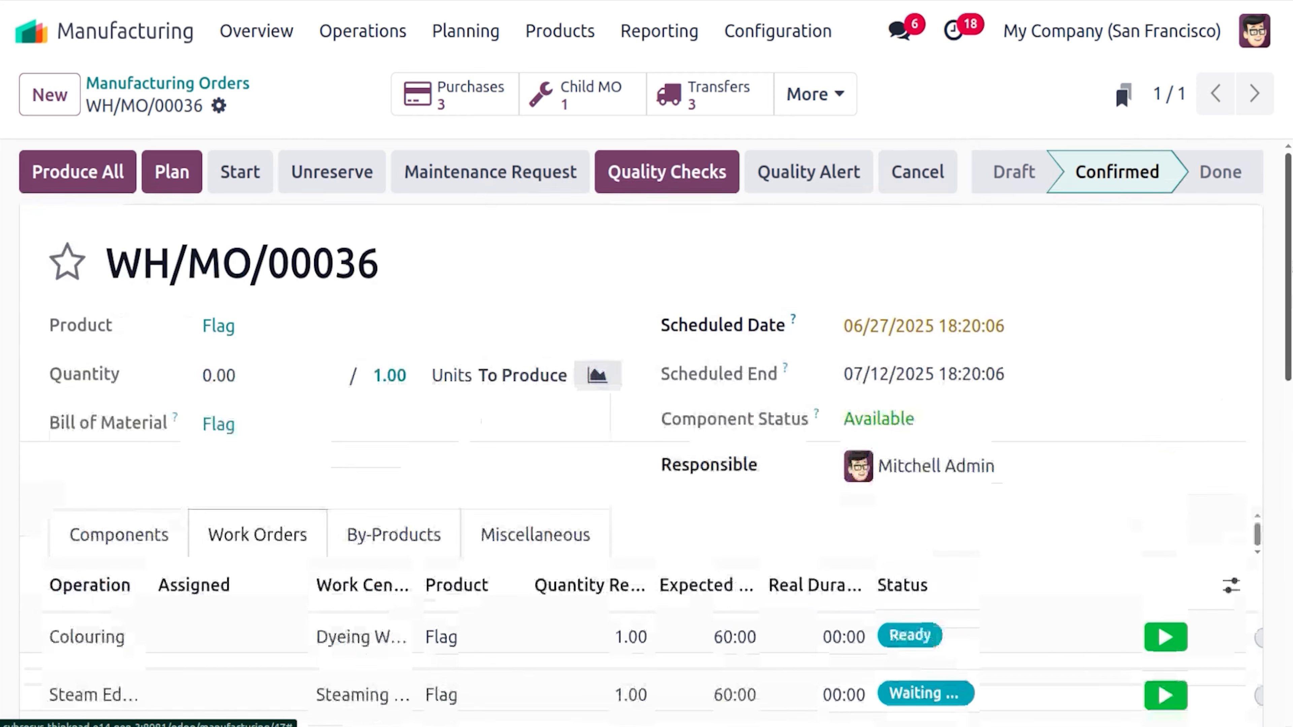
pyautogui.click(185, 175)
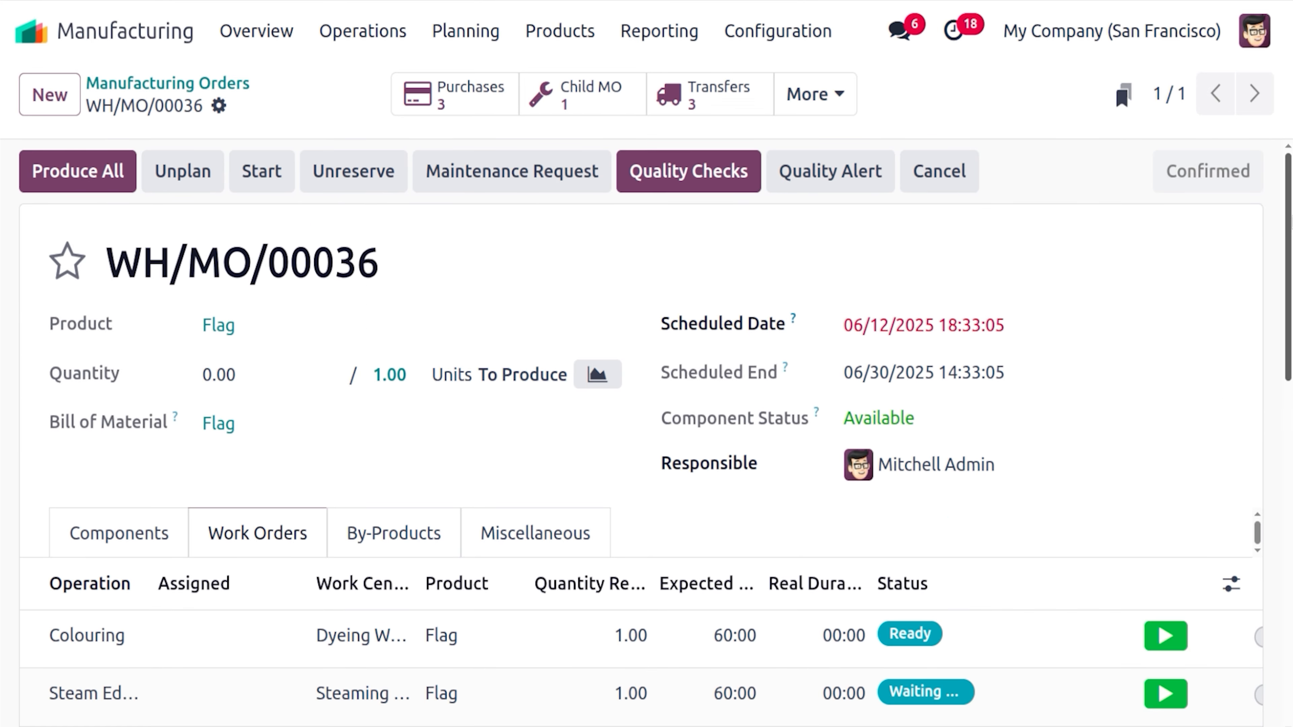
pyautogui.scroll(-6, 617, 189)
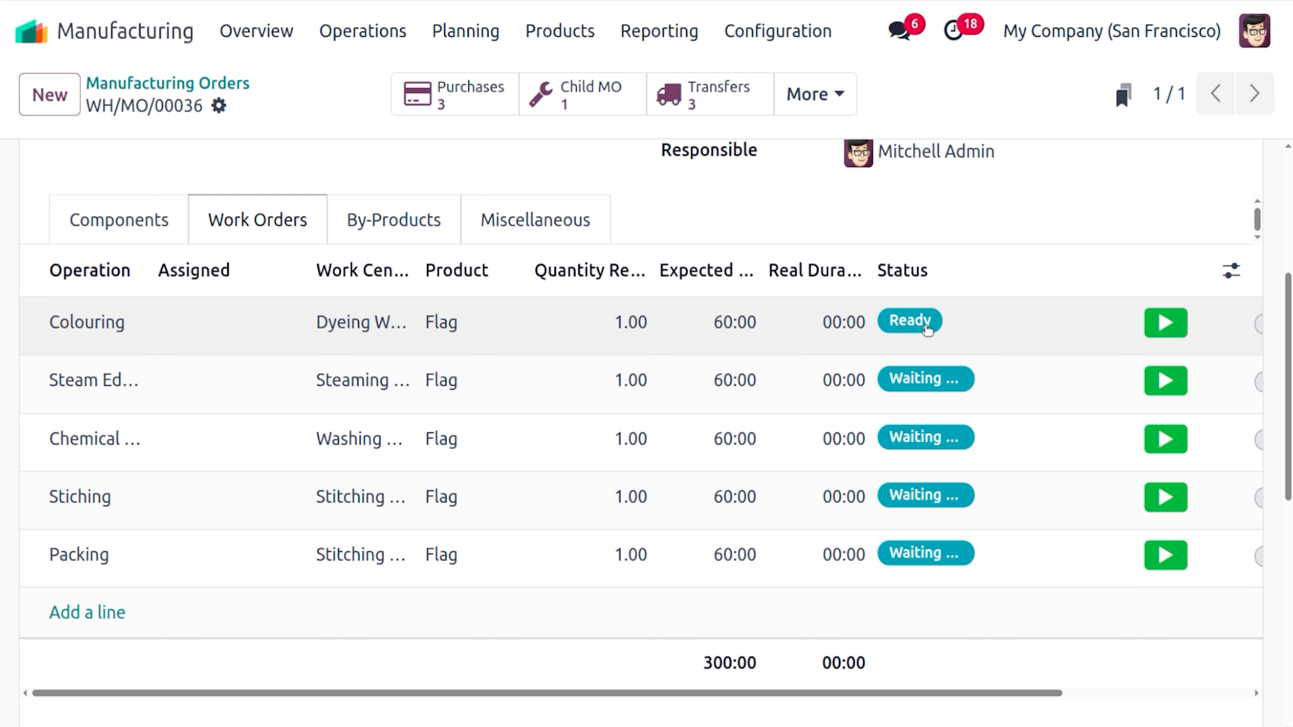
# Try starting the Colouring work order and dismiss the not-allowed error
pyautogui.click(1159, 323)
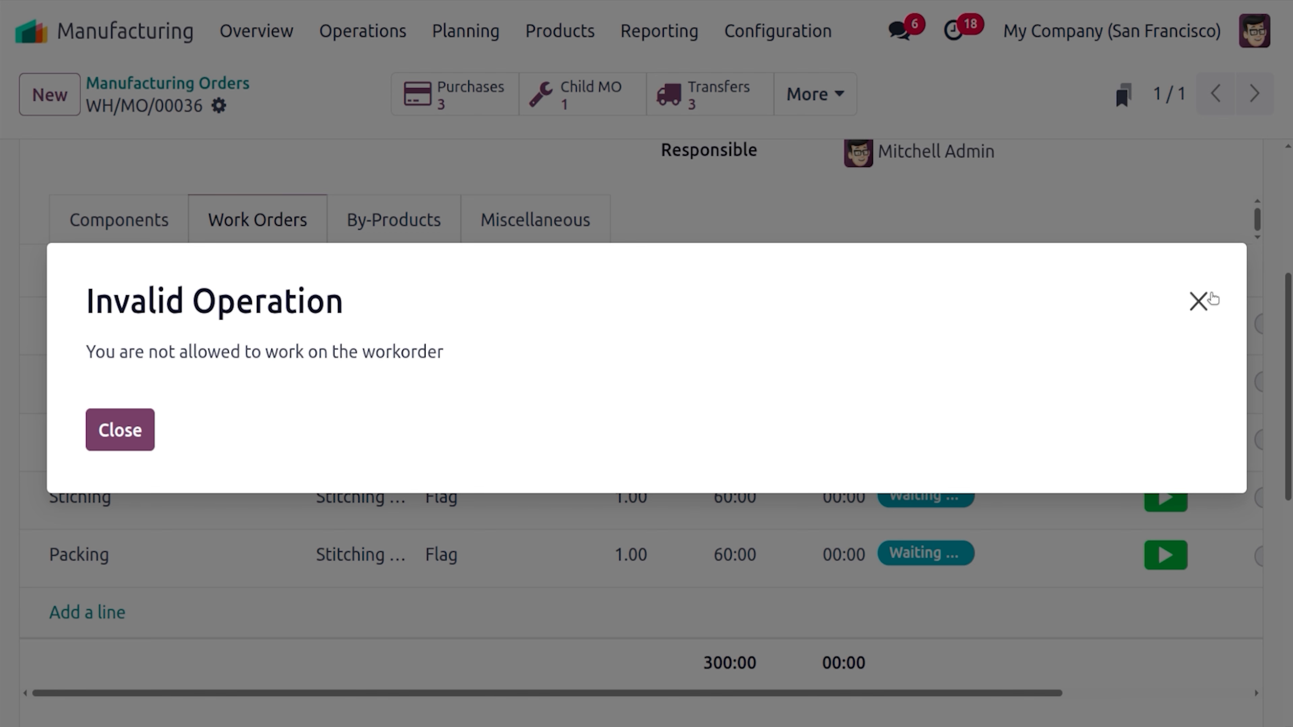
pyautogui.click(1199, 301)
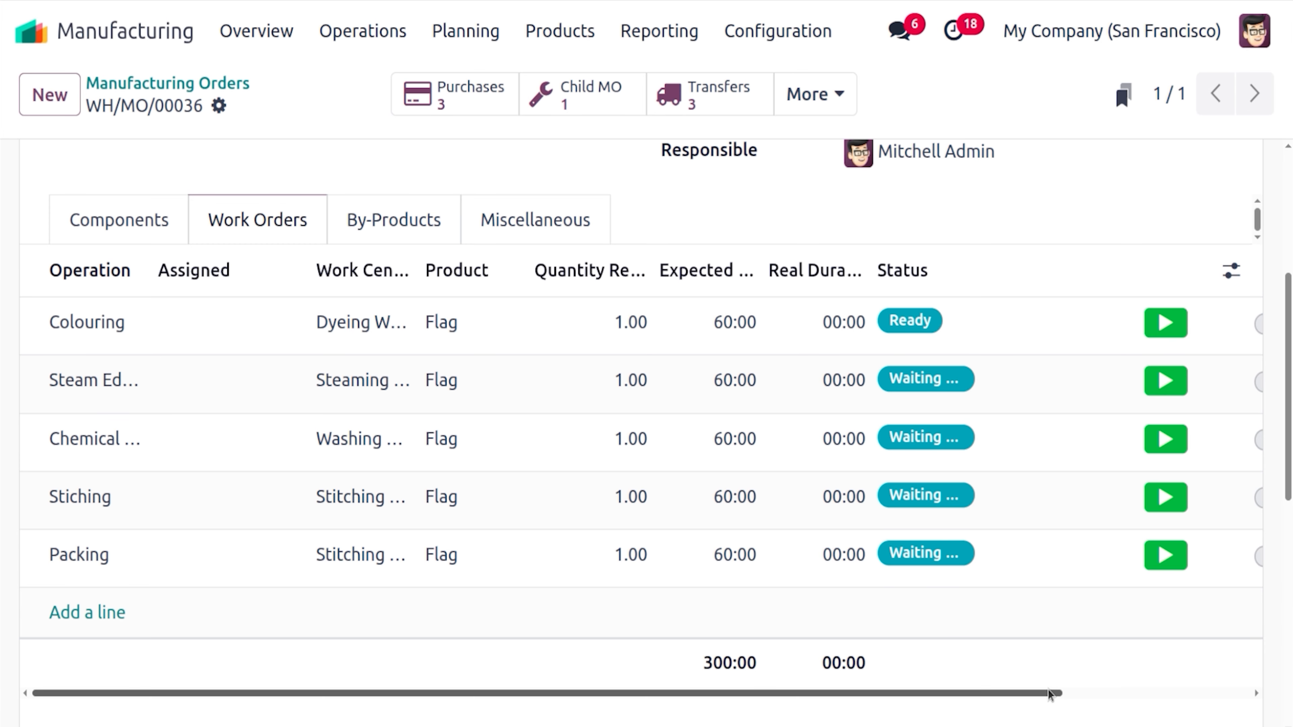
pyautogui.moveTo(1048, 693); pyautogui.dragTo(1235, 706)
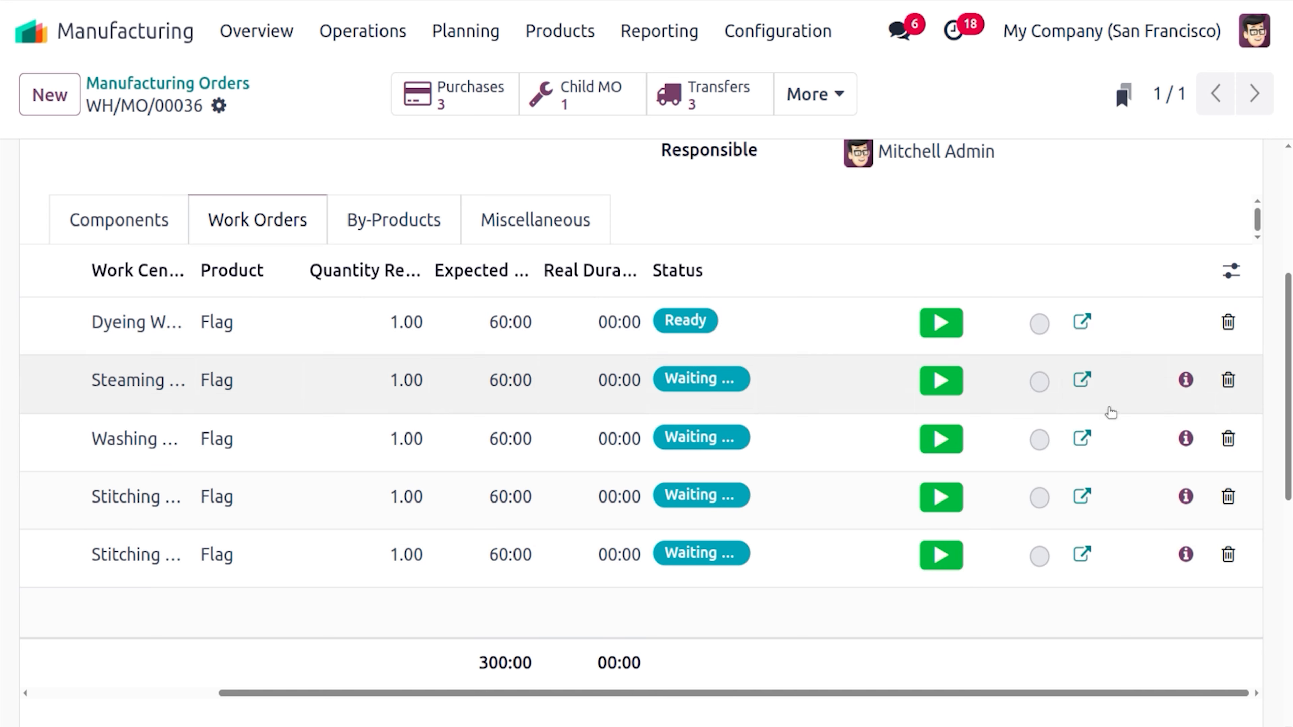
# Check why Steaming is waiting, then open the Colouring work order details at Dyeing Work Center
pyautogui.click(1082, 323)
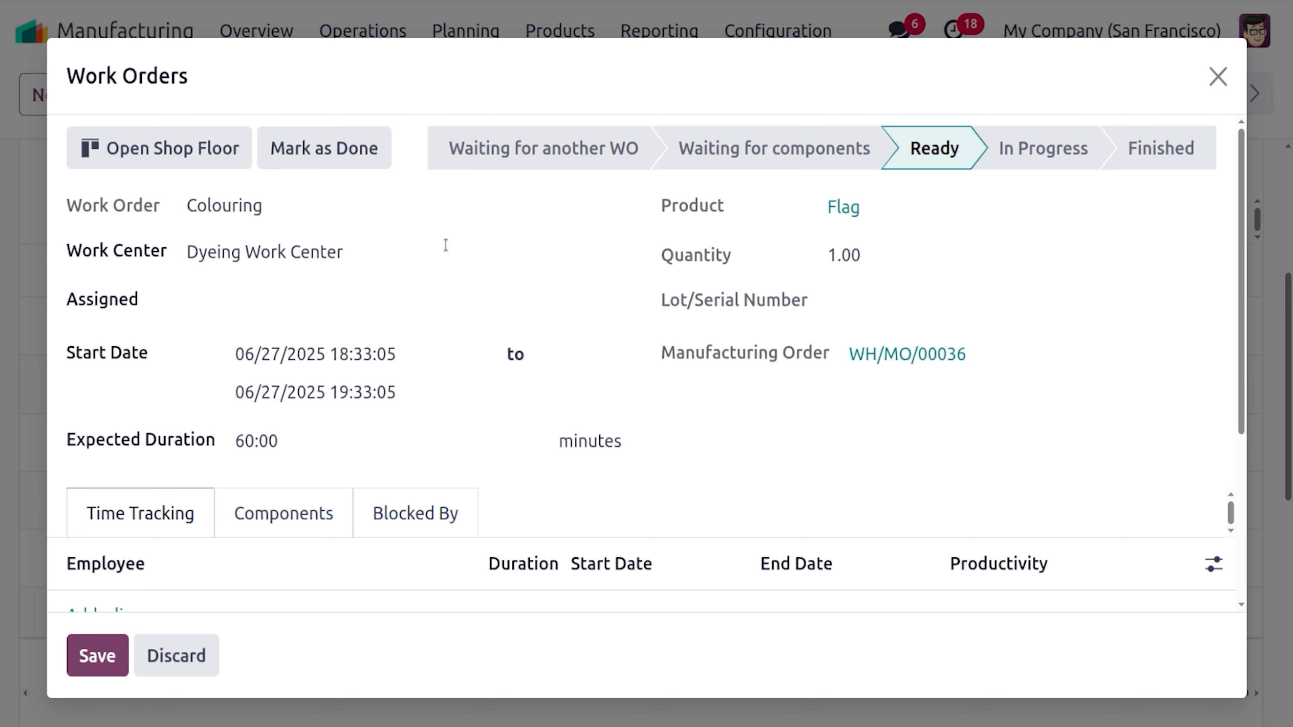
pyautogui.click(1217, 76)
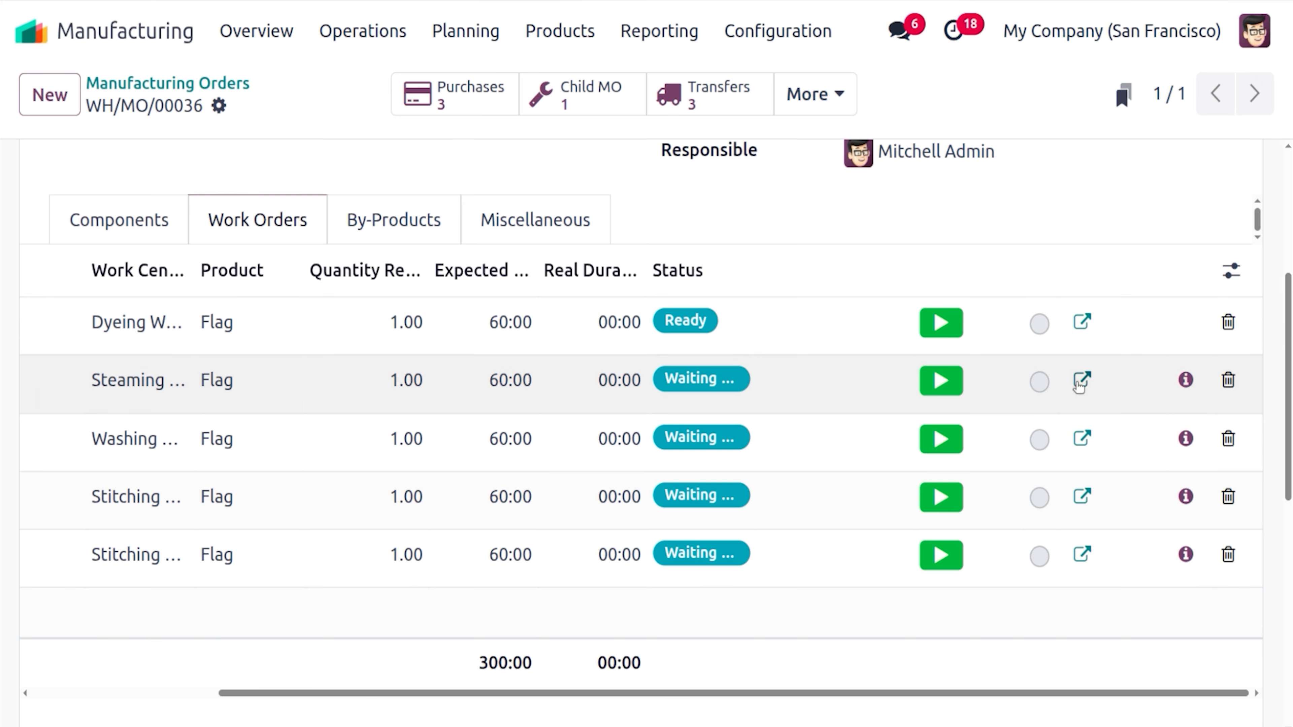
pyautogui.click(1186, 380)
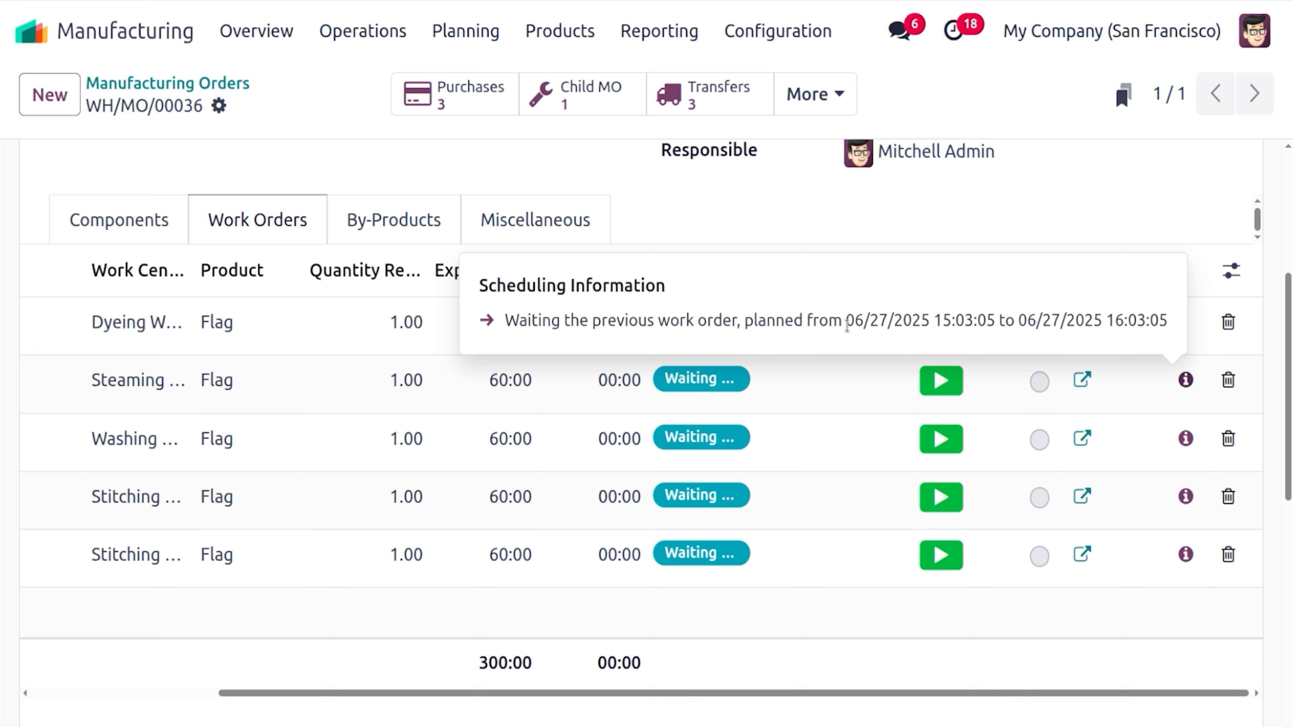
pyautogui.click(1174, 171)
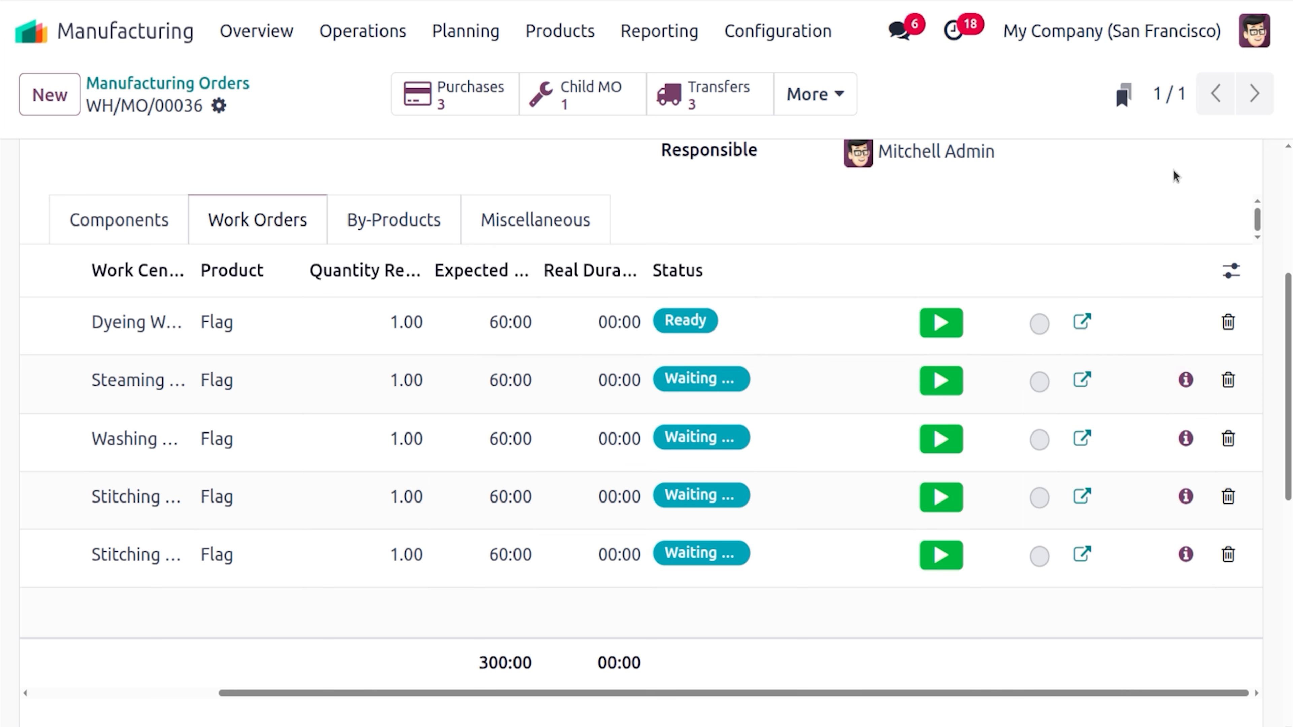
pyautogui.click(1080, 325)
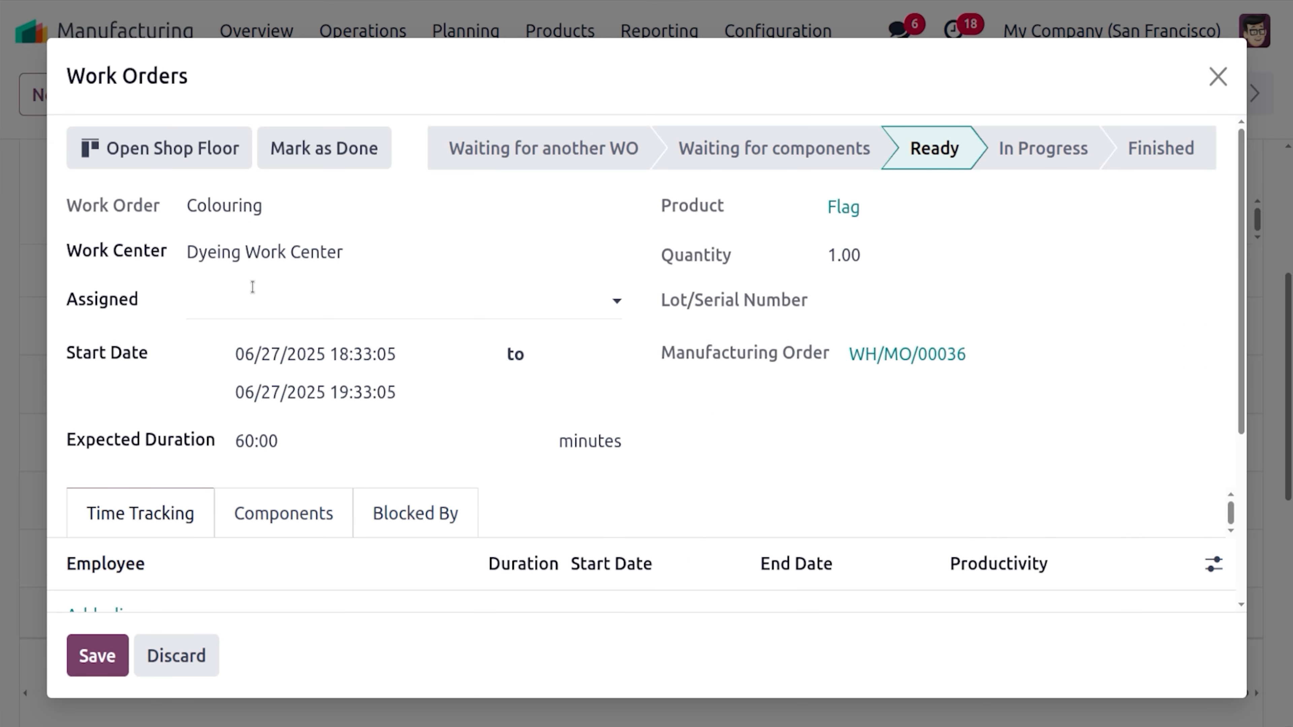
# Open the Dyeing Work Center shop floor and log in the employee found by searching 'DEMO', with their PIN
pyautogui.click(209, 162)
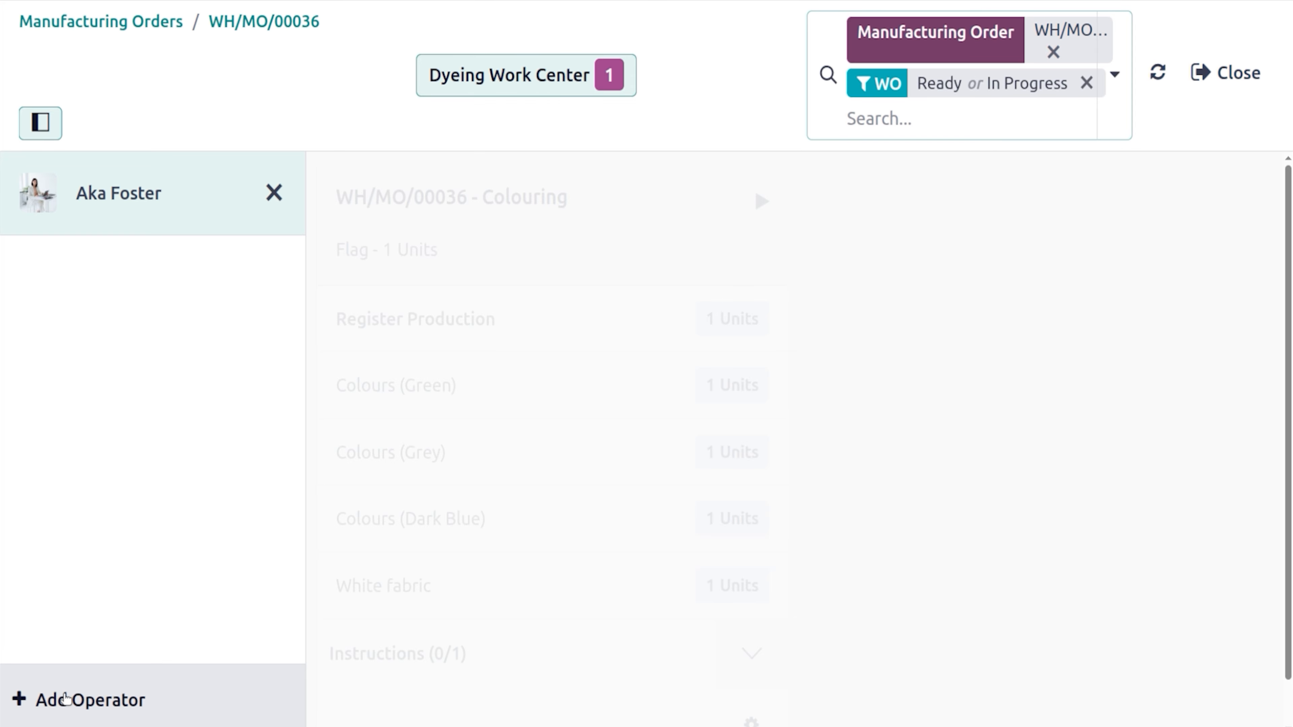
pyautogui.click(66, 698)
pyautogui.write('D')
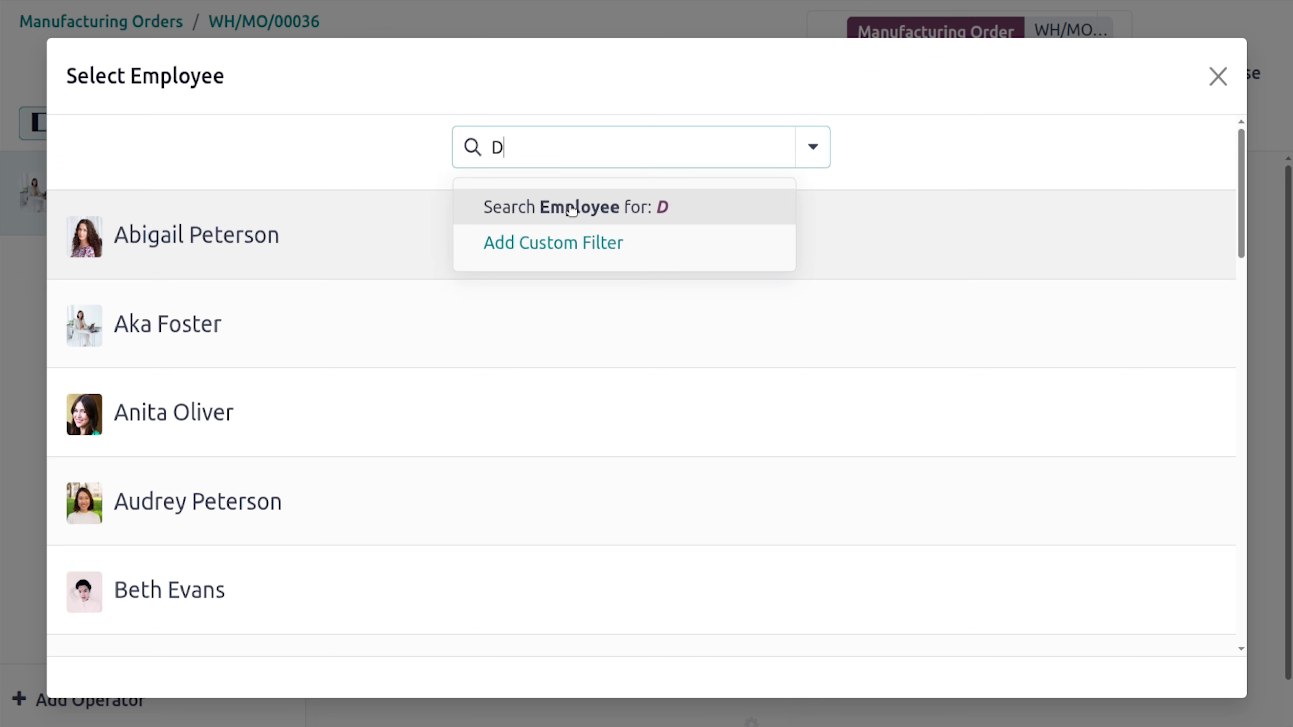
pyautogui.write('EMO')
pyautogui.click(572, 207)
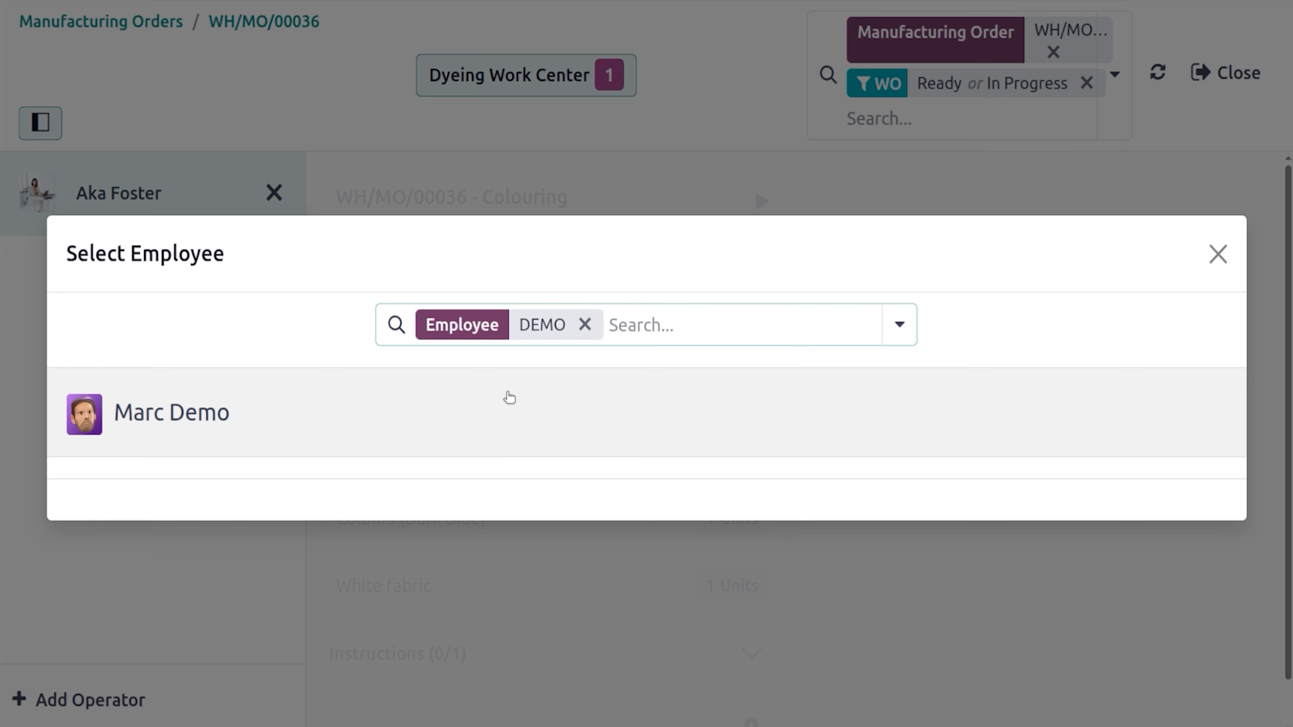
pyautogui.click(503, 406)
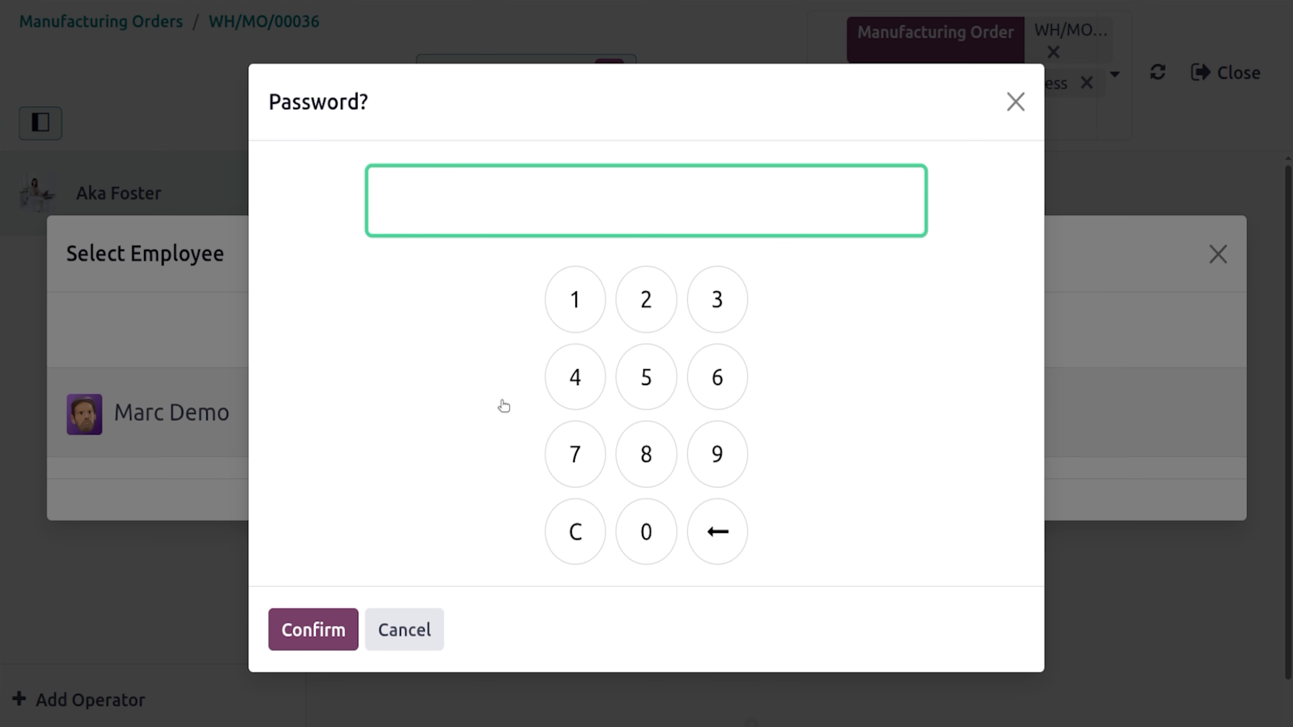
pyautogui.click(579, 329)
pyautogui.click(320, 629)
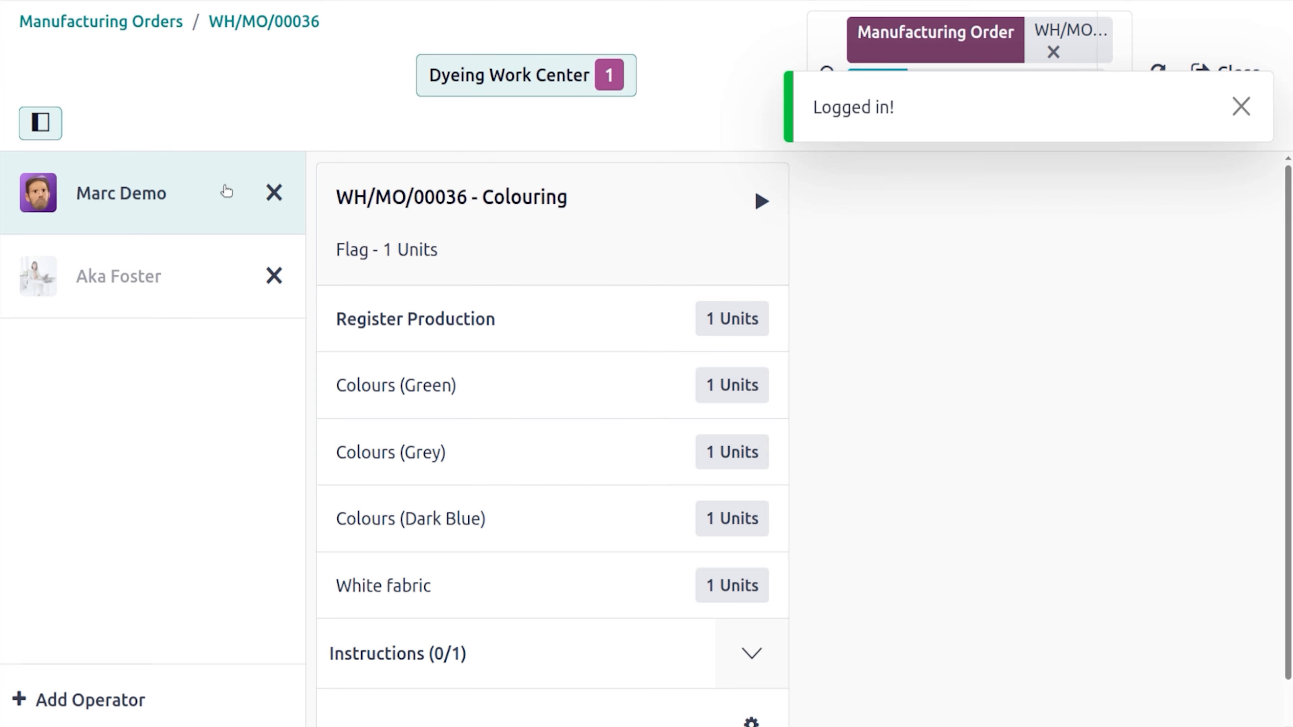
# Start Colouring, acknowledge its quality check, review Colours (Green) consumption, and mark it done
pyautogui.moveTo(1288, 235); pyautogui.dragTo(1292, 267)
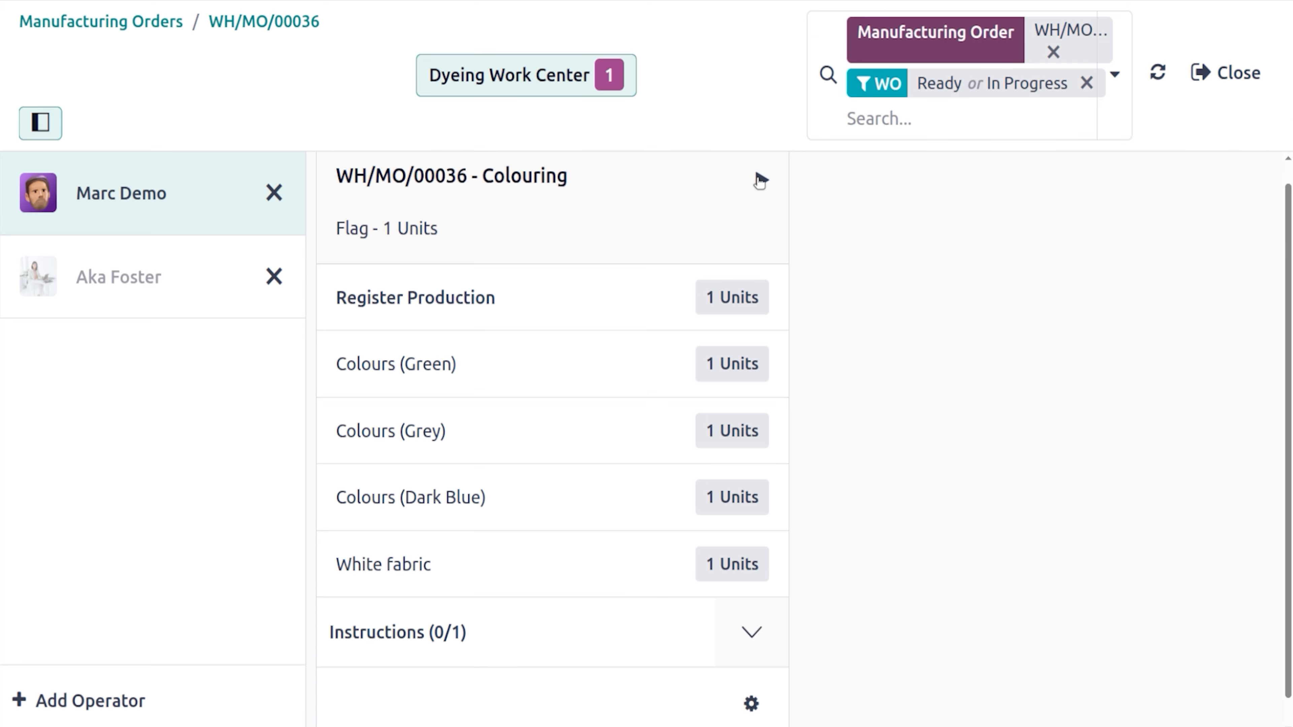
pyautogui.click(760, 180)
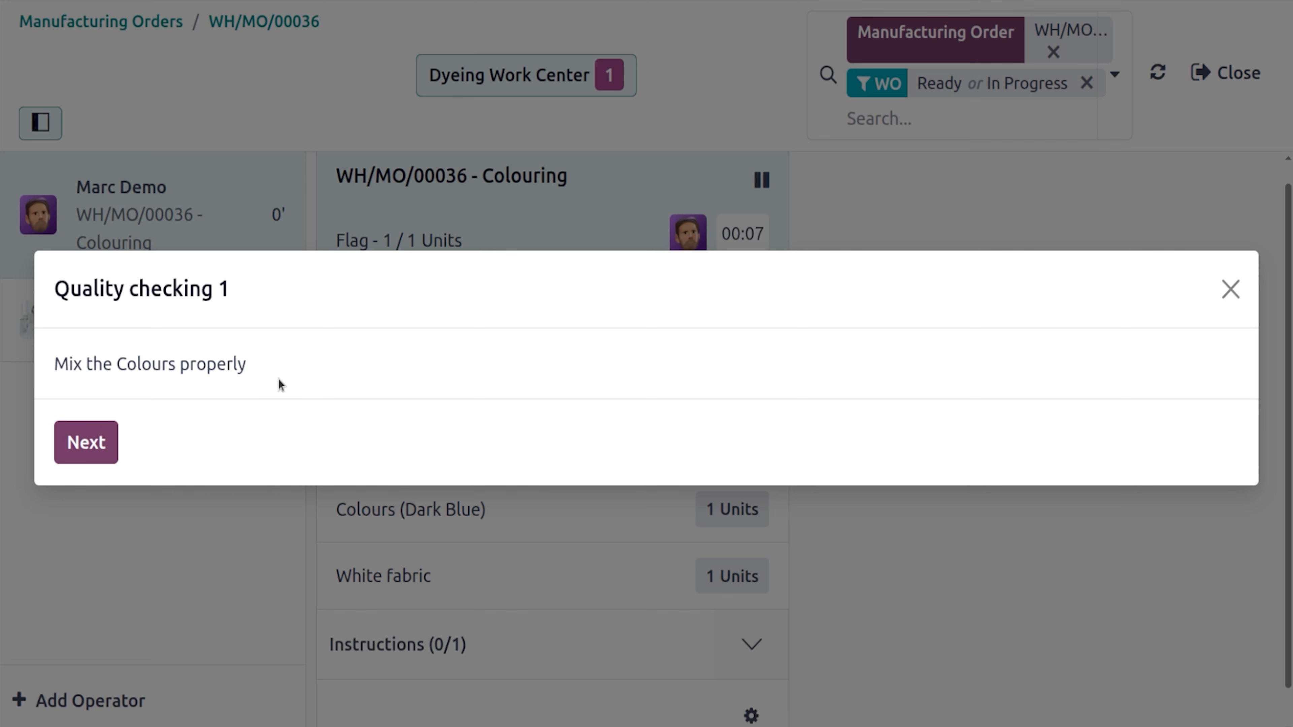
pyautogui.click(80, 425)
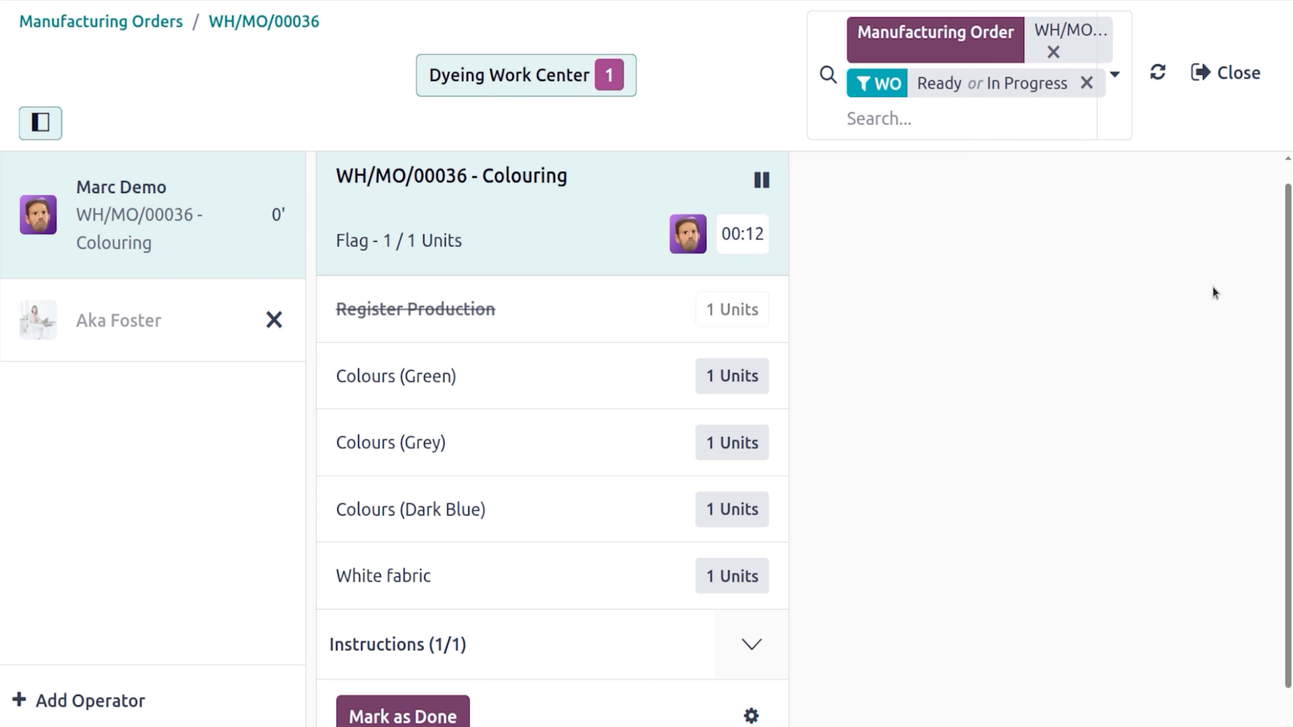
pyautogui.scroll(-1, 1268, 316)
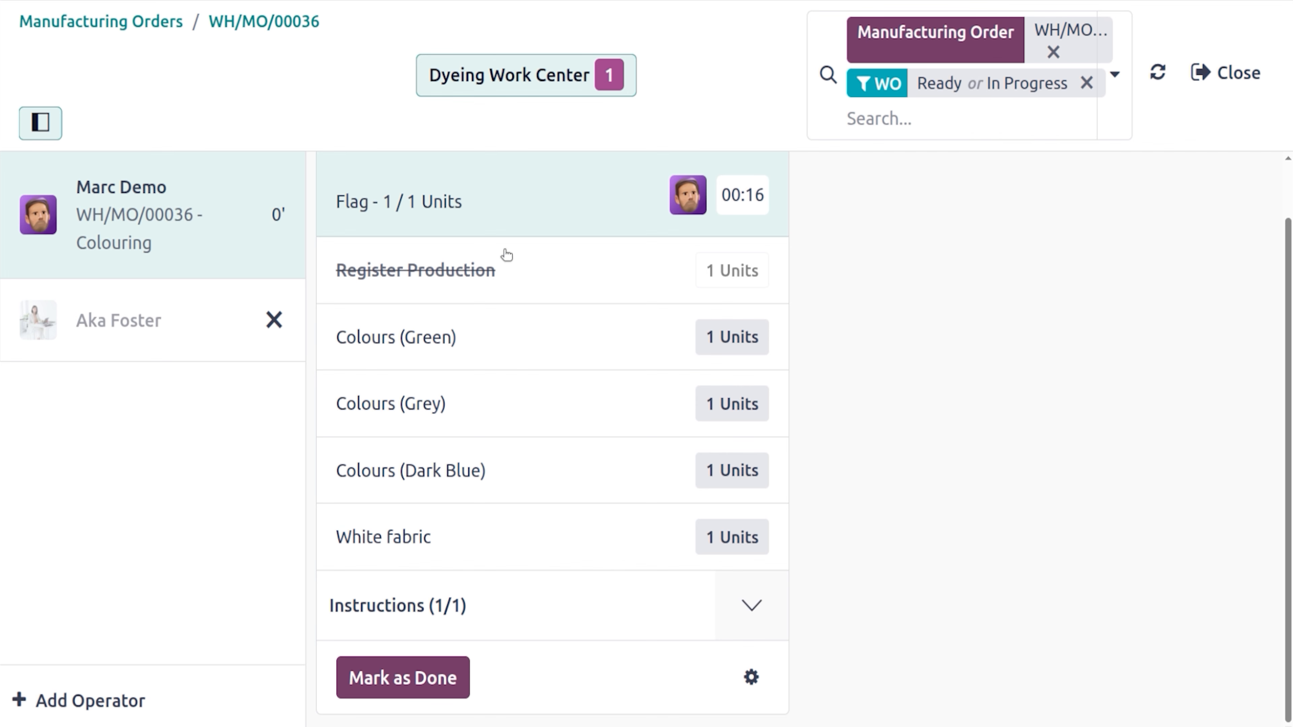
pyautogui.click(388, 344)
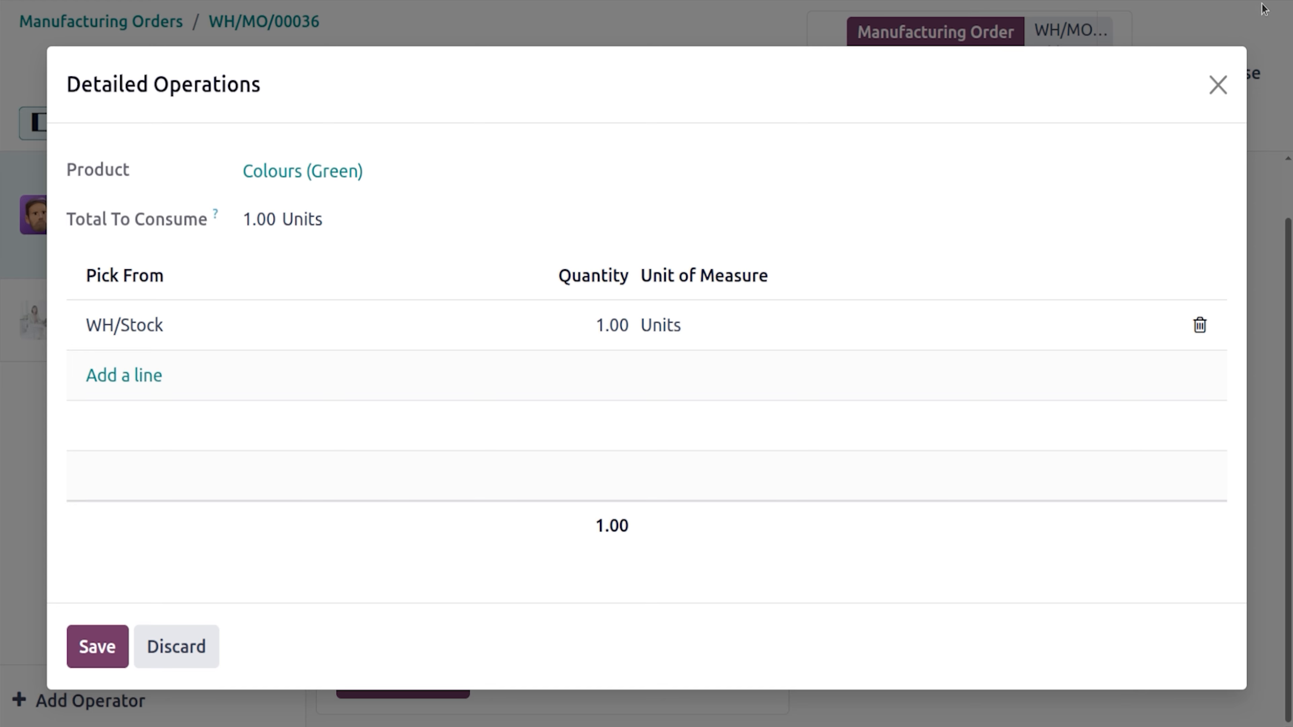
pyautogui.click(1218, 84)
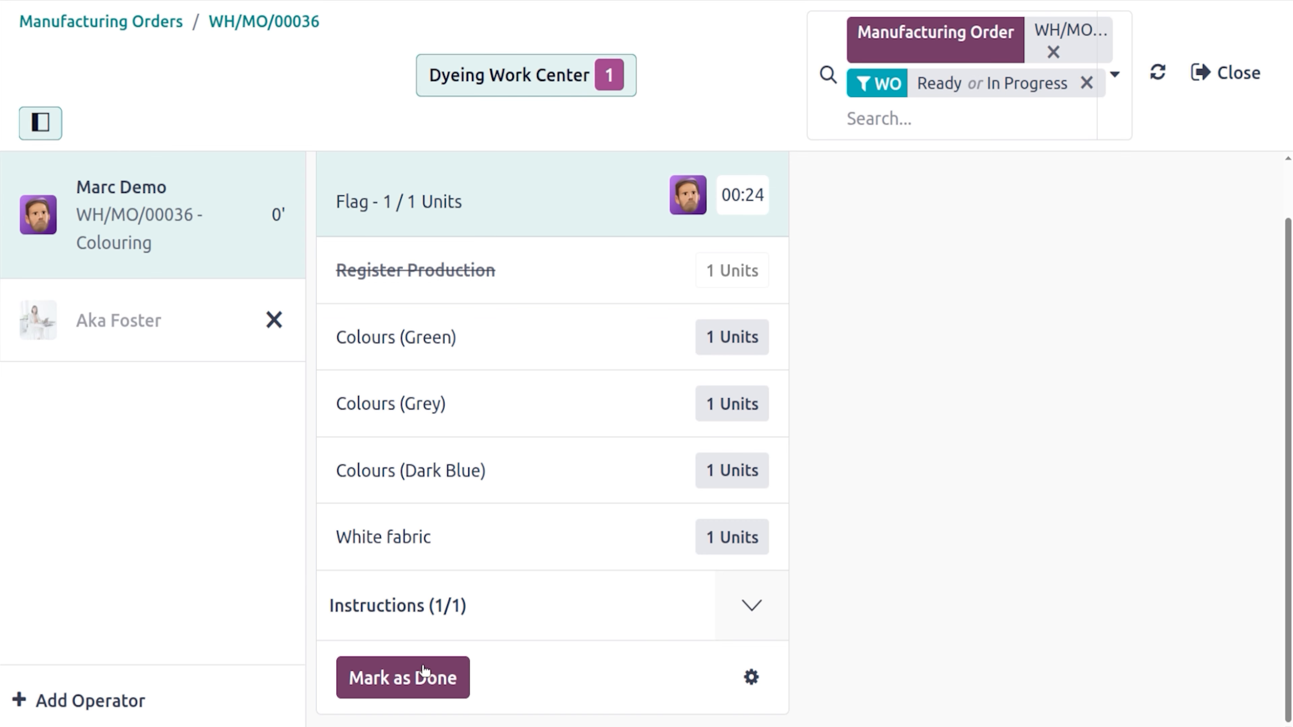
pyautogui.click(428, 679)
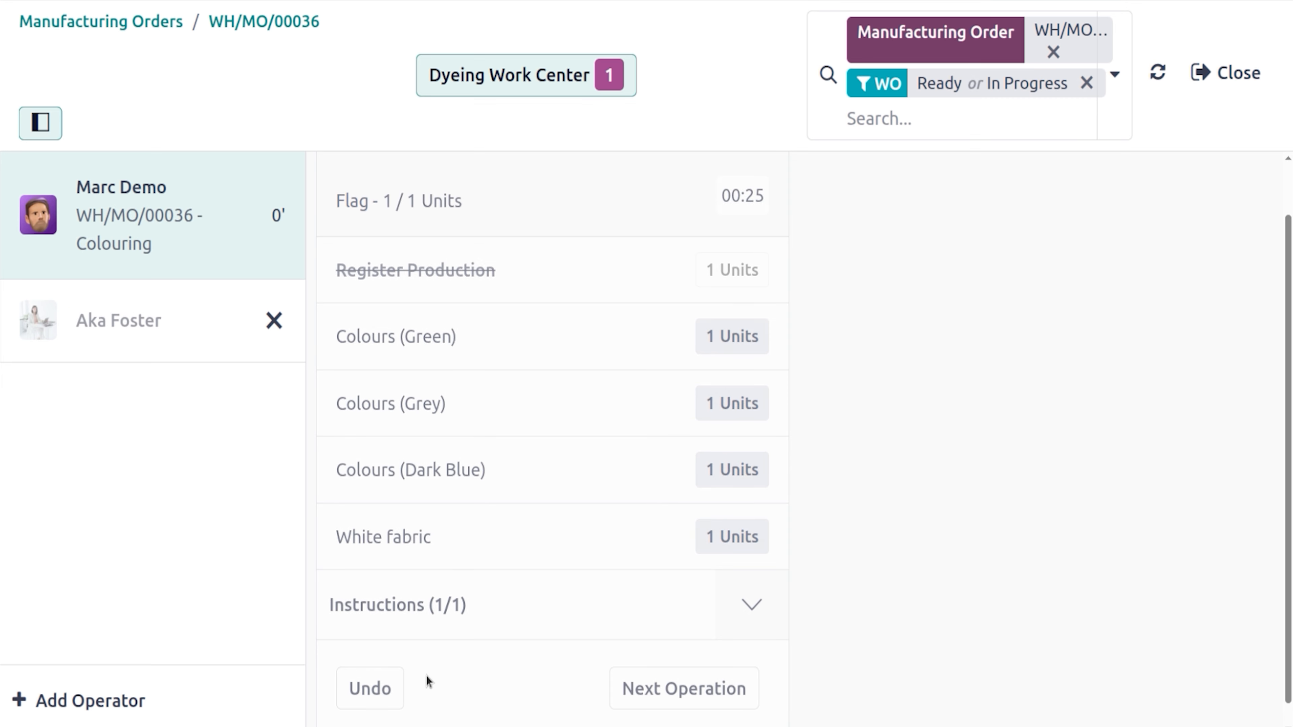
pyautogui.click(681, 700)
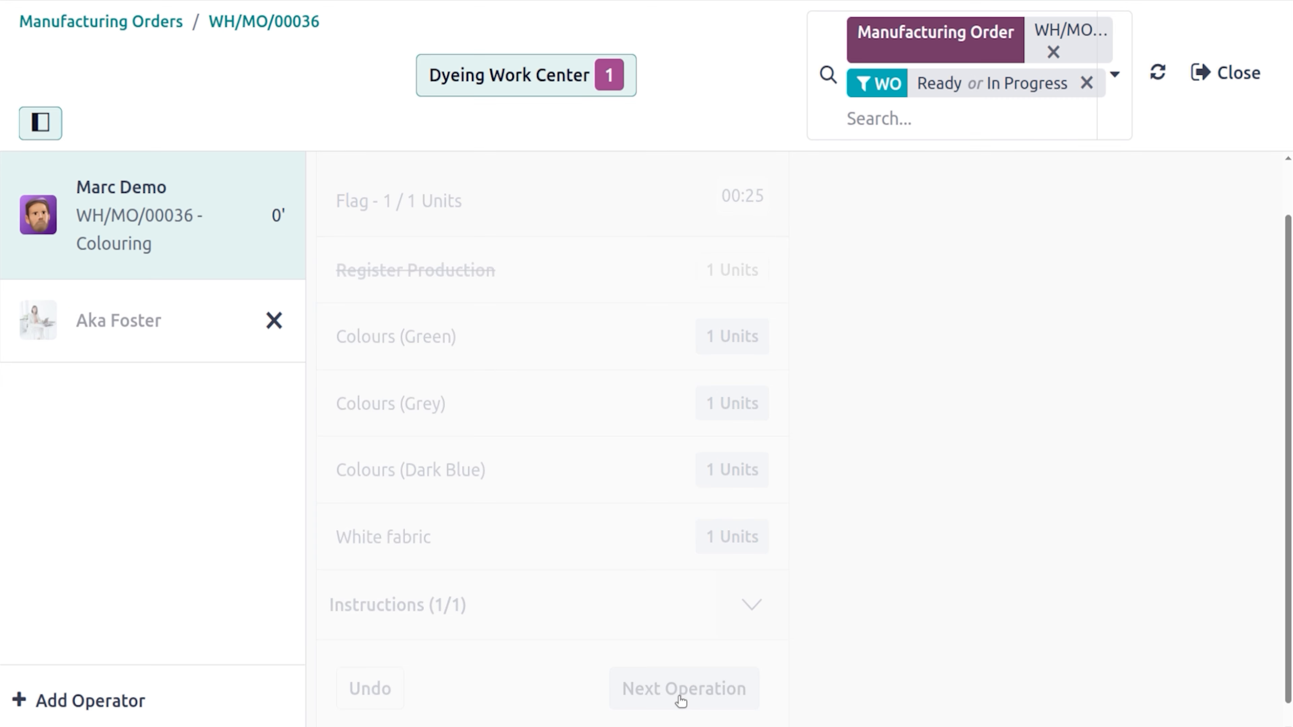
pyautogui.click(227, 222)
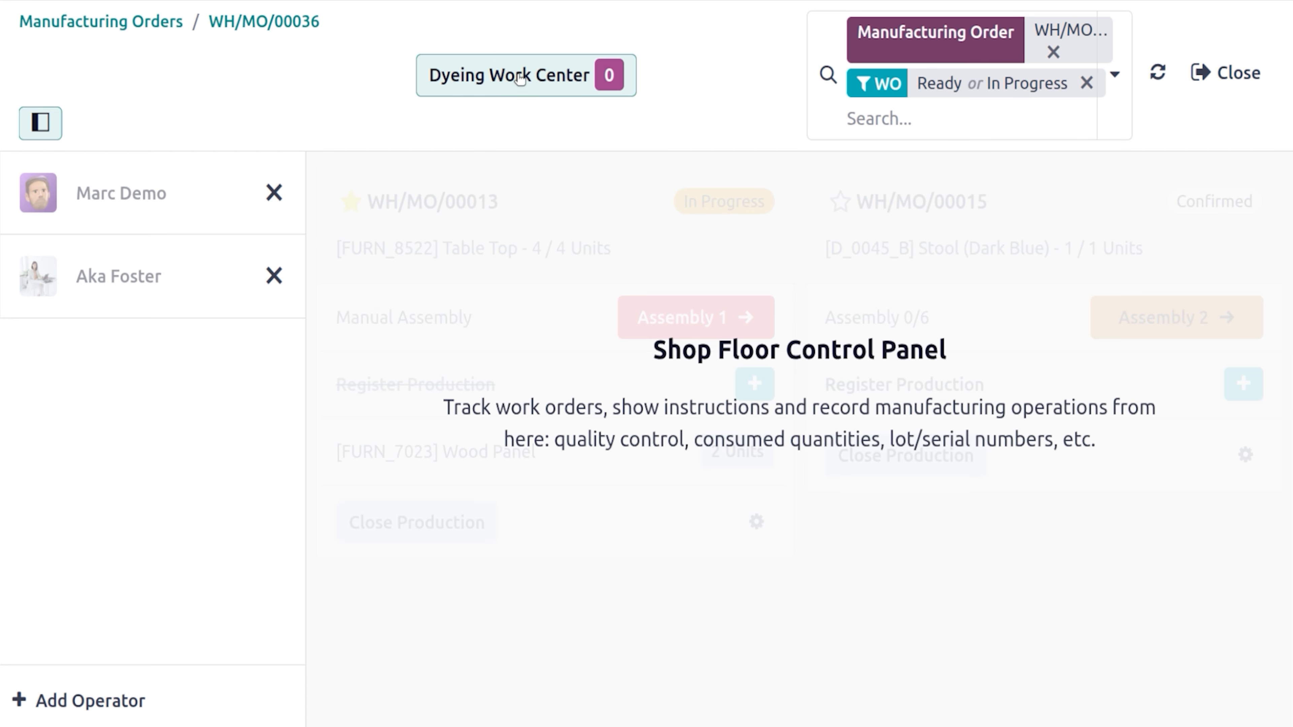
# Open the Steam Edging shop floor from WH/MO/00036 and log in the existing operator with their PIN
pyautogui.click(281, 20)
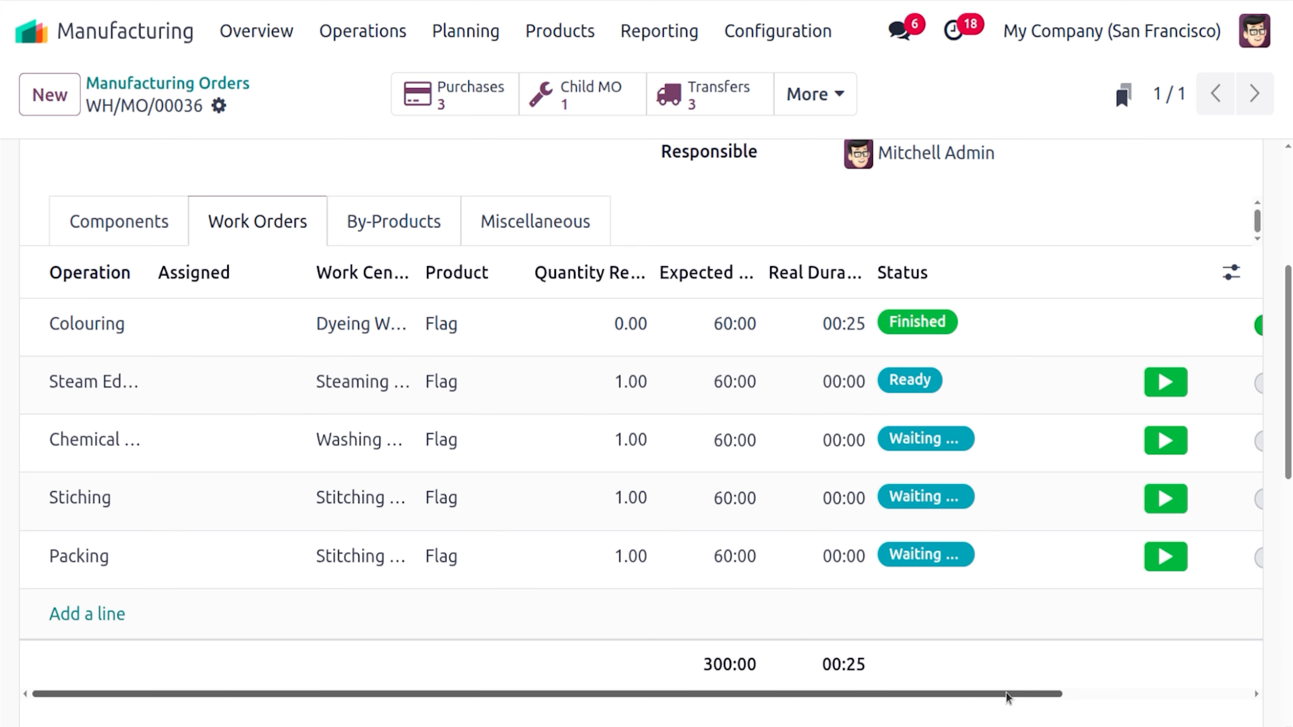
pyautogui.moveTo(1009, 695); pyautogui.dragTo(1168, 693)
pyautogui.click(1110, 381)
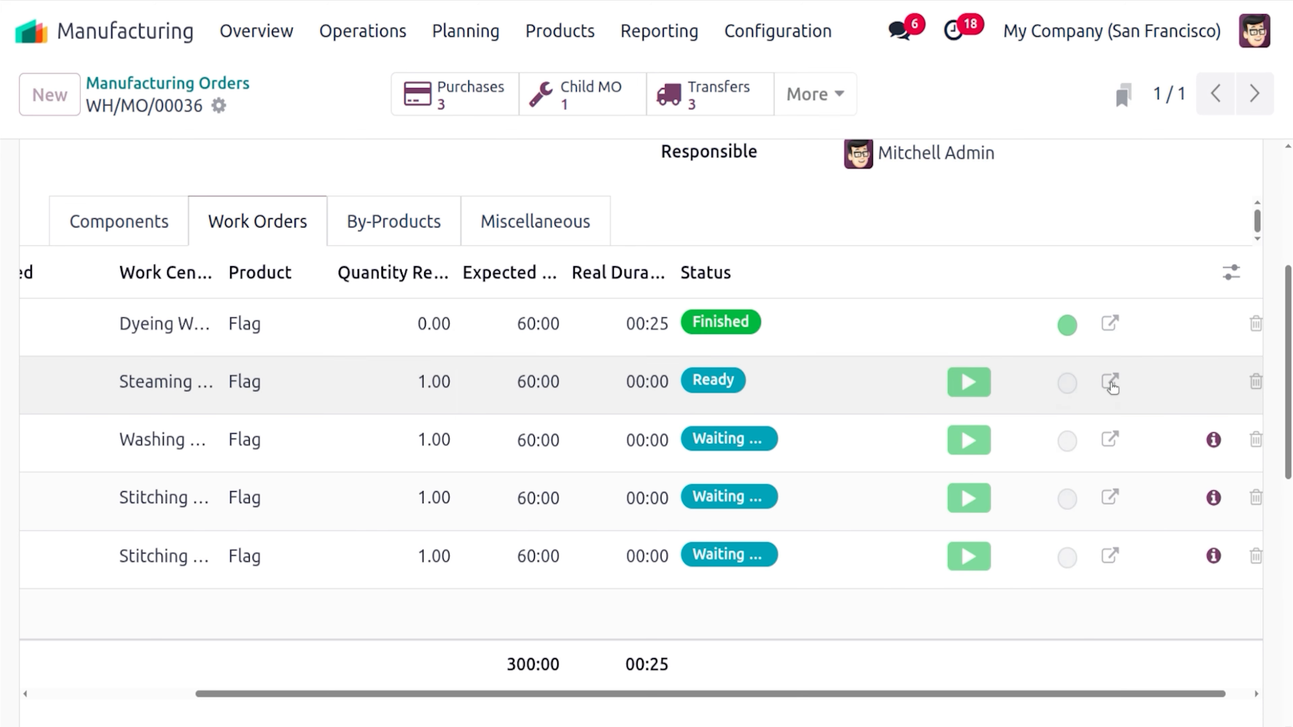
pyautogui.click(202, 135)
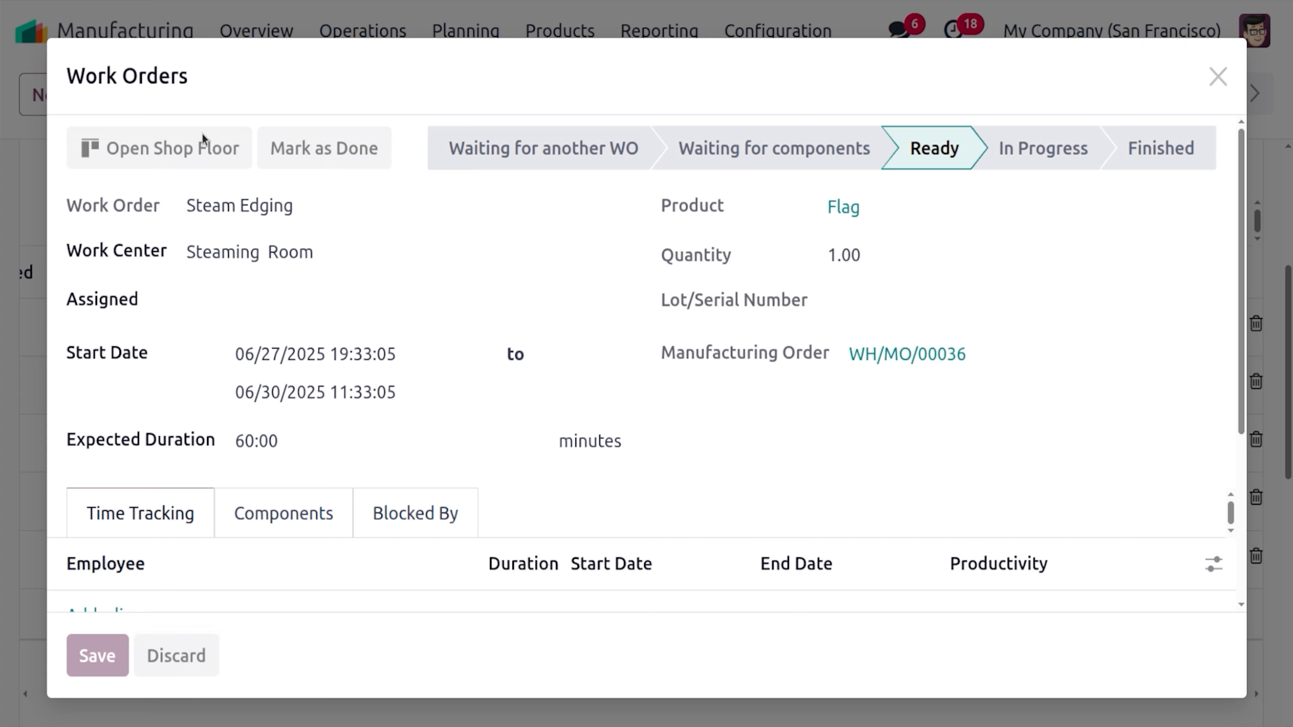
pyautogui.click(174, 264)
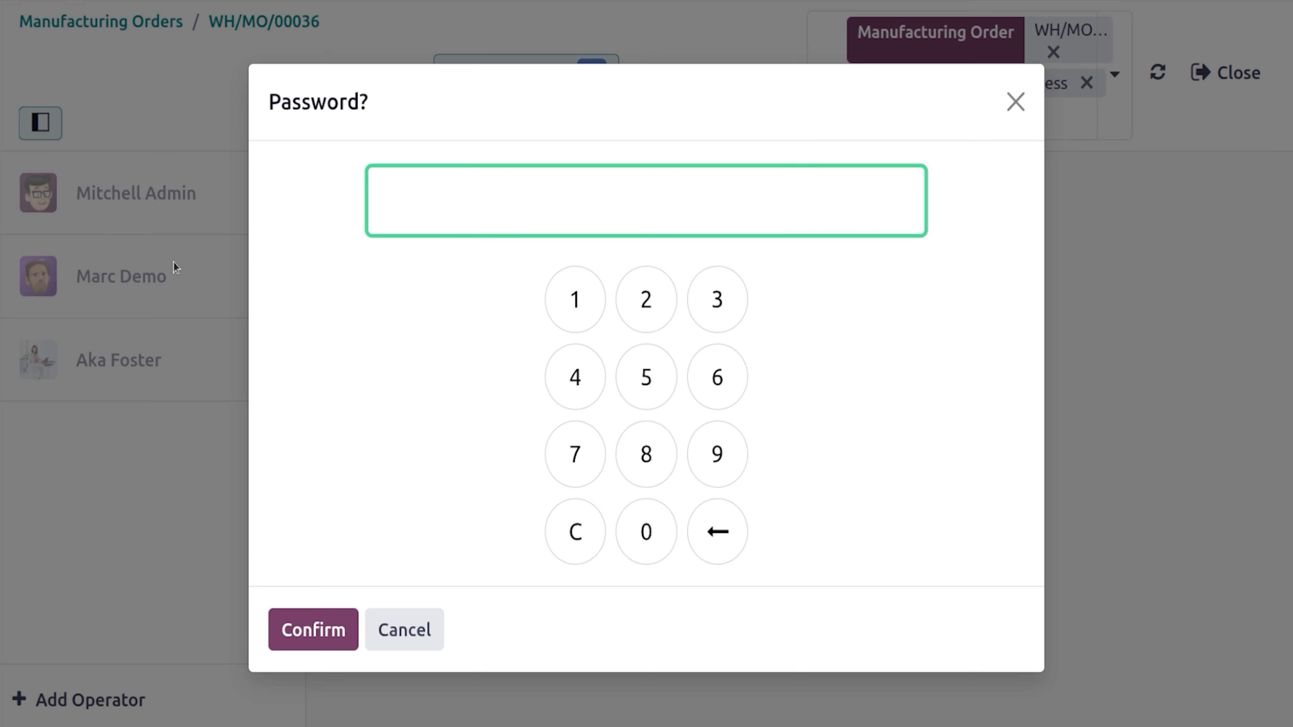
pyautogui.click(577, 308)
pyautogui.click(322, 643)
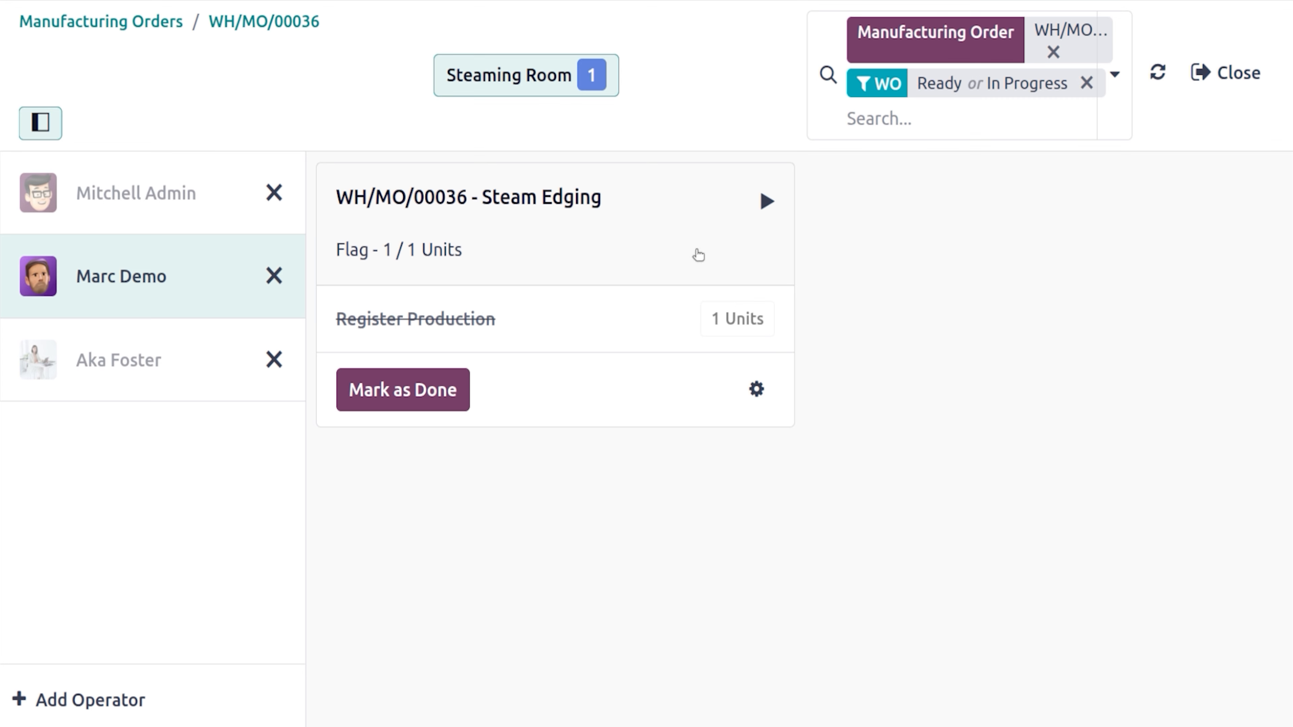
# Run Steam Edging to done and return to the WH/MO/00036 form
pyautogui.click(766, 202)
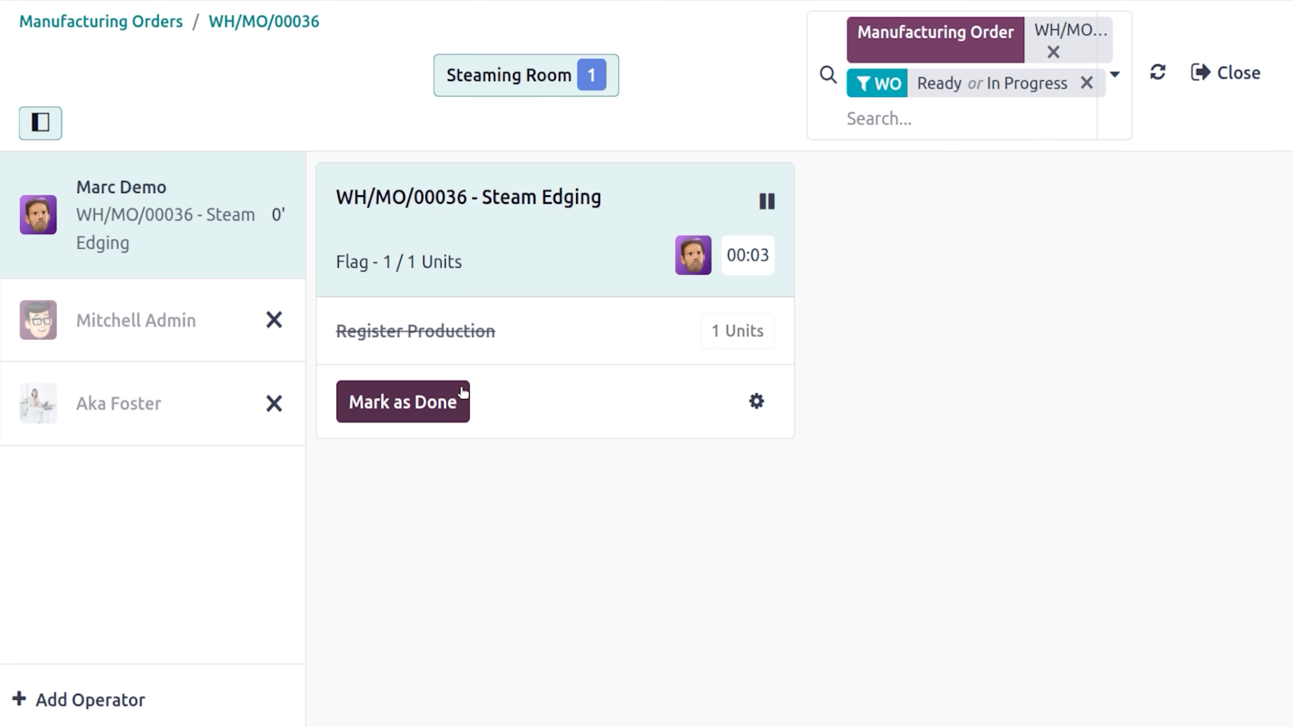
pyautogui.click(458, 402)
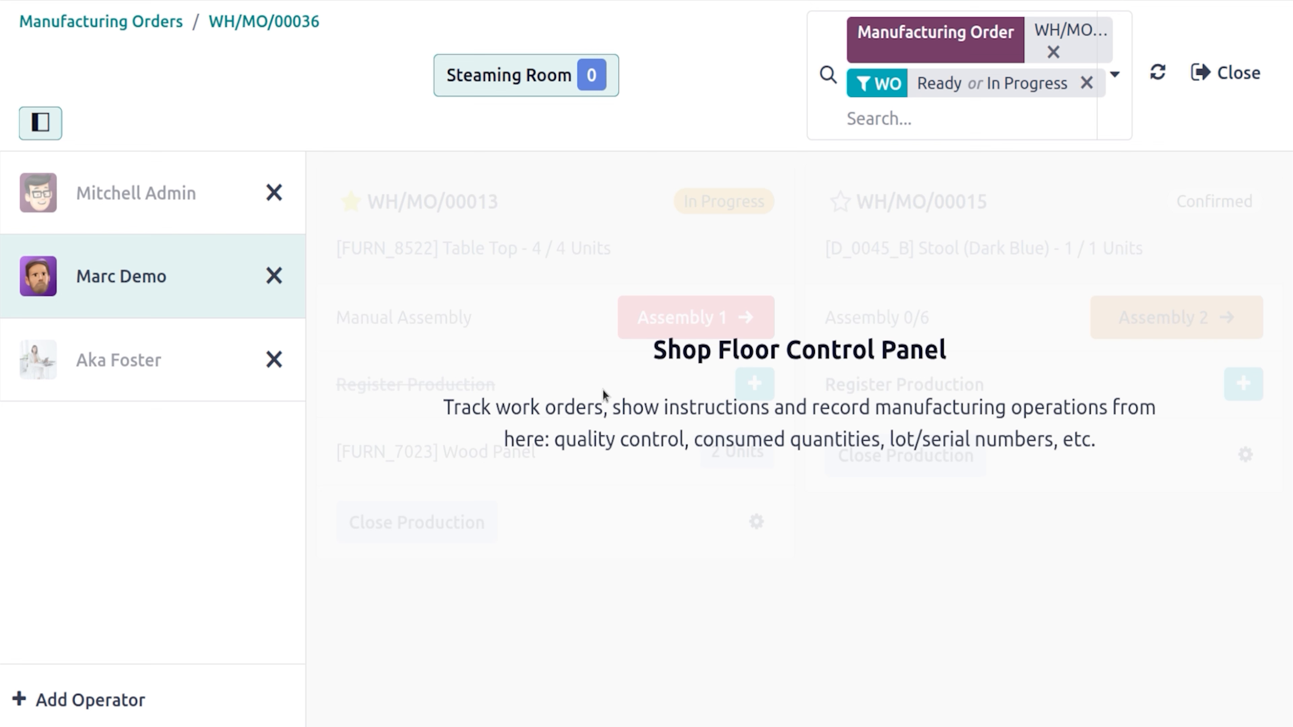
pyautogui.click(260, 21)
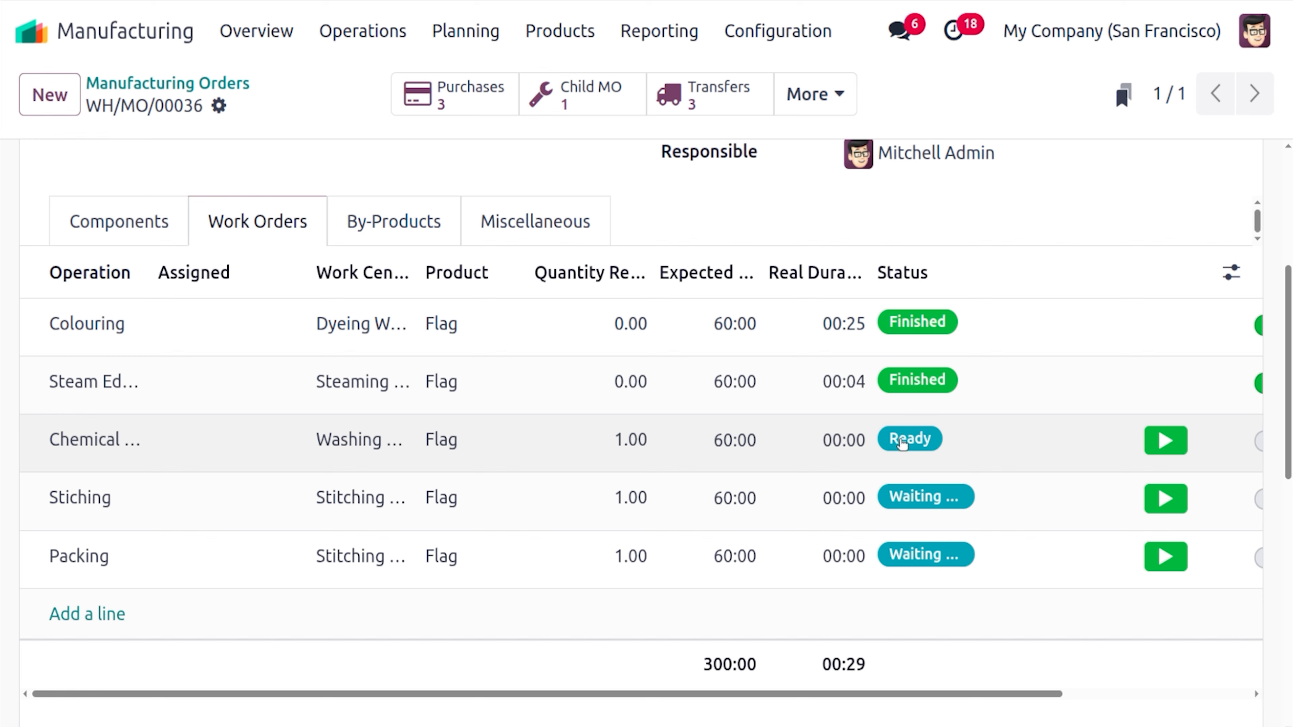
# Run Chemical washing through to Finished, then start the first Stitching work order
pyautogui.hscroll(5, 1013, 704)
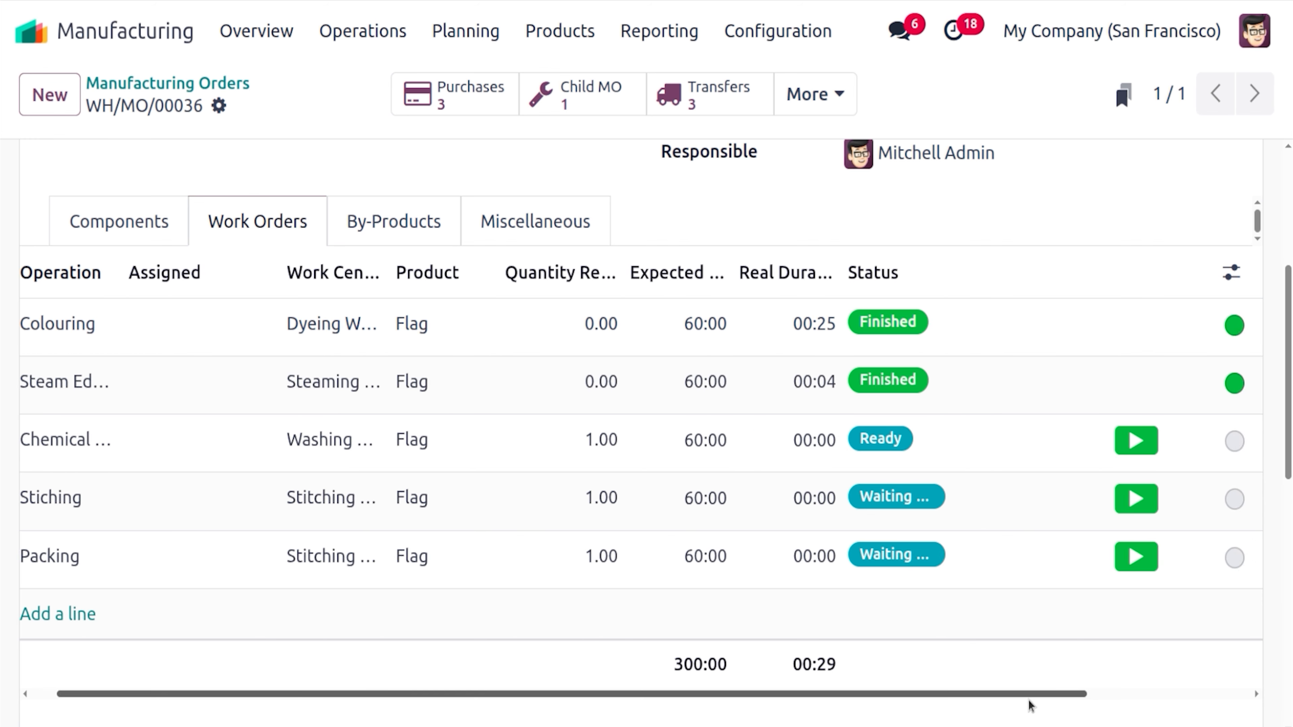
pyautogui.click(1147, 439)
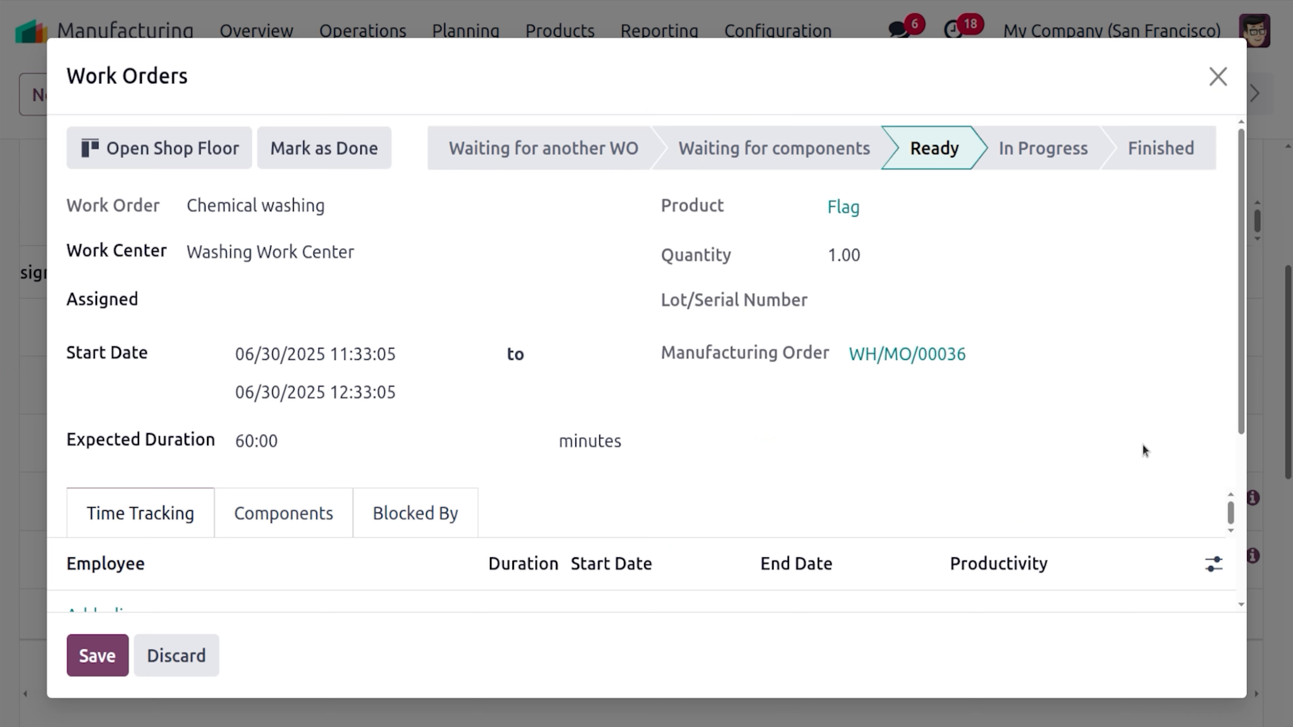
pyautogui.click(1218, 76)
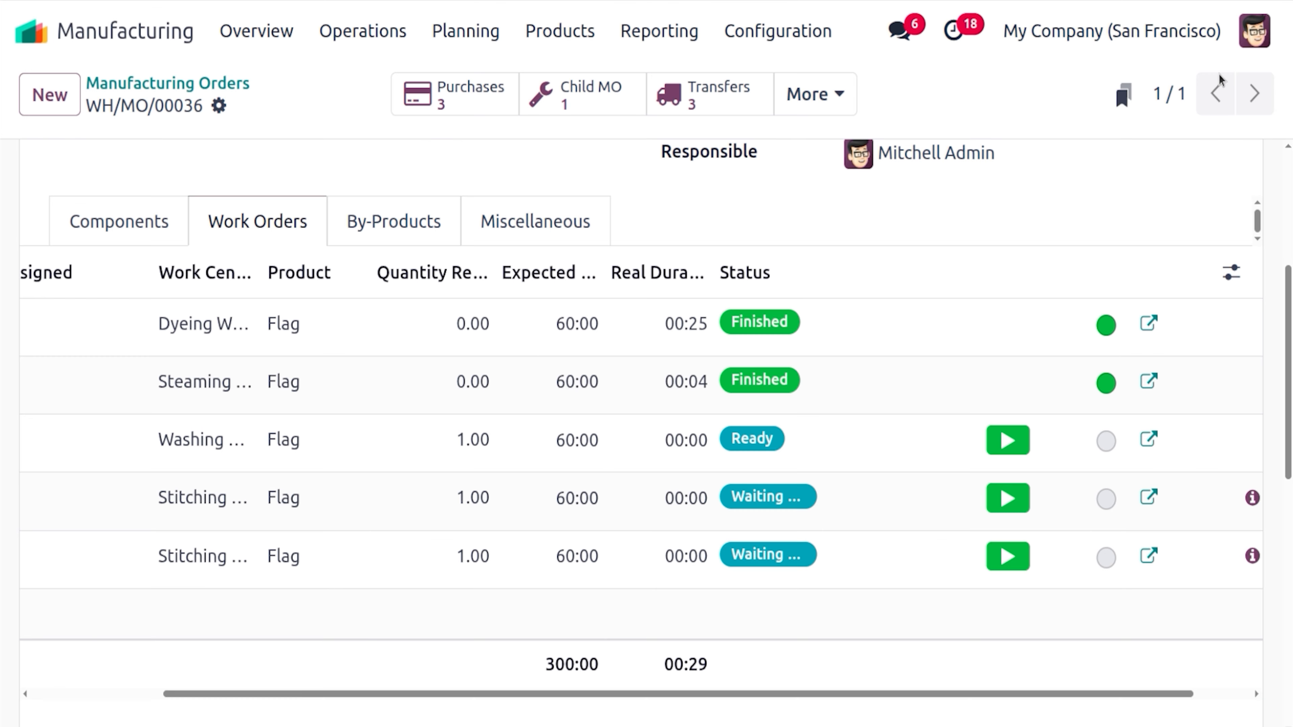
pyautogui.click(1007, 441)
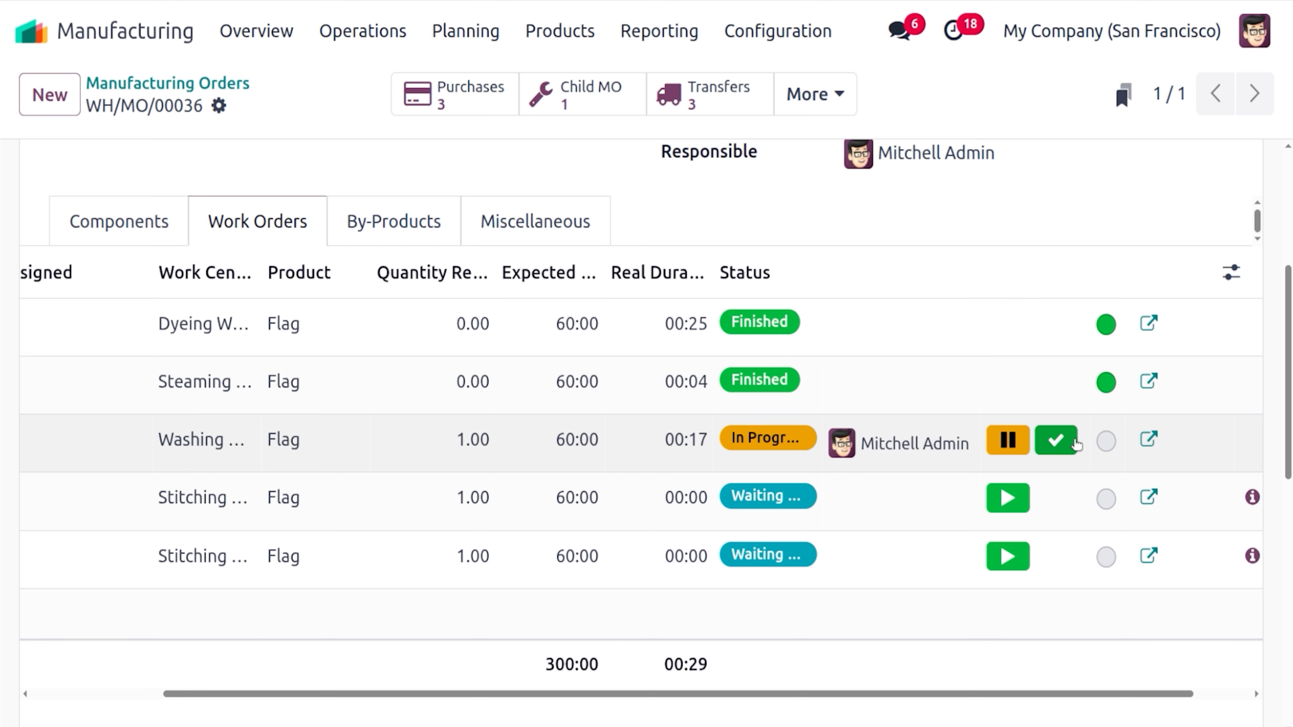
pyautogui.click(1055, 440)
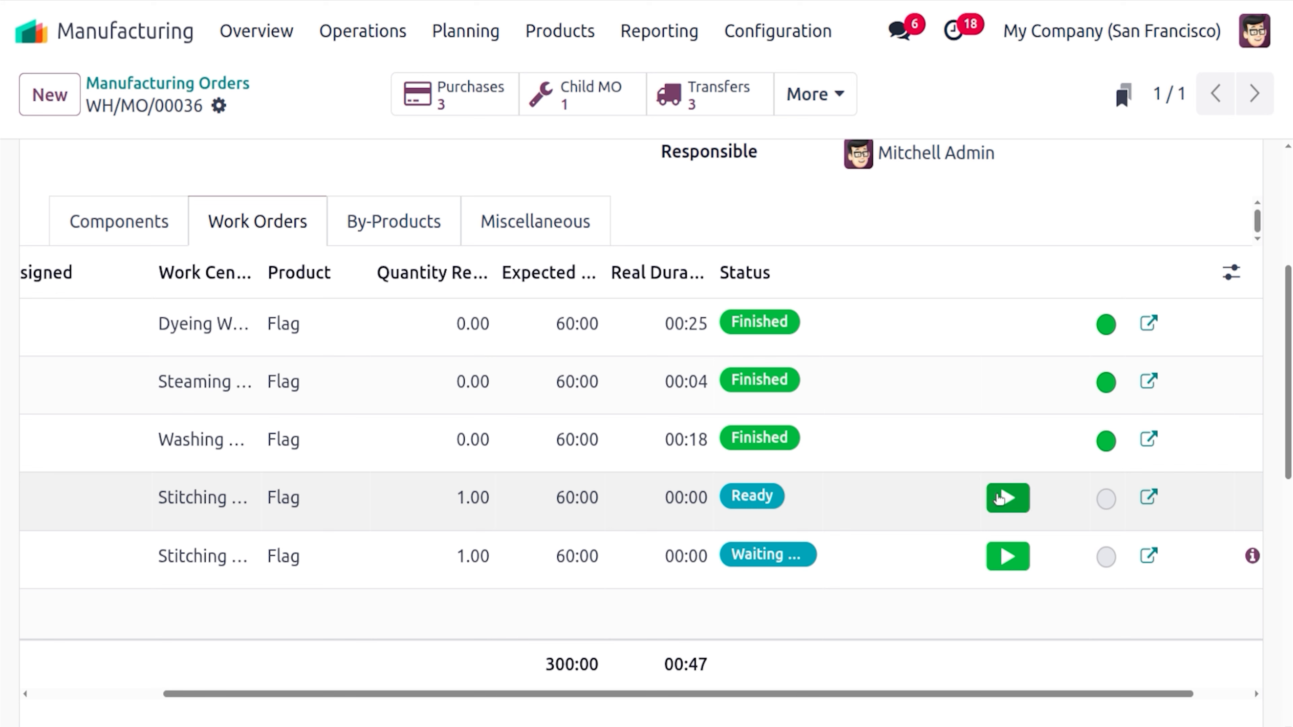
pyautogui.click(1001, 498)
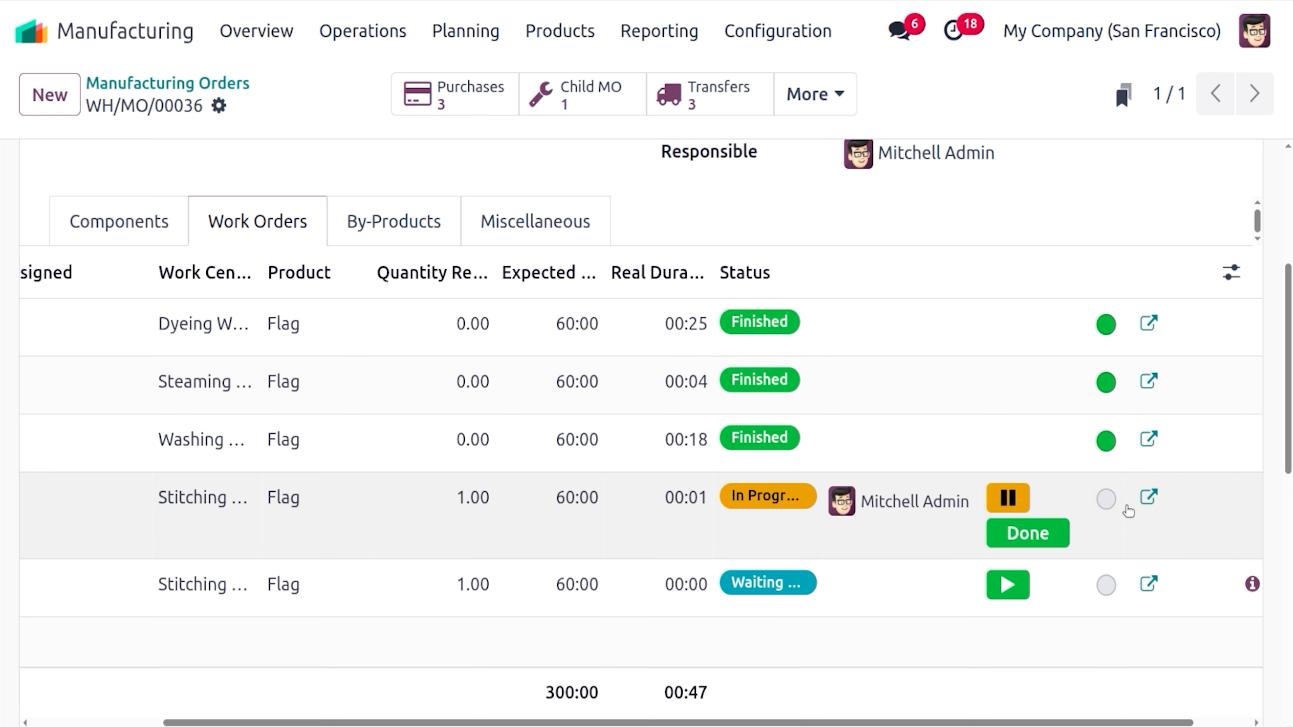
# Open the Stitching & Packing Center shop floor and sign in the admin operator with their PIN
pyautogui.click(1147, 498)
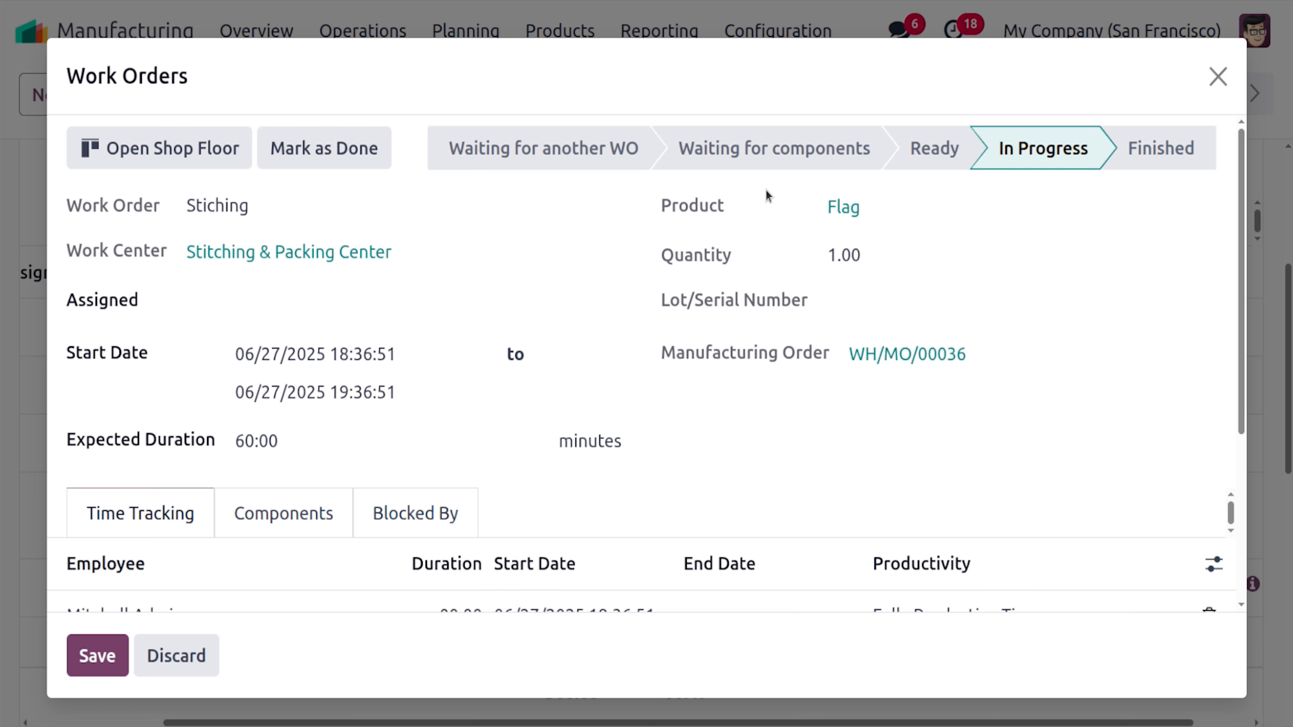
pyautogui.click(239, 136)
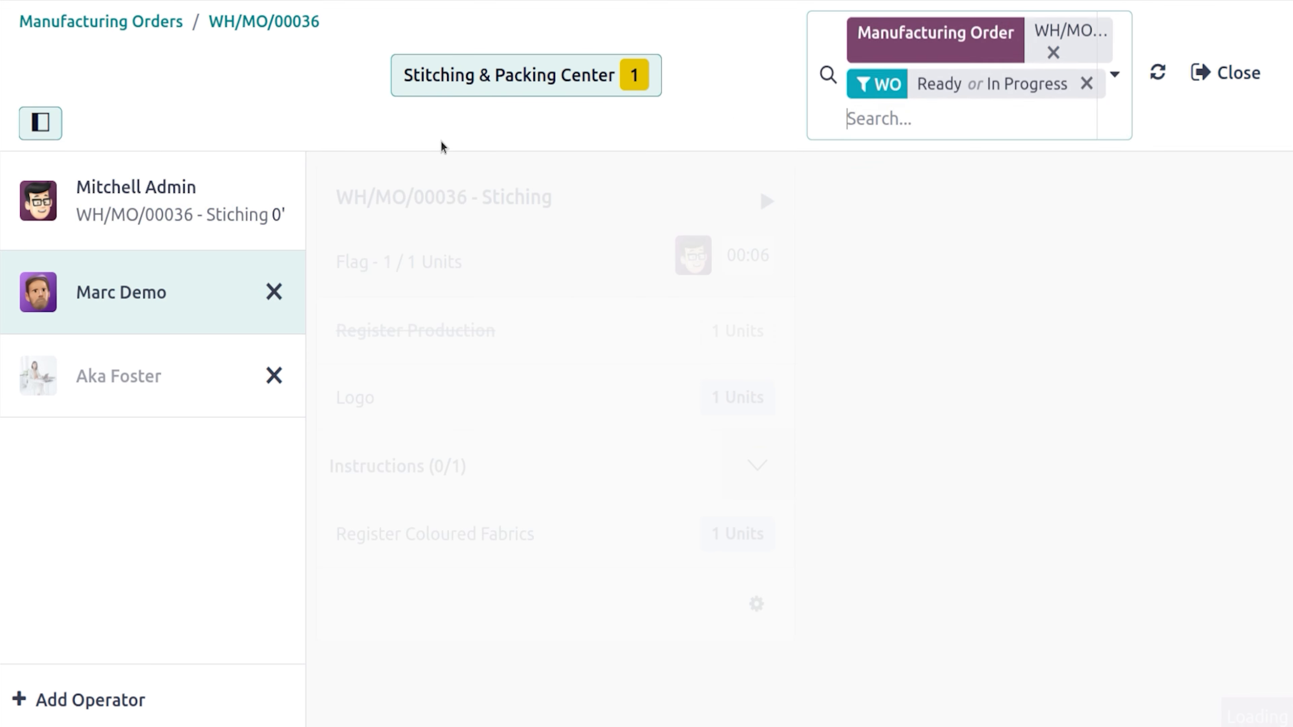
pyautogui.click(178, 240)
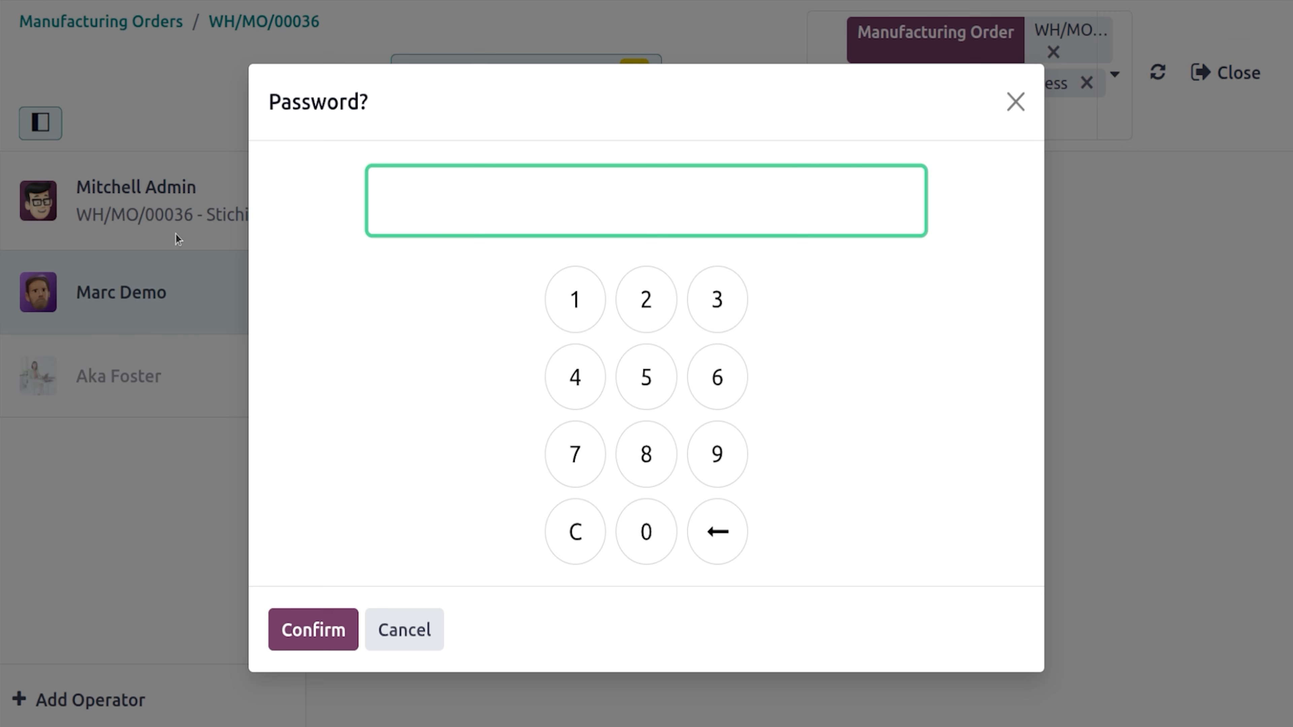
pyautogui.click(631, 295)
pyautogui.click(310, 629)
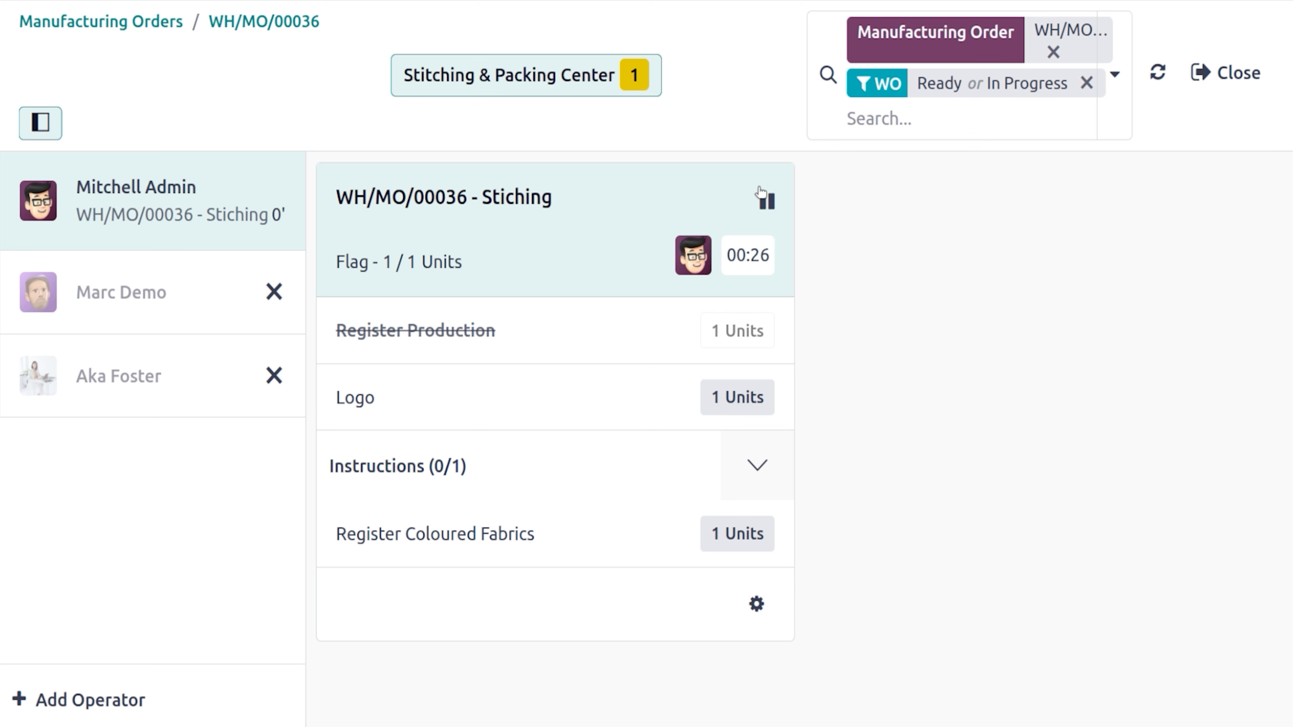
# Pause Stiching and review and save the Coloured Fabrics and Logo component details
pyautogui.click(762, 197)
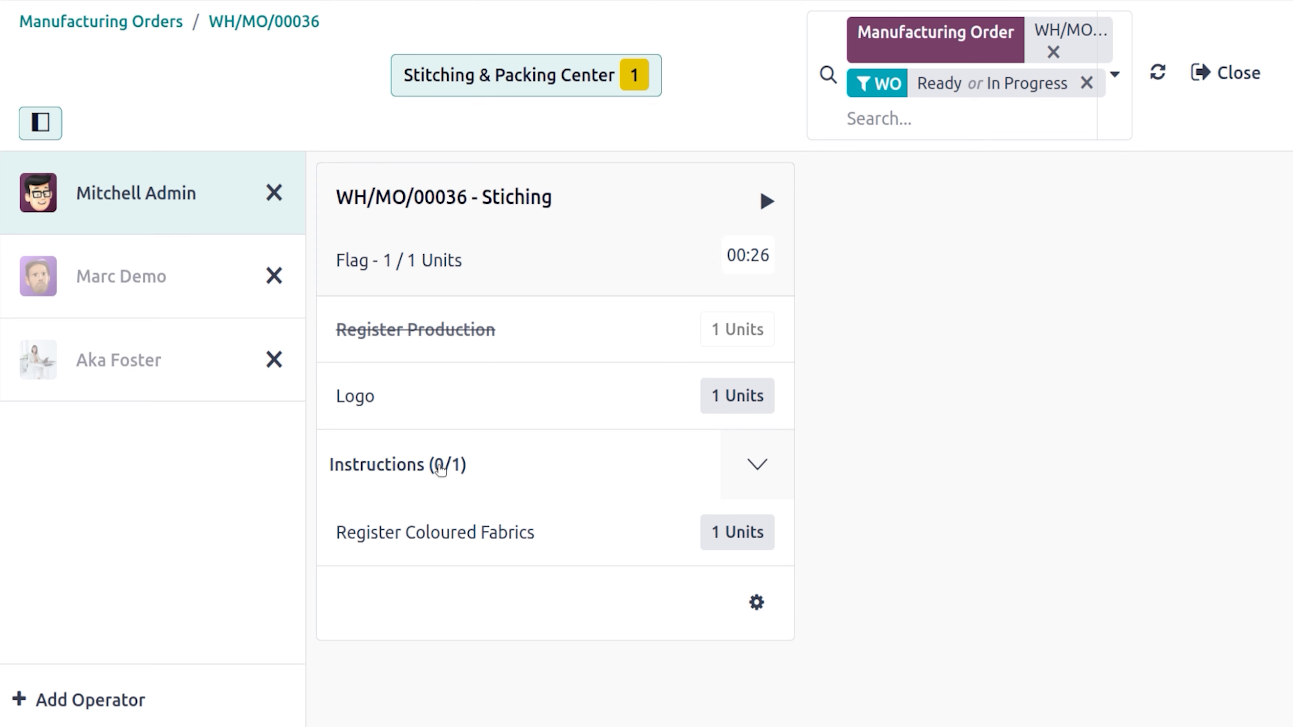
pyautogui.click(492, 532)
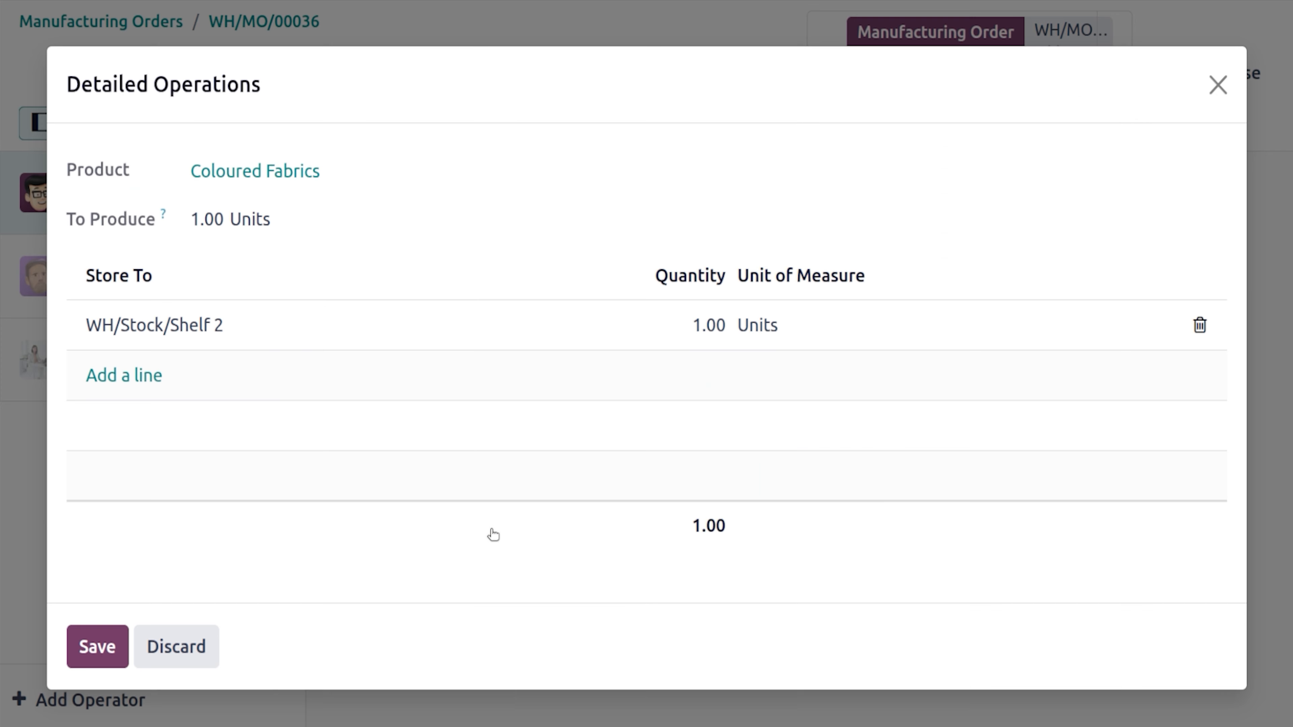
pyautogui.click(121, 649)
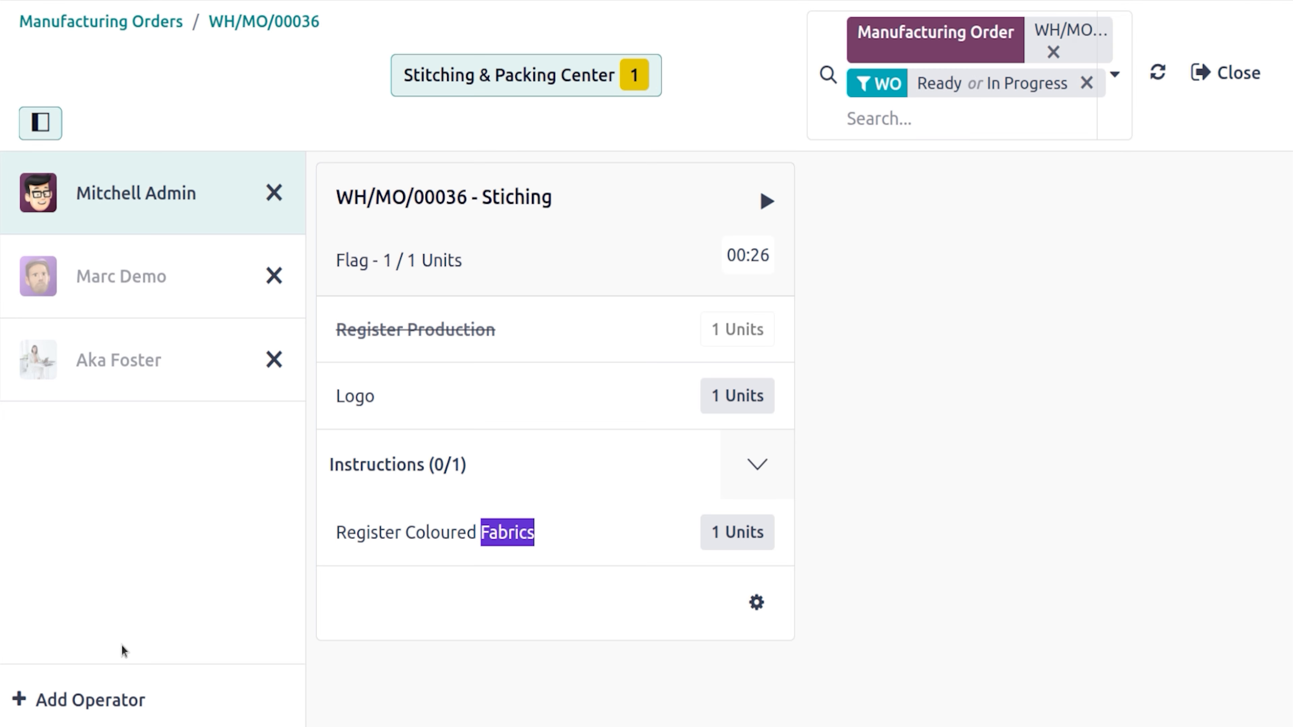
pyautogui.click(383, 413)
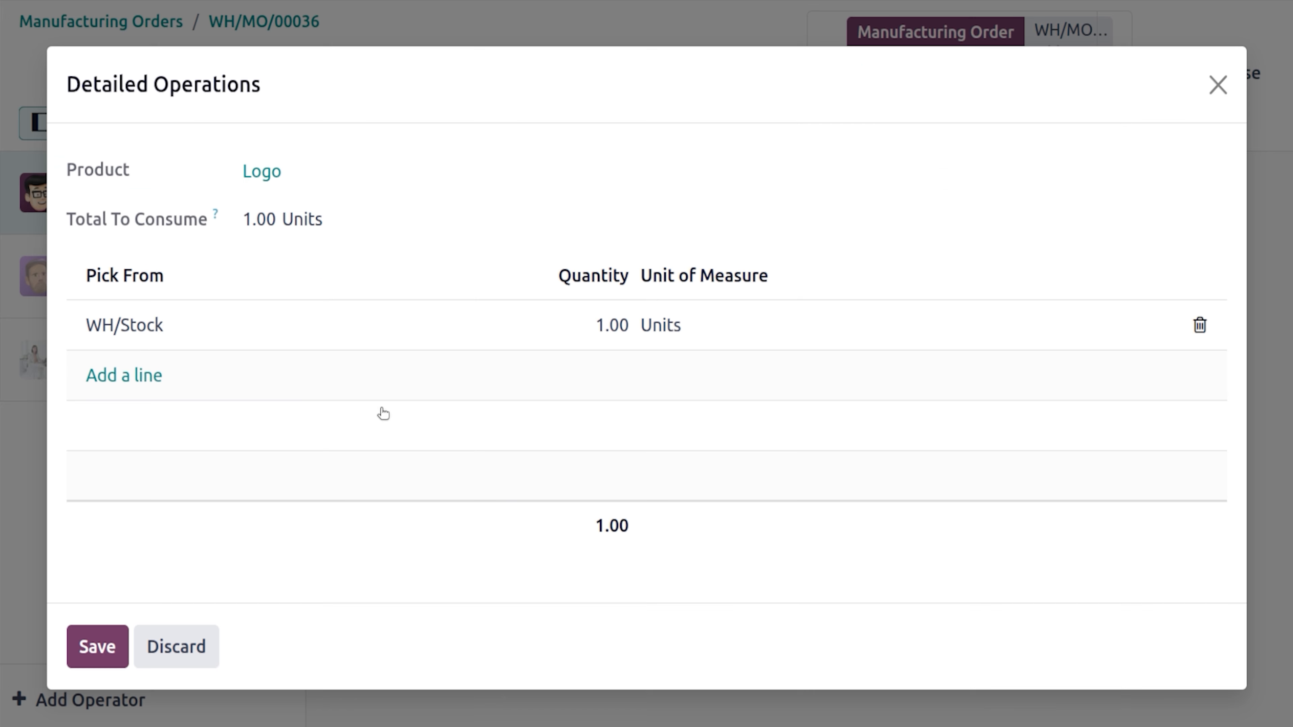
pyautogui.click(82, 646)
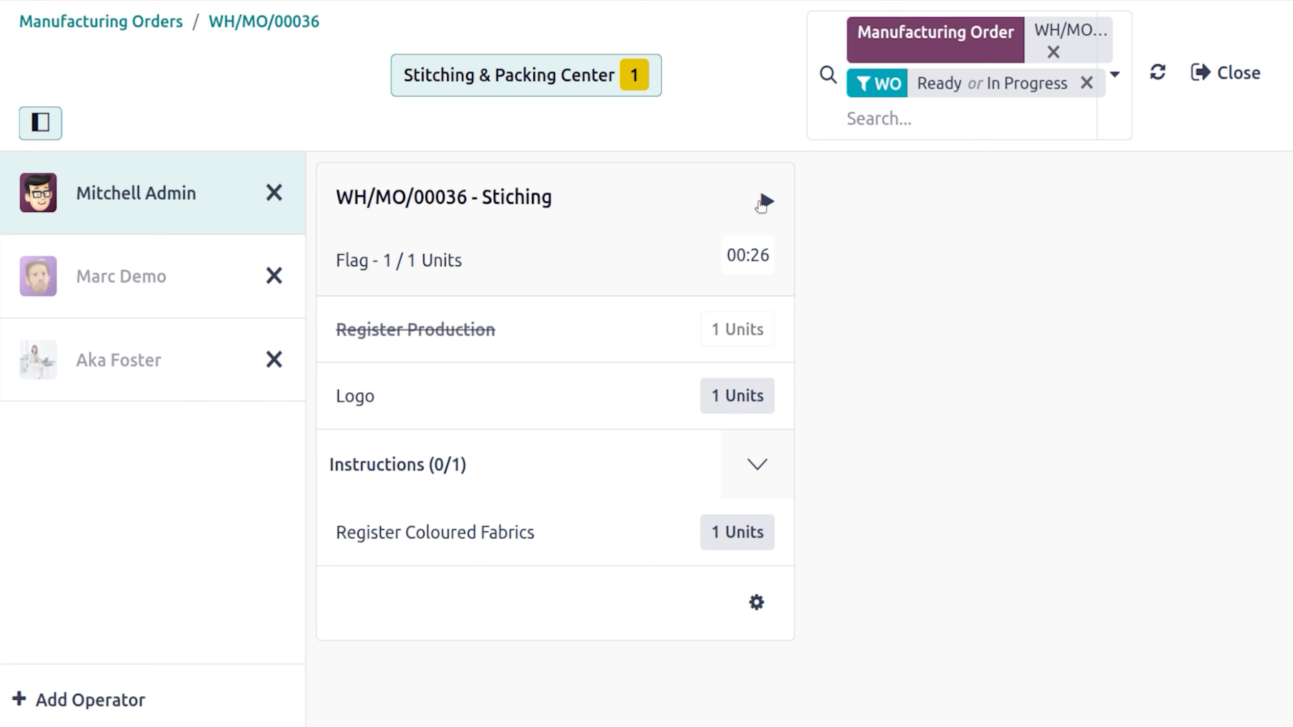
# Resume Stiching, validate a 10 mm quality measurement, and mark the work order done
pyautogui.click(765, 201)
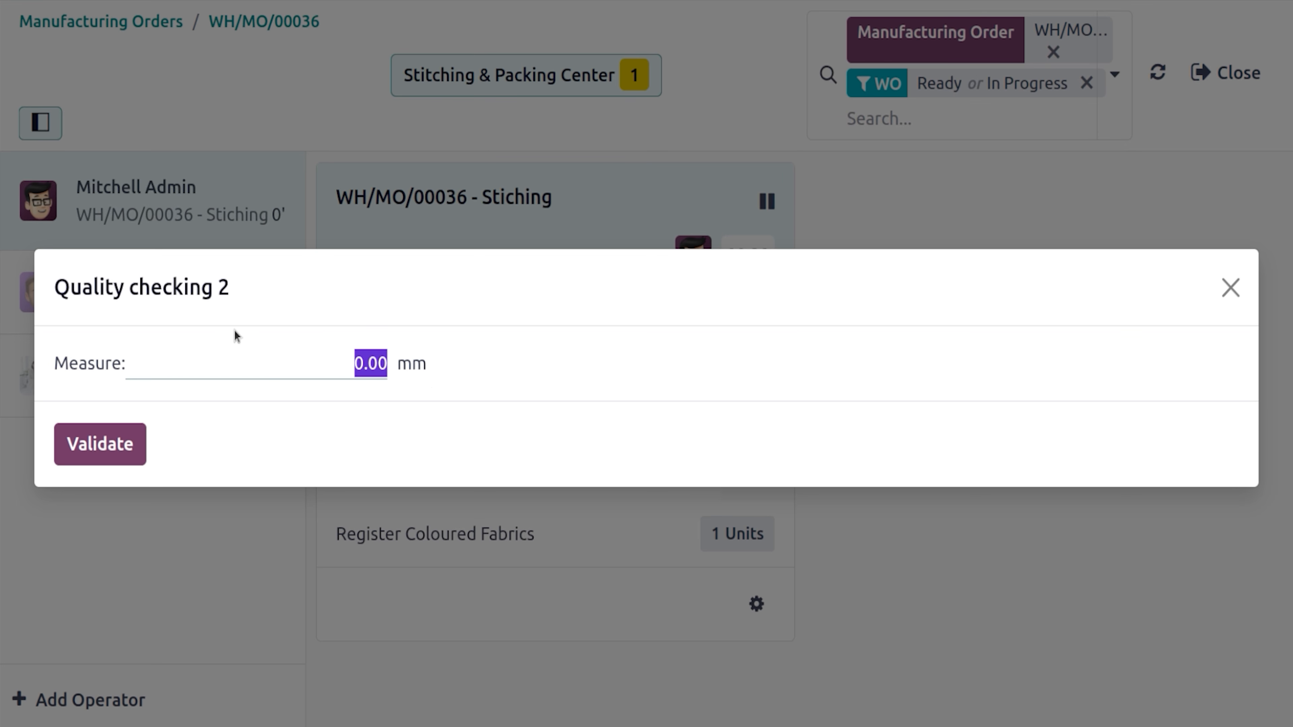
pyautogui.write('10')
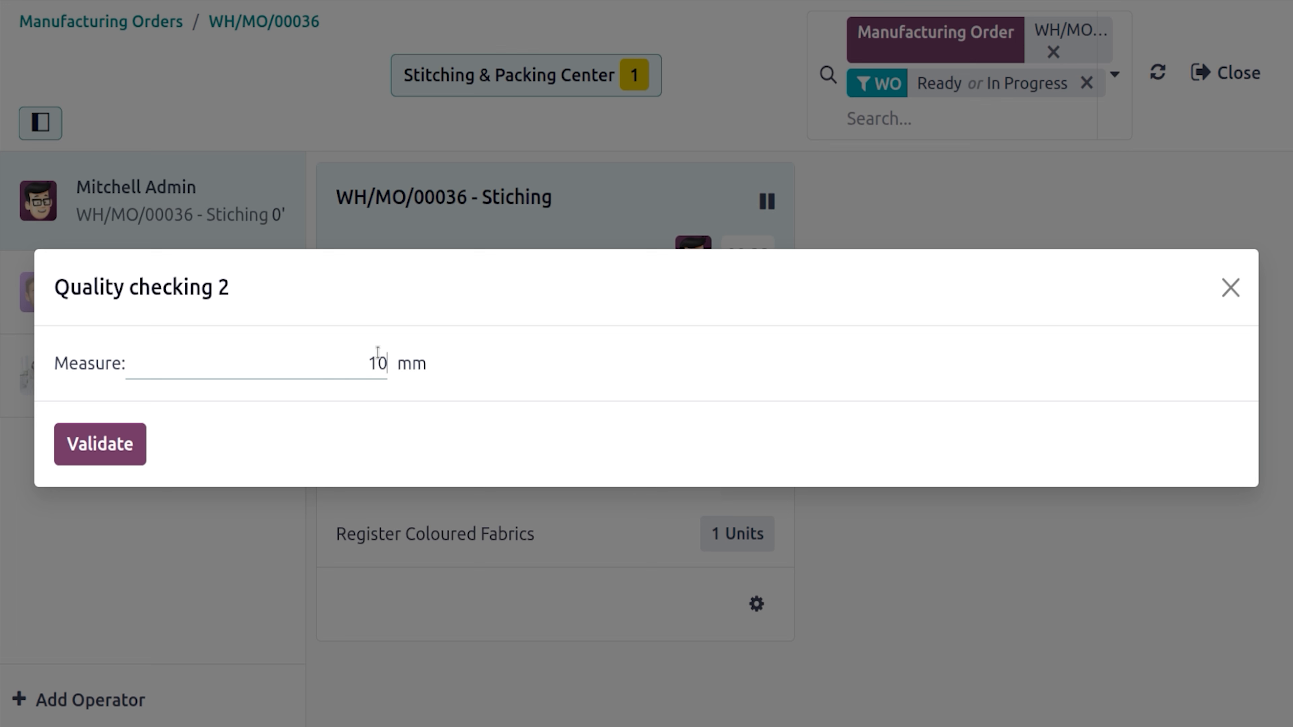
pyautogui.click(116, 445)
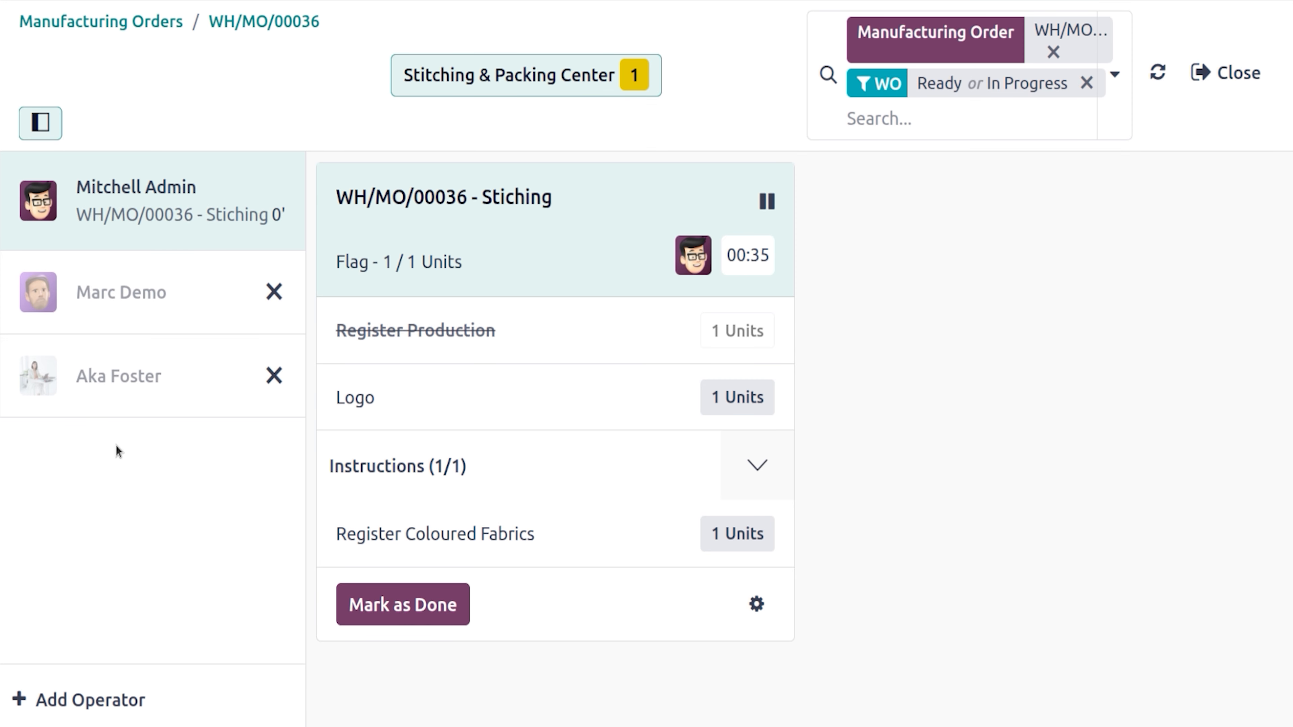
pyautogui.click(416, 604)
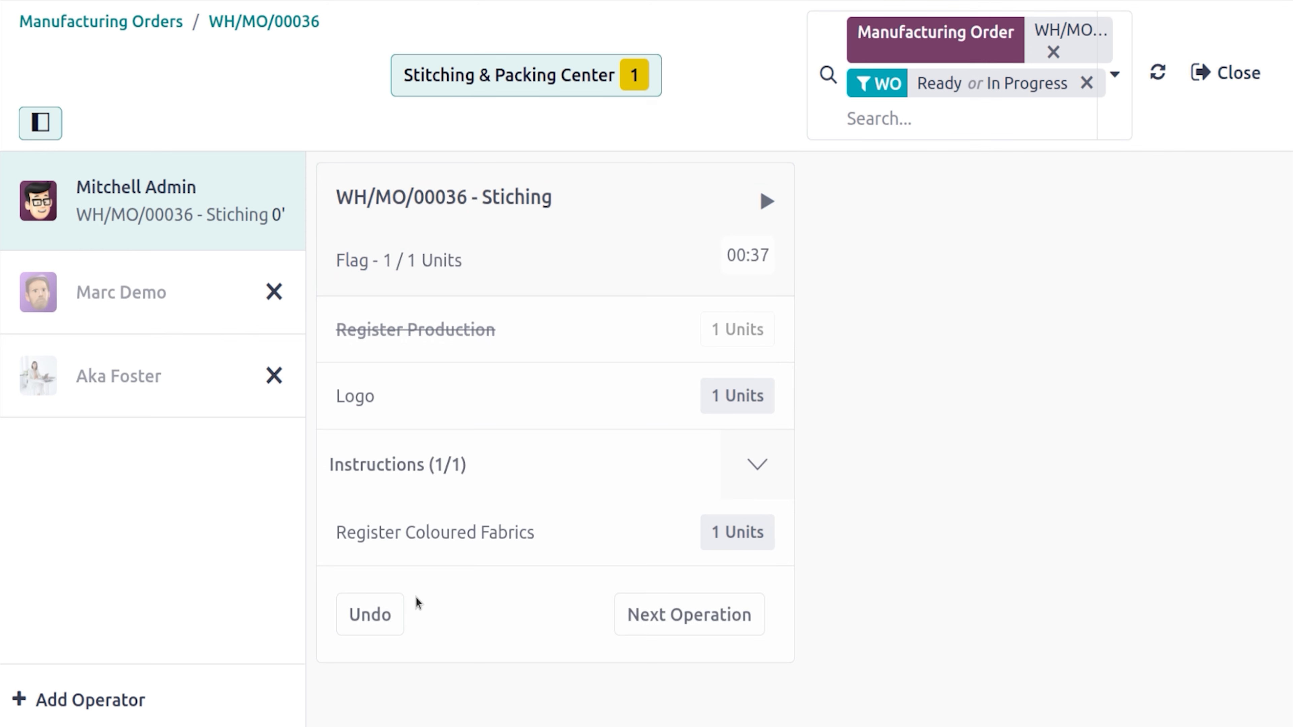
# Start Packing, pass its quality check, register 4 Cardboard units, mark it done, and return to WH/MO/00036
pyautogui.click(651, 614)
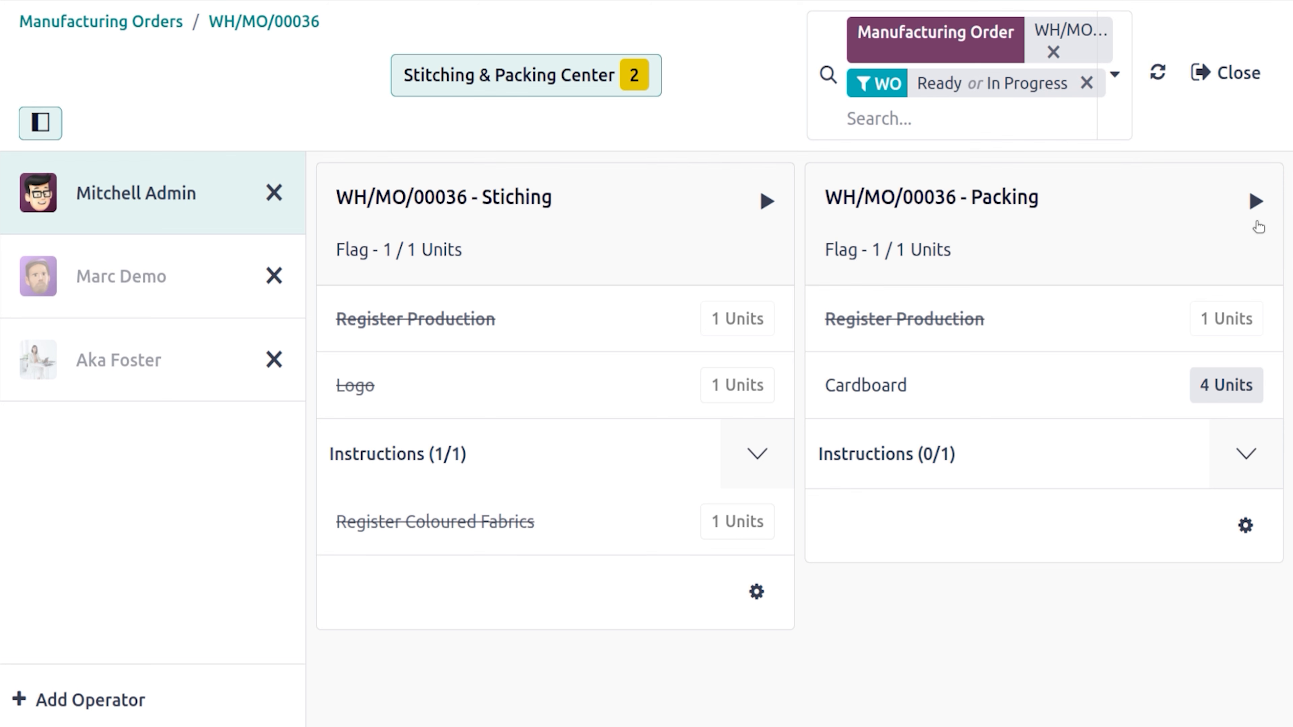
pyautogui.click(1256, 202)
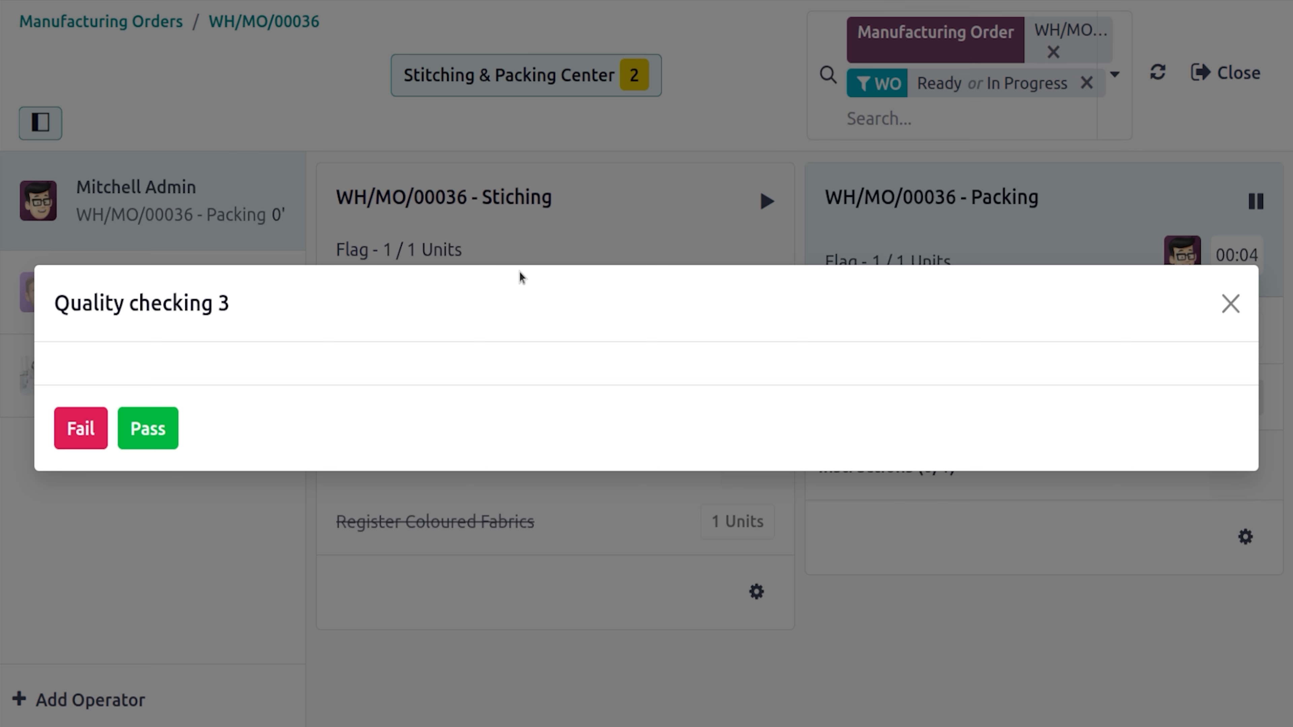
pyautogui.click(148, 427)
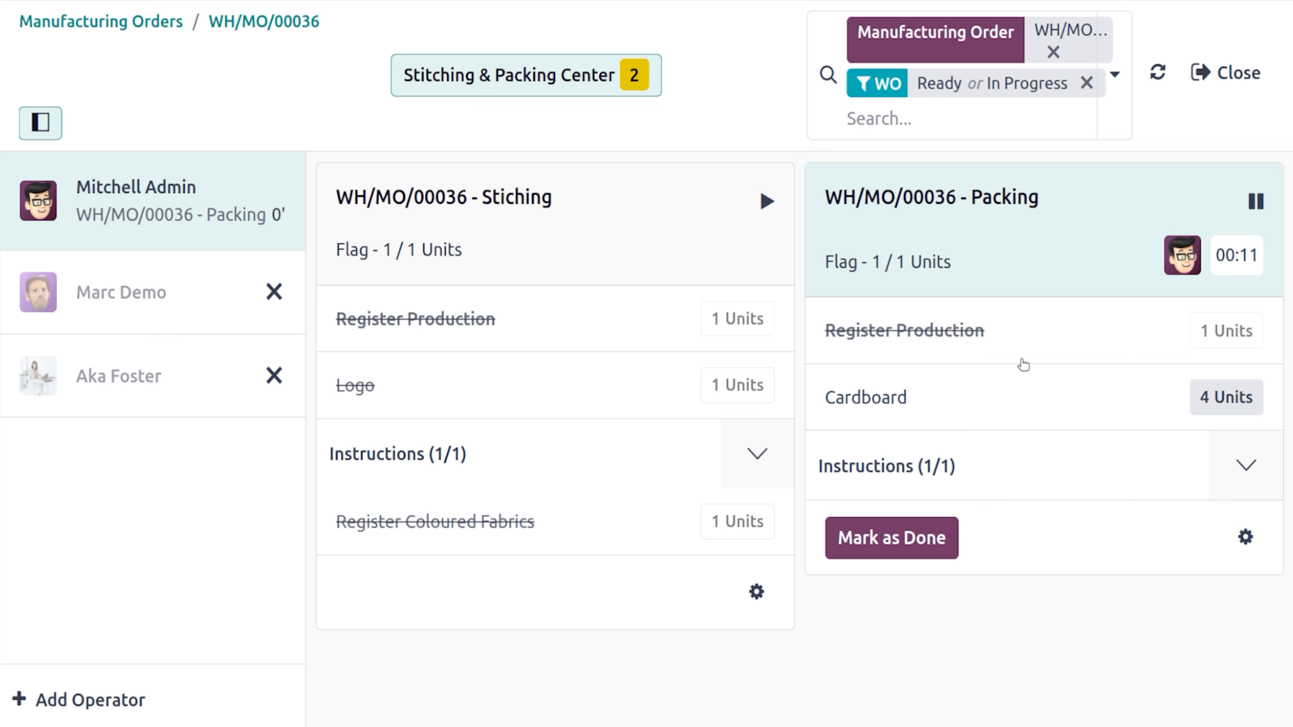
pyautogui.click(1211, 397)
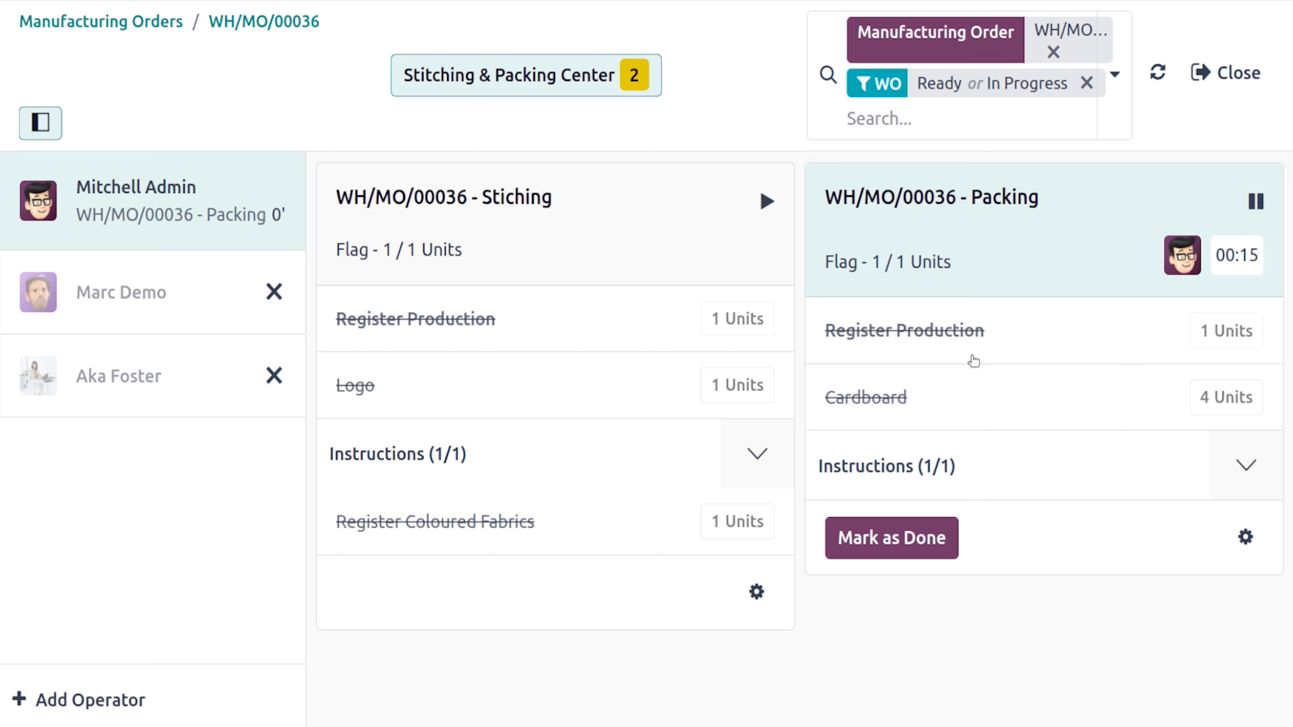
pyautogui.click(875, 550)
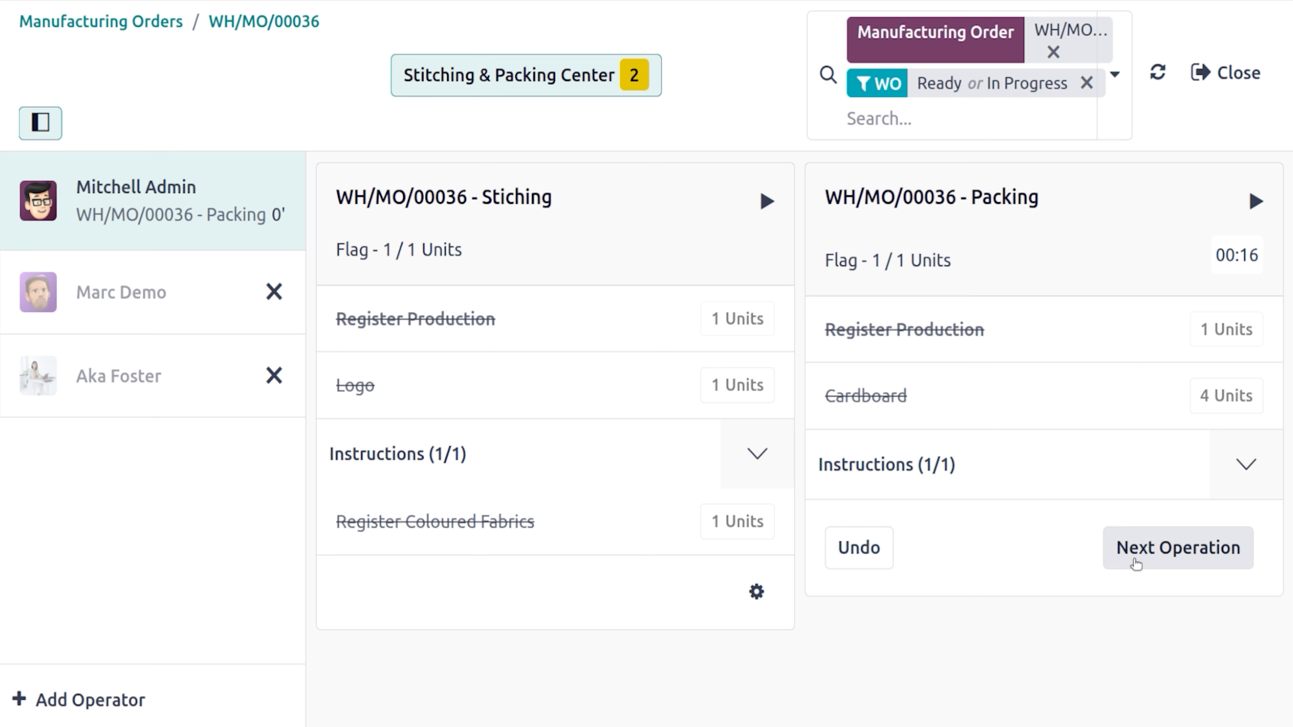
pyautogui.click(295, 33)
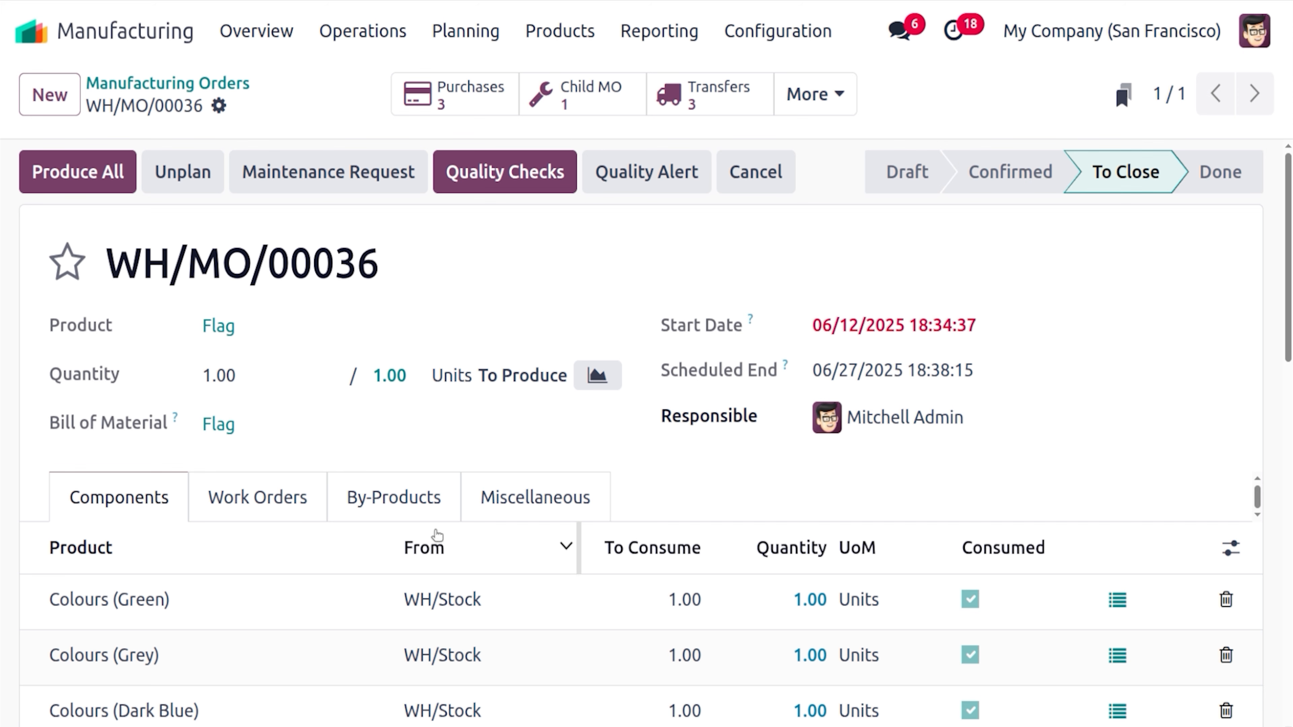
# List WH/MO/00036's work orders and scroll through all five Finished operations
pyautogui.click(277, 502)
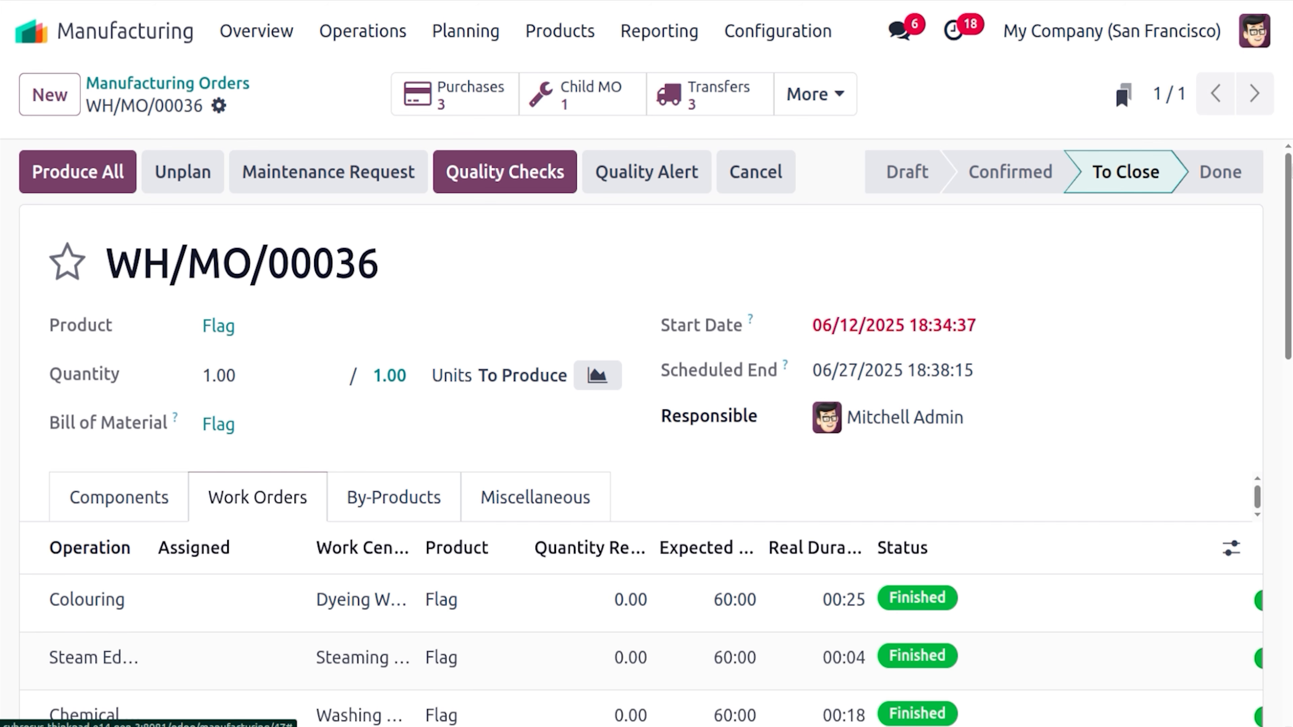
pyautogui.scroll(-6, 980, 497)
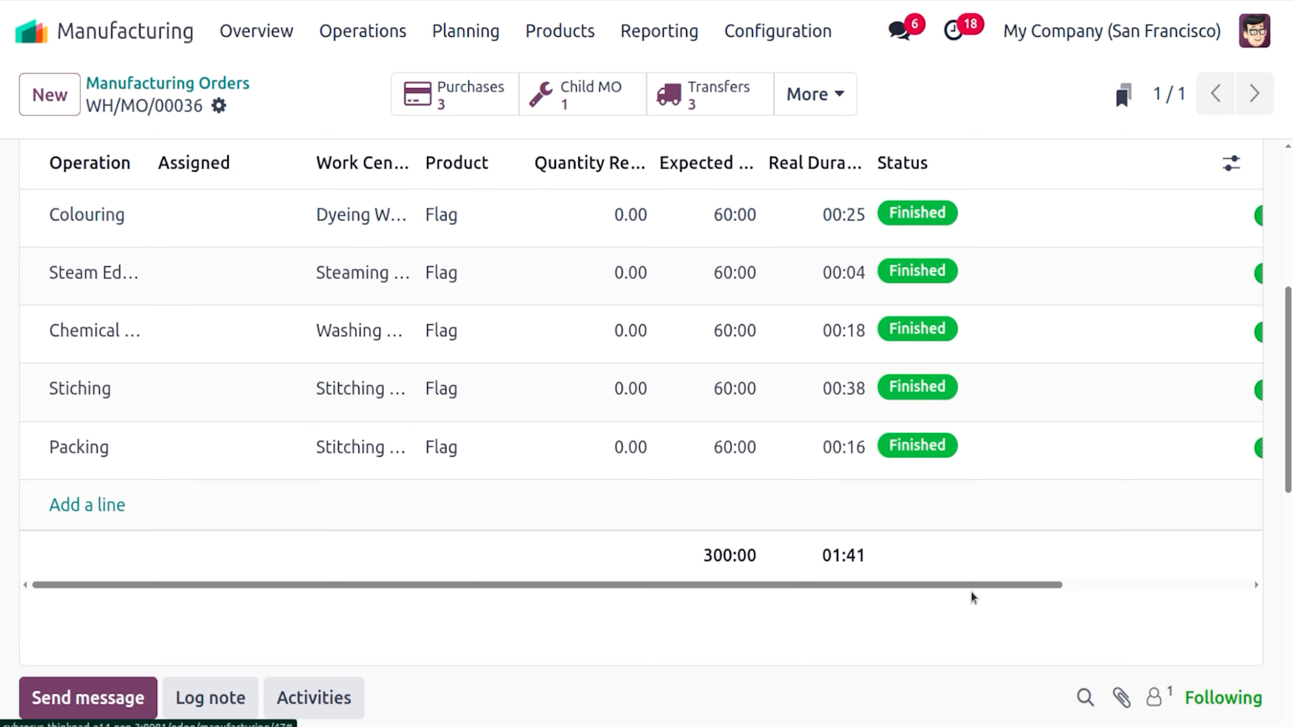
pyautogui.moveTo(972, 594); pyautogui.dragTo(1198, 564)
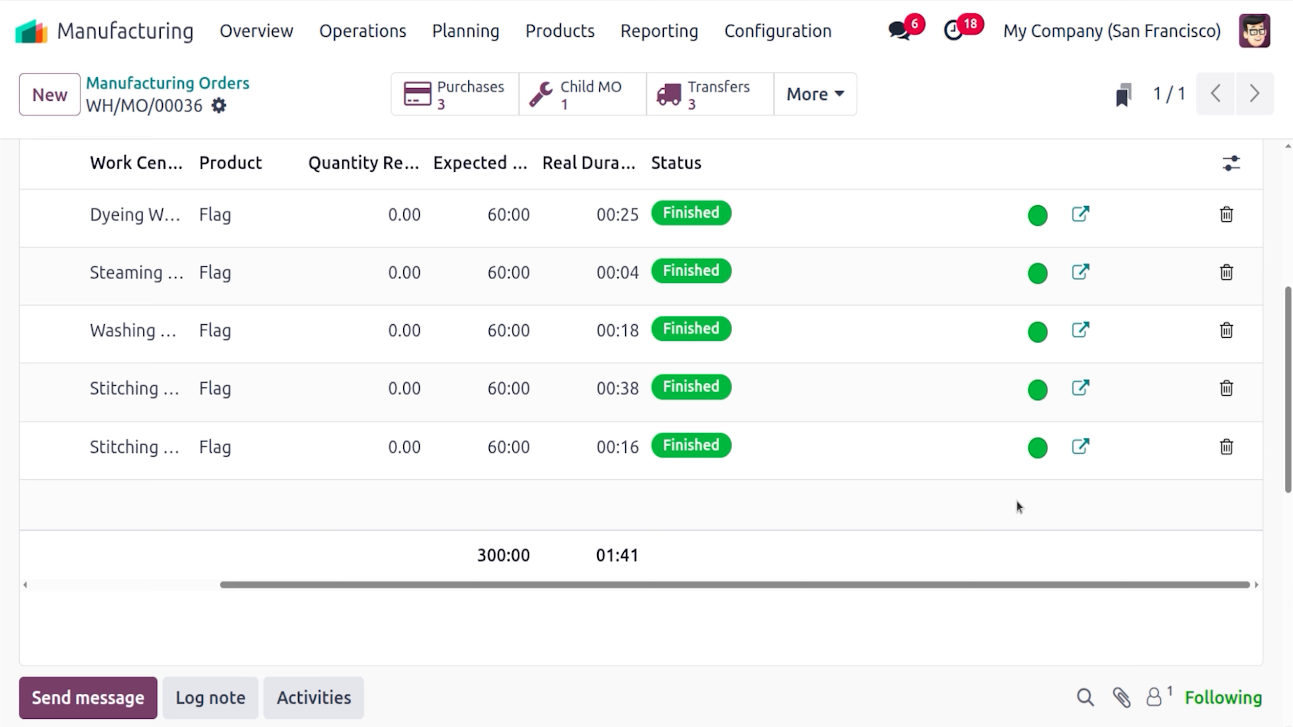
pyautogui.moveTo(1050, 584); pyautogui.dragTo(967, 590)
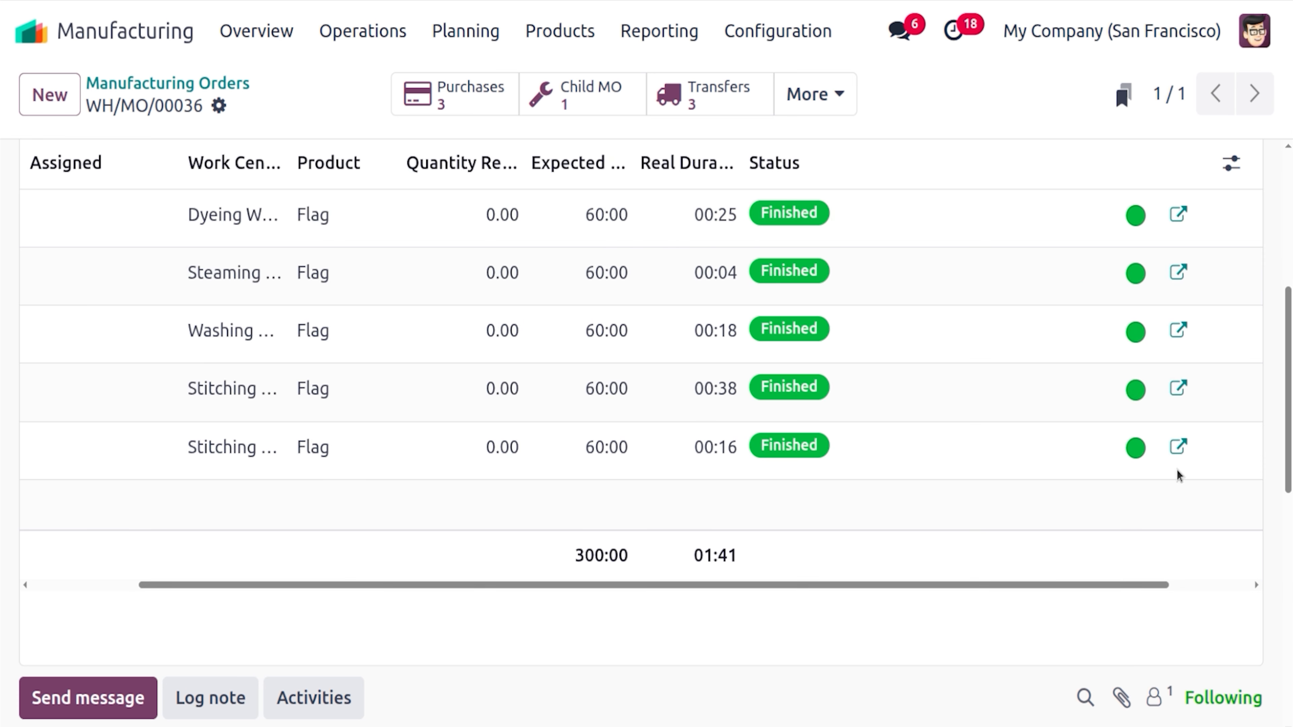
pyautogui.moveTo(1291, 399); pyautogui.dragTo(1290, 340)
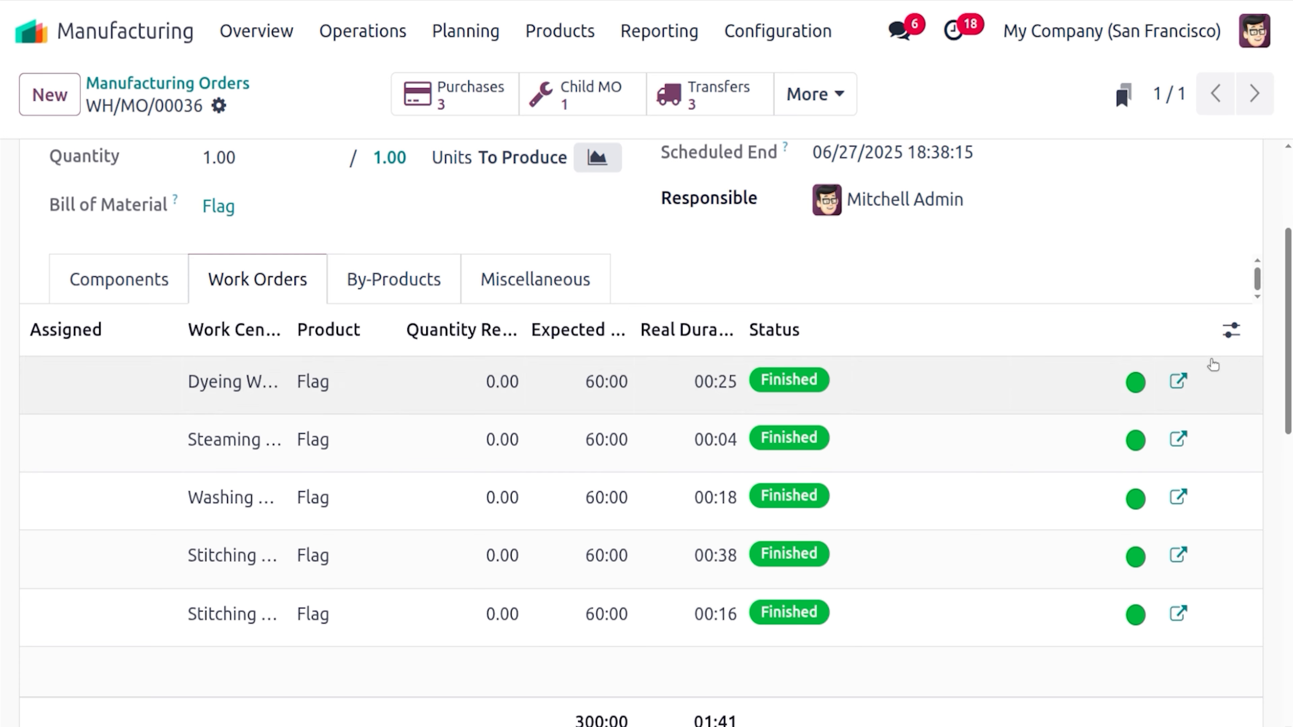
pyautogui.scroll(4, 646, 438)
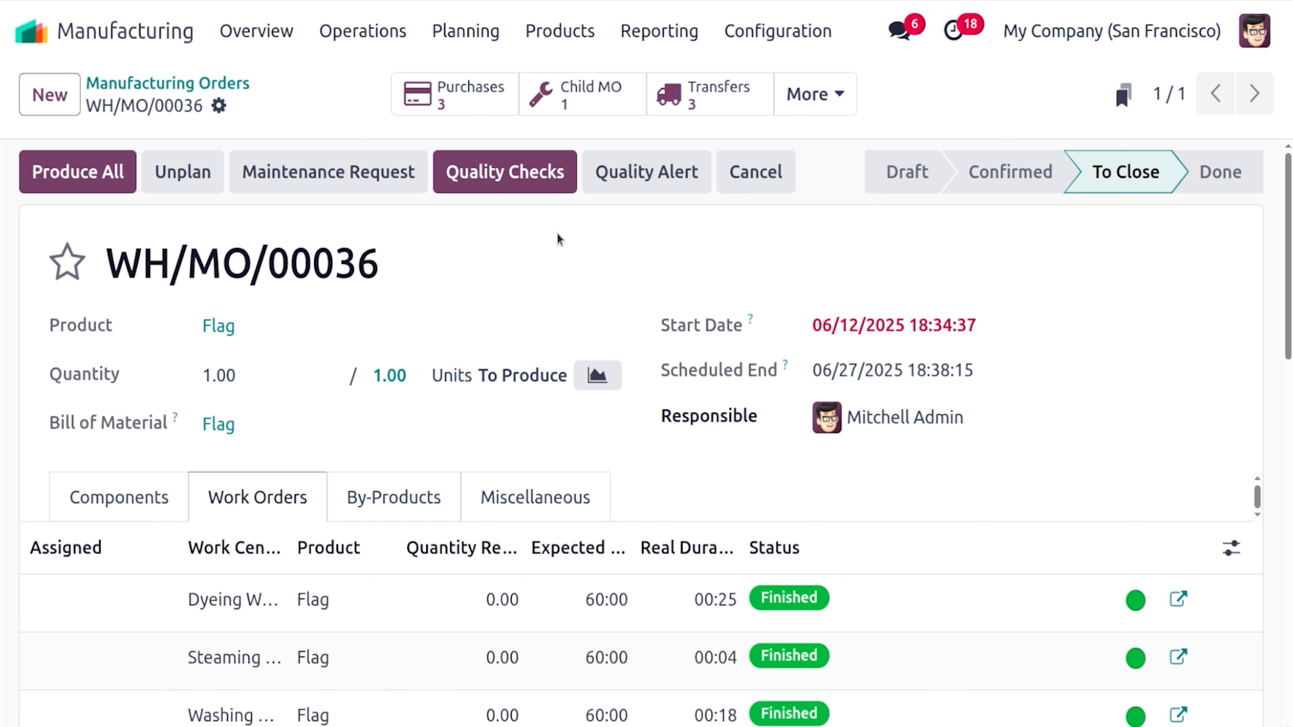
pyautogui.moveTo(1112, 177)
# Try Produce All, dismiss the pending quality checks warning, and open the Flag quality check
pyautogui.click(101, 179)
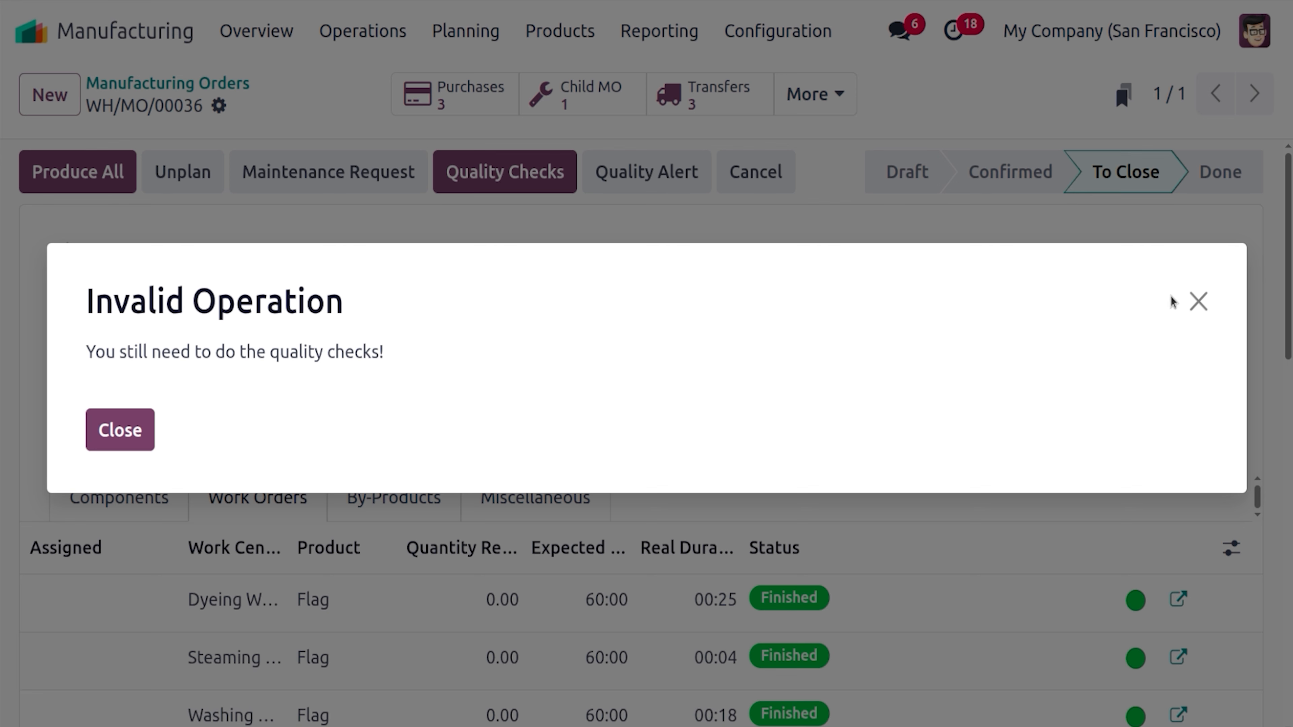
pyautogui.click(1196, 302)
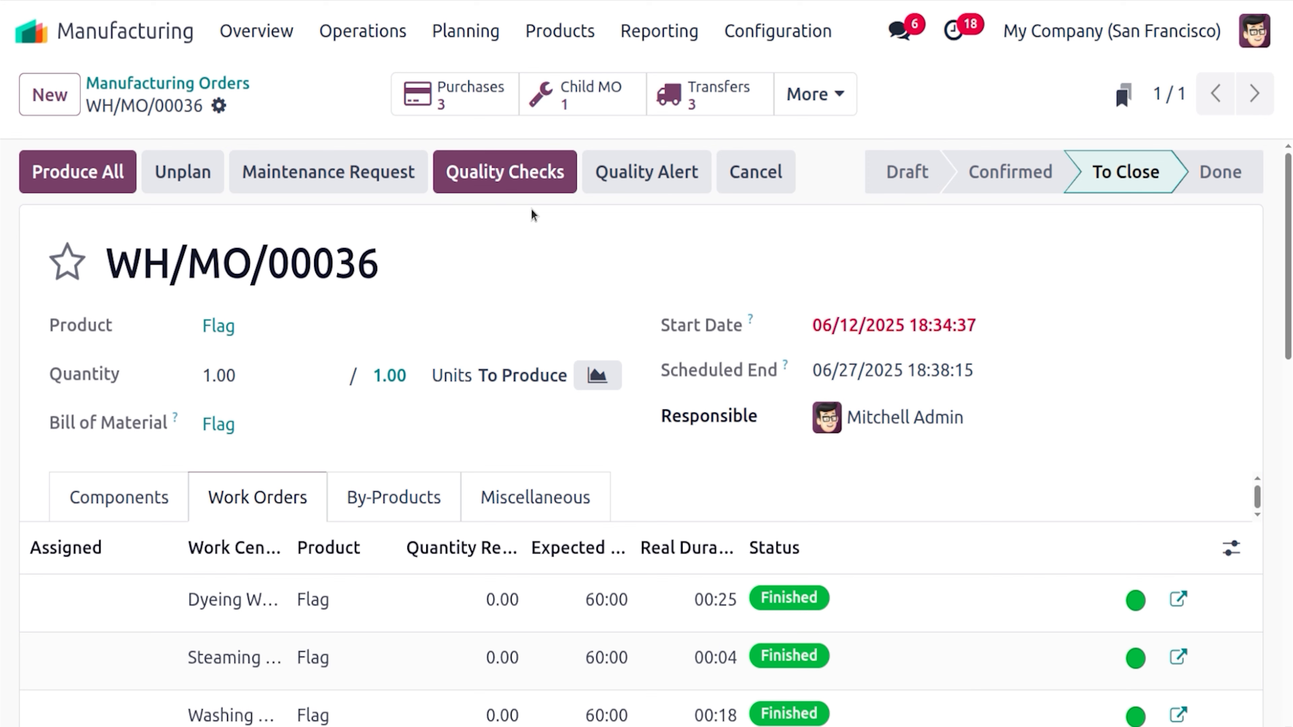
pyautogui.click(540, 180)
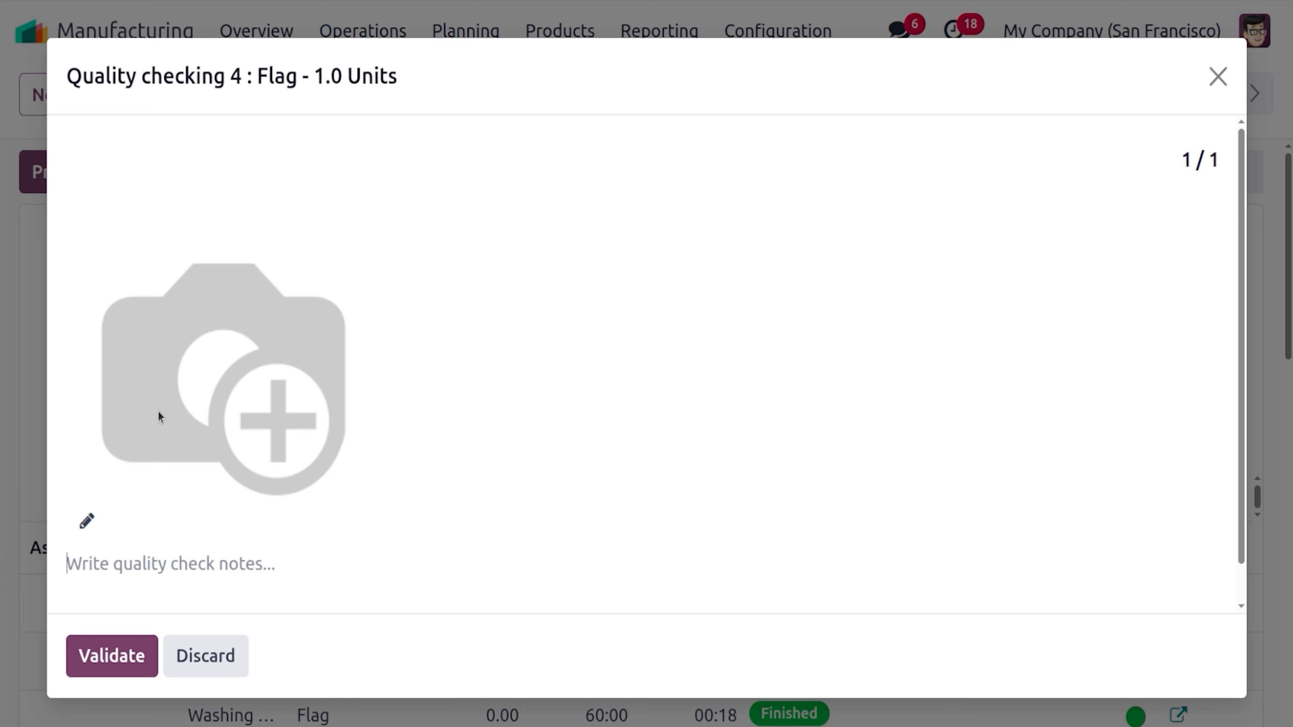
# Attach flag.png as the check picture and validate the final Flag quality check
pyautogui.click(87, 521)
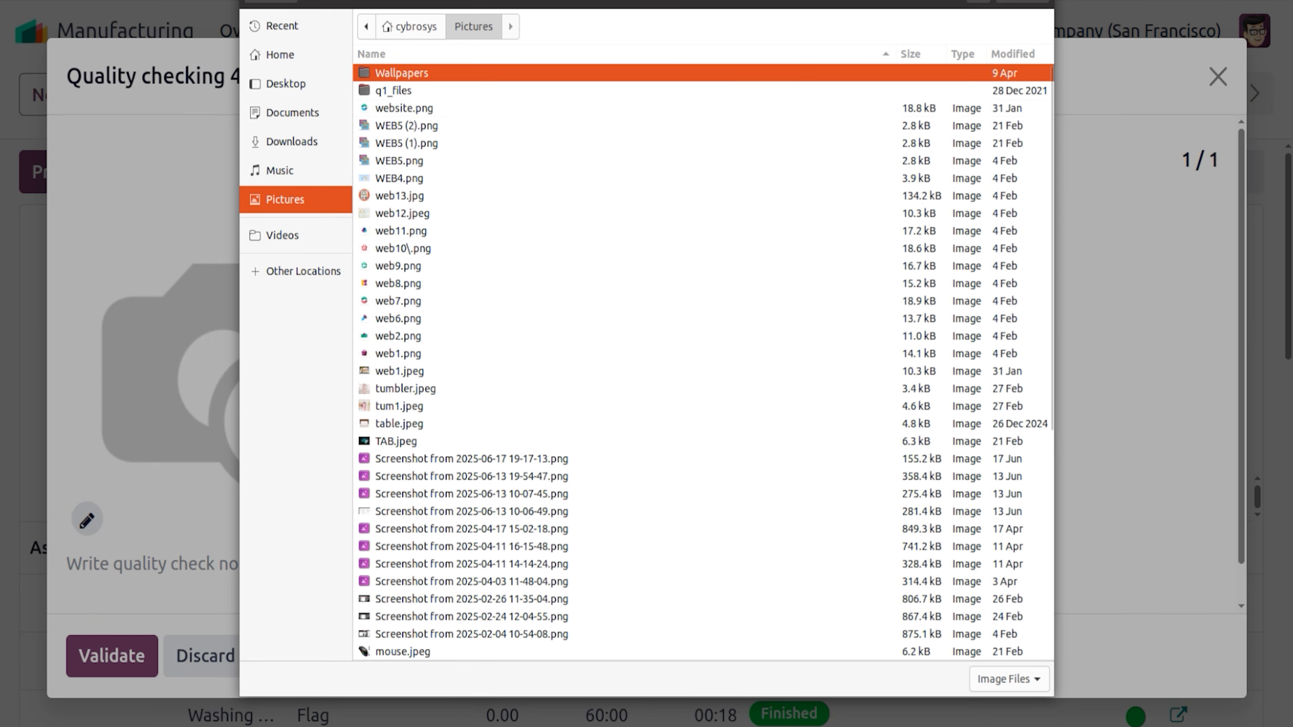
pyautogui.write('FLA')
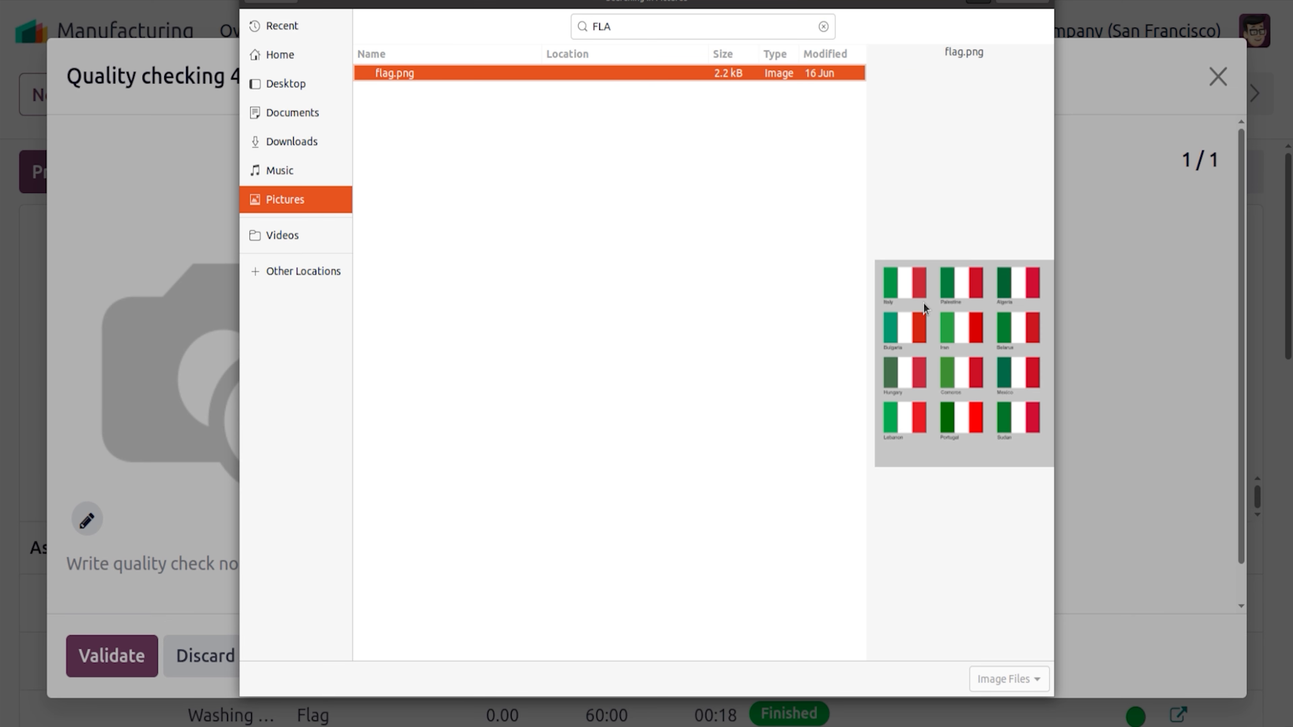
pyautogui.click(1033, 3)
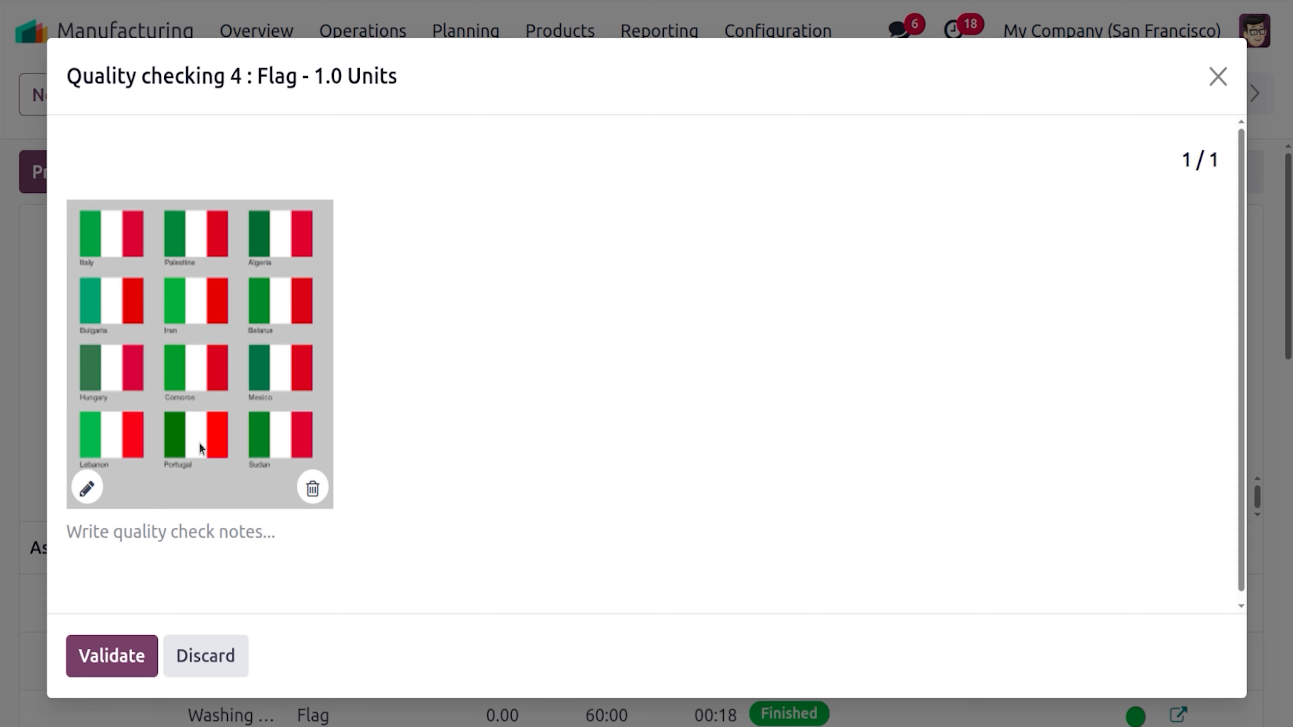
pyautogui.click(127, 663)
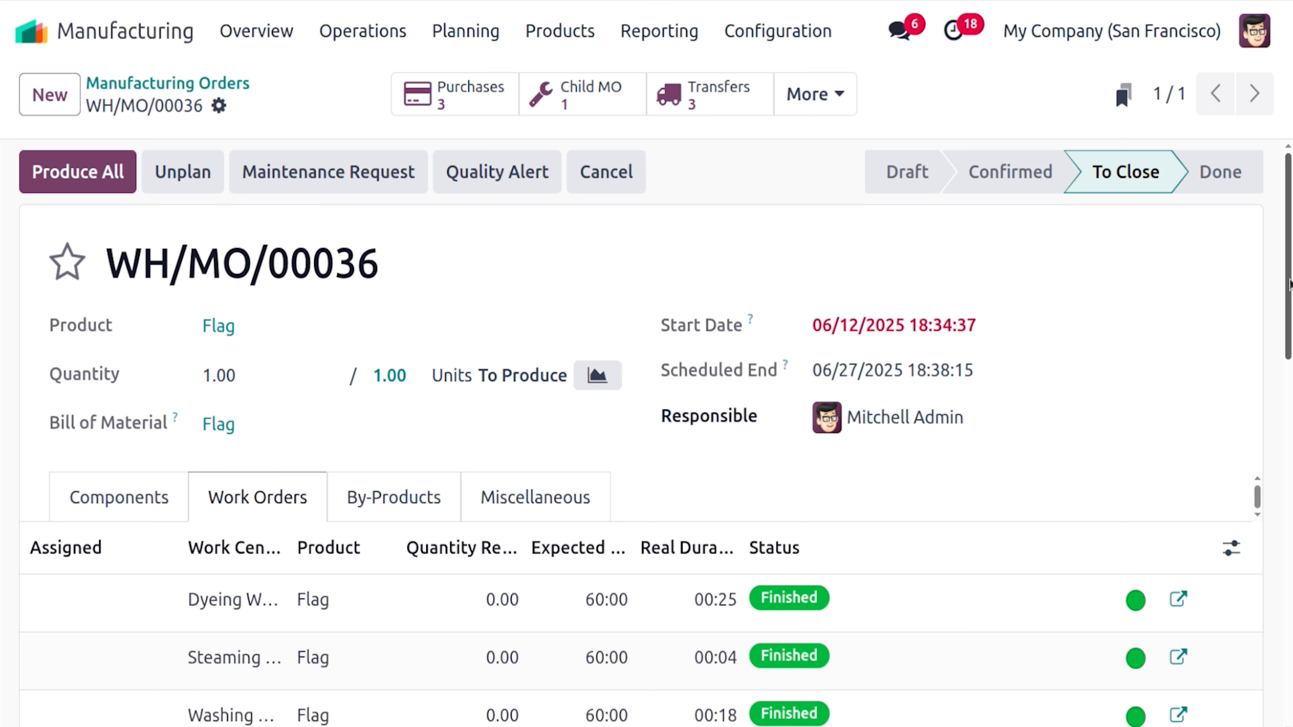
pyautogui.scroll(-7, 655, 439)
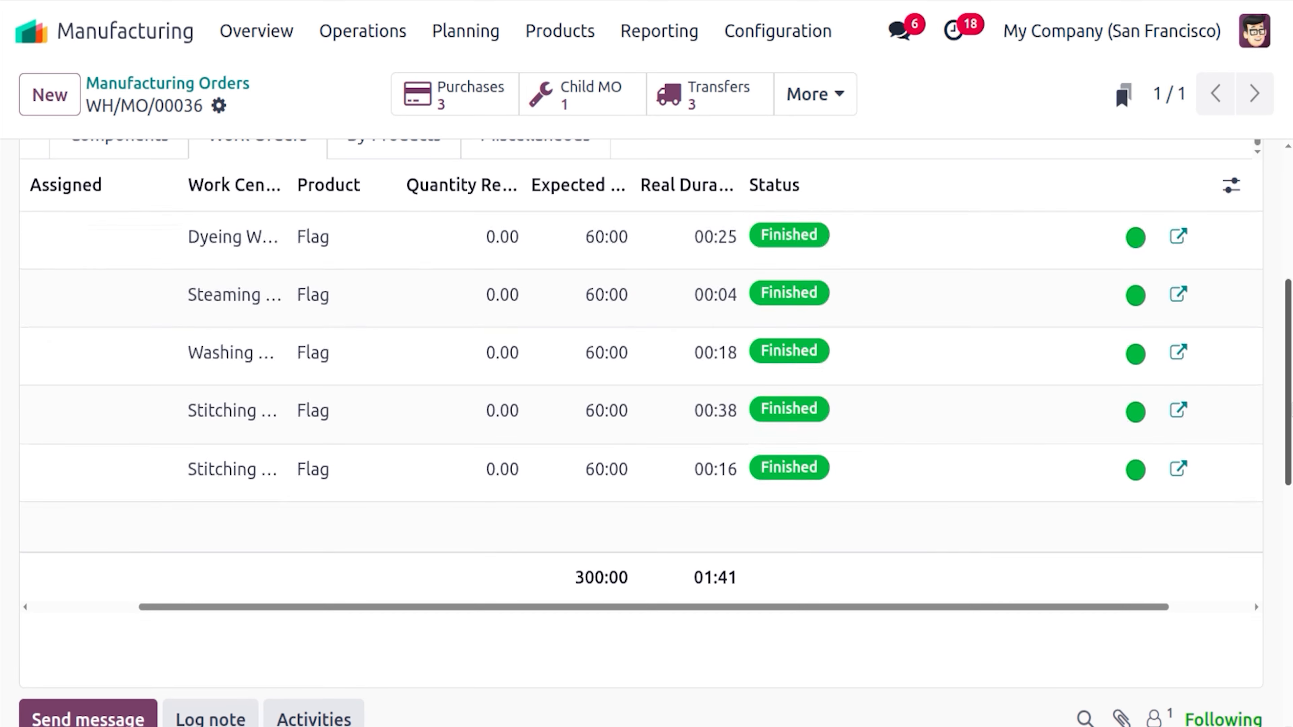
pyautogui.scroll(7, 655, 433)
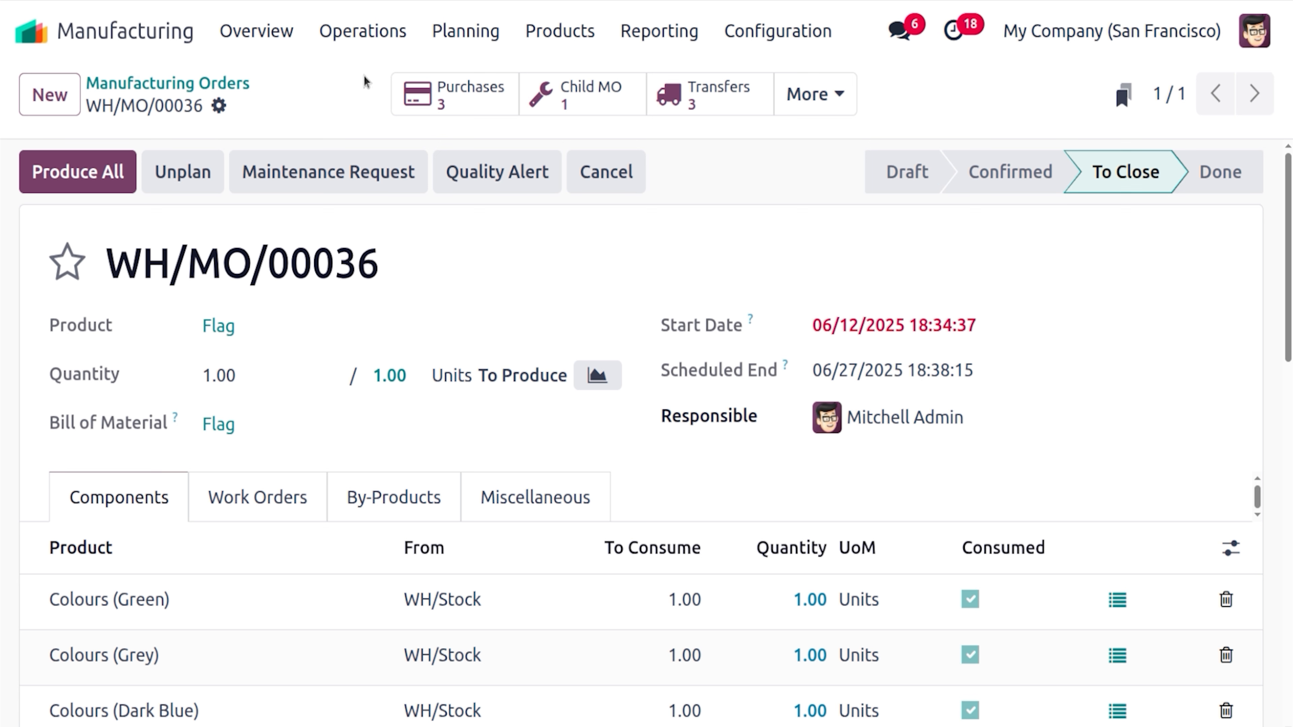
pyautogui.click(462, 45)
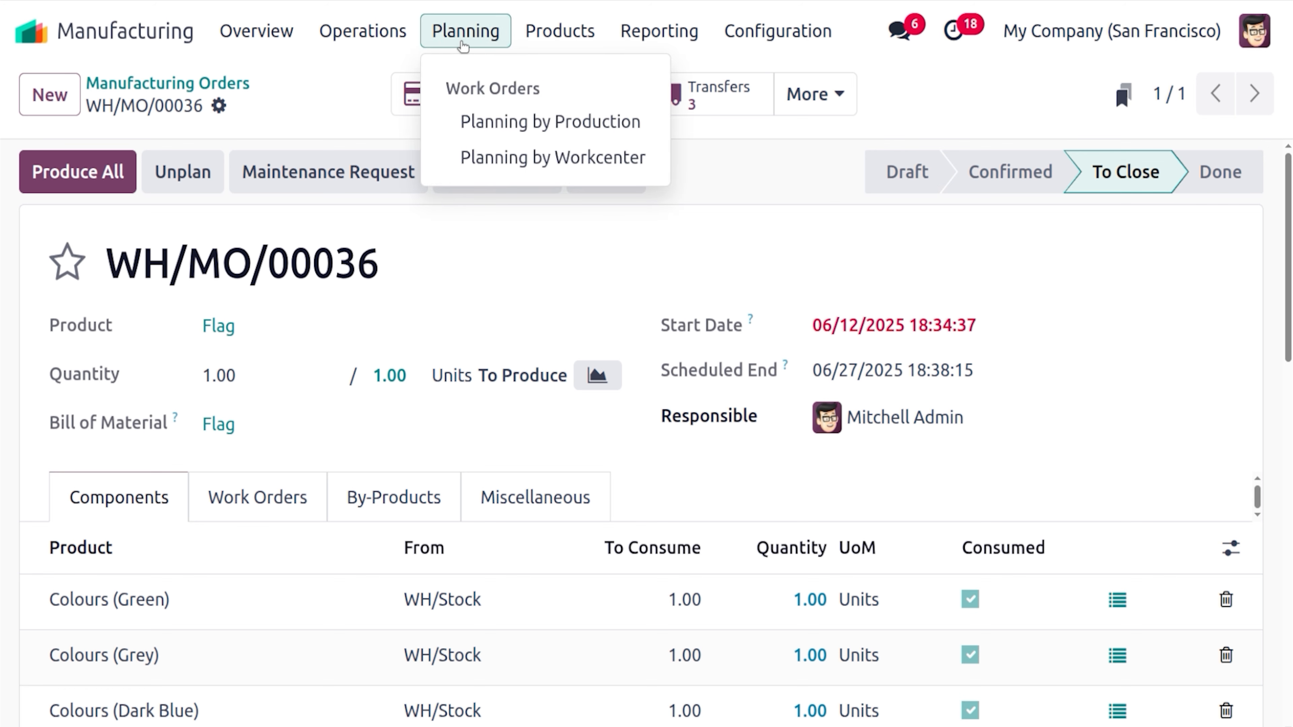
pyautogui.click(528, 153)
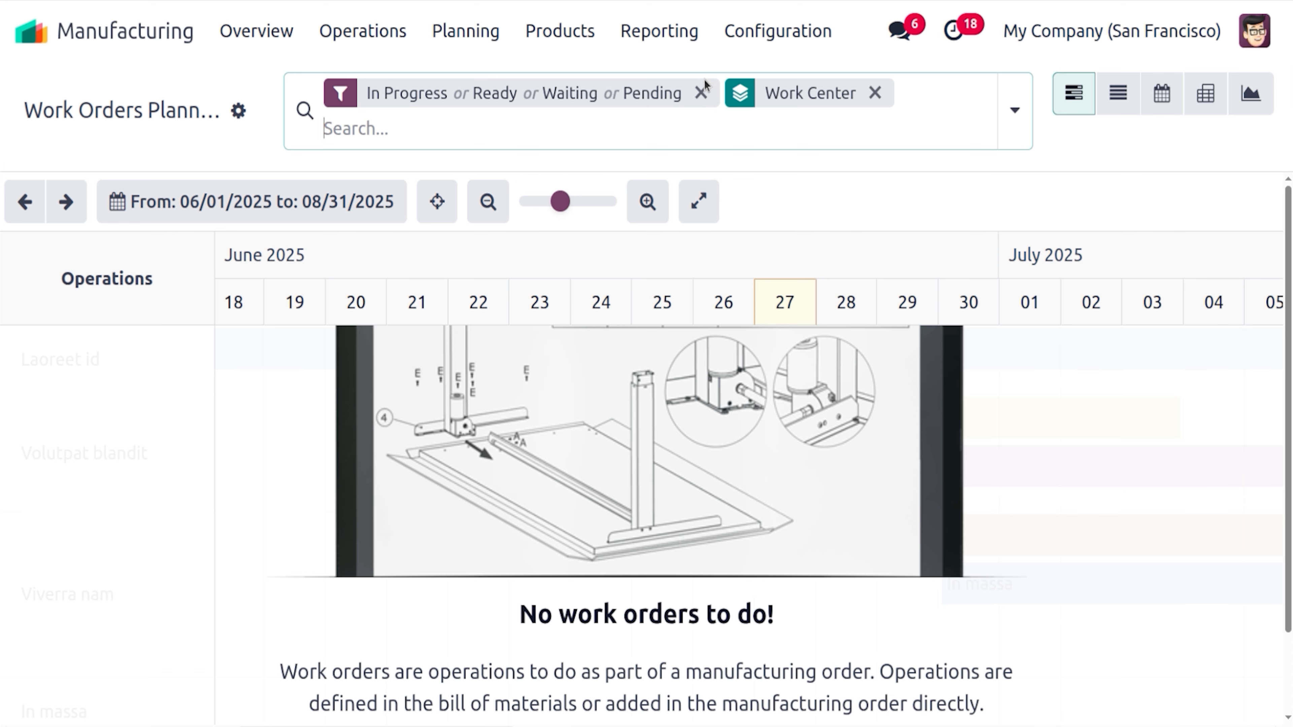
pyautogui.click(701, 92)
pyautogui.click(676, 91)
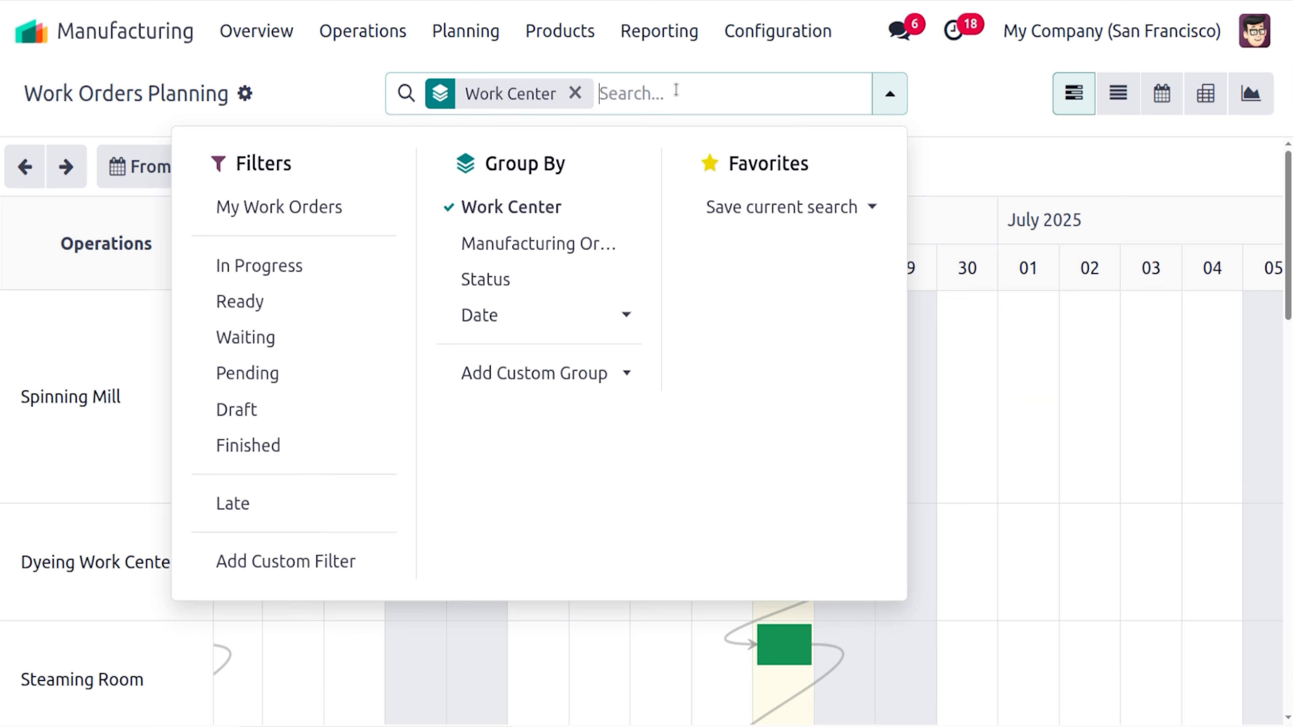
pyautogui.write('WH/MO/00036')
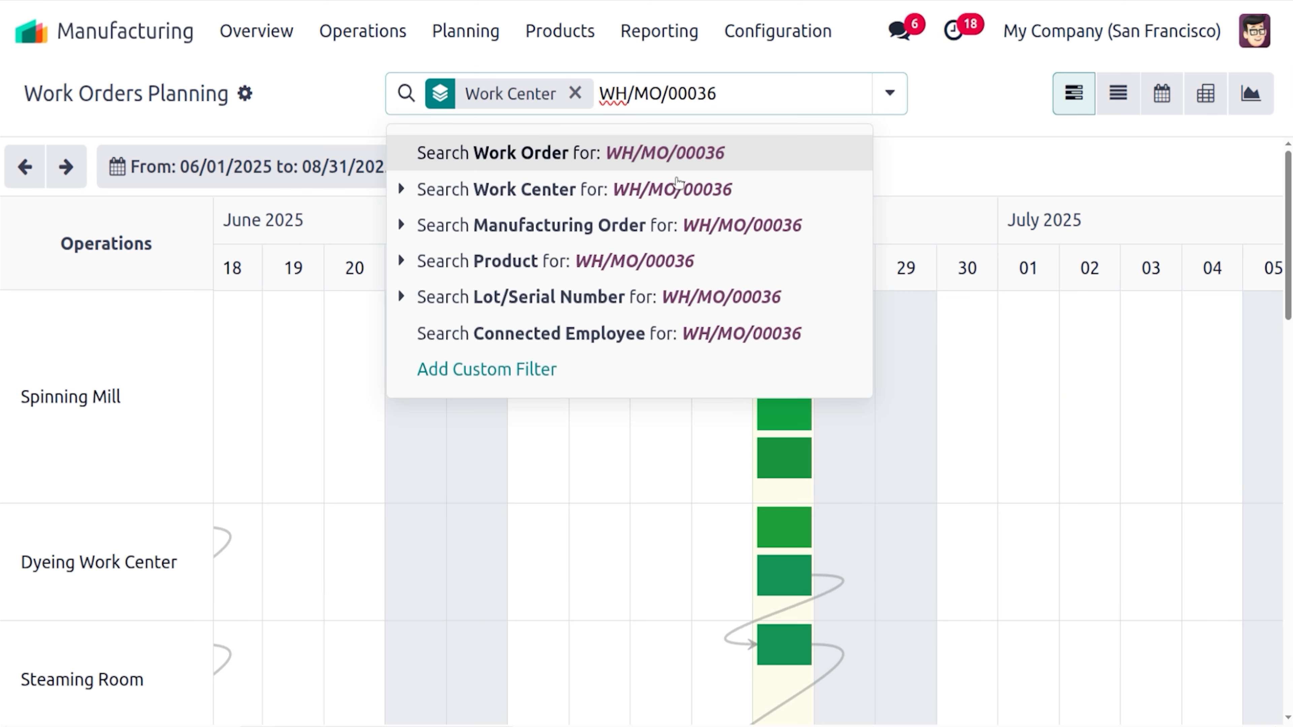
pyautogui.click(681, 221)
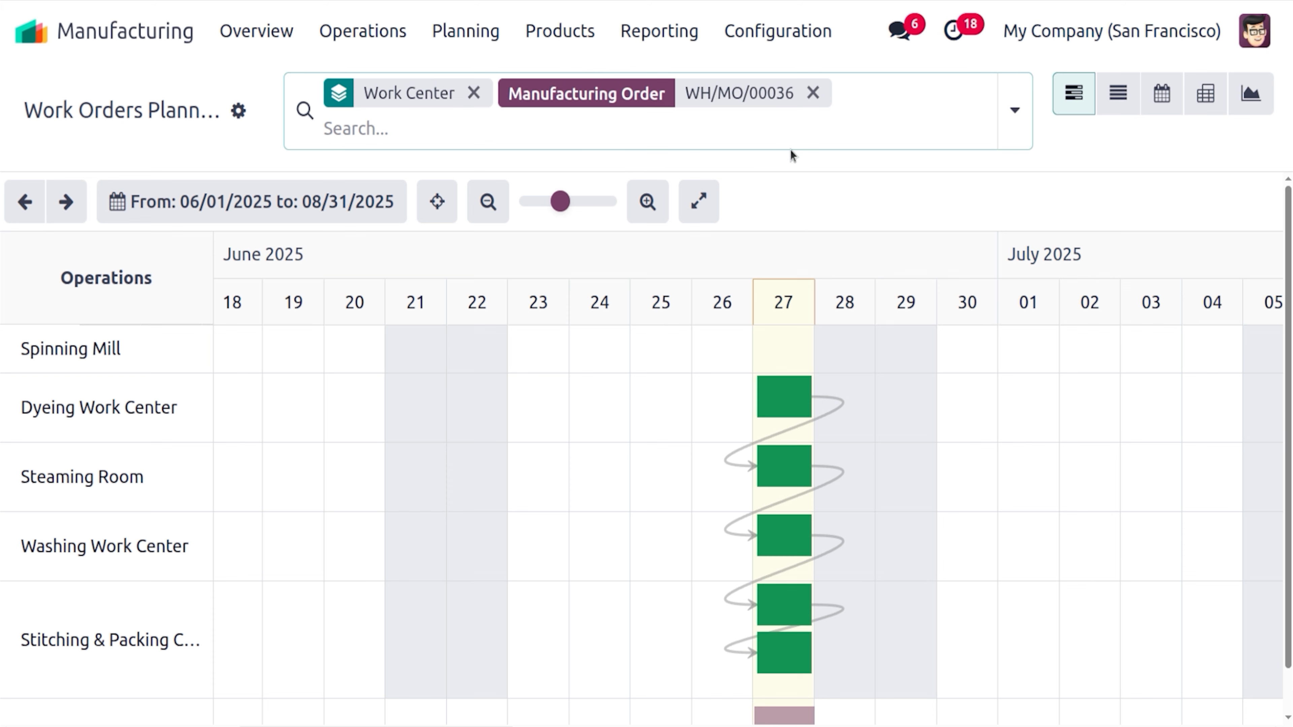
pyautogui.moveTo(1291, 327)
pyautogui.mouseDown()
pyautogui.moveTo(1291, 371)
pyautogui.moveTo(1291, 348)
pyautogui.mouseUp()
pyautogui.moveTo(827, 469)
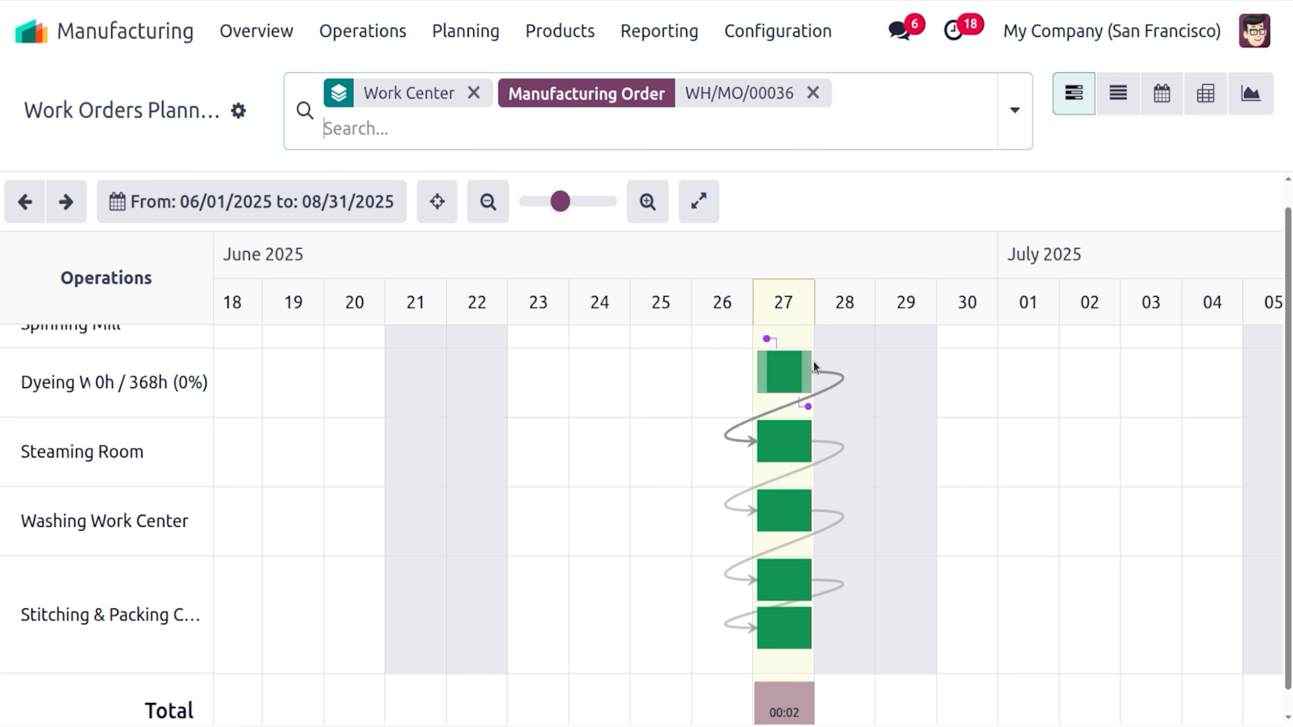
pyautogui.click(798, 375)
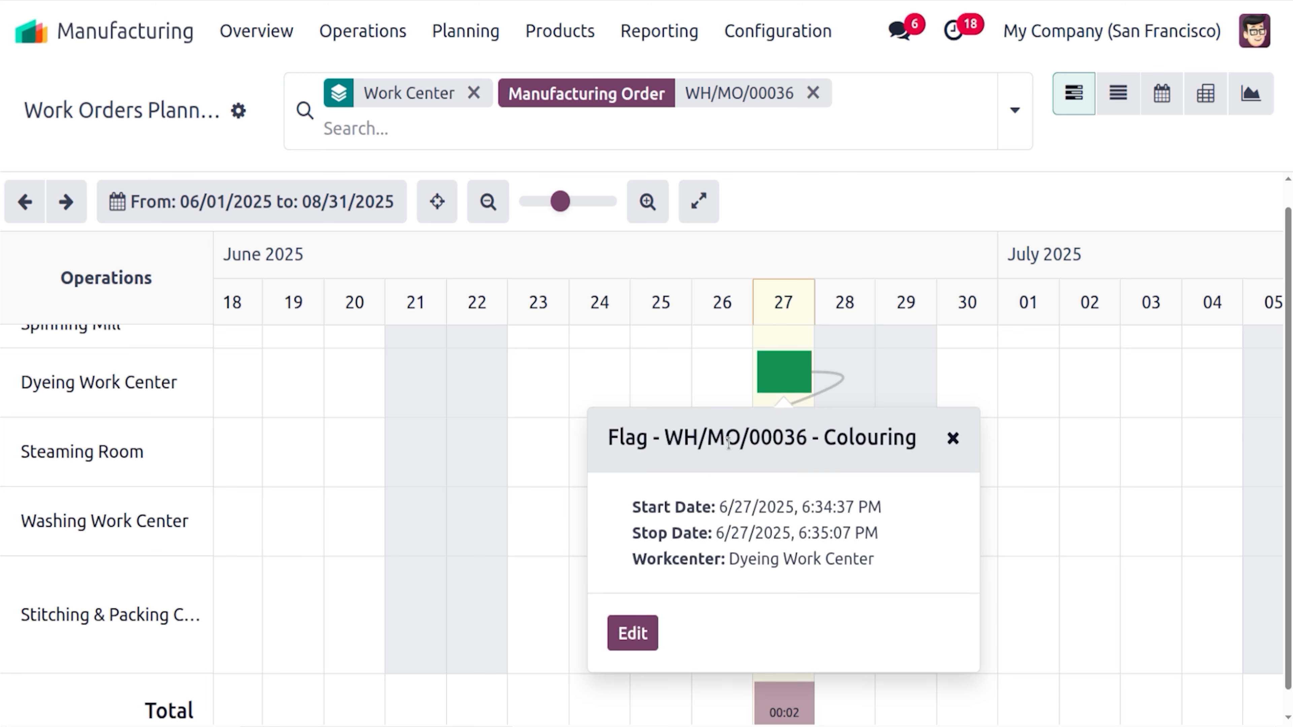
pyautogui.click(950, 439)
pyautogui.click(791, 381)
pyautogui.click(953, 439)
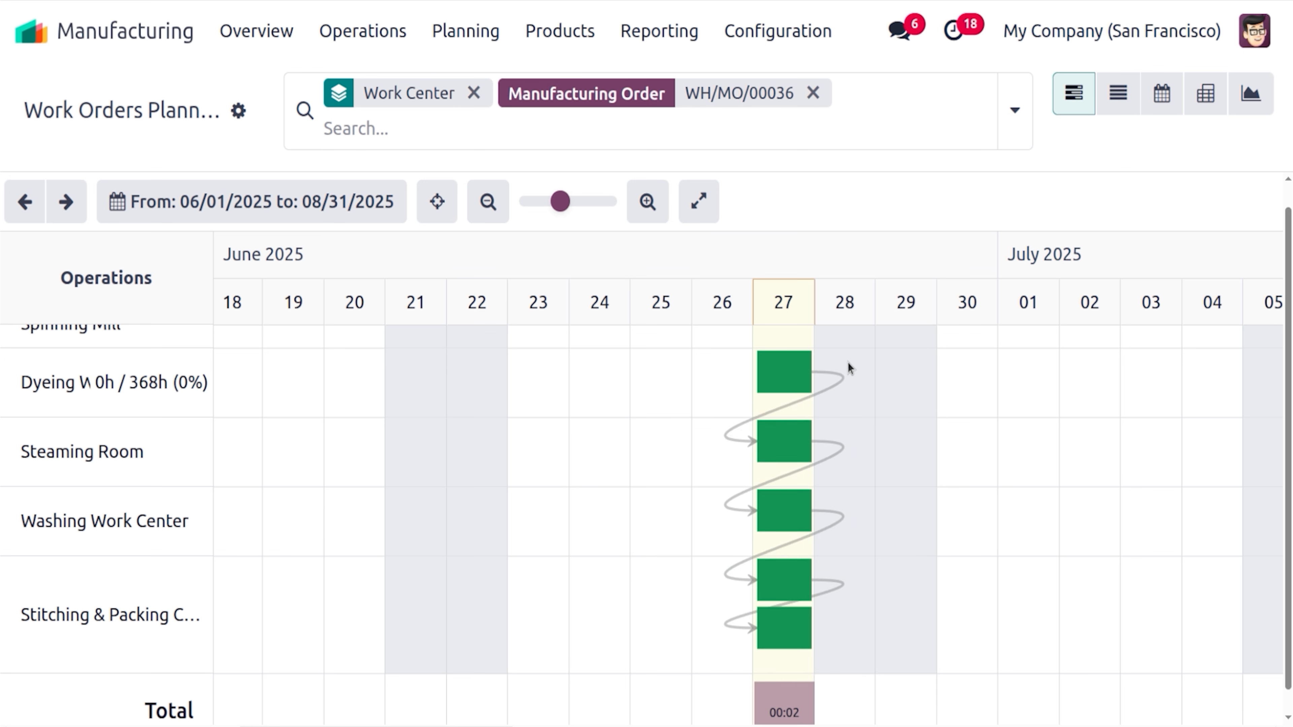
pyautogui.moveTo(803, 399)
pyautogui.click(782, 448)
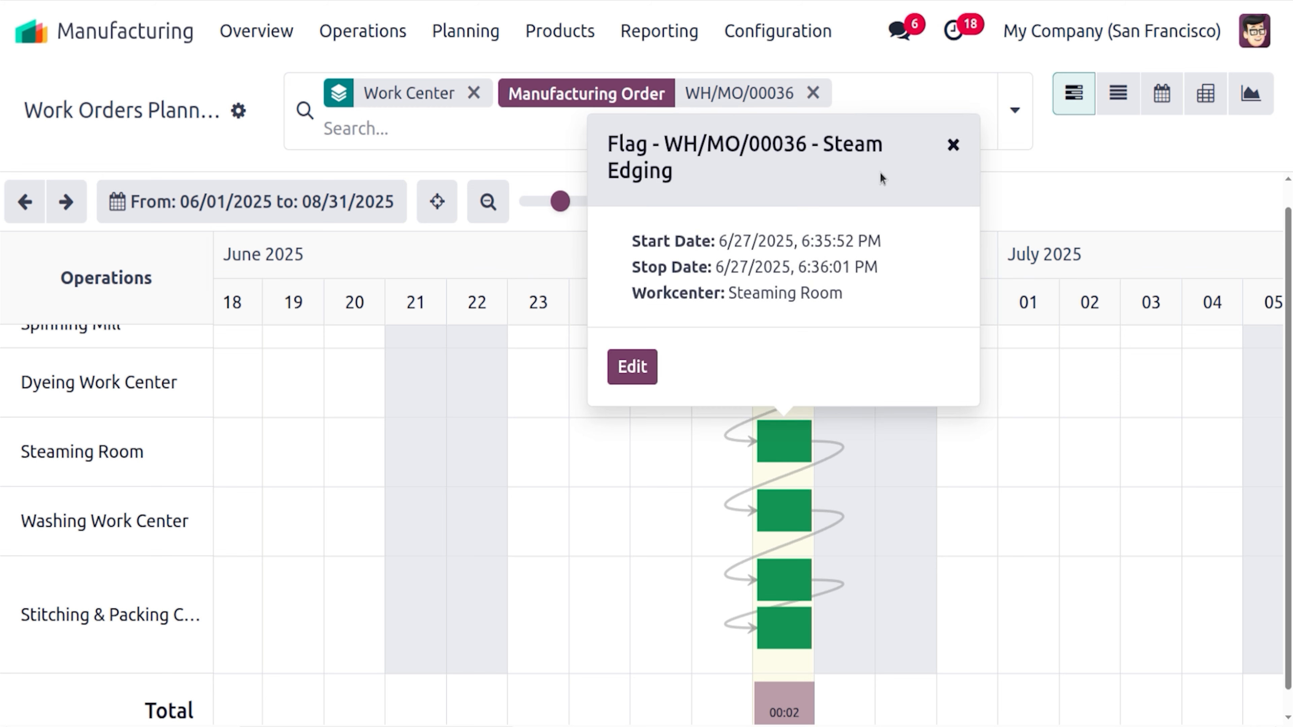
pyautogui.click(953, 146)
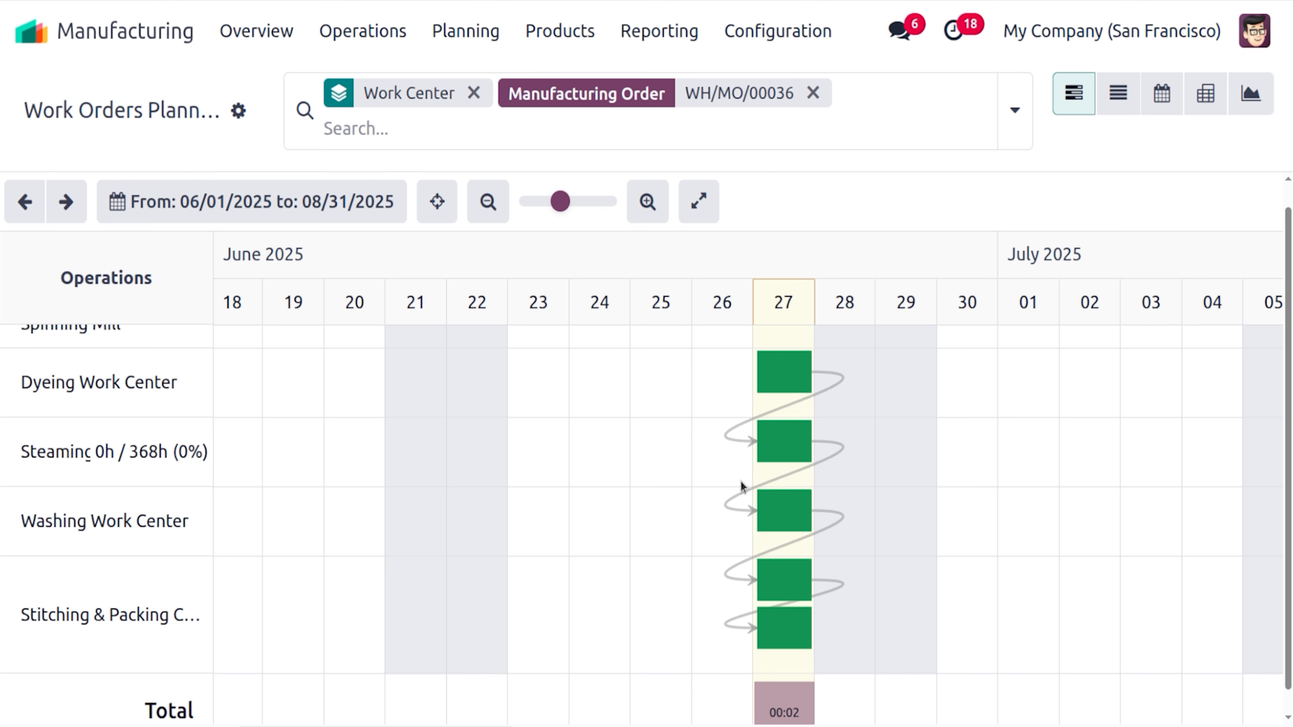
pyautogui.scroll(1, 1284, 229)
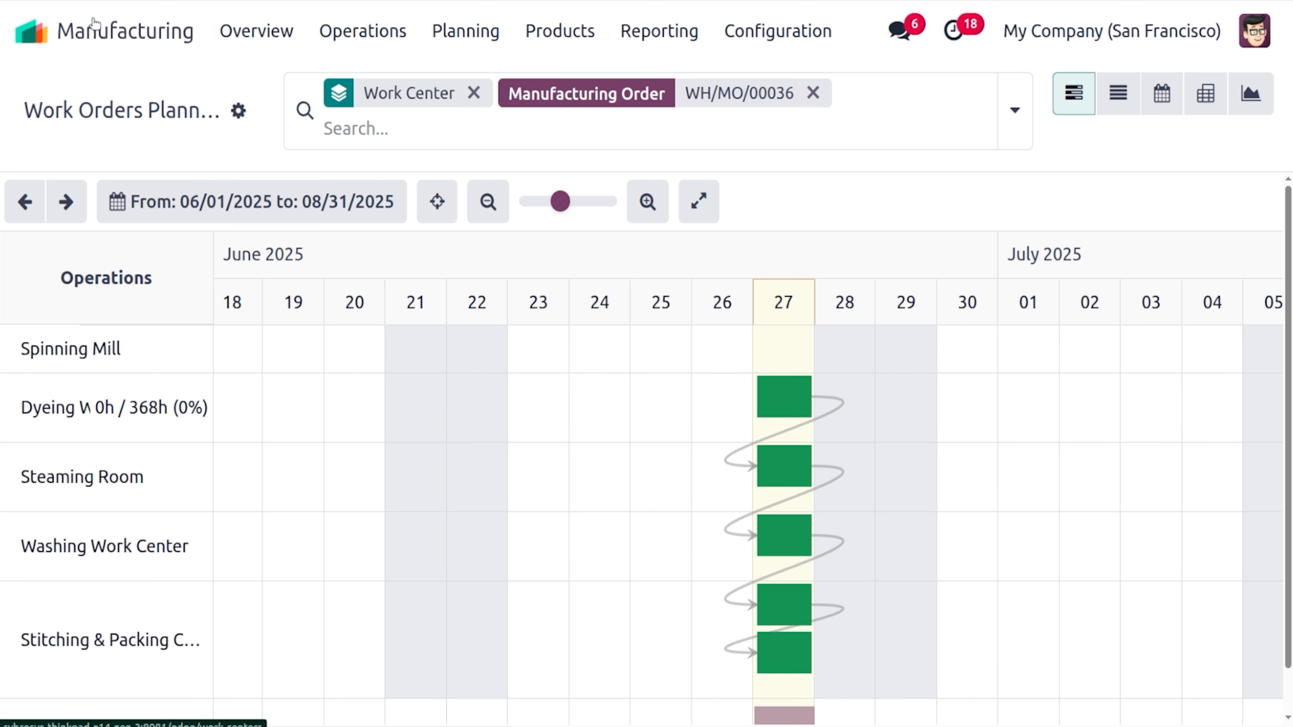
pyautogui.hotkey('alt', 'Left')
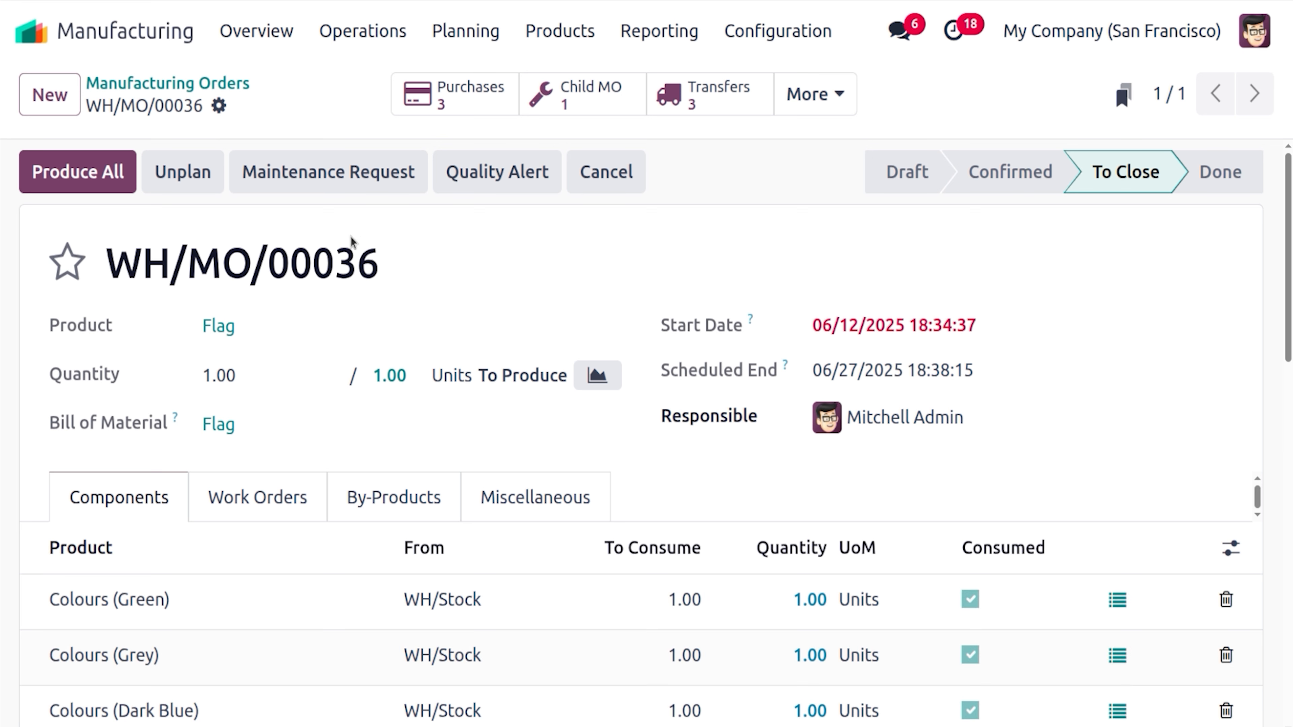
# Produce all of WH/MO/00036 so 1.00 Flag is Done with every component consumed
pyautogui.click(119, 170)
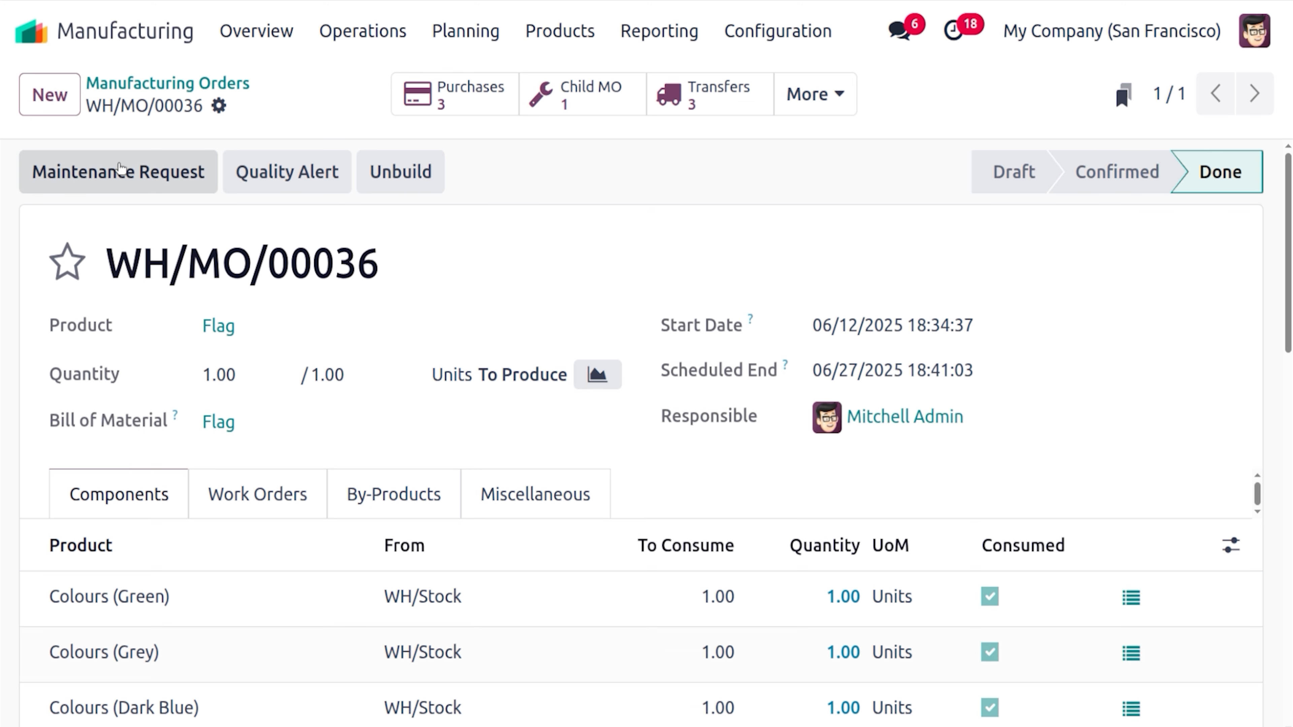
pyautogui.moveTo(1288, 239); pyautogui.dragTo(1291, 204)
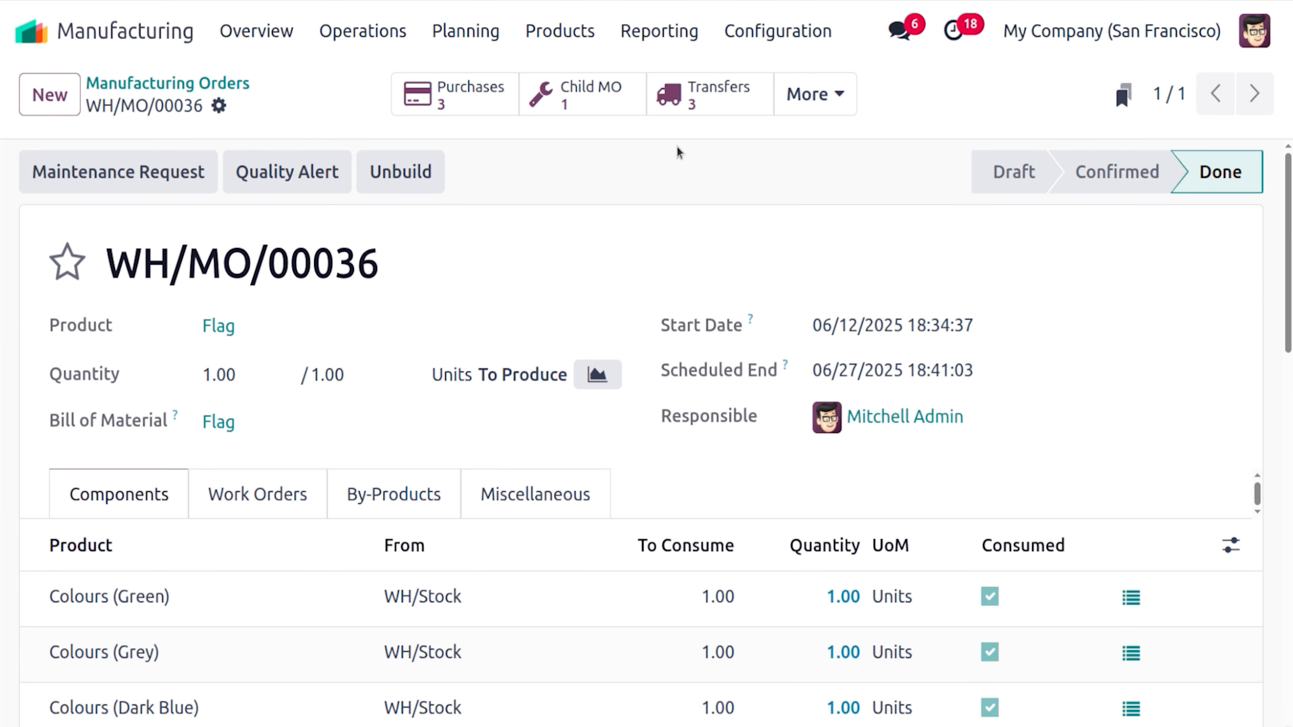
pyautogui.click(841, 100)
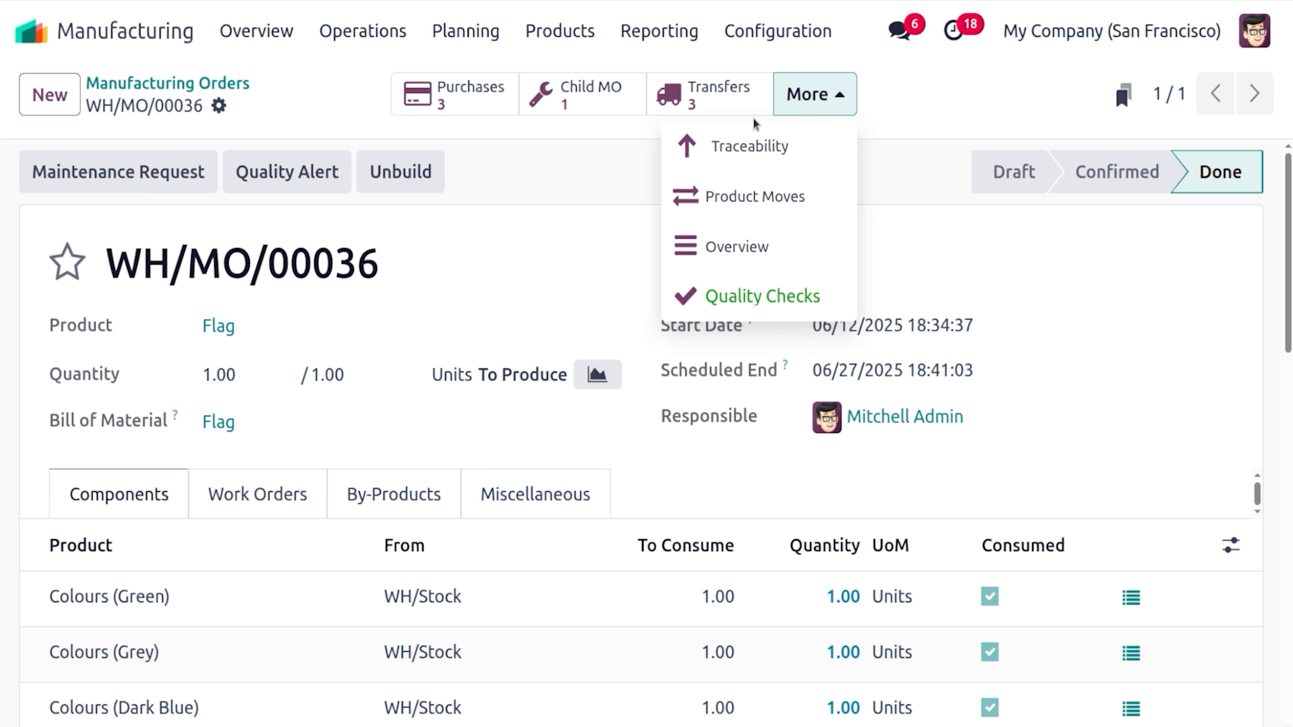
# Open the WH/MO/00036 Traceability report and expand the Flag line to list consumed components
pyautogui.click(757, 141)
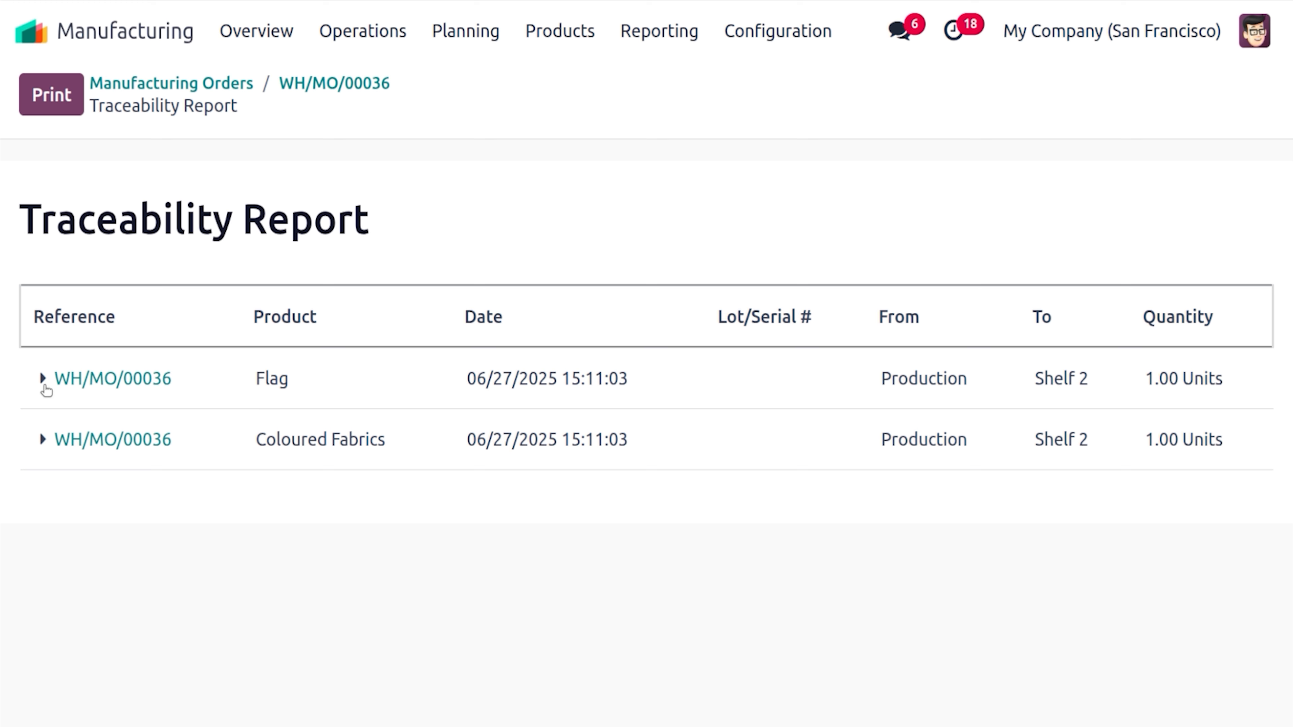
pyautogui.click(42, 378)
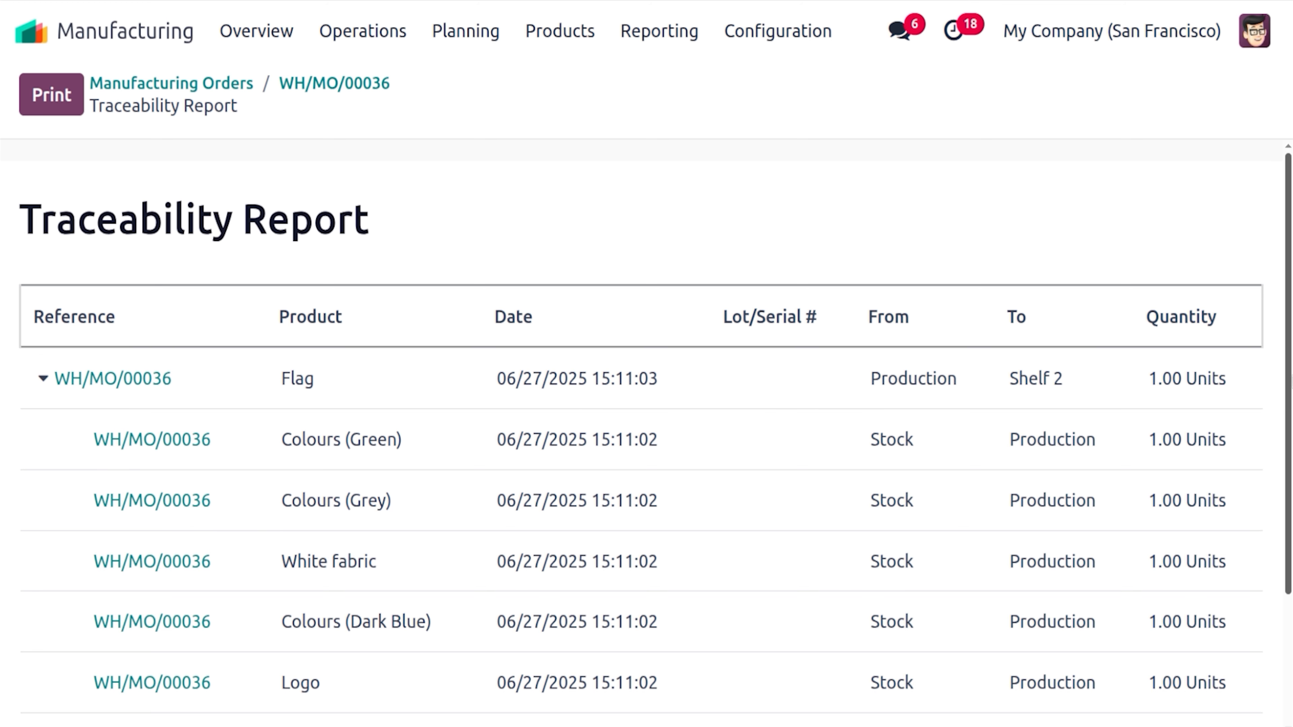
pyautogui.scroll(-1, 947, 362)
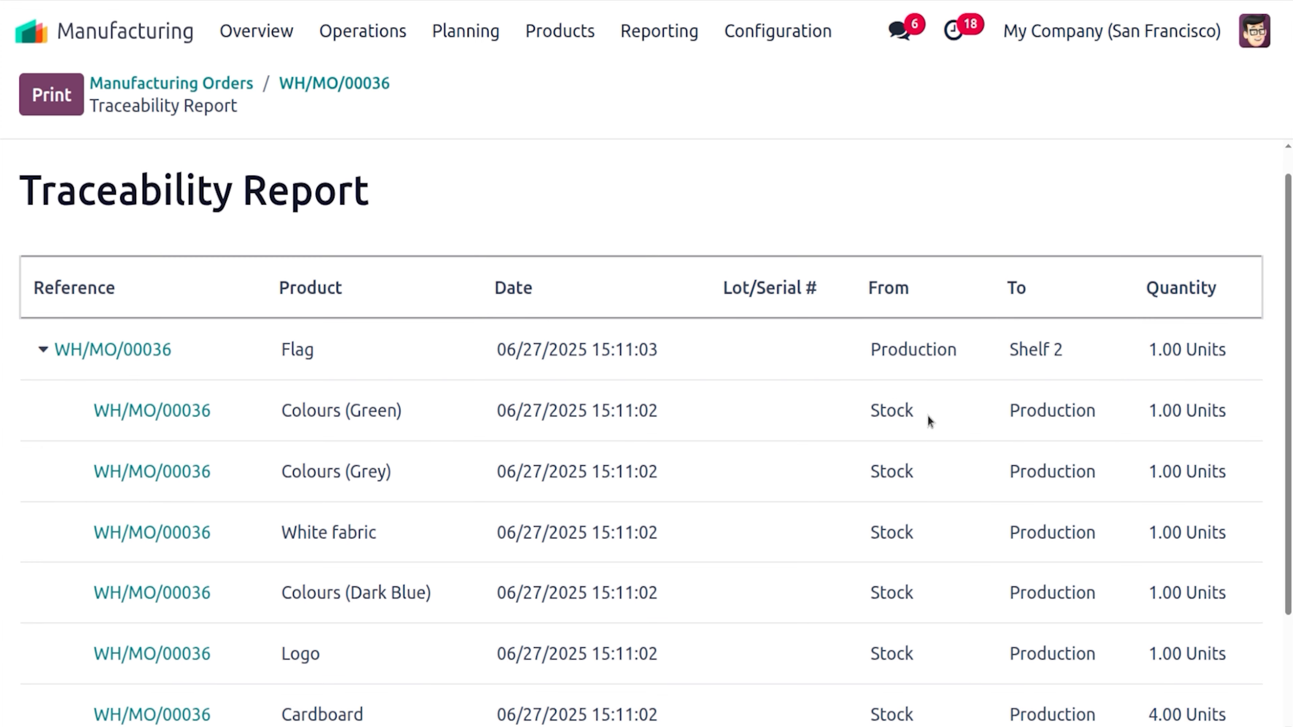
pyautogui.scroll(-3, 1279, 394)
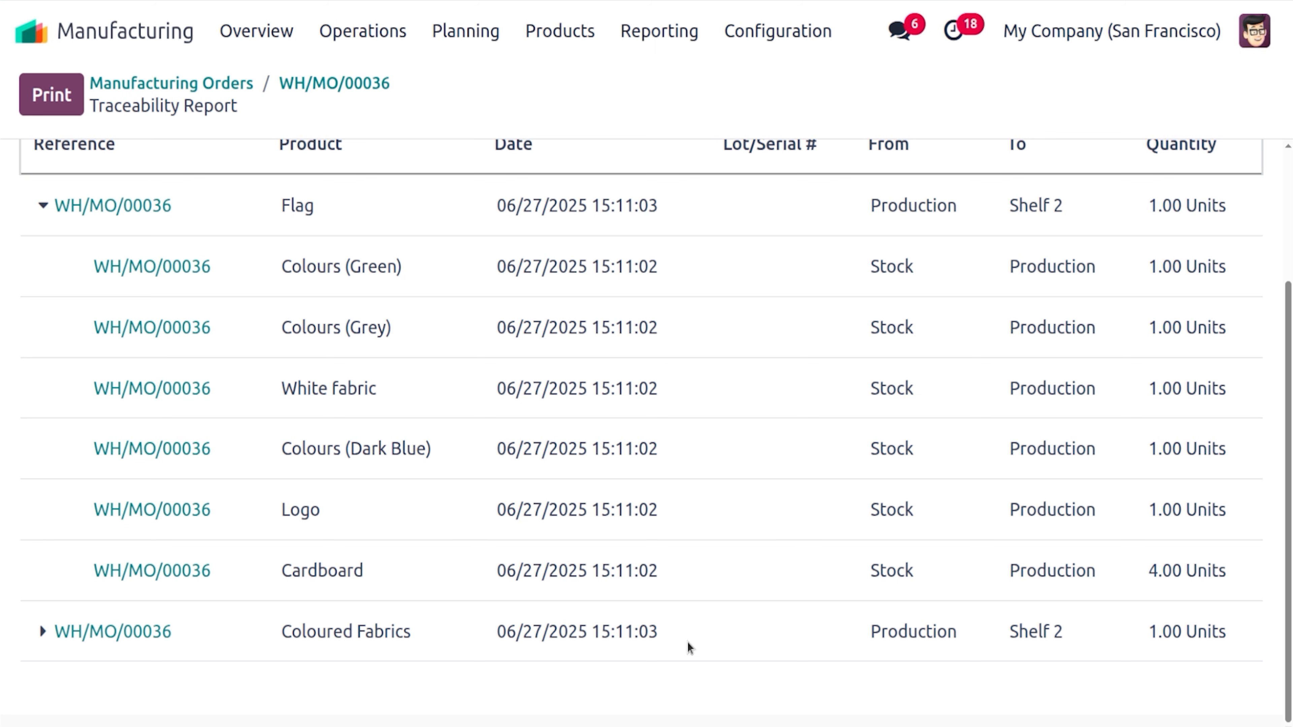
pyautogui.scroll(3, 649, 384)
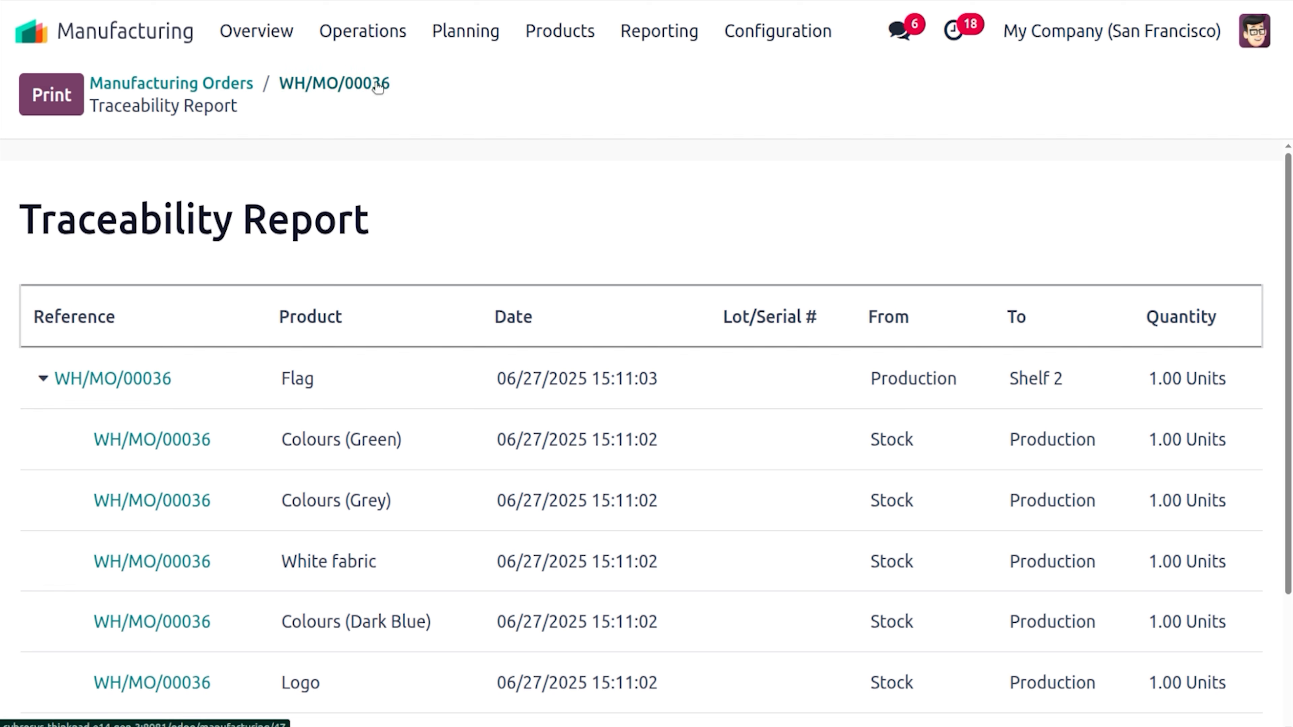
# Back on WH/MO/00036, review the Coloured Fabrics by-product and the Miscellaneous location details
pyautogui.click(356, 84)
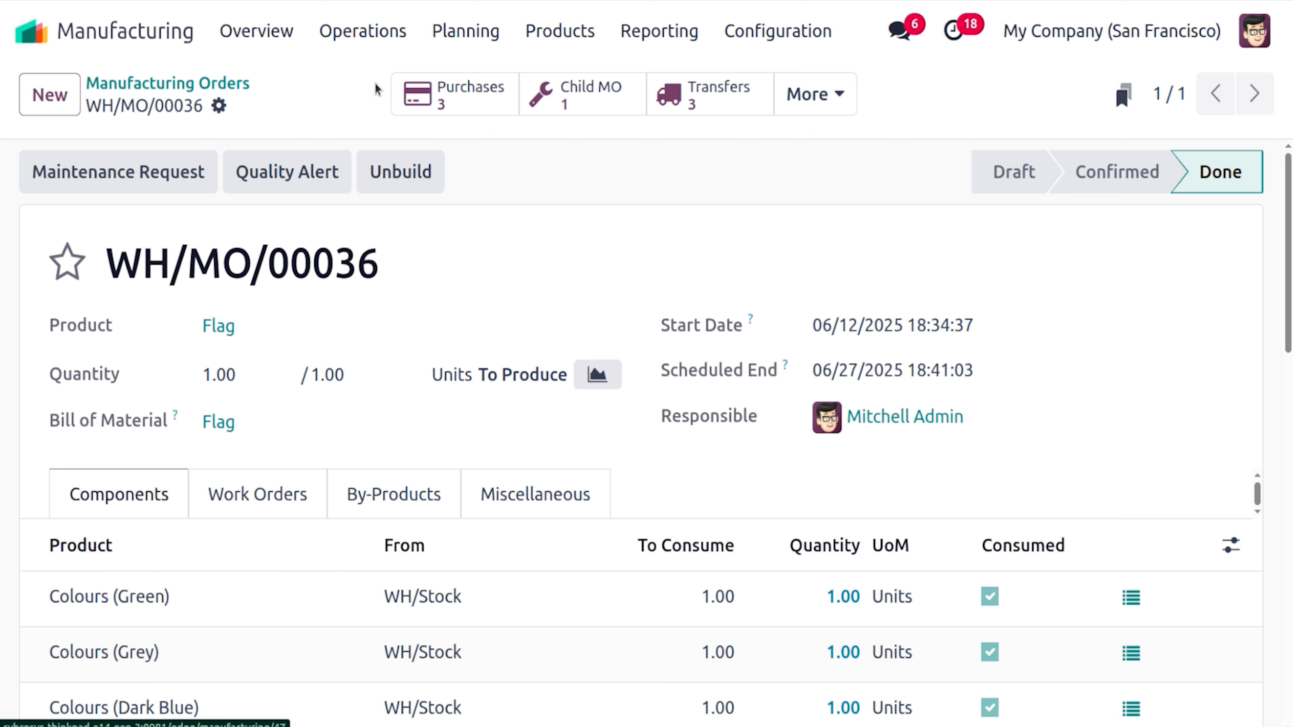
pyautogui.click(433, 501)
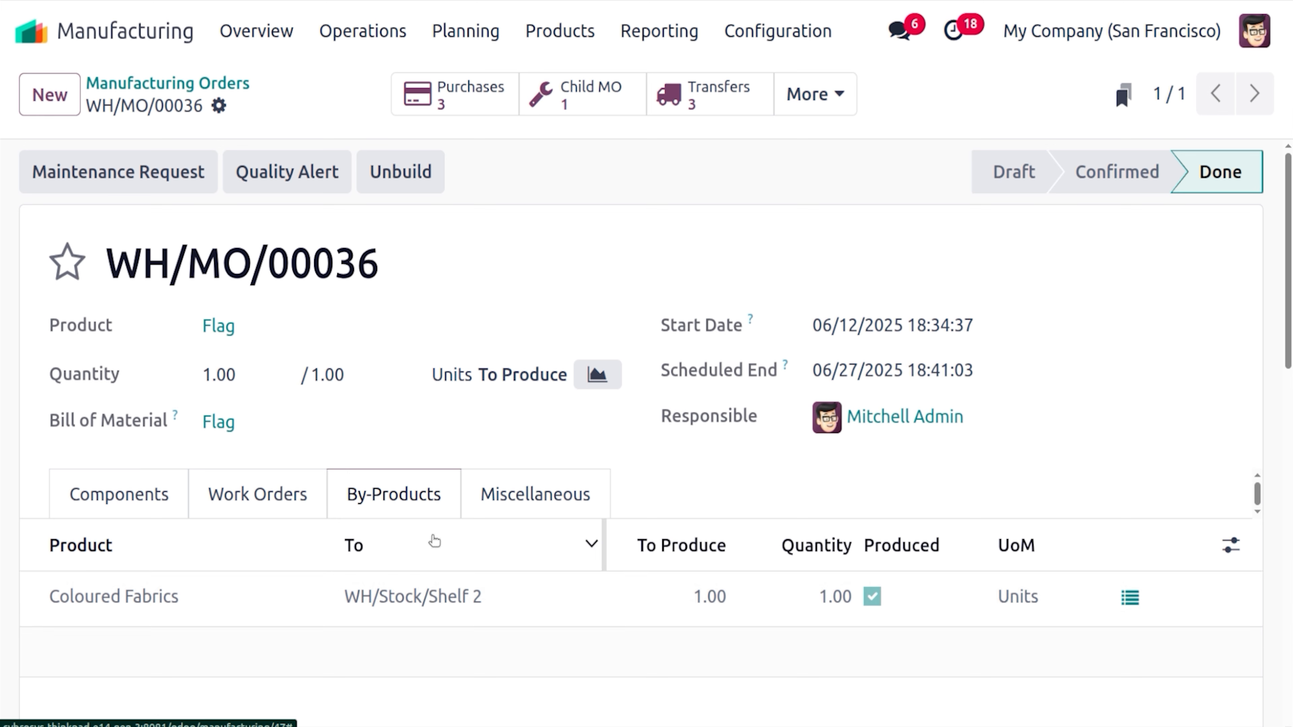
pyautogui.click(532, 518)
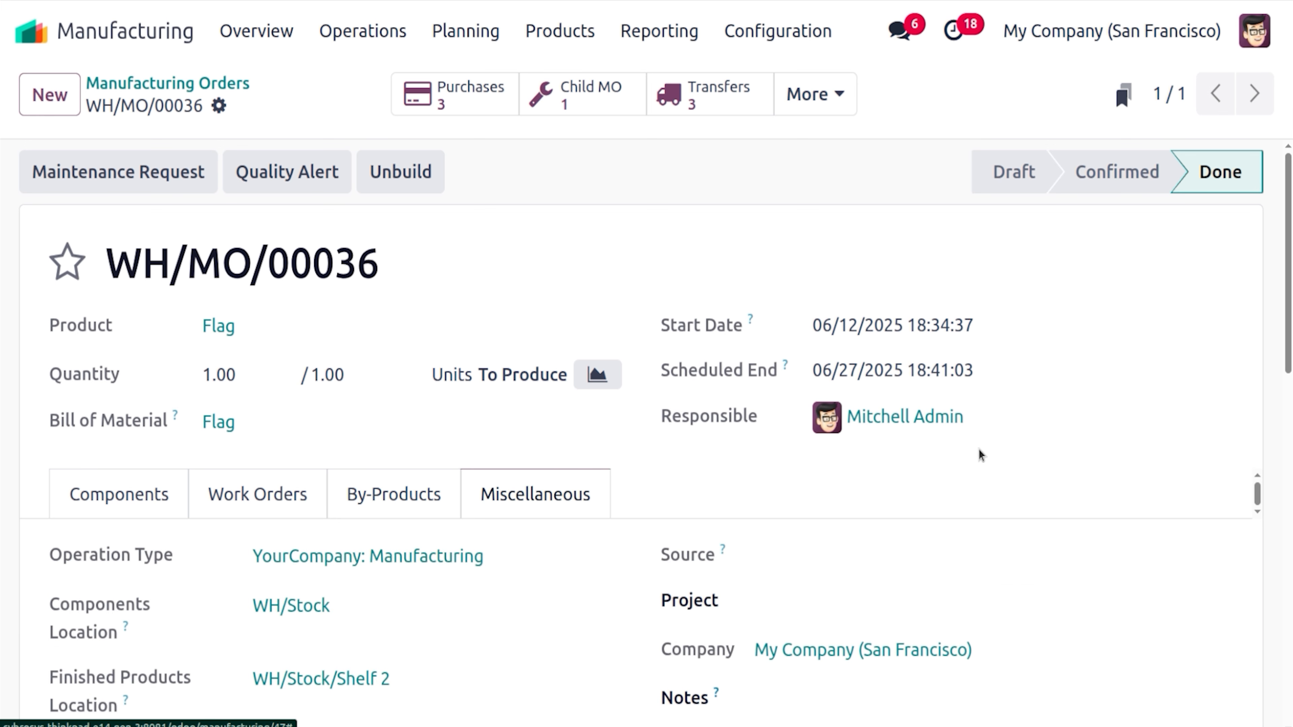
pyautogui.scroll(-3, 162, 606)
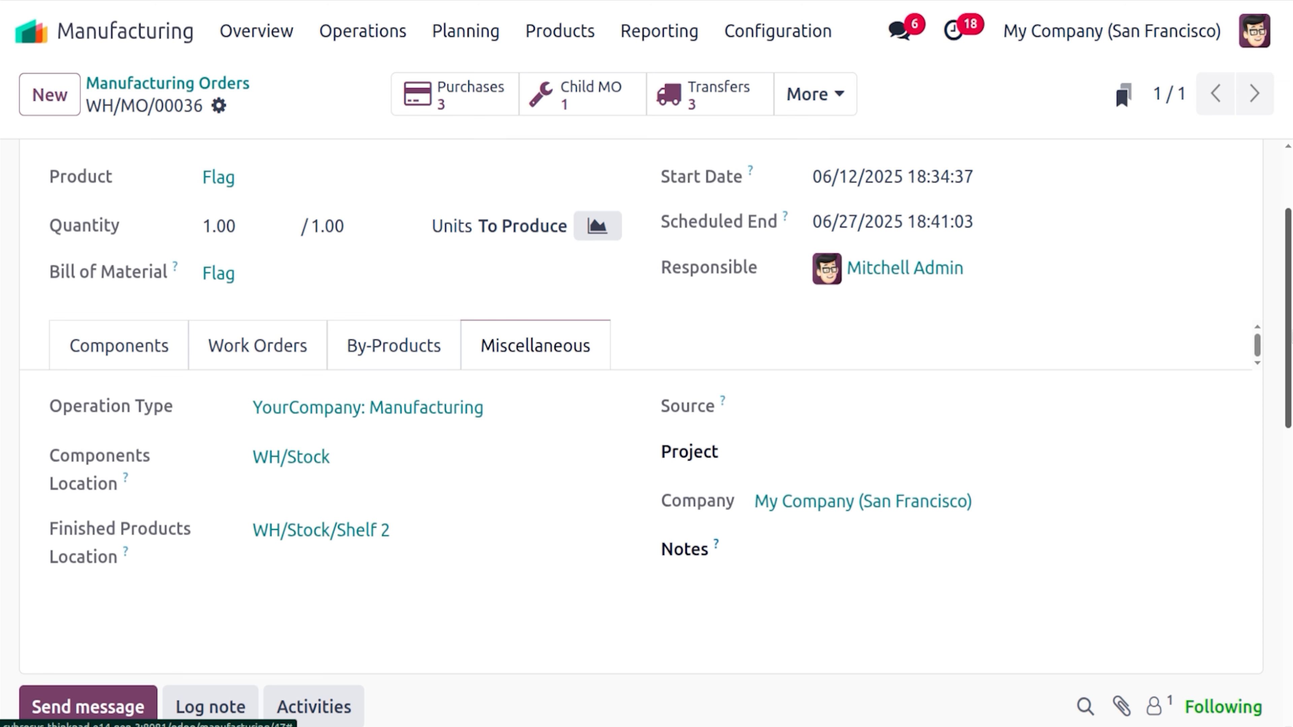
pyautogui.scroll(3, 1288, 316)
pyautogui.click(815, 93)
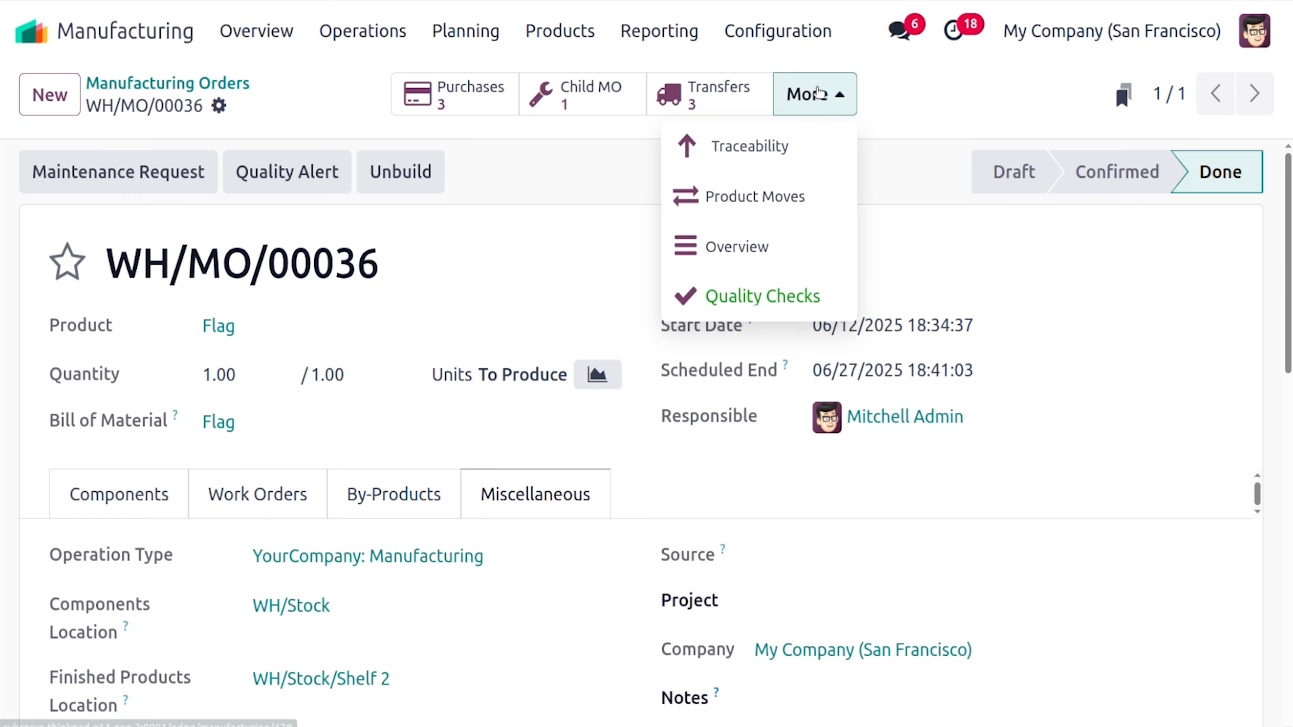
pyautogui.click(815, 204)
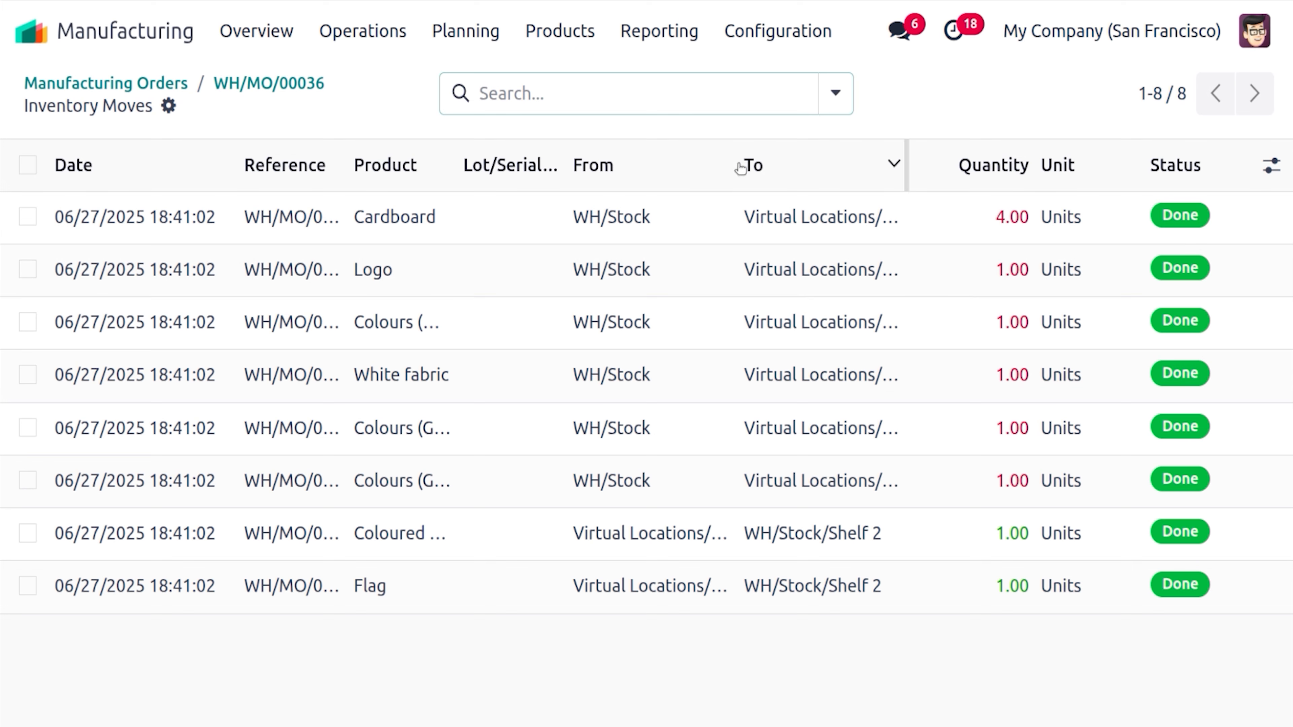
pyautogui.moveTo(736, 166); pyautogui.dragTo(809, 166)
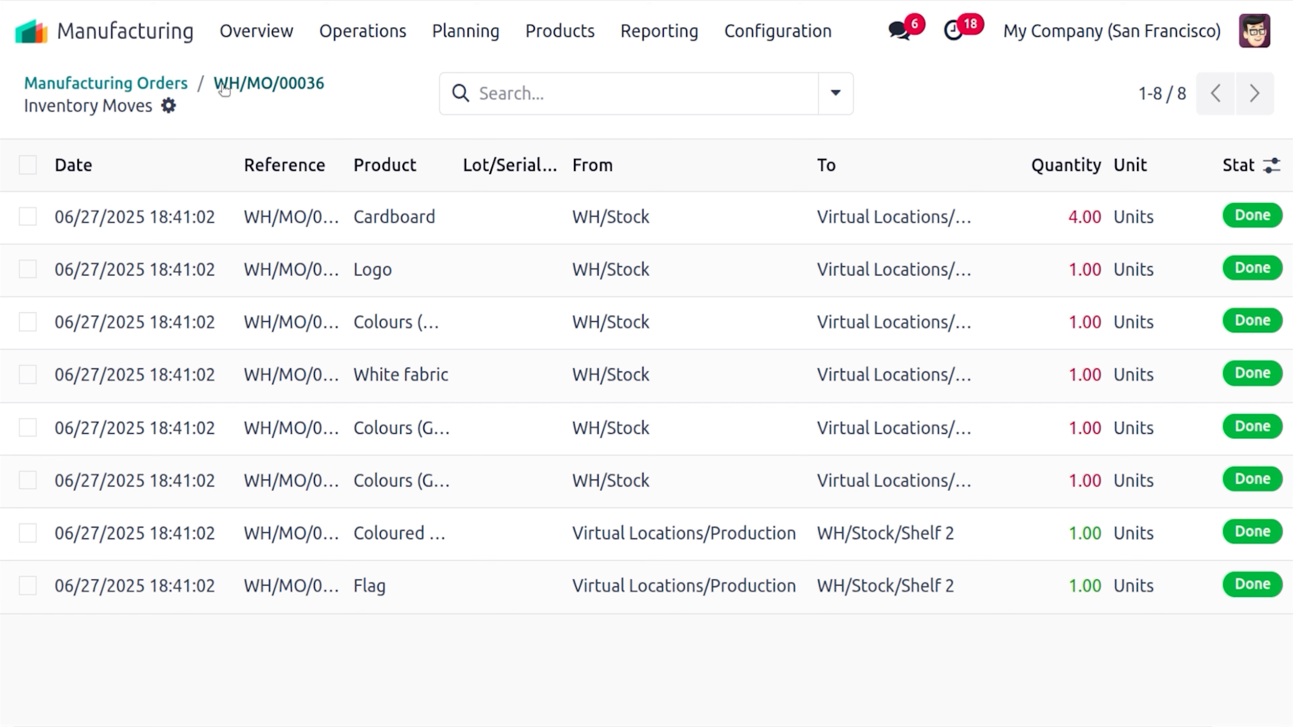
pyautogui.click(268, 84)
pyautogui.click(814, 97)
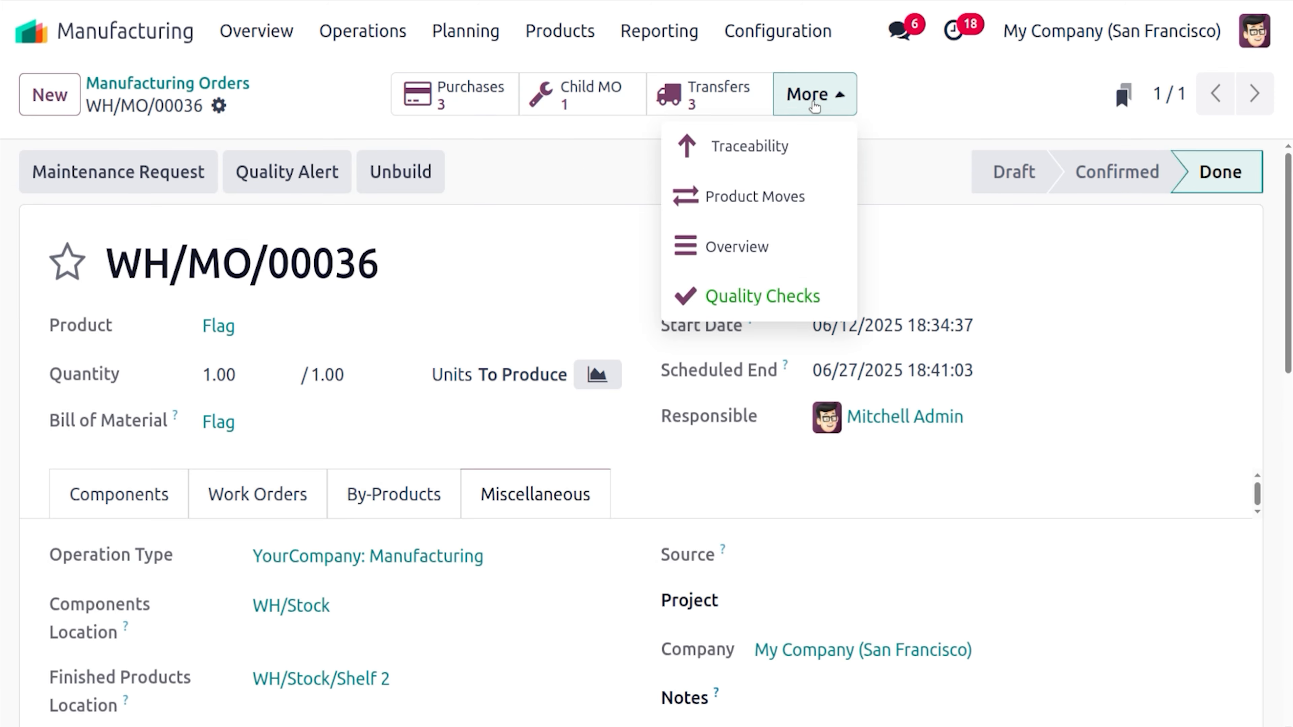
pyautogui.click(798, 245)
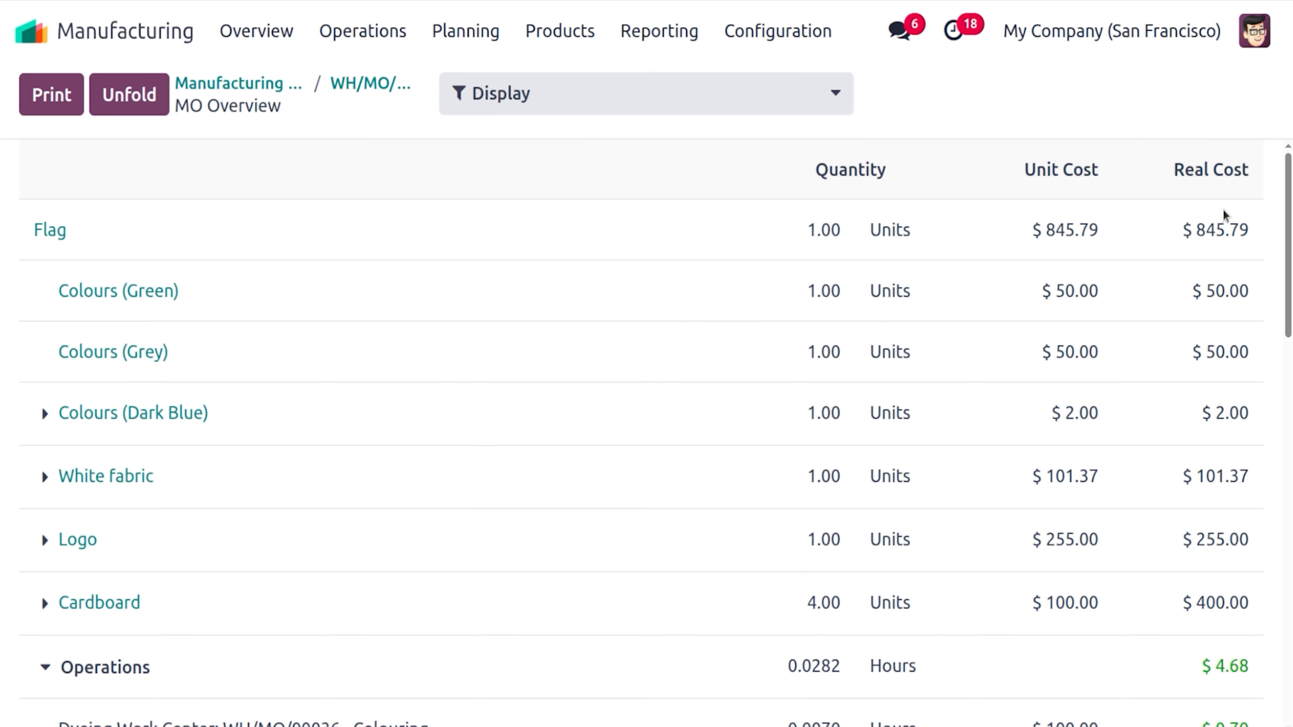
pyautogui.scroll(-6, 1224, 219)
pyautogui.scroll(-8, 656, 421)
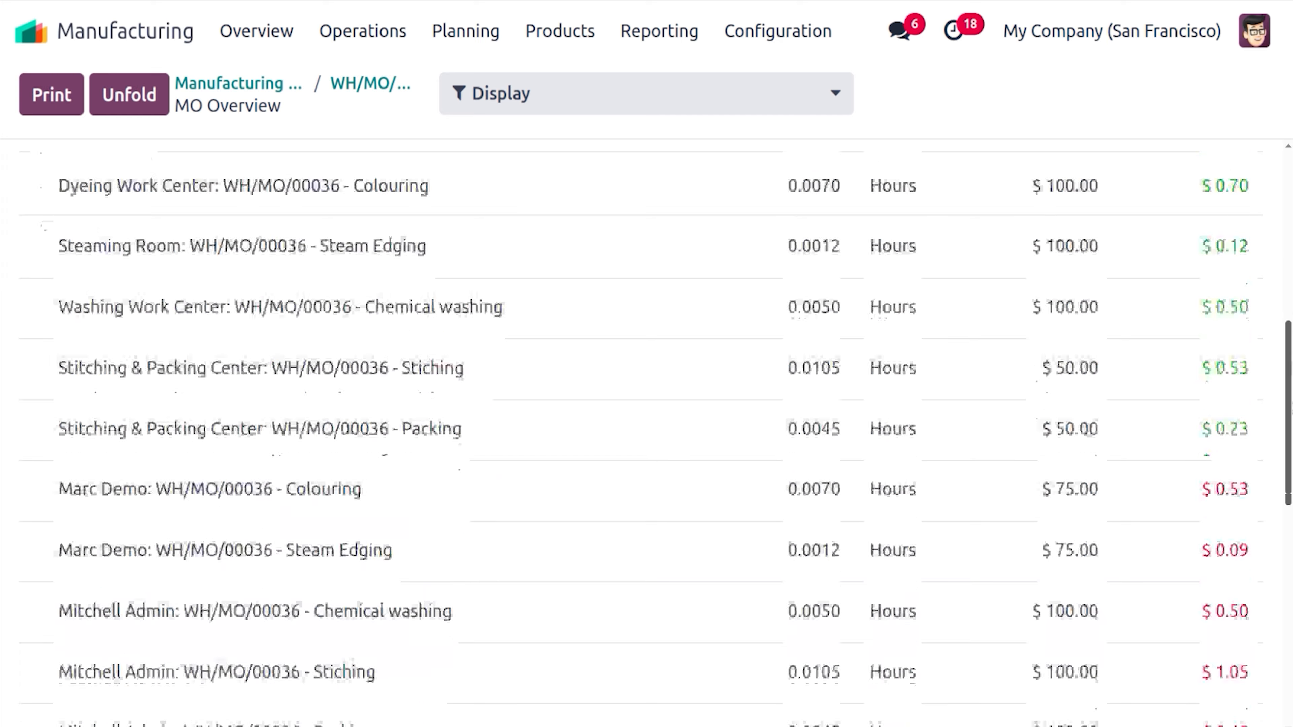
pyautogui.moveTo(1291, 505); pyautogui.dragTo(1290, 203)
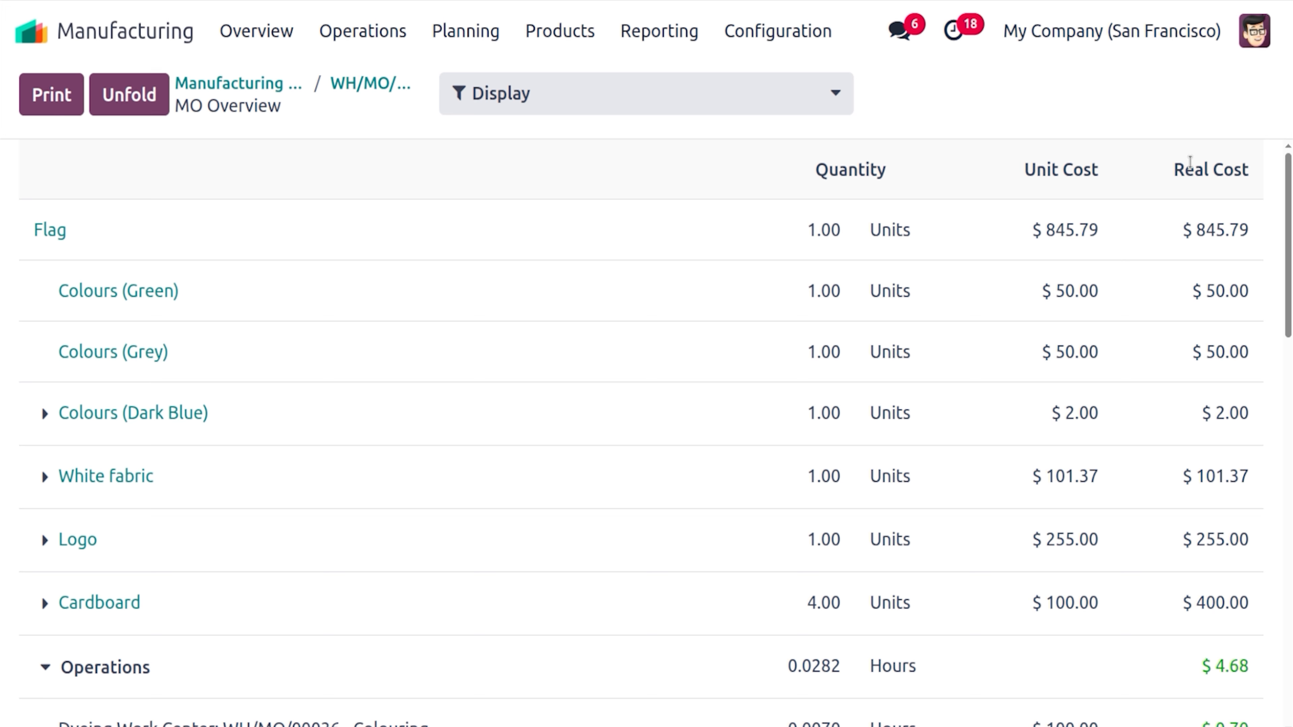
pyautogui.moveTo(1290, 203); pyautogui.dragTo(1291, 293)
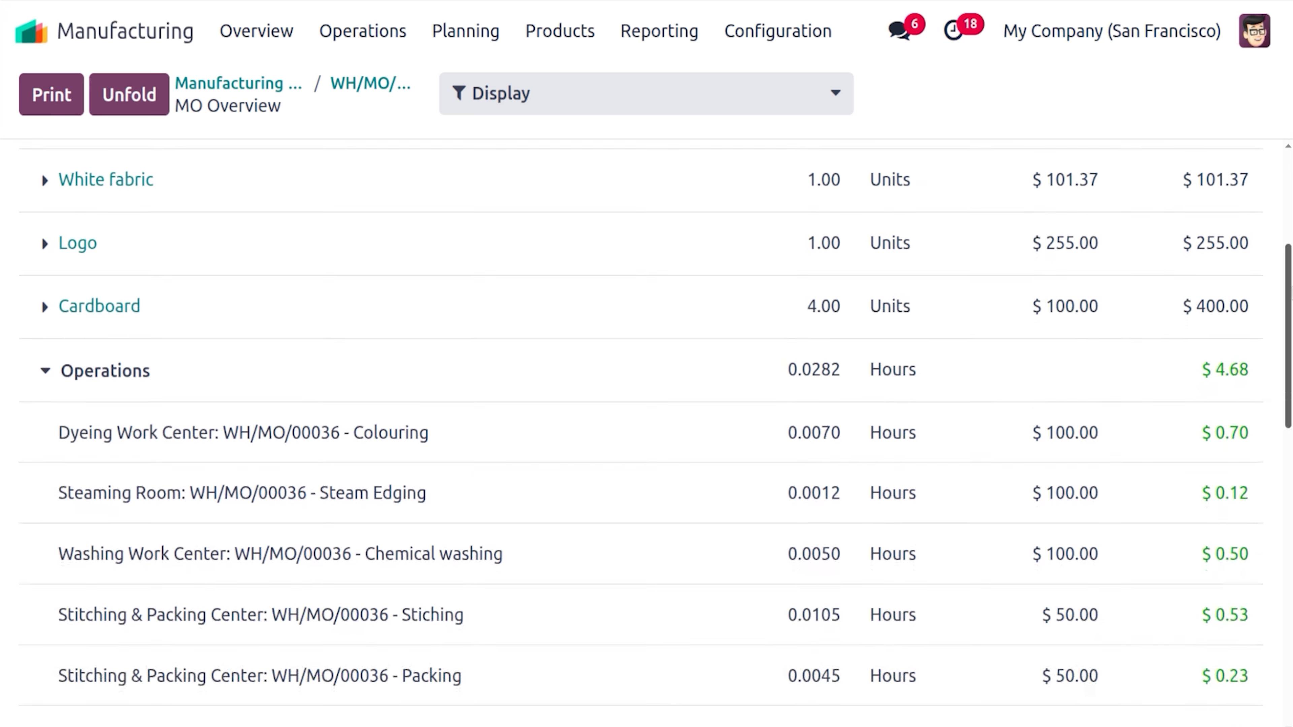
pyautogui.scroll(-3, 871, 220)
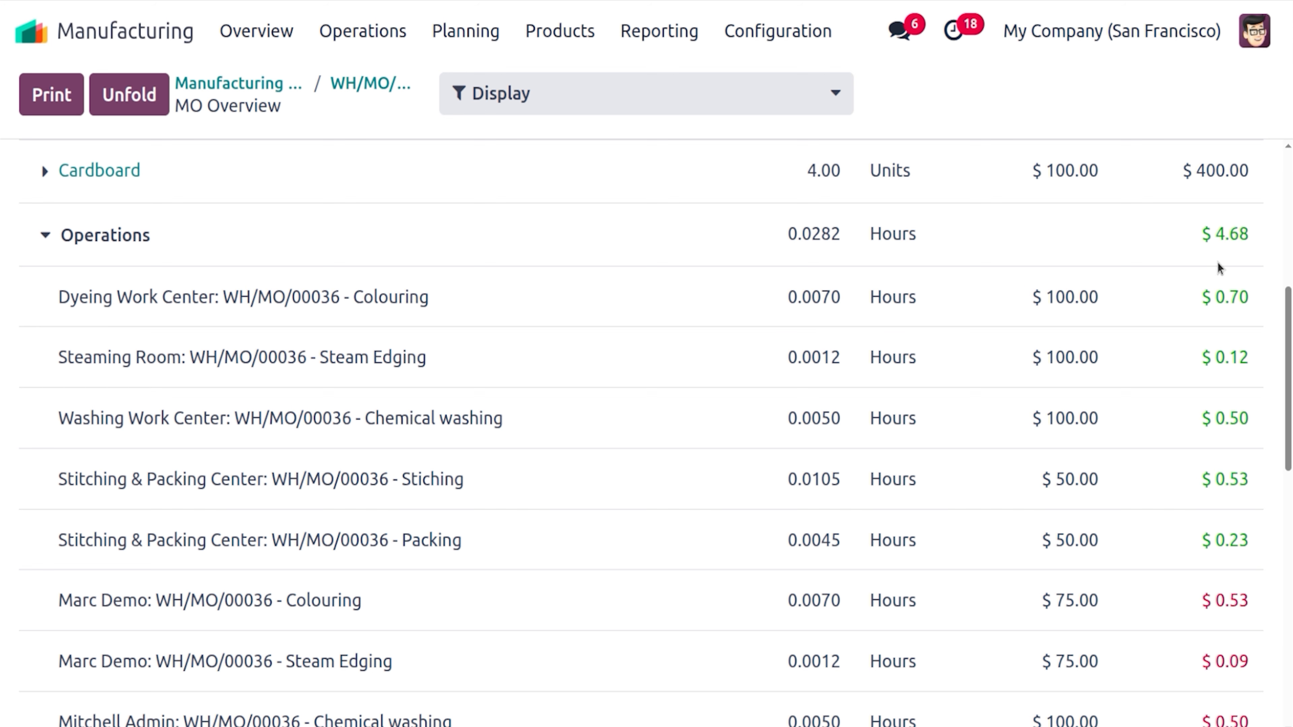
pyautogui.scroll(7, 1086, 293)
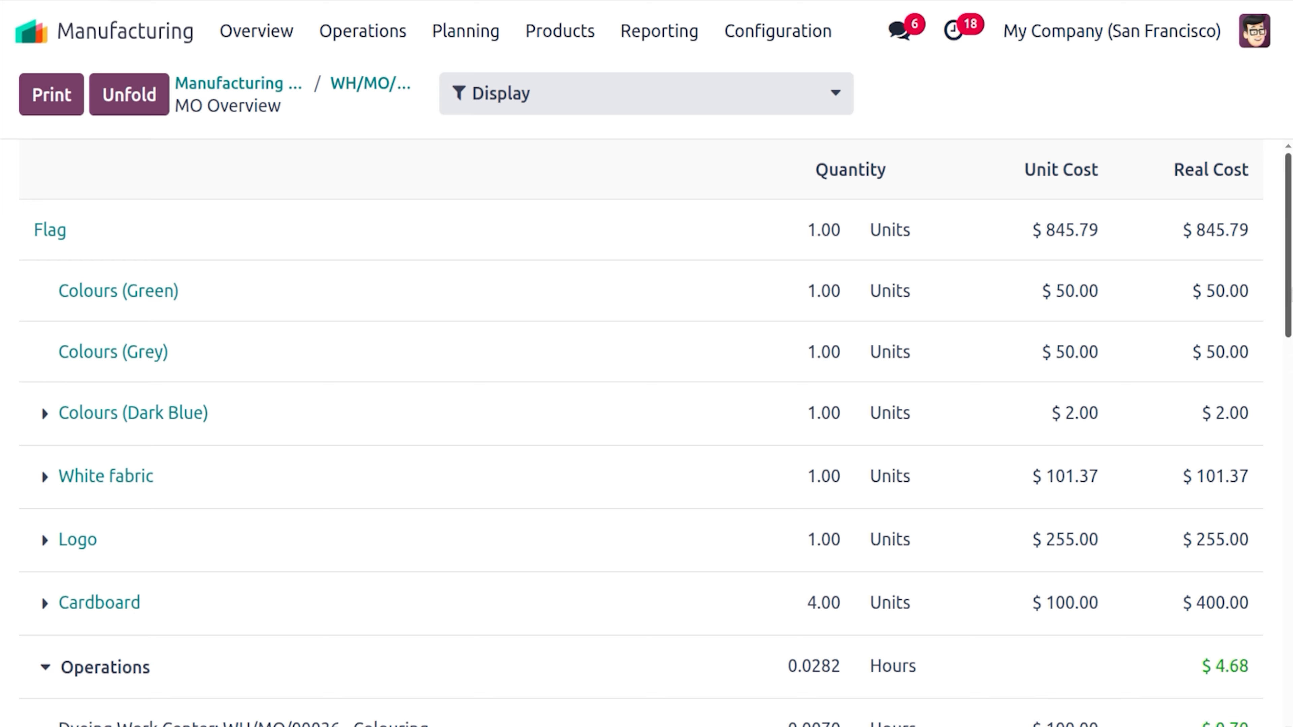
pyautogui.scroll(-8, 1045, 284)
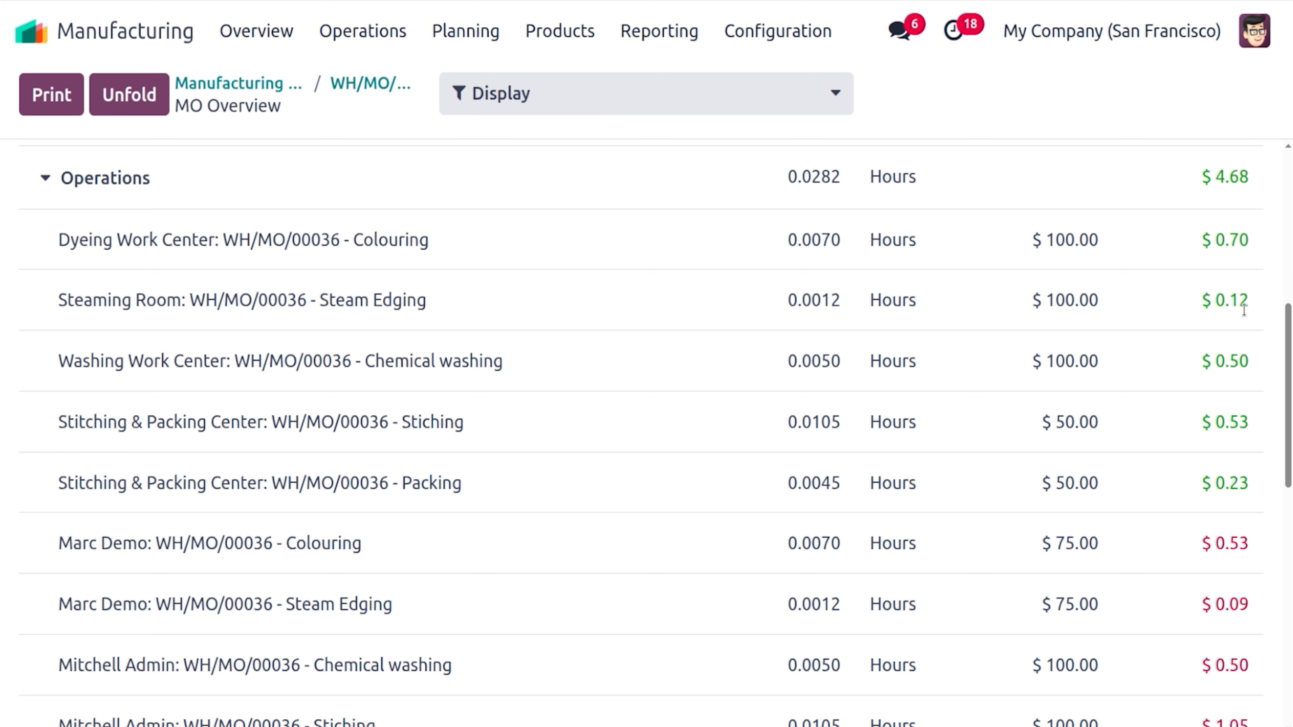
pyautogui.scroll(-7, 680, 356)
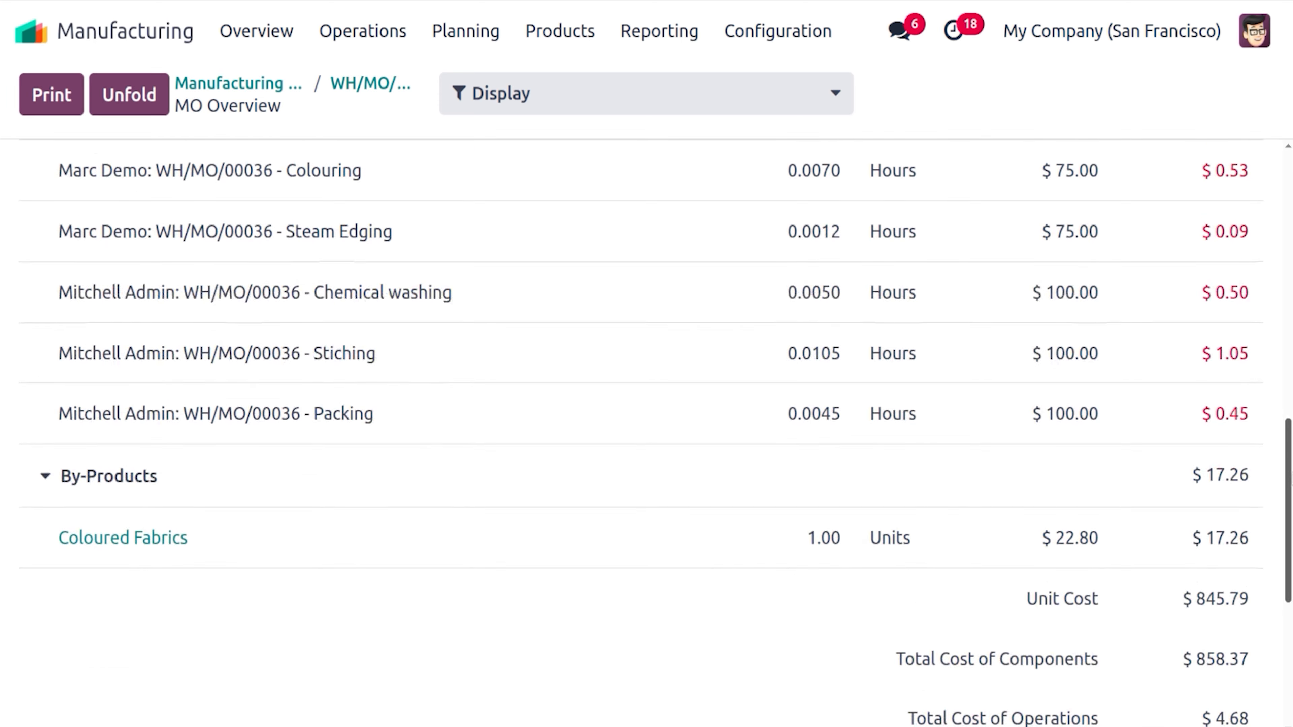
pyautogui.scroll(2, 266, 332)
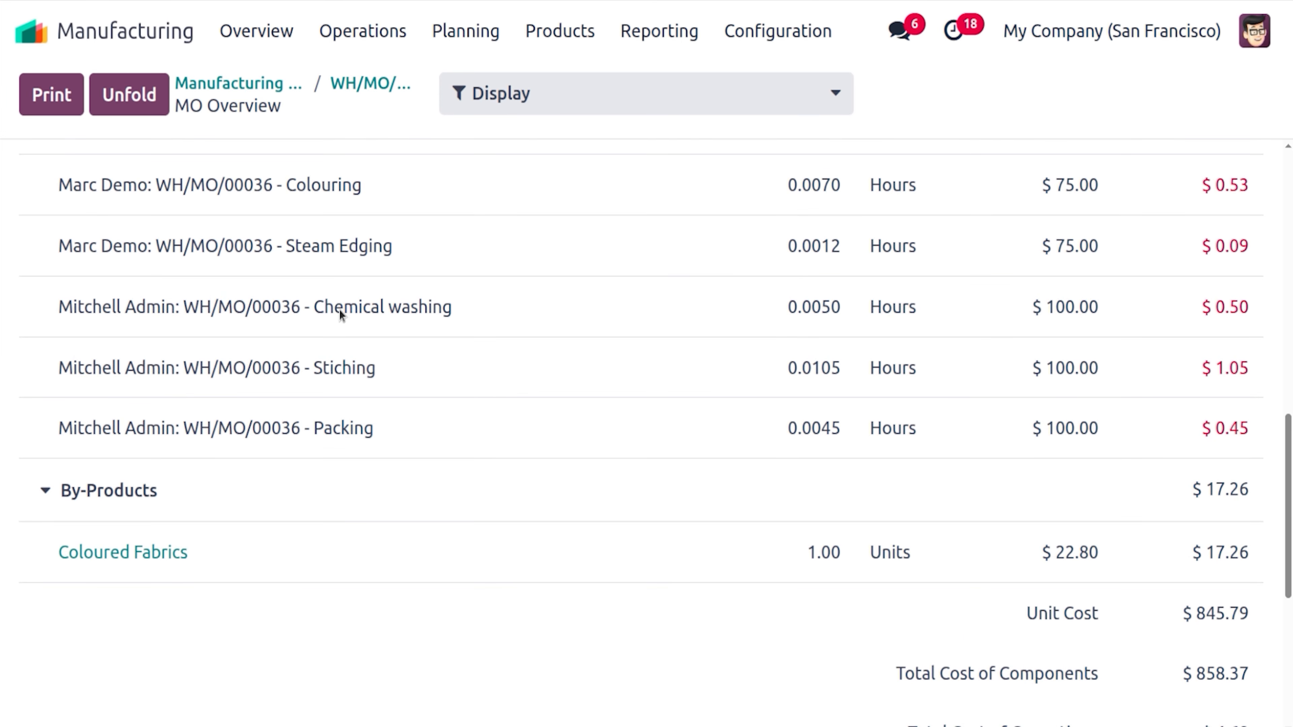
pyautogui.moveTo(1289, 477); pyautogui.dragTo(1291, 381)
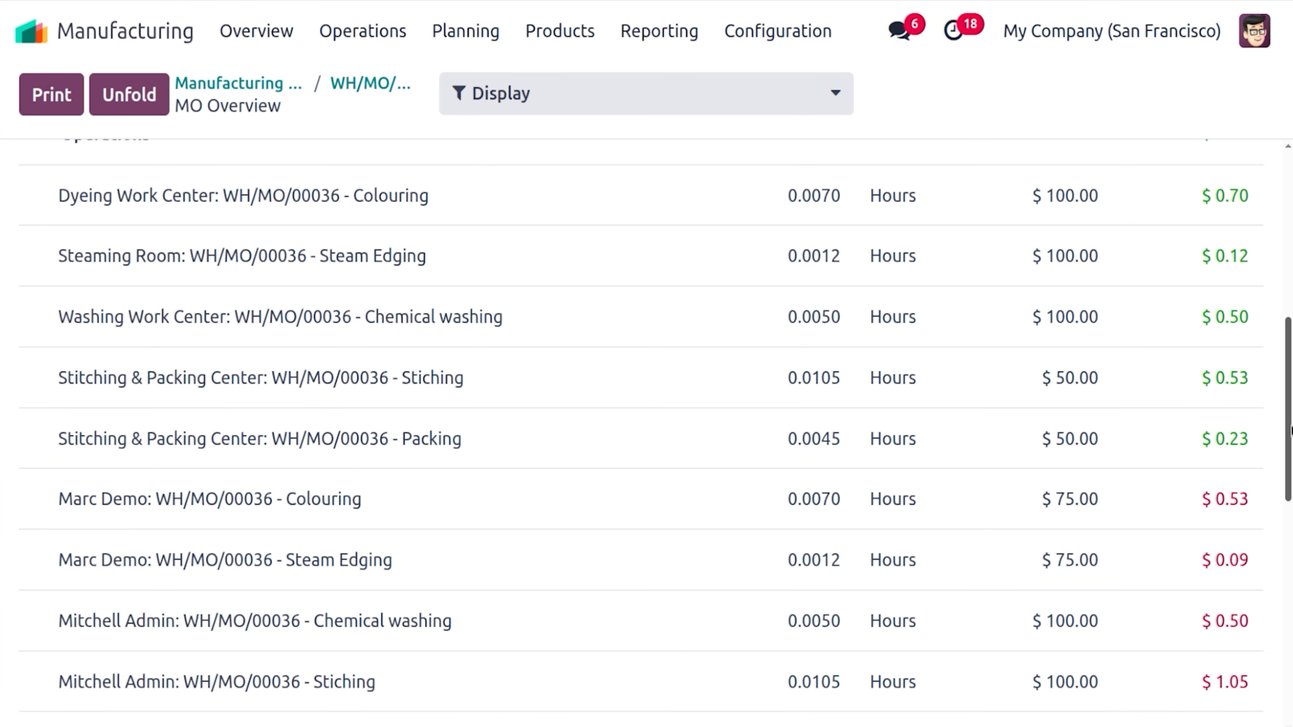
pyautogui.scroll(-7, 1290, 430)
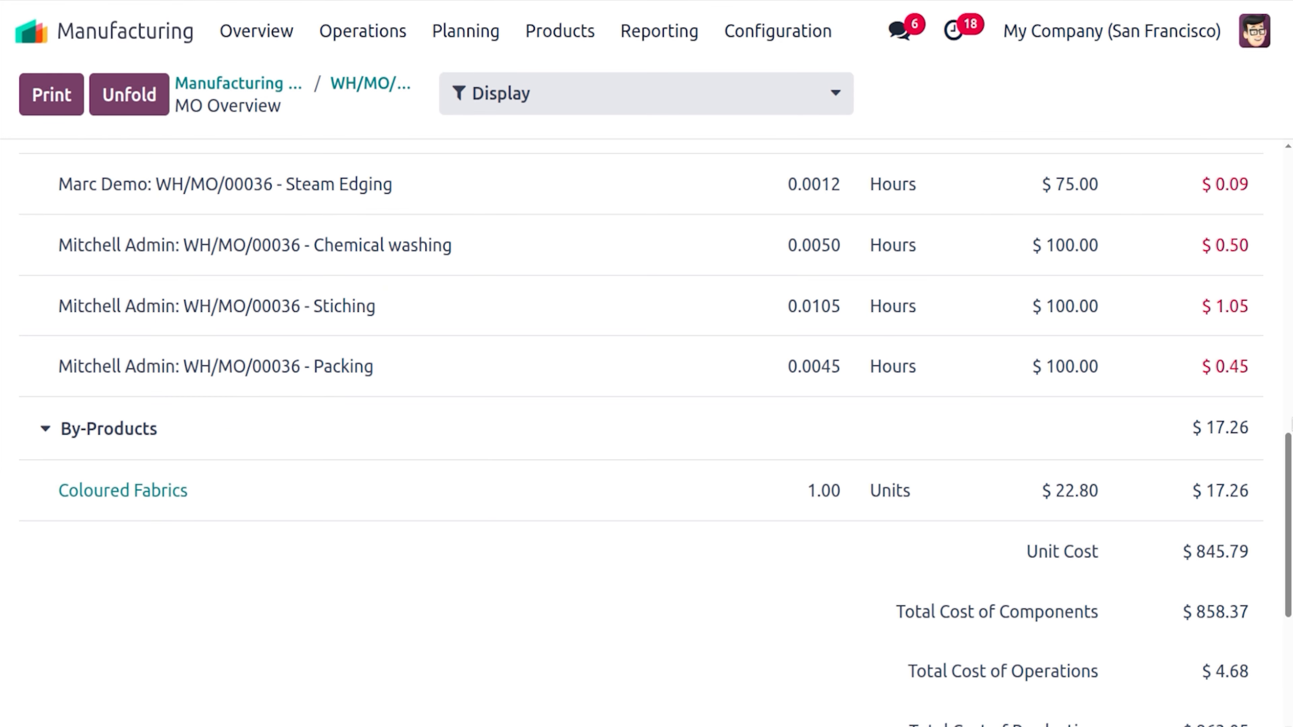
pyautogui.scroll(7, 923, 396)
pyautogui.scroll(-2, 923, 397)
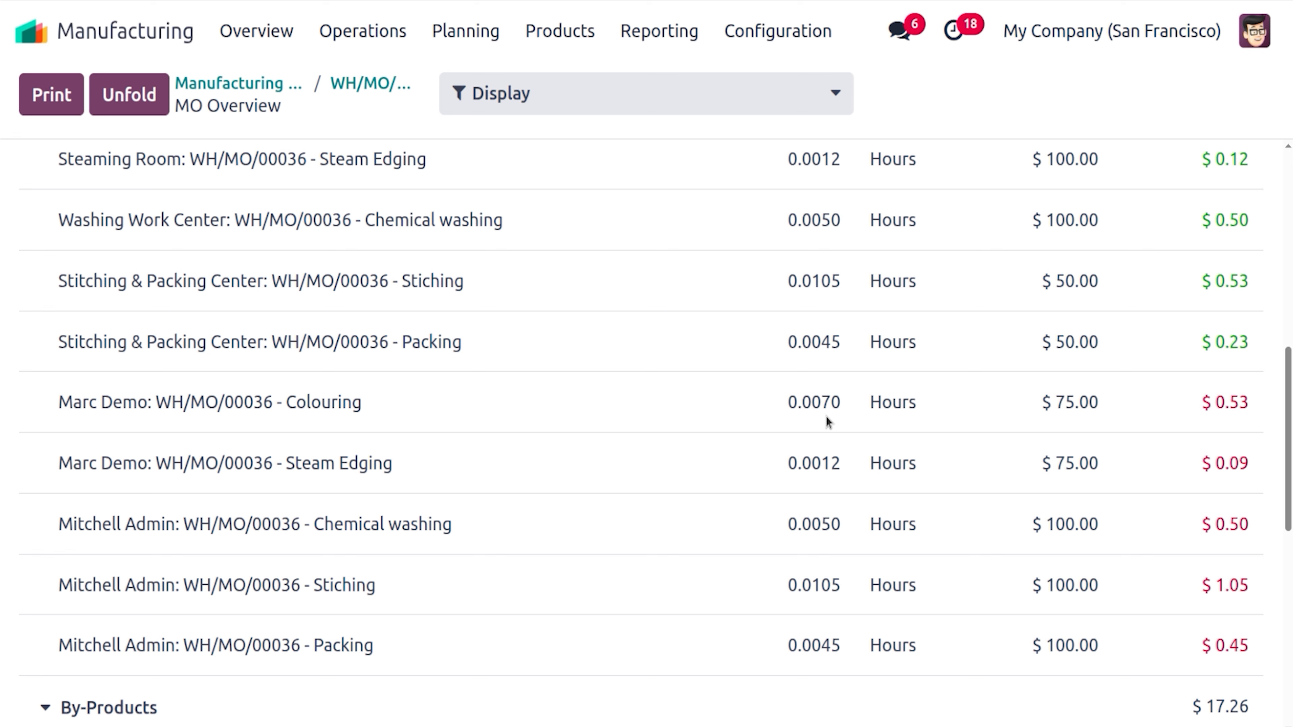
pyautogui.scroll(-3, 1126, 442)
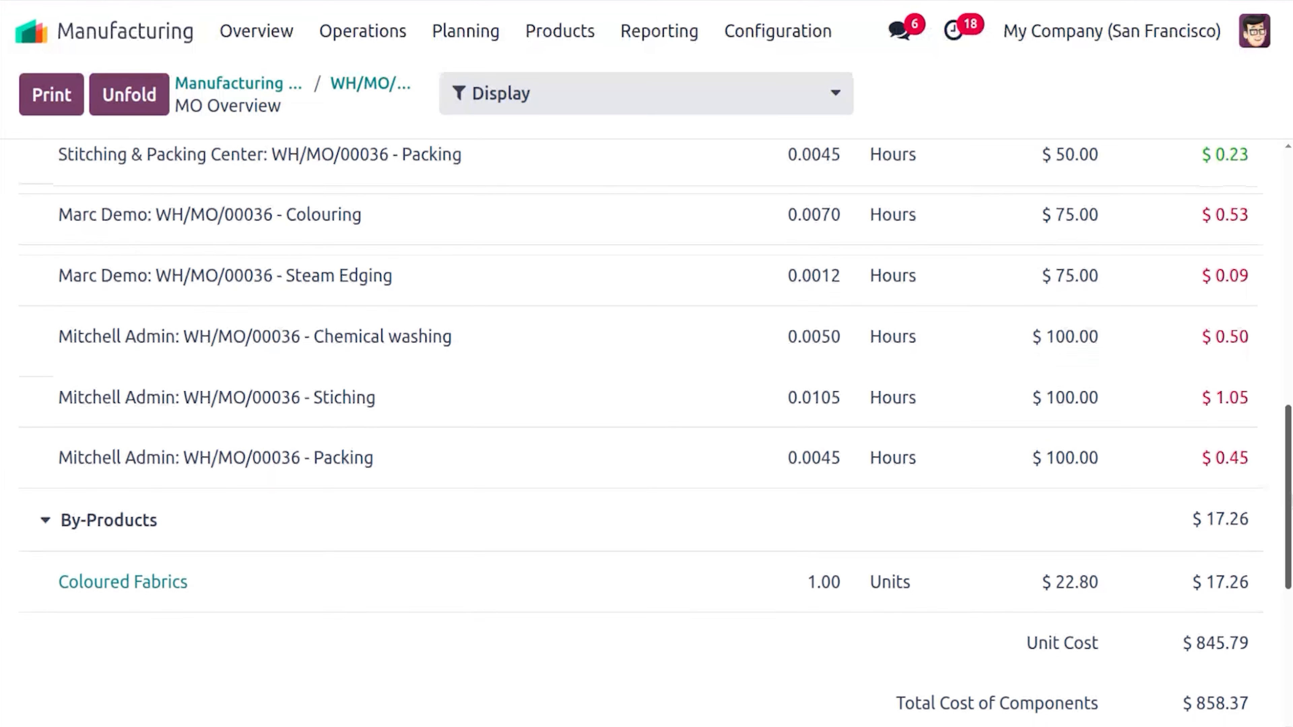
pyautogui.scroll(-1, 1130, 492)
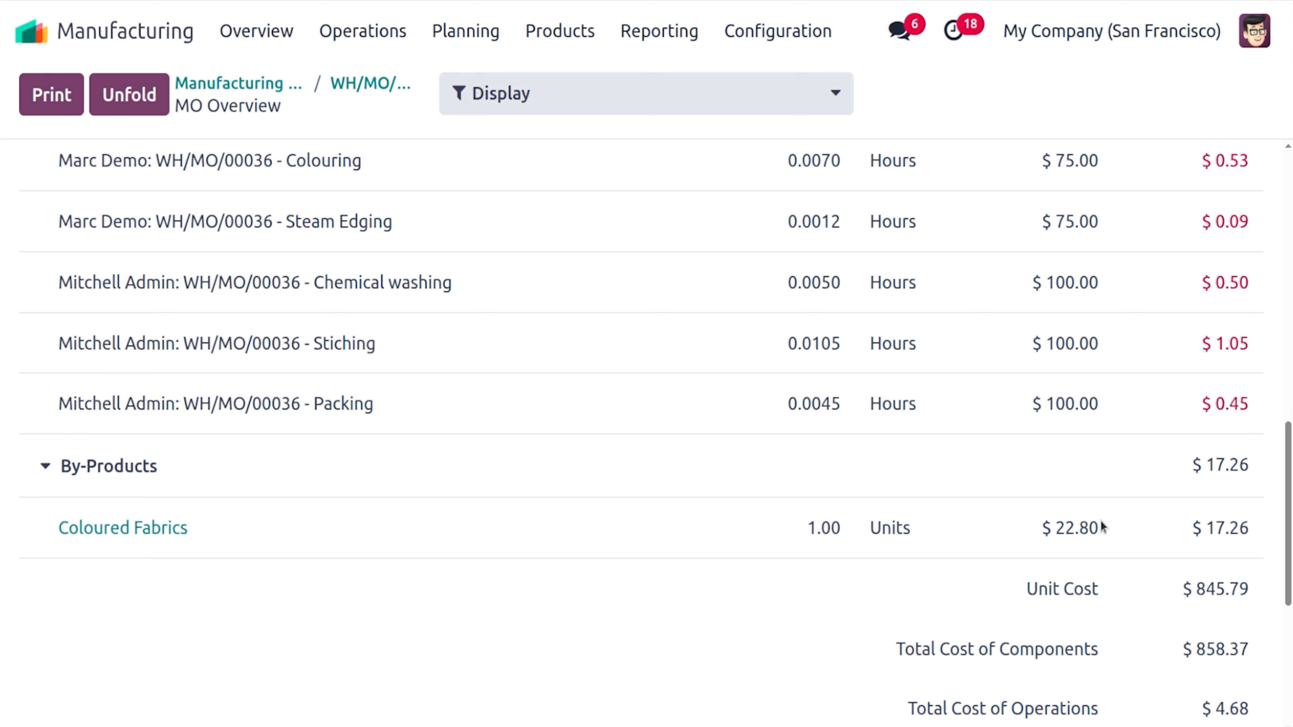
pyautogui.scroll(-6, 1101, 528)
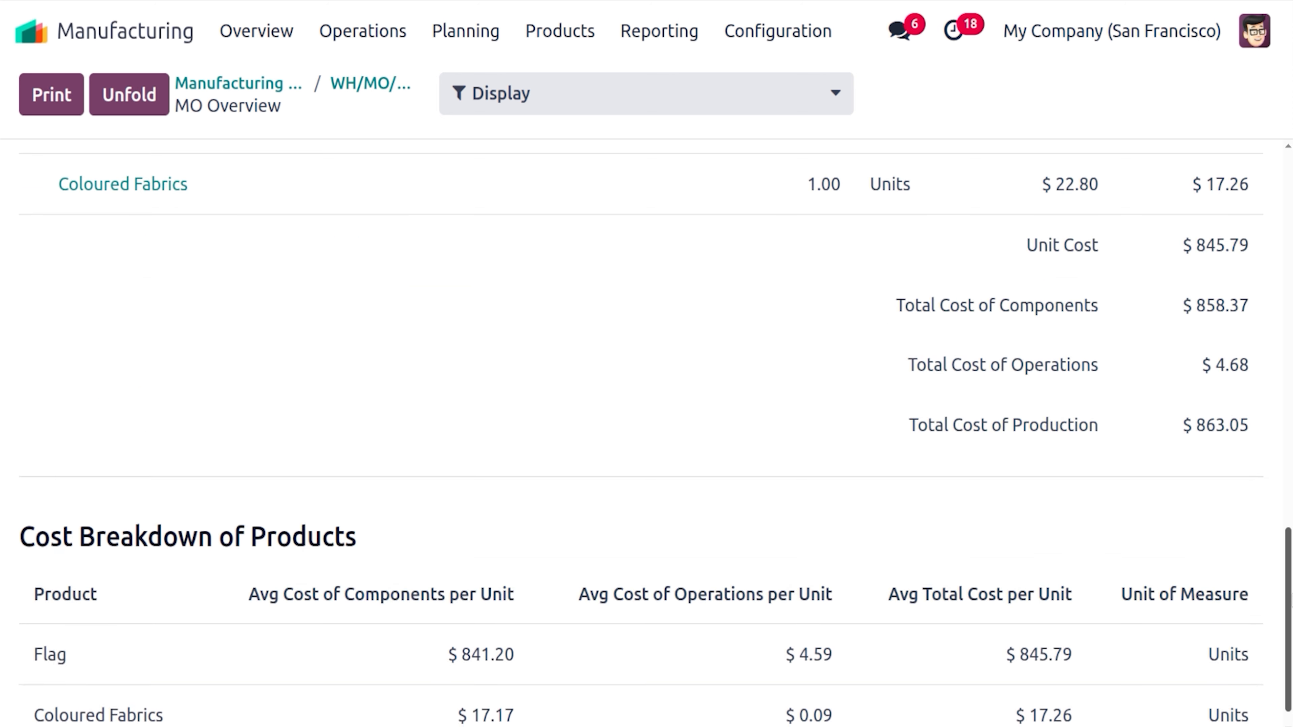
pyautogui.scroll(-1, 1232, 667)
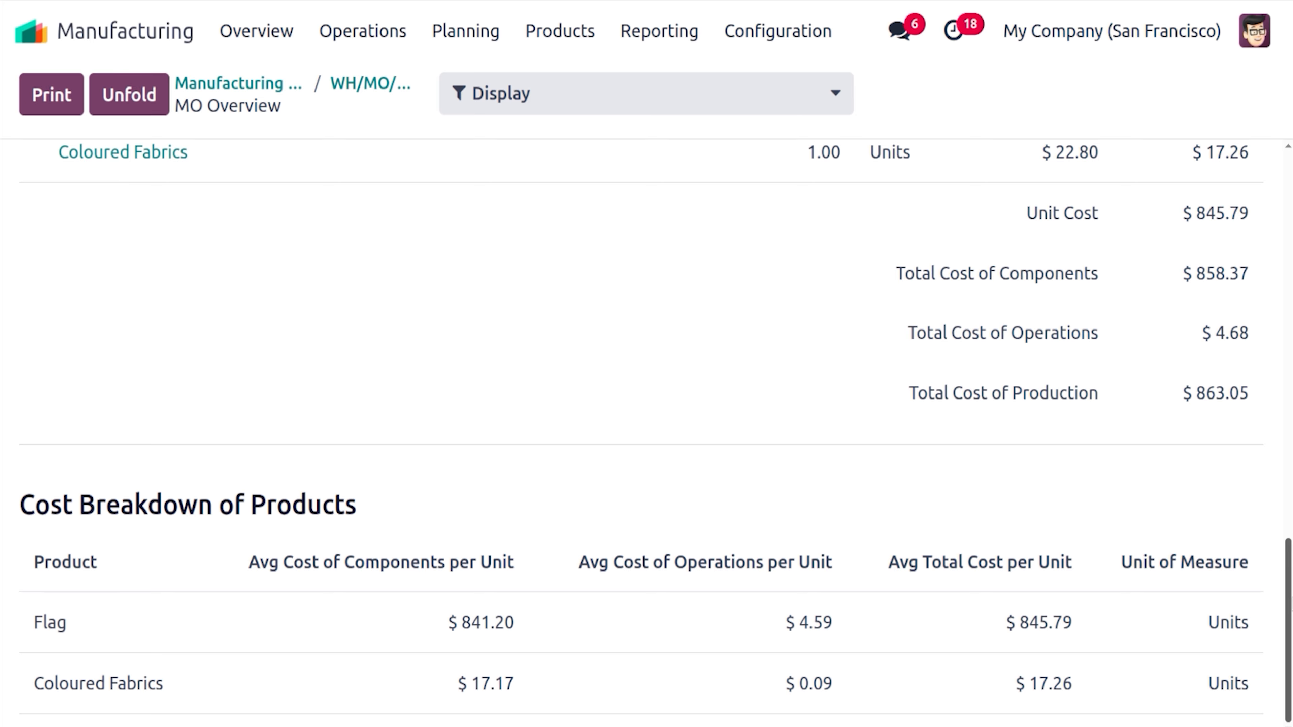
pyautogui.moveTo(1290, 604); pyautogui.dragTo(1242, 178)
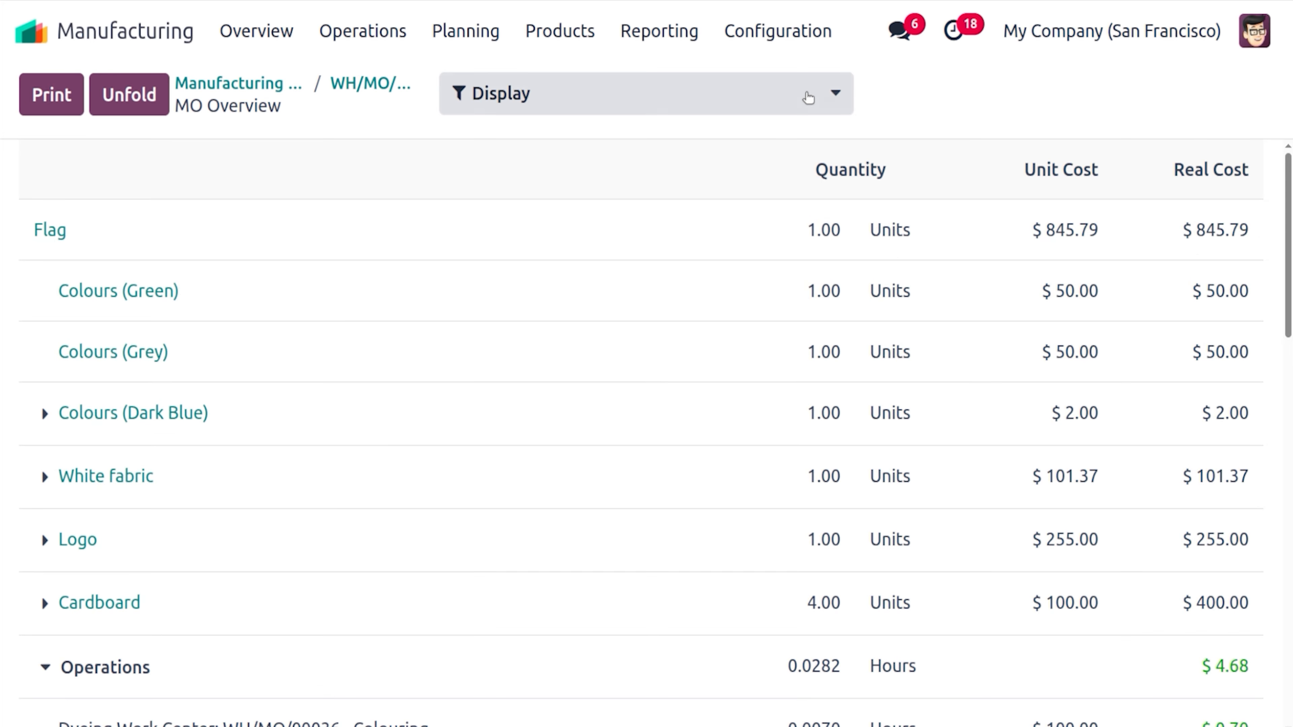
# Add the MO Cost and BoM Cost columns to the cost overview, then return to WH/MO/00036
pyautogui.click(808, 97)
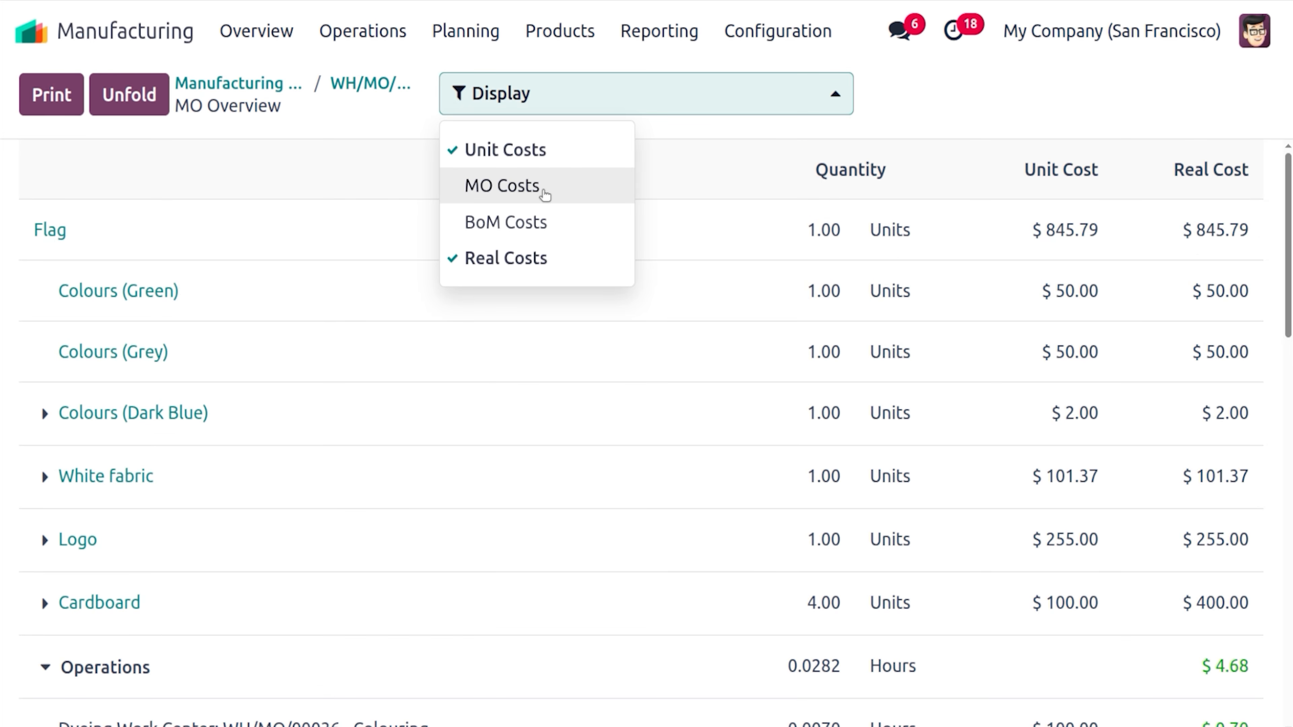
pyautogui.click(544, 186)
pyautogui.click(733, 89)
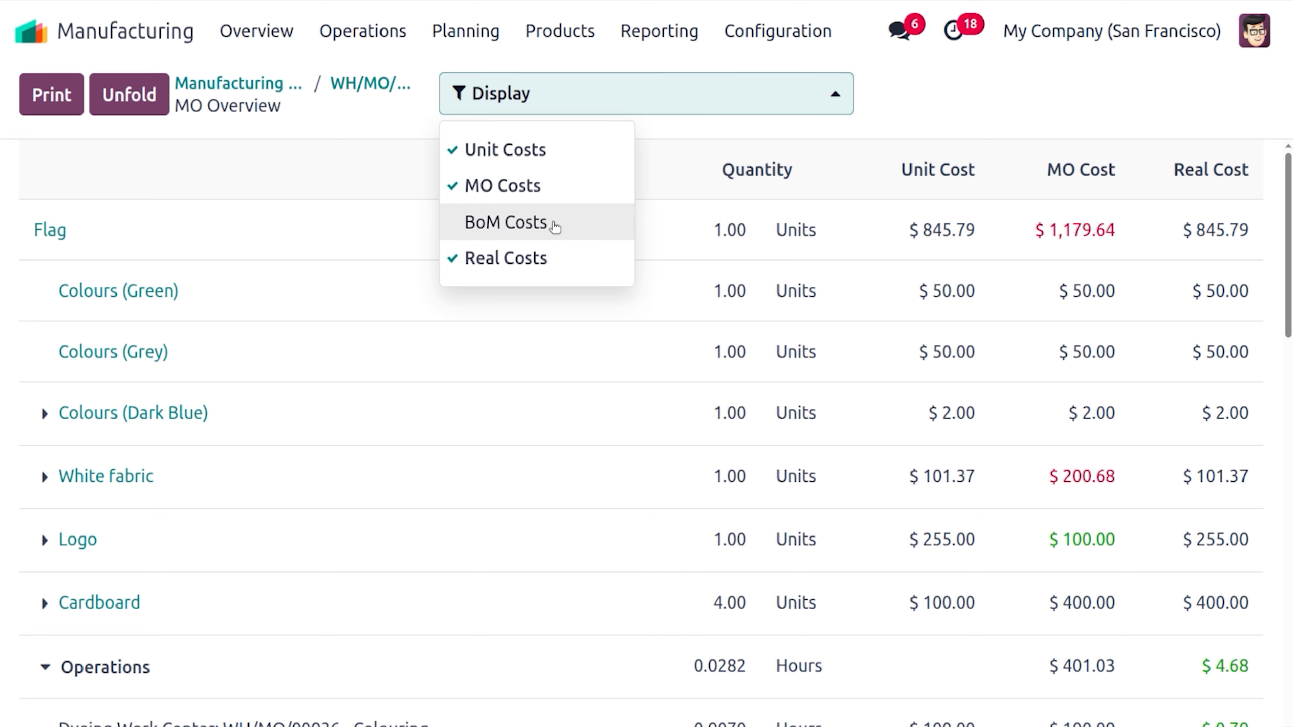
pyautogui.click(555, 232)
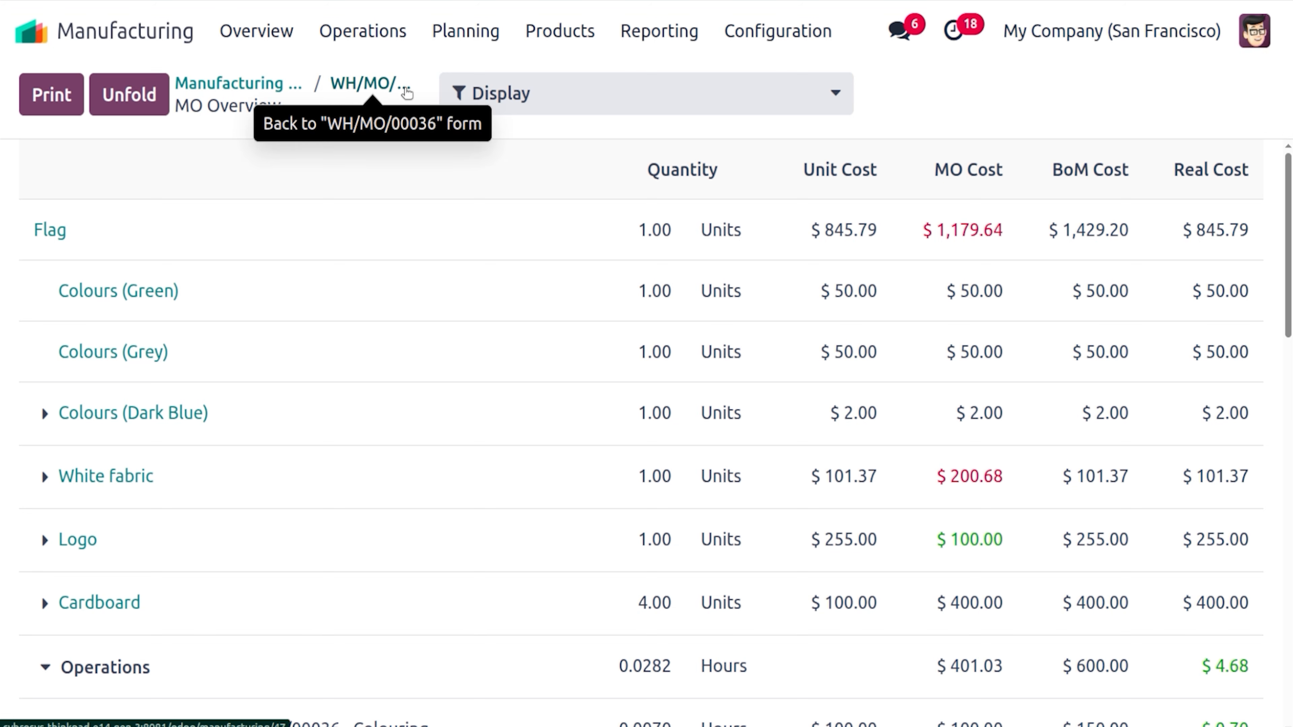
pyautogui.click(407, 91)
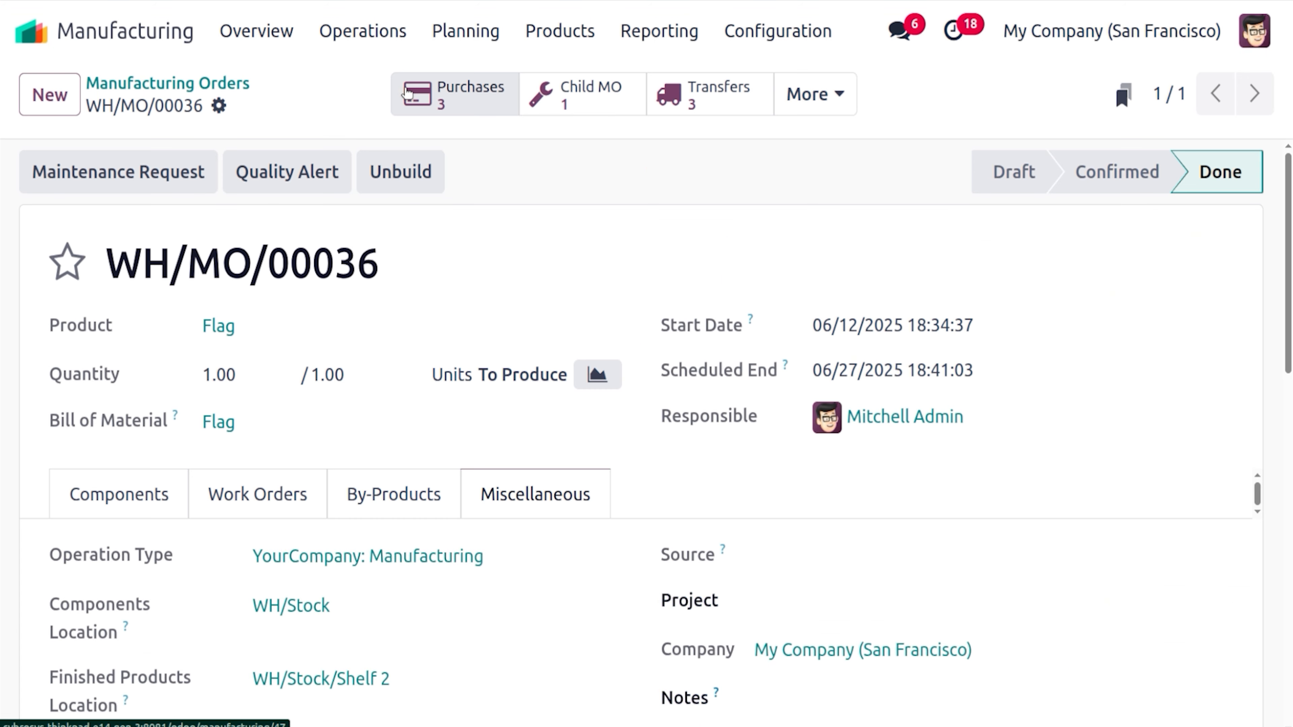
# Open the order's passed quality check QC00047, then go back to the Manufacturing Orders list
pyautogui.click(828, 92)
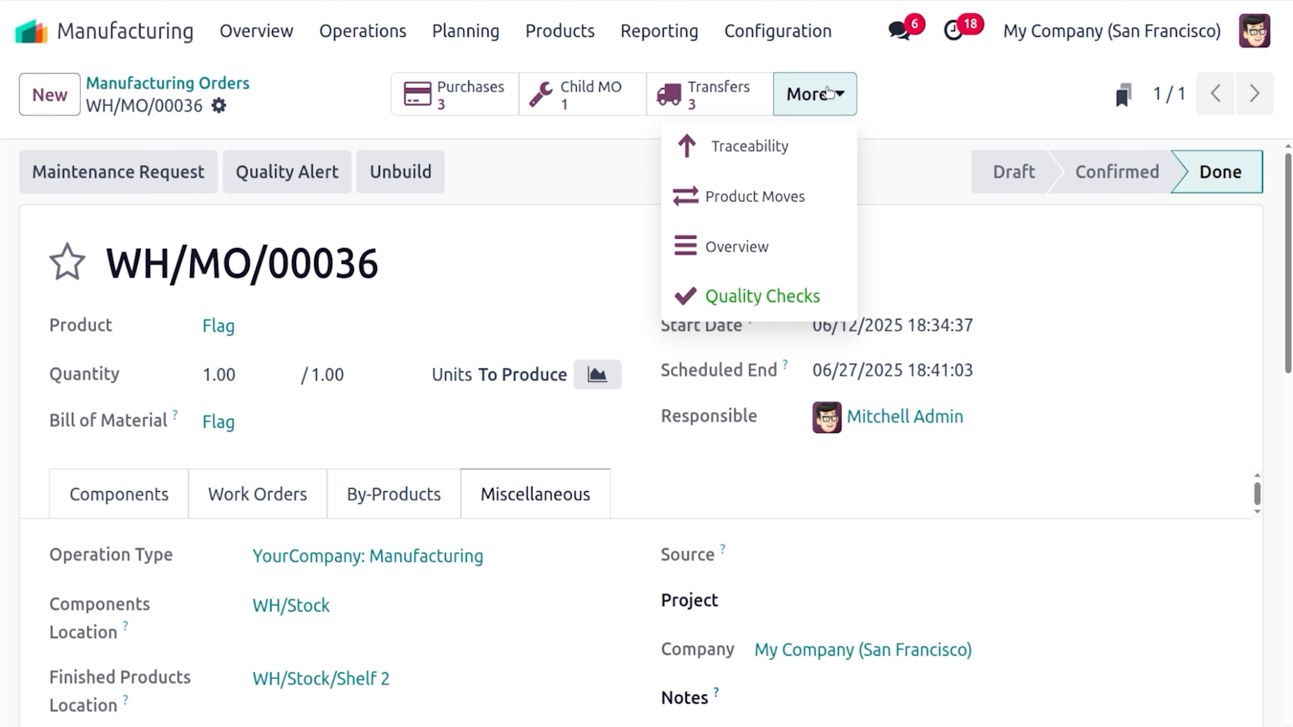
pyautogui.click(761, 306)
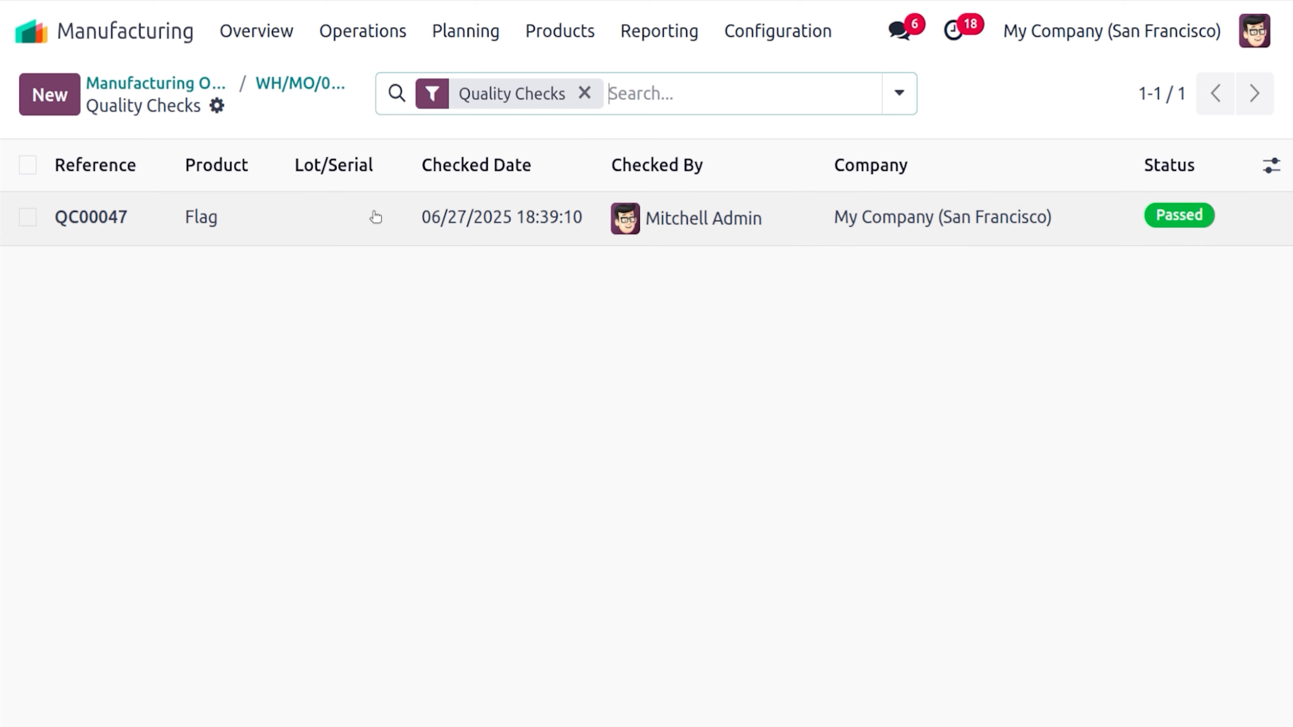
pyautogui.click(375, 217)
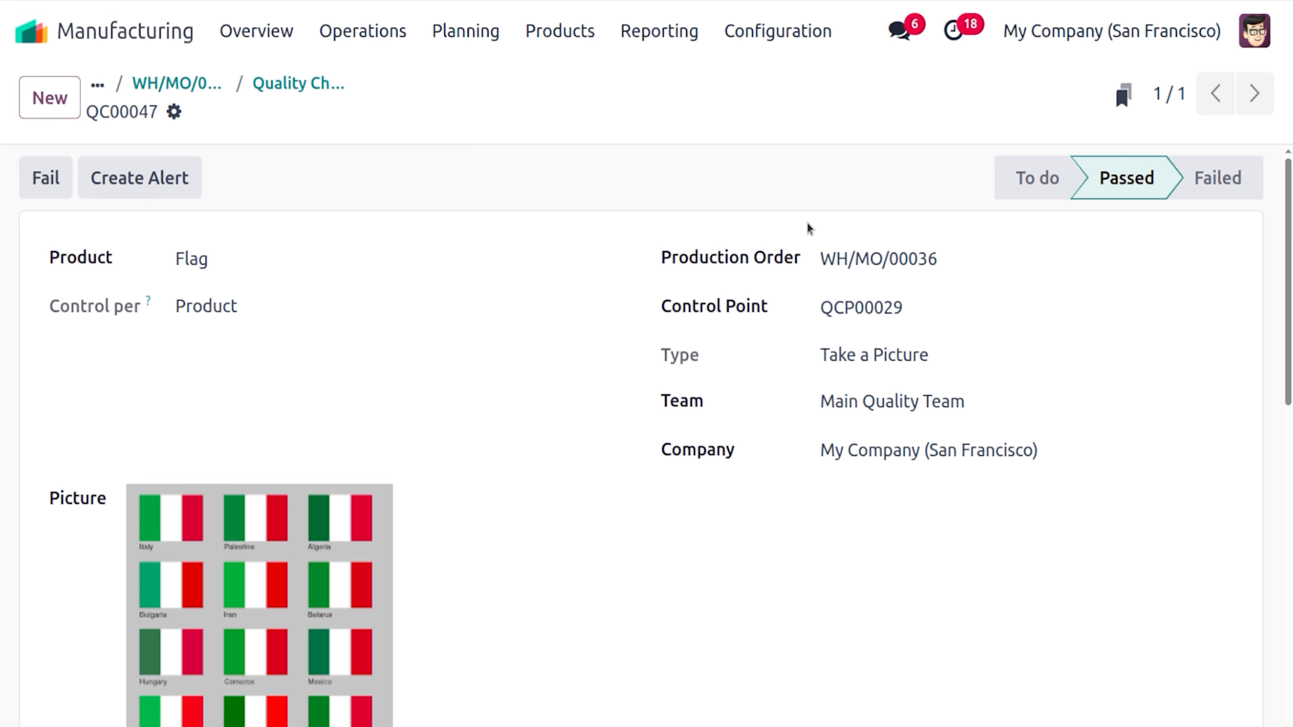
pyautogui.scroll(-8, 1188, 250)
pyautogui.scroll(8, 1188, 249)
pyautogui.click(291, 84)
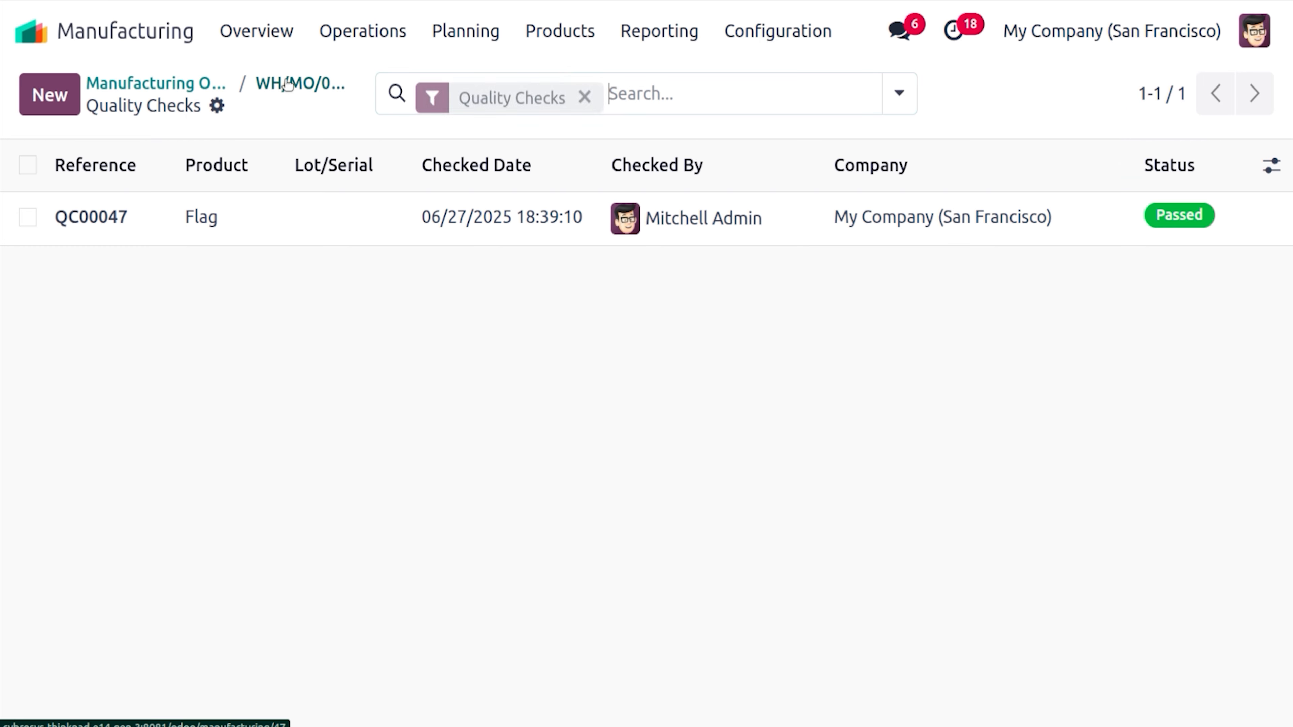
pyautogui.click(198, 82)
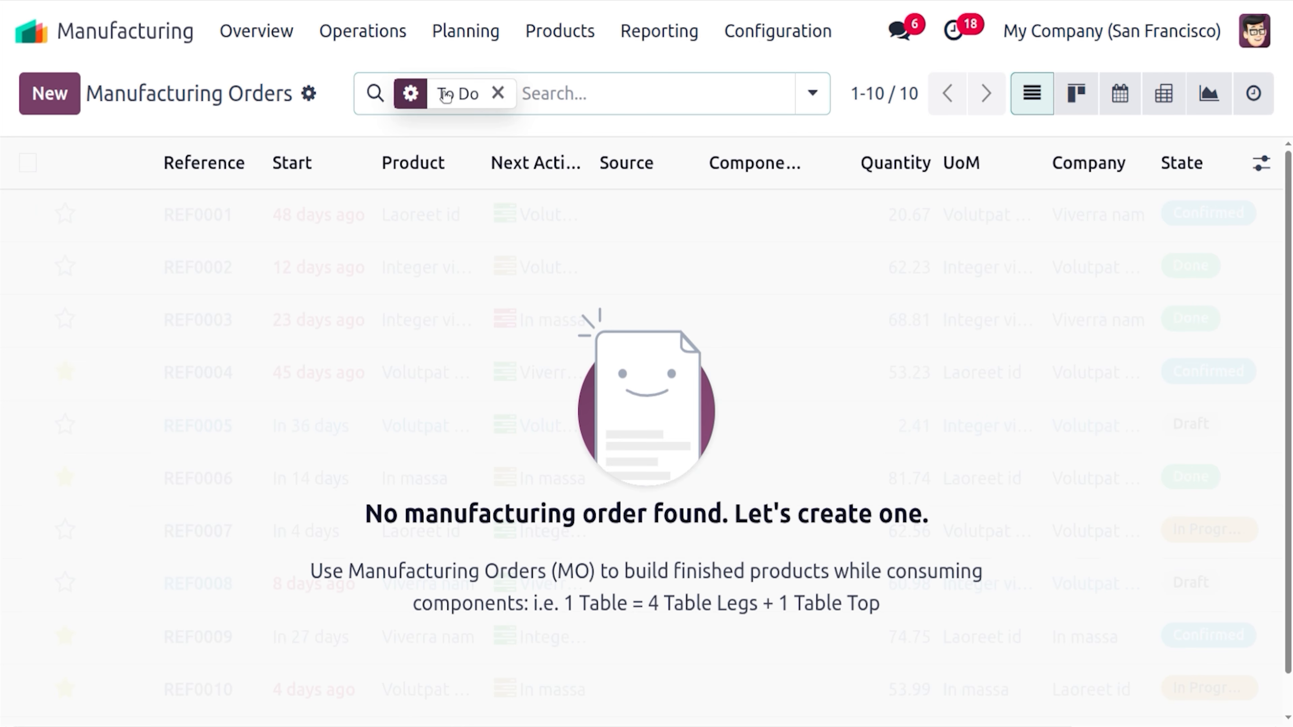
# Search manufacturing orders for WH/MO/00036 without the To Do filter and widen the Reference column
pyautogui.click(518, 103)
pyautogui.write('WH/MO/00036')
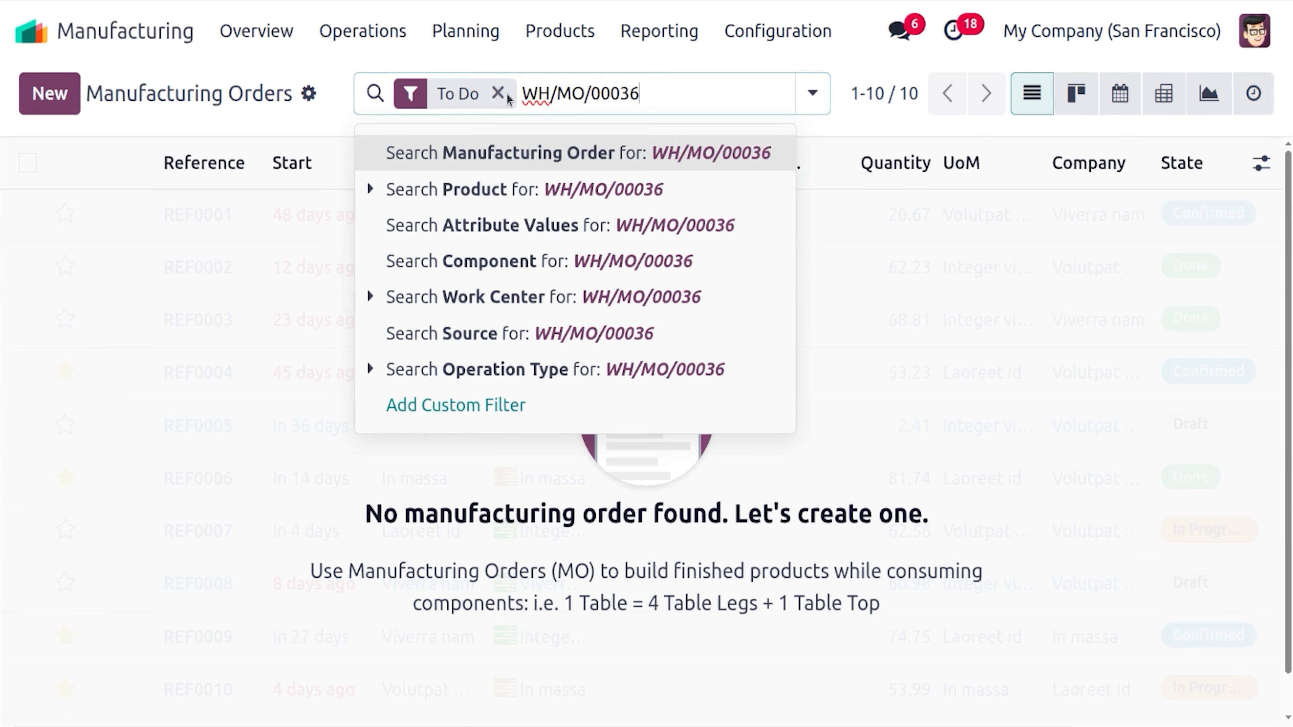
pyautogui.click(496, 93)
pyautogui.press('Return')
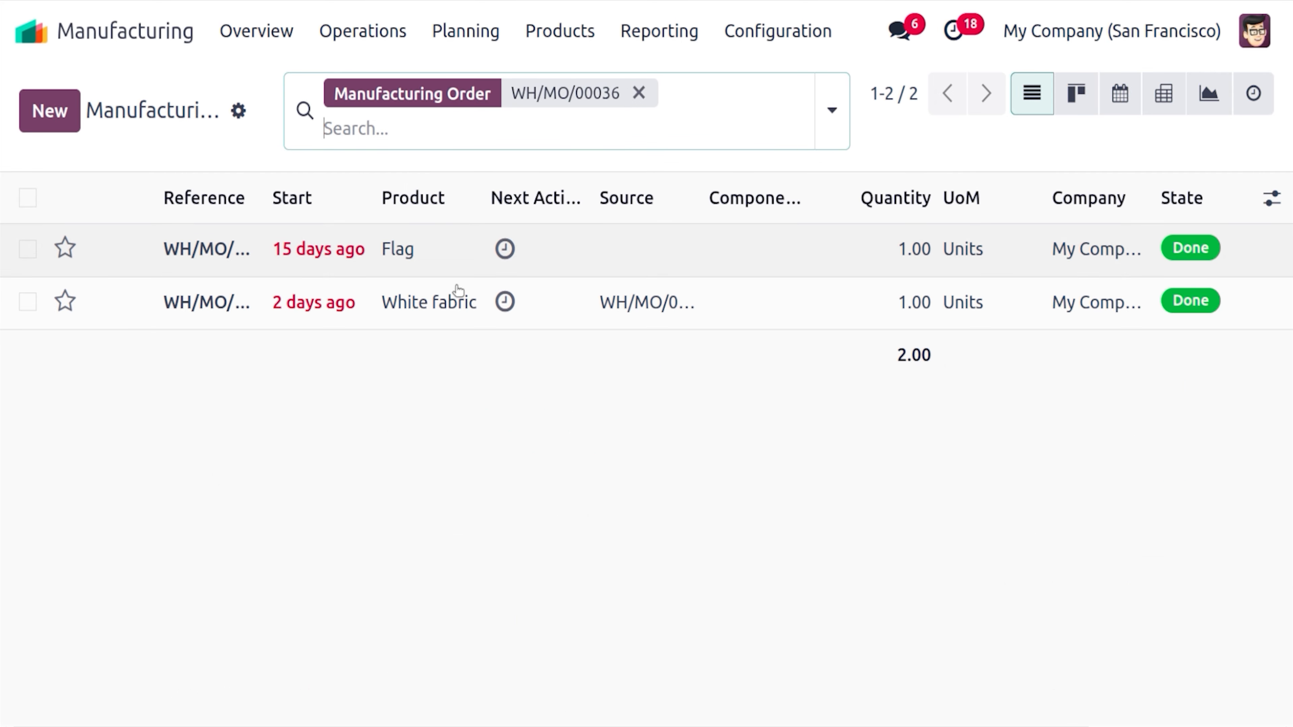
pyautogui.moveTo(260, 197); pyautogui.dragTo(314, 197)
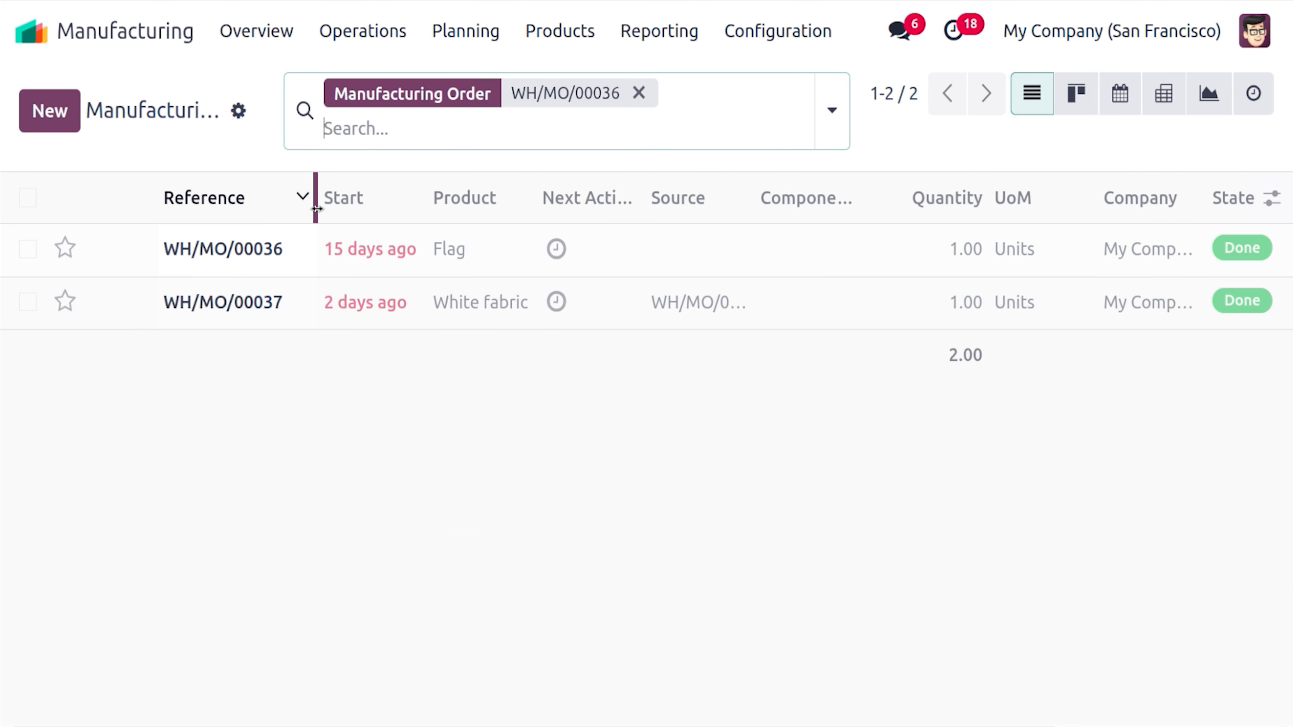
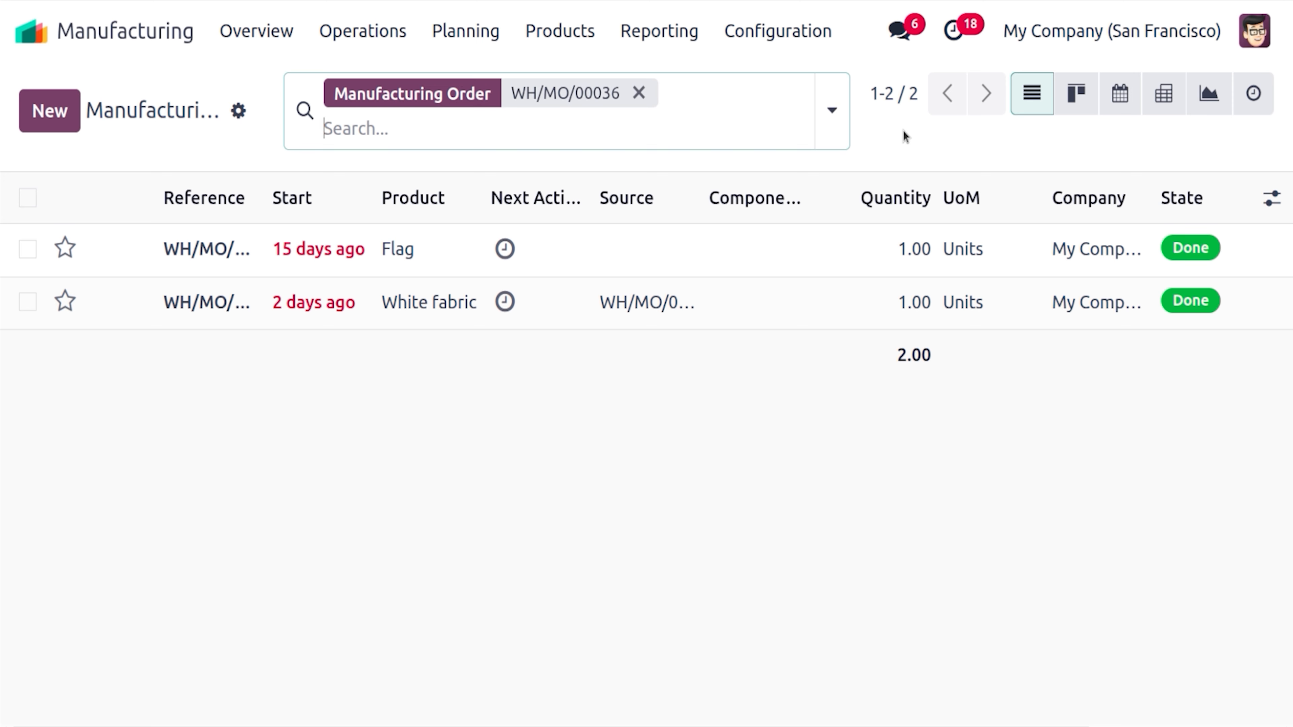
# Open the Flag manufacturing order WH/MO/00036 from the filtered list
pyautogui.click(446, 240)
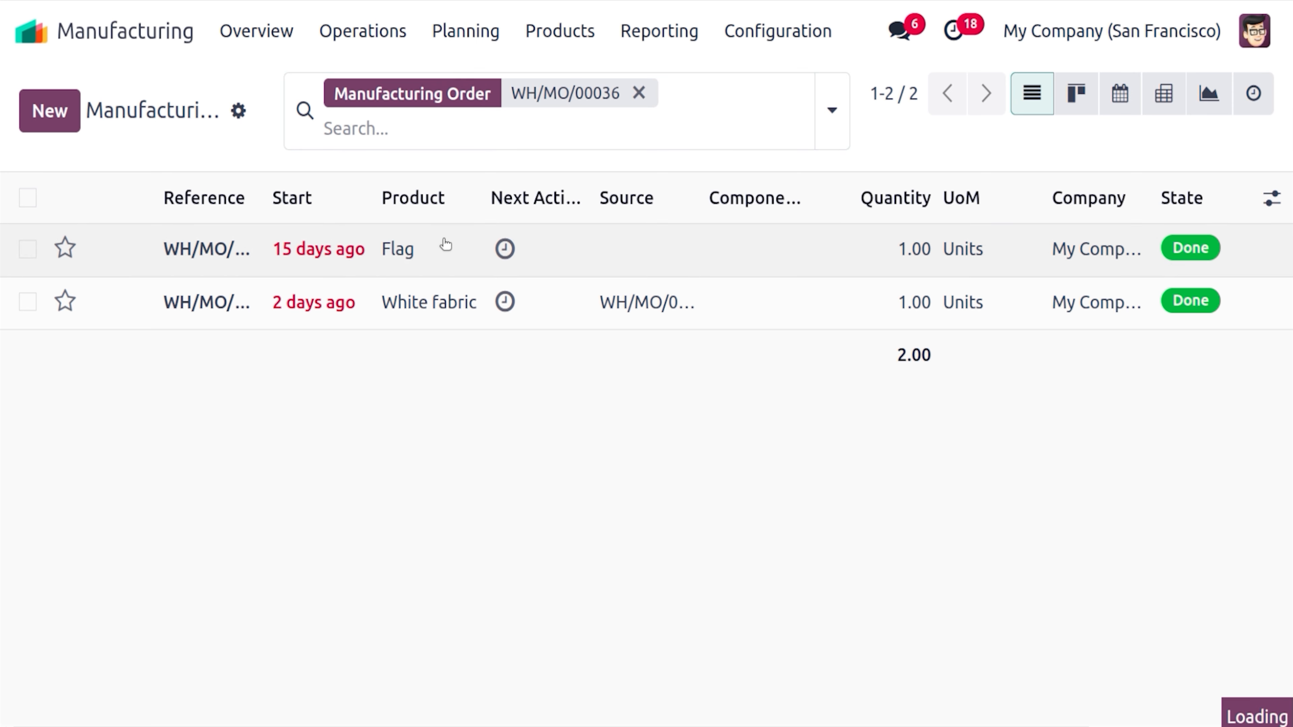
# Open the order's MO Overview and review the totals: Flag unit cost $845.79, production total $863.05
pyautogui.click(804, 107)
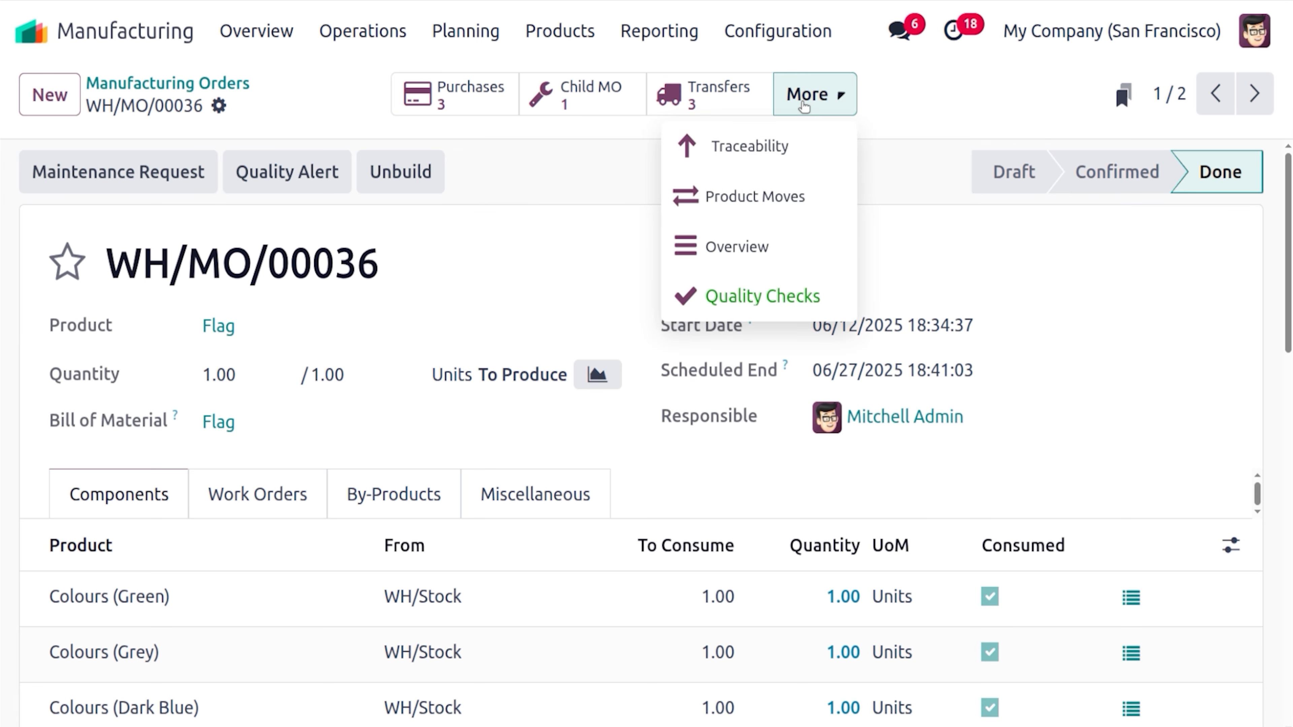
pyautogui.click(758, 244)
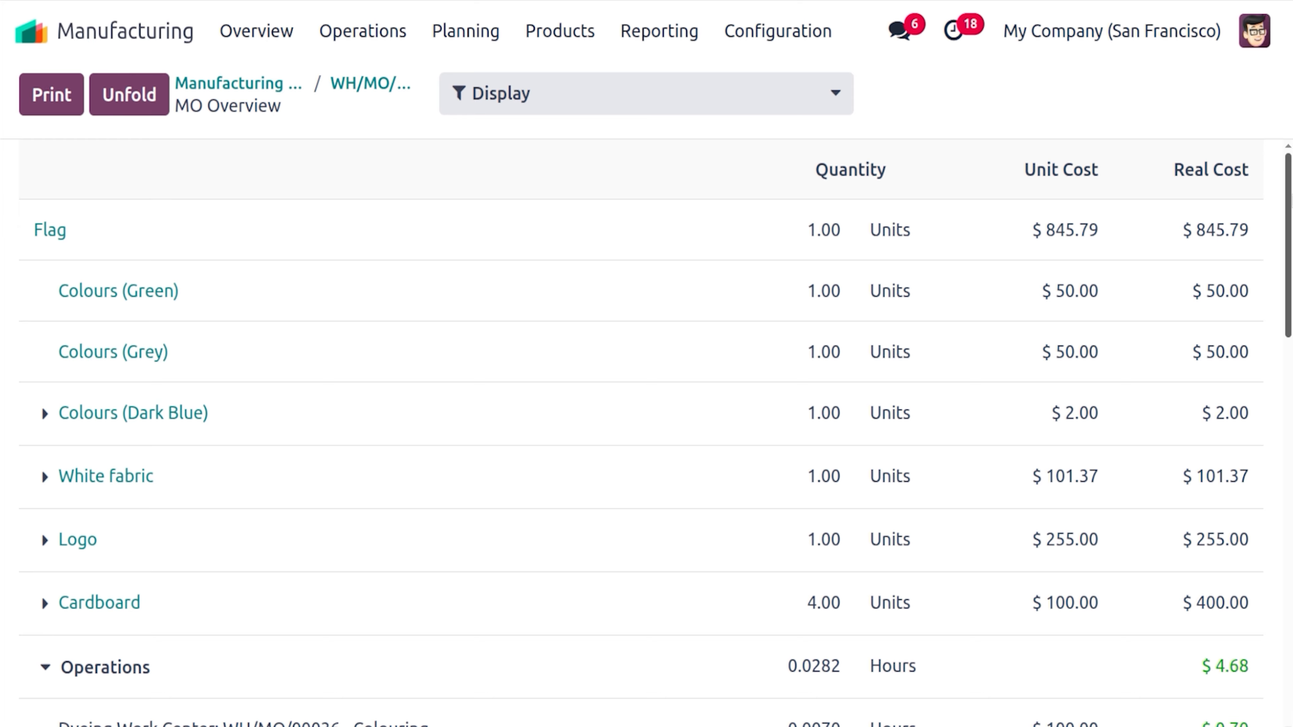
pyautogui.scroll(-8, 647, 438)
pyautogui.scroll(-9, 646, 438)
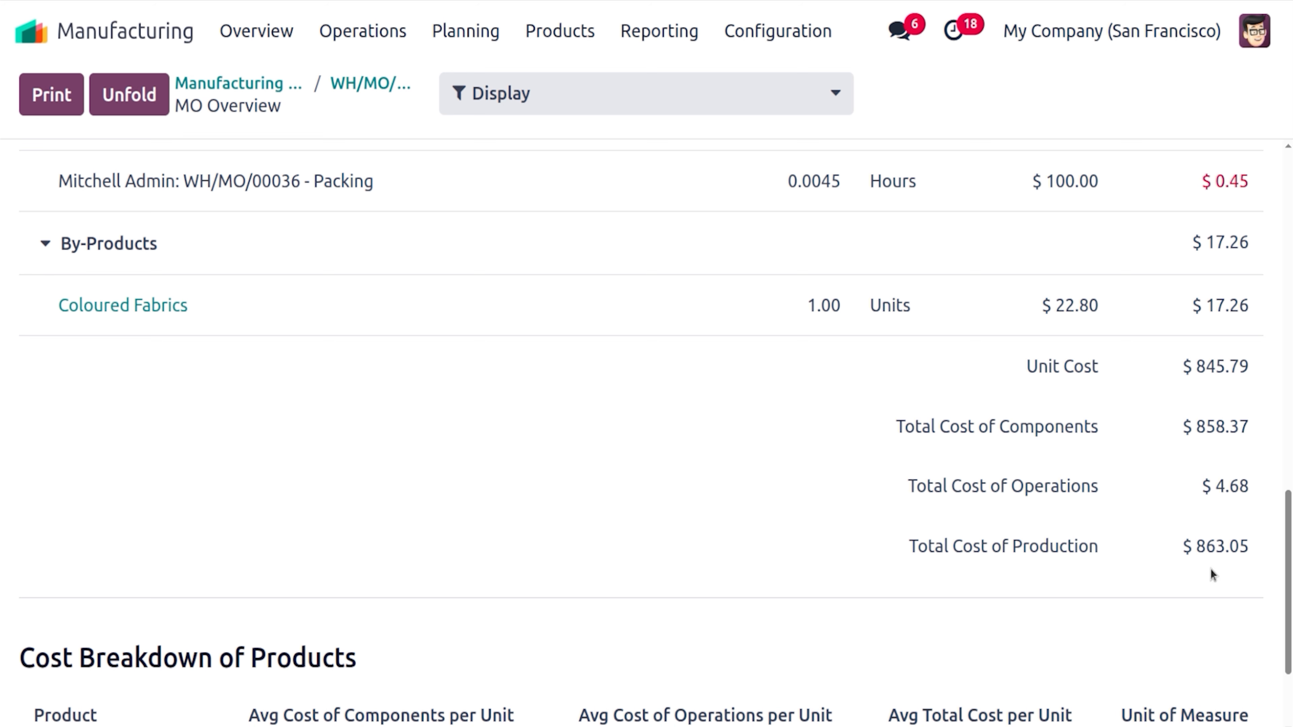
pyautogui.moveTo(1286, 504); pyautogui.dragTo(1278, 166)
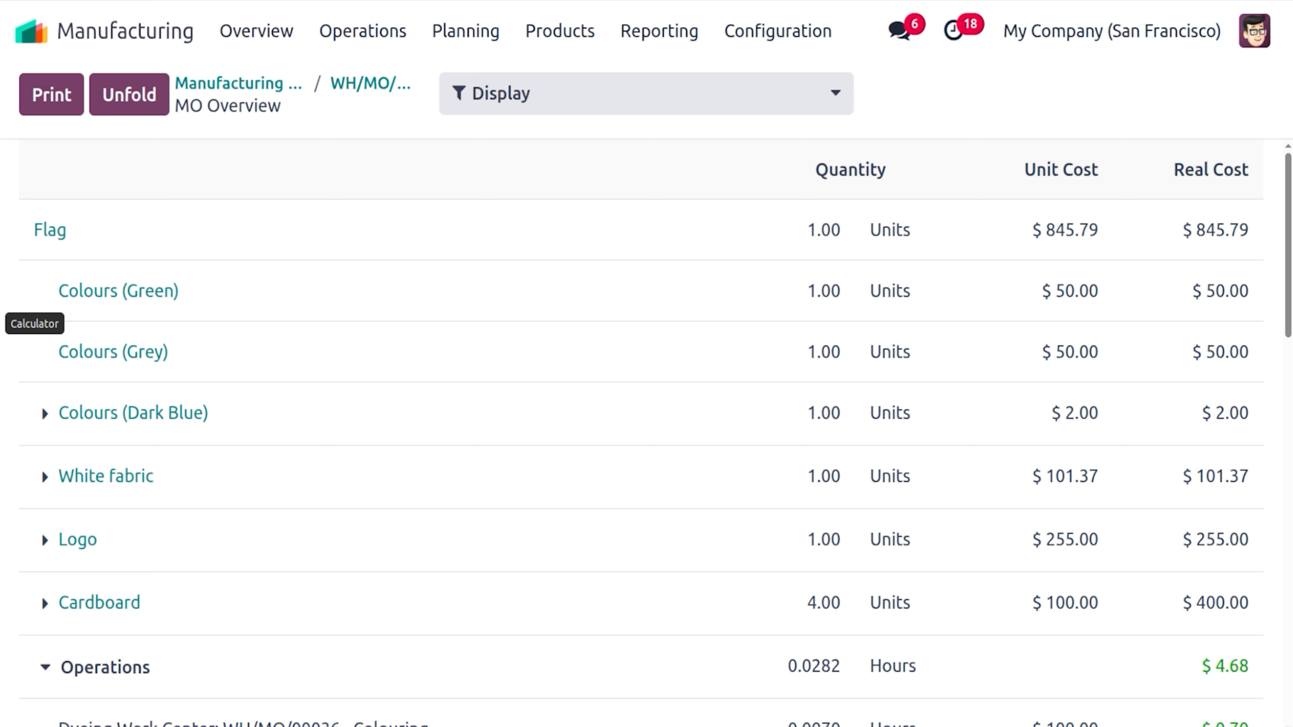
# In a fresh Calculator, sum the component costs 100+2+101.37+255+400 to get 858.37
pyautogui.click(2, 324)
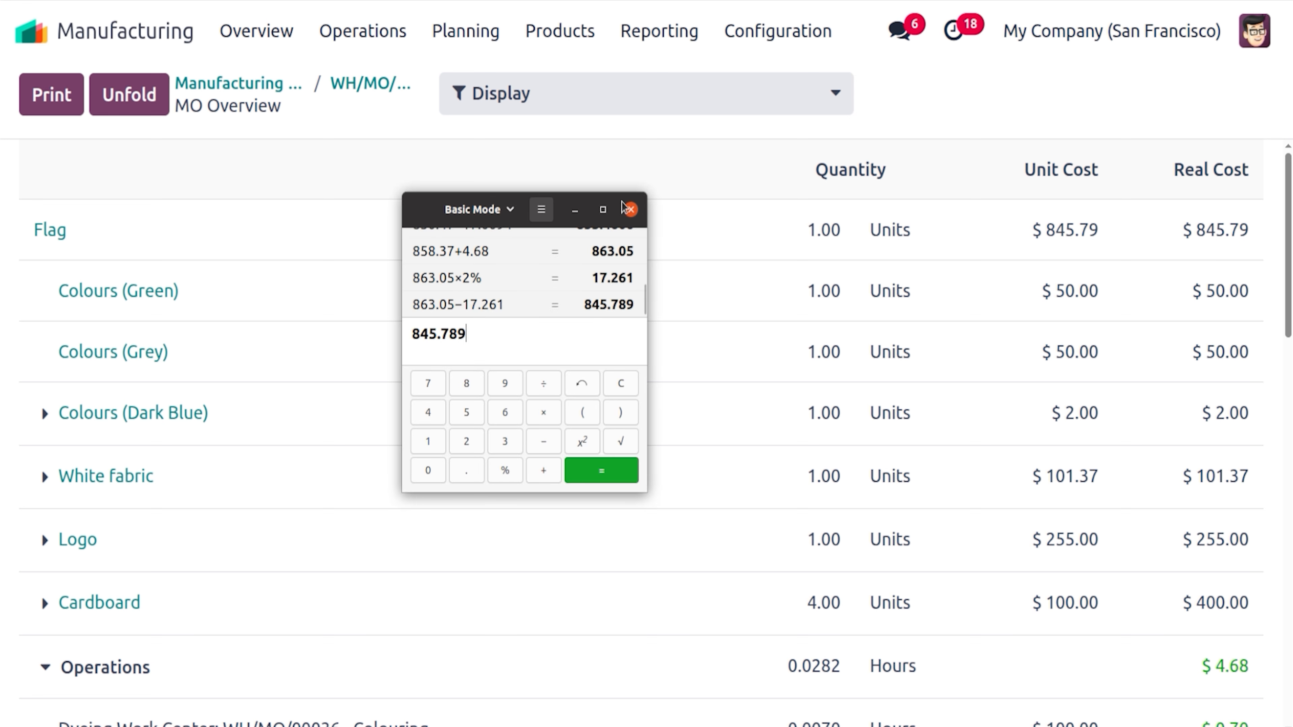
pyautogui.click(630, 209)
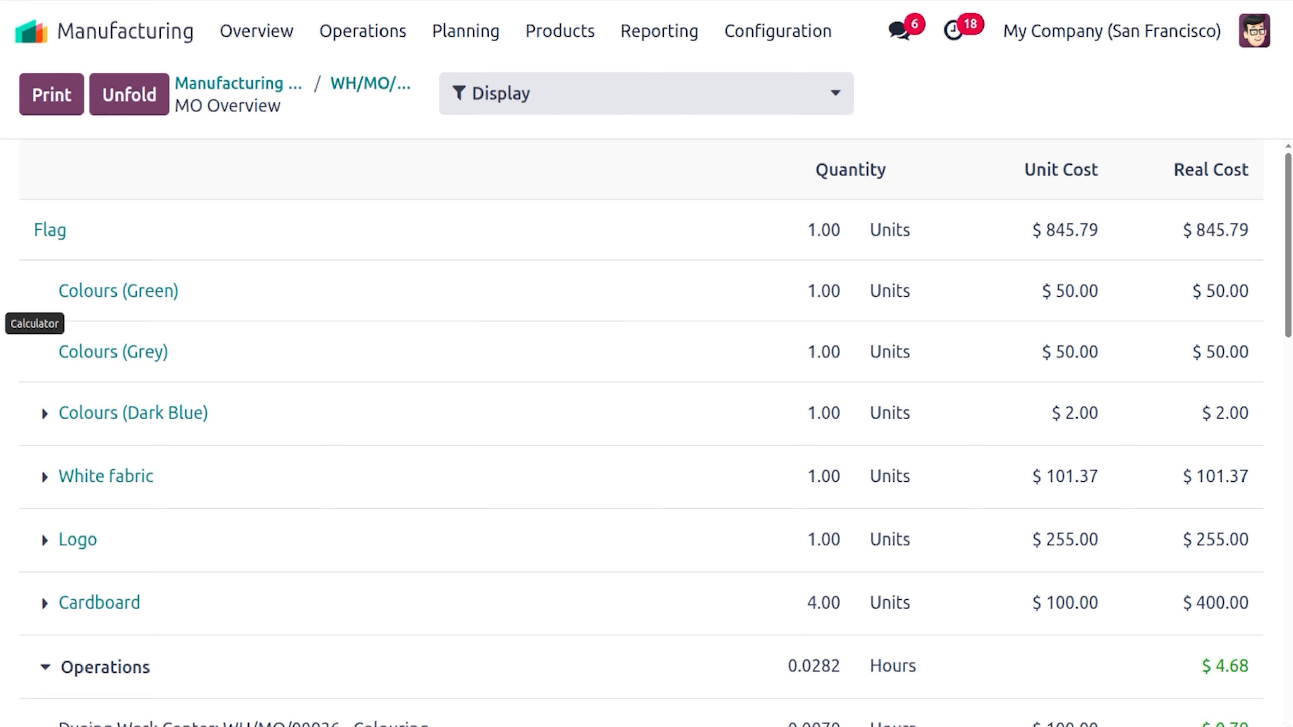
pyautogui.click(2, 323)
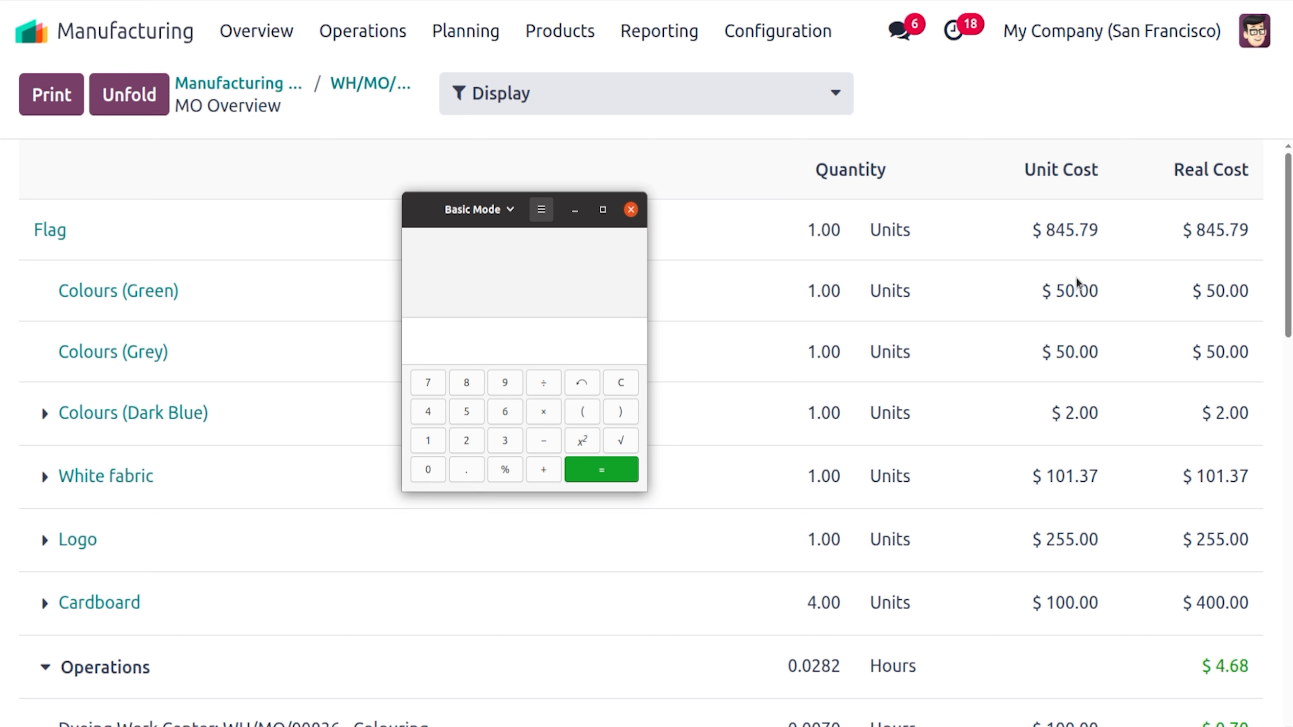
pyautogui.write('100')
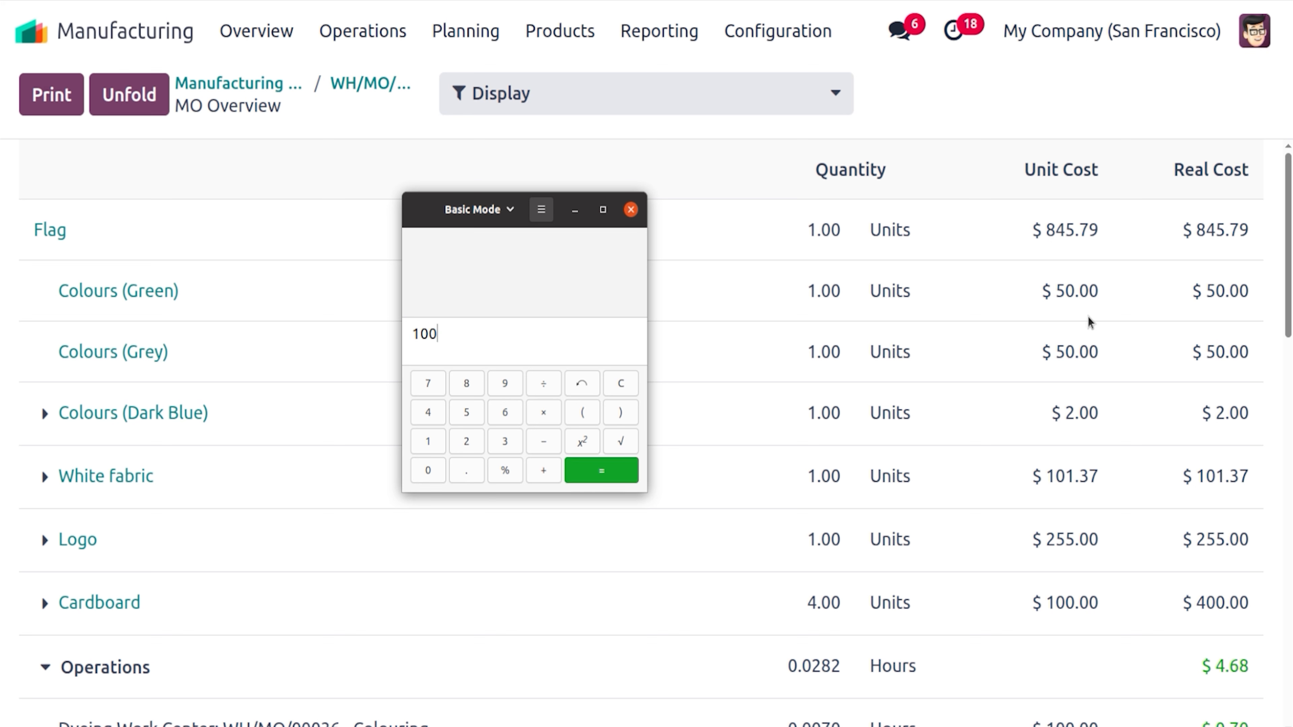
pyautogui.write('+2+101.37+255')
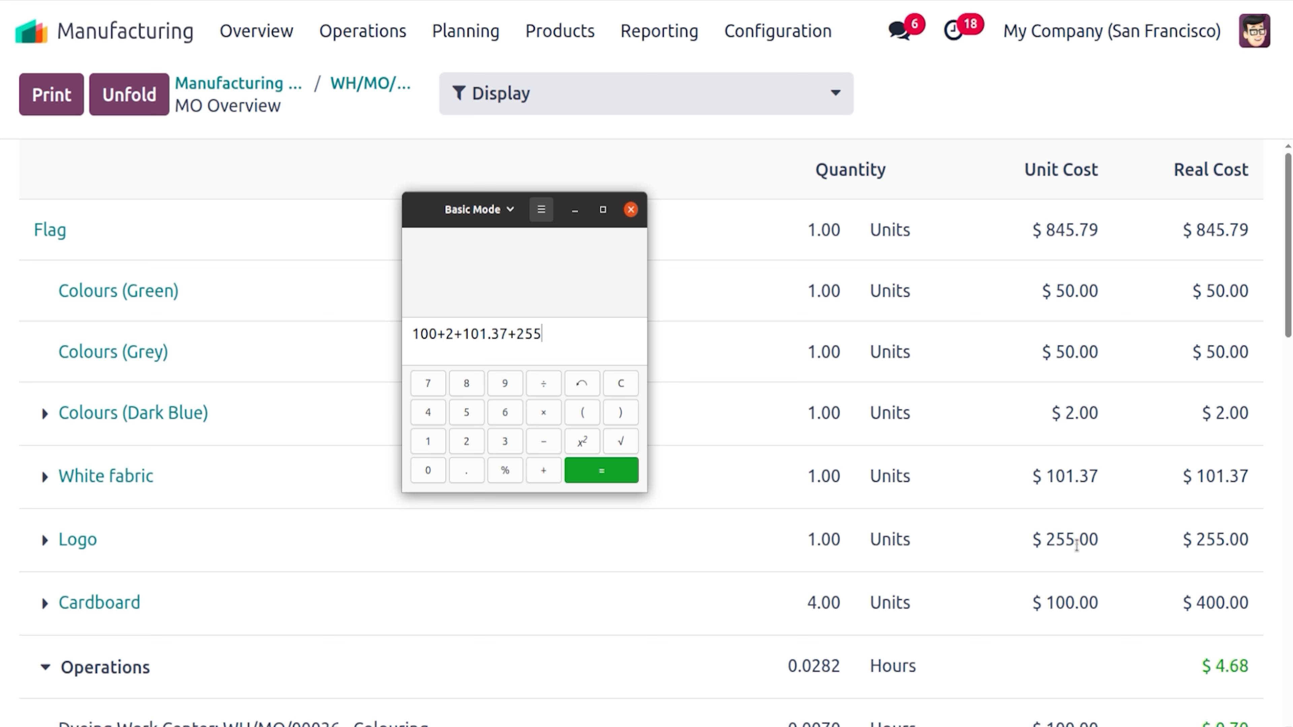
pyautogui.write('+')
pyautogui.write('400')
pyautogui.press('Return')
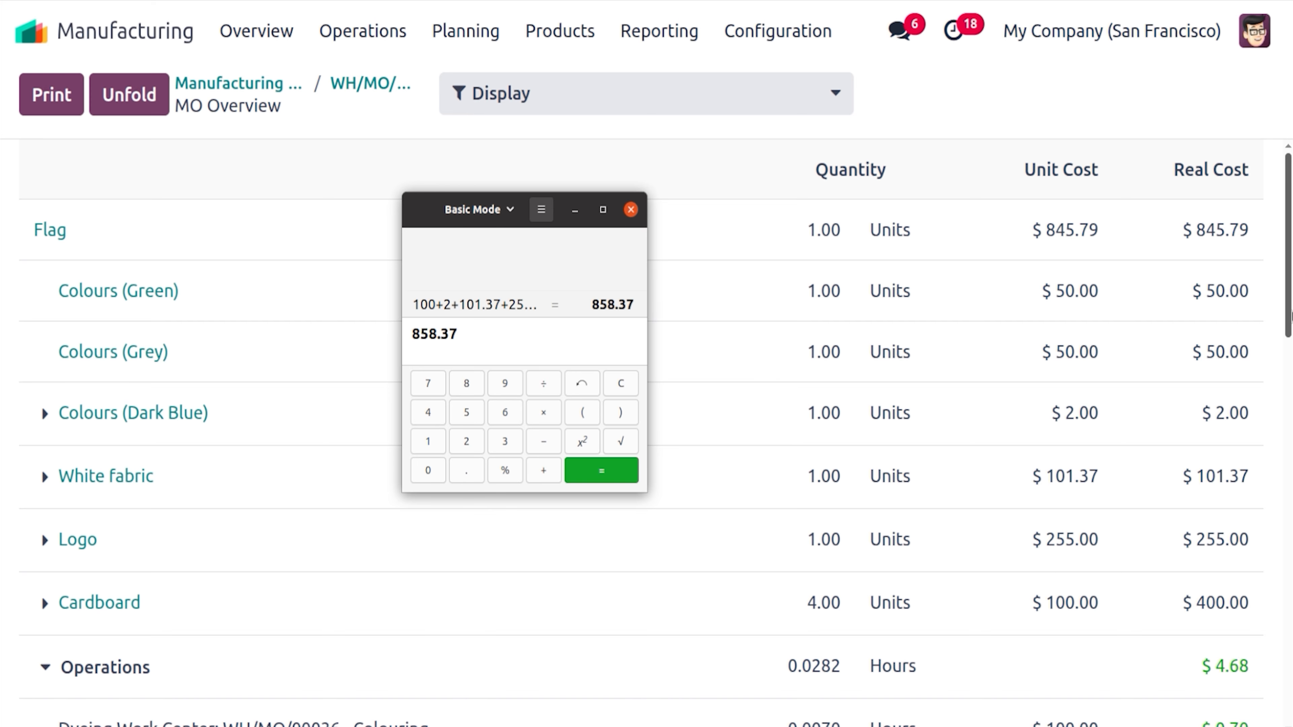
pyautogui.moveTo(1290, 312); pyautogui.dragTo(1291, 654)
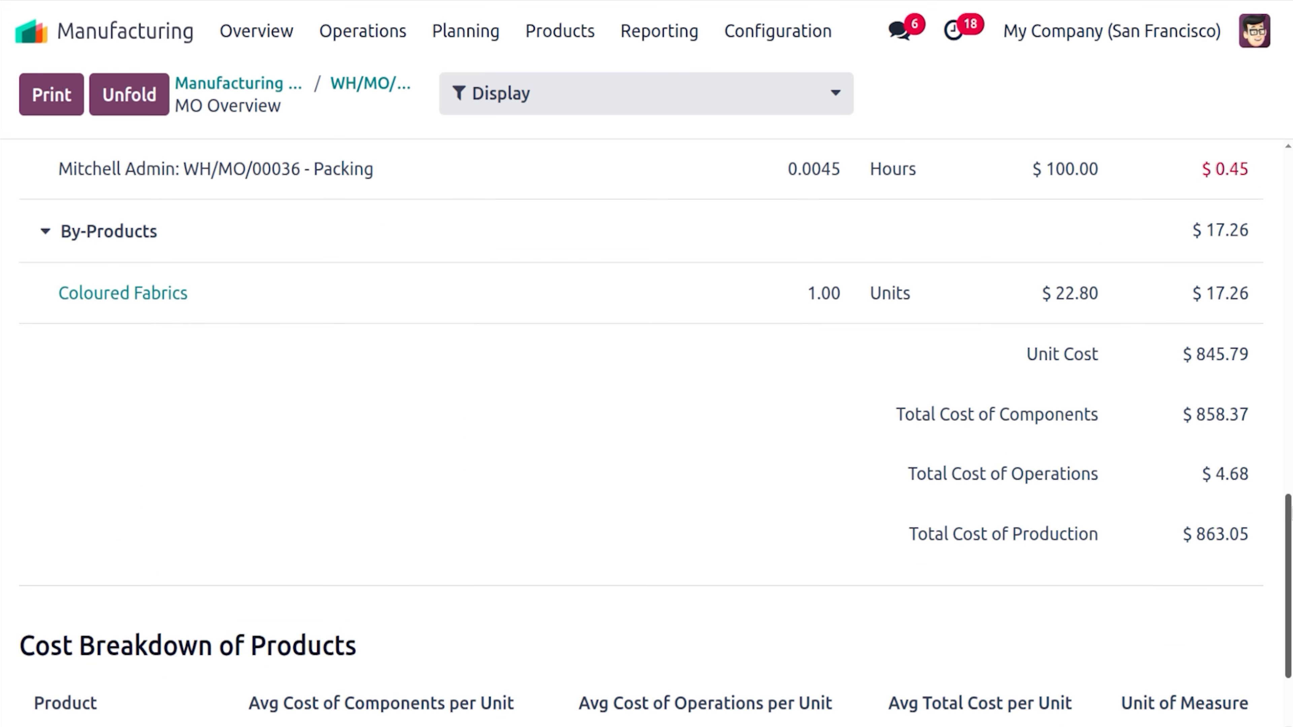
# Collapse the overview's Operations and By-Products sections while checking the cost totals
pyautogui.moveTo(1292, 518); pyautogui.dragTo(1292, 248)
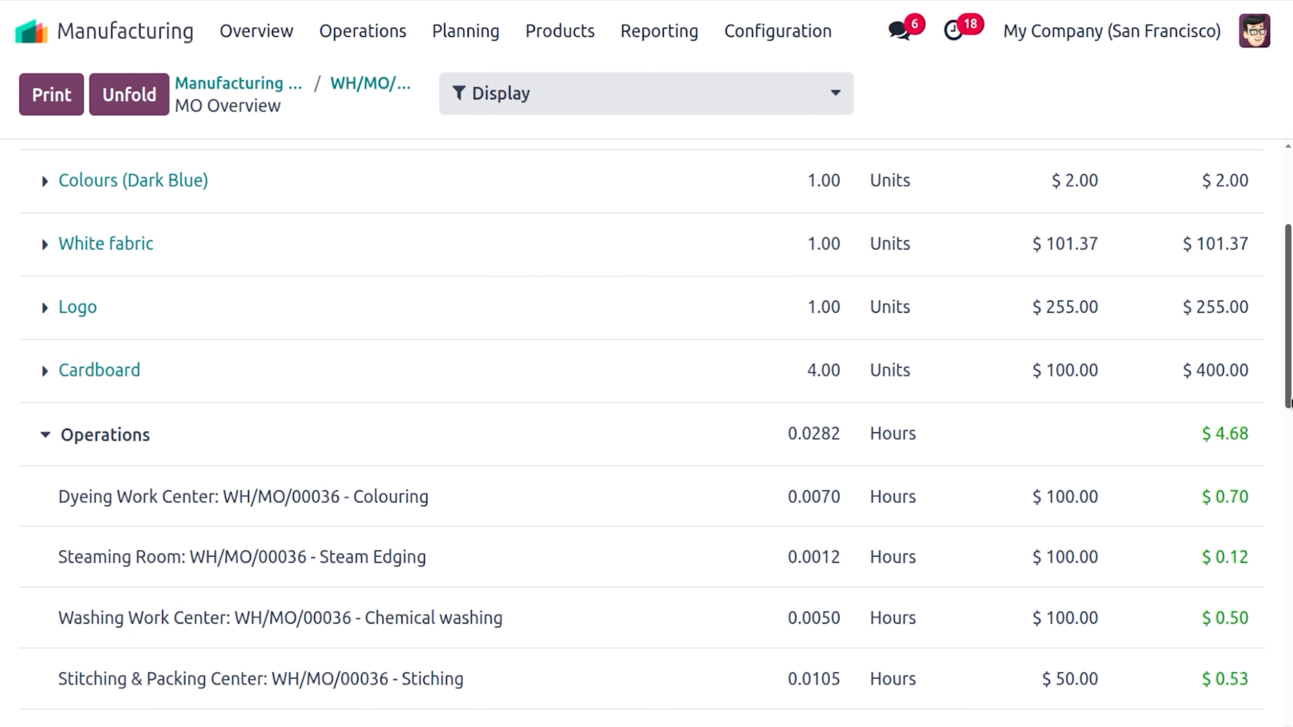
pyautogui.scroll(-5, 1287, 316)
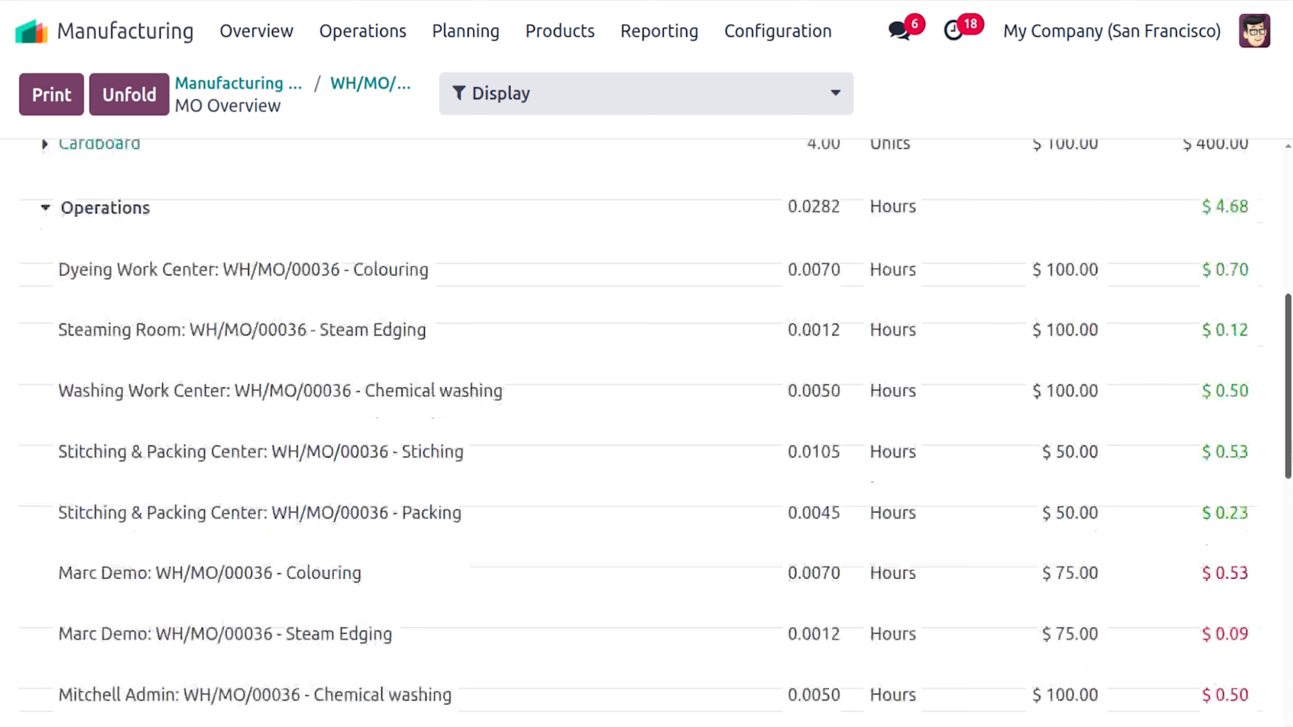
pyautogui.scroll(-4, 1279, 539)
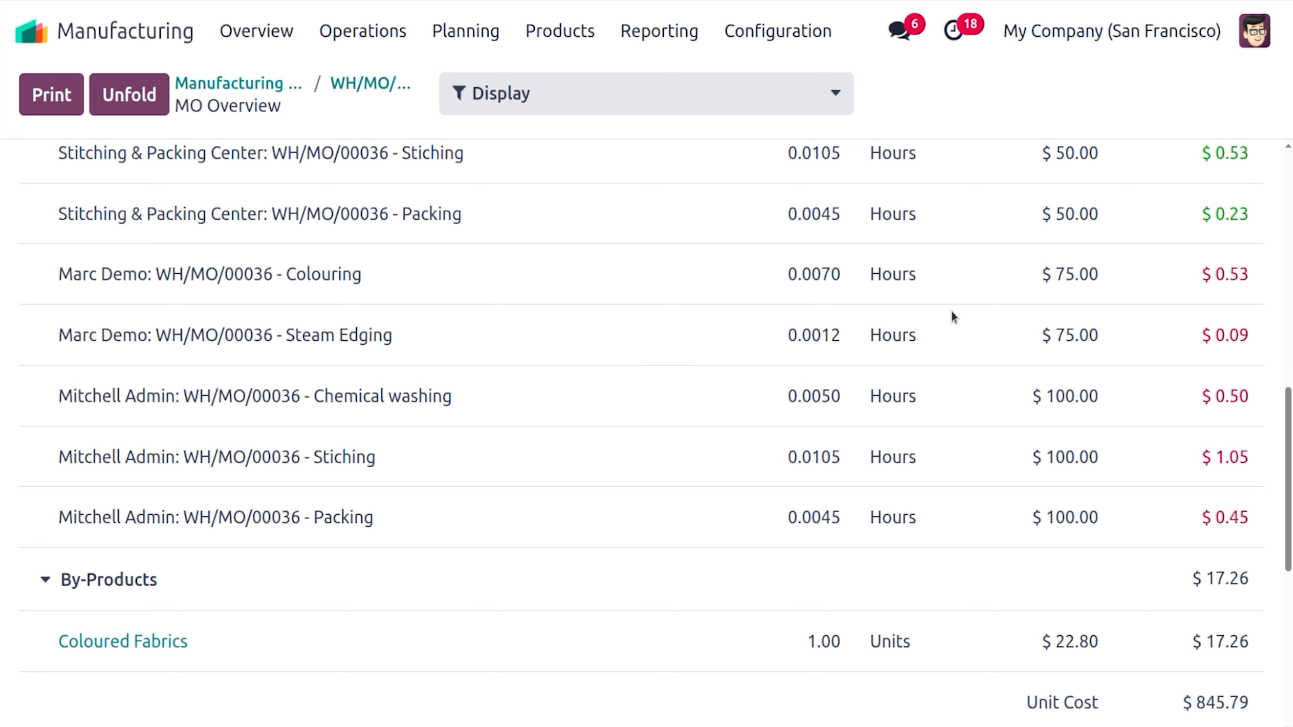
pyautogui.scroll(7, 1288, 479)
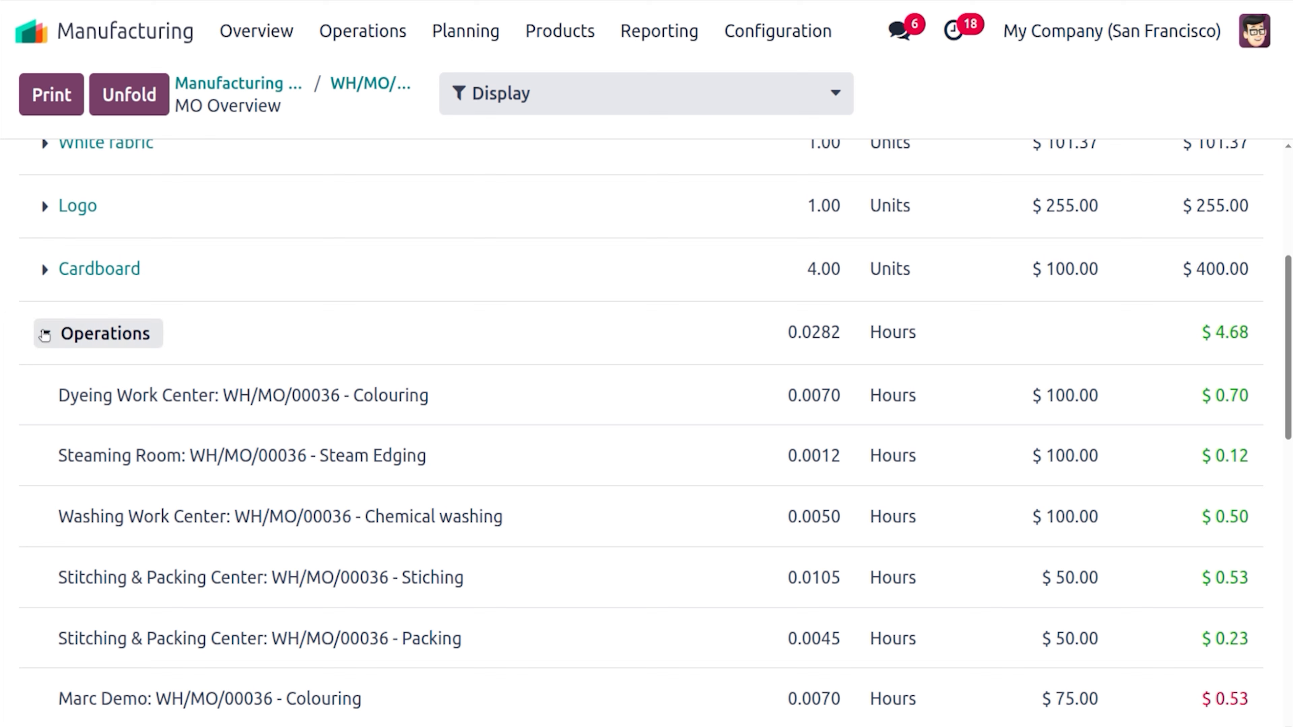
pyautogui.click(45, 333)
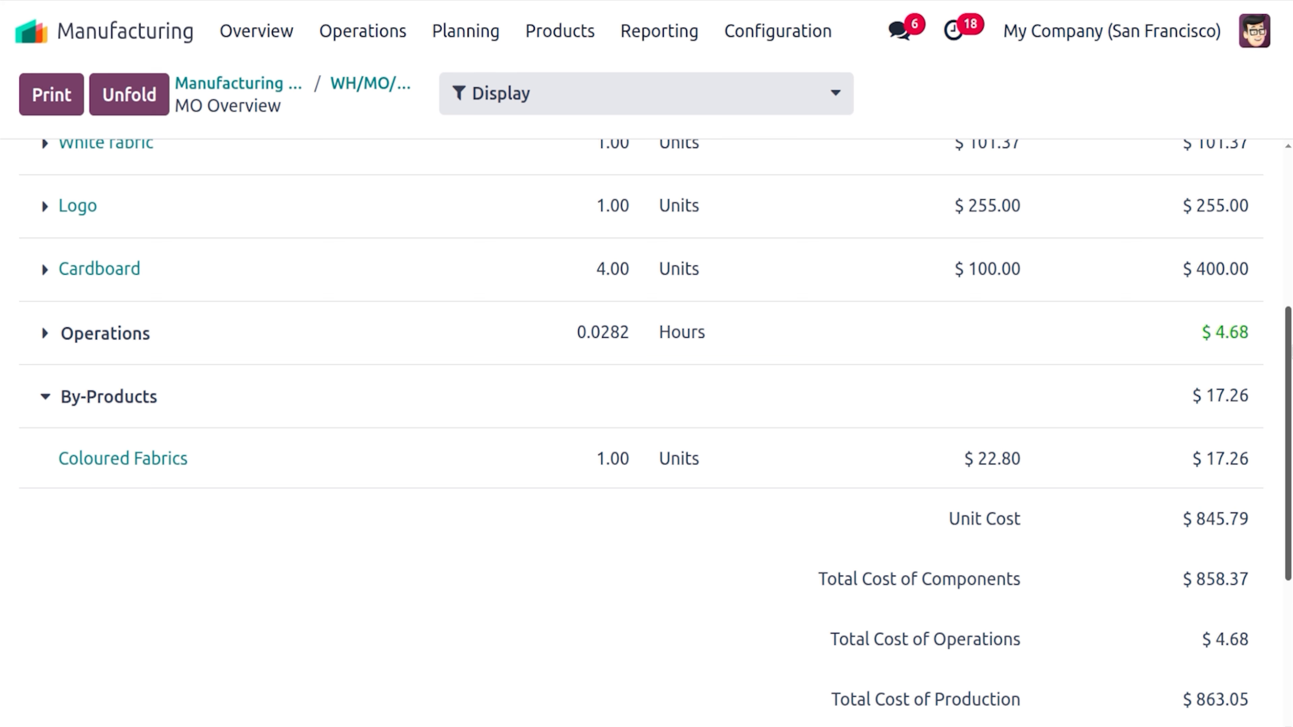
pyautogui.scroll(-5, 1287, 346)
pyautogui.scroll(3, 646, 433)
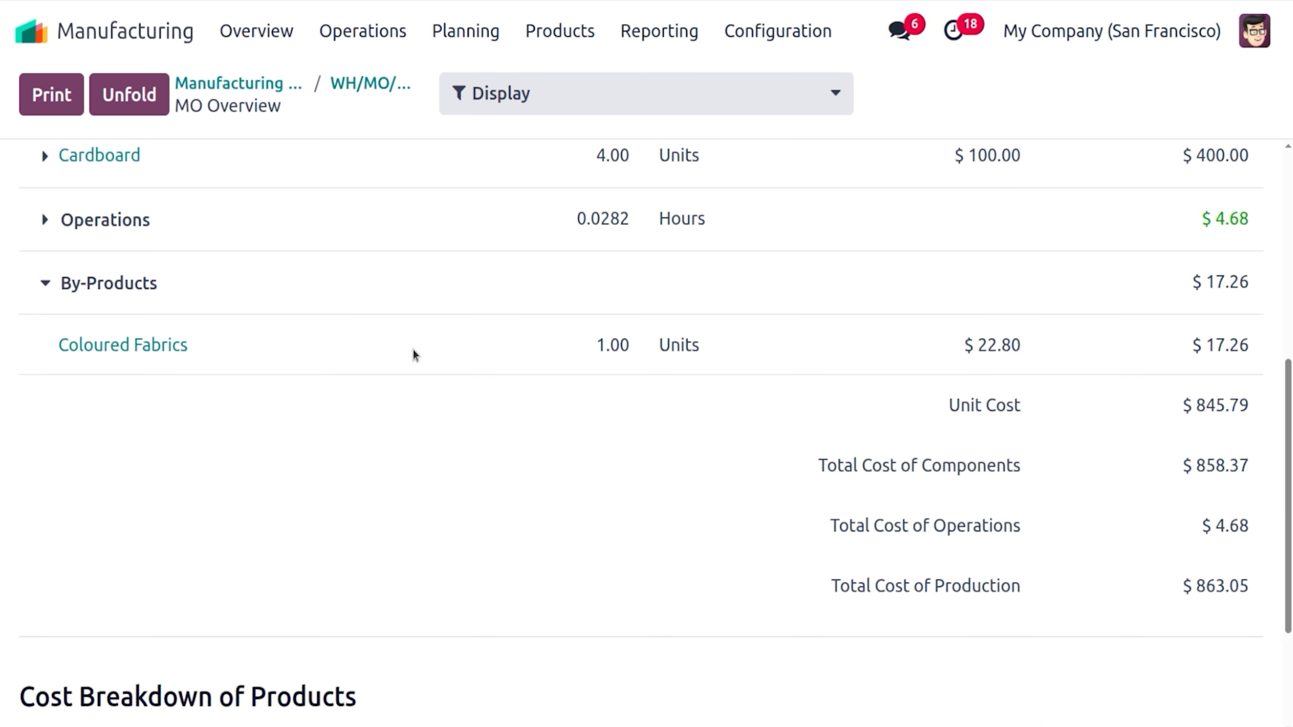
pyautogui.click(85, 293)
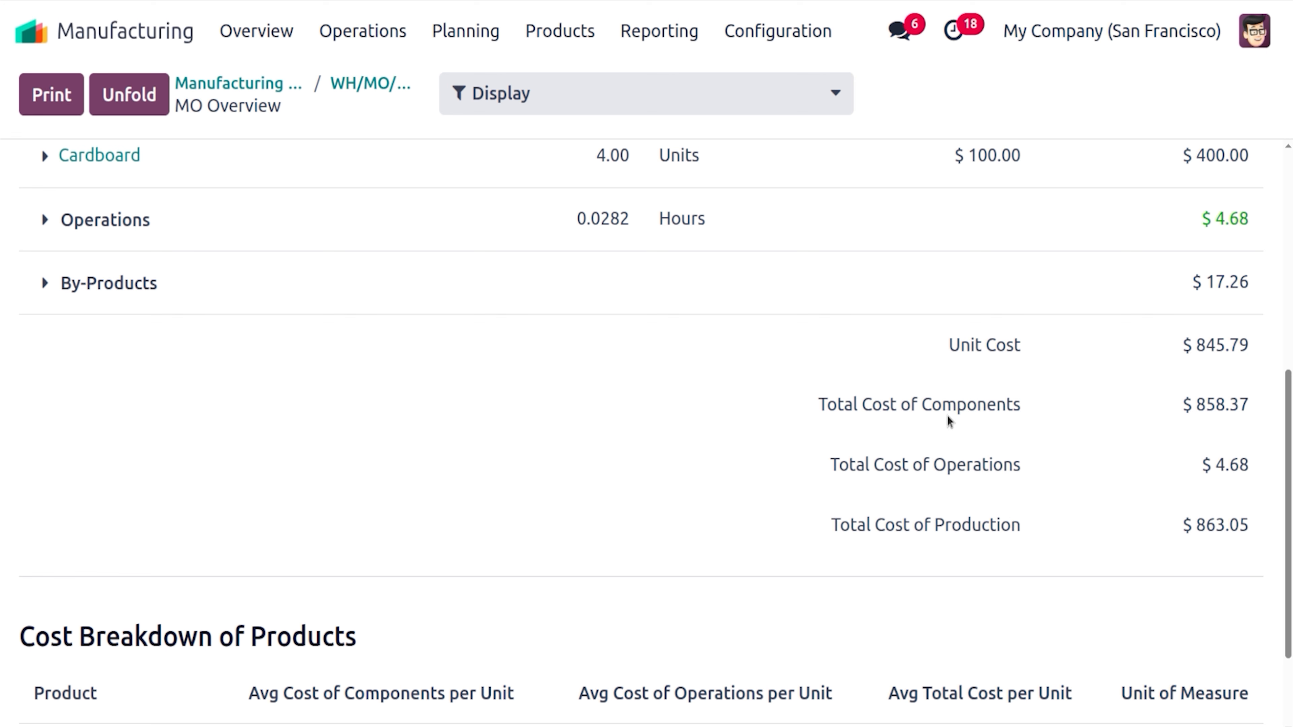
# Show the Cost Breakdown with Flag at $845.79 and Coloured Fabrics at $17.26, calculator in front
pyautogui.click(70, 220)
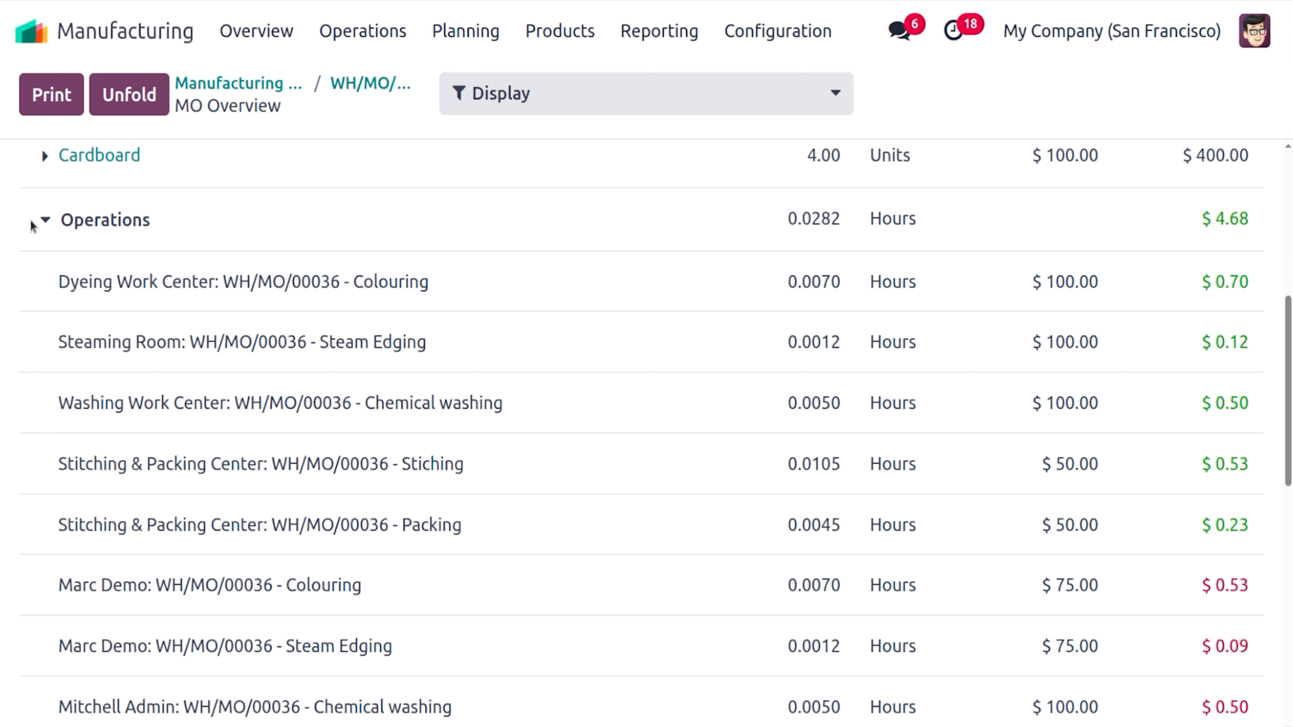
pyautogui.click(44, 221)
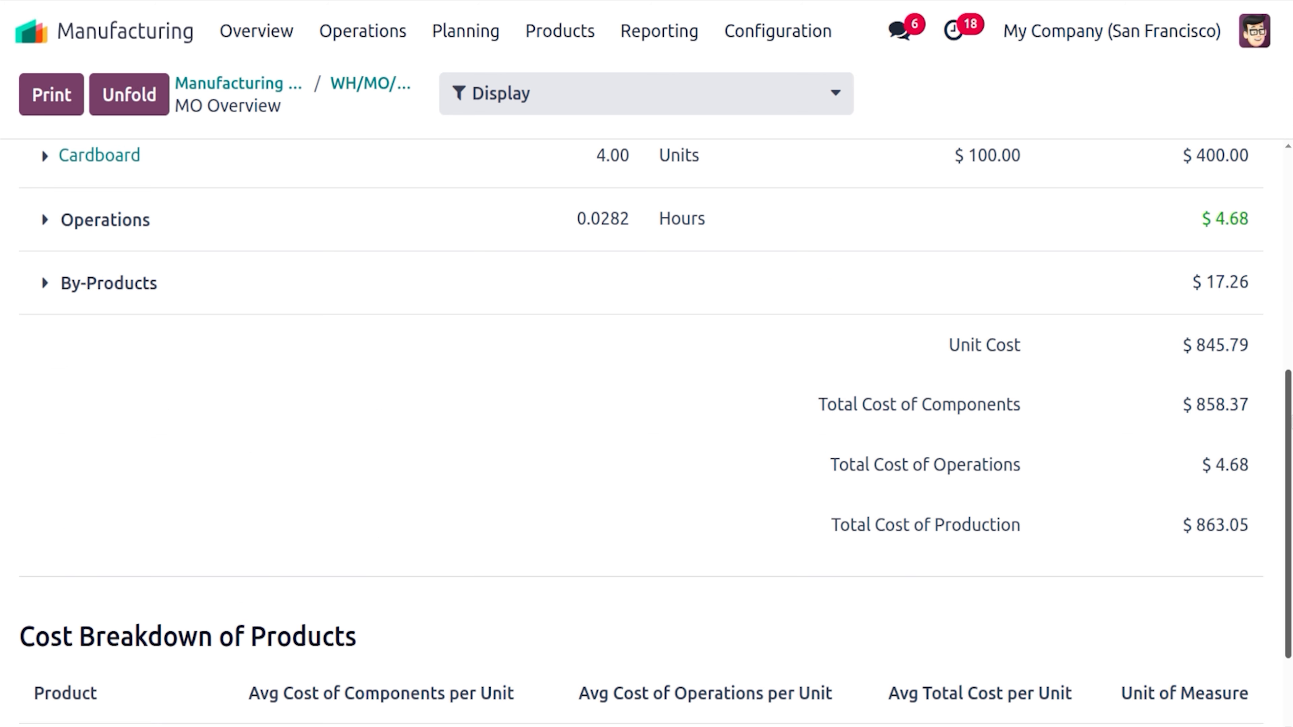
pyautogui.scroll(-3, 1288, 509)
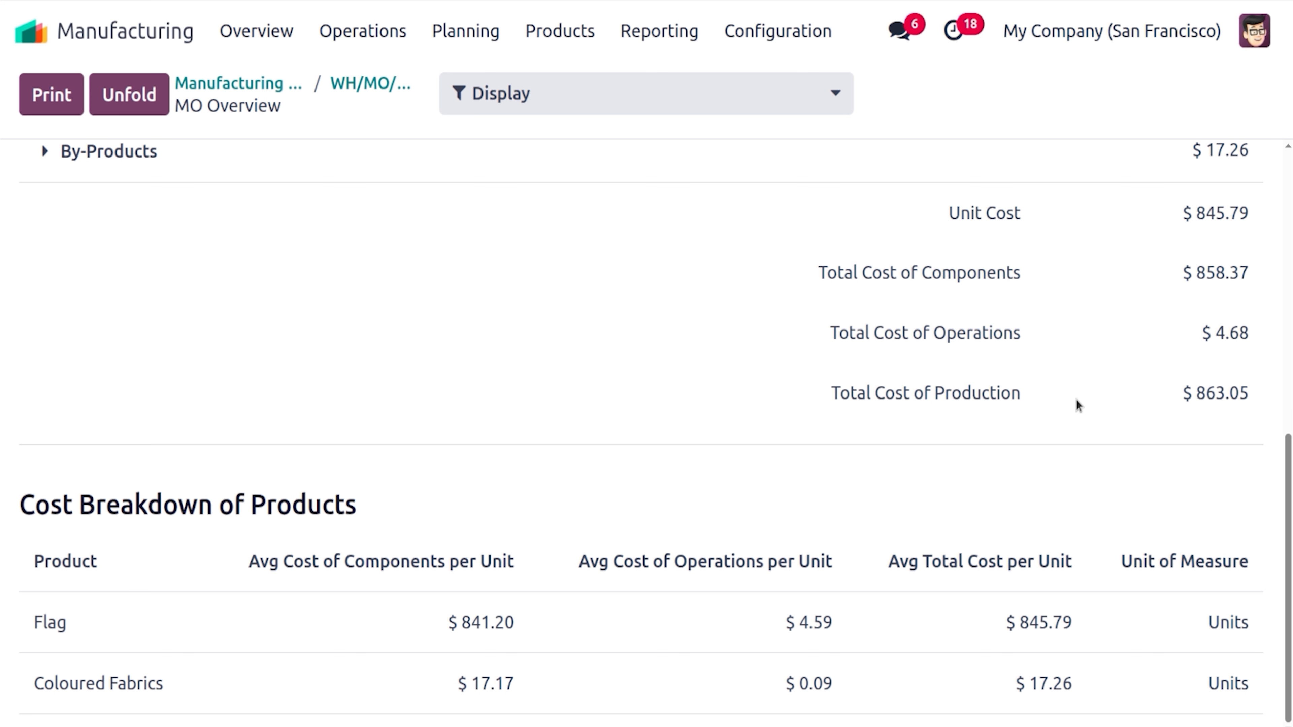
pyautogui.click(1, 323)
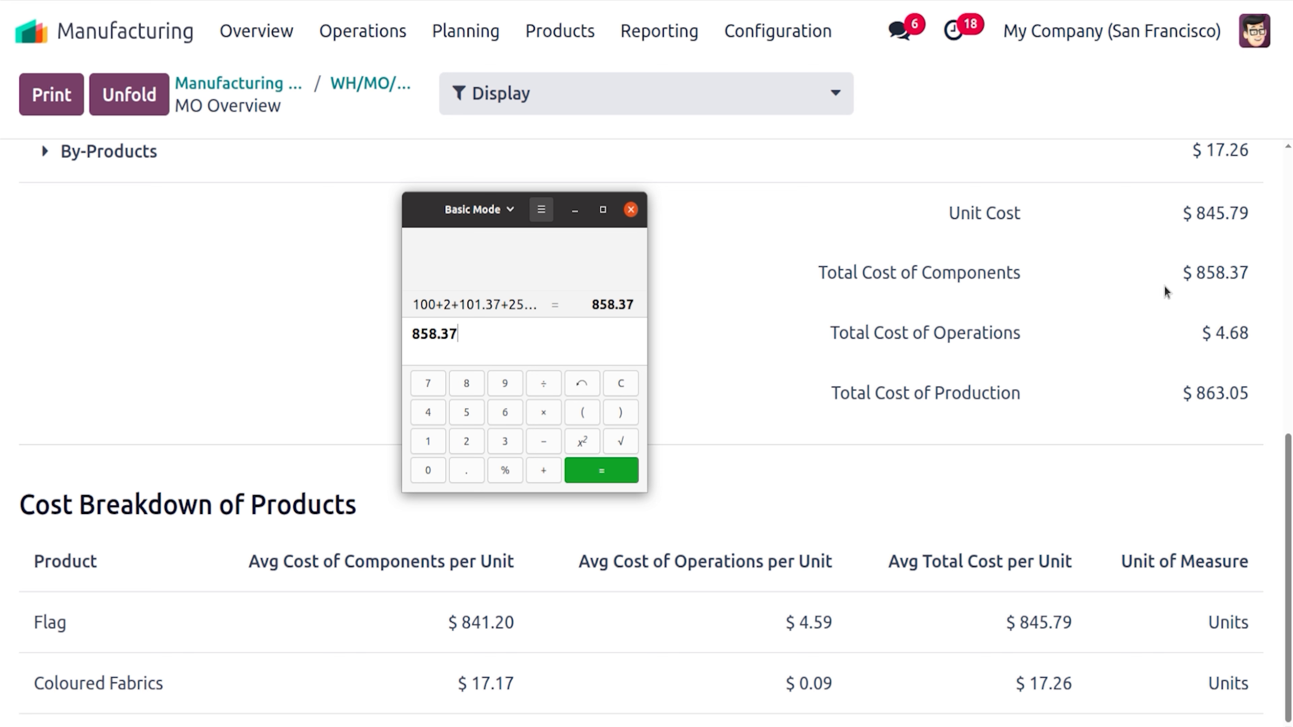
# Add the 4.68 operations cost to reach 863.05 and expand By-Products in the overview
pyautogui.write('+4.68')
pyautogui.press('Return')
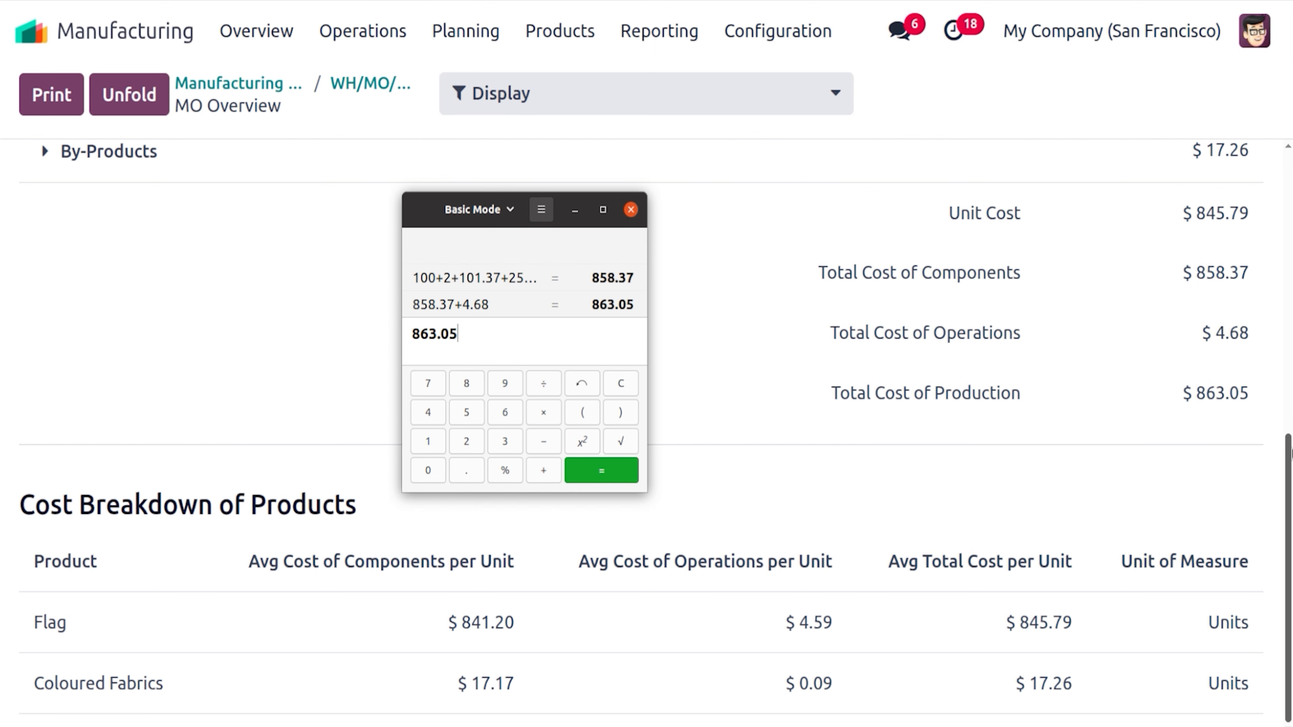
pyautogui.moveTo(1291, 449); pyautogui.dragTo(1290, 417)
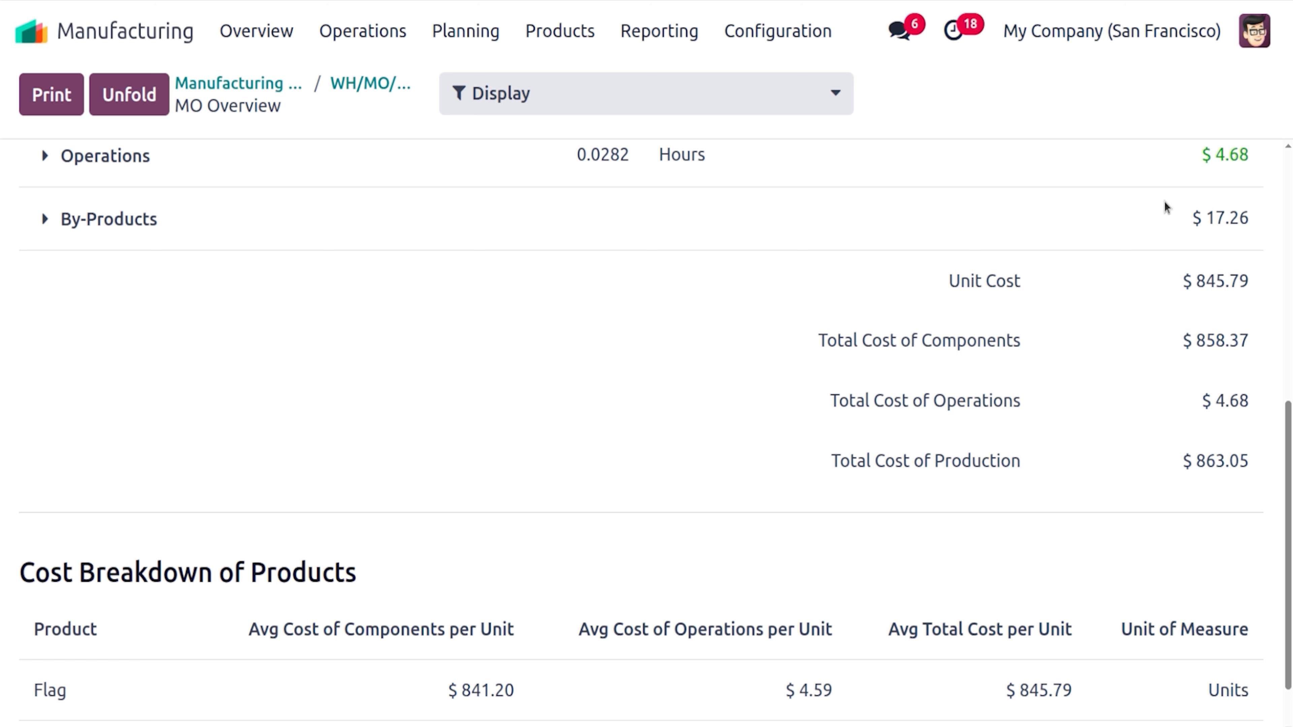
pyautogui.click(110, 219)
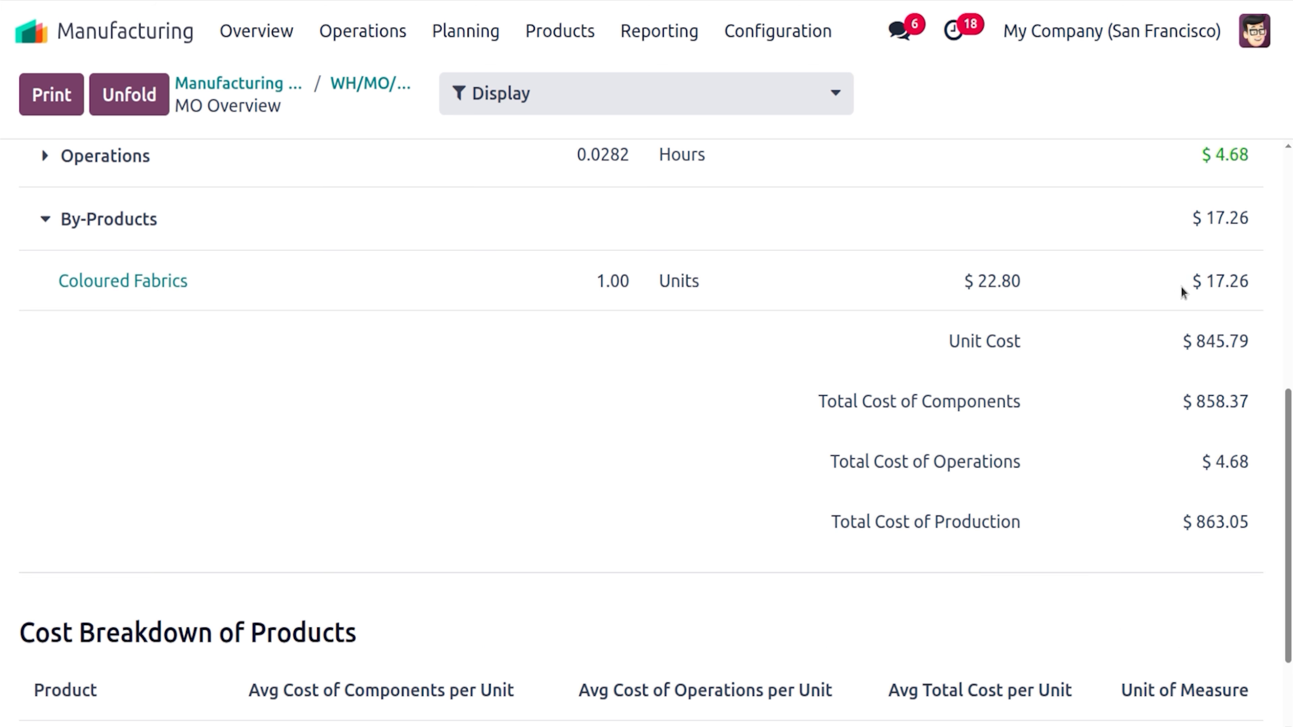
# Calculate the 2% by-product share of 863.05 as 17.261
pyautogui.click(3, 324)
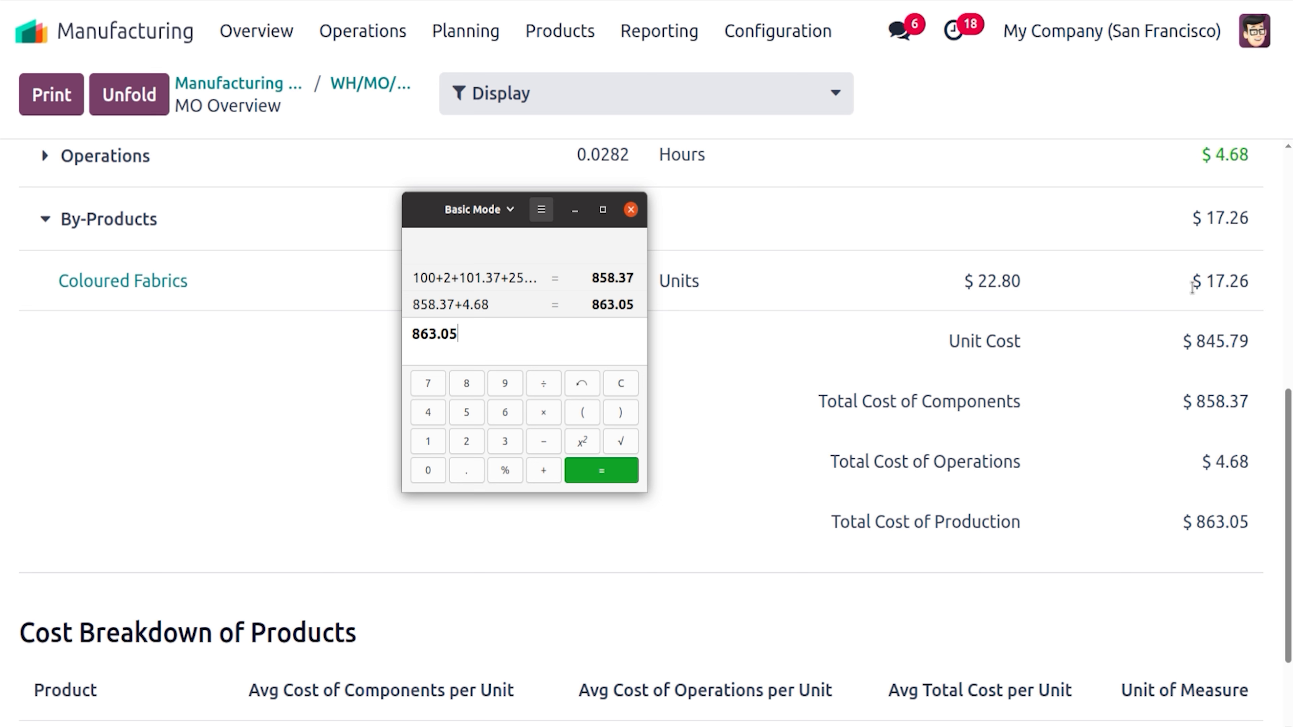
pyautogui.write('*')
pyautogui.write('2')
pyautogui.write('%')
pyautogui.press('Return')
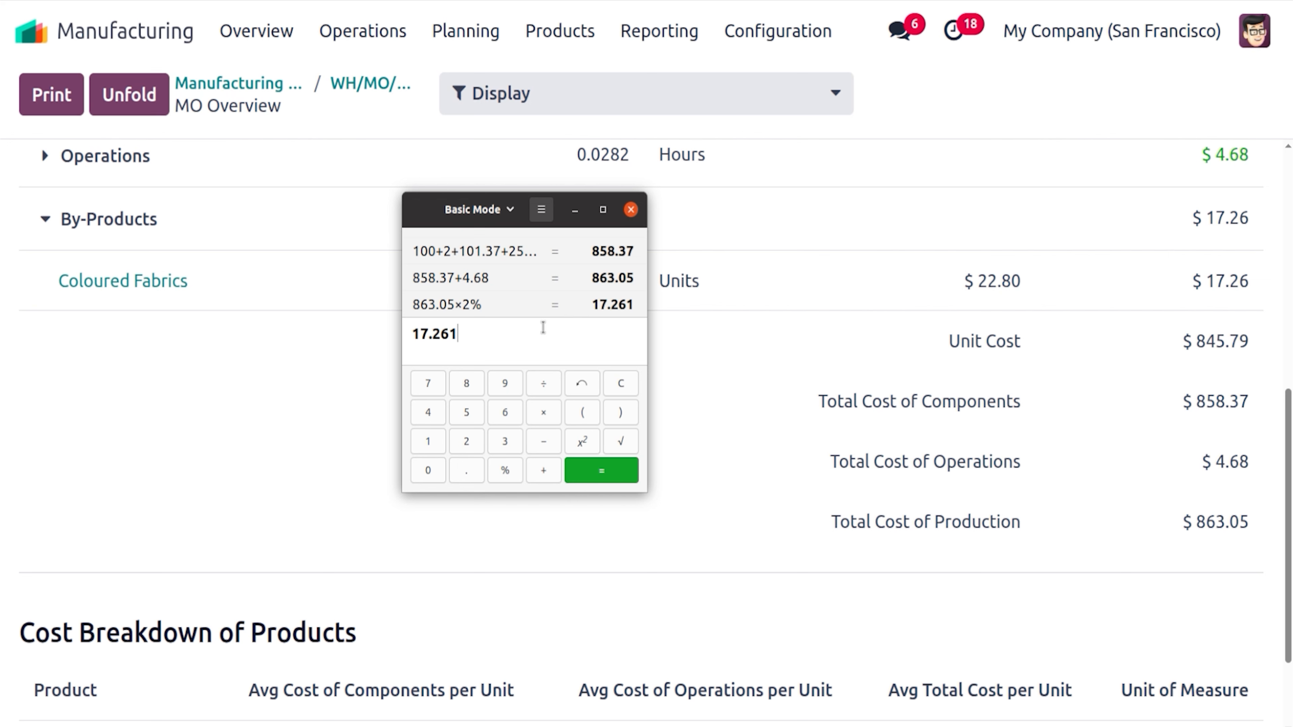
# Subtract 17.26 from 863.05 to confirm the 845.79 Flag unit cost
pyautogui.write('8')
pyautogui.write('63')
pyautogui.write('.05')
pyautogui.write('-')
pyautogui.write('17')
pyautogui.write('.26')
pyautogui.press('Return')
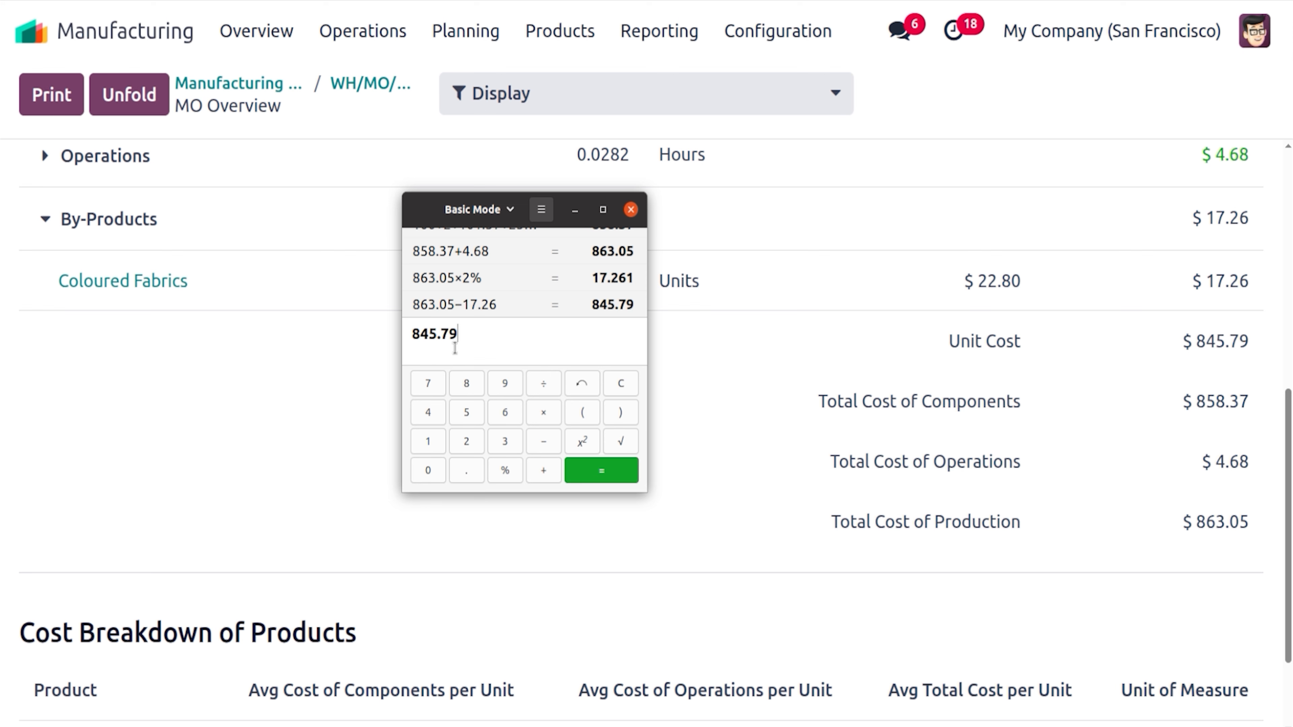
pyautogui.moveTo(1288, 430); pyautogui.dragTo(1288, 193)
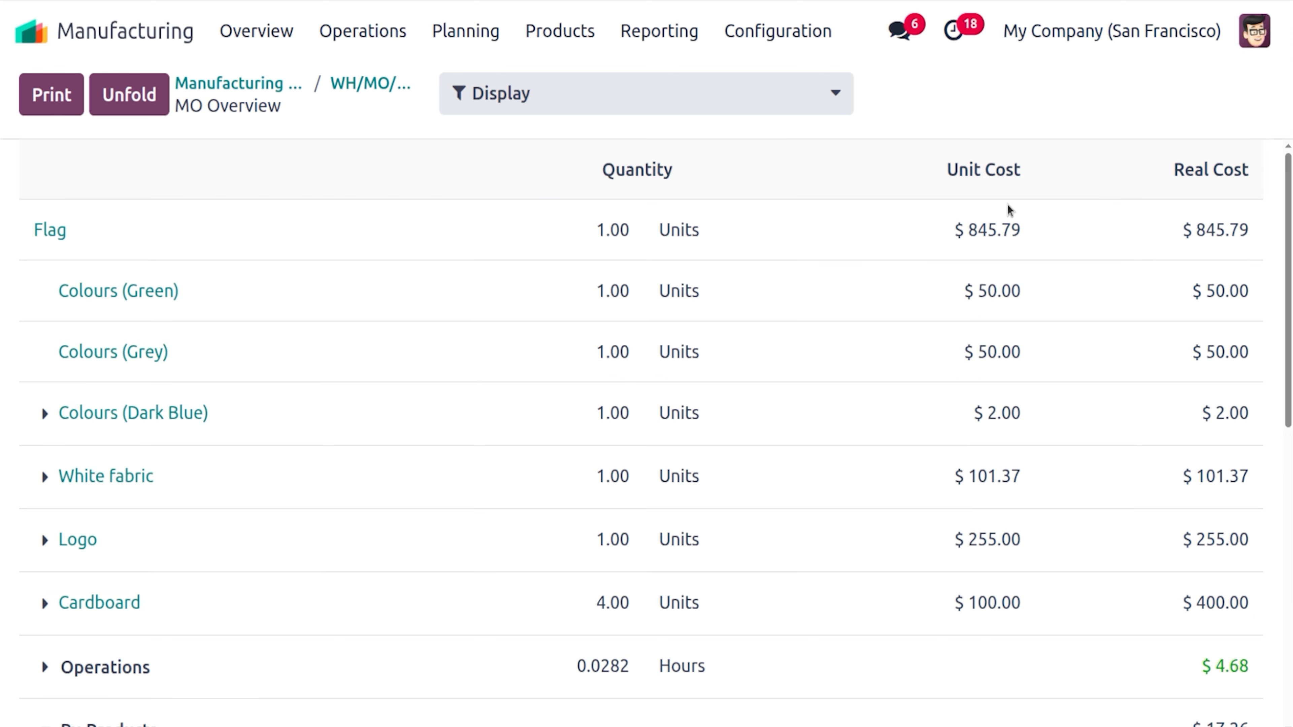
# Put the calculator aside and go back to Odoo's home screen of apps
pyautogui.click(1, 323)
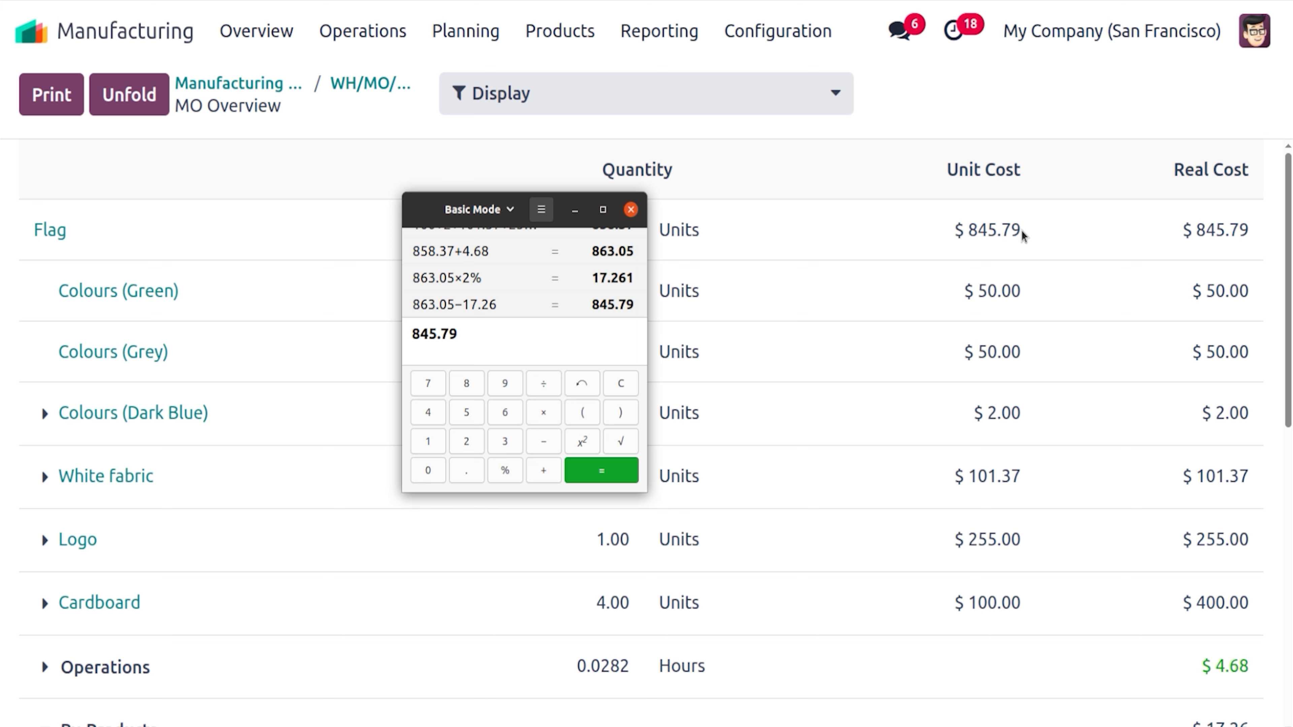
pyautogui.click(256, 60)
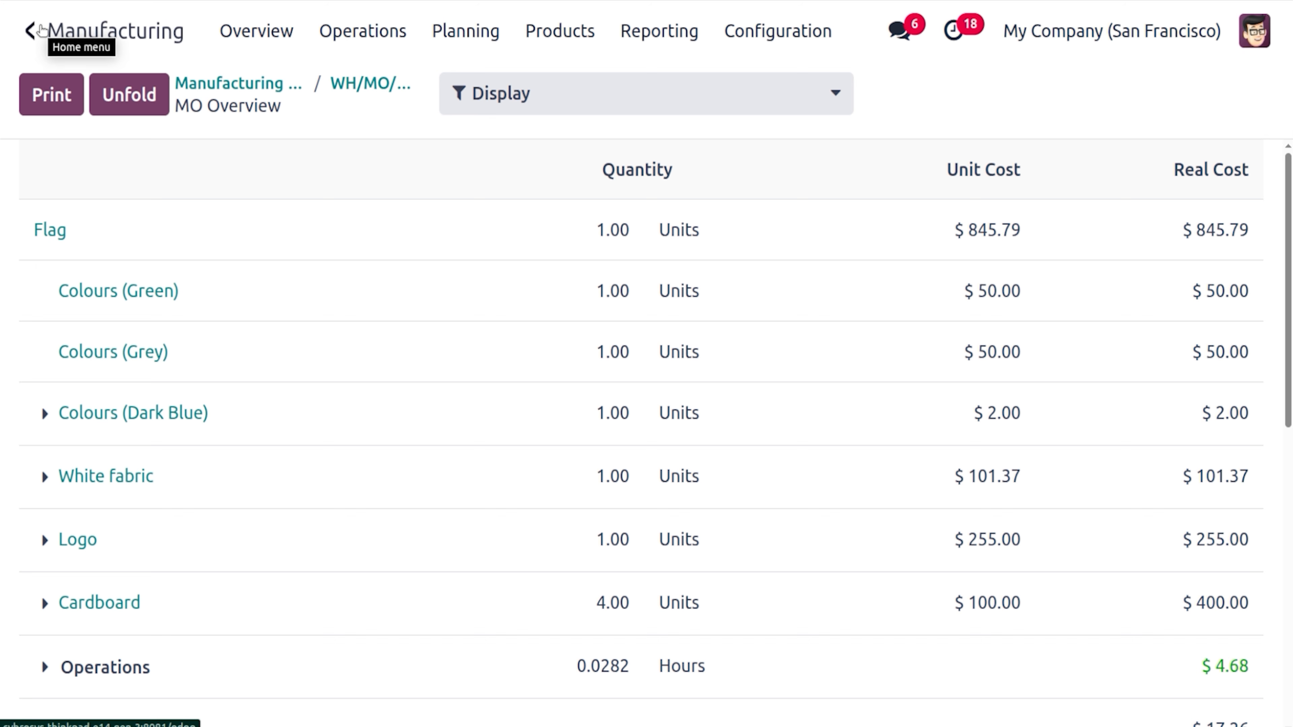
pyautogui.click(41, 29)
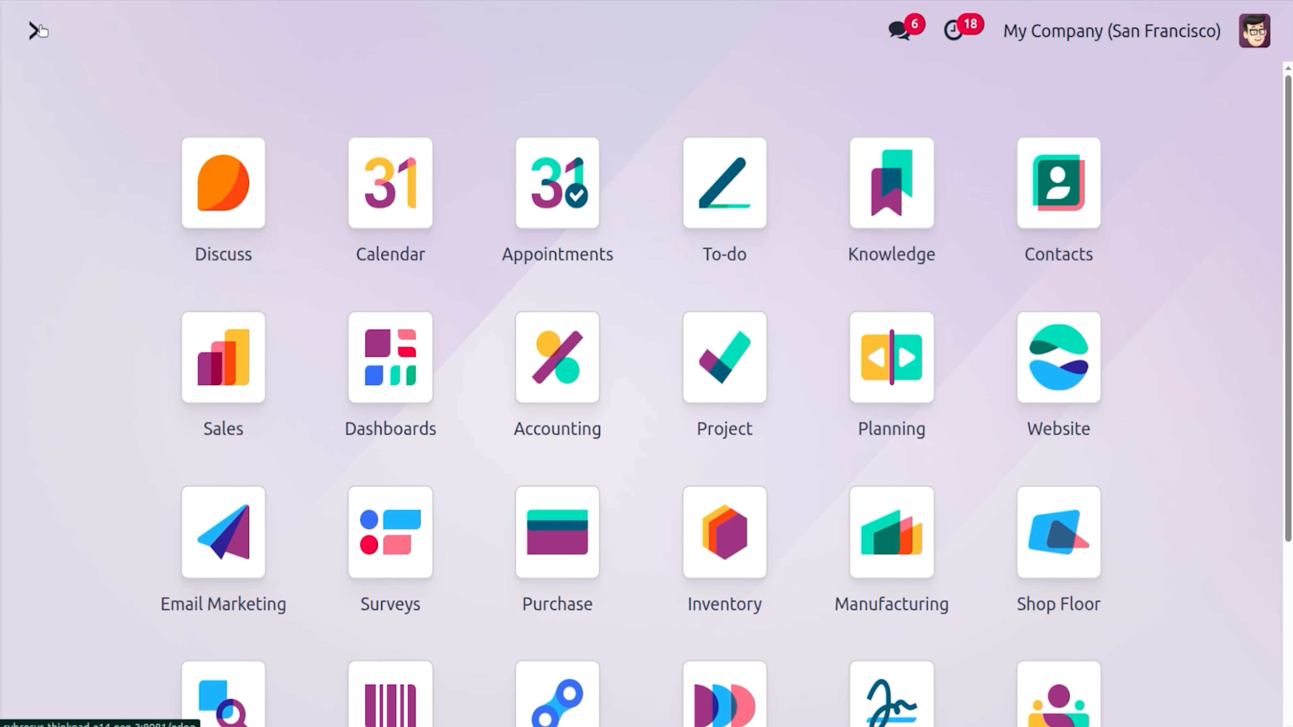
# In Accounting's Journal Entries, open the WH/MO/00036 - Flag entry STJ/2025/06/0060 for $845.79
pyautogui.write('acc')
pyautogui.press('Return')
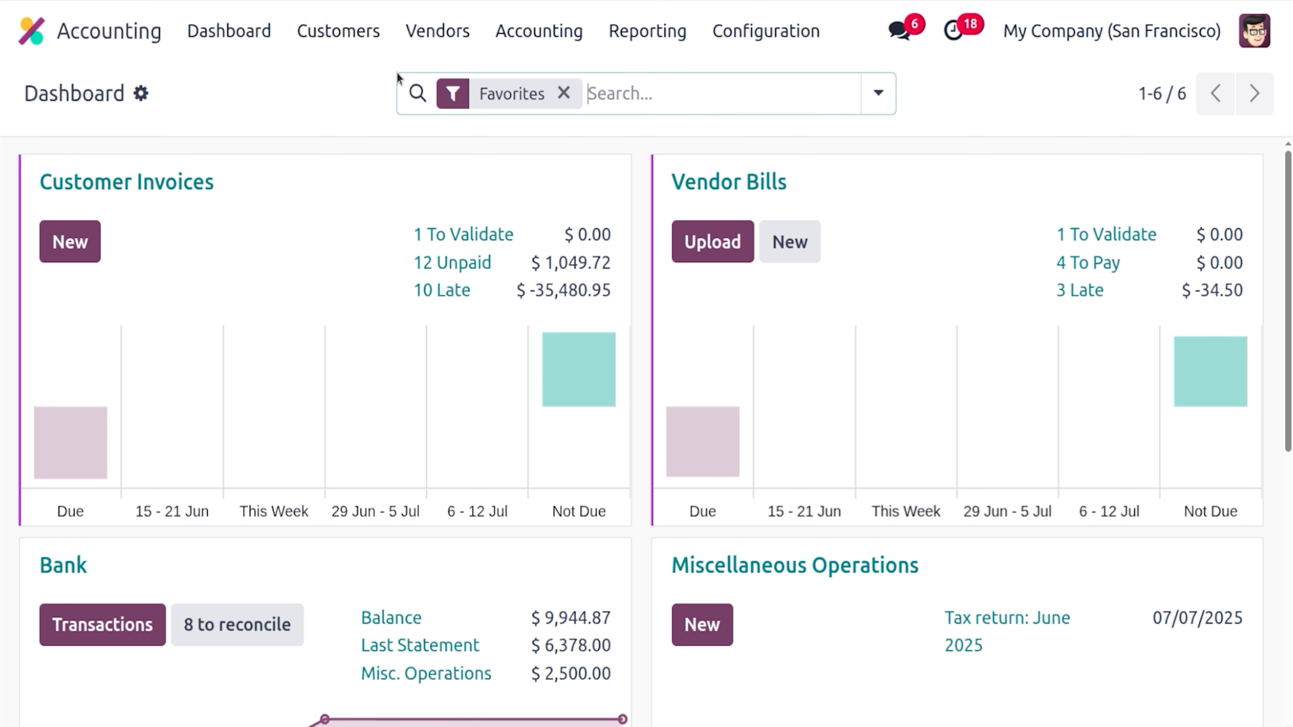
pyautogui.click(541, 36)
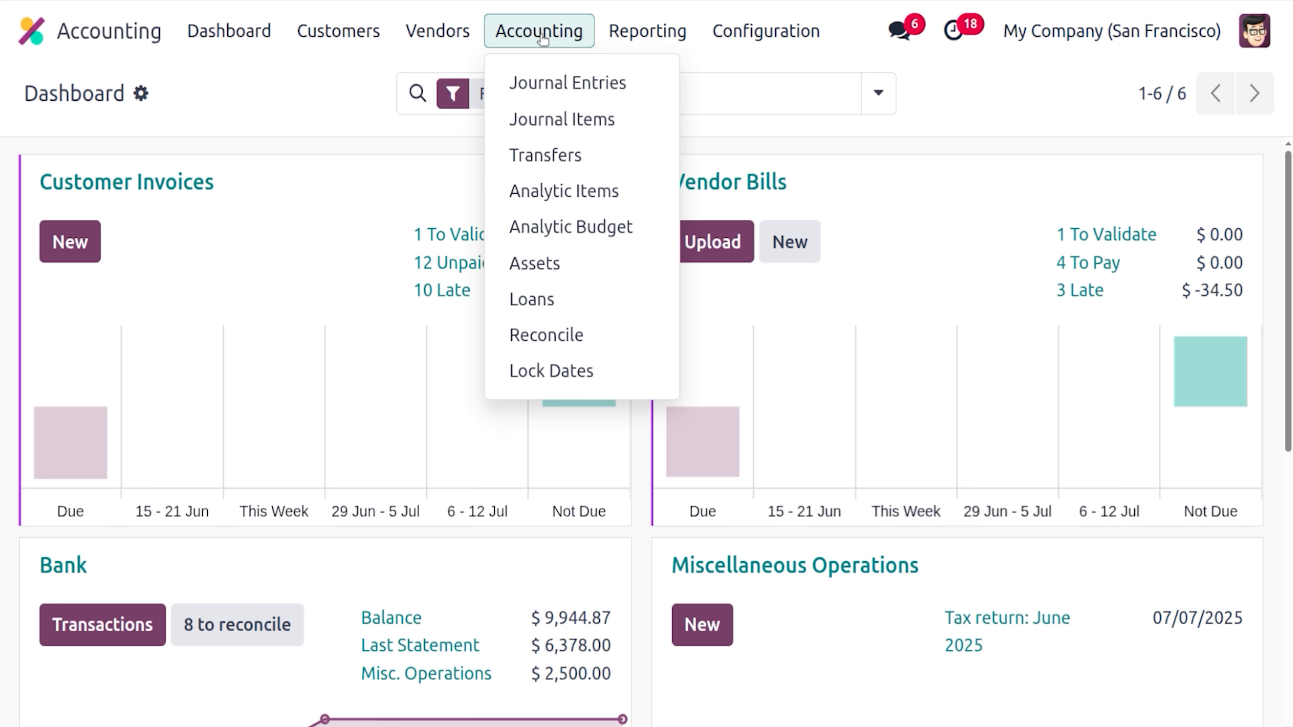
pyautogui.click(559, 81)
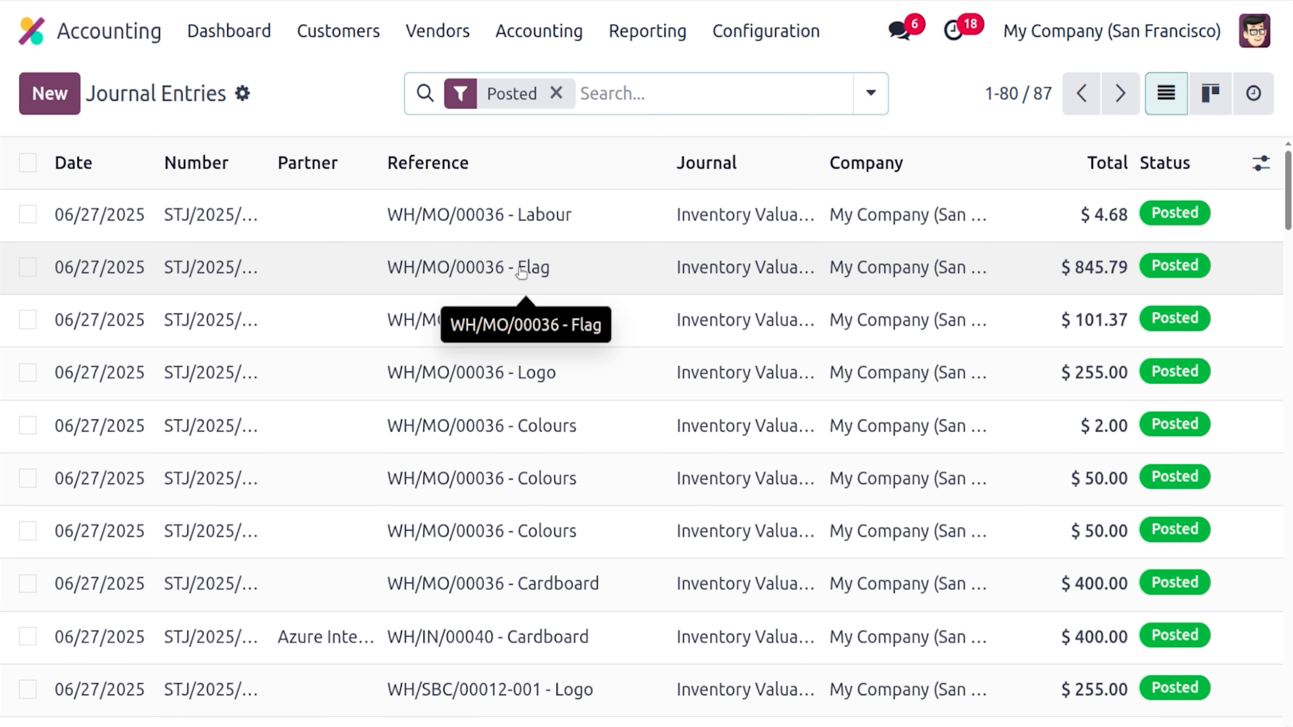
pyautogui.click(521, 273)
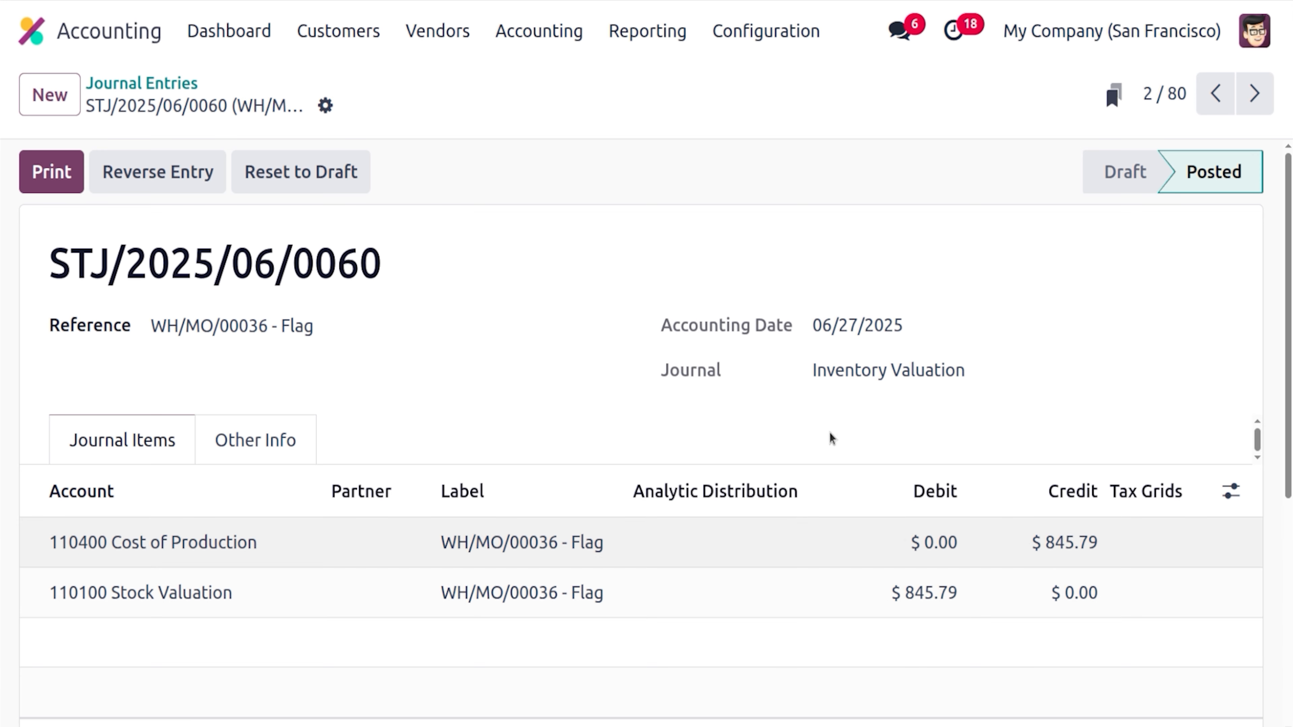
# Review the $4.68 WH/MO/00036 - Labour journal entry, then return to the home screen
pyautogui.click(141, 84)
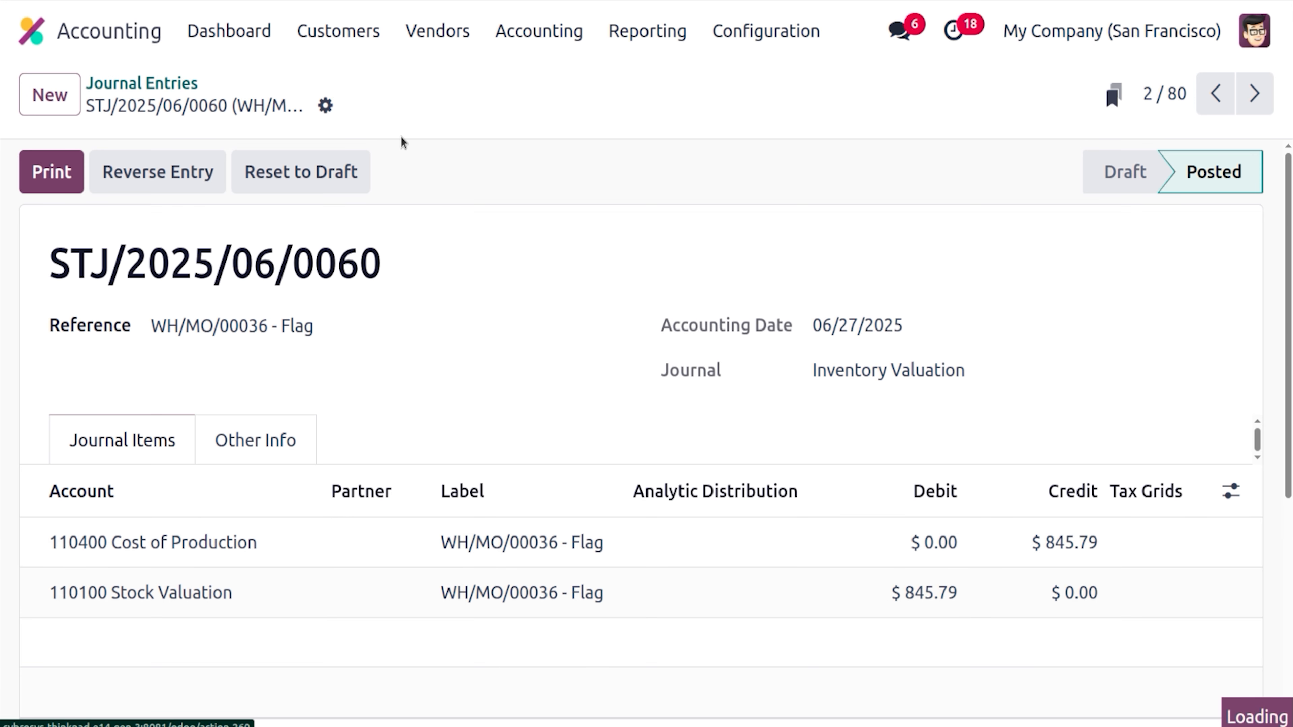
pyautogui.click(586, 213)
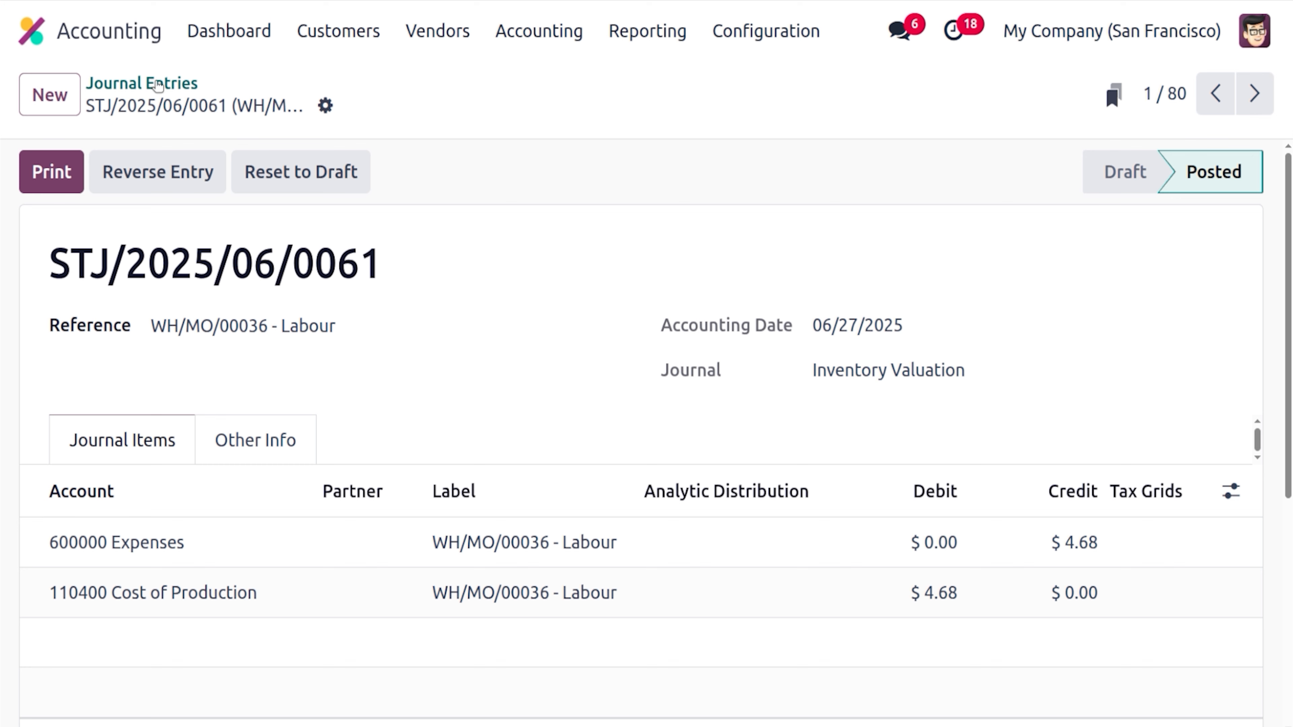
pyautogui.click(159, 86)
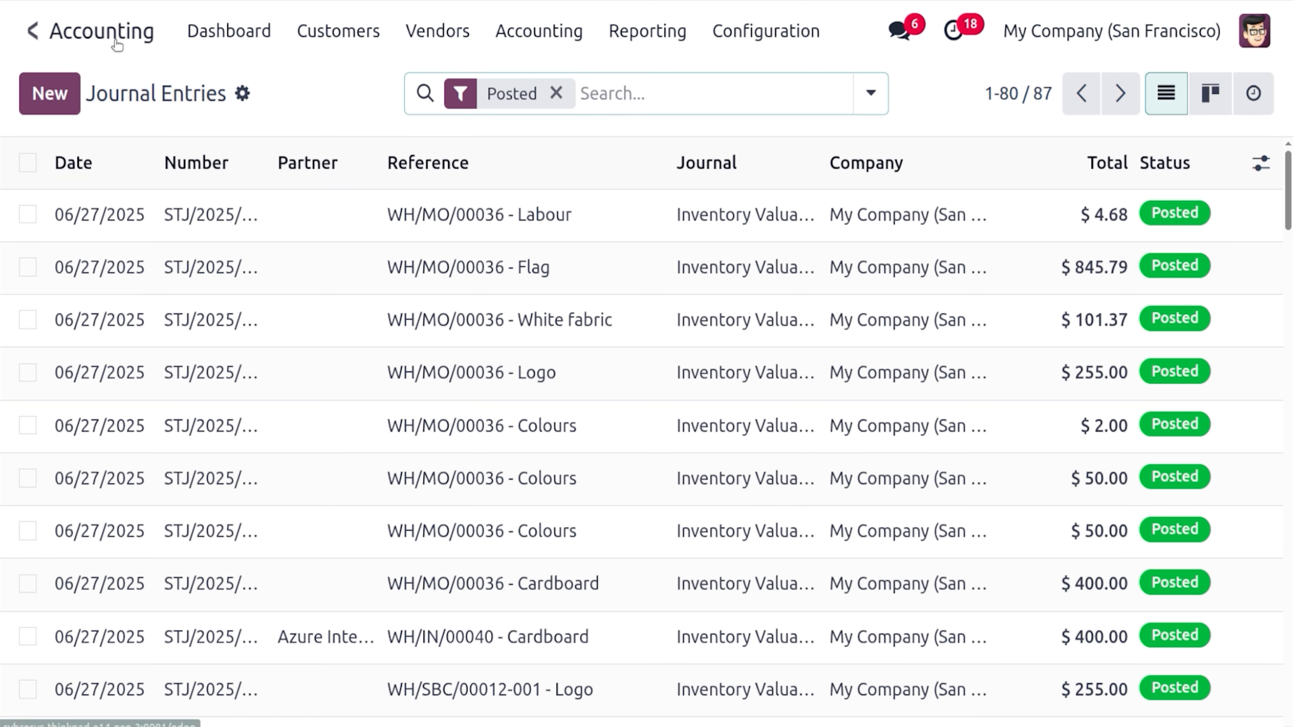
pyautogui.click(43, 40)
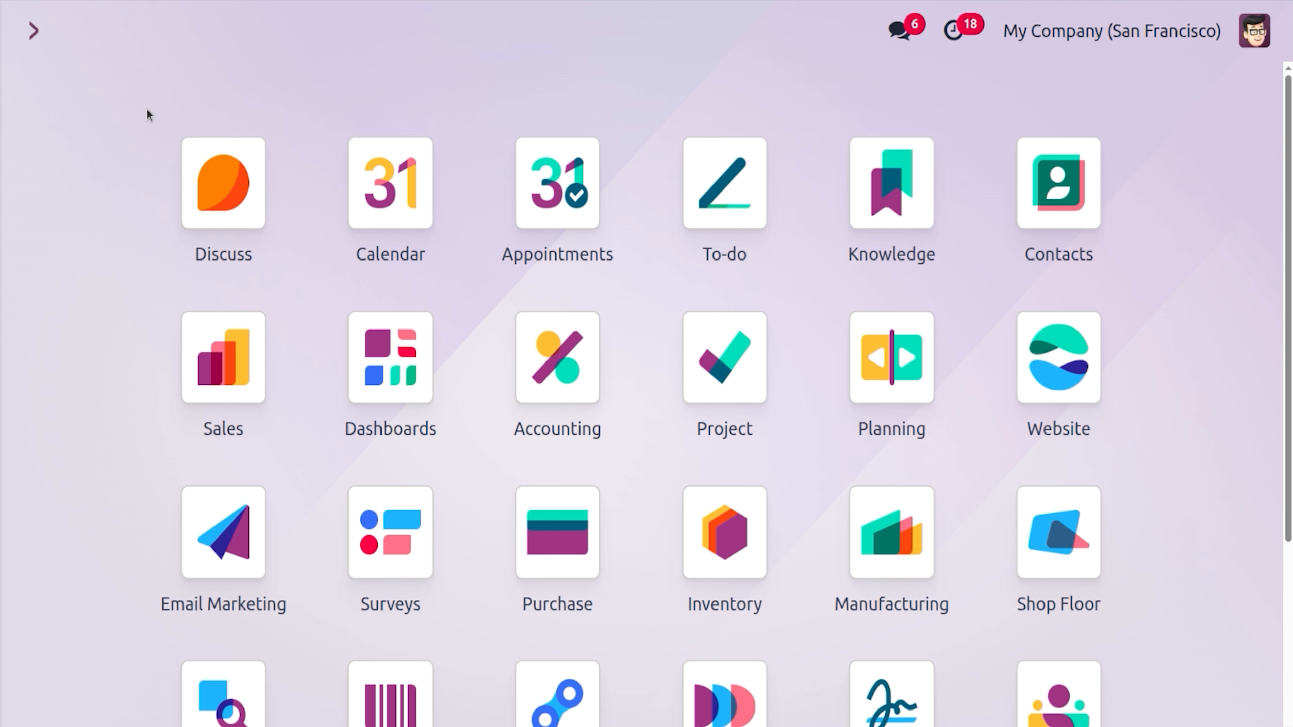